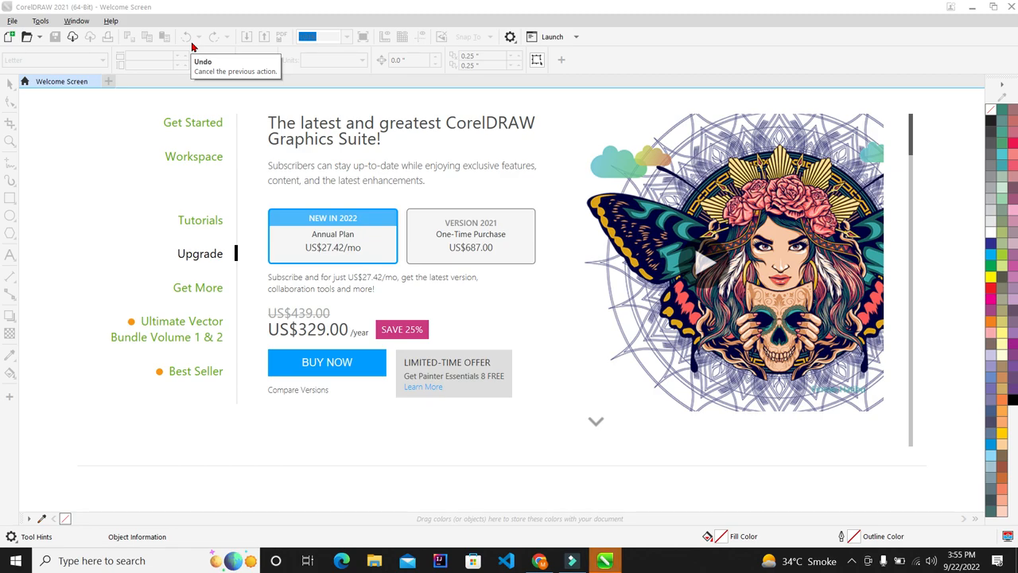
Switch the Welcome Screen from the upgrade offer to its Get Started page
{"action": "left_click", "coordinate": [175, 123]}
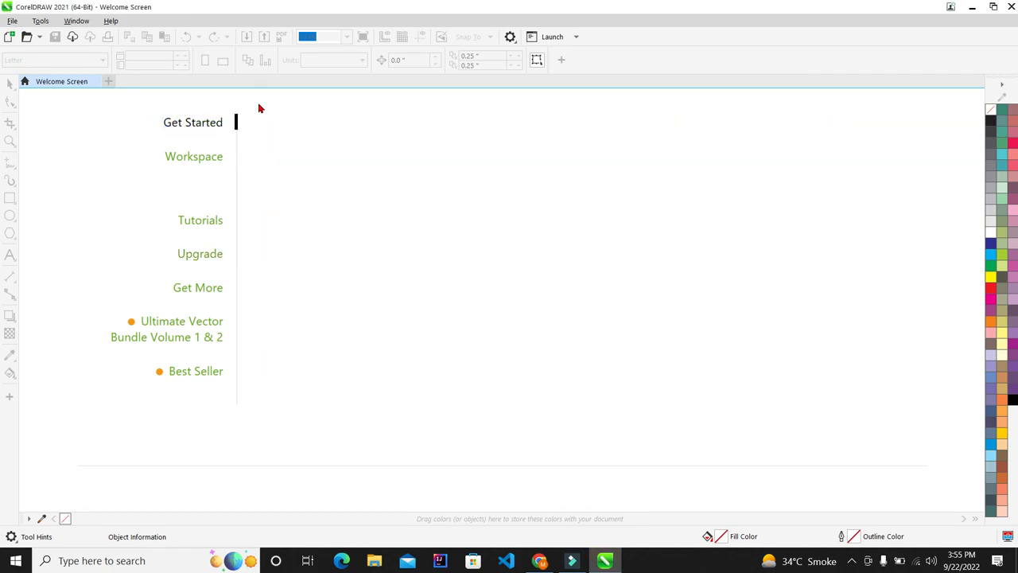
Create a new blank Letter-size document, Untitled-1
{"action": "left_click", "coordinate": [332, 150]}
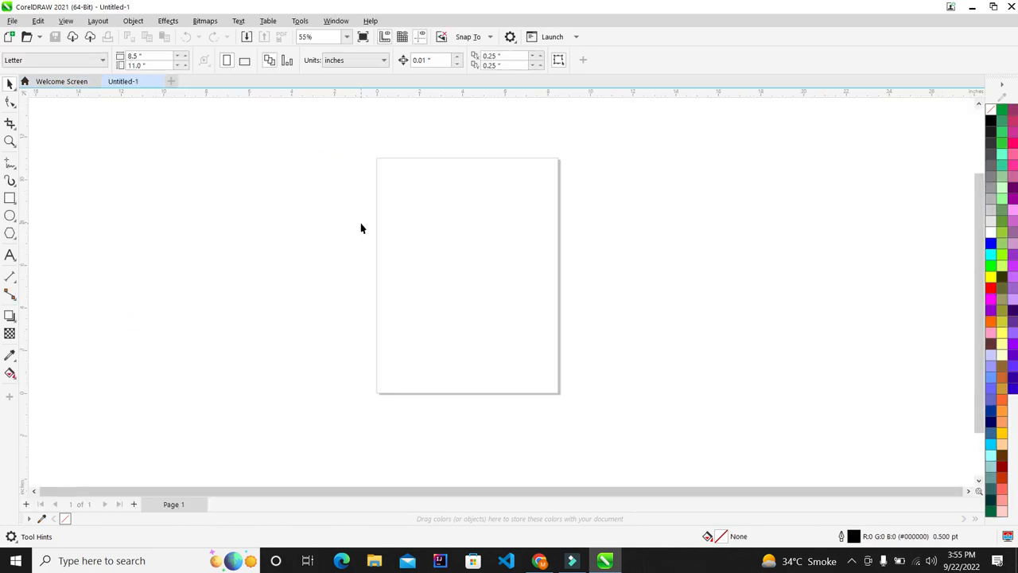
{"action": "scroll", "coordinate": [423, 246], "scroll_direction": "up", "scroll_amount": 2}
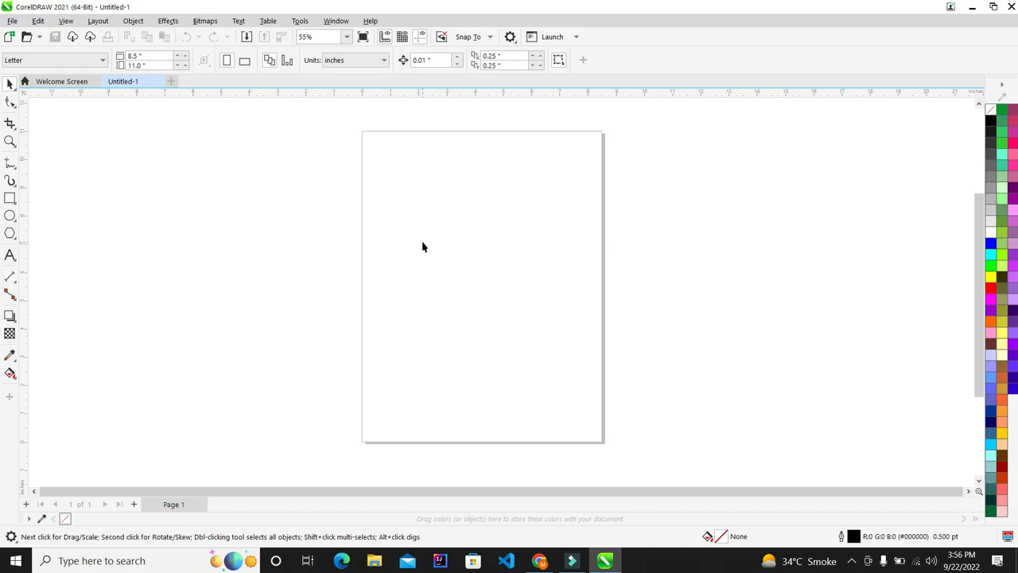
{"action": "scroll", "coordinate": [419, 248], "scroll_direction": "down", "scroll_amount": 1}
{"action": "scroll", "coordinate": [469, 230], "scroll_direction": "up", "scroll_amount": 1}
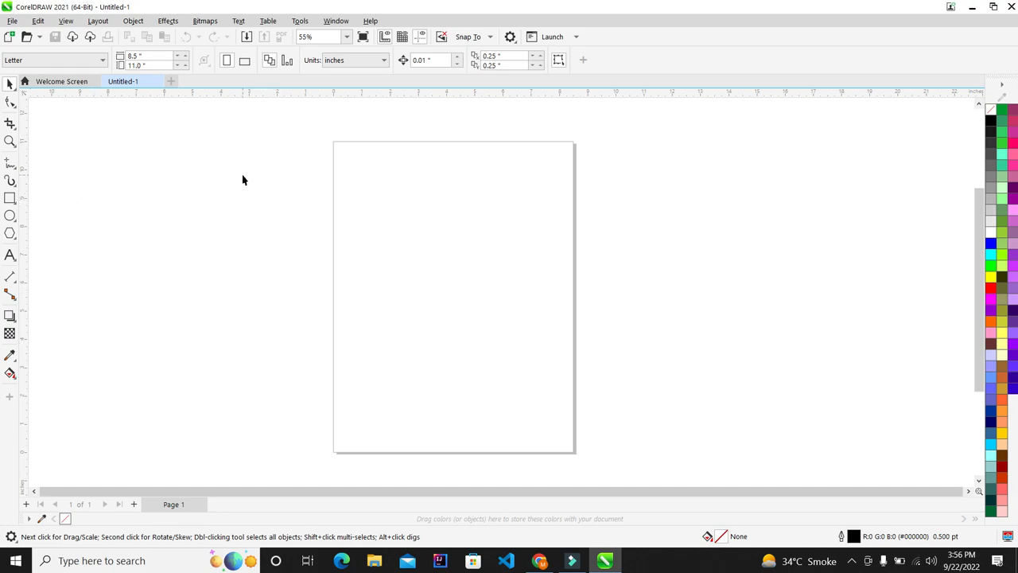
Open an extra Untitled-2 document and close it, returning to Untitled-1
{"action": "left_click", "coordinate": [172, 82]}
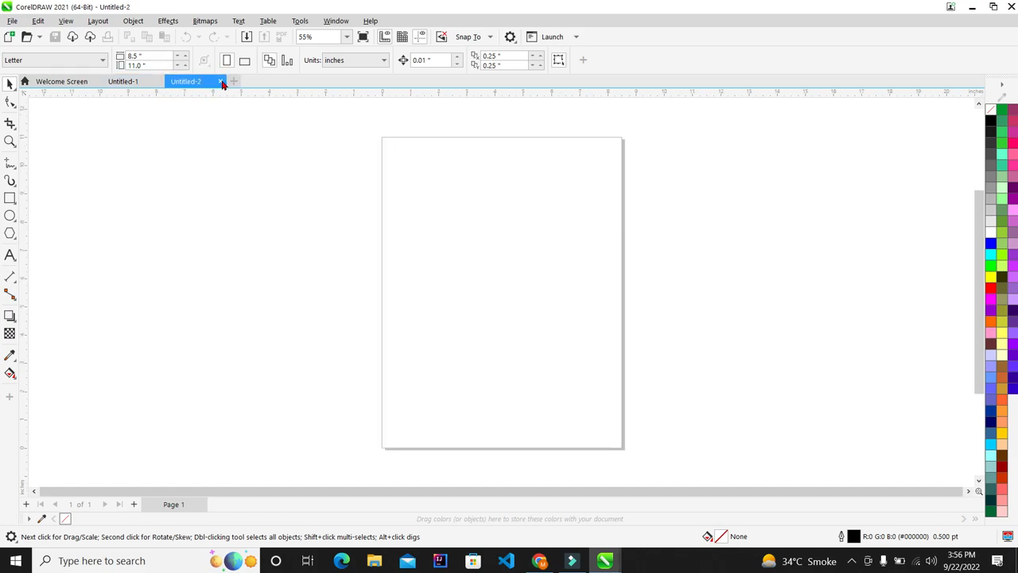
{"action": "left_click", "coordinate": [221, 82]}
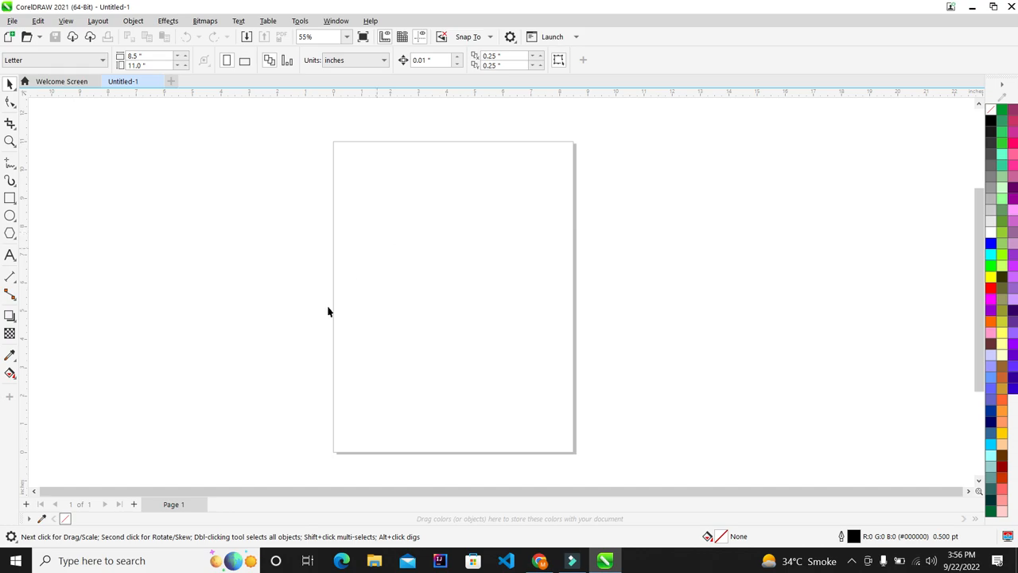
{"action": "scroll", "coordinate": [507, 164], "scroll_direction": "up", "scroll_amount": 1}
{"action": "scroll", "coordinate": [315, 169], "scroll_direction": "down", "scroll_amount": 2}
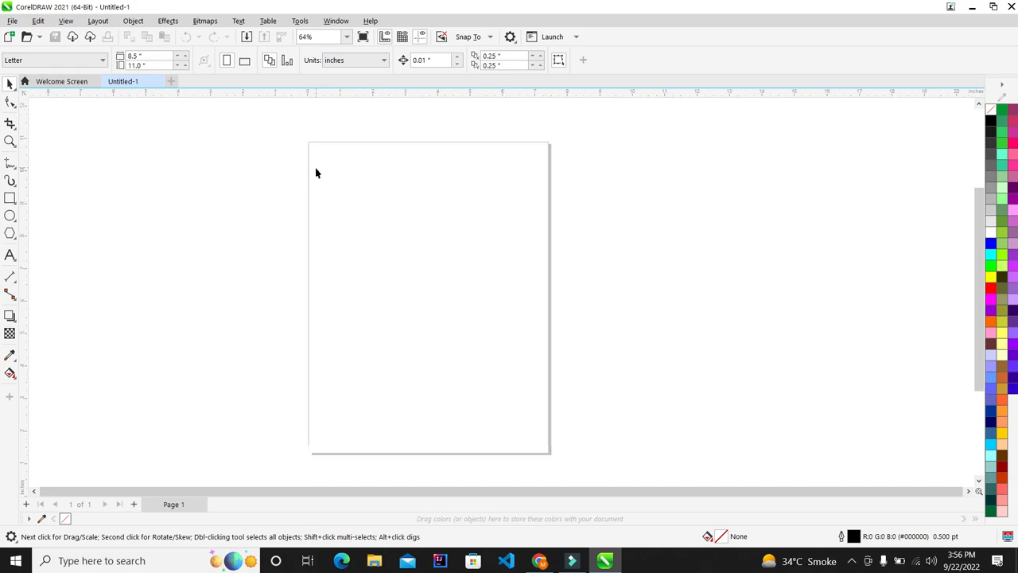
{"action": "scroll", "coordinate": [331, 256], "scroll_direction": "up", "scroll_amount": 1}
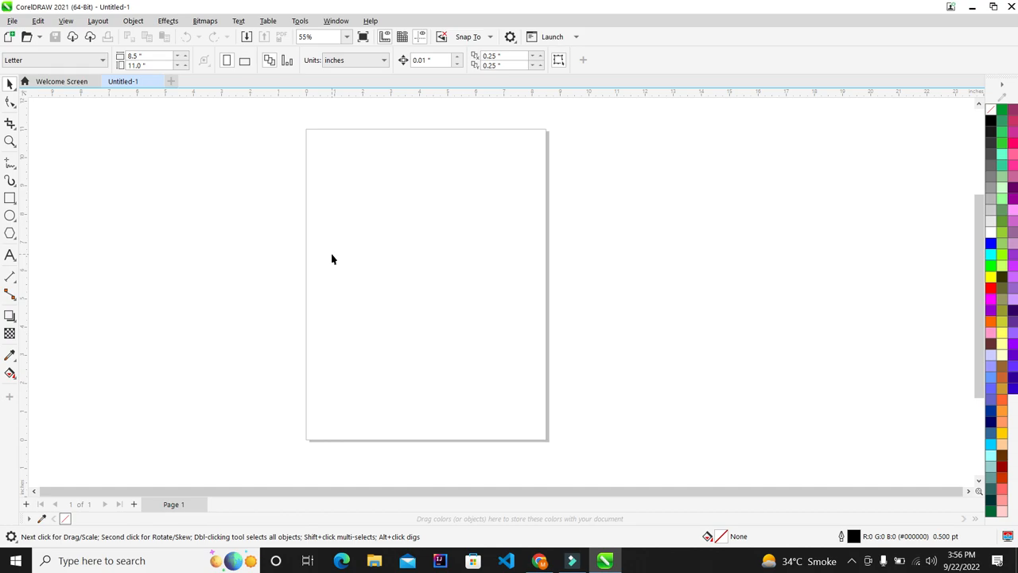
{"action": "scroll", "coordinate": [326, 256], "scroll_direction": "up", "scroll_amount": 1}
{"action": "scroll", "coordinate": [359, 258], "scroll_direction": "down", "scroll_amount": 1}
Draw a rectangle on the page, keeping the document units in inches
{"action": "left_click", "coordinate": [11, 199]}
{"action": "scroll", "coordinate": [414, 243], "scroll_direction": "up", "scroll_amount": 1}
{"action": "scroll", "coordinate": [297, 216], "scroll_direction": "up", "scroll_amount": 1}
{"action": "left_click_drag", "start_coordinate": [292, 212], "coordinate": [546, 325]}
{"action": "left_click", "coordinate": [9, 83]}
{"action": "scroll", "coordinate": [414, 277], "scroll_direction": "up", "scroll_amount": 1}
{"action": "scroll", "coordinate": [394, 210], "scroll_direction": "up", "scroll_amount": 1}
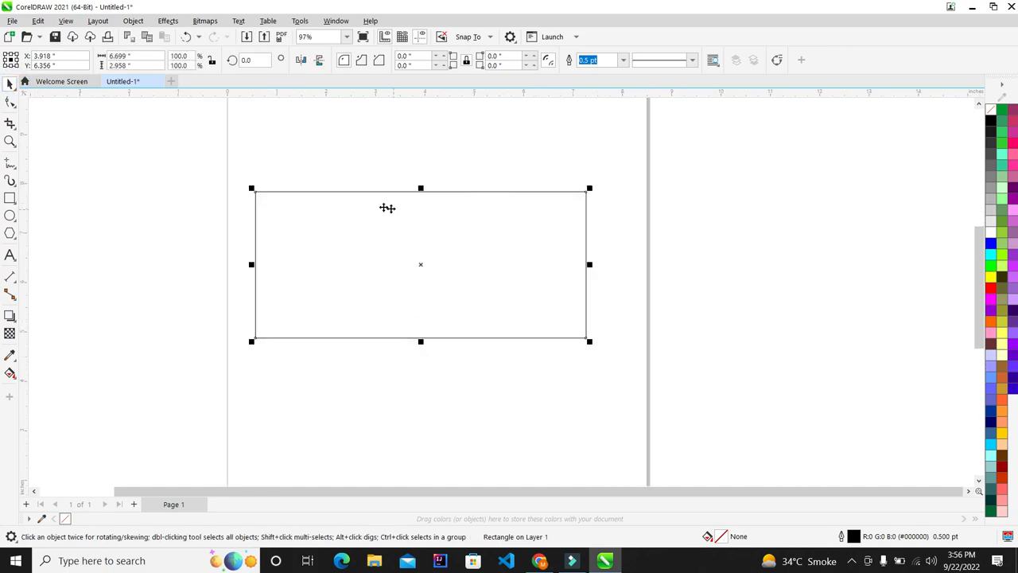
{"action": "scroll", "coordinate": [309, 200], "scroll_direction": "down", "scroll_amount": 4}
{"action": "left_click", "coordinate": [571, 139]}
{"action": "scroll", "coordinate": [434, 128], "scroll_direction": "up", "scroll_amount": 1}
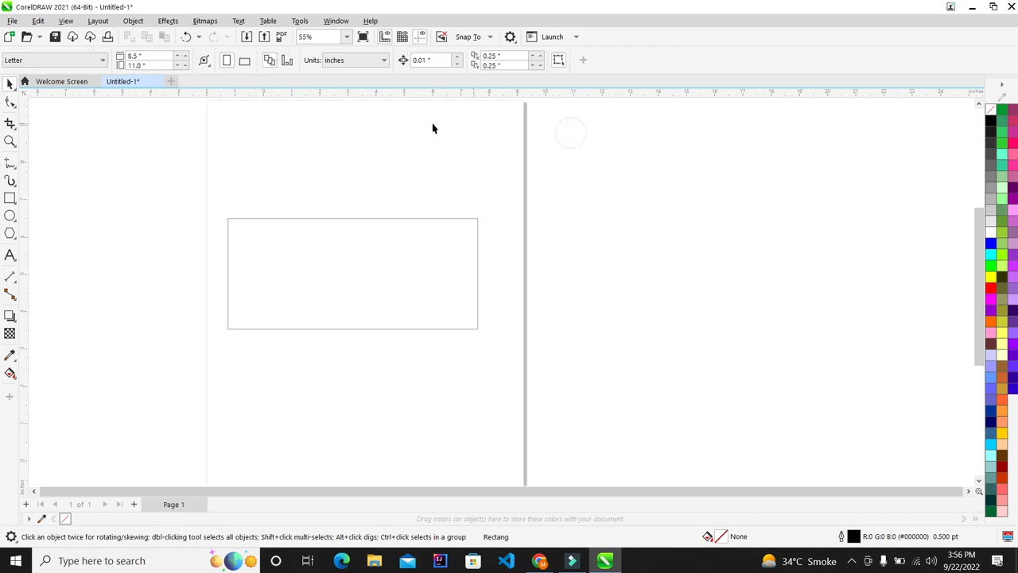
{"action": "left_click", "coordinate": [380, 61]}
{"action": "left_click", "coordinate": [370, 75]}
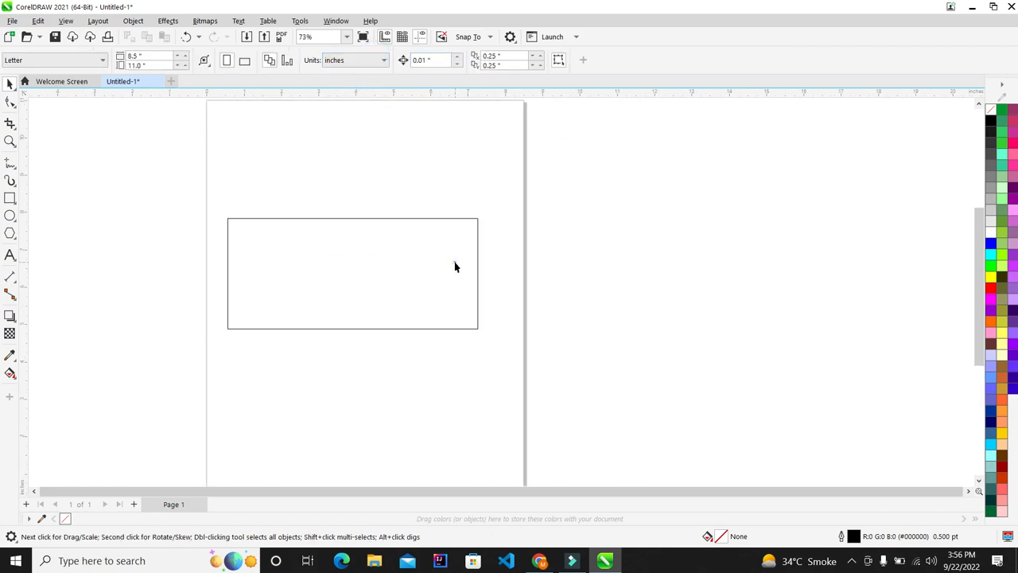
Resize the rectangle to 9 × 3.5 inches and move it to the page centre
{"action": "left_click", "coordinate": [327, 283]}
{"action": "scroll", "coordinate": [327, 283], "scroll_direction": "up", "scroll_amount": 1}
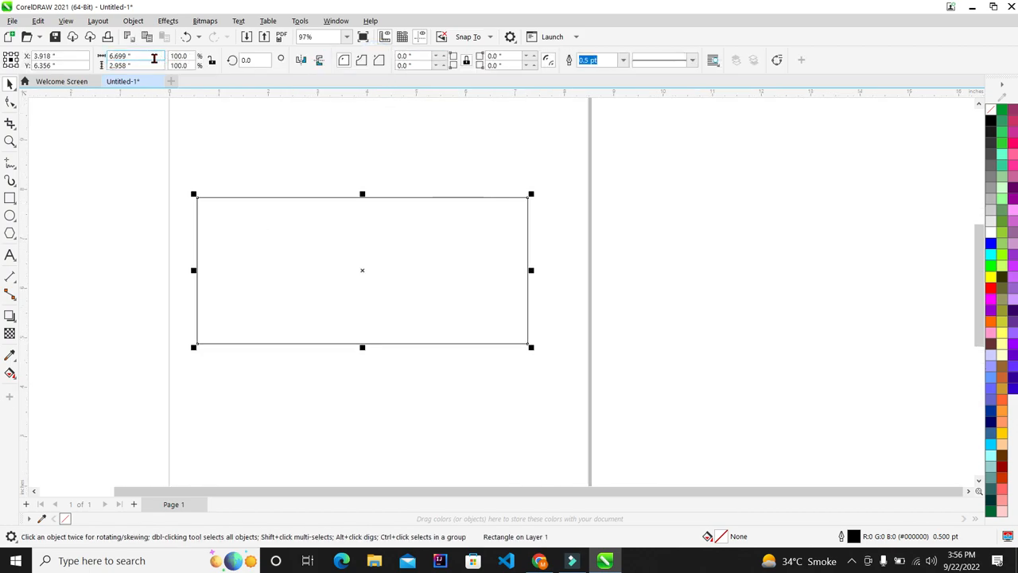
{"action": "left_click", "coordinate": [154, 59]}
{"action": "type", "text": "9"}
{"action": "key", "text": "Tab"}
{"action": "type", "text": "3"}
{"action": "key", "text": "Return"}
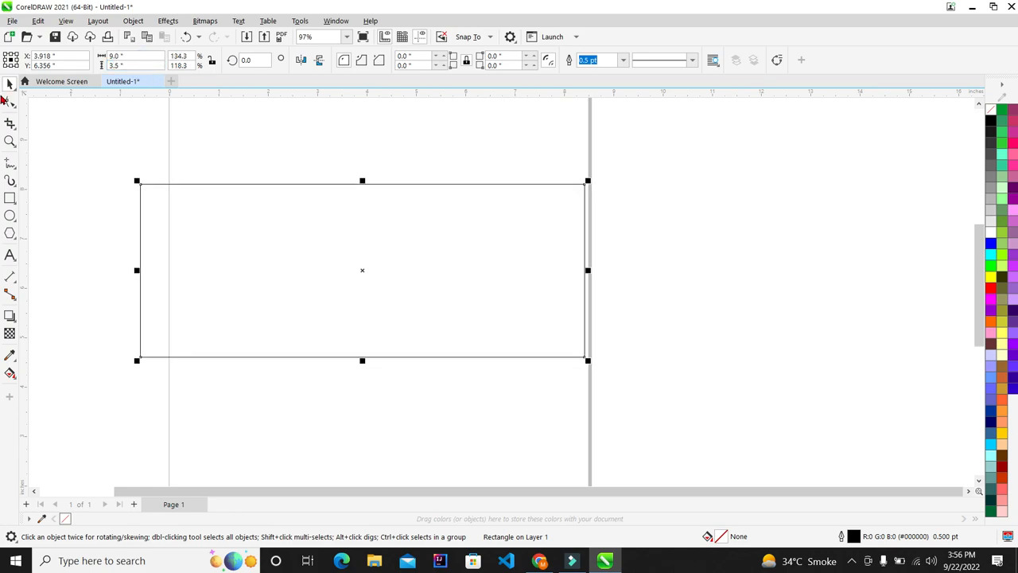
{"action": "scroll", "coordinate": [437, 232], "scroll_direction": "down", "scroll_amount": 2}
{"action": "left_click_drag", "start_coordinate": [437, 232], "coordinate": [448, 243]}
{"action": "left_click", "coordinate": [652, 222]}
Draw a second rectangle below the first and size it 9 × 2.5 inches
{"action": "scroll", "coordinate": [311, 259], "scroll_direction": "up", "scroll_amount": 2}
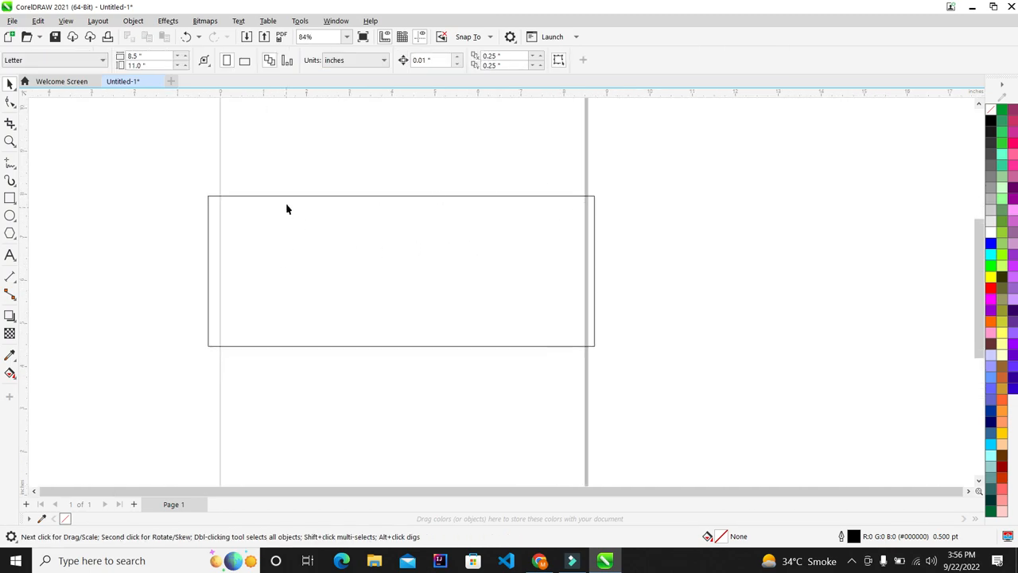
{"action": "scroll", "coordinate": [337, 291], "scroll_direction": "down", "scroll_amount": 2}
{"action": "scroll", "coordinate": [363, 164], "scroll_direction": "up", "scroll_amount": 1}
{"action": "scroll", "coordinate": [311, 180], "scroll_direction": "up", "scroll_amount": 1}
{"action": "scroll", "coordinate": [294, 198], "scroll_direction": "down", "scroll_amount": 1}
{"action": "scroll", "coordinate": [294, 198], "scroll_direction": "up", "scroll_amount": 1}
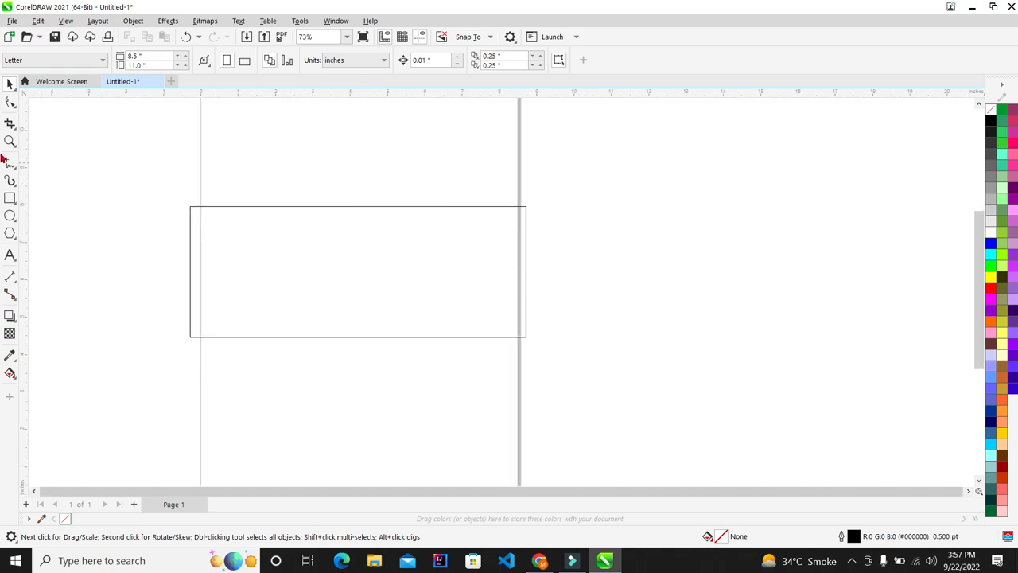
{"action": "left_click", "coordinate": [8, 200]}
{"action": "left_click_drag", "start_coordinate": [183, 132], "coordinate": [541, 218]}
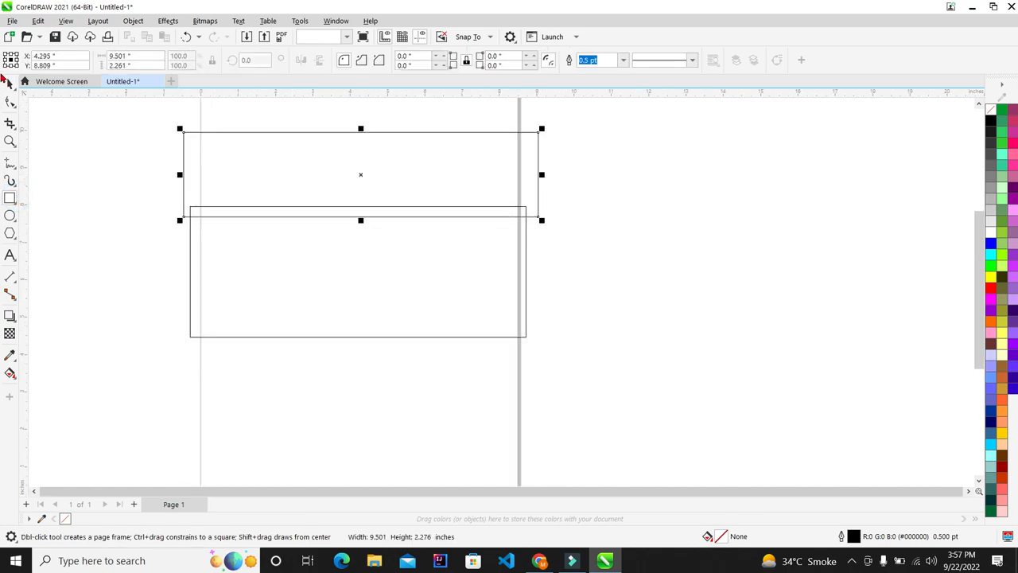
{"action": "left_click", "coordinate": [8, 83]}
{"action": "left_click_drag", "start_coordinate": [432, 186], "coordinate": [439, 412]}
{"action": "scroll", "coordinate": [406, 454], "scroll_direction": "up", "scroll_amount": 2}
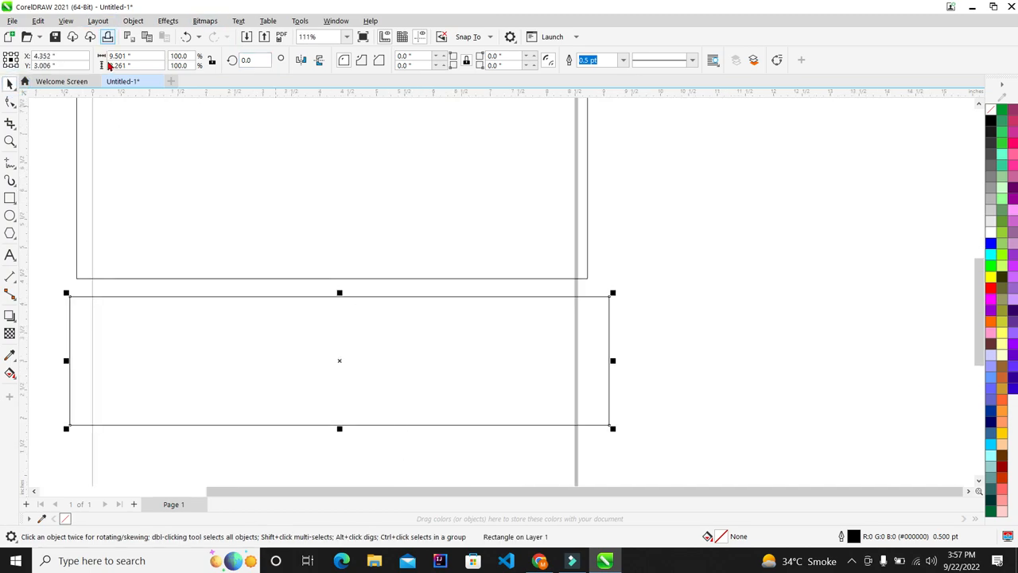
{"action": "left_click", "coordinate": [132, 55]}
{"action": "type", "text": "9"}
{"action": "key", "text": "Tab"}
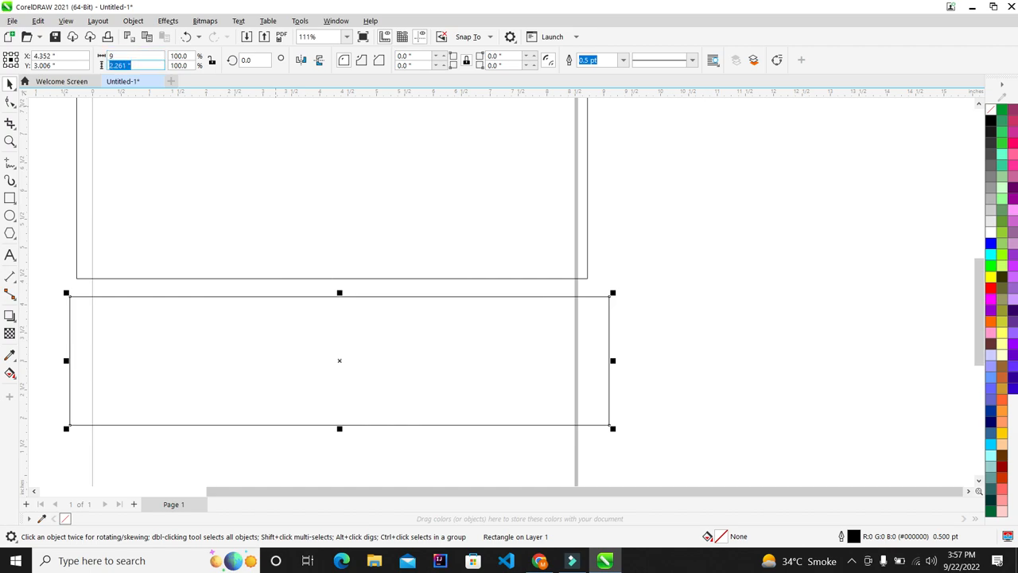
{"action": "type", "text": "2"}
{"action": "key", "text": "Return"}
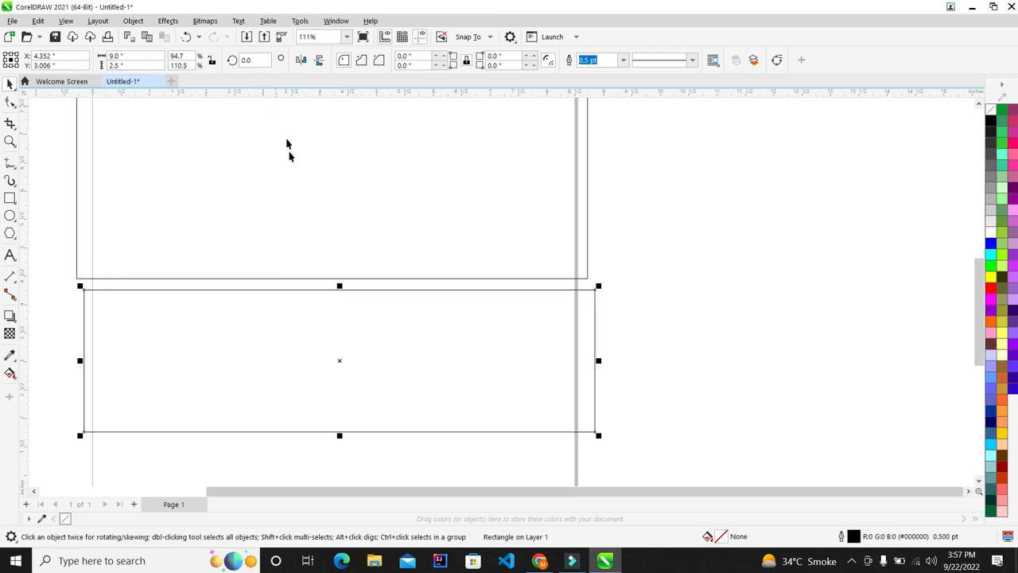
Move both rectangles together off the page to the right
{"action": "scroll", "coordinate": [286, 146], "scroll_direction": "down", "scroll_amount": 3}
{"action": "scroll", "coordinate": [286, 155], "scroll_direction": "up", "scroll_amount": 2}
{"action": "left_click", "coordinate": [618, 214]}
{"action": "scroll", "coordinate": [318, 263], "scroll_direction": "down", "scroll_amount": 2}
{"action": "left_click_drag", "start_coordinate": [515, 178], "coordinate": [88, 463]}
{"action": "left_click_drag", "start_coordinate": [326, 260], "coordinate": [606, 263]}
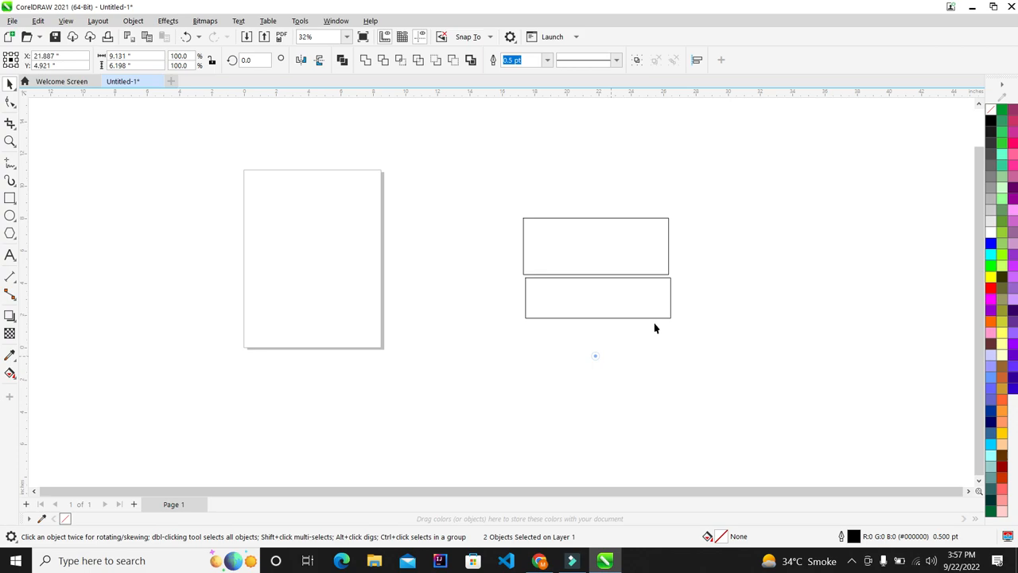
{"action": "left_click", "coordinate": [655, 327]}
Draw a third rectangle above the other two and size it 9 × 1.75 inches
{"action": "scroll", "coordinate": [802, 252], "scroll_direction": "up", "scroll_amount": 1}
{"action": "scroll", "coordinate": [548, 228], "scroll_direction": "down", "scroll_amount": 1}
{"action": "scroll", "coordinate": [548, 229], "scroll_direction": "up", "scroll_amount": 1}
{"action": "scroll", "coordinate": [471, 266], "scroll_direction": "up", "scroll_amount": 1}
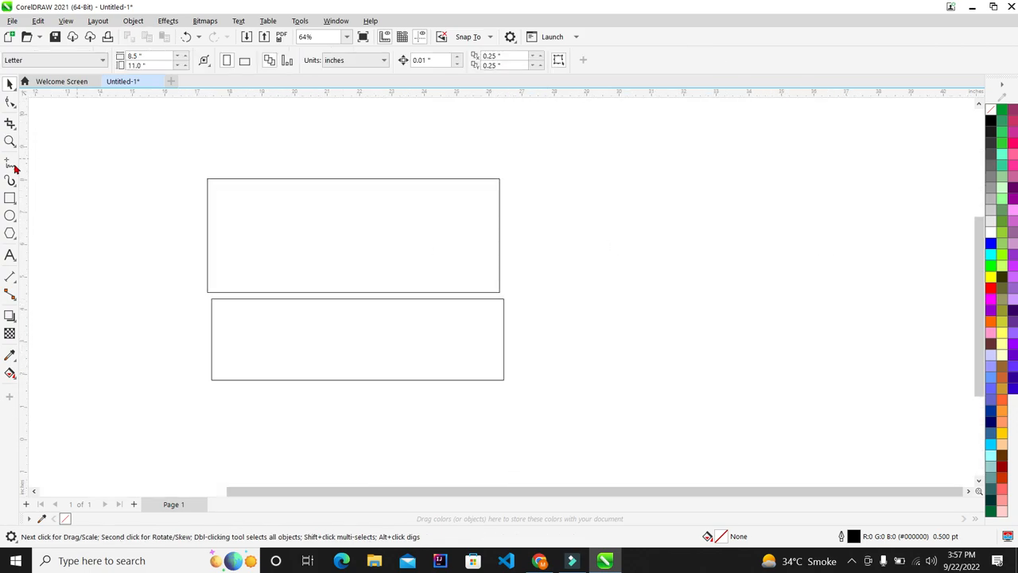
{"action": "left_click", "coordinate": [10, 198]}
{"action": "mouse_move", "coordinate": [199, 170]}
{"action": "left_mouse_down"}
{"action": "mouse_move", "coordinate": [516, 136]}
{"action": "mouse_move", "coordinate": [510, 108]}
{"action": "left_mouse_up"}
{"action": "left_click", "coordinate": [9, 83]}
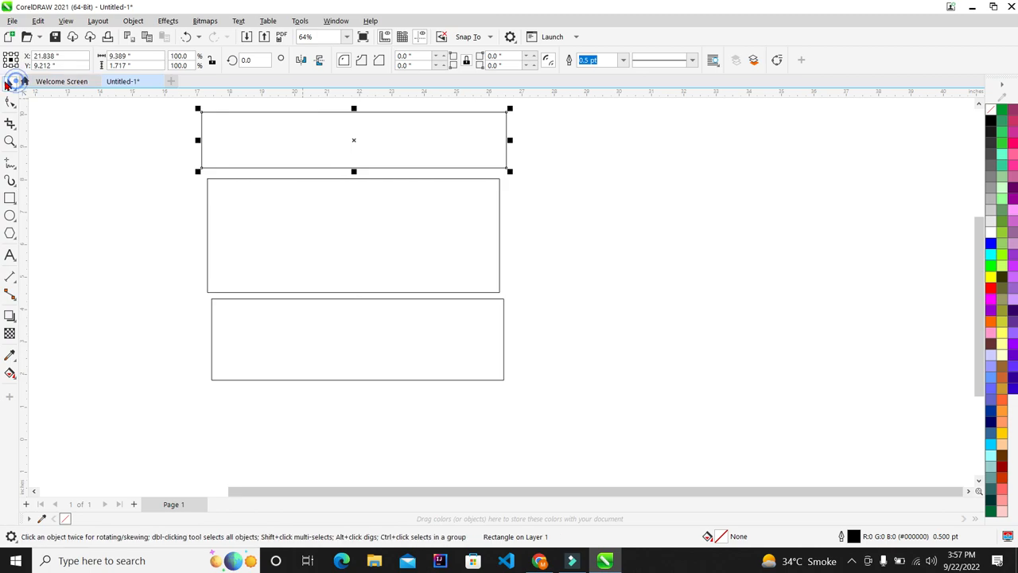
{"action": "double_click", "coordinate": [140, 56]}
{"action": "type", "text": "9"}
{"action": "key", "text": "Tab"}
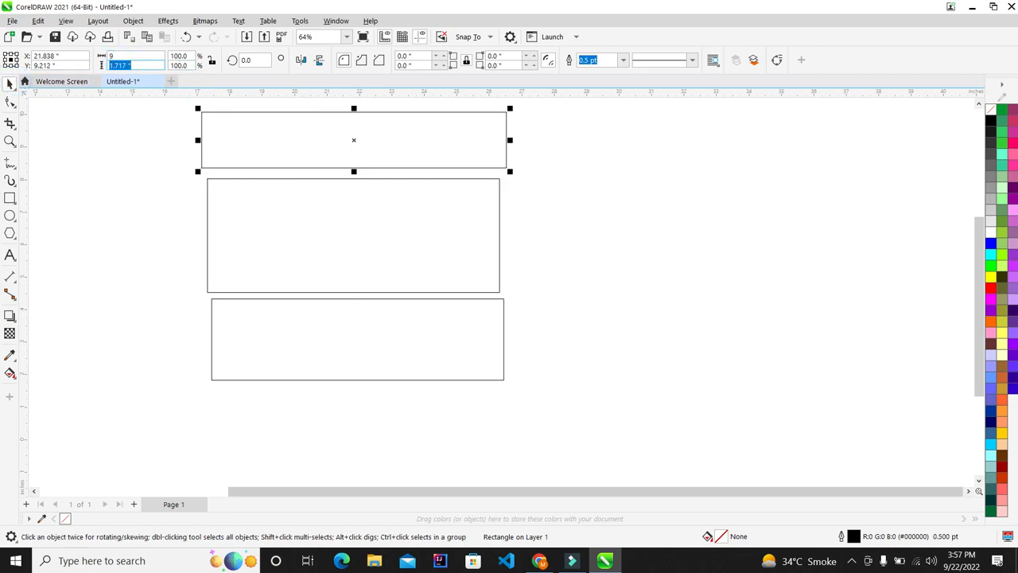
{"action": "type", "text": "1.75"}
{"action": "key", "text": "Return"}
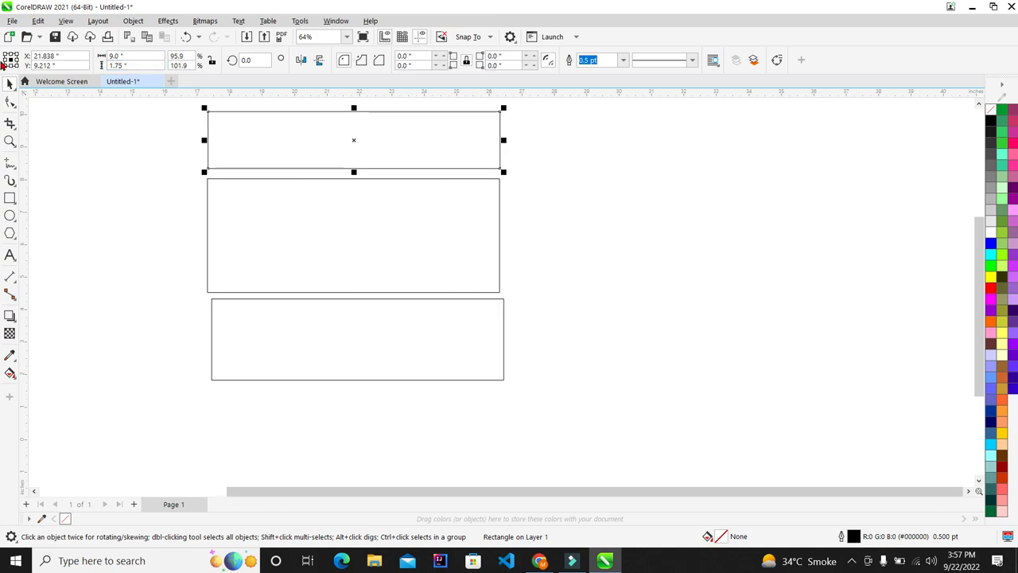
{"action": "left_click", "coordinate": [595, 404]}
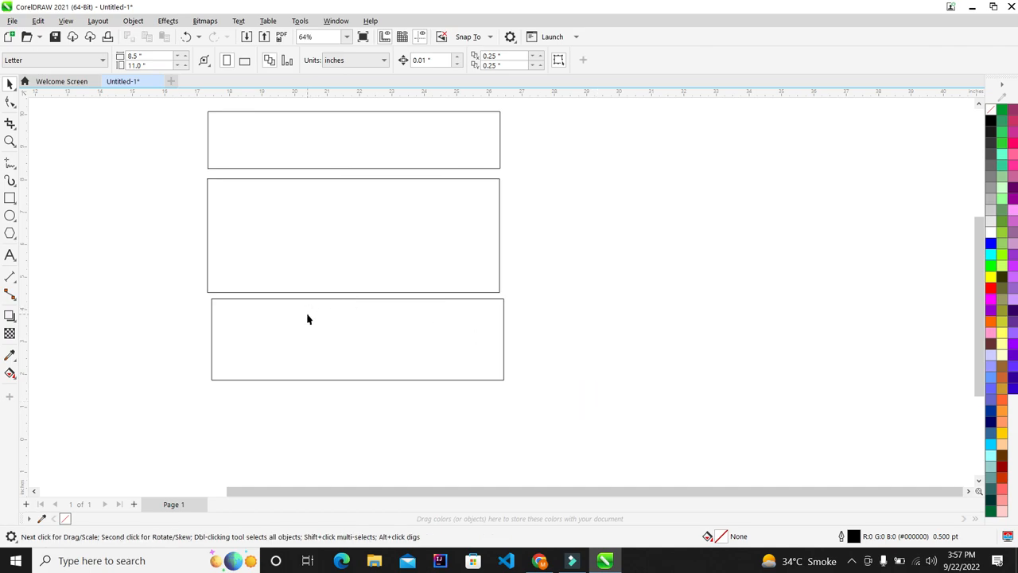
Draw a tall rectangle to the left of the stack
{"action": "left_click", "coordinate": [9, 198]}
{"action": "mouse_move", "coordinate": [194, 176]}
{"action": "left_mouse_down"}
{"action": "mouse_move", "coordinate": [141, 281]}
{"action": "mouse_move", "coordinate": [144, 299]}
{"action": "left_mouse_up"}
{"action": "scroll", "coordinate": [76, 242], "scroll_direction": "up", "scroll_amount": 1}
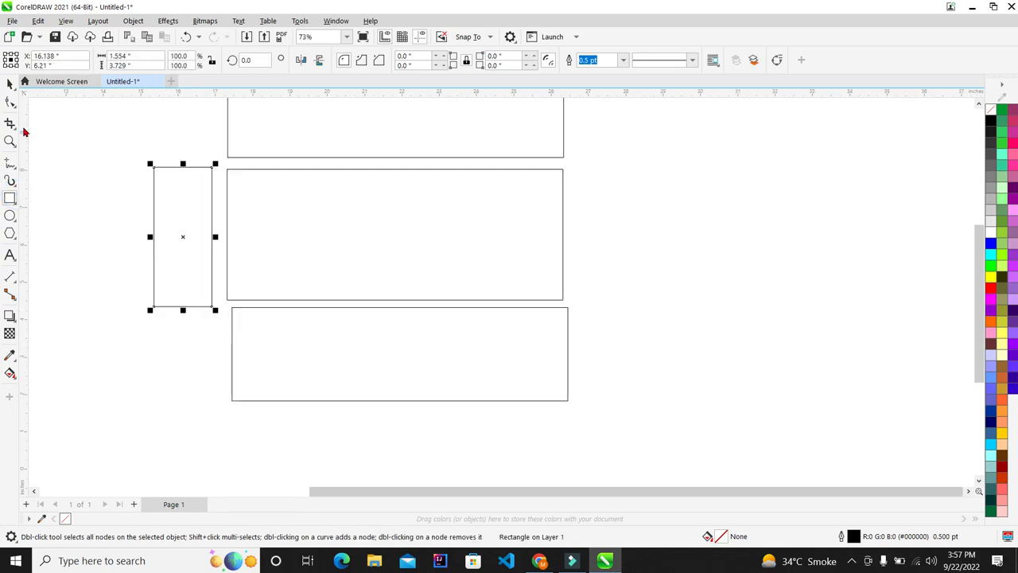
{"action": "left_click", "coordinate": [11, 82]}
{"action": "scroll", "coordinate": [112, 195], "scroll_direction": "down", "scroll_amount": 2}
{"action": "scroll", "coordinate": [91, 209], "scroll_direction": "up", "scroll_amount": 3}
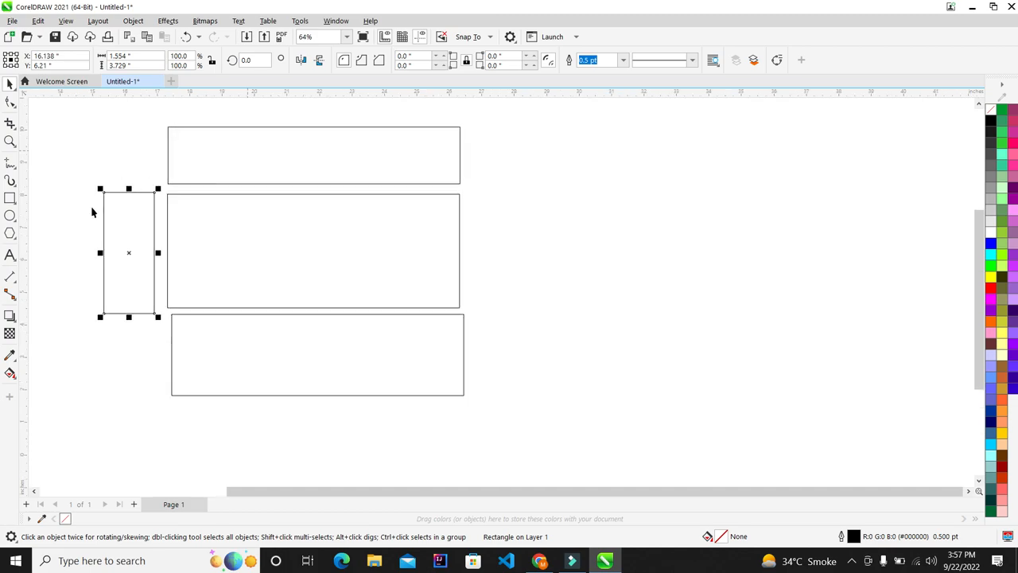
{"action": "scroll", "coordinate": [99, 344], "scroll_direction": "down", "scroll_amount": 2}
{"action": "scroll", "coordinate": [183, 230], "scroll_direction": "up", "scroll_amount": 2}
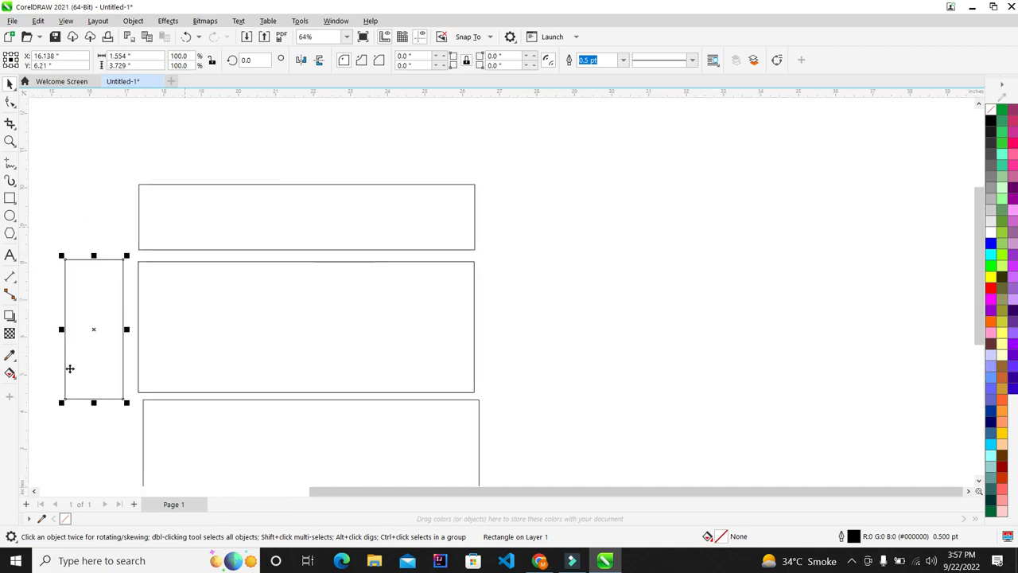
{"action": "scroll", "coordinate": [268, 249], "scroll_direction": "down", "scroll_amount": 2}
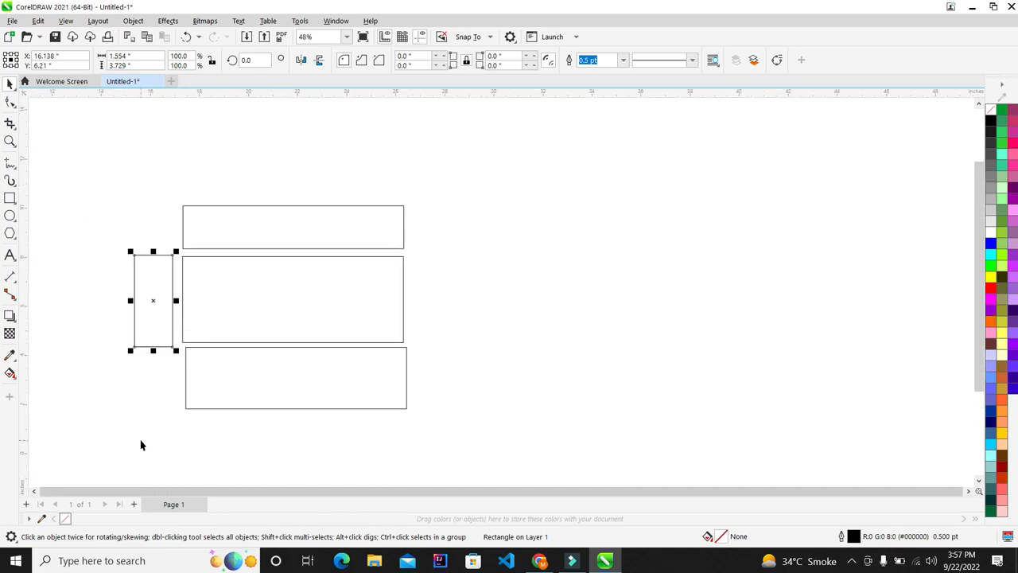
{"action": "scroll", "coordinate": [140, 445], "scroll_direction": "up", "scroll_amount": 4}
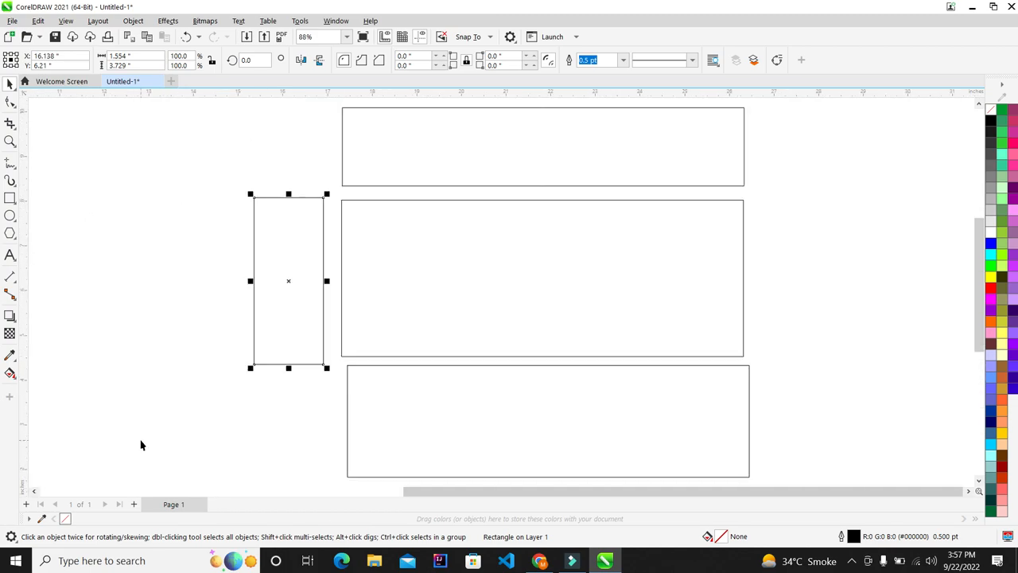
Resize the tall rectangle to 1 × 3.5 inches
{"action": "left_click", "coordinate": [161, 54]}
{"action": "type", "text": "9"}
{"action": "key", "text": "Tab"}
{"action": "key", "text": "shift+Tab"}
{"action": "type", "text": "1"}
{"action": "key", "text": "Tab"}
{"action": "type", "text": "3.5"}
{"action": "key", "text": "Return"}
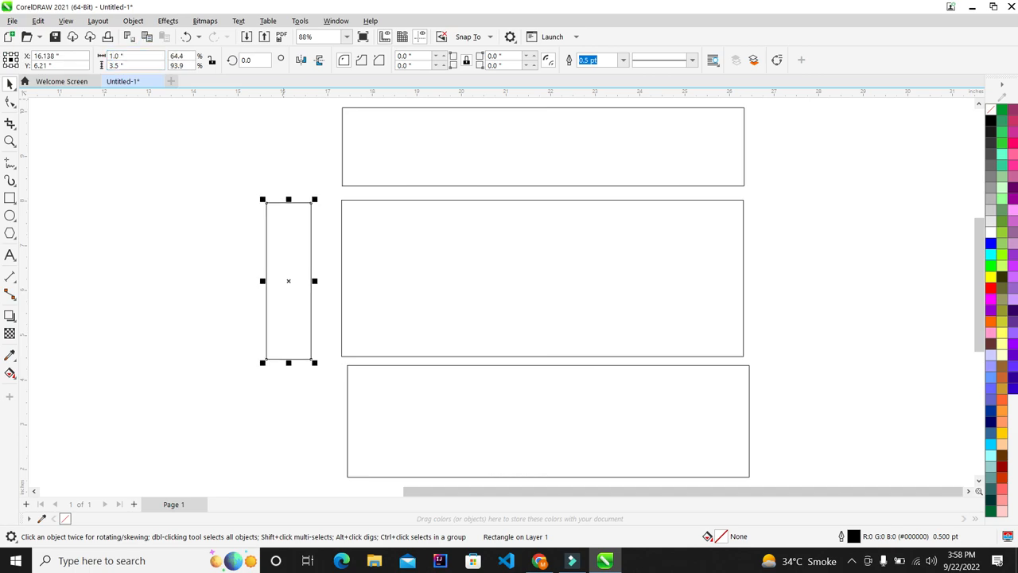
Move the narrow rectangle against the middle rectangle's left edge
{"action": "left_click_drag", "start_coordinate": [289, 272], "coordinate": [318, 273]}
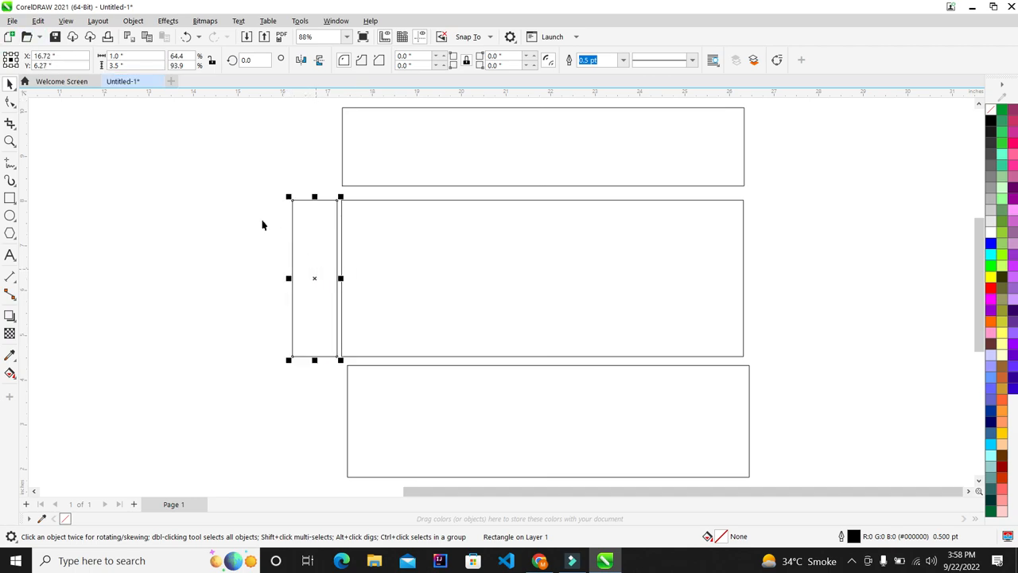
{"action": "scroll", "coordinate": [263, 223], "scroll_direction": "down", "scroll_amount": 2}
{"action": "left_click", "coordinate": [665, 241]}
{"action": "scroll", "coordinate": [563, 259], "scroll_direction": "up", "scroll_amount": 2}
{"action": "scroll", "coordinate": [446, 252], "scroll_direction": "down", "scroll_amount": 3}
{"action": "scroll", "coordinate": [327, 247], "scroll_direction": "up", "scroll_amount": 1}
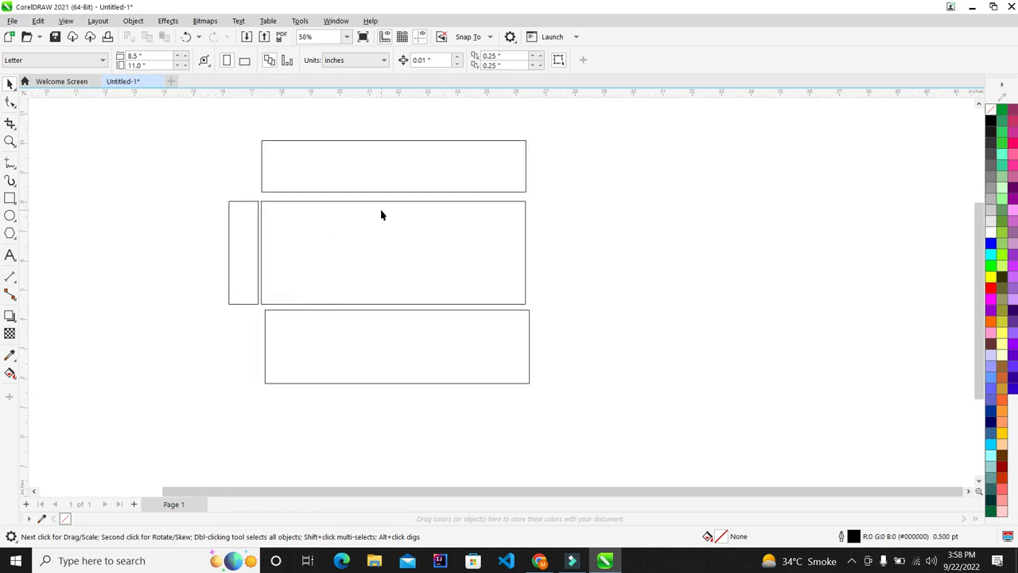
Place a matching flap snug against the other side of the middle panel
{"action": "scroll", "coordinate": [349, 227], "scroll_direction": "up", "scroll_amount": 2}
{"action": "left_click_drag", "start_coordinate": [193, 237], "coordinate": [651, 237]}
{"action": "left_click", "coordinate": [793, 218]}
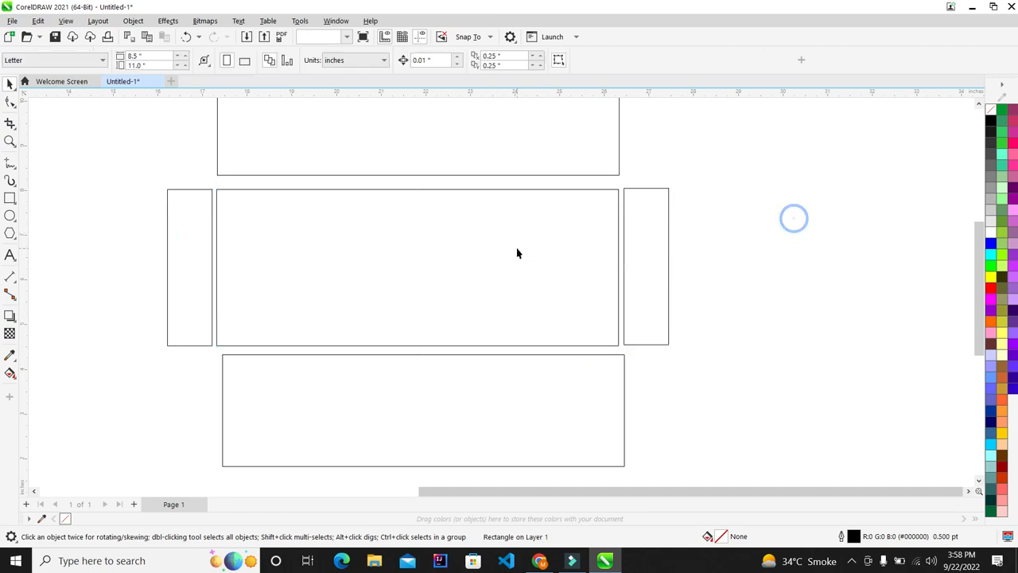
Centre-align the three wide panels so the bottom panel lines up with the others
{"action": "scroll", "coordinate": [517, 253], "scroll_direction": "down", "scroll_amount": 1}
{"action": "left_click_drag", "start_coordinate": [275, 103], "coordinate": [613, 475]}
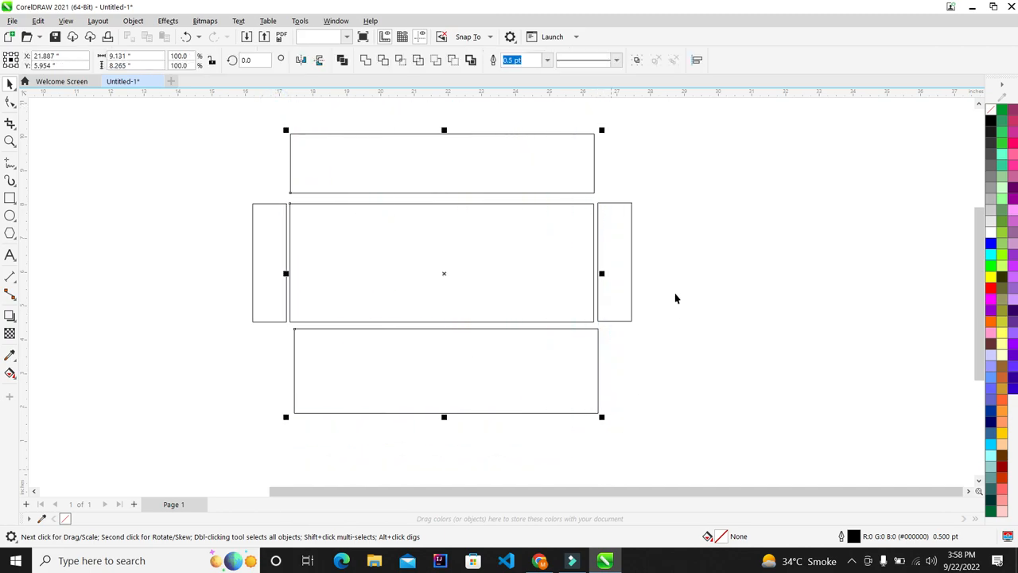
{"action": "left_click", "coordinate": [630, 236]}
{"action": "left_click", "coordinate": [267, 243]}
{"action": "left_click_drag", "start_coordinate": [277, 113], "coordinate": [619, 438]}
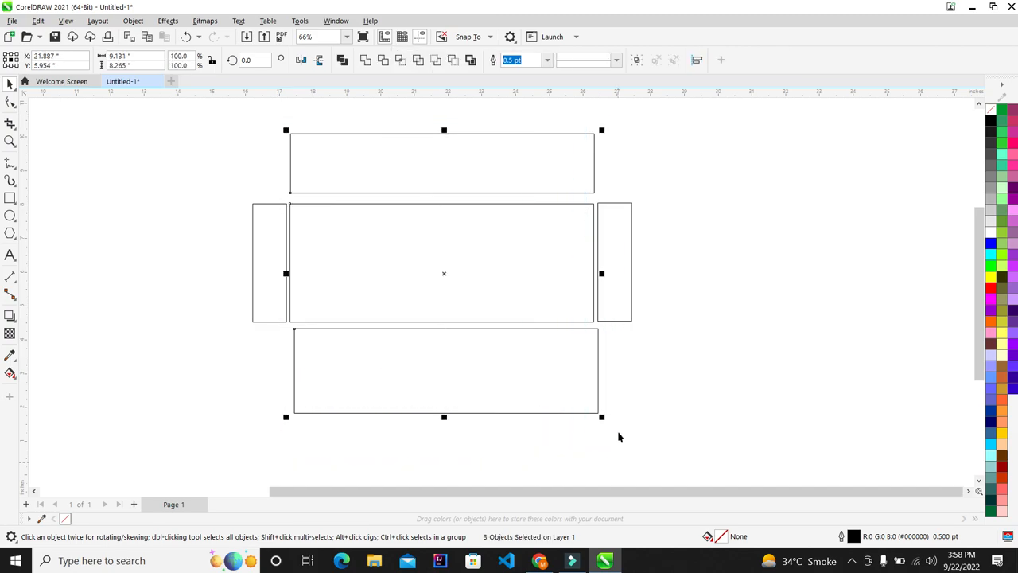
{"action": "key", "text": "c"}
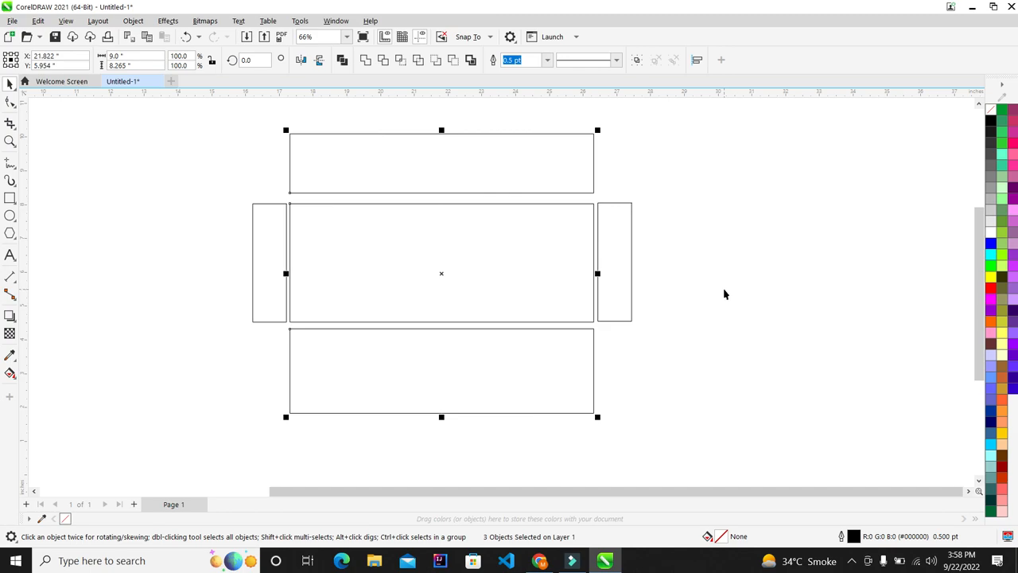
{"action": "left_click", "coordinate": [714, 289]}
Nudge the top panel down and the bottom panel up to butt against the middle panel
{"action": "left_click_drag", "start_coordinate": [273, 117], "coordinate": [606, 468]}
{"action": "left_click", "coordinate": [676, 388]}
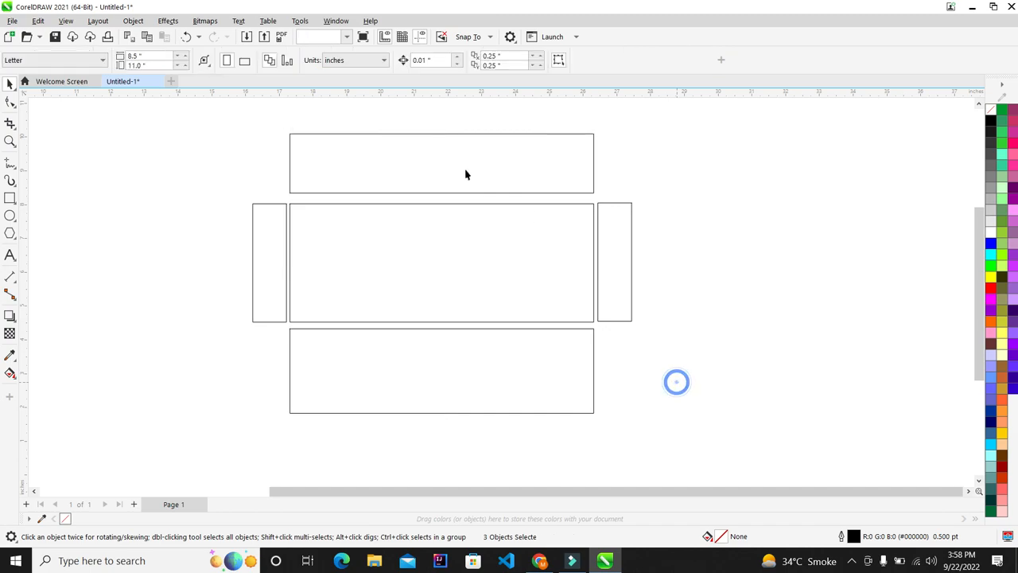
{"action": "scroll", "coordinate": [429, 163], "scroll_direction": "up", "scroll_amount": 1}
{"action": "left_click", "coordinate": [345, 168]}
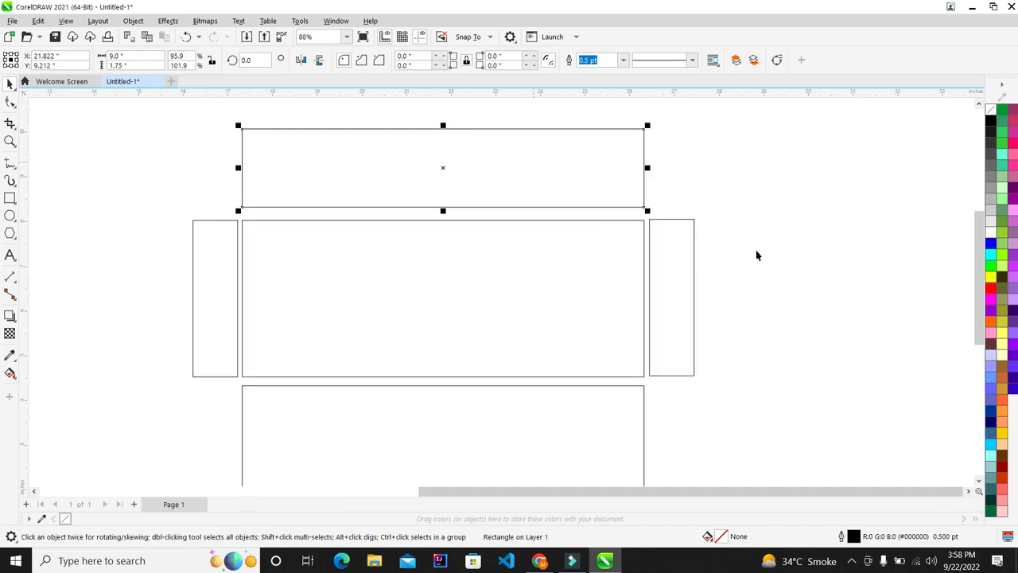
{"action": "key", "text": "Down"}
{"action": "key", "text": "Down"}
{"action": "key", "text": "Down"}
{"action": "key", "text": "Down"}
{"action": "key", "text": "Down"}
{"action": "key", "text": "Down"}
{"action": "key", "text": "Down"}
{"action": "key", "text": "Down"}
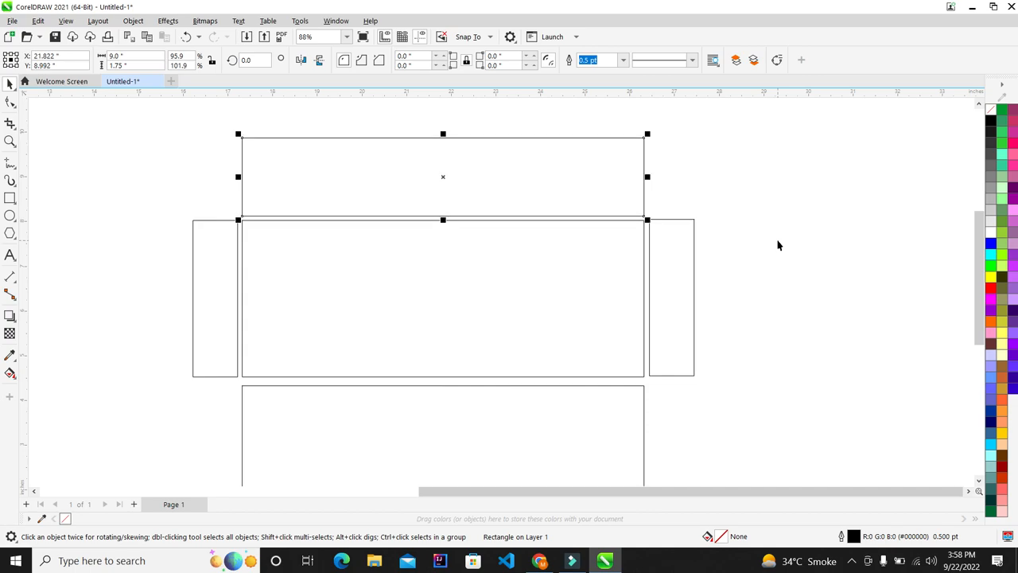
{"action": "left_click", "coordinate": [778, 239]}
{"action": "left_click", "coordinate": [478, 400]}
{"action": "key", "text": "Up"}
{"action": "key", "text": "Up"}
{"action": "key", "text": "Up"}
{"action": "key", "text": "Up"}
{"action": "key", "text": "Up"}
{"action": "key", "text": "Up"}
{"action": "key", "text": "Up"}
{"action": "key", "text": "Up"}
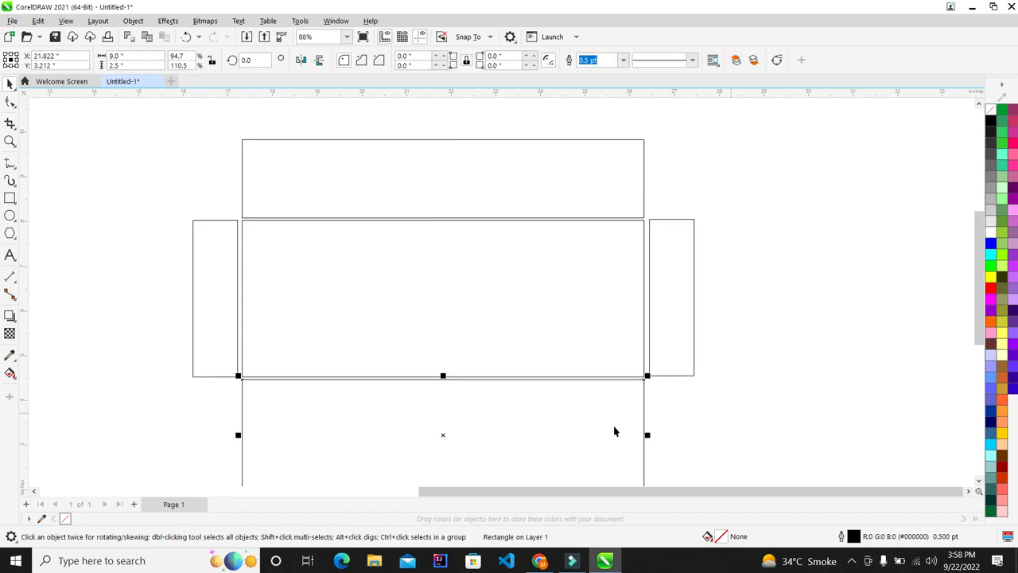
{"action": "scroll", "coordinate": [532, 409], "scroll_direction": "up", "scroll_amount": 3}
{"action": "scroll", "coordinate": [255, 328], "scroll_direction": "down", "scroll_amount": 3}
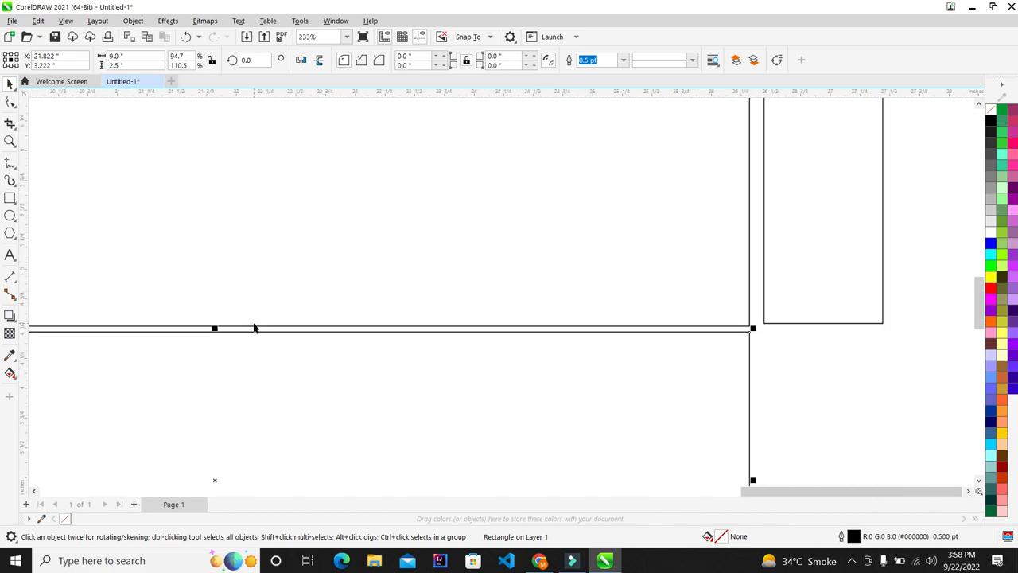
{"action": "left_click", "coordinate": [629, 325]}
{"action": "scroll", "coordinate": [421, 305], "scroll_direction": "up", "scroll_amount": 1}
Centre both side flaps vertically on the middle panel
{"action": "left_click", "coordinate": [577, 264]}
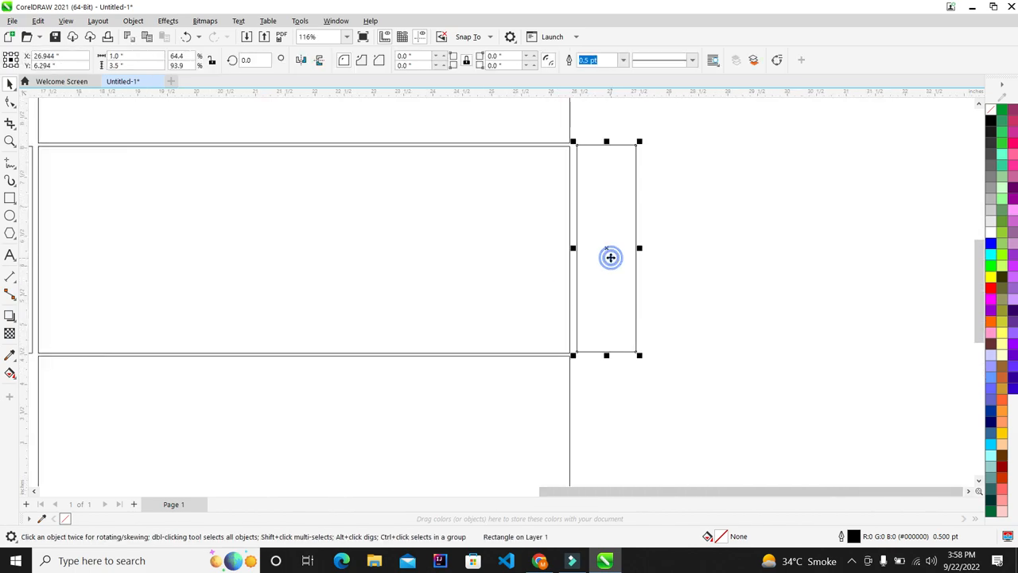
{"action": "scroll", "coordinate": [610, 257], "scroll_direction": "down", "scroll_amount": 2}
{"action": "scroll", "coordinate": [625, 234], "scroll_direction": "up", "scroll_amount": 1}
{"action": "left_click_drag", "start_coordinate": [720, 160], "coordinate": [319, 355]}
{"action": "left_click_drag", "start_coordinate": [35, 408], "coordinate": [36, 408]}
{"action": "key", "text": "e"}
{"action": "left_click", "coordinate": [799, 324]}
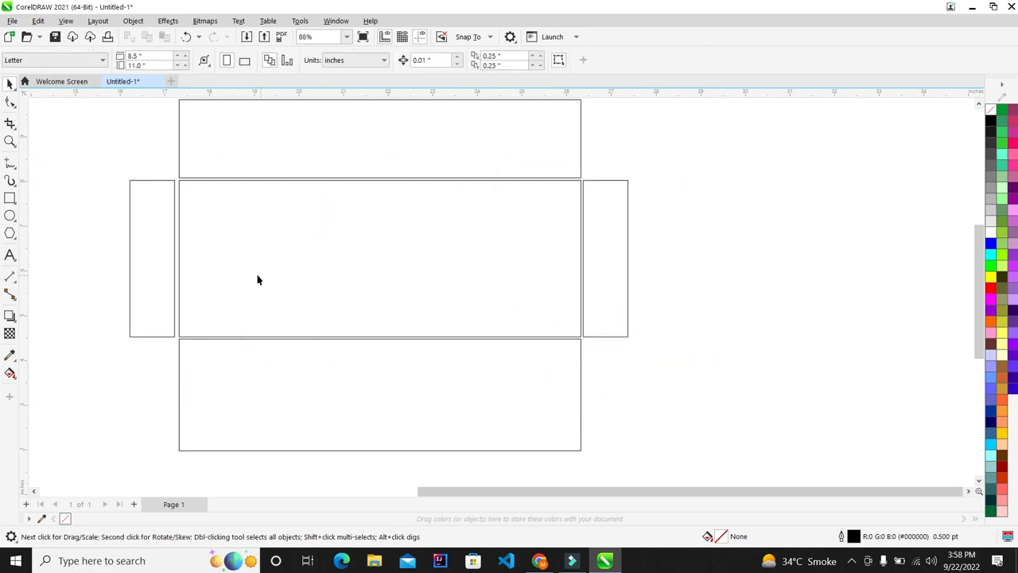
Preview the assembled dieline full screen with F9
{"action": "left_click", "coordinate": [136, 257]}
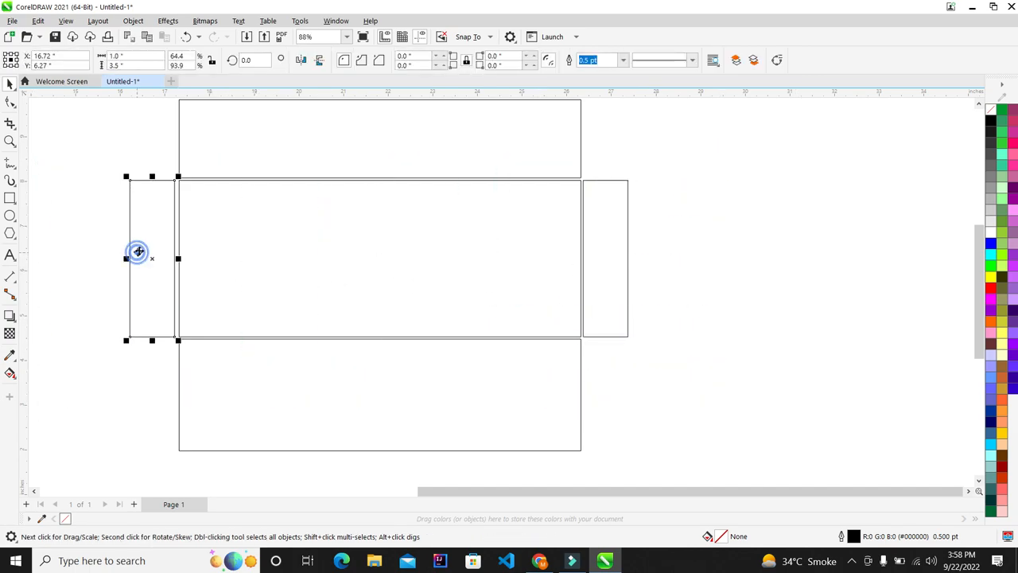
{"action": "left_click", "coordinate": [721, 268]}
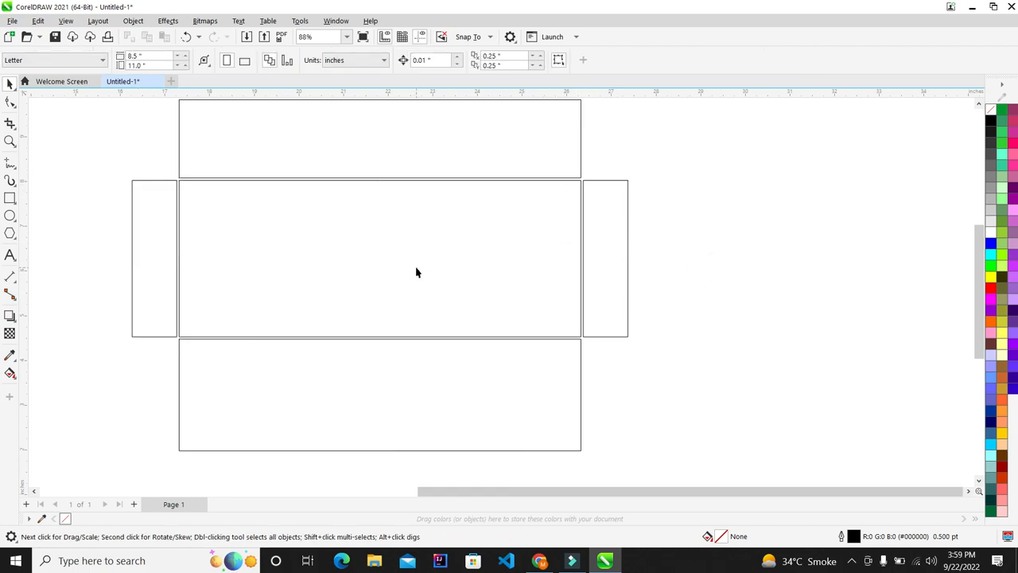
{"action": "key", "text": "F9"}
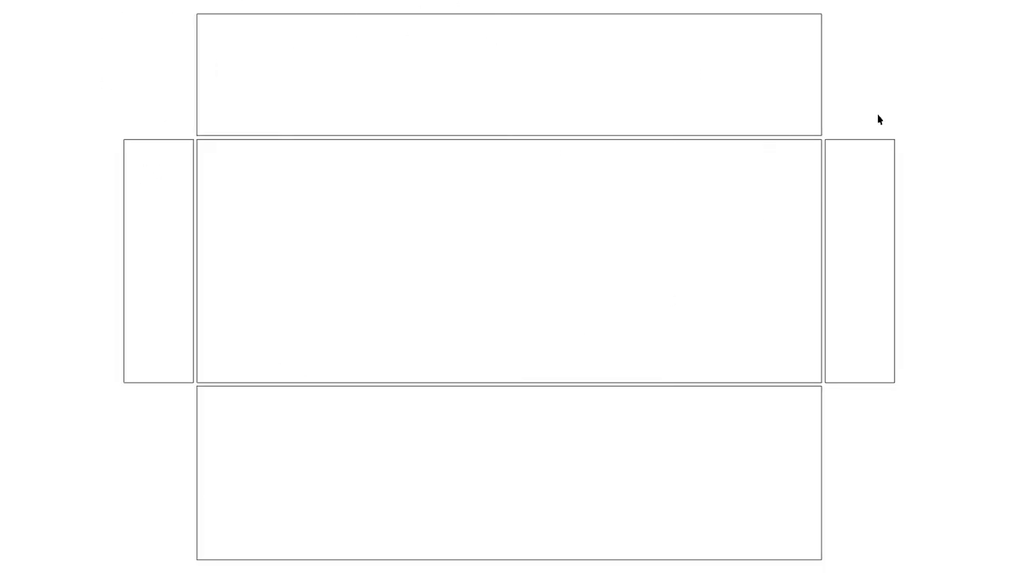
{"action": "key", "text": "F9"}
{"action": "scroll", "coordinate": [411, 208], "scroll_direction": "down", "scroll_amount": 3}
{"action": "left_click", "coordinate": [463, 155]}
Fill the top panel pink, middle olive, bottom mauve, right flap purple and left flap yellow
{"action": "scroll", "coordinate": [471, 163], "scroll_direction": "up", "scroll_amount": 2}
{"action": "left_click", "coordinate": [1012, 210]}
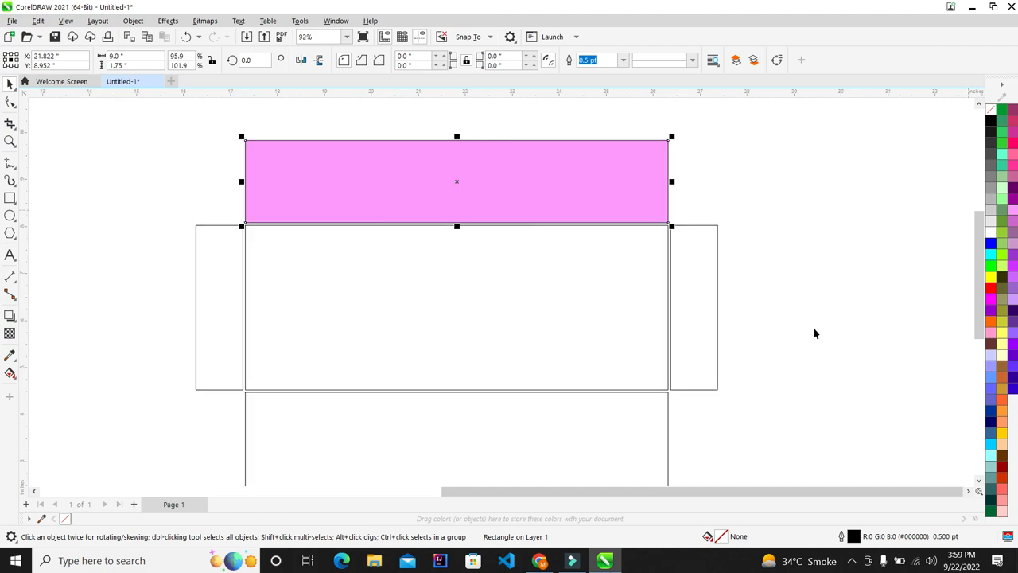
{"action": "left_click", "coordinate": [608, 308]}
{"action": "left_click", "coordinate": [1001, 311]}
{"action": "left_click", "coordinate": [566, 434]}
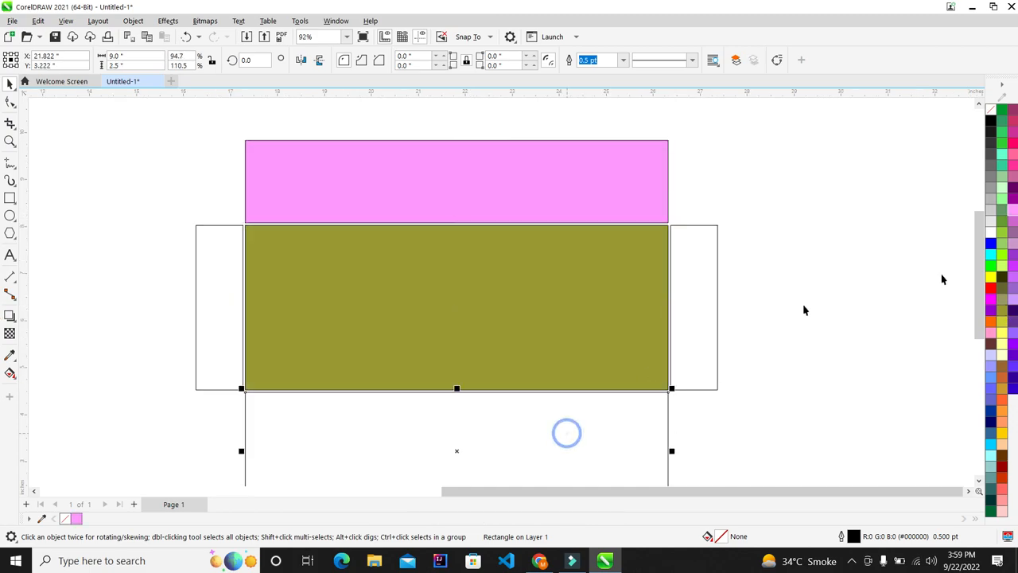
{"action": "left_click", "coordinate": [1001, 278]}
{"action": "left_click", "coordinate": [689, 336]}
{"action": "left_click", "coordinate": [991, 312]}
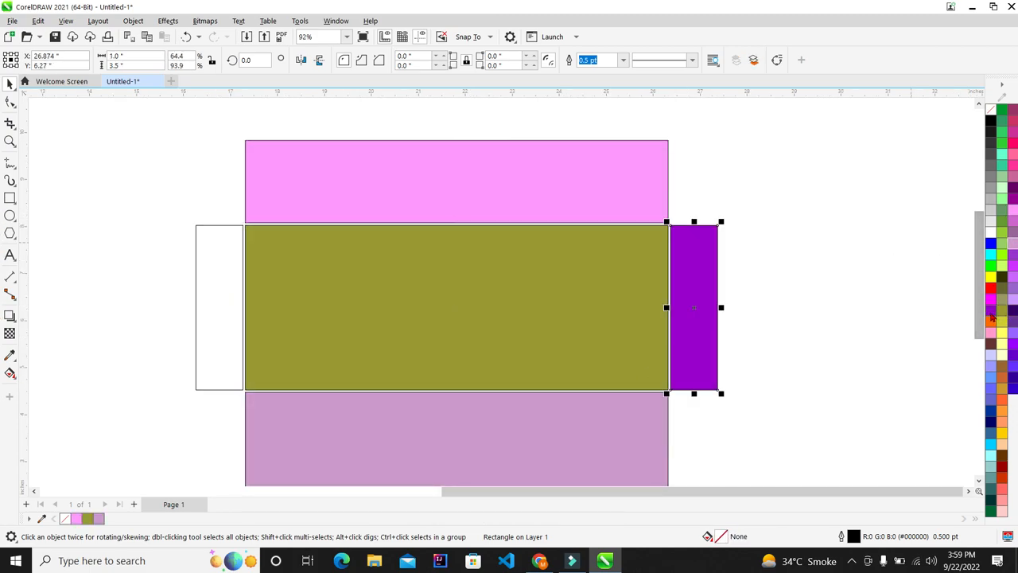
{"action": "left_click", "coordinate": [229, 258]}
{"action": "left_click", "coordinate": [1001, 434]}
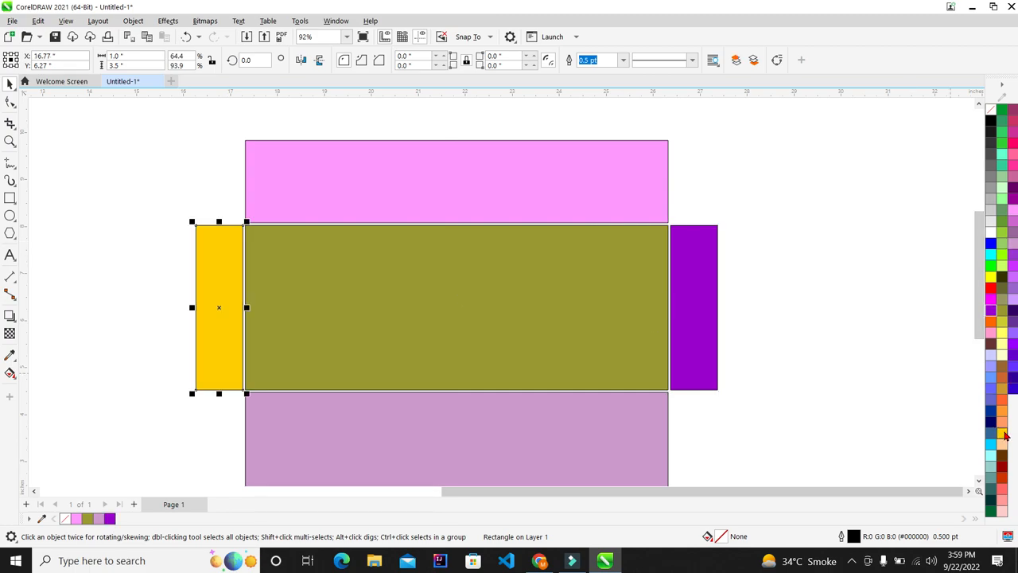
Deselect, fit the whole dieline in view and preview it full screen with F9
{"action": "left_click", "coordinate": [956, 285]}
{"action": "key", "text": "F4"}
{"action": "key", "text": "F9"}
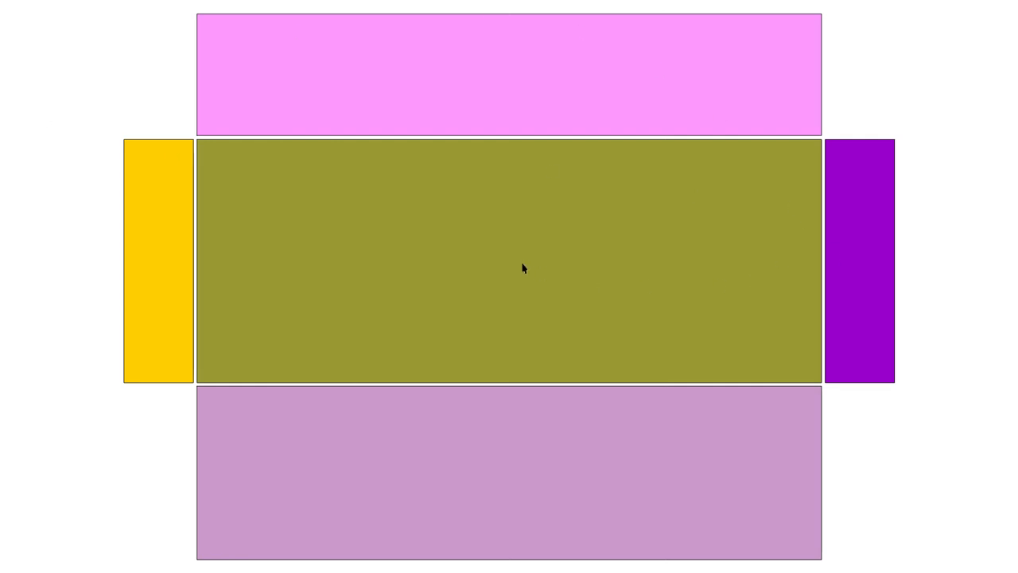
{"action": "key", "text": "Escape"}
{"action": "scroll", "coordinate": [517, 223], "scroll_direction": "down", "scroll_amount": 2}
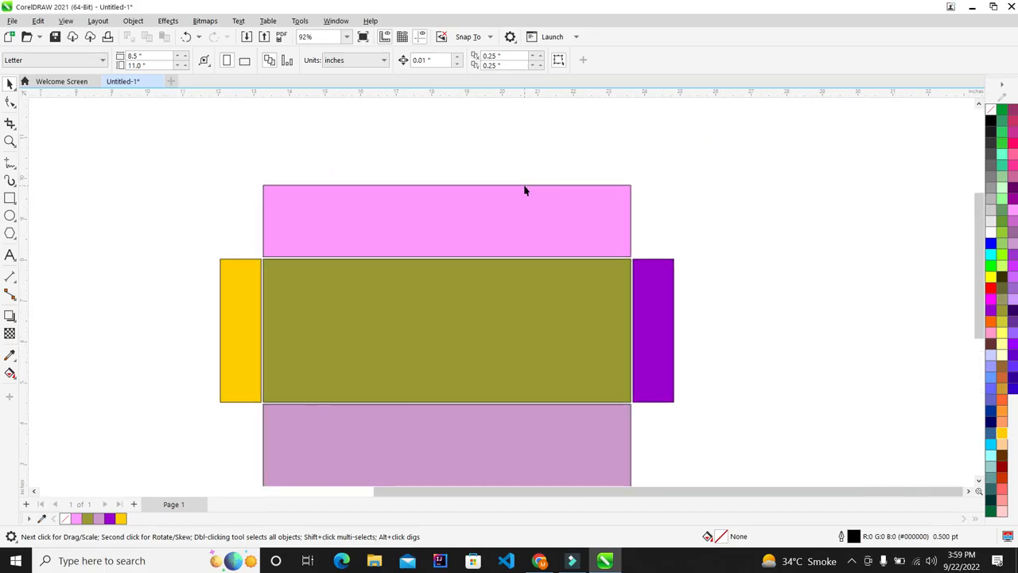
Add the text 'Evelope' and move it onto the pink top panel
{"action": "left_click", "coordinate": [9, 252]}
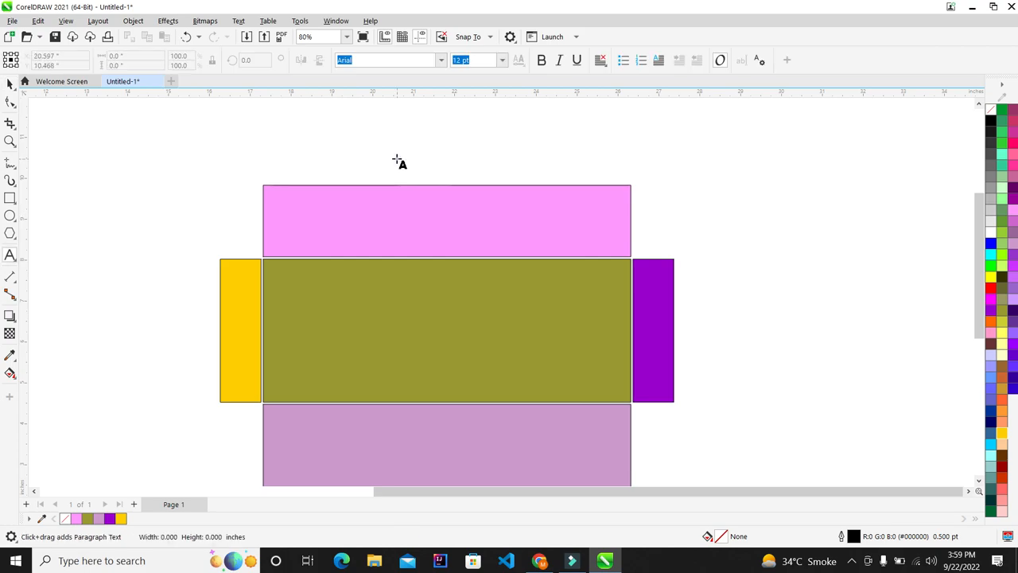
{"action": "left_click", "coordinate": [398, 153]}
{"action": "type", "text": "Evelop"}
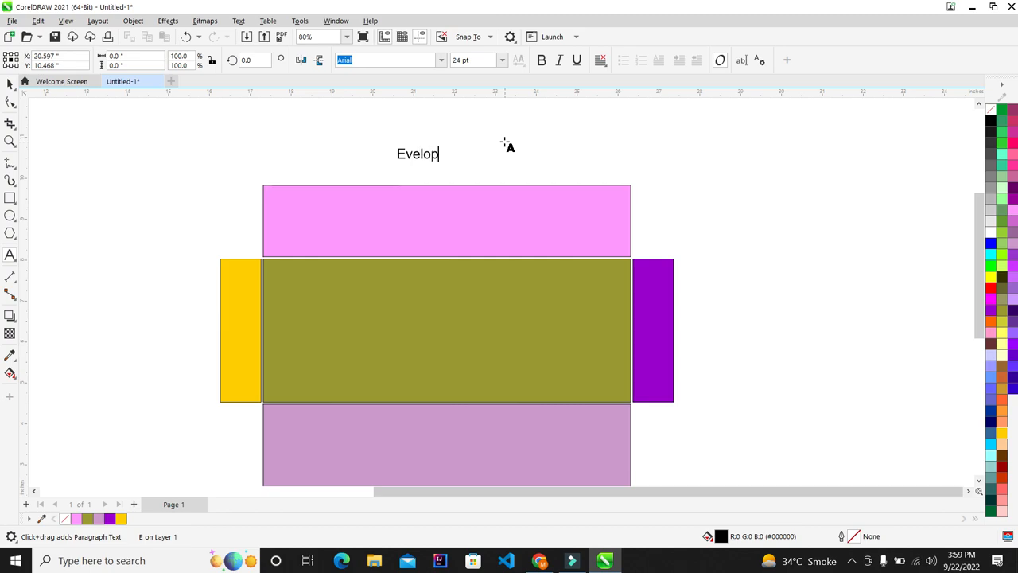
{"action": "left_click", "coordinate": [9, 82]}
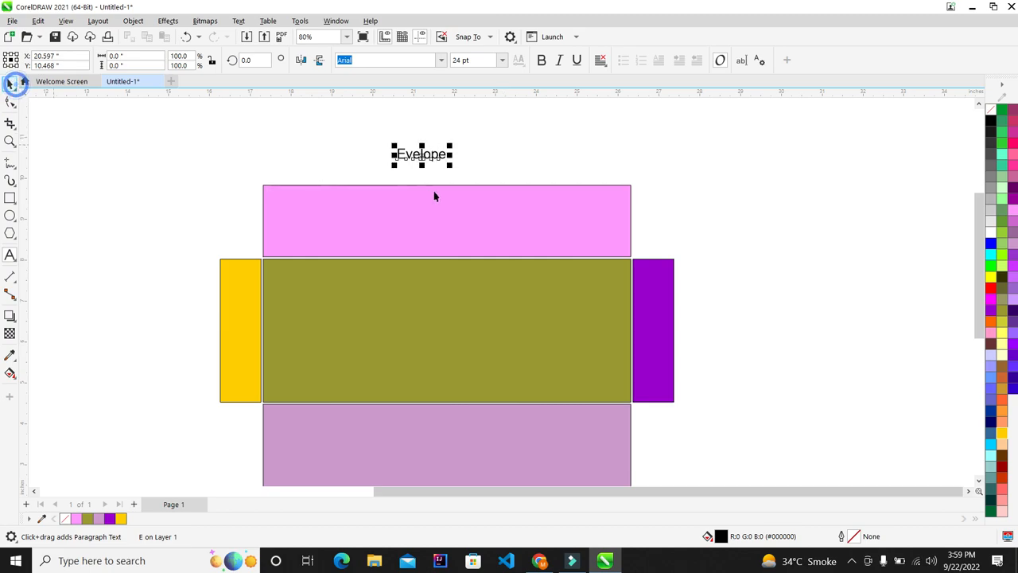
{"action": "scroll", "coordinate": [435, 195], "scroll_direction": "up", "scroll_amount": 2}
{"action": "left_click_drag", "start_coordinate": [440, 128], "coordinate": [448, 161]}
Make 'Evelope' bold and centre it horizontally over the pink top panel
{"action": "left_click", "coordinate": [541, 61]}
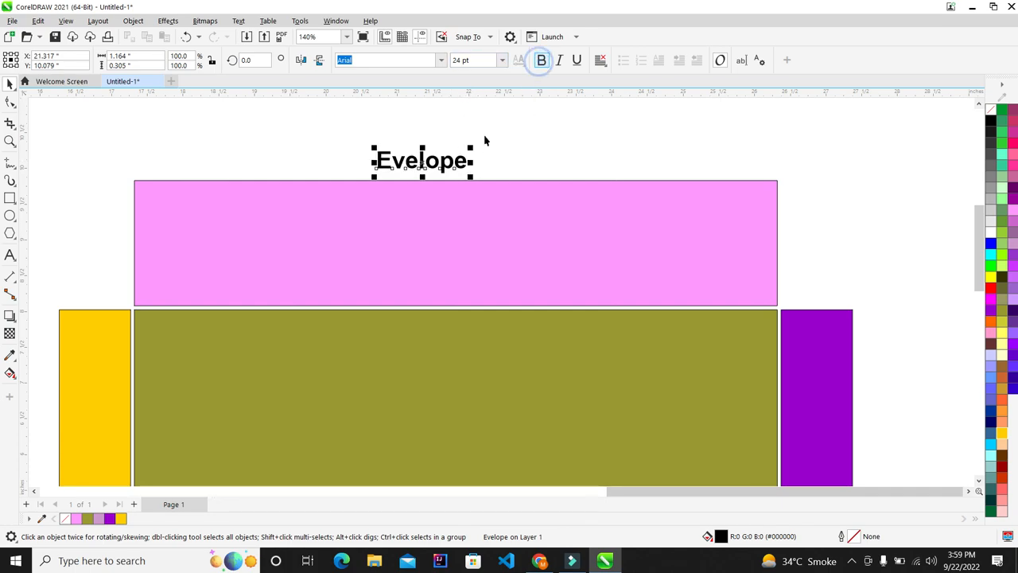
{"action": "left_click", "coordinate": [502, 204], "text": "shift"}
{"action": "key", "text": "c"}
{"action": "left_click", "coordinate": [870, 188]}
Preview the layout full screen, then marquee-select all five envelope rectangles
{"action": "key", "text": "F4"}
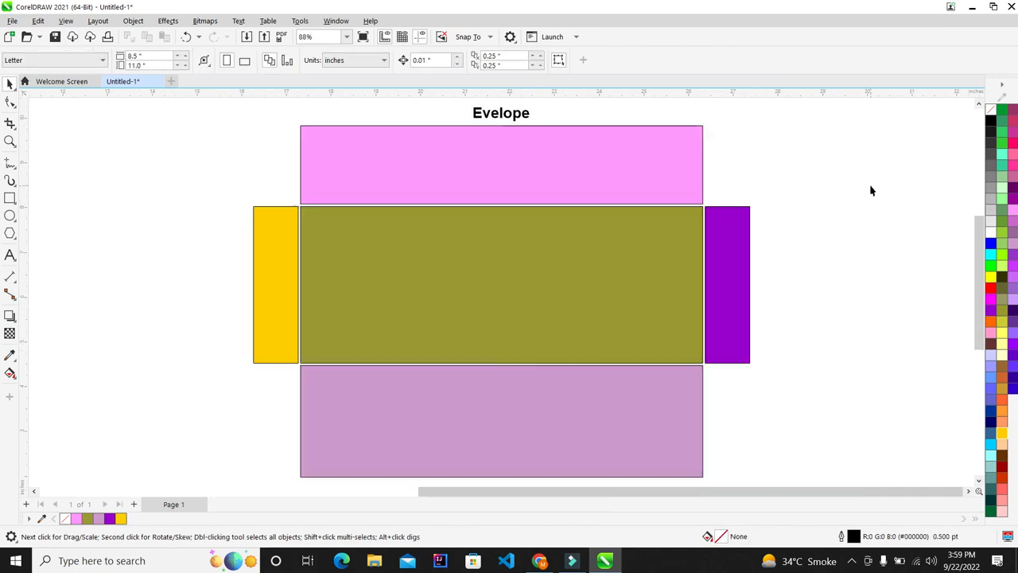
{"action": "key", "text": "F9"}
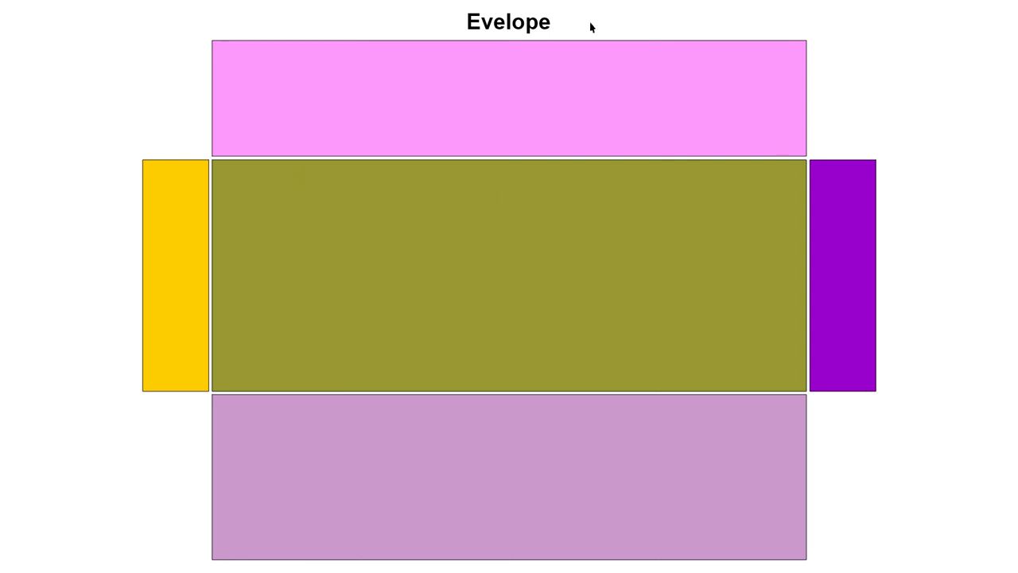
{"action": "key", "text": "Escape"}
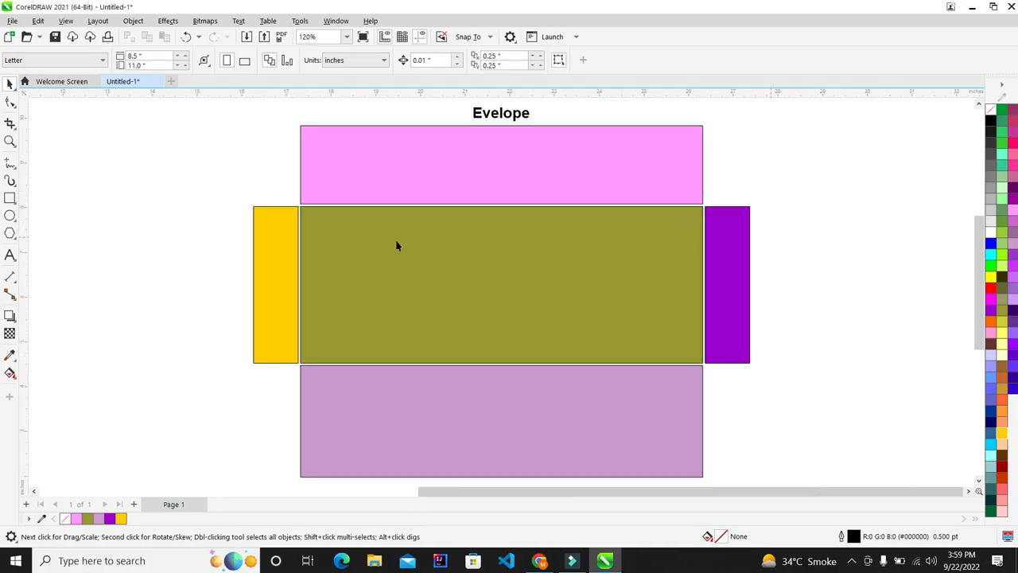
{"action": "scroll", "coordinate": [406, 252], "scroll_direction": "down", "scroll_amount": 1}
{"action": "scroll", "coordinate": [455, 286], "scroll_direction": "up", "scroll_amount": 2}
{"action": "scroll", "coordinate": [308, 215], "scroll_direction": "down", "scroll_amount": 1}
{"action": "left_click_drag", "start_coordinate": [600, 144], "coordinate": [208, 382]}
{"action": "scroll", "coordinate": [345, 178], "scroll_direction": "up", "scroll_amount": 2}
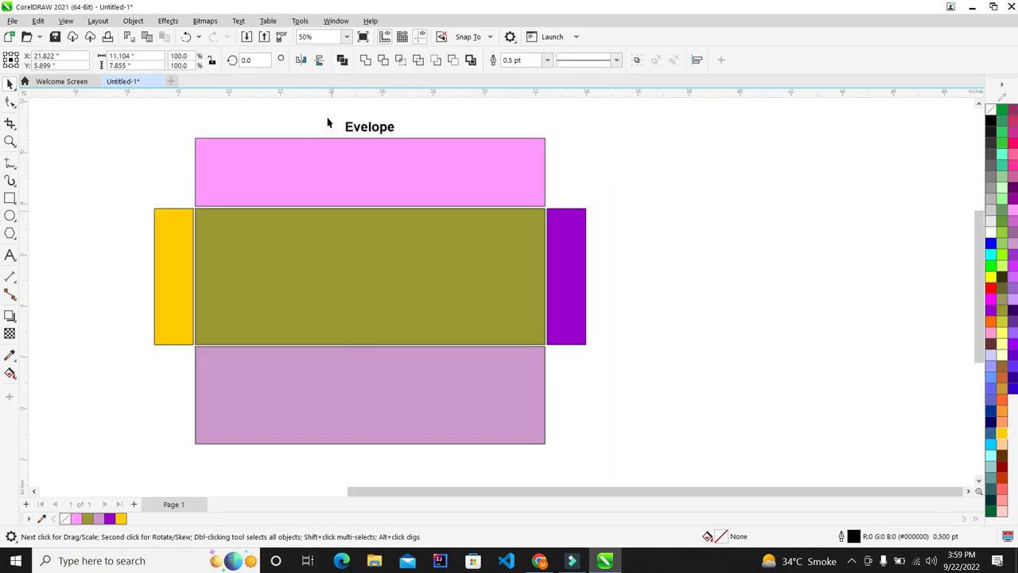
Try several palette colours on the five panels and settle on the brighter olive fill
{"action": "left_click", "coordinate": [1004, 489]}
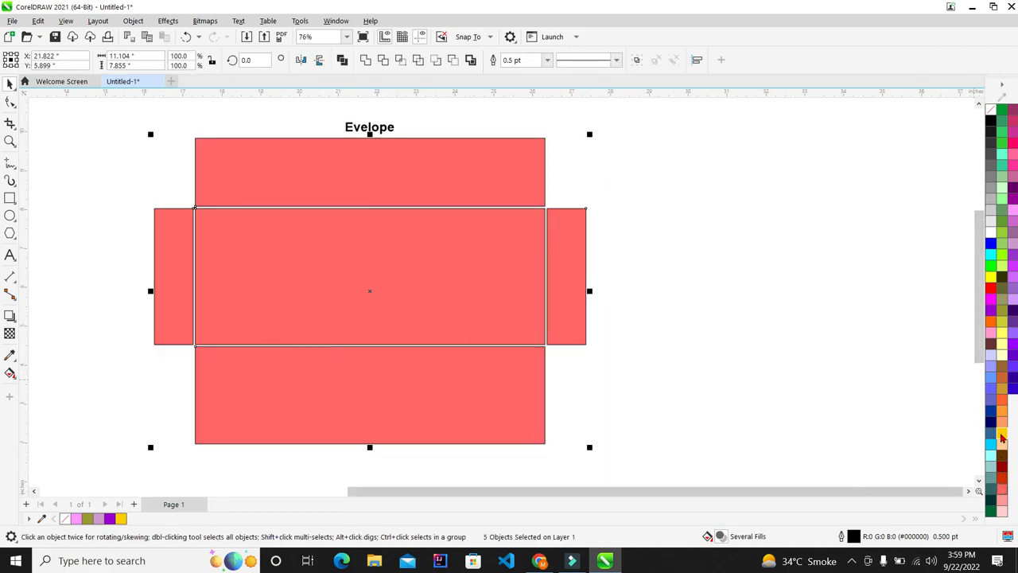
{"action": "left_click", "coordinate": [1004, 412]}
{"action": "left_click", "coordinate": [1003, 354]}
{"action": "left_click", "coordinate": [1005, 312]}
{"action": "left_click", "coordinate": [1002, 355]}
{"action": "left_click", "coordinate": [1002, 289]}
{"action": "left_click", "coordinate": [1004, 317]}
{"action": "left_click", "coordinate": [1003, 334]}
{"action": "left_click", "coordinate": [1004, 317]}
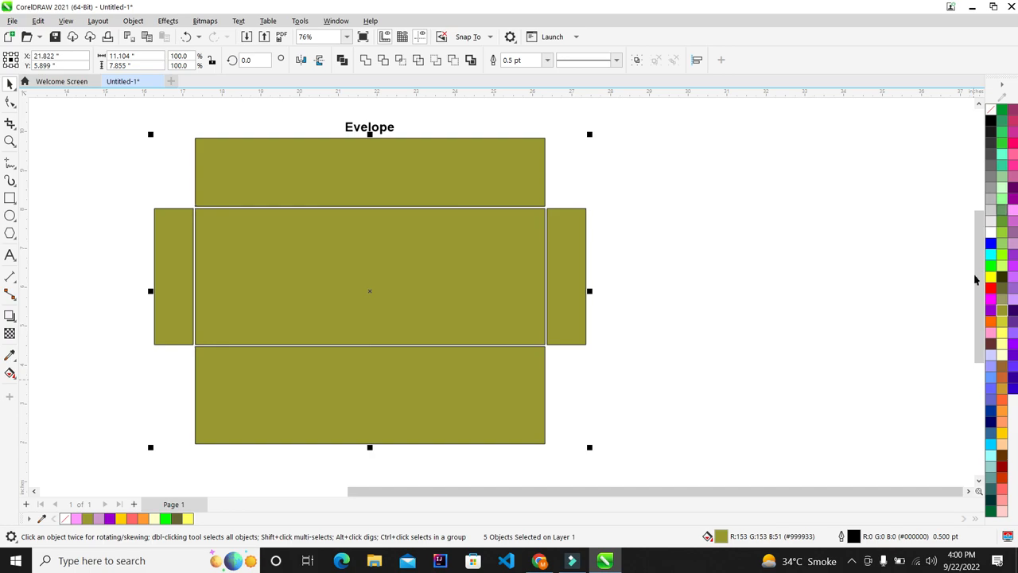
{"action": "left_click", "coordinate": [1004, 326]}
{"action": "left_click", "coordinate": [1002, 299]}
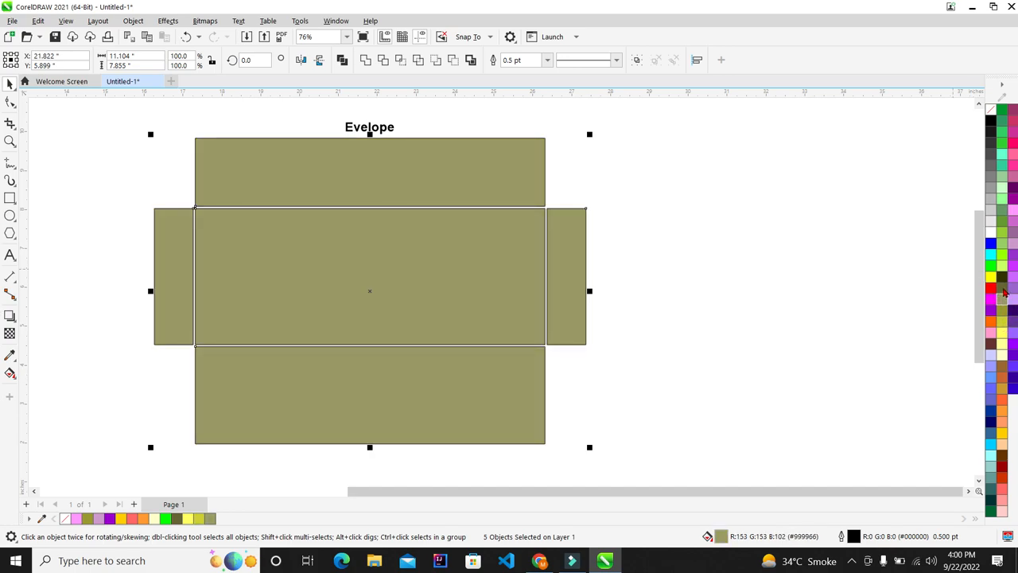
{"action": "left_click", "coordinate": [1004, 317]}
{"action": "left_click", "coordinate": [632, 250]}
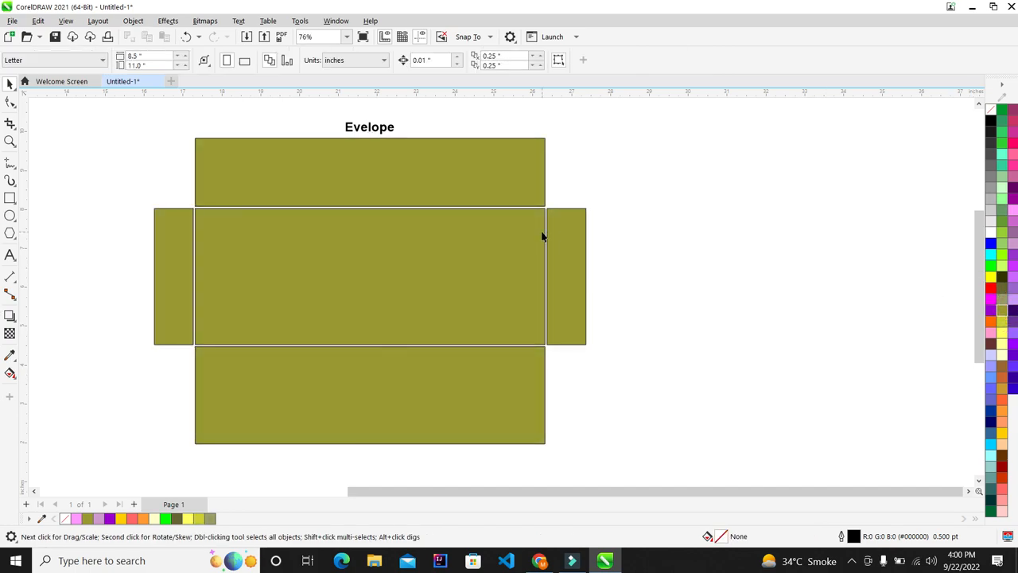
Place a copy of the 'Evelope' heading on the central panel and colour it white
{"action": "left_click_drag", "start_coordinate": [380, 132], "coordinate": [337, 244]}
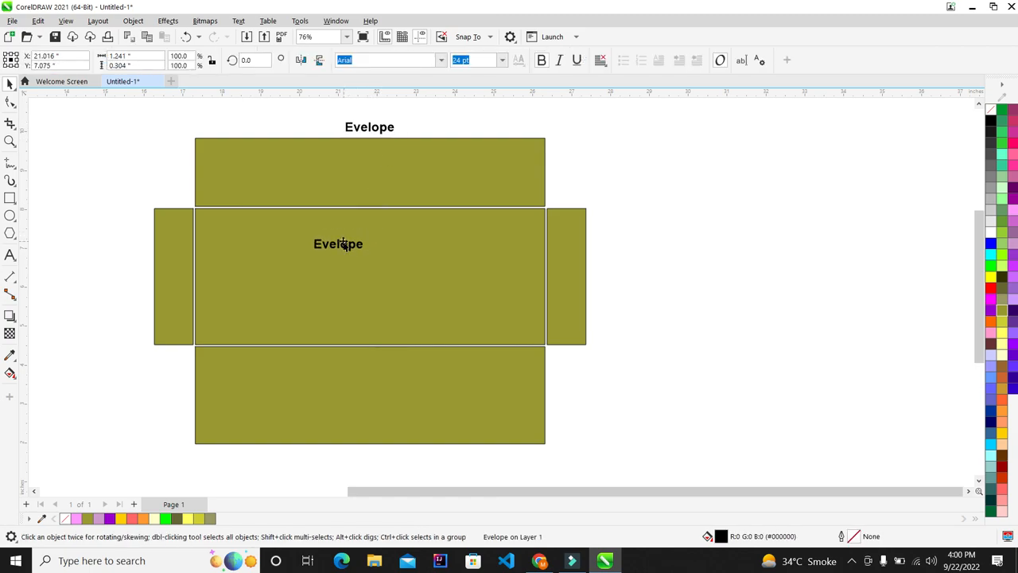
{"action": "left_click", "coordinate": [991, 233]}
{"action": "left_click", "coordinate": [710, 183]}
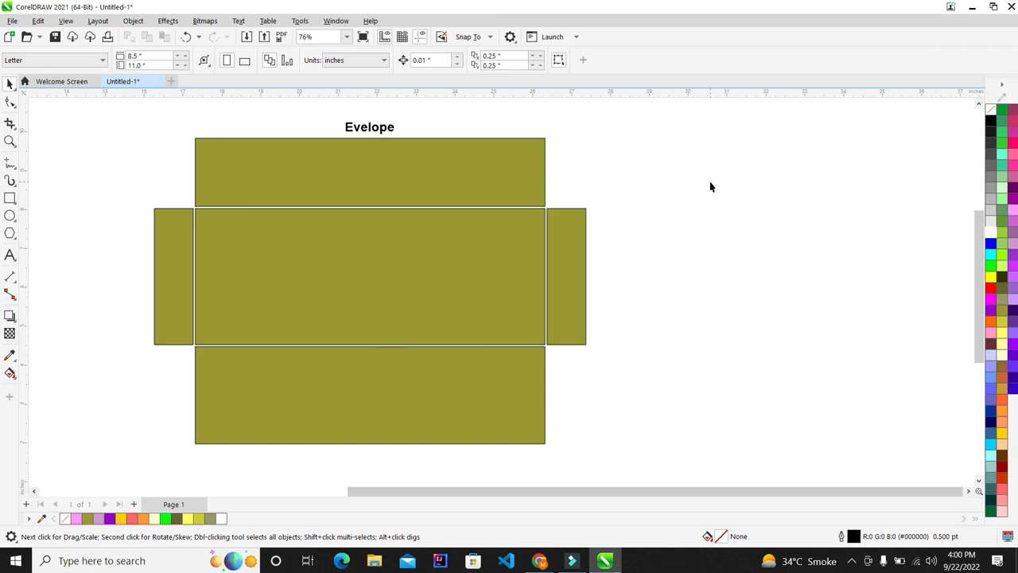
{"action": "scroll", "coordinate": [728, 193], "scroll_direction": "up", "scroll_amount": 1}
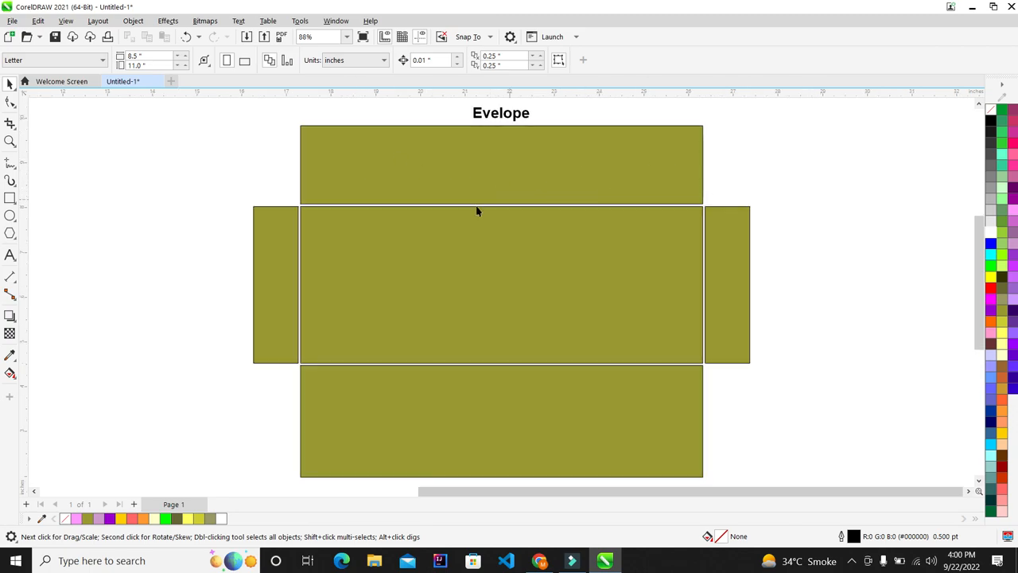
Convert the left side flap to curves with Ctrl+Q and add a node on its top edge
{"action": "left_click", "coordinate": [259, 278]}
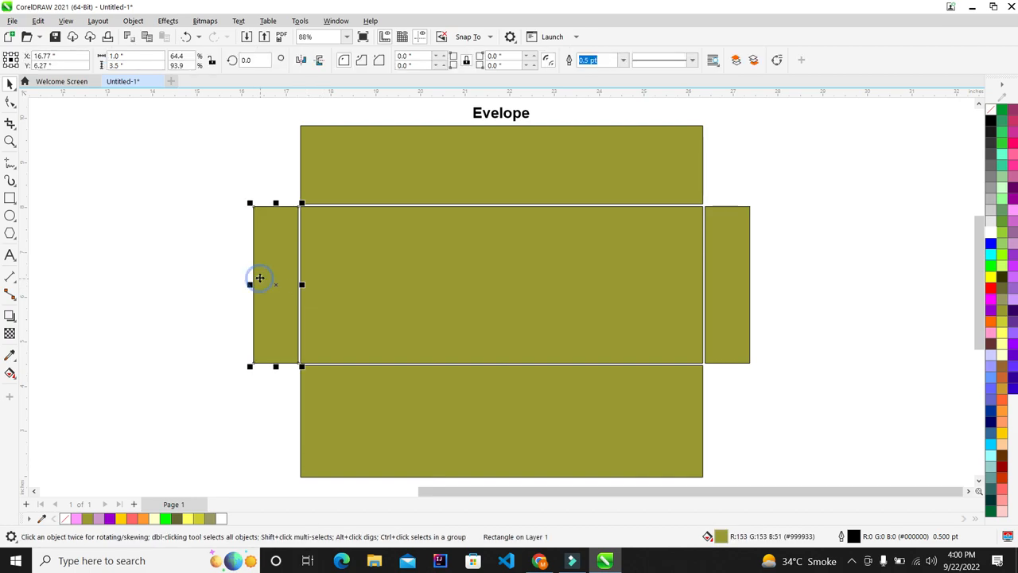
{"action": "scroll", "coordinate": [260, 279], "scroll_direction": "up", "scroll_amount": 11}
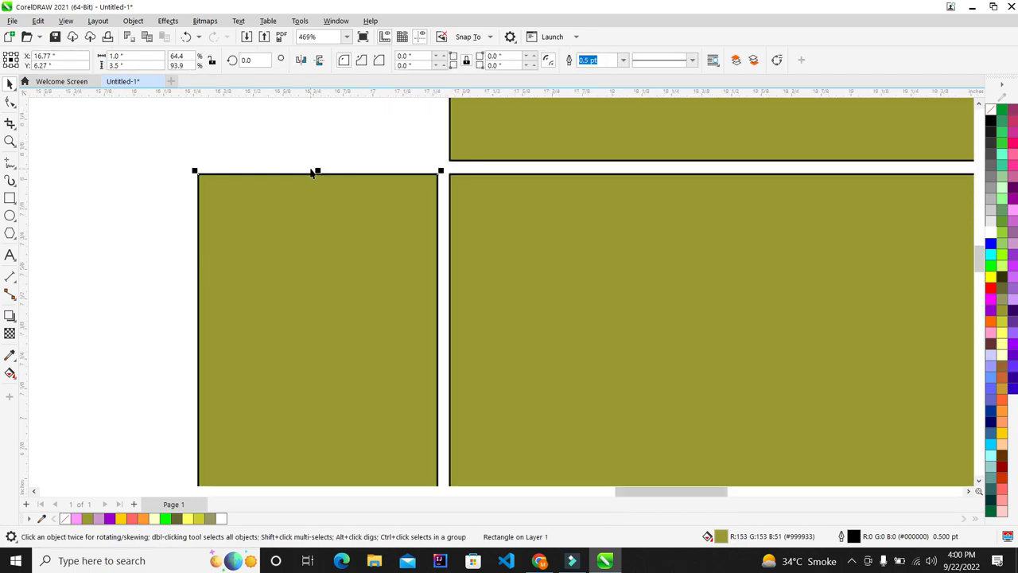
{"action": "left_click", "coordinate": [9, 102]}
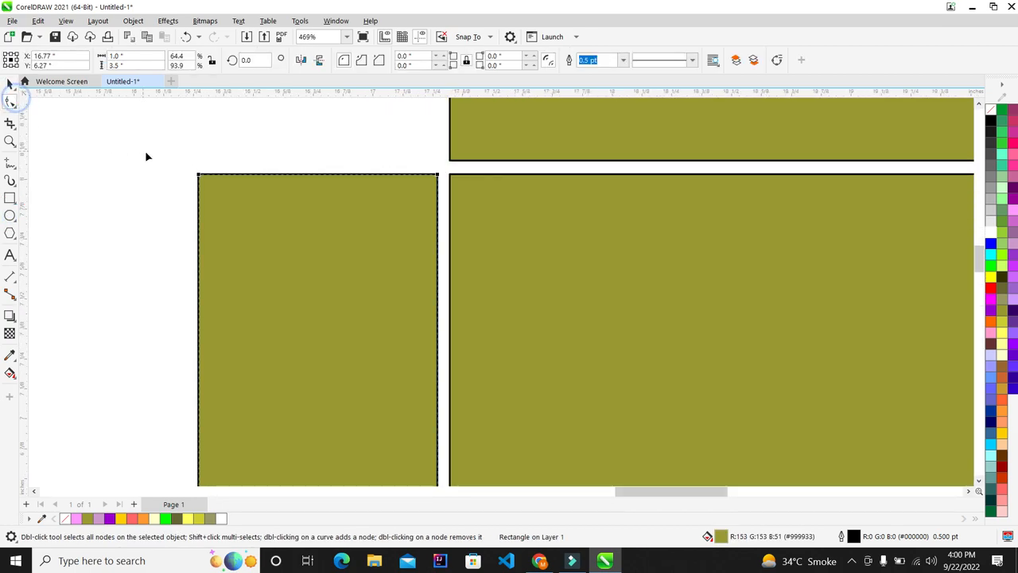
{"action": "scroll", "coordinate": [158, 176], "scroll_direction": "up", "scroll_amount": 1}
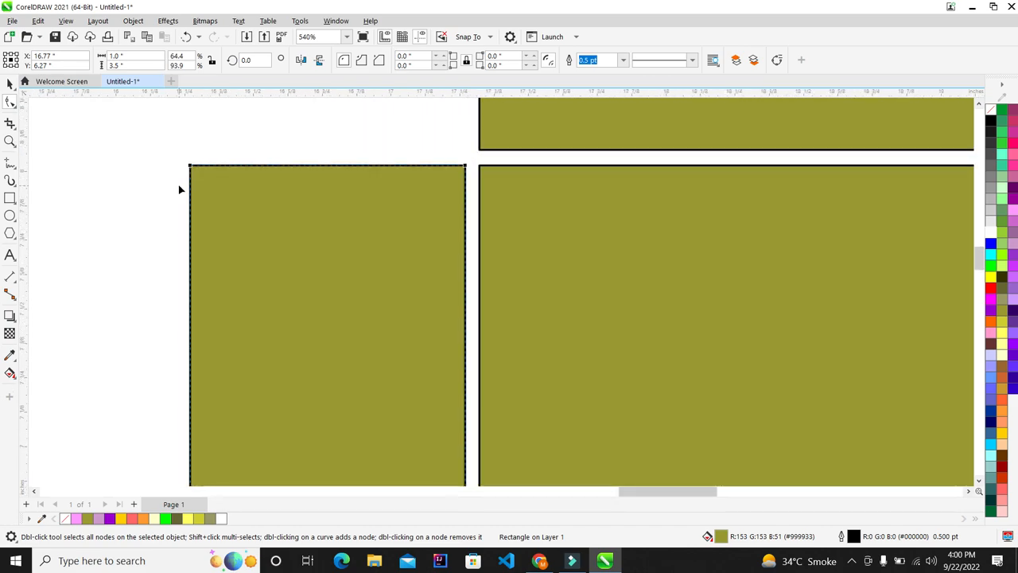
{"action": "key", "text": "ctrl+q"}
{"action": "scroll", "coordinate": [205, 185], "scroll_direction": "up", "scroll_amount": 5}
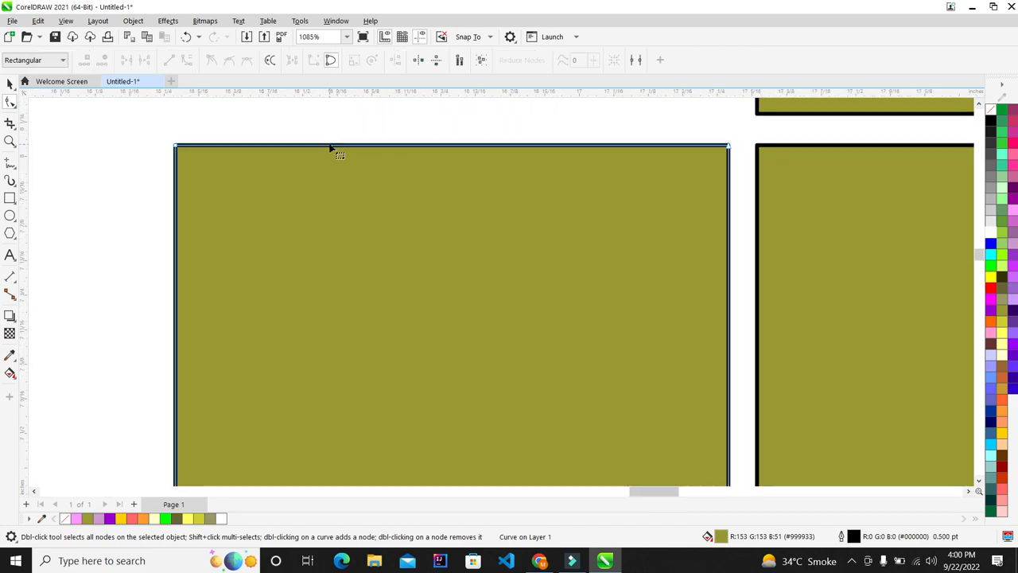
{"action": "double_click", "coordinate": [399, 145]}
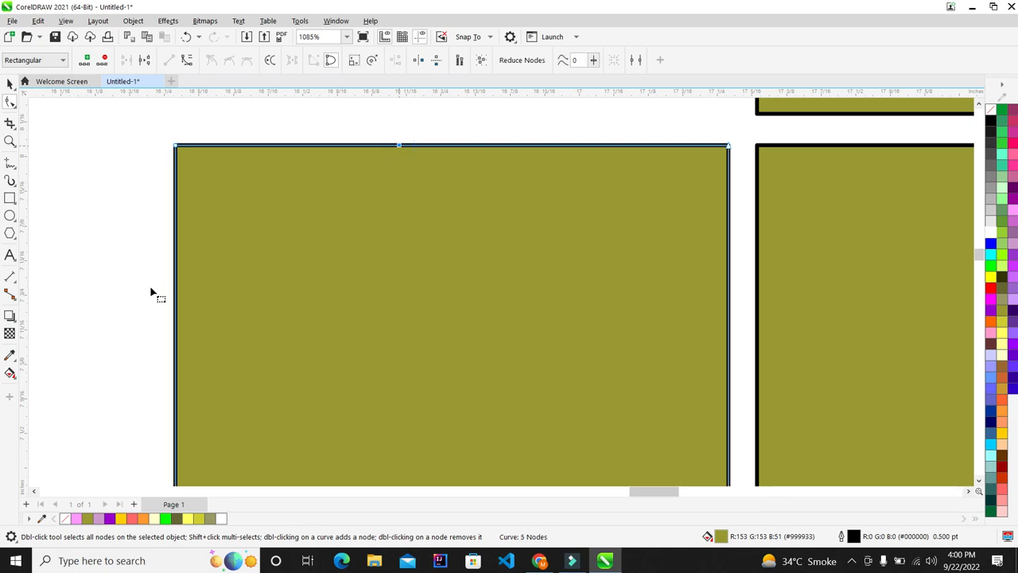
Nudge the top-left corner nodes down and right to bevel the flap's outer corner
{"action": "left_click", "coordinate": [176, 295]}
{"action": "left_click_drag", "start_coordinate": [147, 125], "coordinate": [215, 198]}
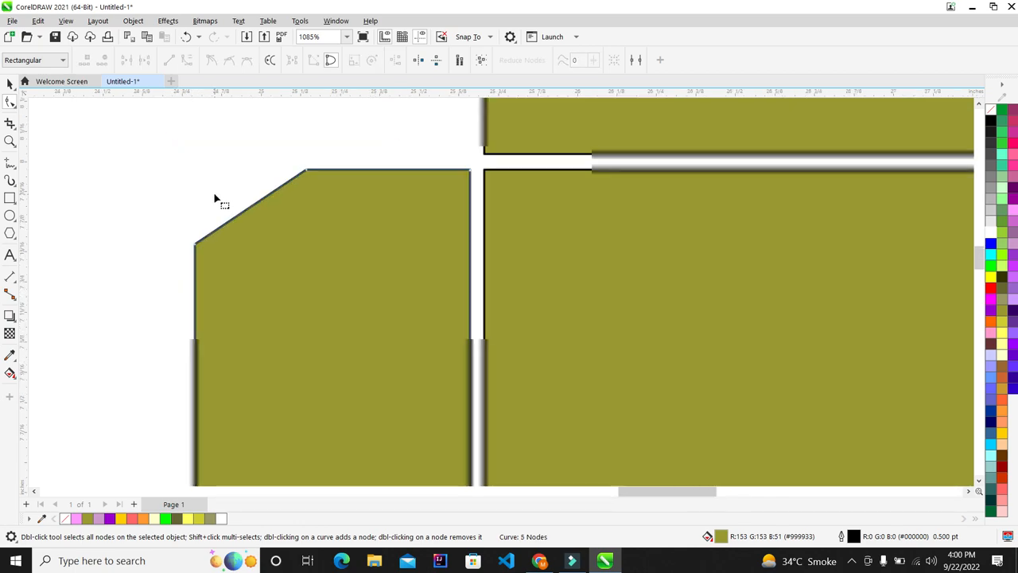
{"action": "scroll", "coordinate": [215, 199], "scroll_direction": "down", "scroll_amount": 5}
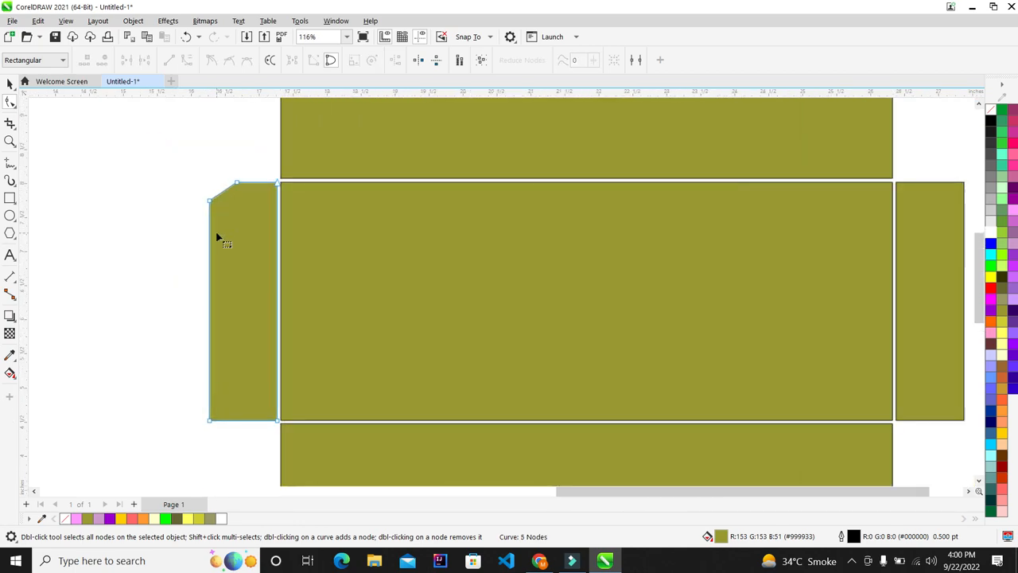
{"action": "left_click_drag", "start_coordinate": [166, 151], "coordinate": [215, 237]}
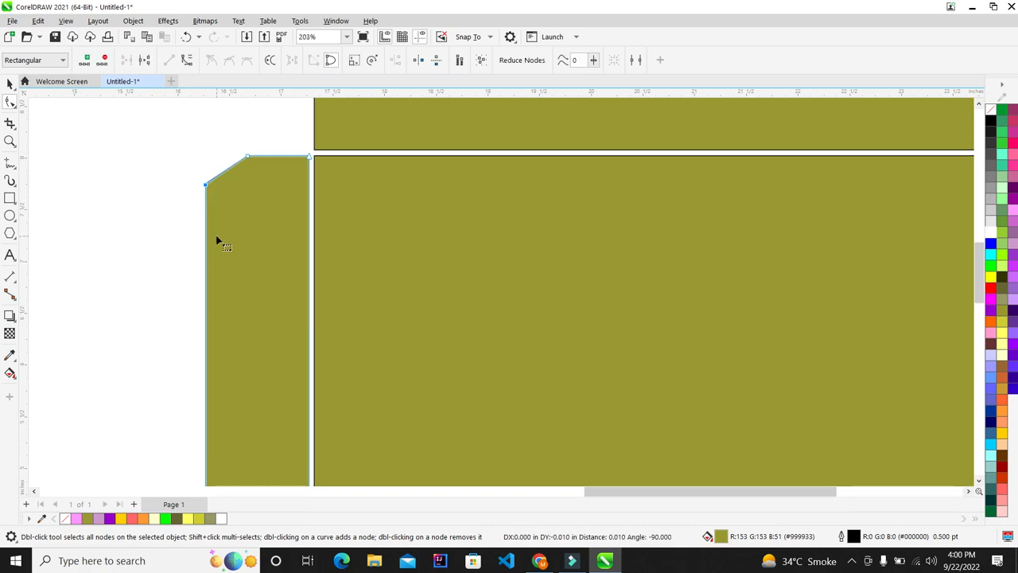
{"action": "key", "text": "Down"}
{"action": "scroll", "coordinate": [221, 148], "scroll_direction": "up", "scroll_amount": 2}
{"action": "left_click_drag", "start_coordinate": [220, 146], "coordinate": [291, 188]}
{"action": "key", "text": "Right"}
{"action": "key", "text": "Right"}
{"action": "left_click_drag", "start_coordinate": [141, 193], "coordinate": [223, 263]}
{"action": "key", "text": "Down"}
Return to the Pick tool and select the central, top, bottom and side panels in turn
{"action": "left_click", "coordinate": [10, 84]}
{"action": "left_click", "coordinate": [69, 124]}
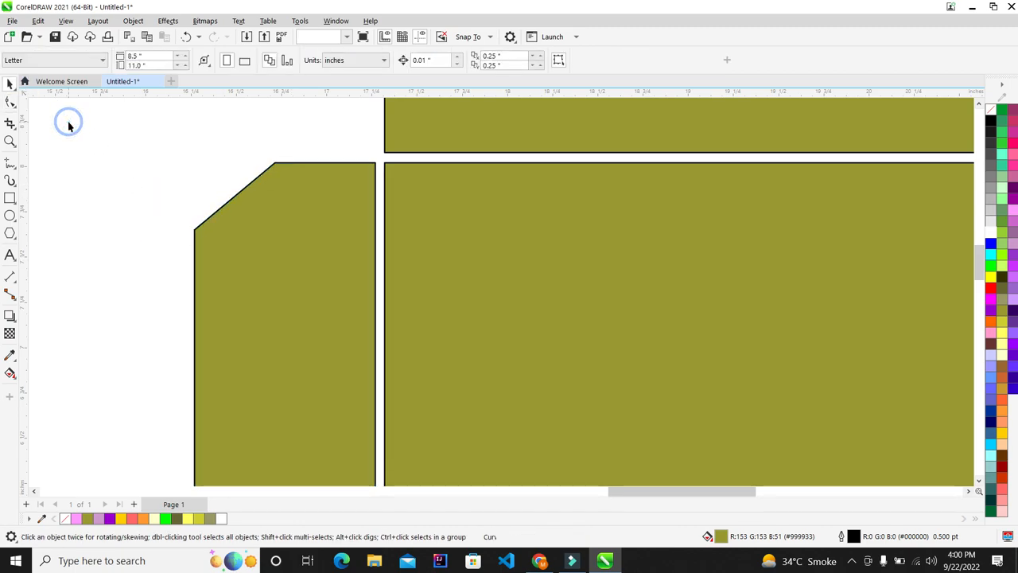
{"action": "scroll", "coordinate": [273, 221], "scroll_direction": "down", "scroll_amount": 2}
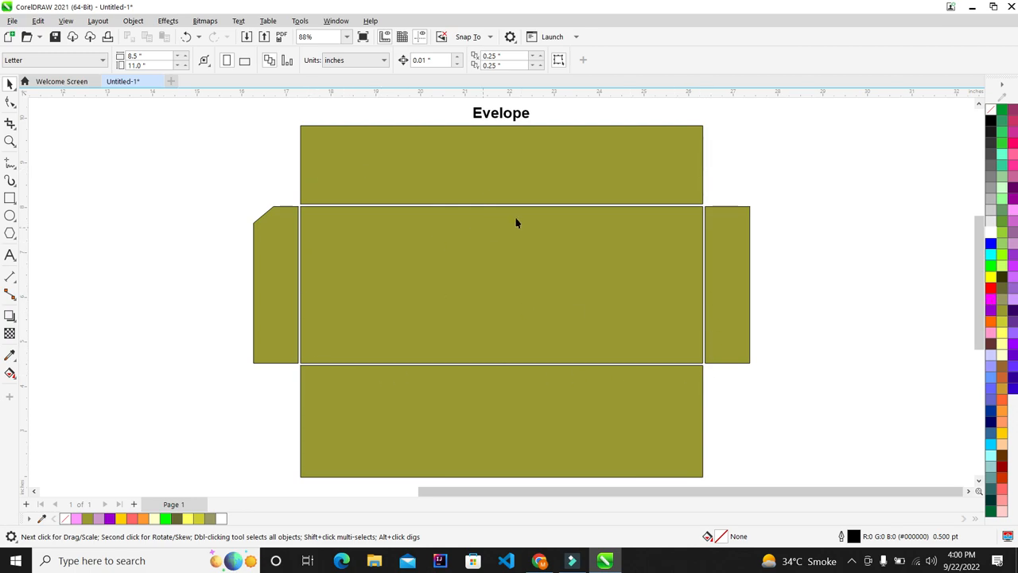
{"action": "left_click", "coordinate": [489, 282]}
{"action": "left_click", "coordinate": [514, 164]}
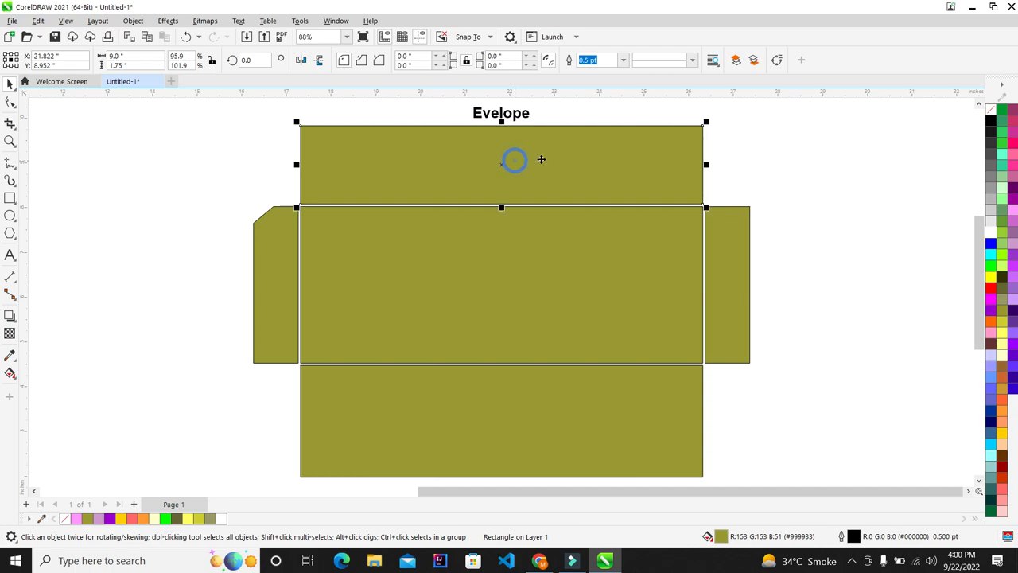
{"action": "left_click", "coordinate": [564, 409]}
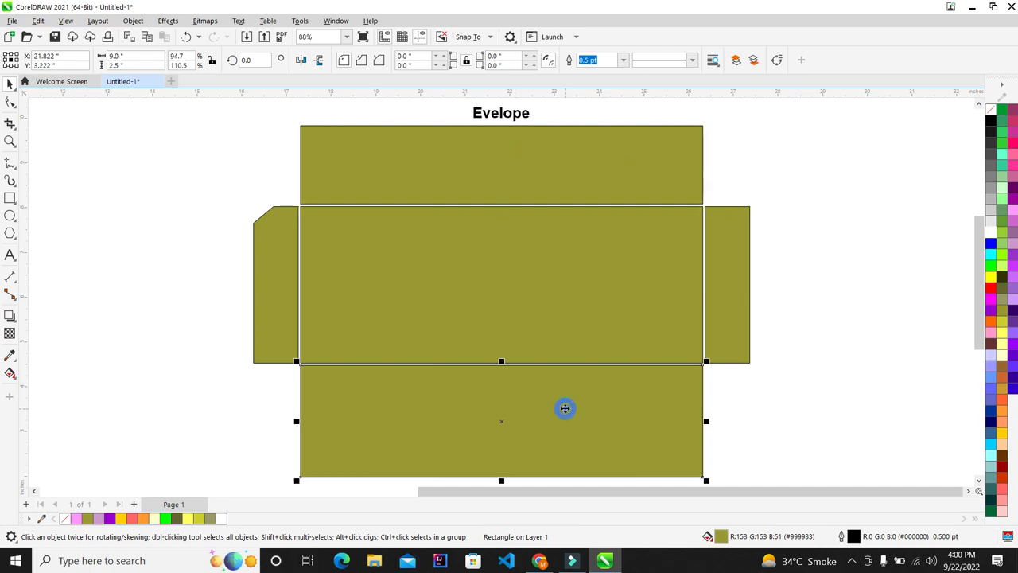
{"action": "left_click", "coordinate": [742, 255]}
{"action": "left_click", "coordinate": [260, 295]}
{"action": "left_click", "coordinate": [393, 175]}
Select the central, bottom, side and top panels one after another
{"action": "left_click", "coordinate": [563, 293]}
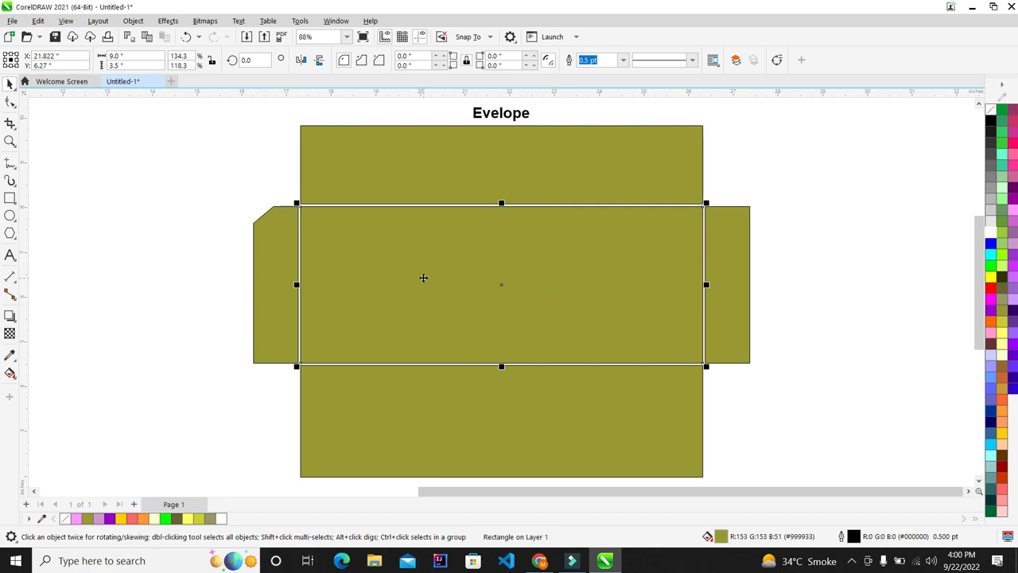
{"action": "left_click", "coordinate": [660, 405]}
{"action": "left_click", "coordinate": [720, 300]}
{"action": "left_click", "coordinate": [586, 168]}
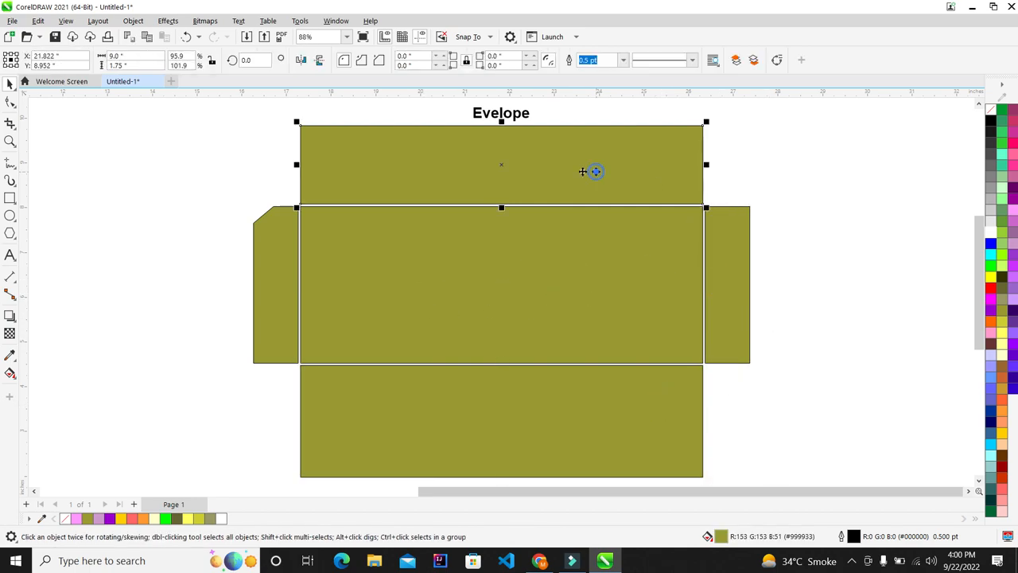
{"action": "left_click", "coordinate": [286, 251]}
{"action": "left_click", "coordinate": [627, 378]}
{"action": "left_click", "coordinate": [743, 281]}
{"action": "left_click", "coordinate": [607, 171]}
{"action": "left_click", "coordinate": [286, 284]}
{"action": "left_click", "coordinate": [498, 421]}
{"action": "left_click", "coordinate": [739, 281]}
Shift-select the bottom, right, top and left pieces and fill them yellow, then blue
{"action": "left_click", "coordinate": [656, 449]}
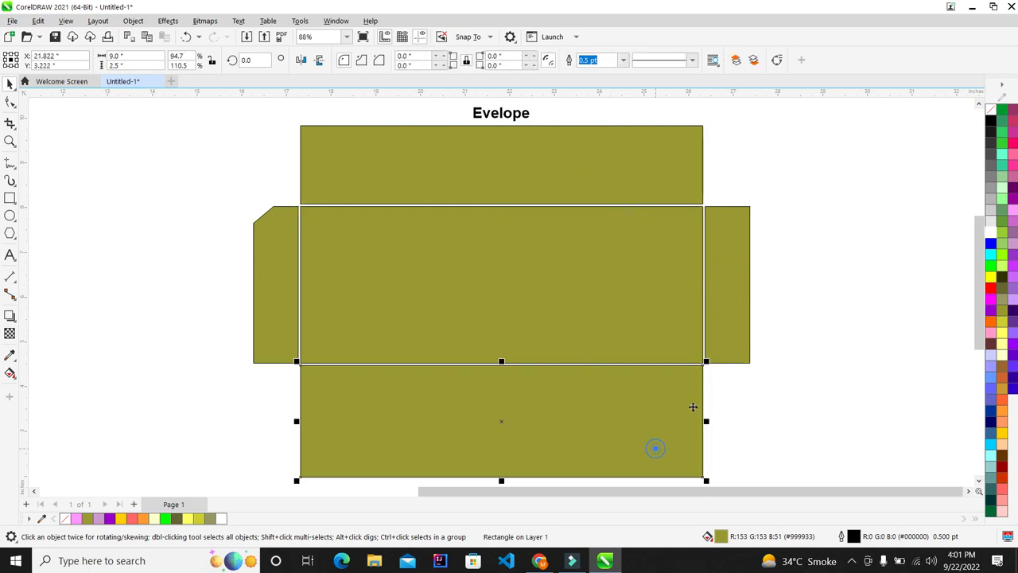
{"action": "left_click", "coordinate": [726, 345], "text": "shift"}
{"action": "left_click", "coordinate": [612, 170], "text": "shift"}
{"action": "left_click", "coordinate": [277, 287], "text": "shift"}
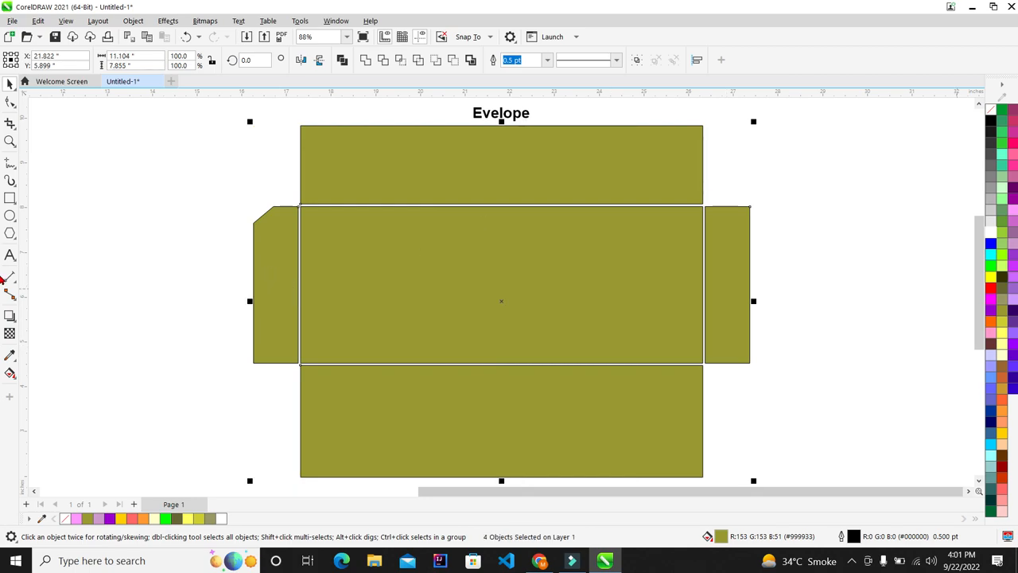
{"action": "left_click", "coordinate": [991, 276]}
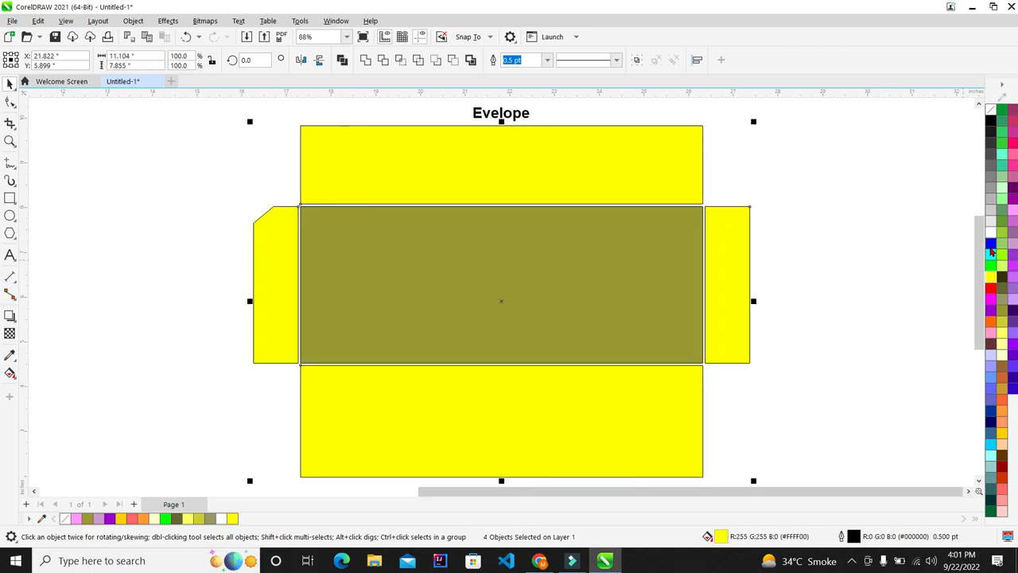
{"action": "left_click", "coordinate": [990, 245]}
{"action": "left_click", "coordinate": [826, 281]}
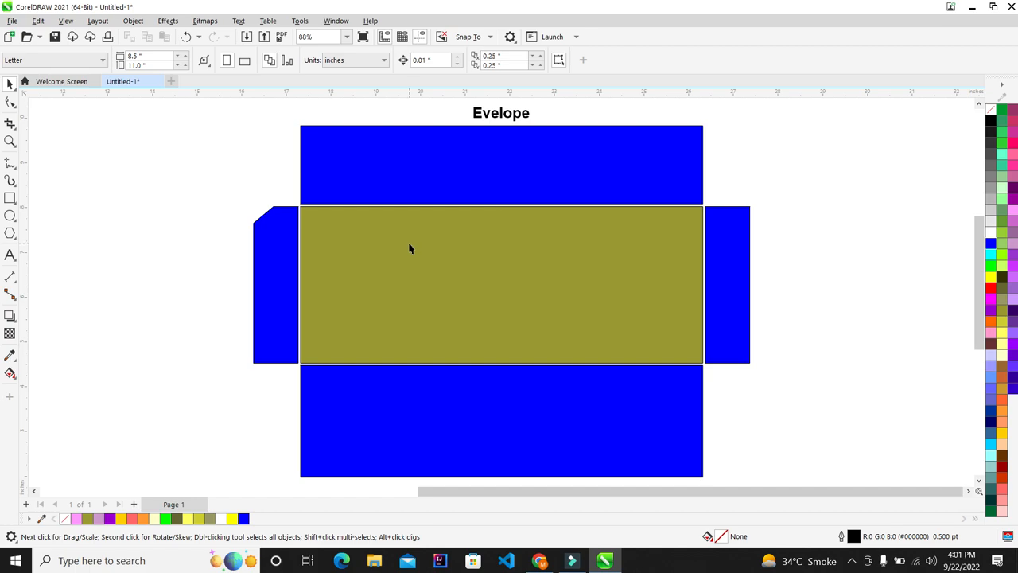
Reselect the four blue outer pieces and fill them khaki
{"action": "left_click", "coordinate": [605, 419]}
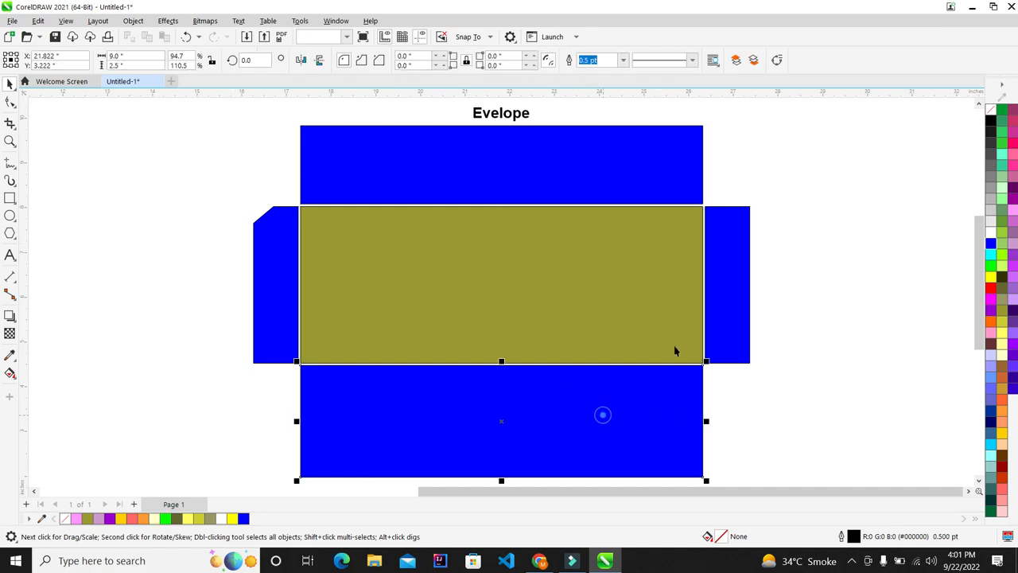
{"action": "left_click", "coordinate": [750, 296], "text": "shift"}
{"action": "left_click", "coordinate": [647, 174], "text": "shift"}
{"action": "left_click", "coordinate": [269, 280], "text": "shift"}
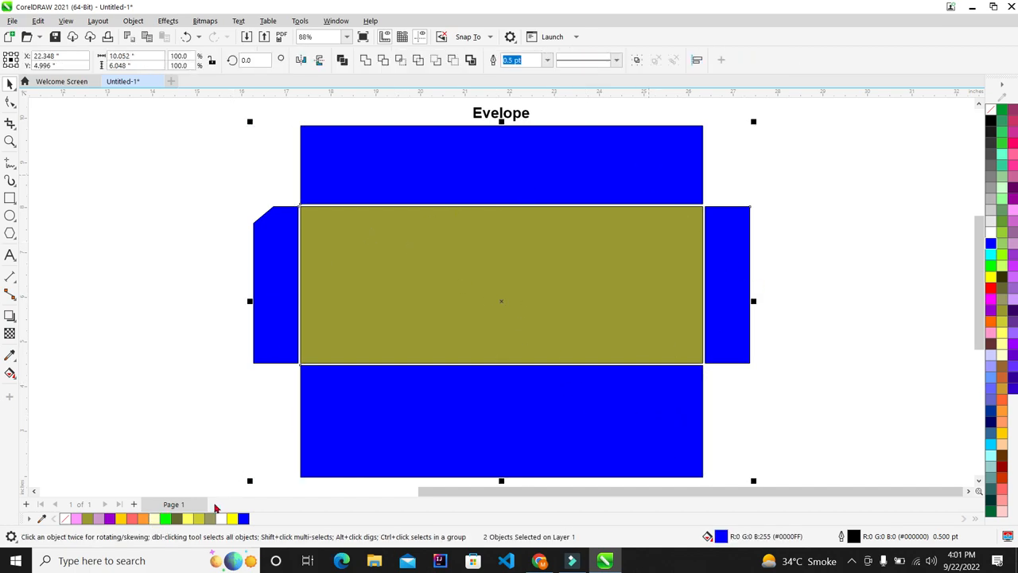
{"action": "left_click", "coordinate": [209, 518]}
{"action": "left_click", "coordinate": [244, 296]}
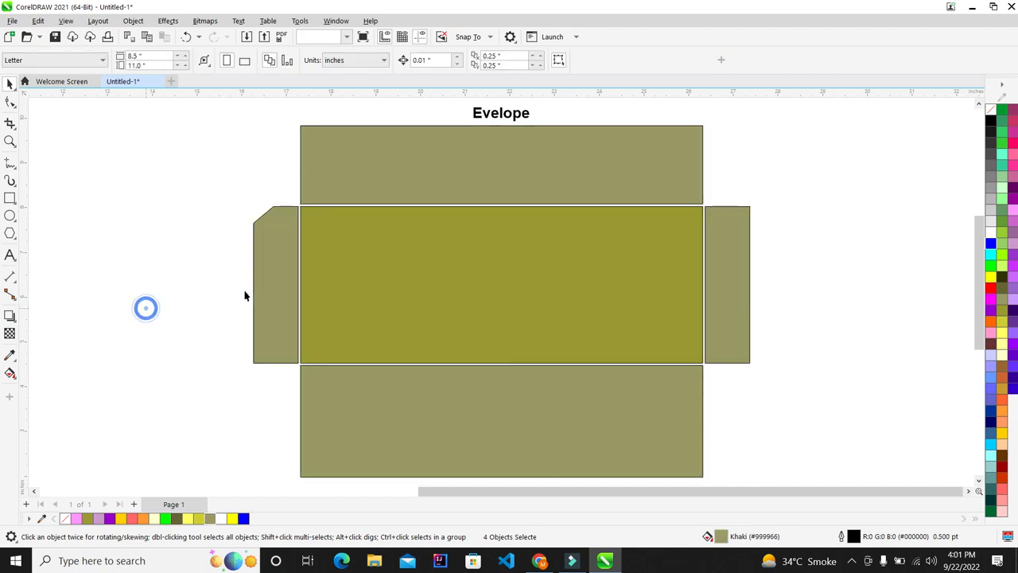
Try khaki, olive drab and banana yellow on the four outer pieces, finally filling them olive
{"action": "left_click", "coordinate": [400, 425]}
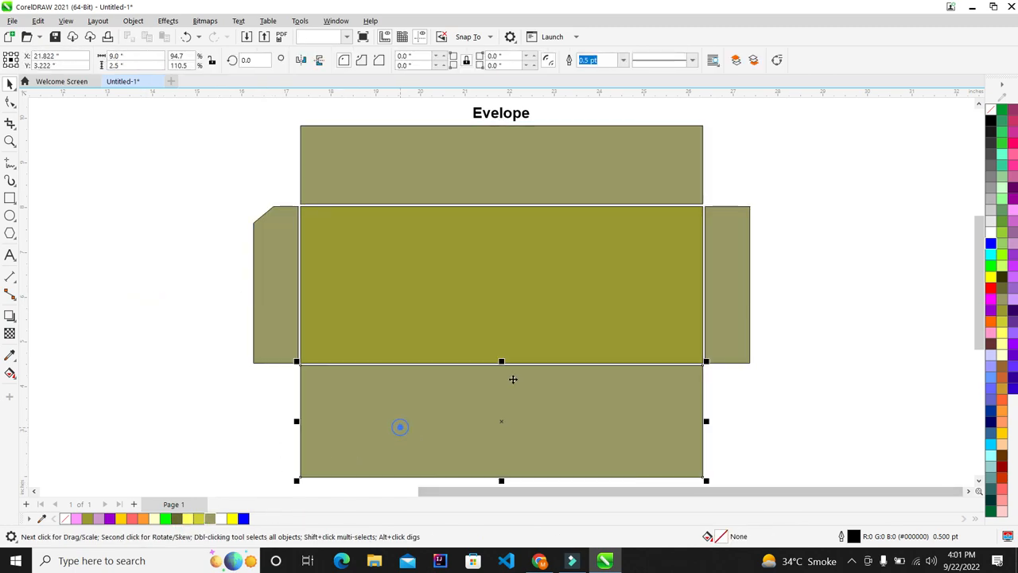
{"action": "left_click", "coordinate": [740, 285], "text": "shift"}
{"action": "left_click", "coordinate": [610, 167], "text": "shift"}
{"action": "left_click", "coordinate": [286, 264], "text": "shift"}
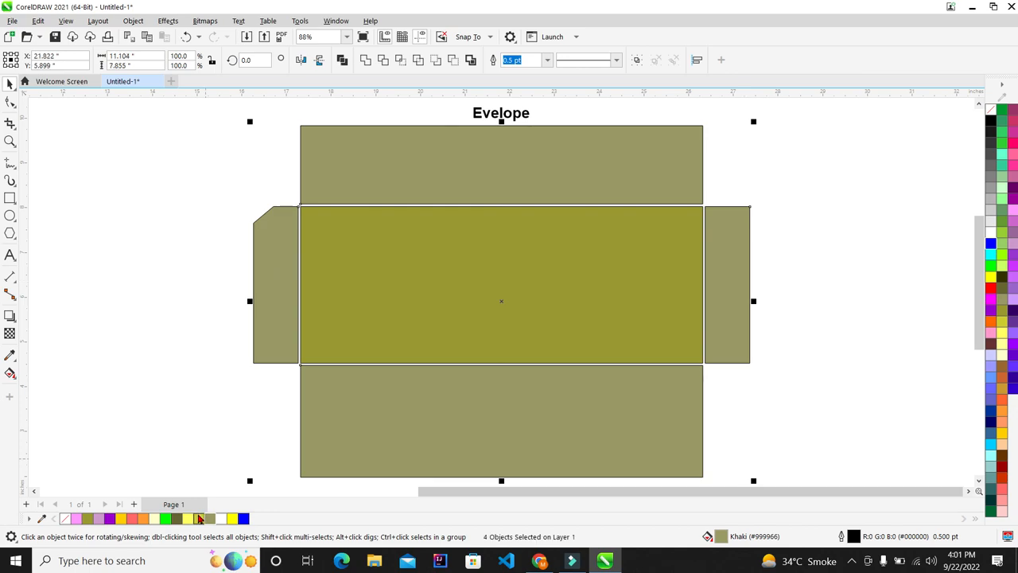
{"action": "left_click", "coordinate": [198, 518]}
{"action": "left_click", "coordinate": [210, 518]}
{"action": "left_click", "coordinate": [178, 518]}
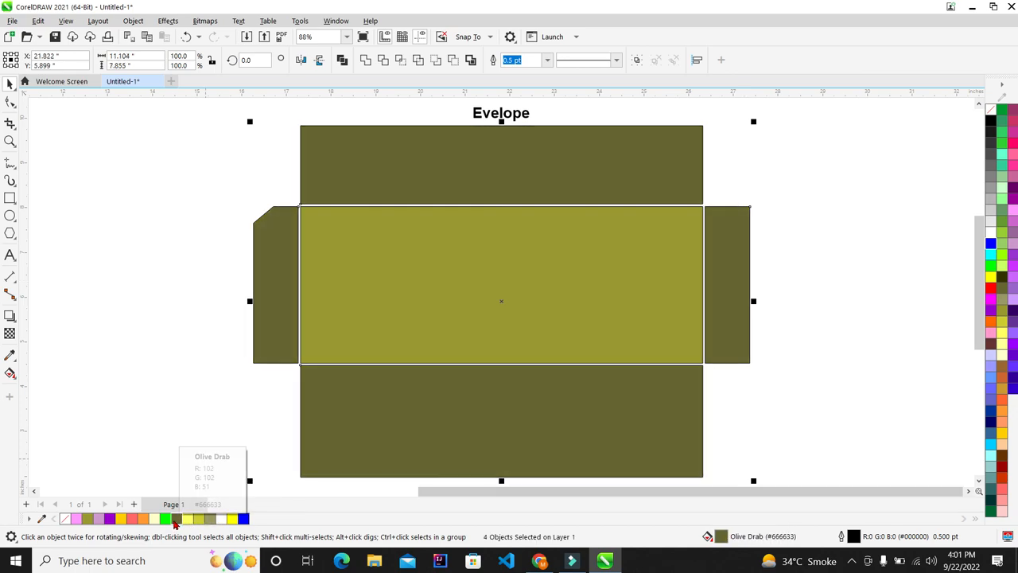
{"action": "left_click", "coordinate": [210, 518]}
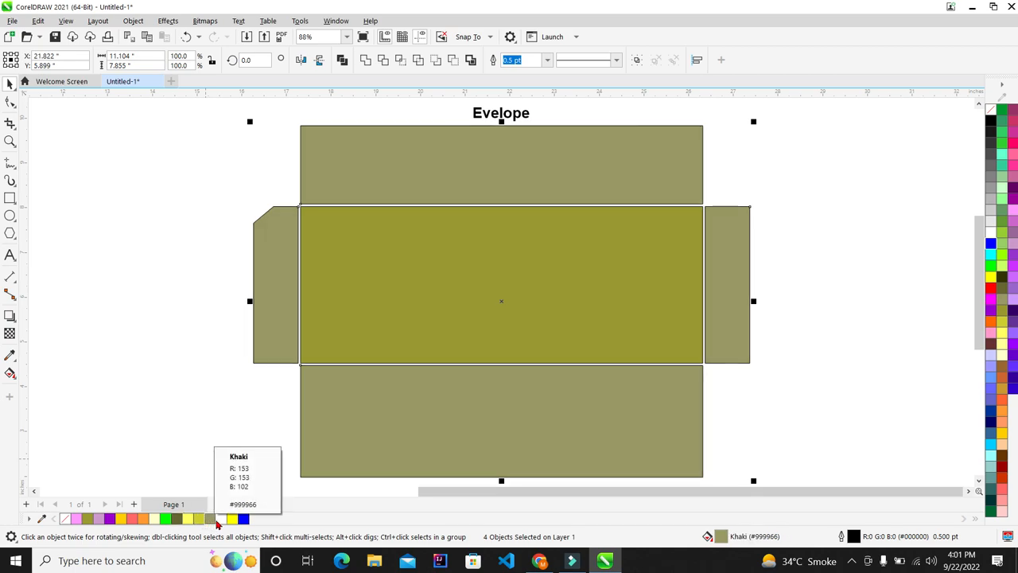
{"action": "left_click", "coordinate": [200, 519]}
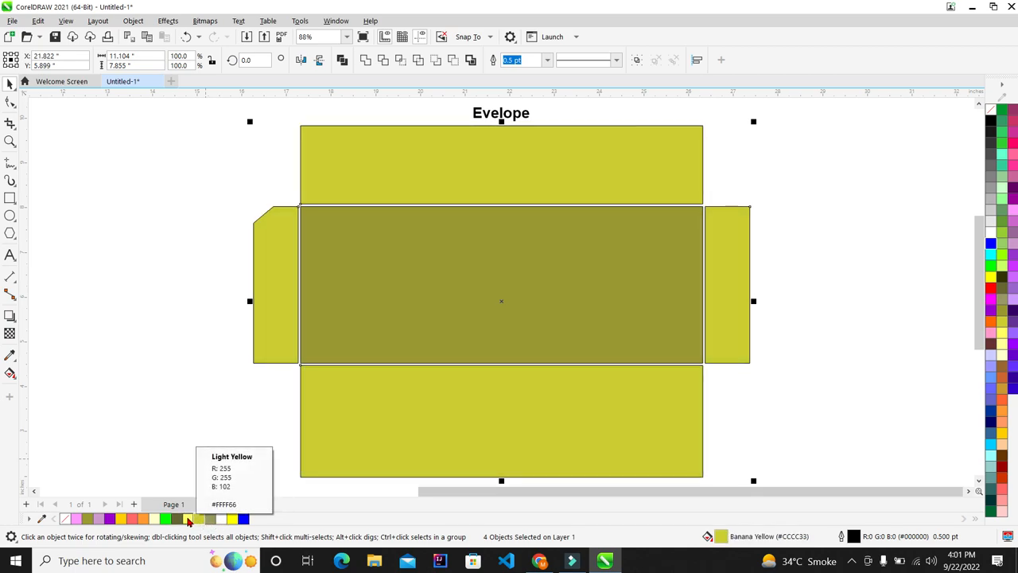
{"action": "left_click", "coordinate": [89, 519]}
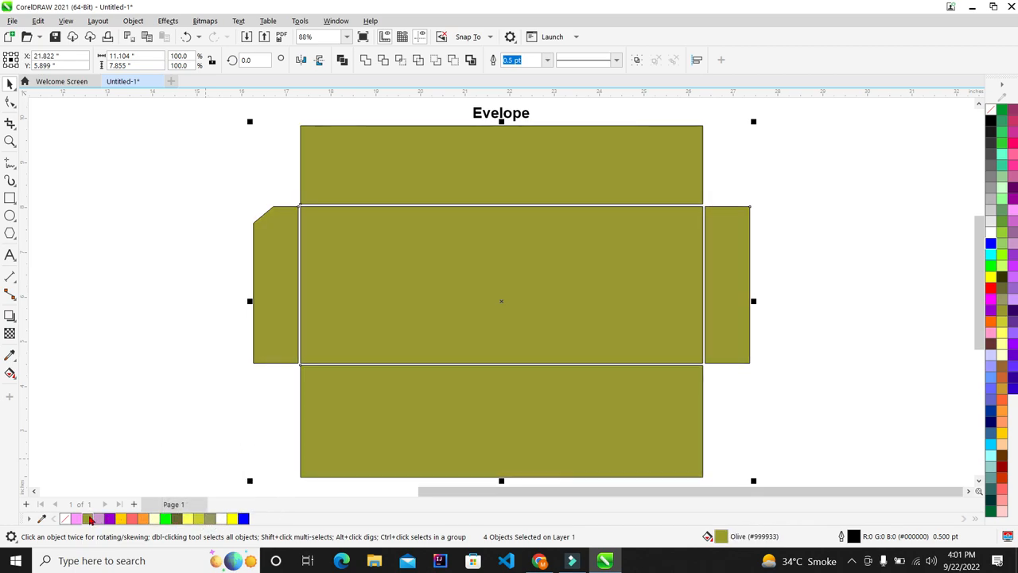
{"action": "left_click", "coordinate": [117, 236]}
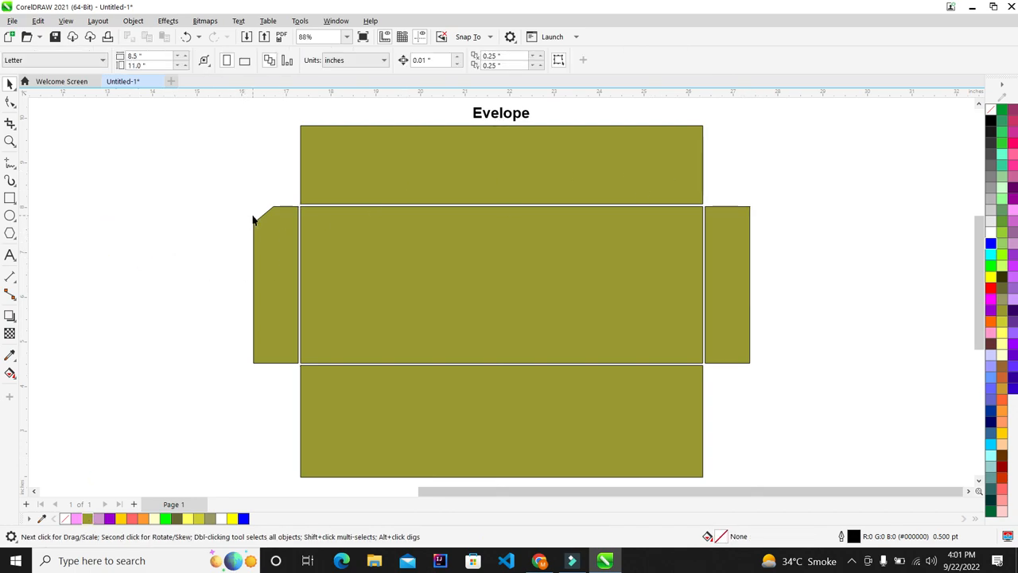
Delete the plain right flap rectangle
{"action": "left_click", "coordinate": [279, 233]}
{"action": "scroll", "coordinate": [262, 223], "scroll_direction": "up", "scroll_amount": 6}
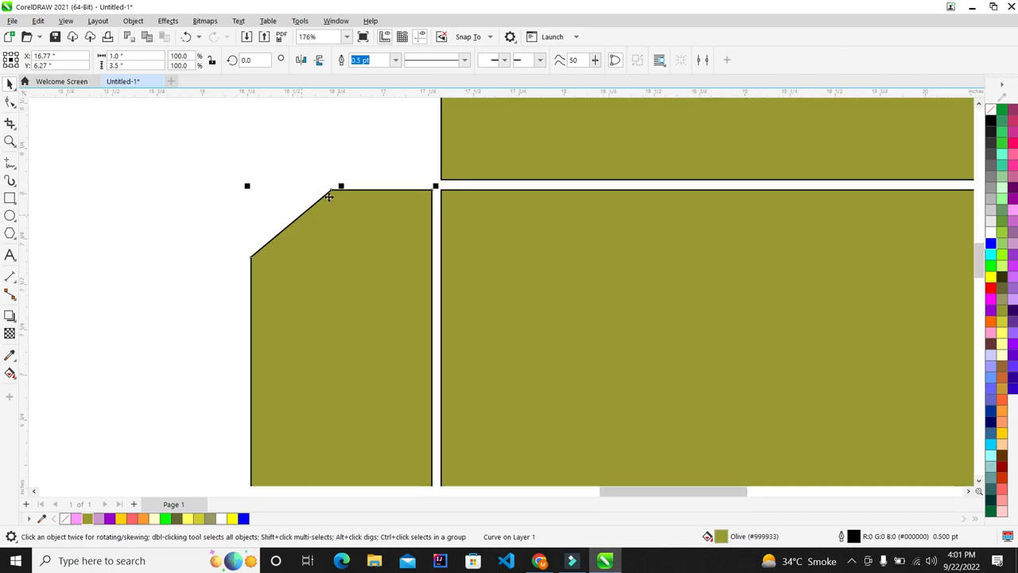
{"action": "scroll", "coordinate": [216, 198], "scroll_direction": "down", "scroll_amount": 6}
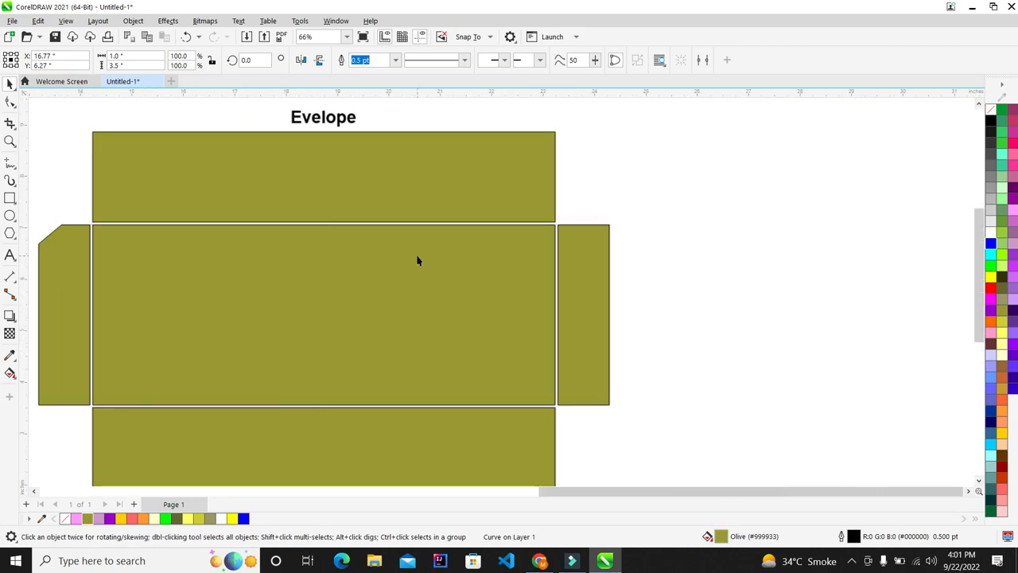
{"action": "left_click", "coordinate": [598, 279]}
{"action": "scroll", "coordinate": [599, 279], "scroll_direction": "down", "scroll_amount": 3}
{"action": "scroll", "coordinate": [448, 295], "scroll_direction": "up", "scroll_amount": 2}
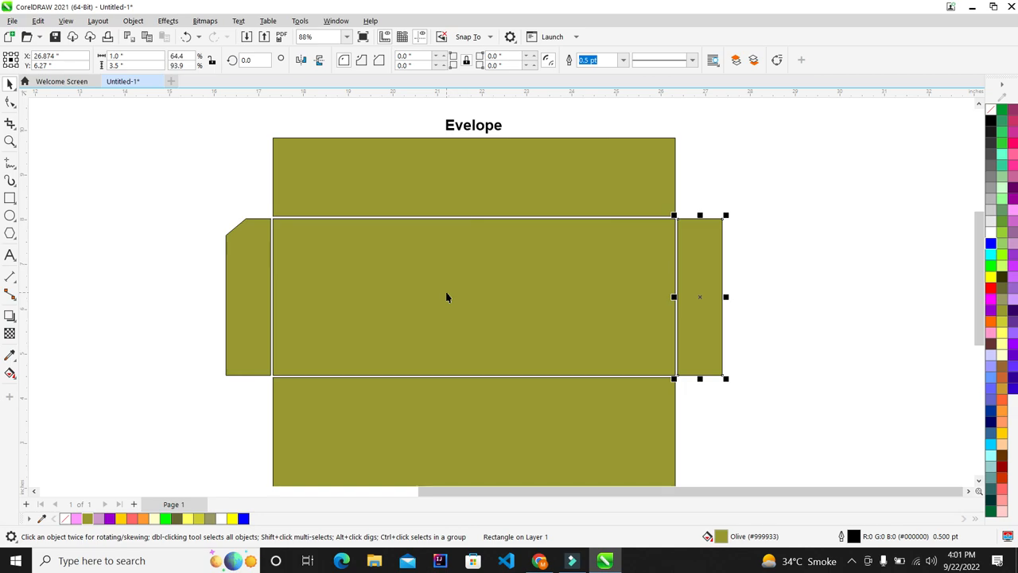
{"action": "scroll", "coordinate": [446, 293], "scroll_direction": "down", "scroll_amount": 1}
{"action": "scroll", "coordinate": [446, 292], "scroll_direction": "up", "scroll_amount": 1}
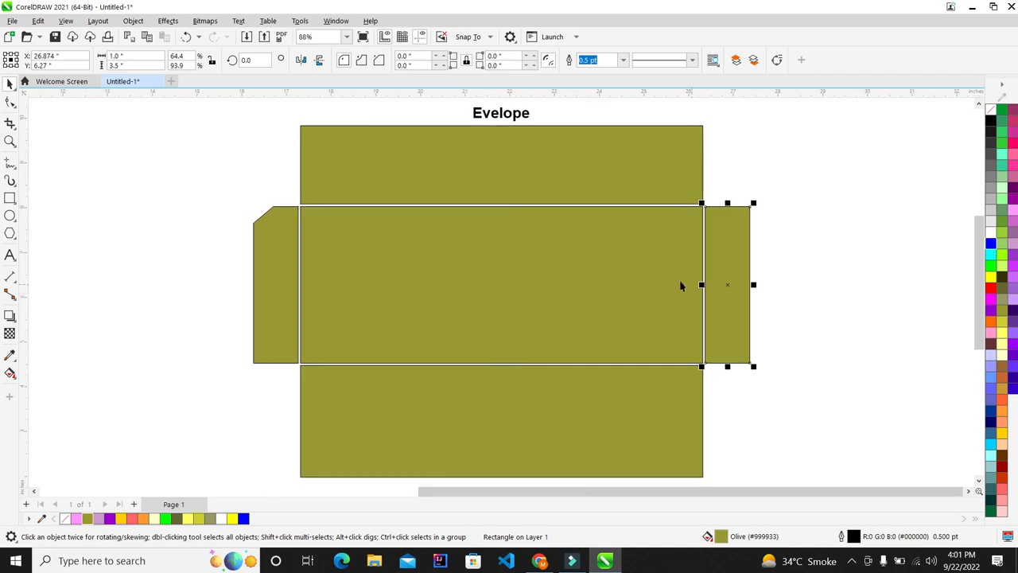
{"action": "key", "text": "Delete"}
Drag a copy of the angled left flap to the right side and mirror it horizontally
{"action": "left_click_drag", "start_coordinate": [275, 287], "coordinate": [729, 284]}
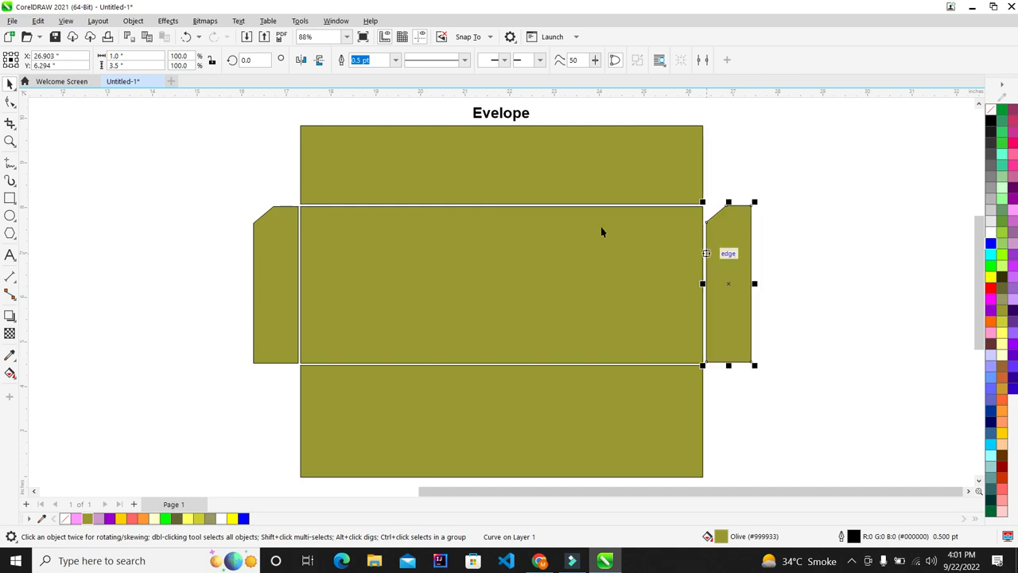
{"action": "left_click", "coordinate": [297, 57]}
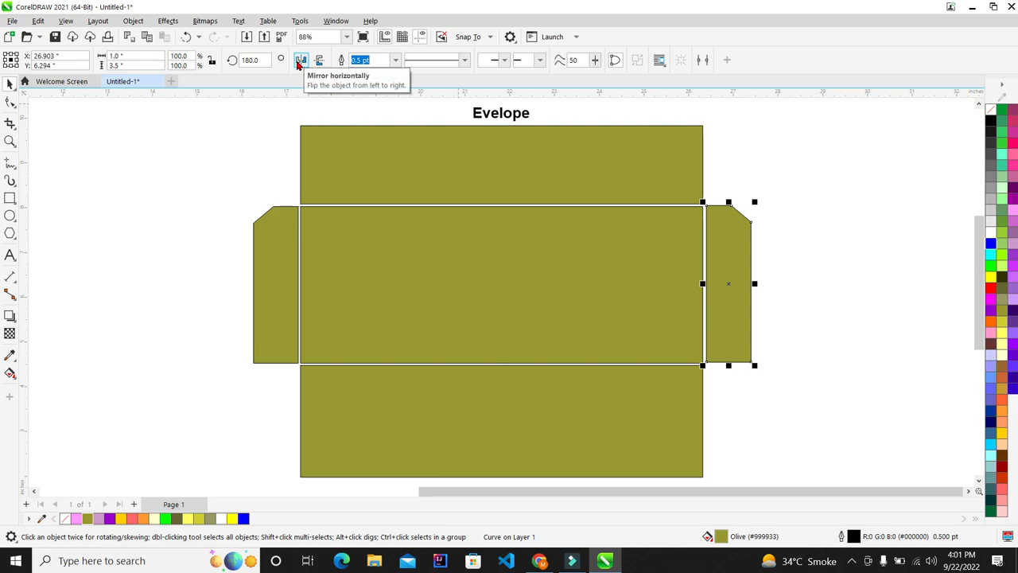
{"action": "left_click", "coordinate": [481, 274], "text": "shift"}
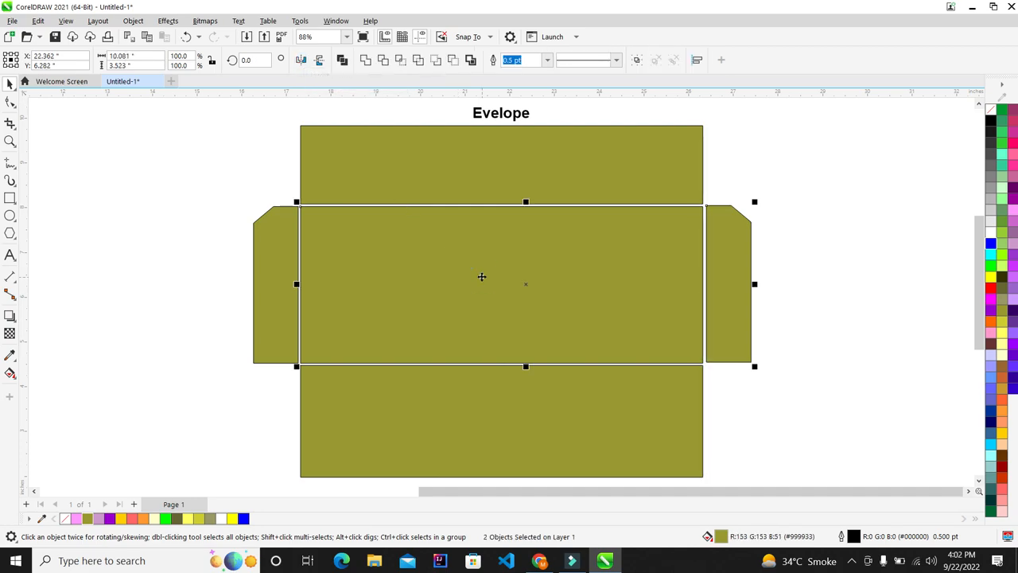
{"action": "left_click", "coordinate": [856, 262]}
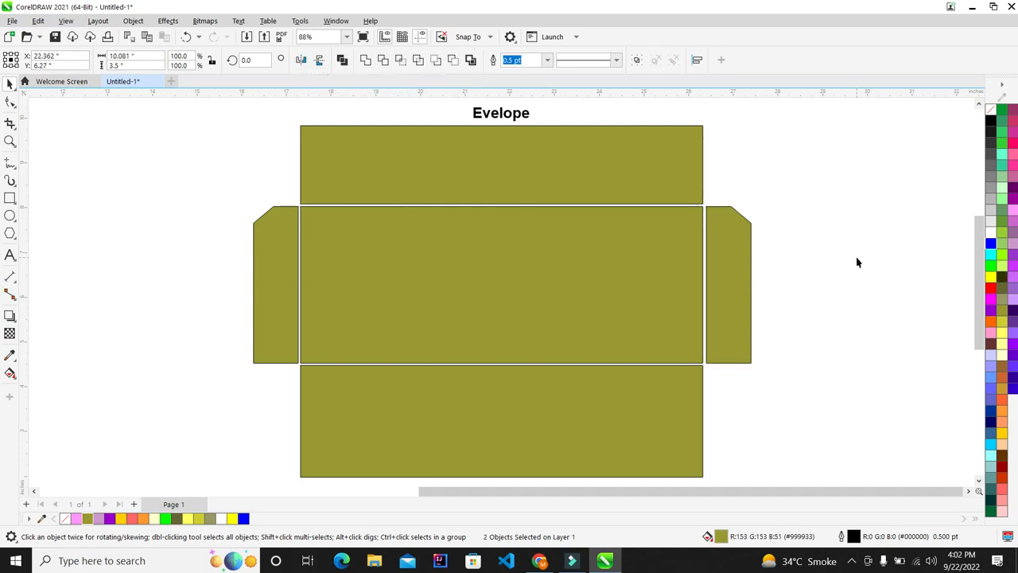
{"action": "left_click", "coordinate": [750, 257]}
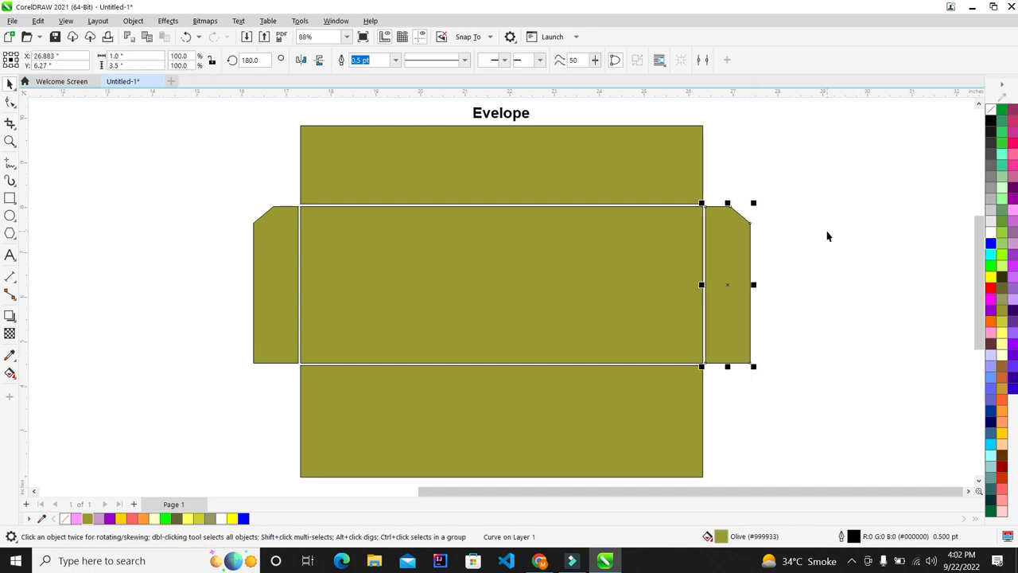
{"action": "left_click", "coordinate": [827, 236]}
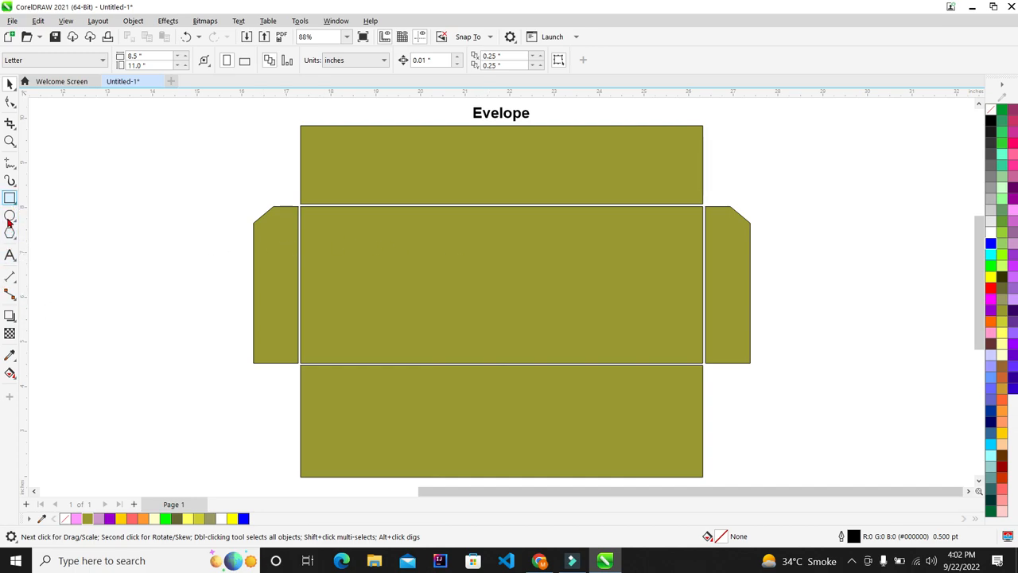
Type the heading 'Technical Bunday', correcting the mistyped ending
{"action": "left_click", "coordinate": [10, 255]}
{"action": "type", "text": "Technica"}
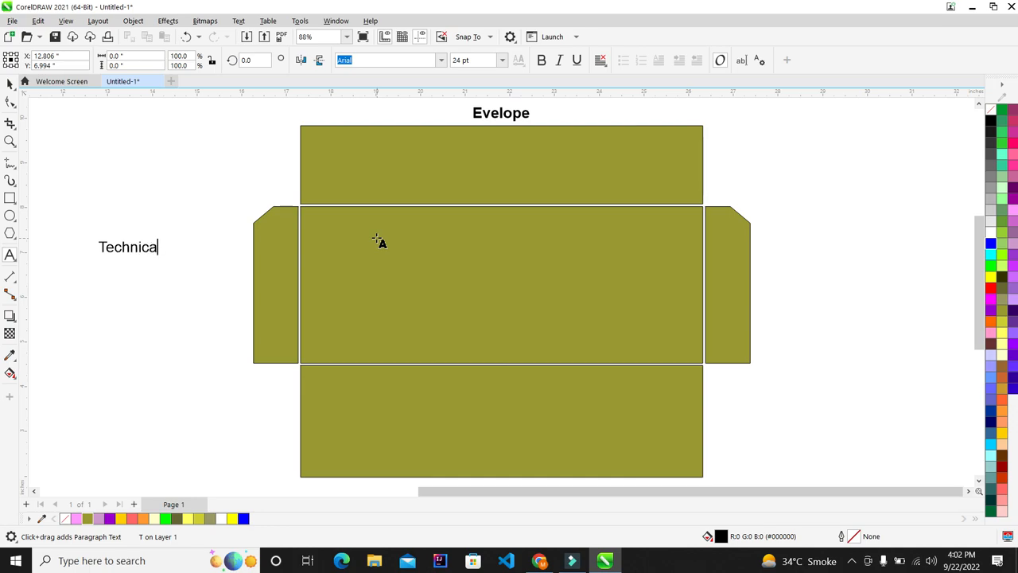
{"action": "type", "text": "l Bund6ytz"}
{"action": "key", "text": "BackSpace"}
{"action": "key", "text": "BackSpace"}
{"action": "key", "text": "BackSpace"}
{"action": "key", "text": "BackSpace"}
{"action": "key", "text": "Escape"}
{"action": "type", "text": "ay"}
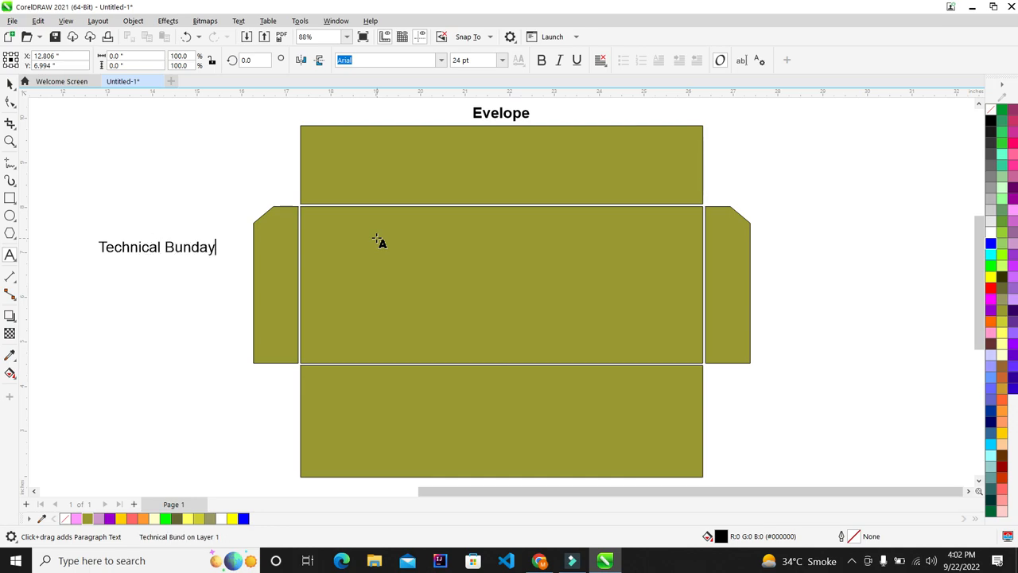
{"action": "key", "text": "Escape"}
{"action": "left_click", "coordinate": [10, 83]}
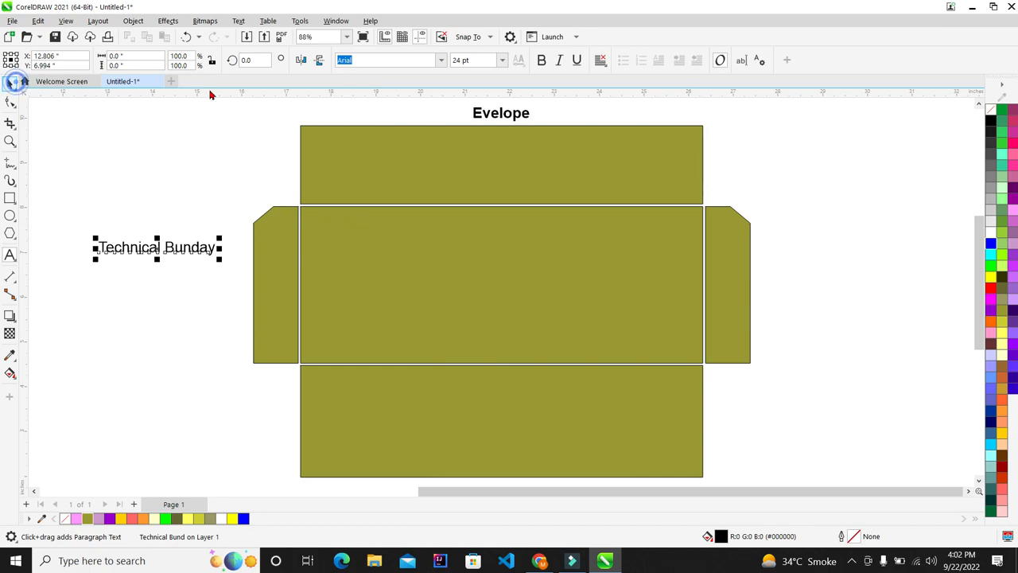
Set the heading to Cooper Black, enlarge it, and centre it on the middle panel
{"action": "left_click", "coordinate": [442, 59]}
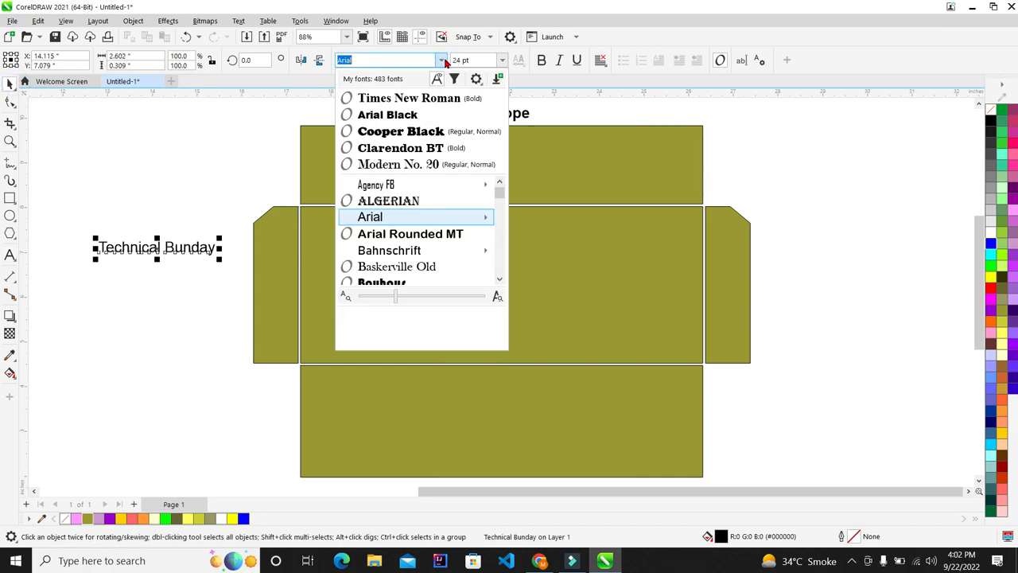
{"action": "left_click", "coordinate": [417, 130]}
{"action": "left_click_drag", "start_coordinate": [236, 261], "coordinate": [434, 330]}
{"action": "left_click", "coordinate": [437, 337], "text": "shift"}
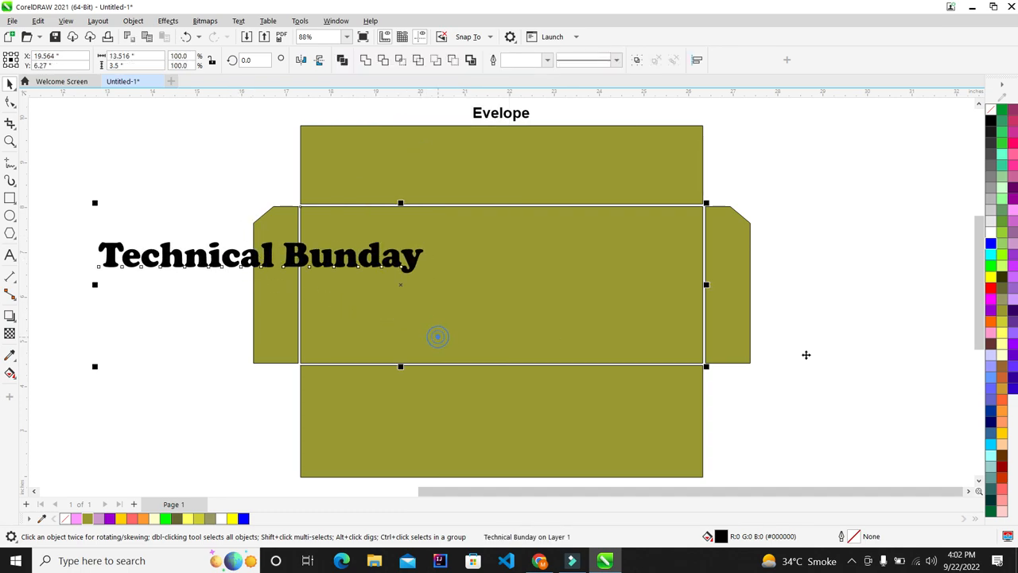
{"action": "key", "text": "c"}
{"action": "left_click", "coordinate": [883, 321]}
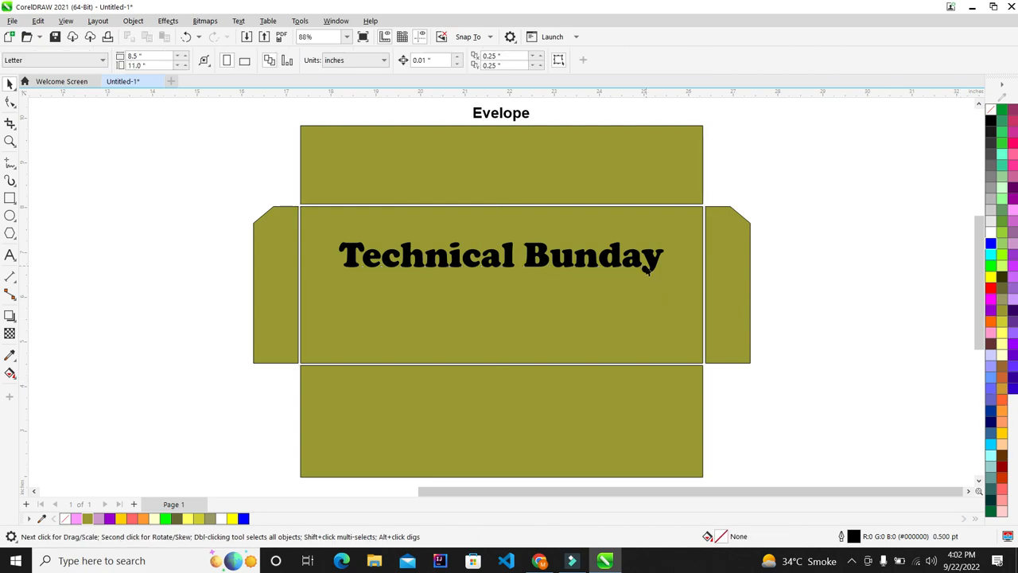
{"action": "scroll", "coordinate": [491, 345], "scroll_direction": "up", "scroll_amount": 1}
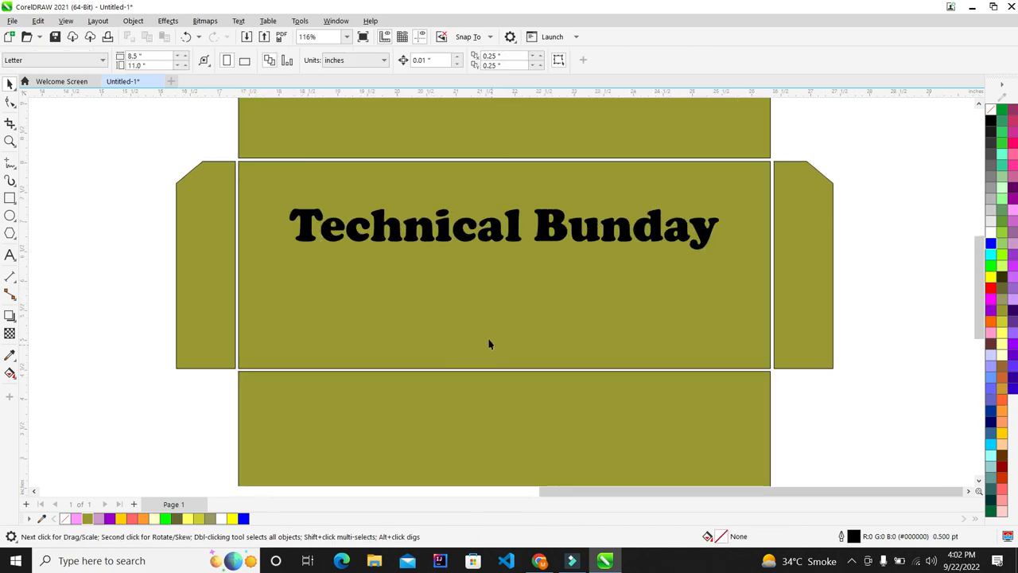
Underline the Technical Bunday heading
{"action": "left_click", "coordinate": [418, 233]}
{"action": "left_click", "coordinate": [574, 61]}
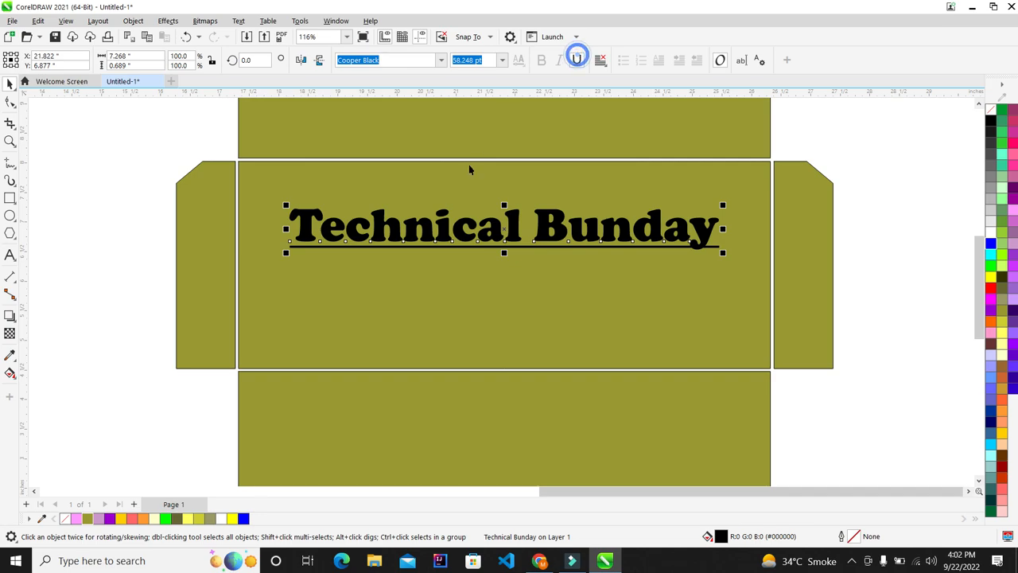
{"action": "scroll", "coordinate": [469, 164], "scroll_direction": "down", "scroll_amount": 1}
{"action": "left_click", "coordinate": [827, 177]}
{"action": "scroll", "coordinate": [774, 203], "scroll_direction": "up", "scroll_amount": 1}
{"action": "left_click", "coordinate": [346, 223]}
{"action": "scroll", "coordinate": [346, 223], "scroll_direction": "up", "scroll_amount": 1}
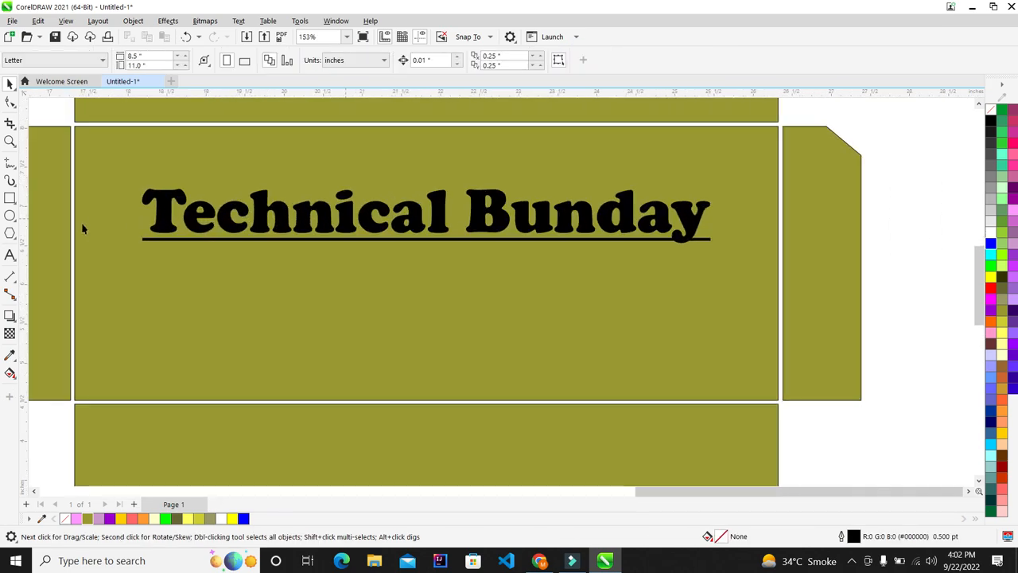
Type 'We Deal in All Kind of Tech Videos' as a new line below the heading
{"action": "left_click", "coordinate": [9, 256]}
{"action": "left_click", "coordinate": [146, 287]}
{"action": "type", "text": "WE"}
{"action": "key", "text": "BackSpace"}
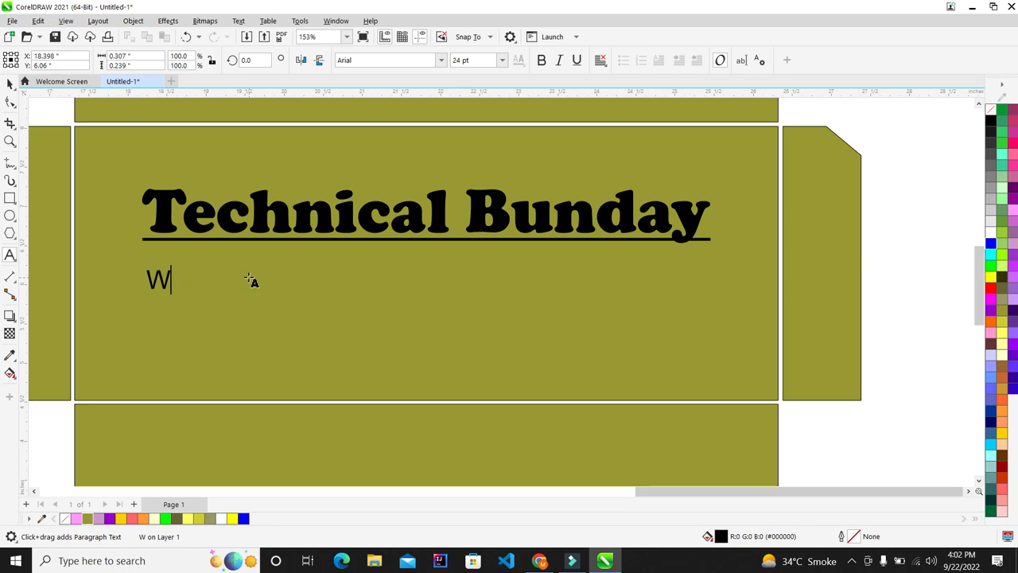
{"action": "type", "text": "e Deal"}
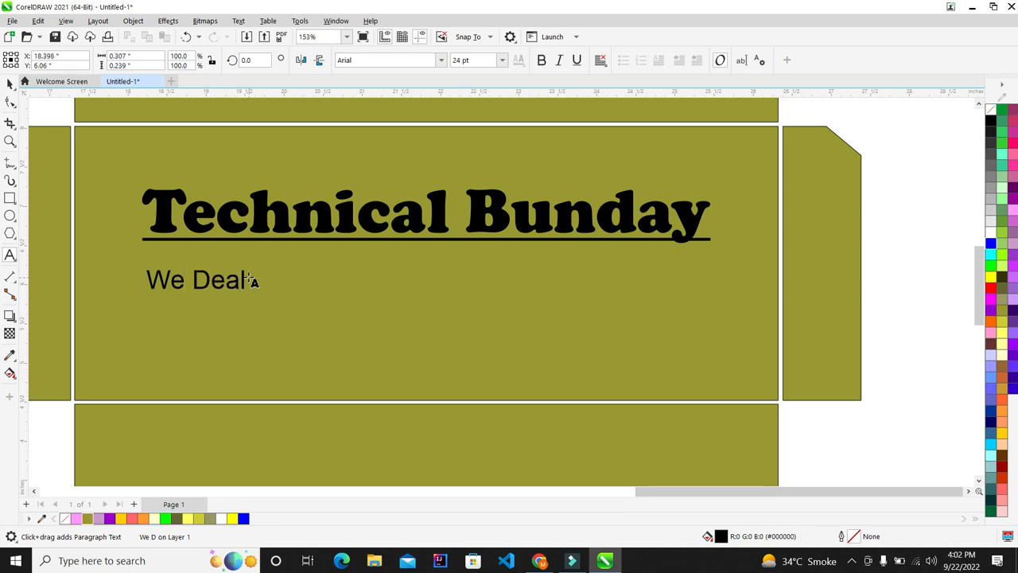
{"action": "type", "text": "in a"}
{"action": "key", "text": "BackSpace"}
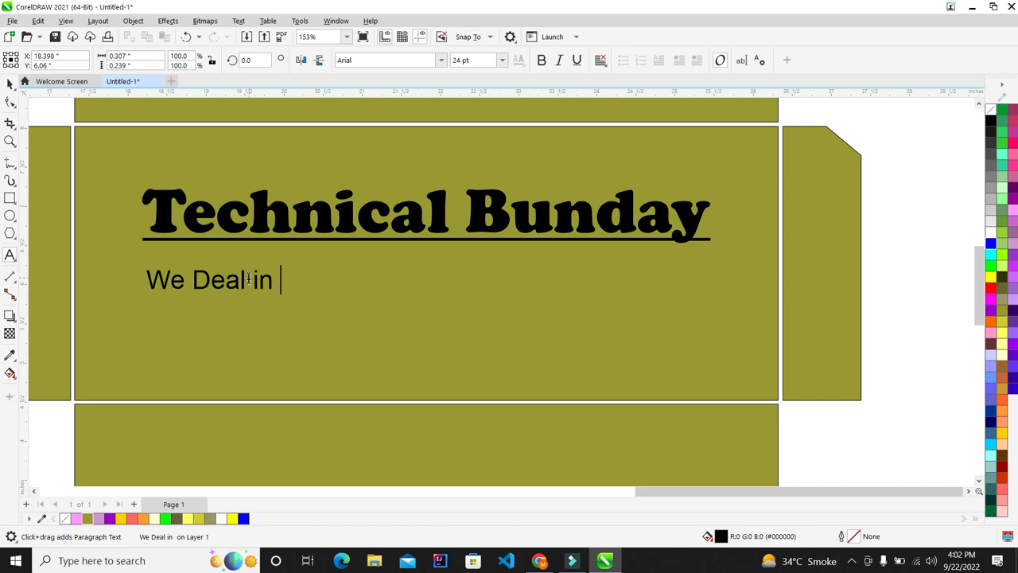
{"action": "type", "text": "All K"}
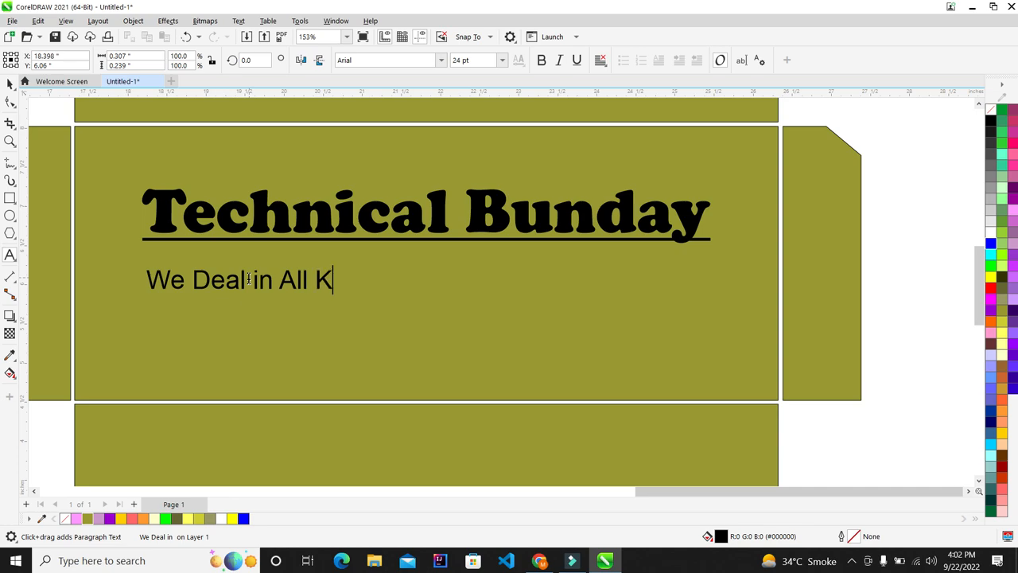
{"action": "type", "text": "ind of "}
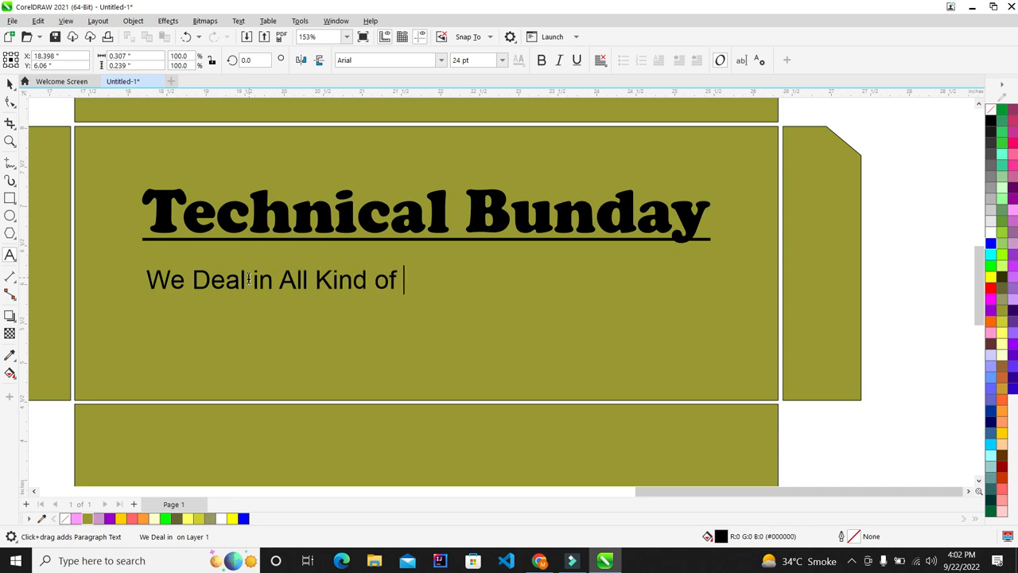
{"action": "type", "text": "Tech Videos"}
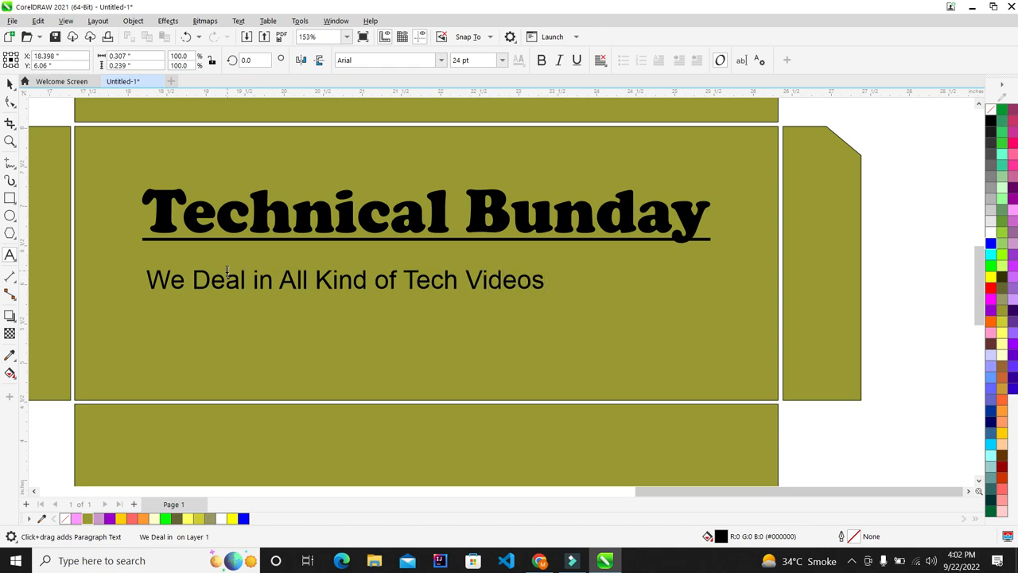
{"action": "left_click", "coordinate": [10, 84]}
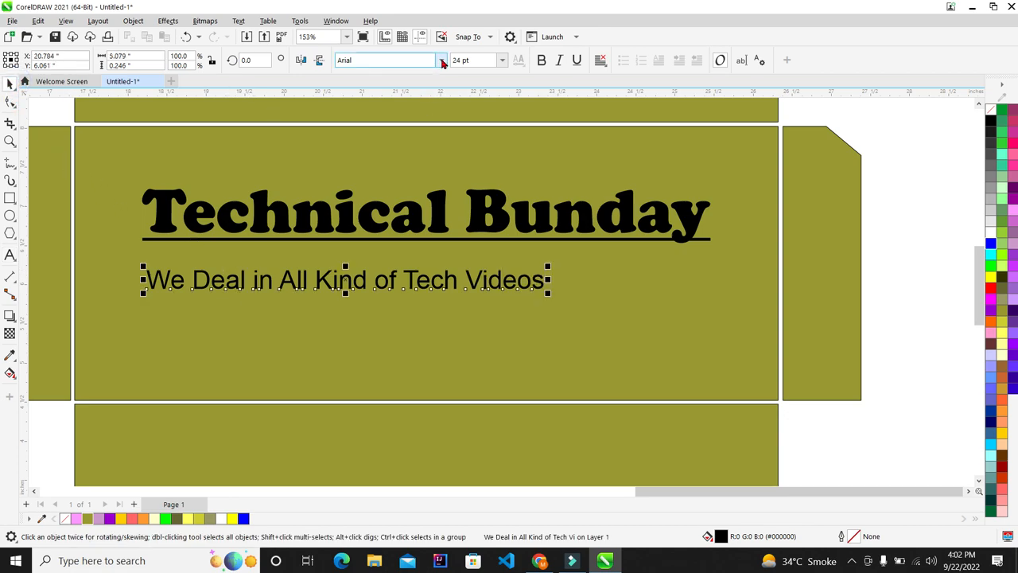
{"action": "left_click", "coordinate": [442, 64]}
Make the subtitle bold Times New Roman and scale it up to about 35 pt
{"action": "left_click", "coordinate": [424, 125]}
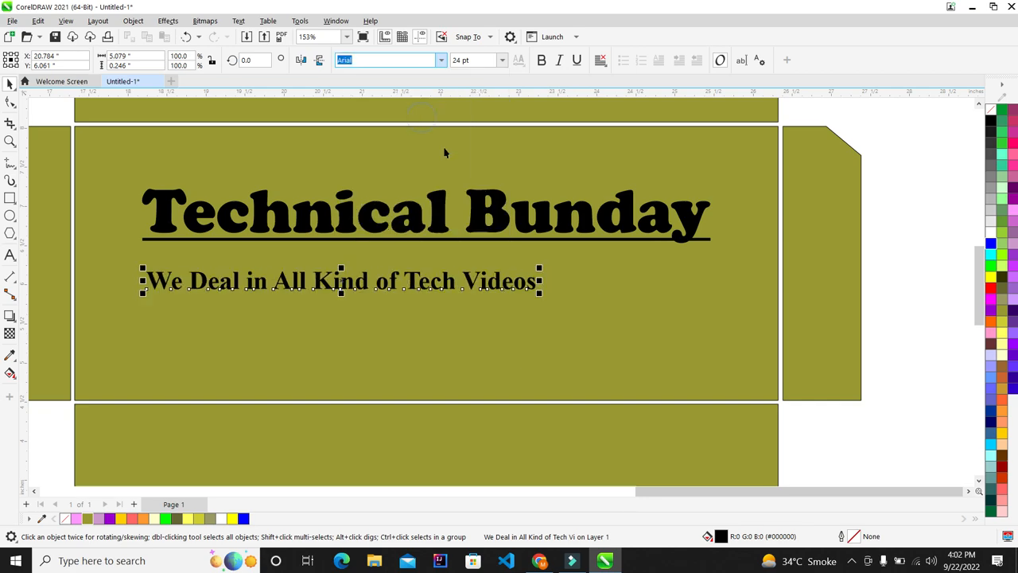
{"action": "left_click", "coordinate": [542, 60]}
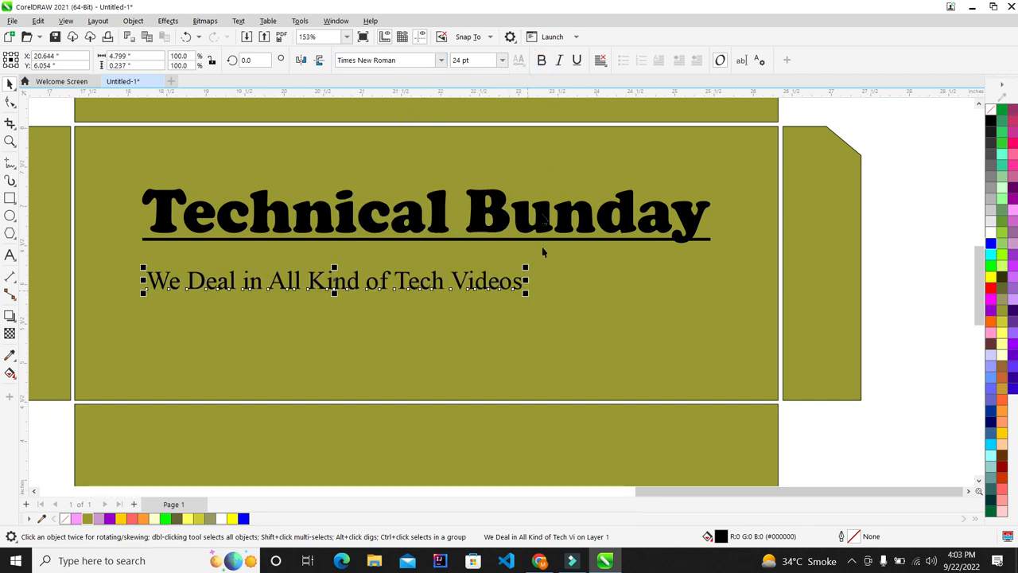
{"action": "left_click", "coordinate": [542, 60]}
{"action": "left_click_drag", "start_coordinate": [544, 299], "coordinate": [695, 325]}
Nudge the subtitle up so it sits directly beneath the heading's underline
{"action": "left_click", "coordinate": [636, 223], "text": "shift"}
{"action": "left_click_drag", "start_coordinate": [920, 267], "coordinate": [84, 370]}
{"action": "key", "text": "Up"}
{"action": "key", "text": "Up"}
{"action": "key", "text": "Up"}
{"action": "key", "text": "Up"}
{"action": "key", "text": "Up"}
{"action": "key", "text": "Up"}
{"action": "key", "text": "Up"}
{"action": "key", "text": "Up"}
{"action": "key", "text": "Up"}
{"action": "key", "text": "Up"}
{"action": "key", "text": "Up"}
{"action": "key", "text": "Up"}
{"action": "key", "text": "Up"}
{"action": "key", "text": "Up"}
{"action": "key", "text": "Up"}
{"action": "key", "text": "Up"}
{"action": "key", "text": "Up"}
{"action": "key", "text": "Up"}
{"action": "key", "text": "Up"}
{"action": "key", "text": "Up"}
{"action": "key", "text": "Up"}
{"action": "key", "text": "Up"}
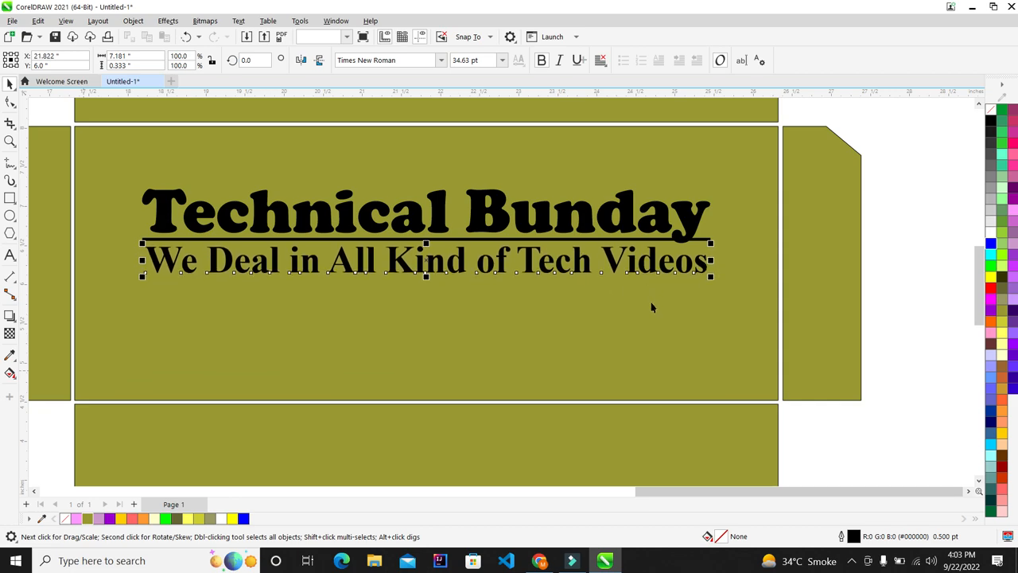
{"action": "left_click", "coordinate": [913, 249]}
{"action": "scroll", "coordinate": [719, 183], "scroll_direction": "down", "scroll_amount": 2}
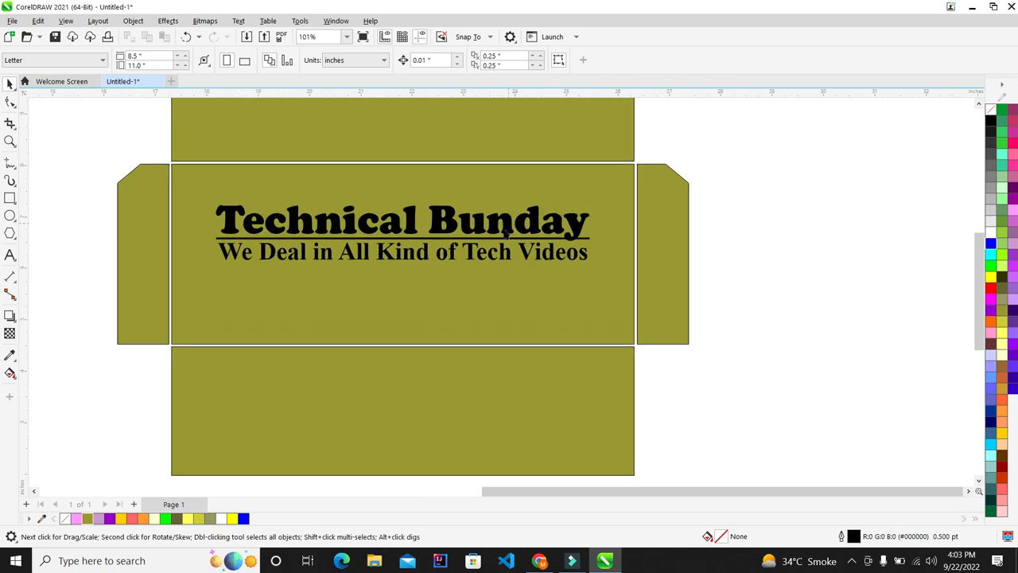
{"action": "left_click", "coordinate": [474, 259]}
{"action": "left_click", "coordinate": [755, 238]}
{"action": "scroll", "coordinate": [503, 212], "scroll_direction": "up", "scroll_amount": 1}
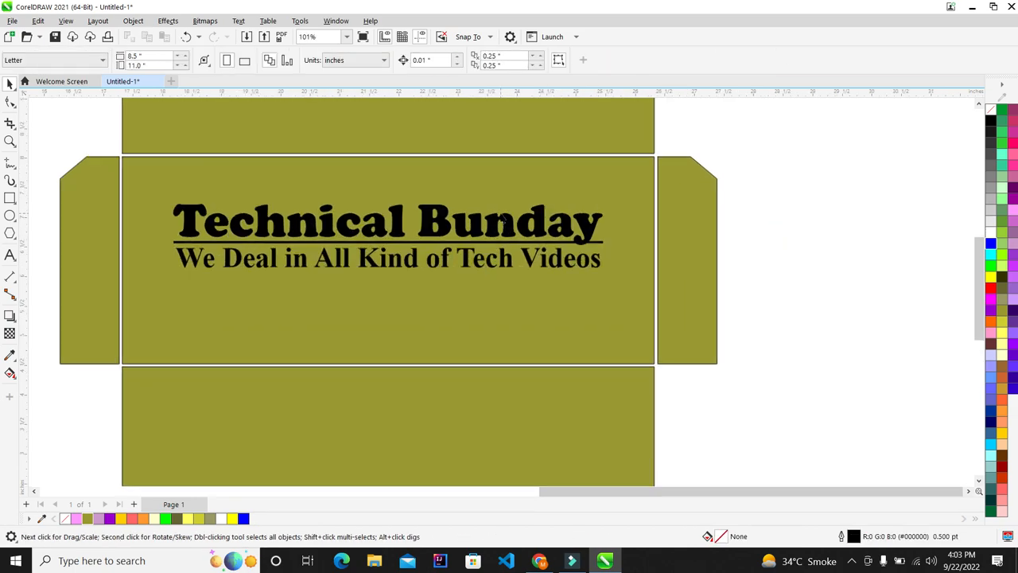
{"action": "left_click_drag", "start_coordinate": [816, 198], "coordinate": [133, 315]}
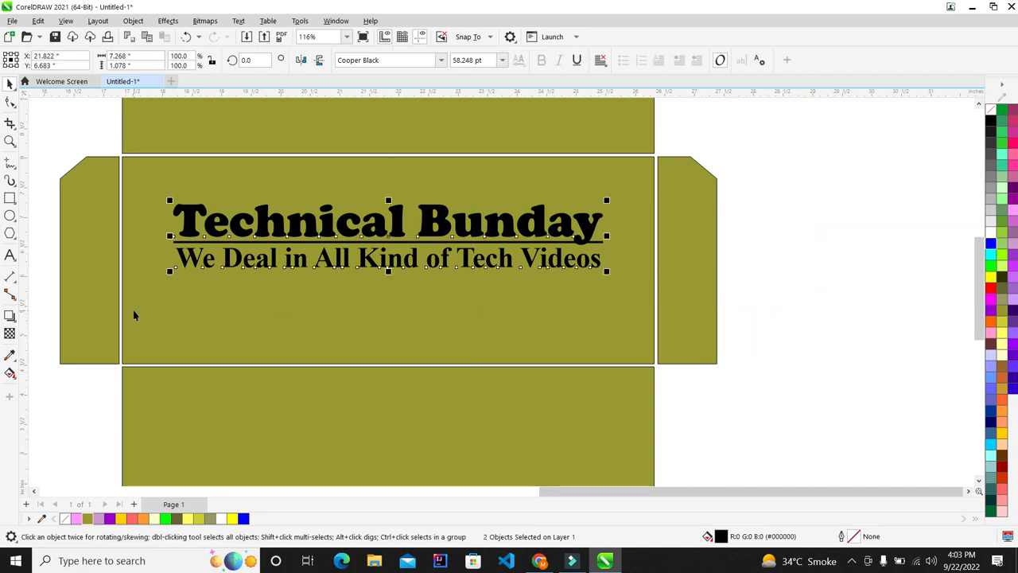
Centre the heading and subtitle on the middle panel and enlarge them slightly
{"action": "left_click", "coordinate": [468, 312]}
{"action": "key", "text": "c"}
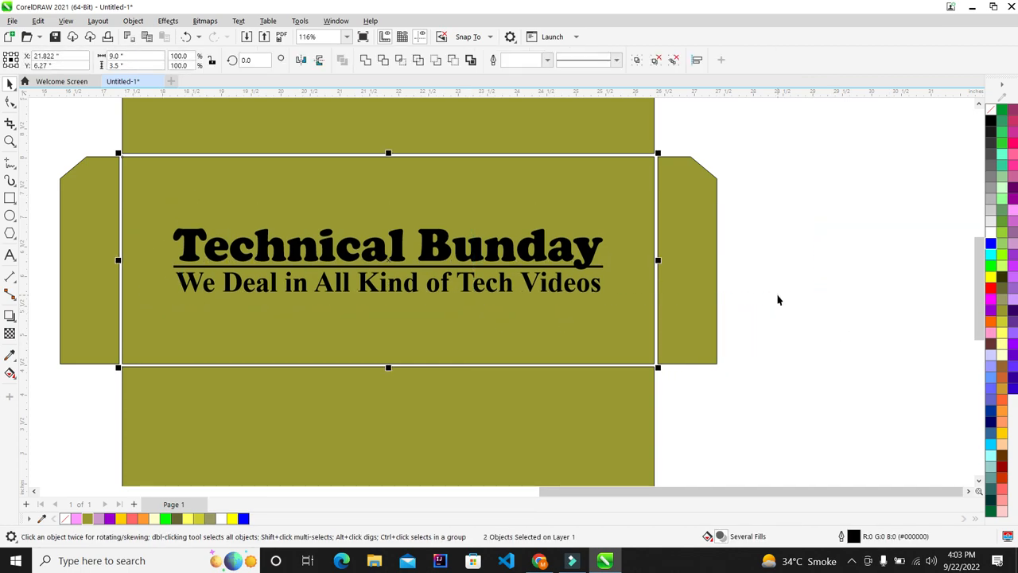
{"action": "left_click", "coordinate": [778, 296]}
{"action": "scroll", "coordinate": [334, 263], "scroll_direction": "up", "scroll_amount": 1}
{"action": "scroll", "coordinate": [394, 242], "scroll_direction": "down", "scroll_amount": 4}
{"action": "left_click_drag", "start_coordinate": [692, 221], "coordinate": [252, 299]}
{"action": "scroll", "coordinate": [434, 256], "scroll_direction": "up", "scroll_amount": 3}
{"action": "left_click_drag", "start_coordinate": [595, 286], "coordinate": [602, 291]}
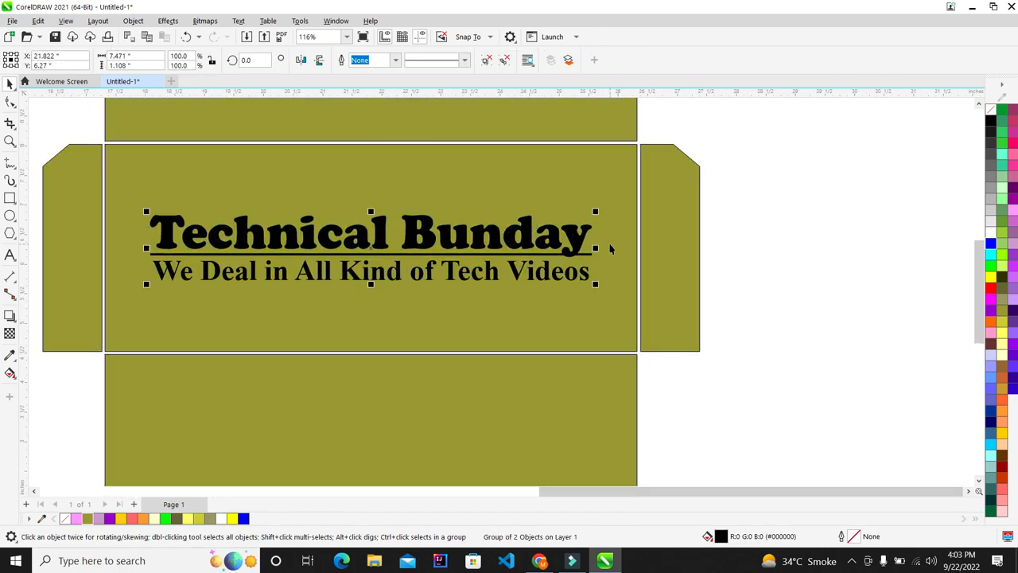
Give both text lines a white 3.0 pt outline behind the fill, scaled with the text
{"action": "key", "text": "F12"}
{"action": "left_click", "coordinate": [449, 209]}
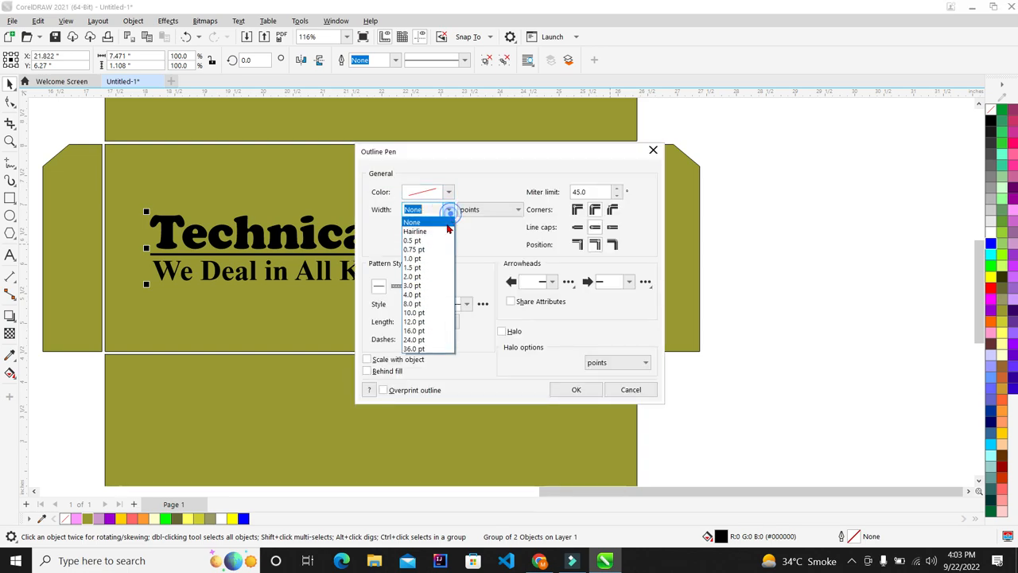
{"action": "left_click", "coordinate": [413, 294]}
{"action": "left_click", "coordinate": [377, 369]}
{"action": "left_click", "coordinate": [370, 359]}
{"action": "left_click", "coordinate": [449, 191]}
{"action": "left_click_drag", "start_coordinate": [455, 275], "coordinate": [379, 183]}
{"action": "left_click", "coordinate": [480, 165]}
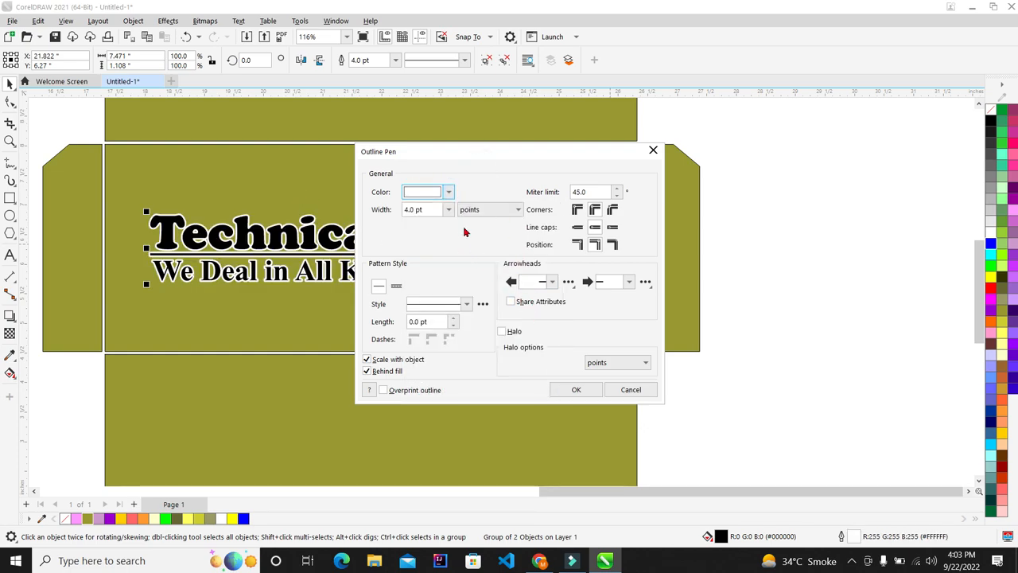
{"action": "left_click", "coordinate": [449, 209]}
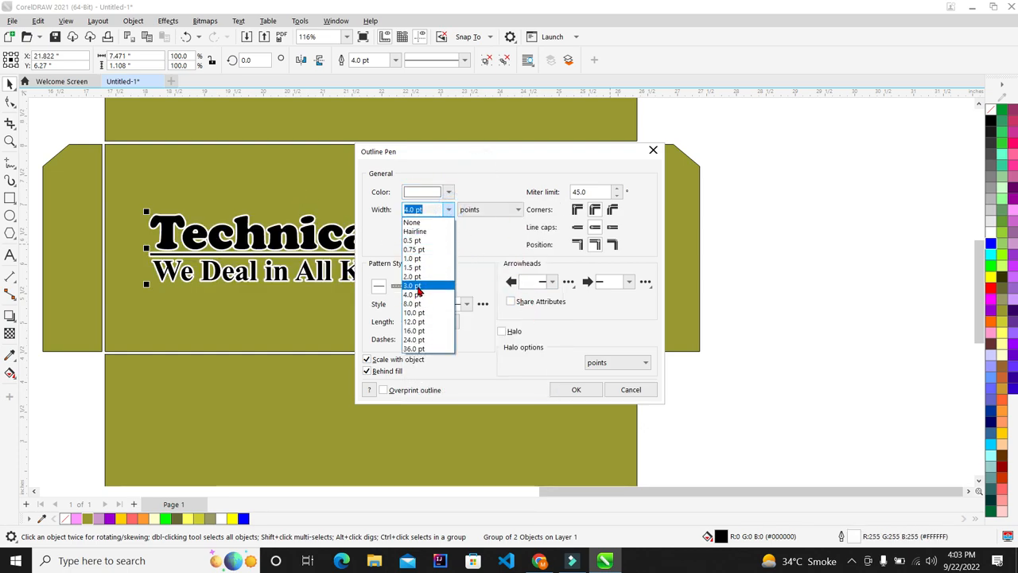
{"action": "left_click", "coordinate": [415, 285]}
{"action": "left_click", "coordinate": [562, 392]}
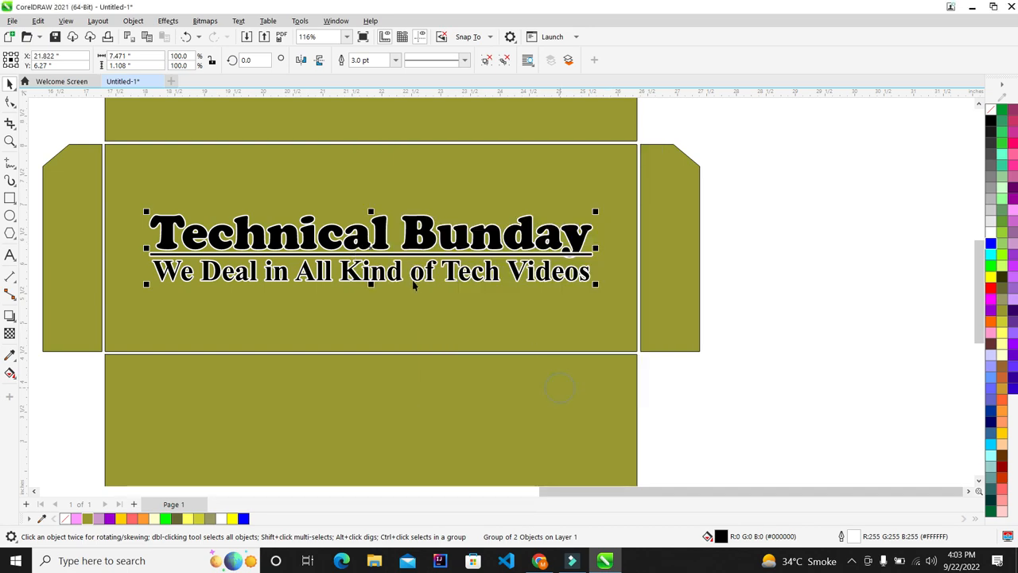
Add a drop shadow to the heading text
{"action": "scroll", "coordinate": [226, 212], "scroll_direction": "up", "scroll_amount": 4}
{"action": "scroll", "coordinate": [231, 250], "scroll_direction": "down", "scroll_amount": 4}
{"action": "scroll", "coordinate": [230, 250], "scroll_direction": "up", "scroll_amount": 3}
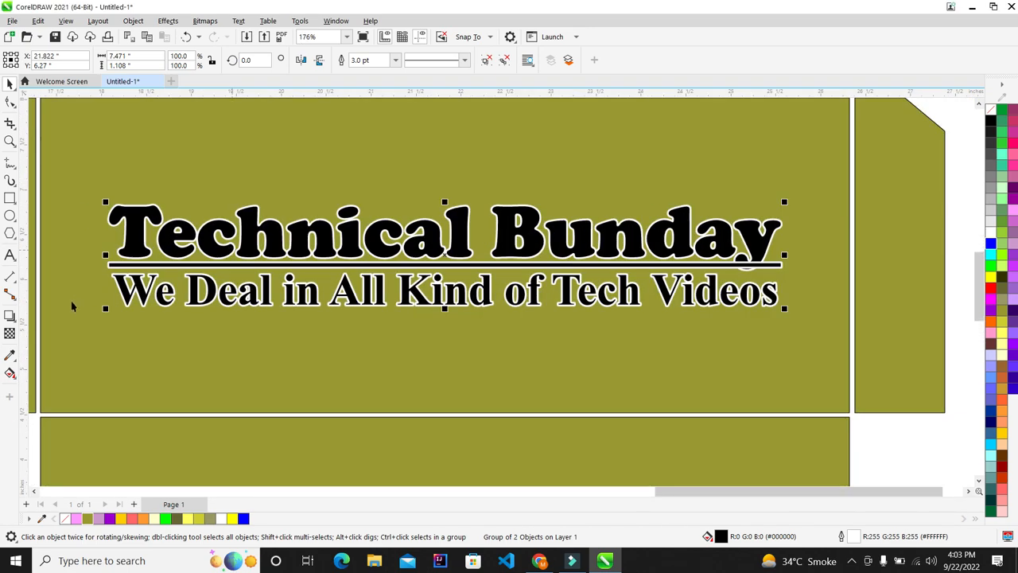
{"action": "left_click", "coordinate": [9, 316]}
{"action": "left_click_drag", "start_coordinate": [106, 262], "coordinate": [782, 256]}
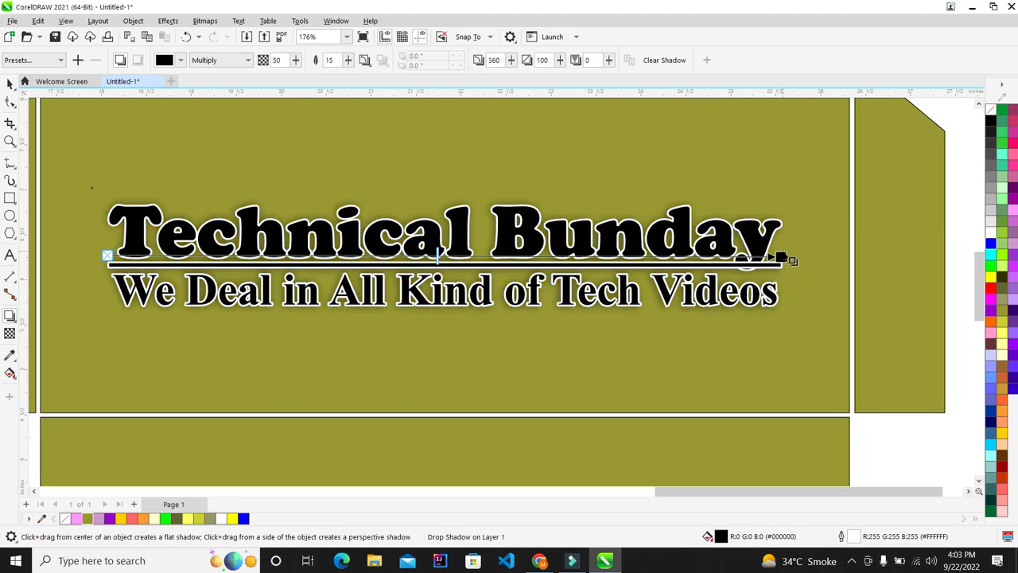
Pull the shadow back onto the text so it becomes an even glow around the letters
{"action": "scroll", "coordinate": [796, 271], "scroll_direction": "up", "scroll_amount": 3}
{"action": "scroll", "coordinate": [759, 252], "scroll_direction": "down", "scroll_amount": 2}
{"action": "scroll", "coordinate": [688, 268], "scroll_direction": "up", "scroll_amount": 3}
{"action": "left_click_drag", "start_coordinate": [689, 269], "coordinate": [698, 265]}
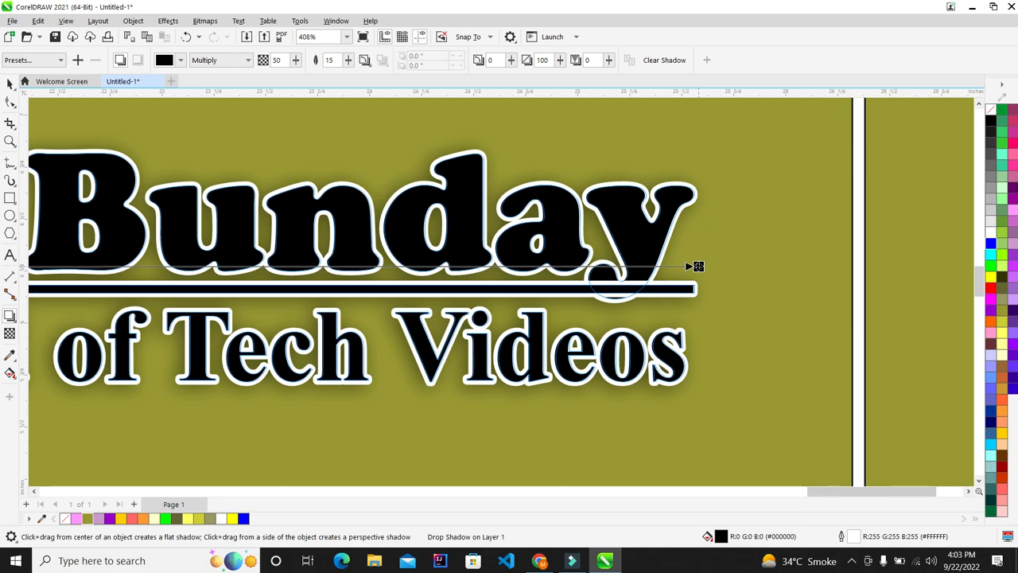
{"action": "scroll", "coordinate": [568, 267], "scroll_direction": "down", "scroll_amount": 4}
{"action": "scroll", "coordinate": [248, 251], "scroll_direction": "up", "scroll_amount": 2}
Zoom to fit the whole envelope layout and deselect the heading group
{"action": "left_click", "coordinate": [10, 85]}
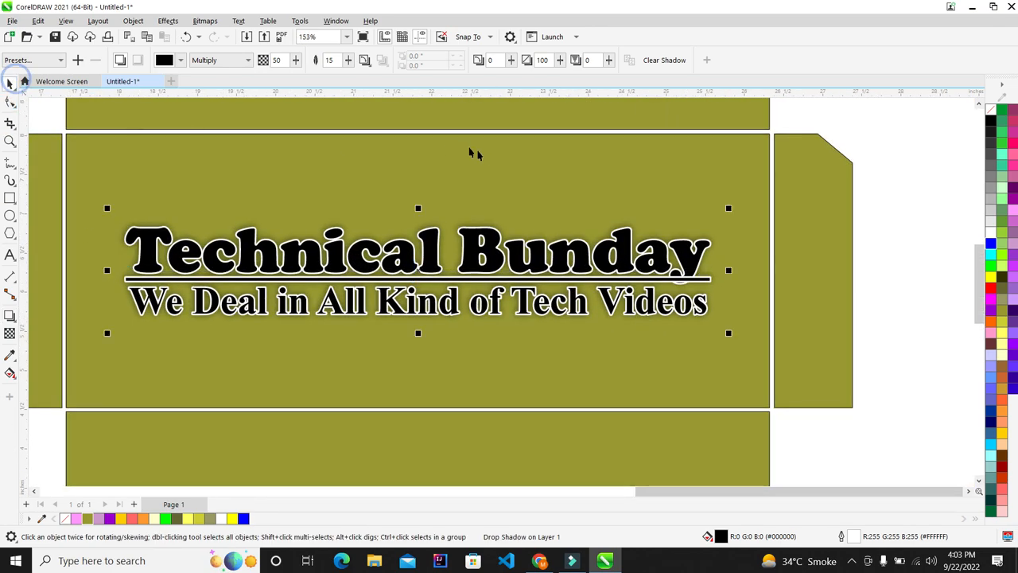
{"action": "key", "text": "F4"}
{"action": "left_click", "coordinate": [864, 254]}
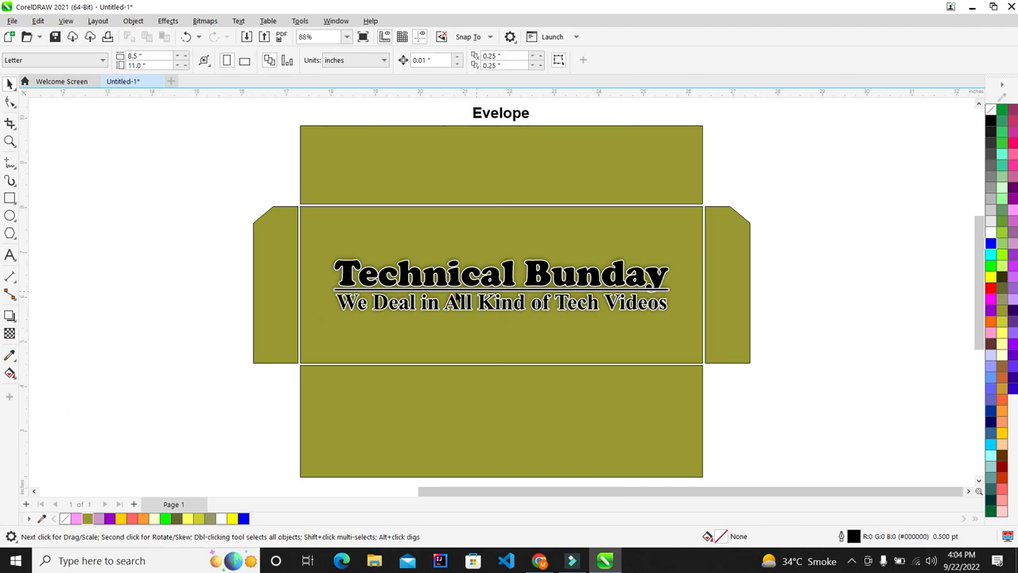
{"action": "left_click", "coordinate": [589, 304]}
{"action": "scroll", "coordinate": [570, 313], "scroll_direction": "up", "scroll_amount": 4}
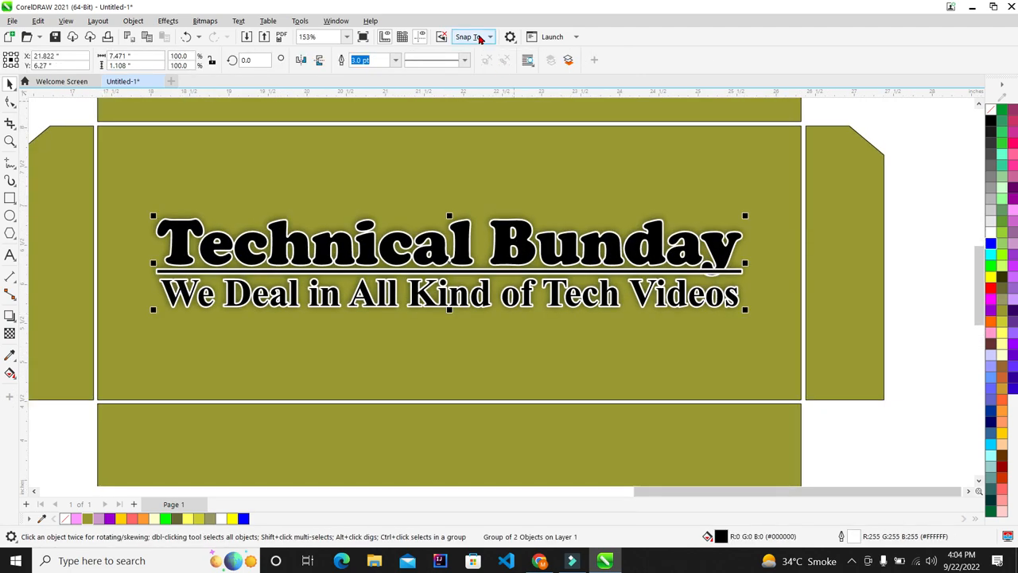
{"action": "scroll", "coordinate": [357, 184], "scroll_direction": "down", "scroll_amount": 3}
{"action": "scroll", "coordinate": [357, 188], "scroll_direction": "up", "scroll_amount": 1}
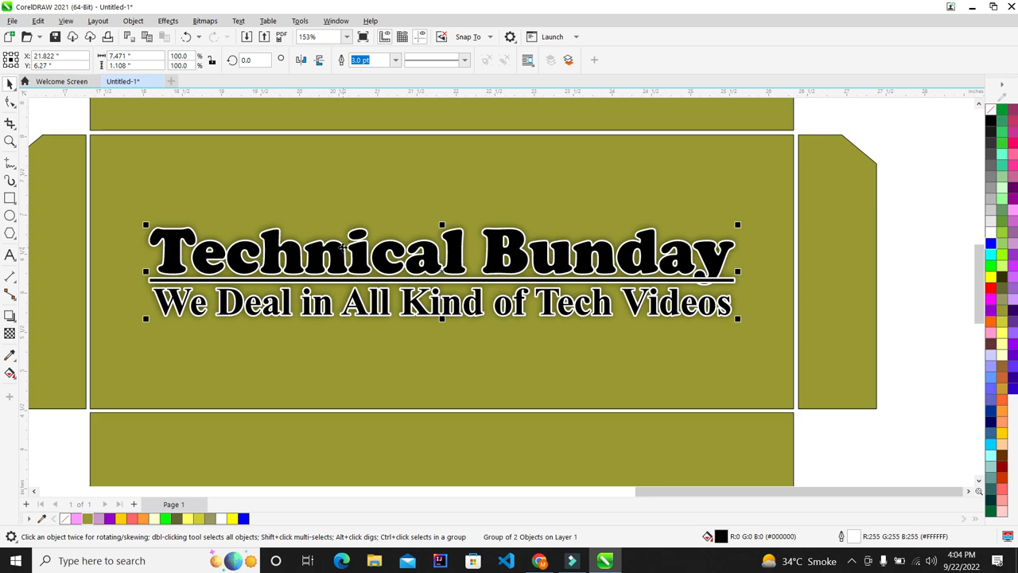
{"action": "scroll", "coordinate": [342, 254], "scroll_direction": "up", "scroll_amount": 2}
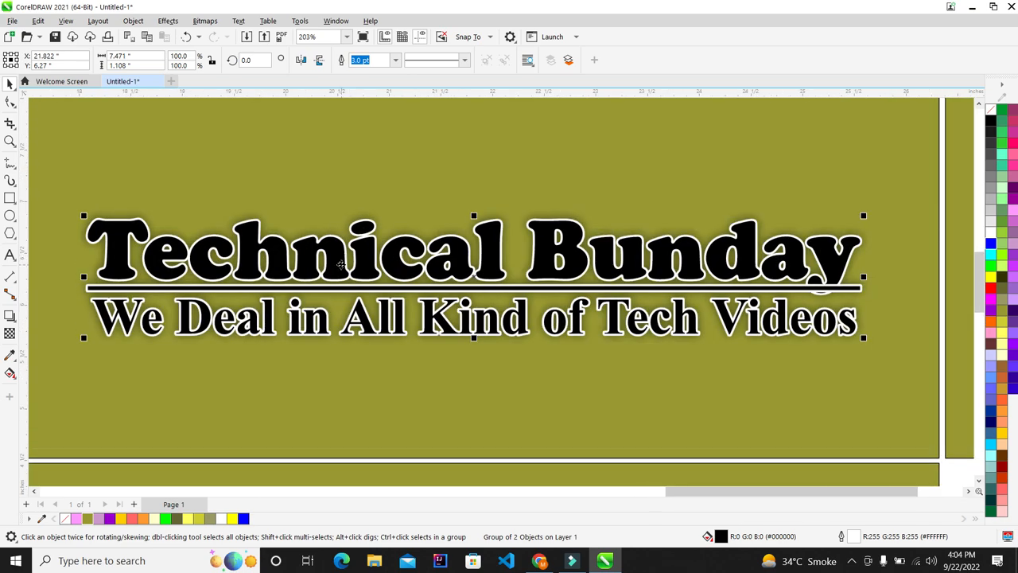
{"action": "scroll", "coordinate": [274, 263], "scroll_direction": "down", "scroll_amount": 2}
{"action": "key", "text": "F4"}
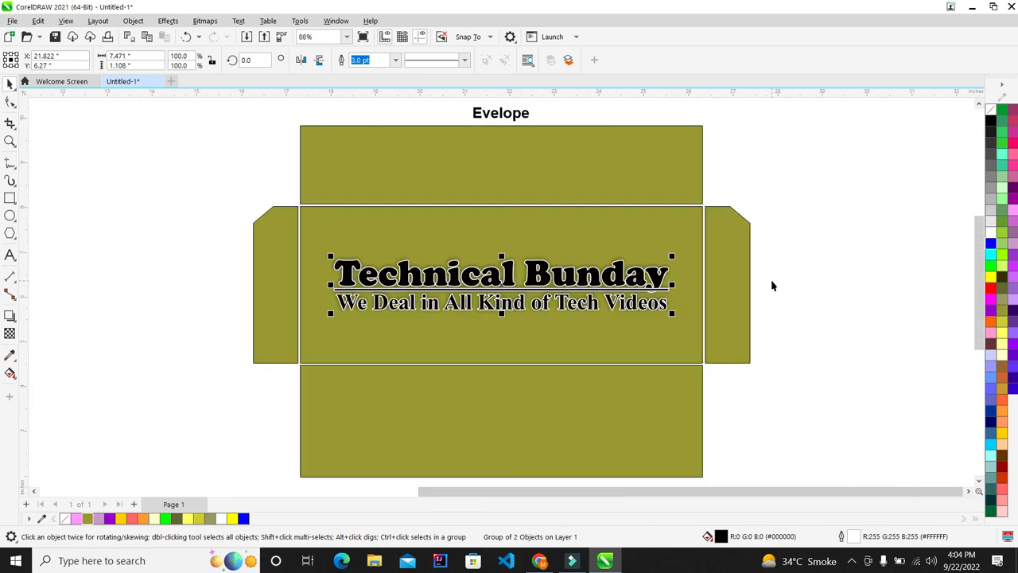
{"action": "left_click", "coordinate": [792, 286]}
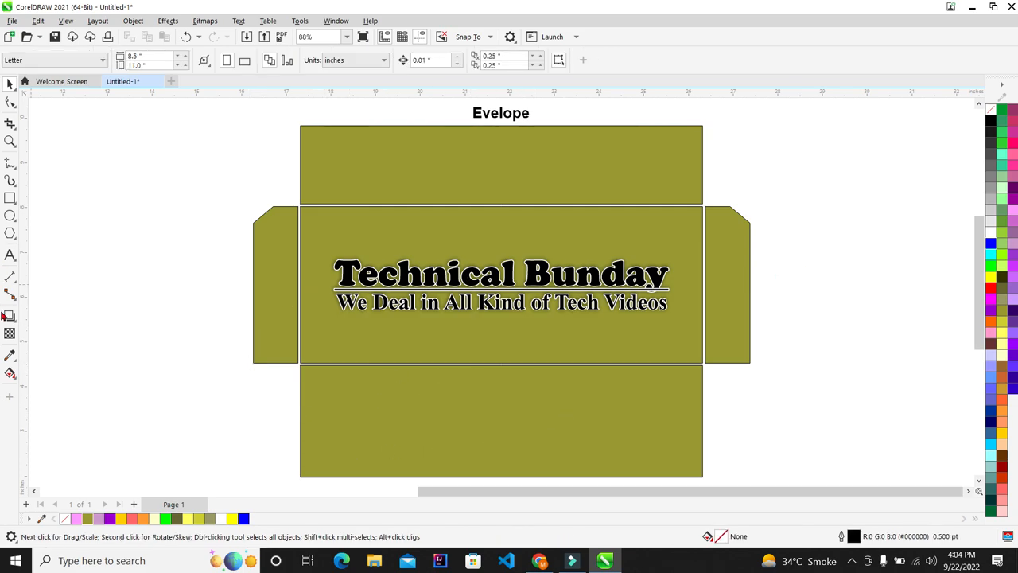
Finish typing the one-line address and phone number text
{"action": "left_click", "coordinate": [10, 255]}
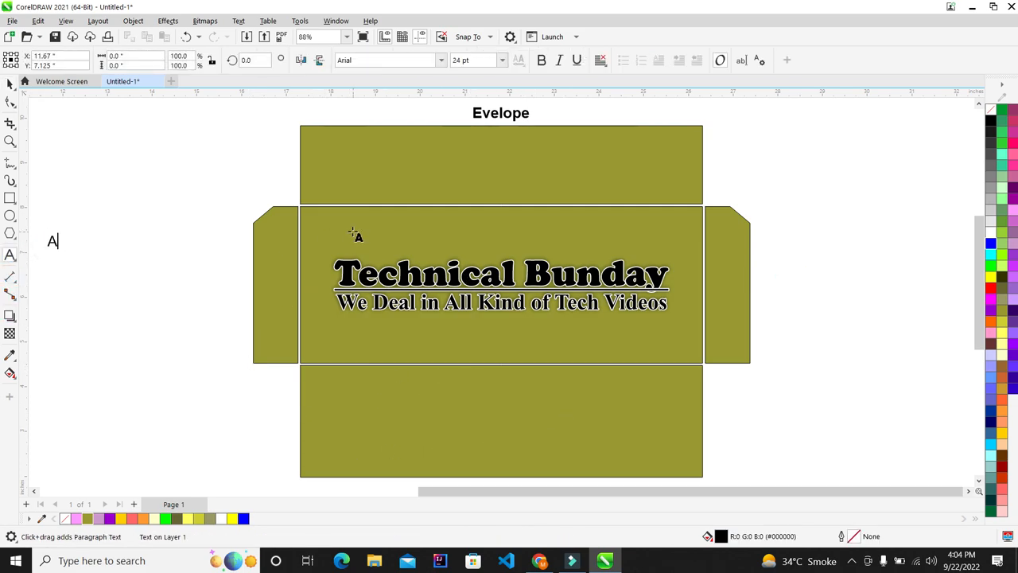
{"action": "type", "text": "ddress: "}
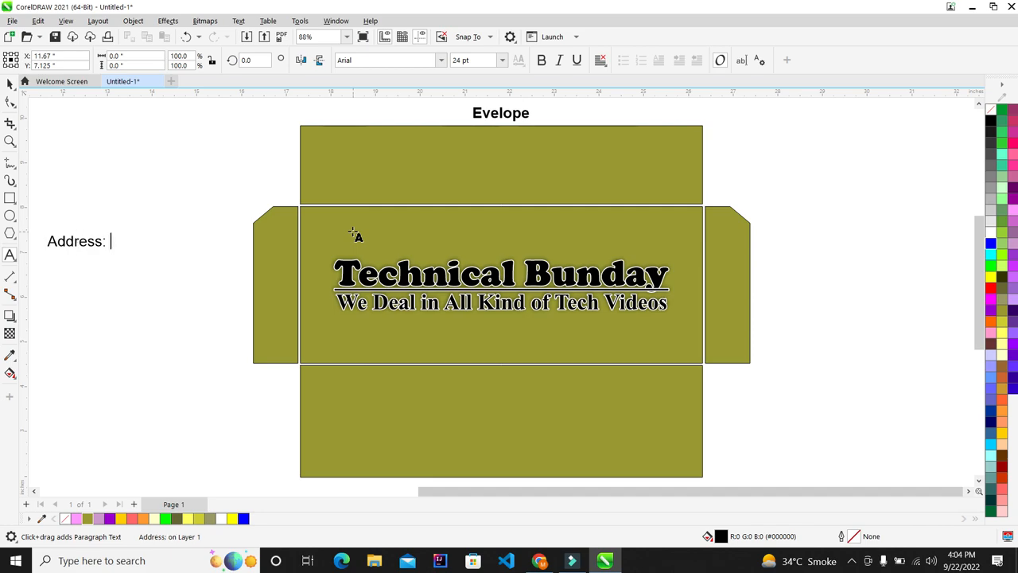
{"action": "type", "text": "ABC, Lahore, P"}
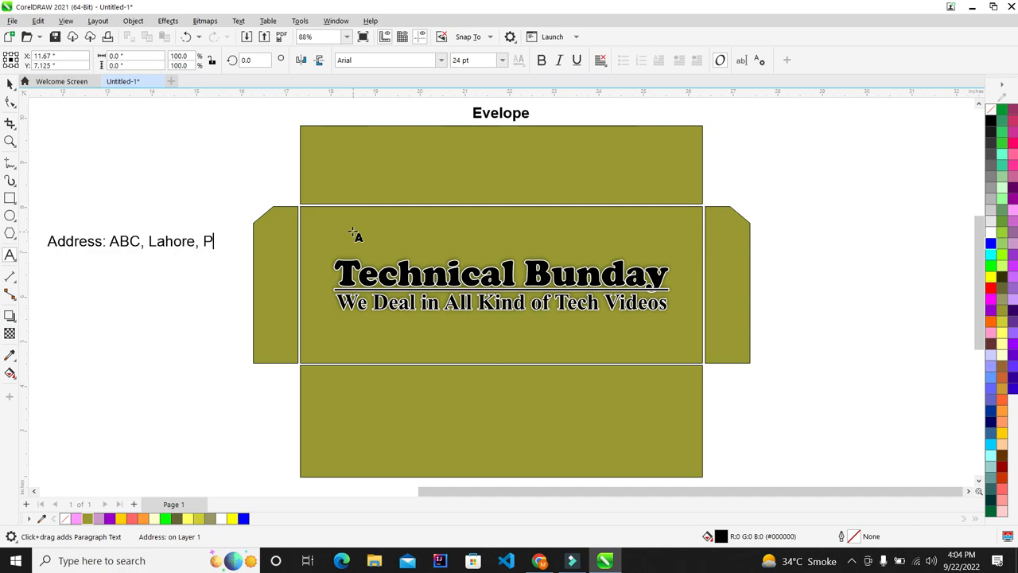
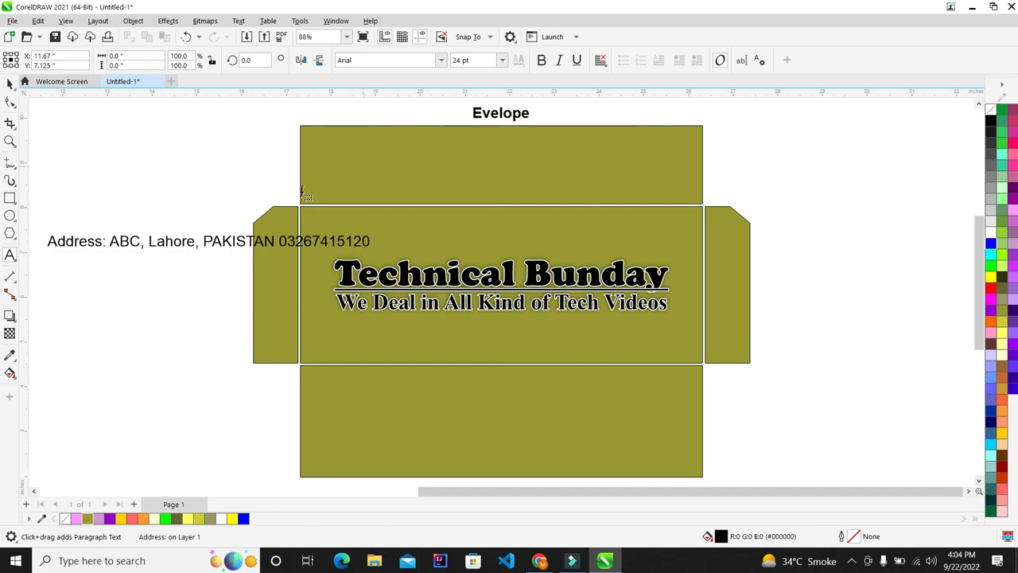
{"action": "left_click", "coordinate": [11, 82]}
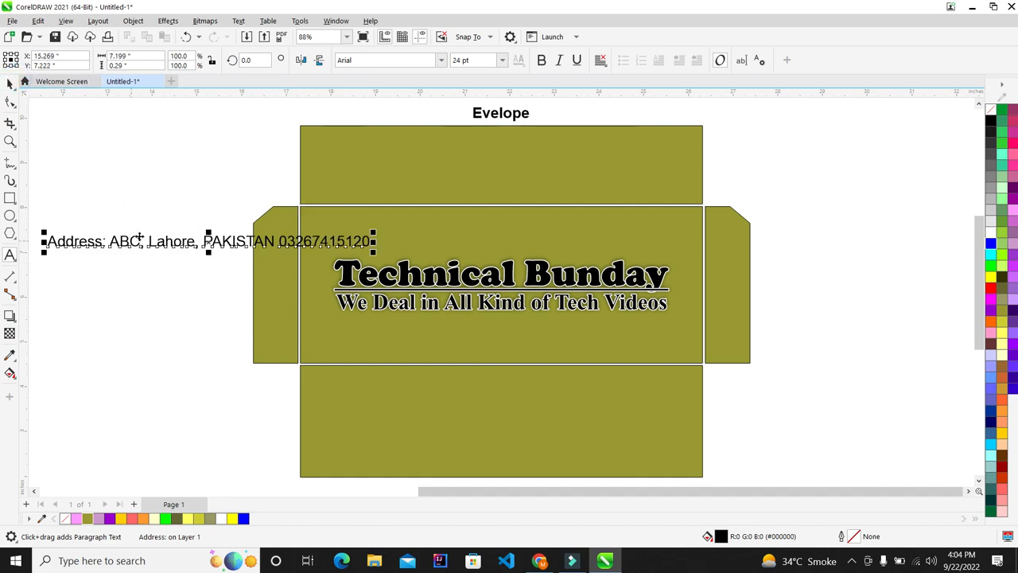
Move the address text onto the bottom panel, then off to the envelope's left
{"action": "left_click_drag", "start_coordinate": [127, 242], "coordinate": [421, 410]}
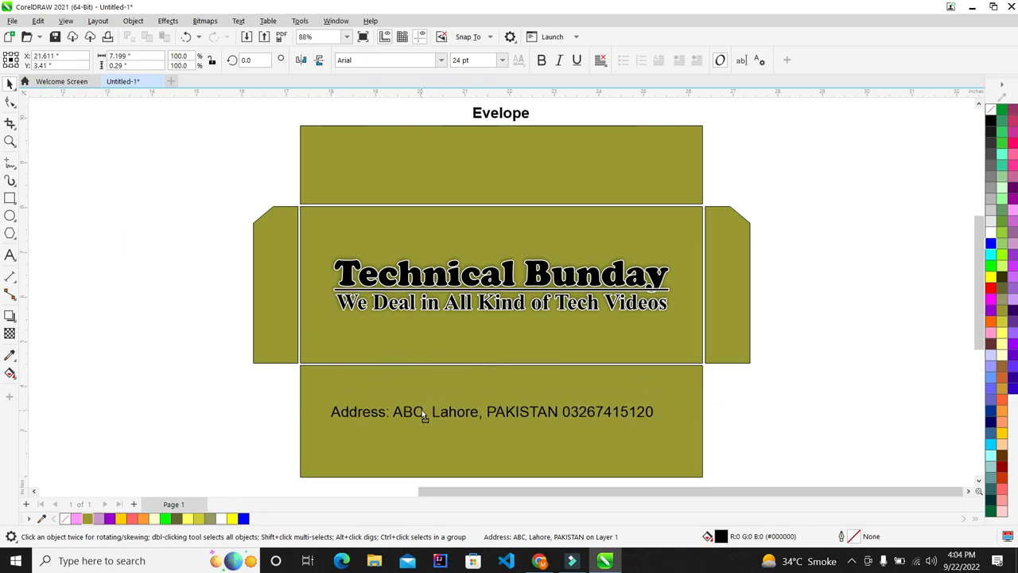
{"action": "scroll", "coordinate": [325, 280], "scroll_direction": "down", "scroll_amount": 2}
{"action": "scroll", "coordinate": [408, 359], "scroll_direction": "up", "scroll_amount": 2}
{"action": "scroll", "coordinate": [250, 467], "scroll_direction": "down", "scroll_amount": 2}
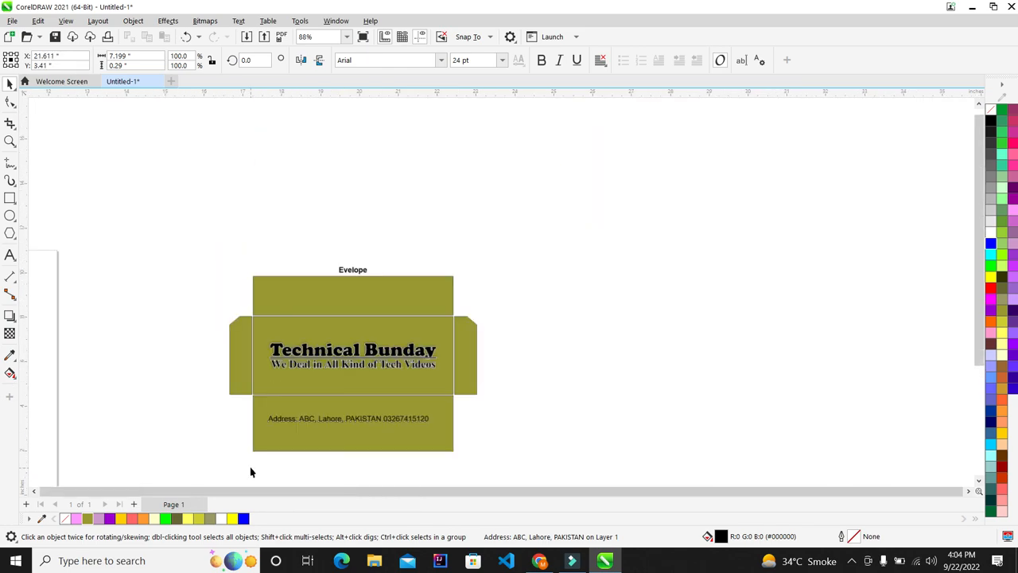
{"action": "scroll", "coordinate": [279, 424], "scroll_direction": "up", "scroll_amount": 2}
{"action": "left_click_drag", "start_coordinate": [360, 412], "coordinate": [361, 360]}
{"action": "scroll", "coordinate": [361, 359], "scroll_direction": "up", "scroll_amount": 1}
{"action": "scroll", "coordinate": [361, 360], "scroll_direction": "down", "scroll_amount": 2}
{"action": "scroll", "coordinate": [330, 354], "scroll_direction": "up", "scroll_amount": 3}
{"action": "scroll", "coordinate": [330, 353], "scroll_direction": "down", "scroll_amount": 2}
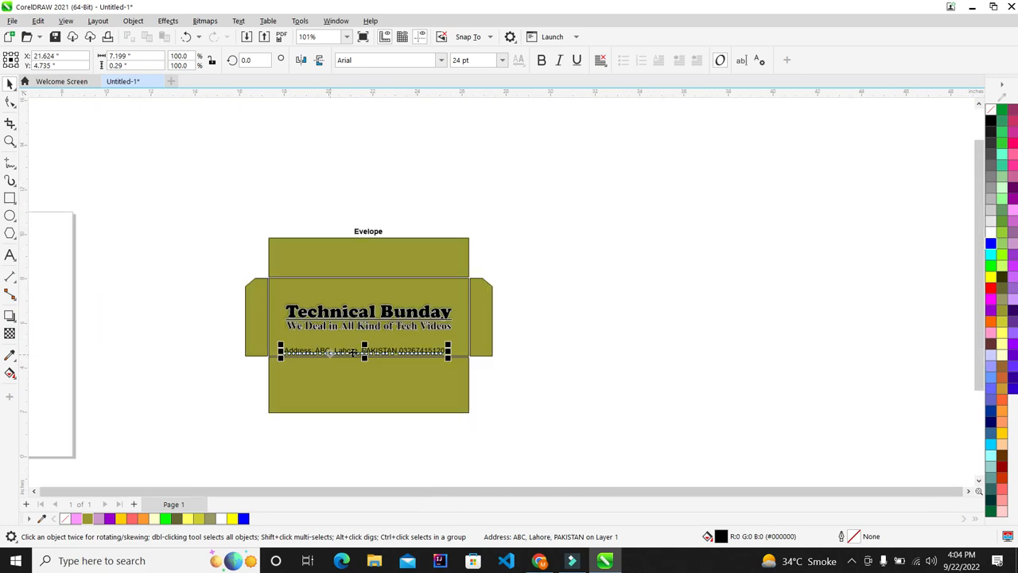
{"action": "left_click_drag", "start_coordinate": [342, 364], "coordinate": [136, 366]}
{"action": "left_click", "coordinate": [182, 403]}
{"action": "scroll", "coordinate": [314, 409], "scroll_direction": "up", "scroll_amount": 4}
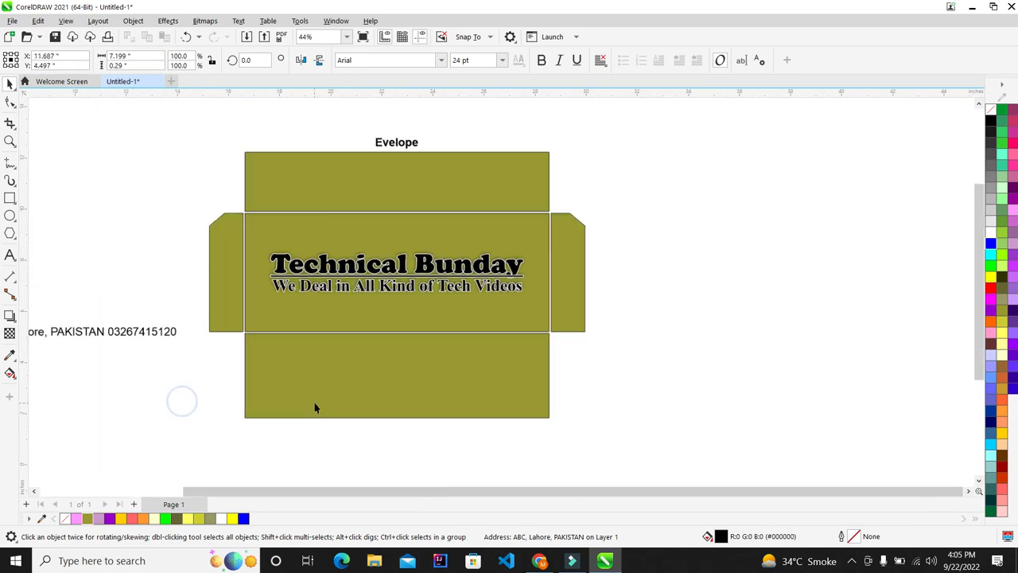
Draw a rectangle in the bottom panel's left side and round all its corners
{"action": "left_click", "coordinate": [9, 198]}
{"action": "left_click_drag", "start_coordinate": [98, 253], "coordinate": [295, 405]}
{"action": "left_click", "coordinate": [9, 83]}
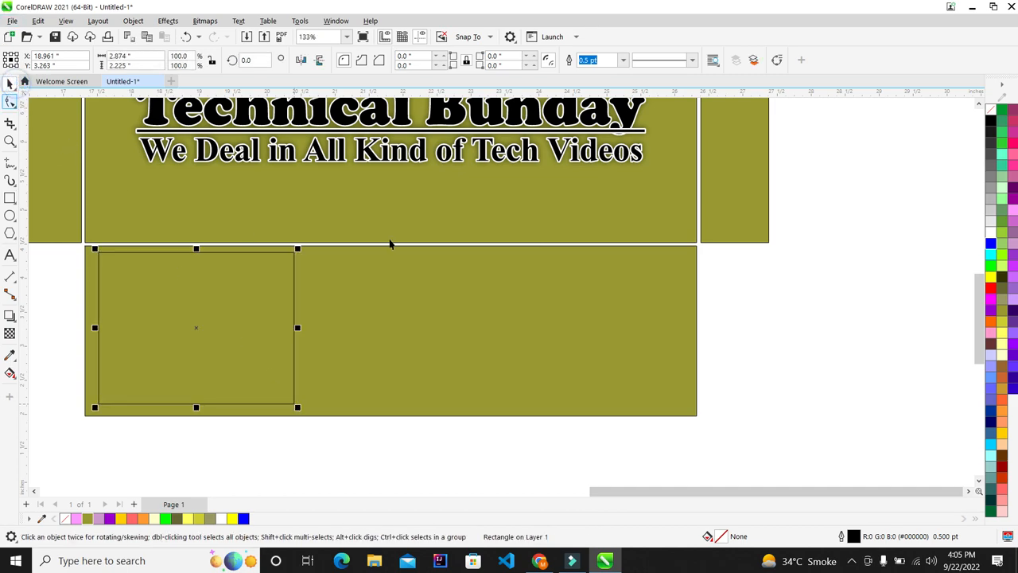
{"action": "left_click", "coordinate": [10, 101]}
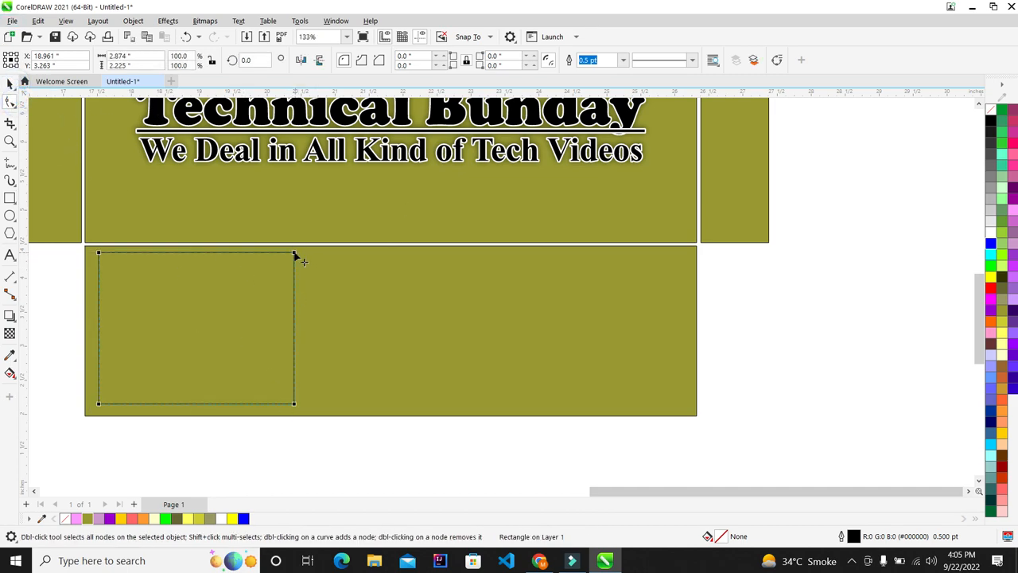
{"action": "left_click_drag", "start_coordinate": [294, 254], "coordinate": [294, 273]}
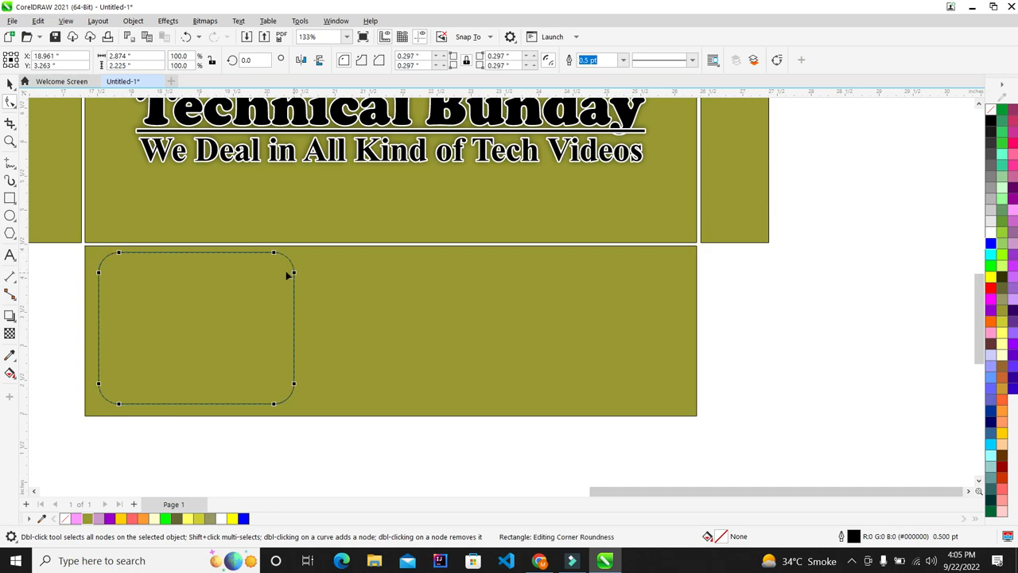
{"action": "left_click", "coordinate": [9, 83]}
{"action": "scroll", "coordinate": [202, 294], "scroll_direction": "up", "scroll_amount": 2}
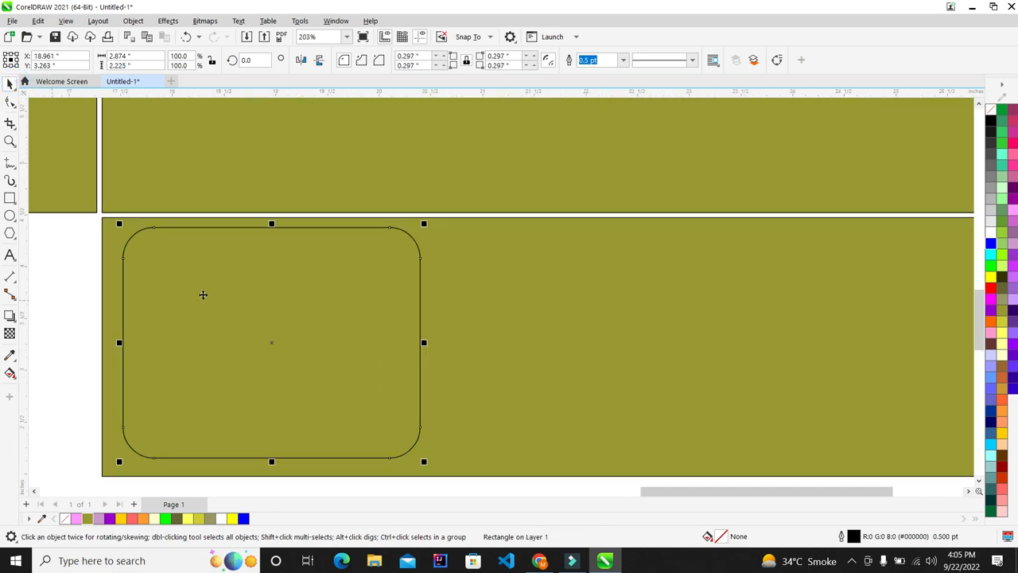
Give the rectangle a 2.5 pt outline drawn behind the fill and scaled with it
{"action": "key", "text": "F12"}
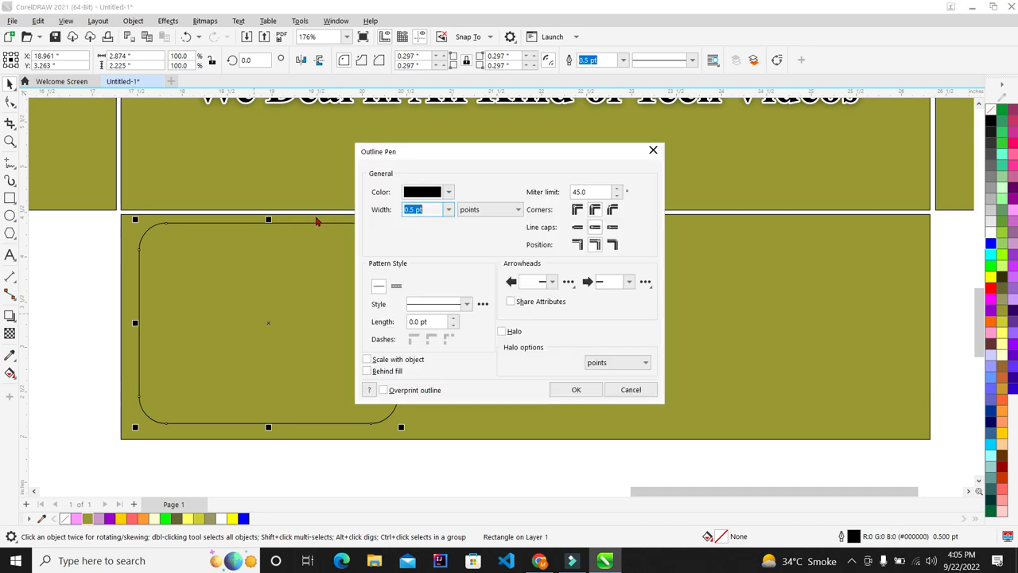
{"action": "left_click", "coordinate": [447, 209]}
{"action": "left_click", "coordinate": [432, 266]}
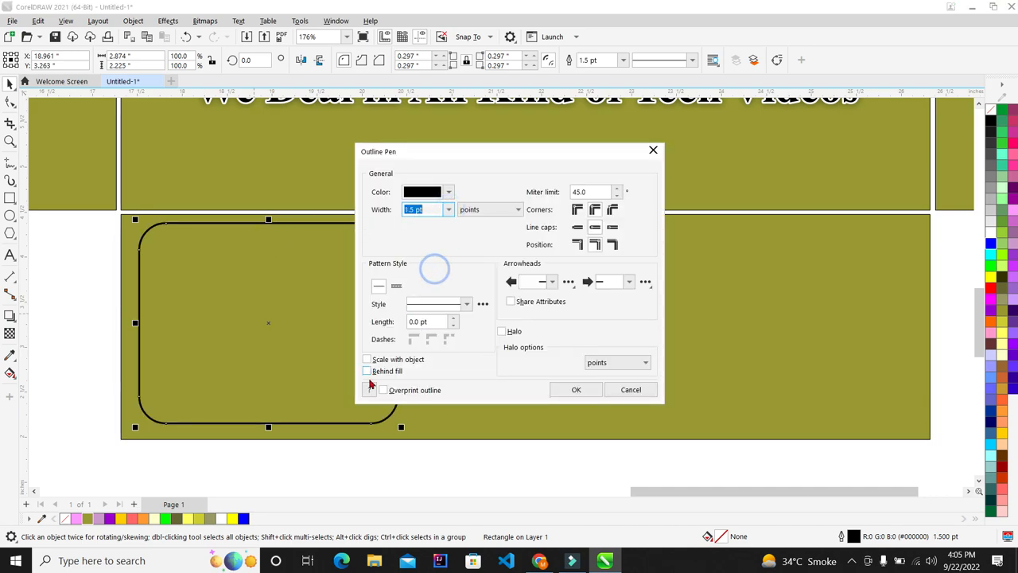
{"action": "left_click", "coordinate": [368, 371]}
{"action": "left_click", "coordinate": [367, 359]}
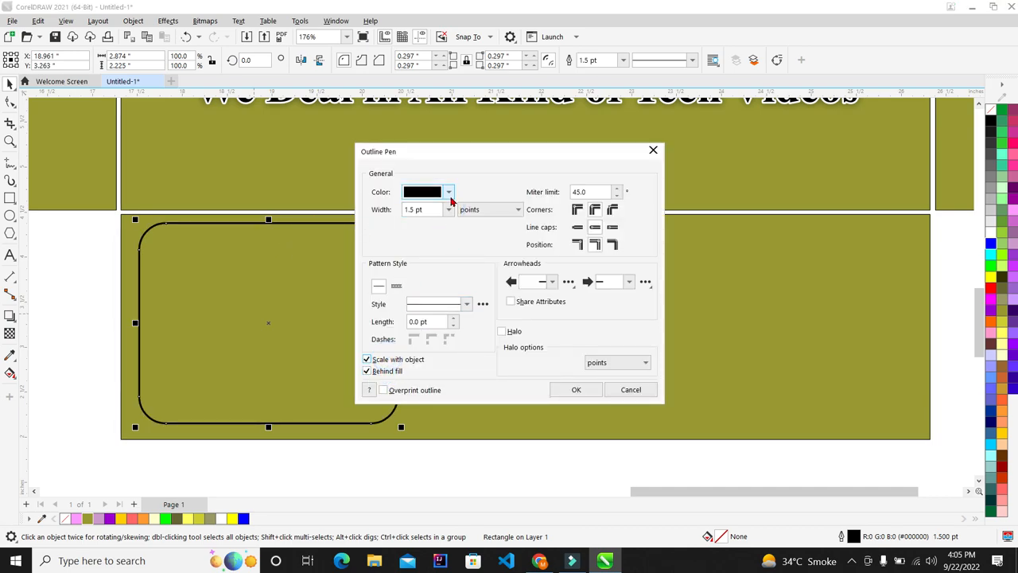
{"action": "left_click", "coordinate": [449, 210]}
{"action": "left_click", "coordinate": [422, 285]}
{"action": "left_click", "coordinate": [443, 210]}
{"action": "left_click", "coordinate": [429, 278]}
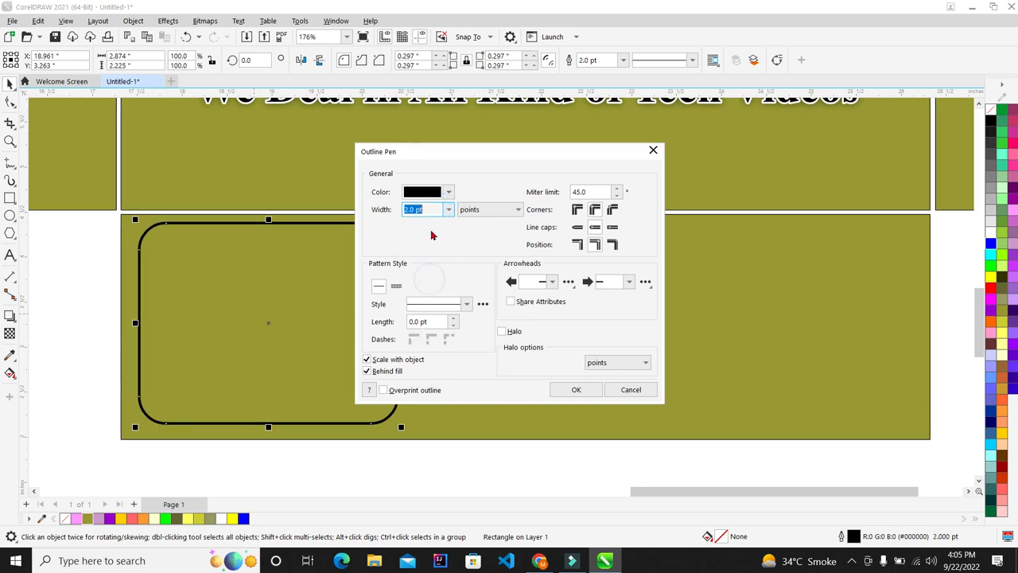
{"action": "type", "text": "2"}
{"action": "key", "text": "Return"}
{"action": "scroll", "coordinate": [254, 281], "scroll_direction": "up", "scroll_amount": 2}
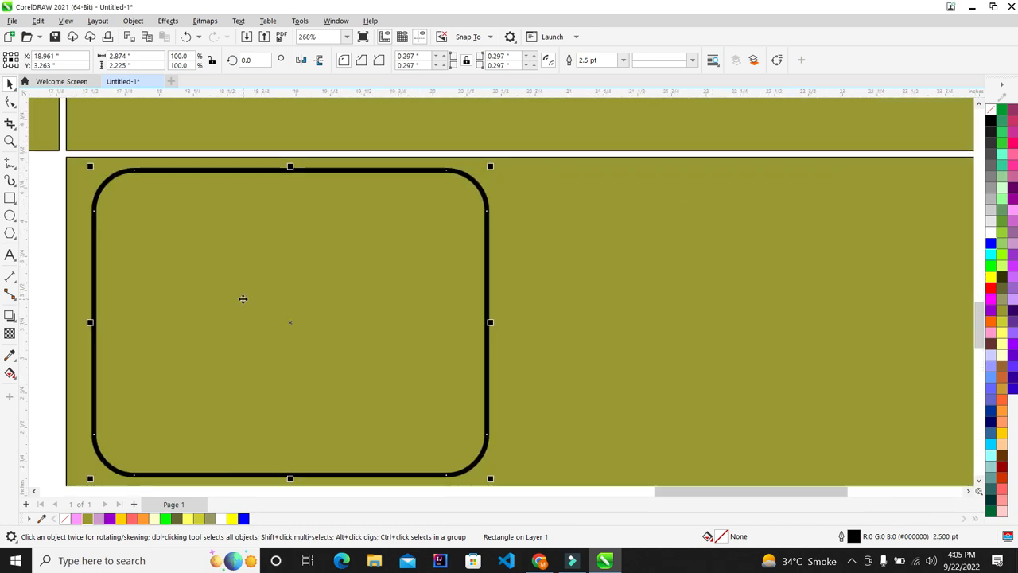
{"action": "scroll", "coordinate": [243, 298], "scroll_direction": "down", "scroll_amount": 3}
{"action": "scroll", "coordinate": [257, 305], "scroll_direction": "up", "scroll_amount": 1}
{"action": "scroll", "coordinate": [294, 286], "scroll_direction": "up", "scroll_amount": 2}
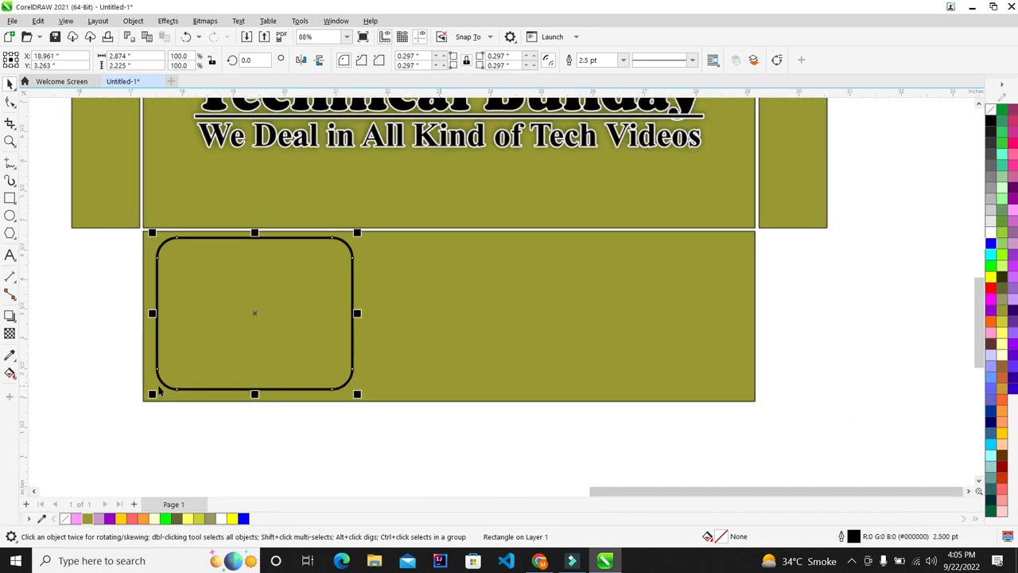
Duplicate the rounded box to the right, group the pair and centre it on the bottom panel
{"action": "scroll", "coordinate": [364, 291], "scroll_direction": "down", "scroll_amount": 2}
{"action": "left_click_drag", "start_coordinate": [328, 288], "coordinate": [519, 282]}
{"action": "left_click_drag", "start_coordinate": [575, 385], "coordinate": [131, 220]}
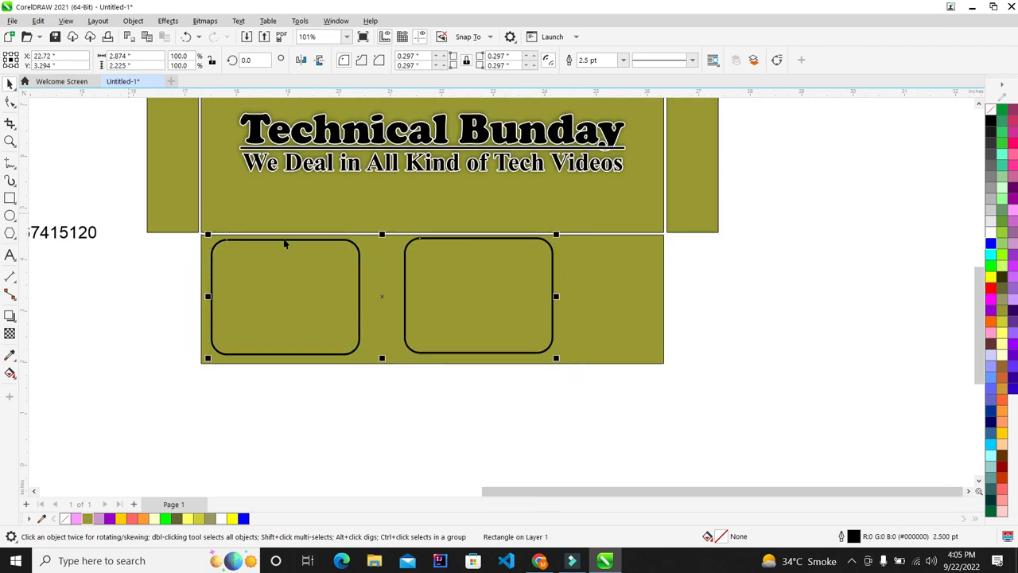
{"action": "key", "text": "ctrl+g"}
{"action": "left_click", "coordinate": [632, 292], "text": "shift"}
{"action": "key", "text": "c"}
{"action": "key", "text": "e"}
{"action": "left_click", "coordinate": [738, 332]}
Check the pair by alternately selecting the left box, right box and bottom panel
{"action": "scroll", "coordinate": [422, 272], "scroll_direction": "up", "scroll_amount": 1}
{"action": "scroll", "coordinate": [357, 294], "scroll_direction": "down", "scroll_amount": 2}
{"action": "left_click", "coordinate": [436, 293]}
{"action": "scroll", "coordinate": [435, 289], "scroll_direction": "up", "scroll_amount": 2}
{"action": "left_click", "coordinate": [735, 224]}
{"action": "left_click", "coordinate": [275, 280]}
{"action": "left_click", "coordinate": [562, 301]}
{"action": "left_click", "coordinate": [277, 304]}
{"action": "left_click", "coordinate": [268, 297]}
{"action": "left_click", "coordinate": [484, 291]}
{"action": "left_click", "coordinate": [315, 285]}
{"action": "left_click", "coordinate": [614, 307]}
{"action": "left_click", "coordinate": [461, 288]}
{"action": "left_click", "coordinate": [315, 278]}
{"action": "left_click", "coordinate": [475, 275]}
{"action": "left_click", "coordinate": [288, 278]}
{"action": "left_click", "coordinate": [523, 277]}
{"action": "left_click", "coordinate": [286, 284]}
{"action": "left_click", "coordinate": [485, 290]}
{"action": "left_click", "coordinate": [205, 280]}
{"action": "left_click", "coordinate": [419, 432]}
{"action": "scroll", "coordinate": [269, 362], "scroll_direction": "up", "scroll_amount": 1}
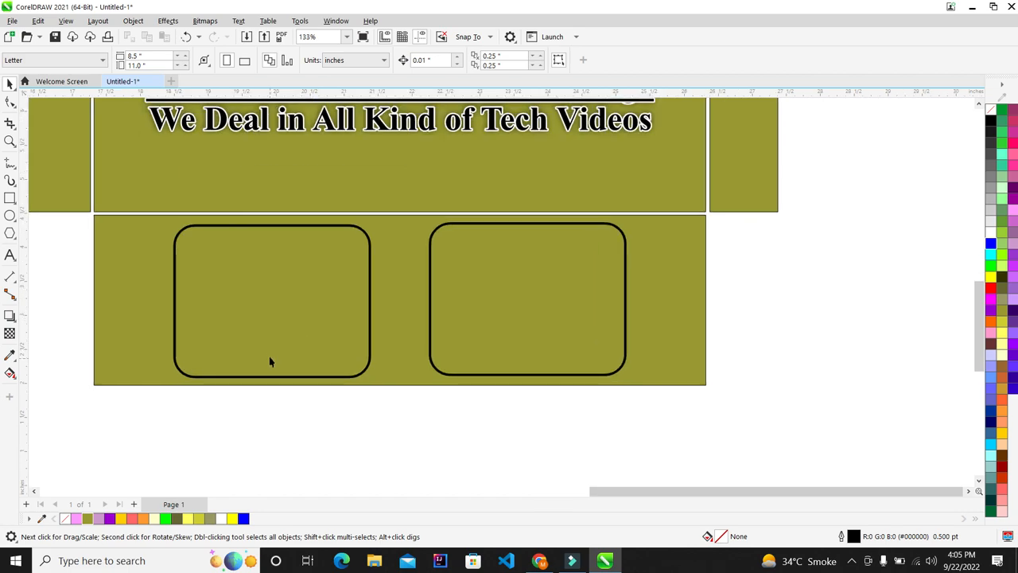
{"action": "scroll", "coordinate": [270, 362], "scroll_direction": "down", "scroll_amount": 6}
Move the address text over the rounded boxes and make it bold
{"action": "left_click", "coordinate": [179, 311]}
{"action": "left_click_drag", "start_coordinate": [180, 312], "coordinate": [338, 327]}
{"action": "scroll", "coordinate": [262, 332], "scroll_direction": "up", "scroll_amount": 3}
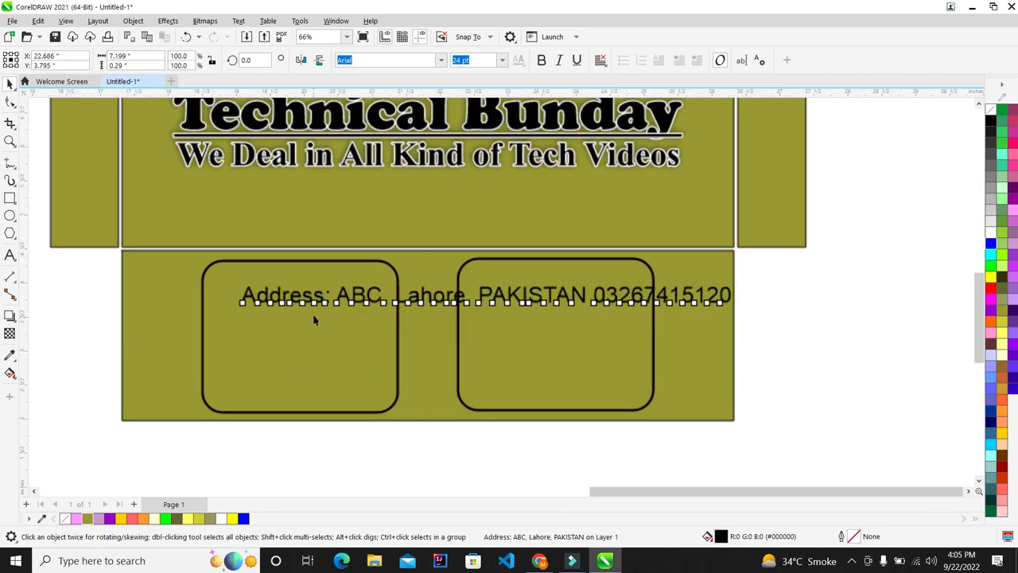
{"action": "left_click_drag", "start_coordinate": [325, 303], "coordinate": [295, 291]}
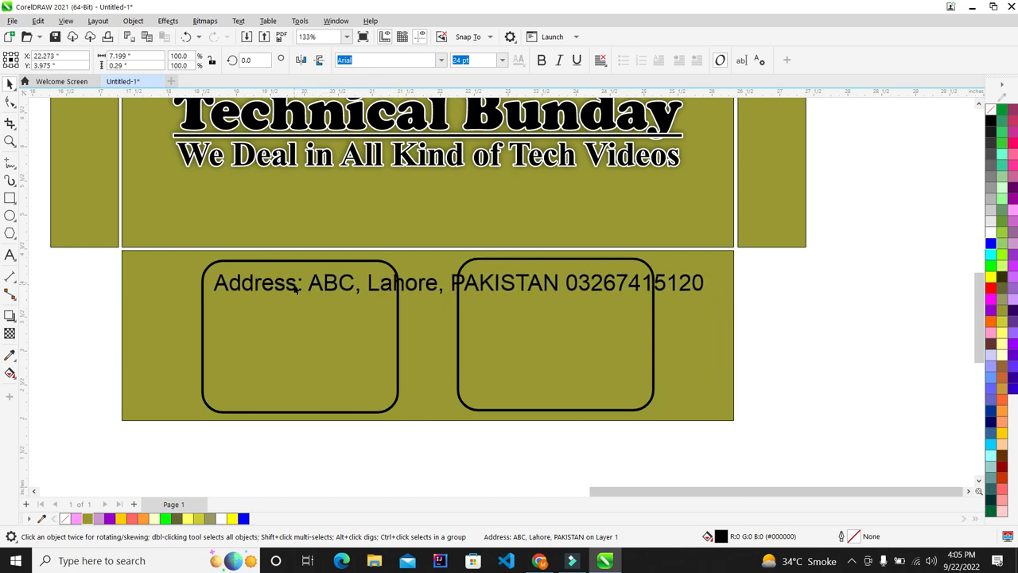
{"action": "key", "text": "ctrl+b"}
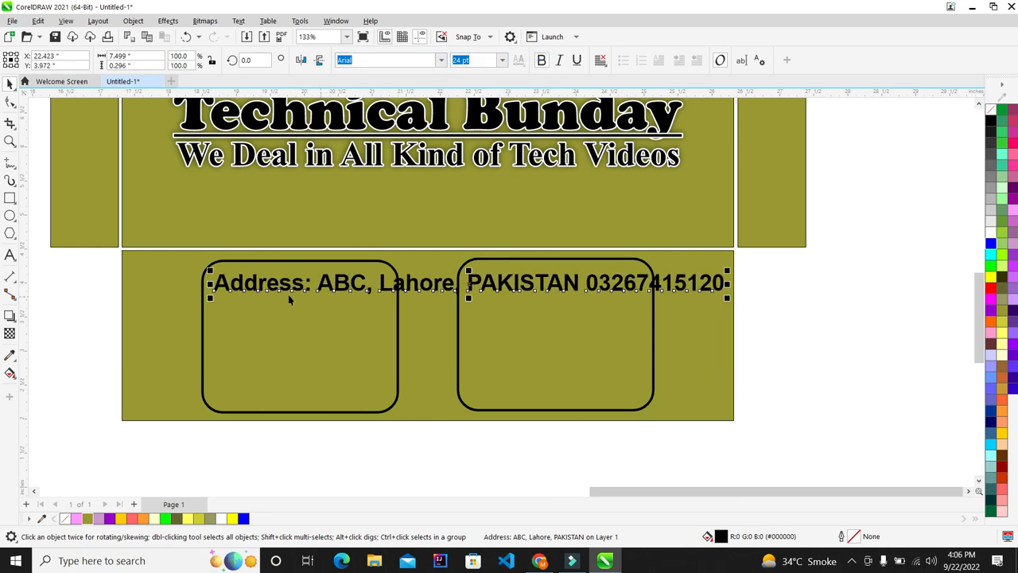
Split the address into four lines, putting PAKISTAN and the phone number on their own lines
{"action": "left_click", "coordinate": [12, 256]}
{"action": "left_click", "coordinate": [368, 282]}
{"action": "key", "text": "Return"}
{"action": "left_click", "coordinate": [310, 305]}
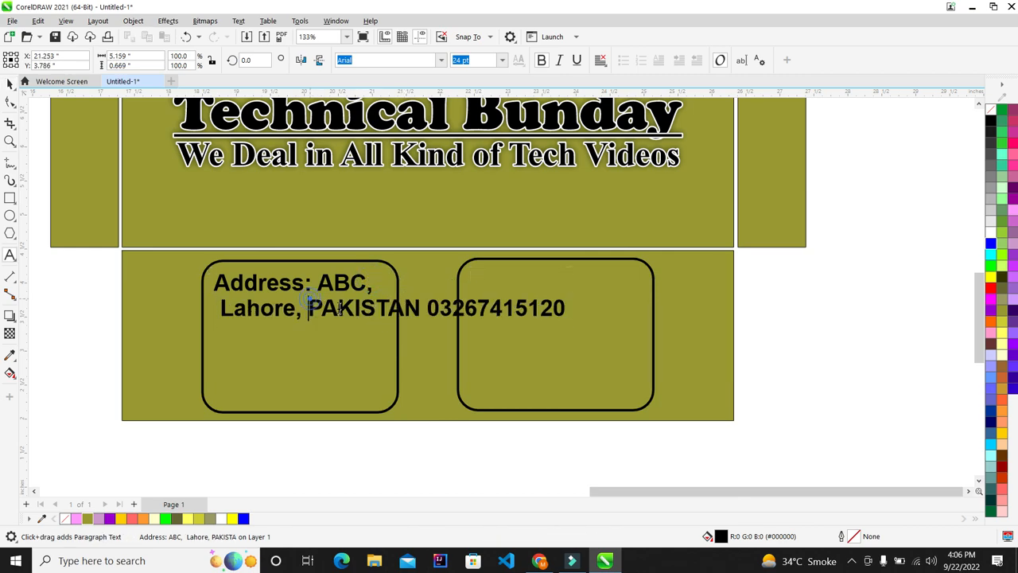
{"action": "key", "text": "Return"}
{"action": "left_click", "coordinate": [333, 332]}
{"action": "key", "text": "Return"}
{"action": "left_click", "coordinate": [10, 85]}
Move the address below the envelope, centre-align its four lines and group them
{"action": "scroll", "coordinate": [374, 364], "scroll_direction": "up", "scroll_amount": 1}
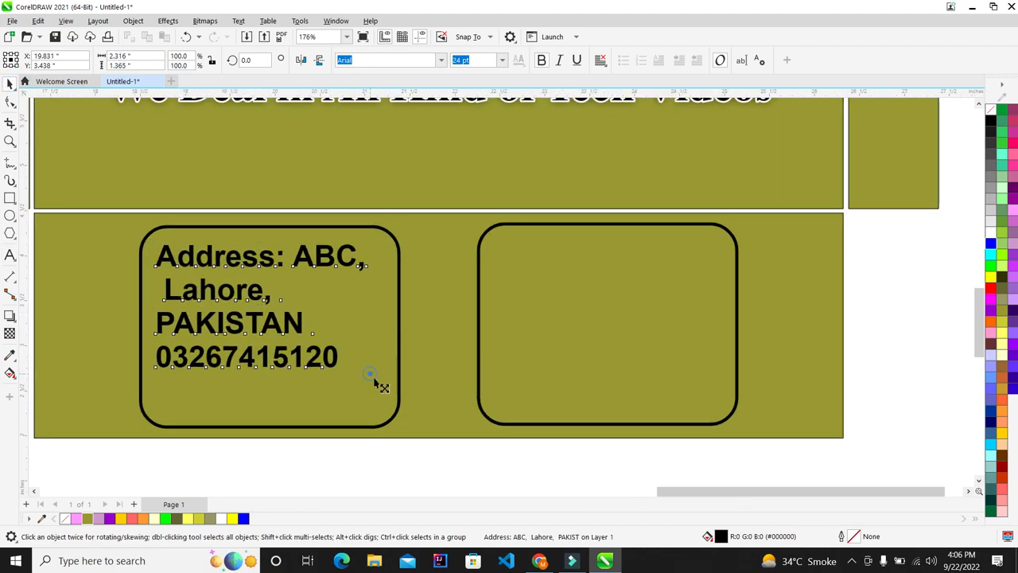
{"action": "scroll", "coordinate": [381, 386], "scroll_direction": "down", "scroll_amount": 2}
{"action": "scroll", "coordinate": [199, 271], "scroll_direction": "up", "scroll_amount": 1}
{"action": "scroll", "coordinate": [193, 294], "scroll_direction": "down", "scroll_amount": 2}
{"action": "scroll", "coordinate": [215, 302], "scroll_direction": "up", "scroll_amount": 1}
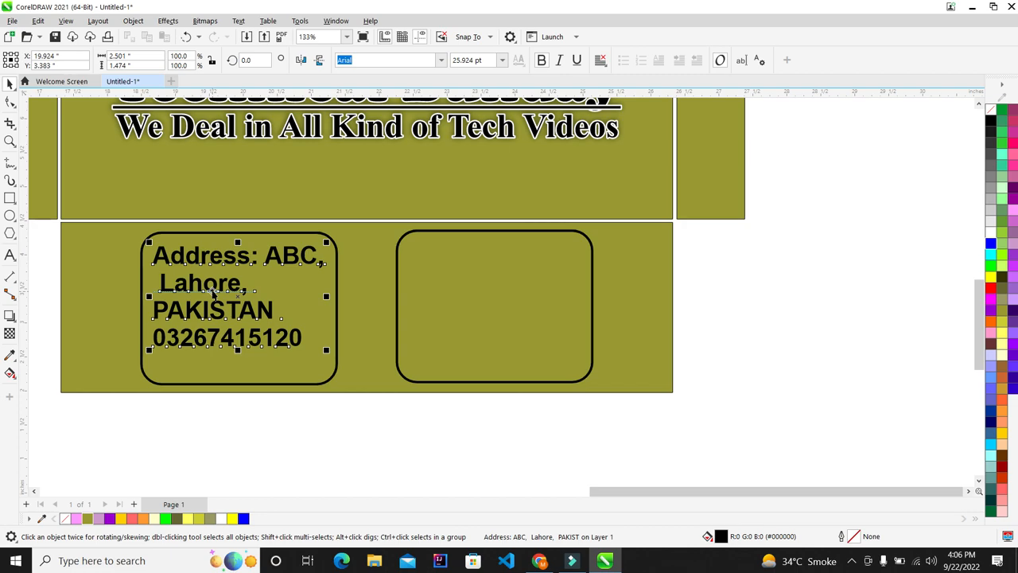
{"action": "left_click_drag", "start_coordinate": [224, 281], "coordinate": [203, 454]}
{"action": "scroll", "coordinate": [286, 230], "scroll_direction": "down", "scroll_amount": 2}
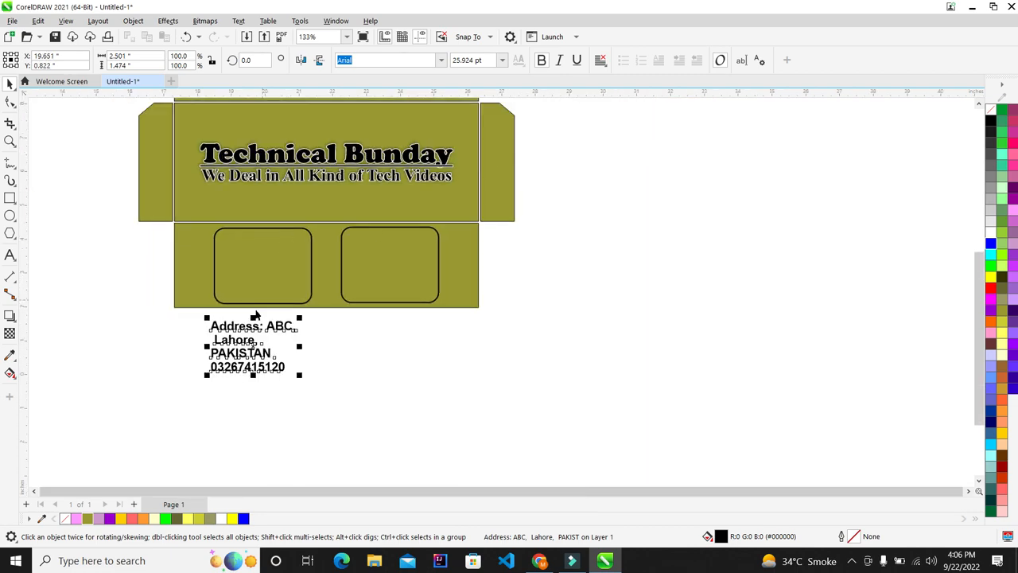
{"action": "scroll", "coordinate": [255, 315], "scroll_direction": "up", "scroll_amount": 1}
{"action": "left_click_drag", "start_coordinate": [364, 455], "coordinate": [131, 280]}
{"action": "left_click", "coordinate": [480, 457]}
{"action": "left_click", "coordinate": [246, 334]}
{"action": "left_click", "coordinate": [235, 360]}
{"action": "left_click_drag", "start_coordinate": [369, 437], "coordinate": [130, 275]}
{"action": "key", "text": "c"}
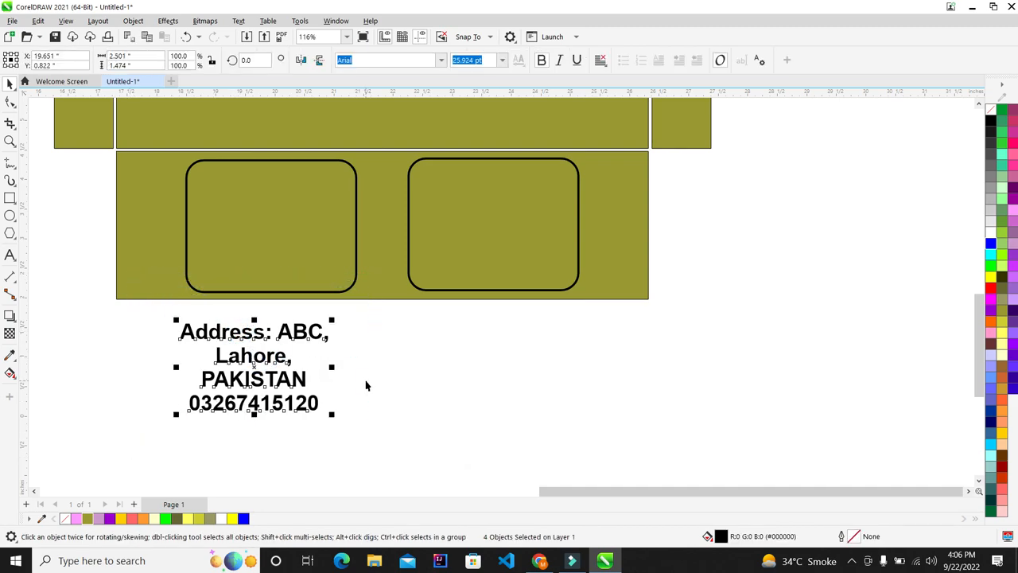
{"action": "key", "text": "ctrl+g"}
Centre the grouped address horizontally and vertically inside the left rounded box
{"action": "scroll", "coordinate": [263, 390], "scroll_direction": "up", "scroll_amount": 2}
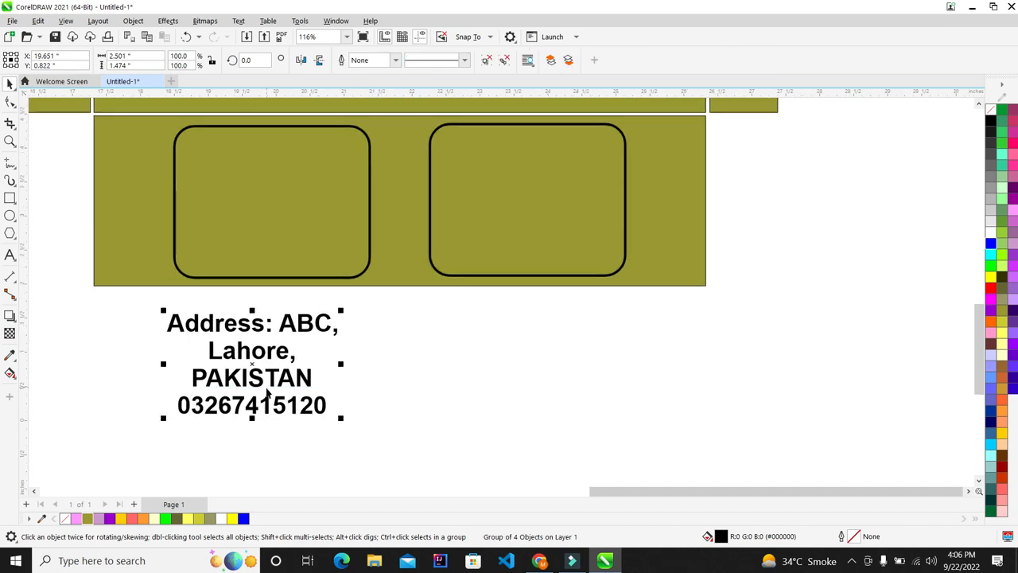
{"action": "left_click", "coordinate": [289, 234], "text": "shift"}
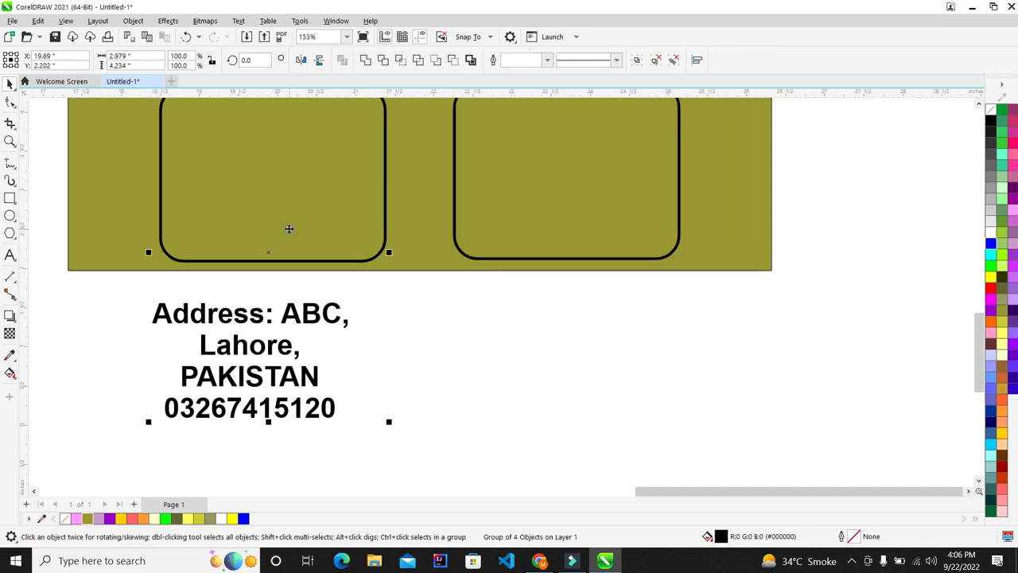
{"action": "key", "text": "c"}
{"action": "key", "text": "e"}
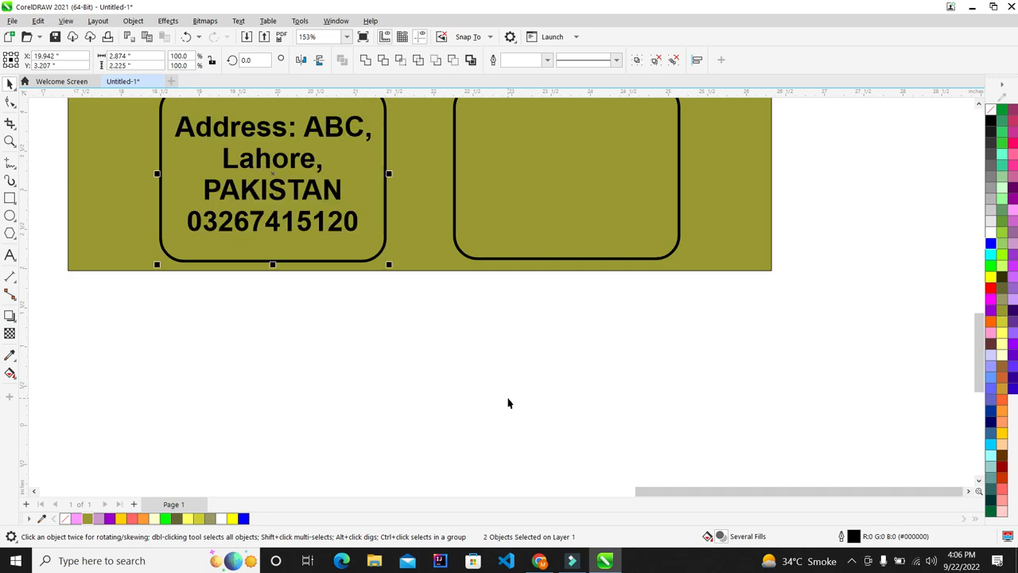
{"action": "left_click", "coordinate": [478, 377]}
{"action": "scroll", "coordinate": [298, 305], "scroll_direction": "down", "scroll_amount": 4}
{"action": "scroll", "coordinate": [438, 184], "scroll_direction": "up", "scroll_amount": 2}
{"action": "scroll", "coordinate": [233, 330], "scroll_direction": "down", "scroll_amount": 4}
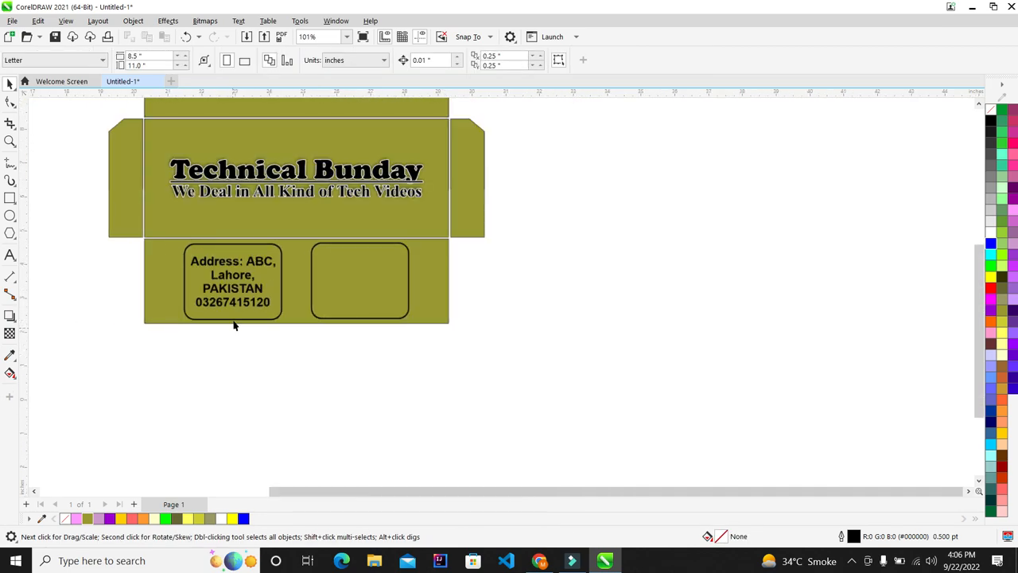
Fill the address rounded box white and bring the address text in front of it
{"action": "scroll", "coordinate": [256, 231], "scroll_direction": "up", "scroll_amount": 4}
{"action": "left_click", "coordinate": [292, 303]}
{"action": "scroll", "coordinate": [171, 336], "scroll_direction": "up", "scroll_amount": 2}
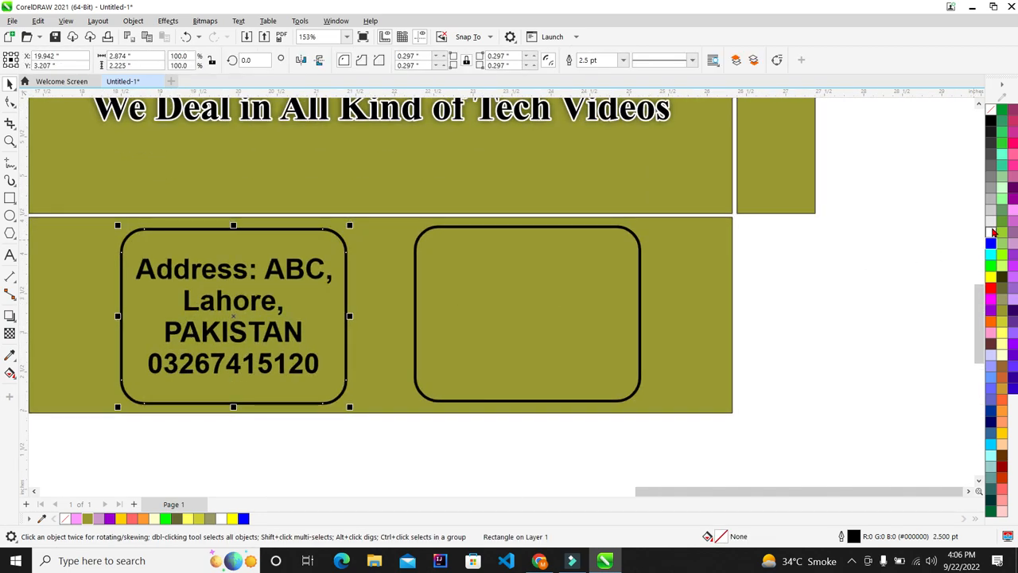
{"action": "left_click", "coordinate": [992, 231]}
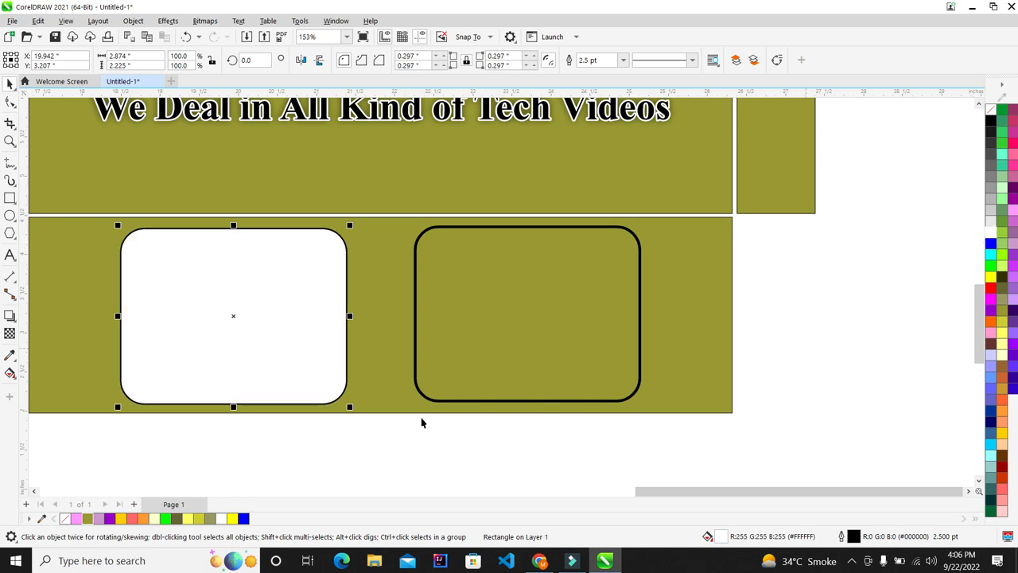
{"action": "left_click_drag", "start_coordinate": [395, 432], "coordinate": [127, 180]}
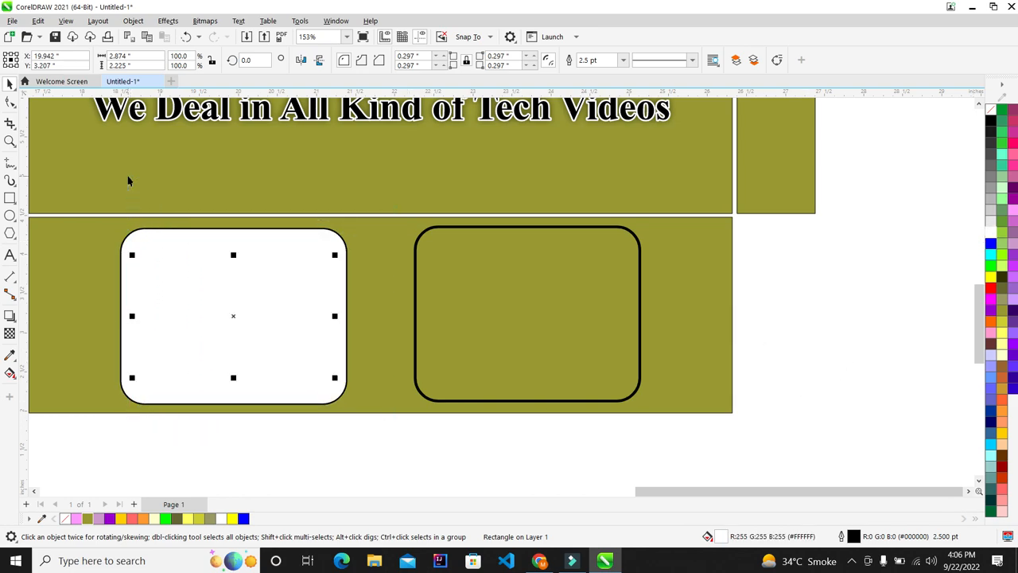
{"action": "key", "text": "shift+Page_Up"}
{"action": "left_click", "coordinate": [907, 306]}
Undo an accidental move of the address text group
{"action": "scroll", "coordinate": [466, 311], "scroll_direction": "down", "scroll_amount": 1}
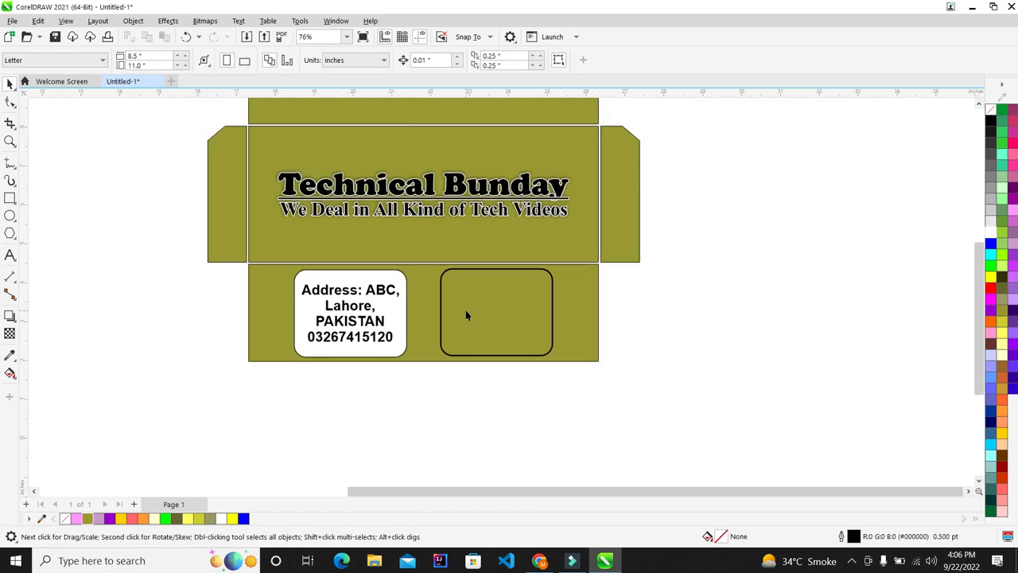
{"action": "scroll", "coordinate": [466, 316], "scroll_direction": "up", "scroll_amount": 1}
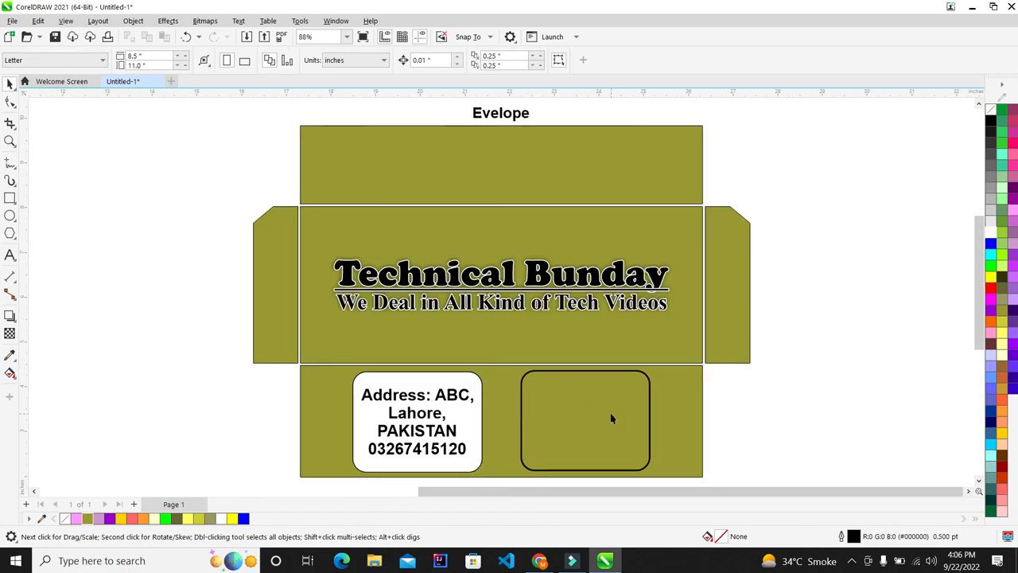
{"action": "scroll", "coordinate": [451, 312], "scroll_direction": "down", "scroll_amount": 1}
{"action": "scroll", "coordinate": [451, 311], "scroll_direction": "up", "scroll_amount": 1}
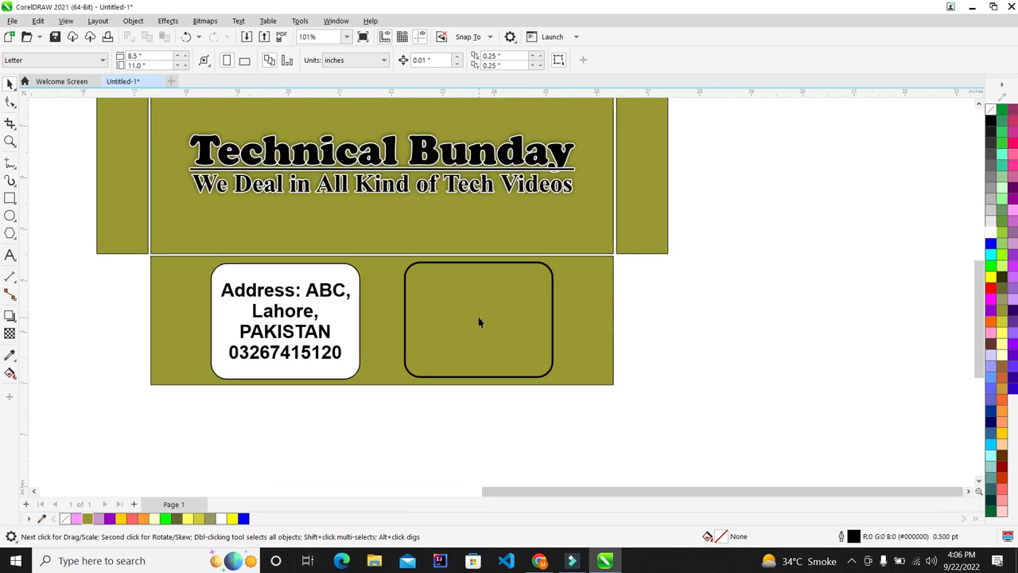
{"action": "scroll", "coordinate": [296, 296], "scroll_direction": "down", "scroll_amount": 3}
{"action": "scroll", "coordinate": [301, 270], "scroll_direction": "up", "scroll_amount": 5}
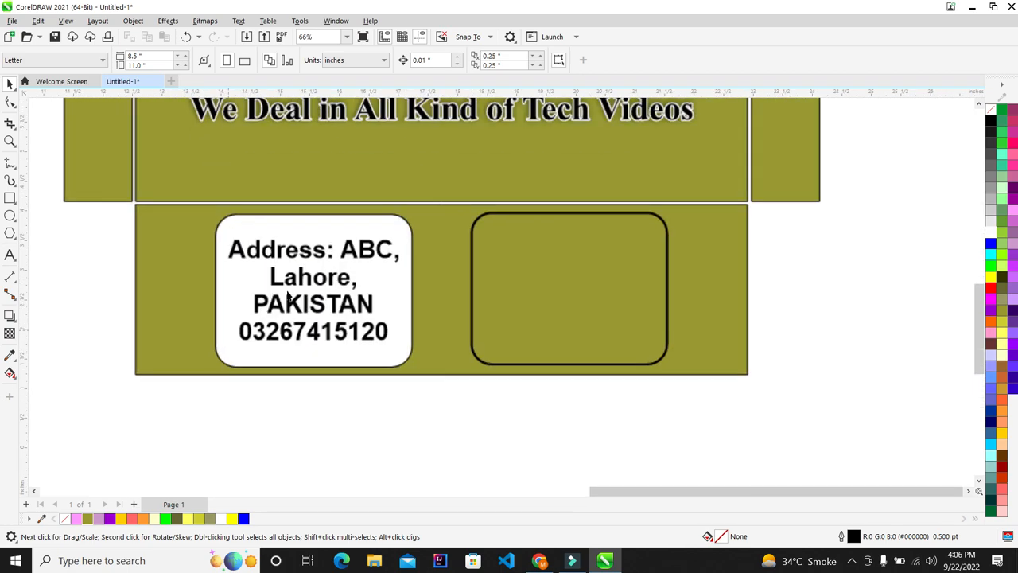
{"action": "left_click_drag", "start_coordinate": [305, 253], "coordinate": [326, 300]}
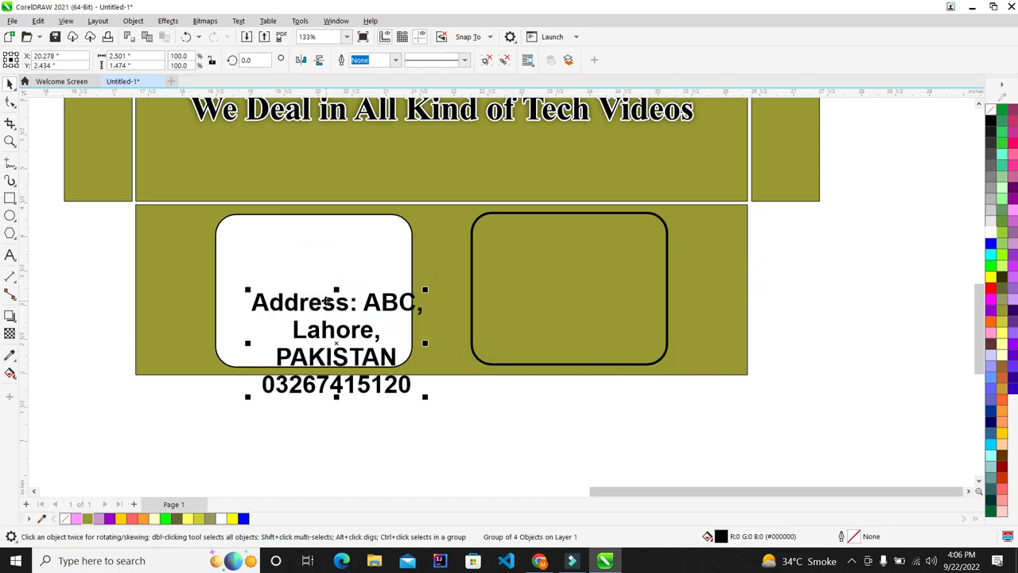
{"action": "key", "text": "ctrl+z"}
Add four-line text 'Graphic Designing Course for Free' at the left edge of the bottom panel
{"action": "left_click", "coordinate": [62, 278]}
{"action": "left_click", "coordinate": [11, 255]}
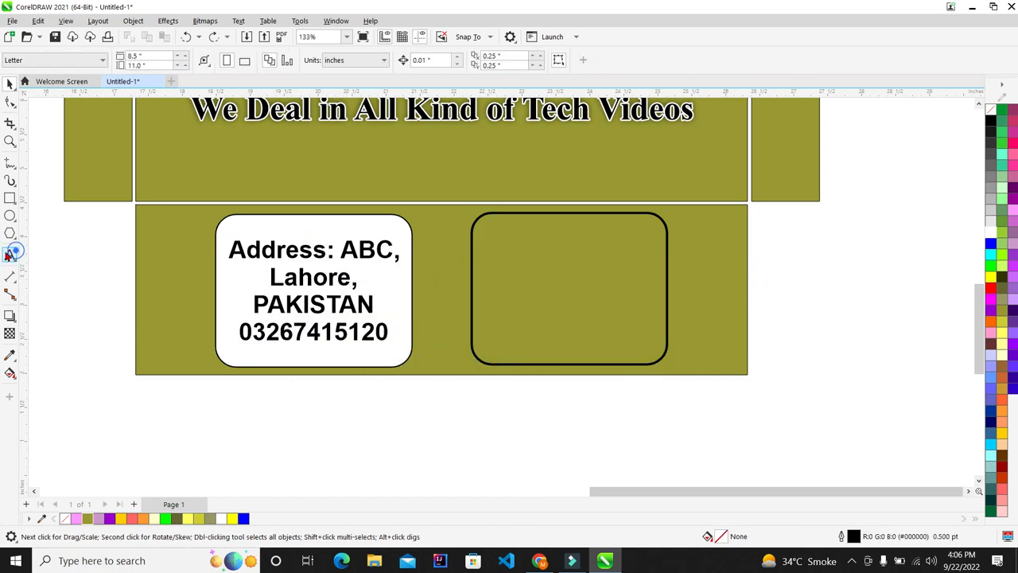
{"action": "type", "text": "gRA"}
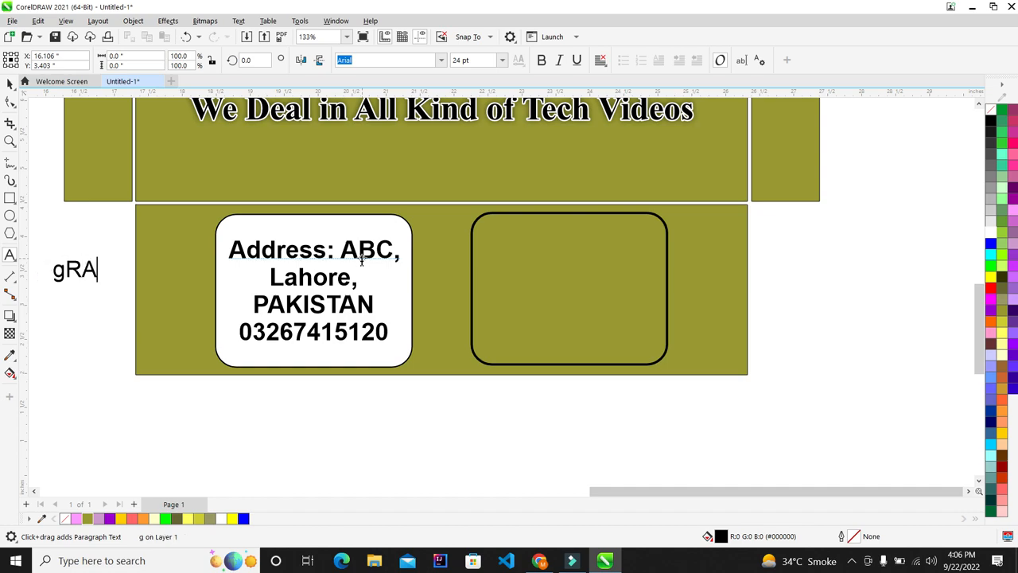
{"action": "key", "text": "BackSpace"}
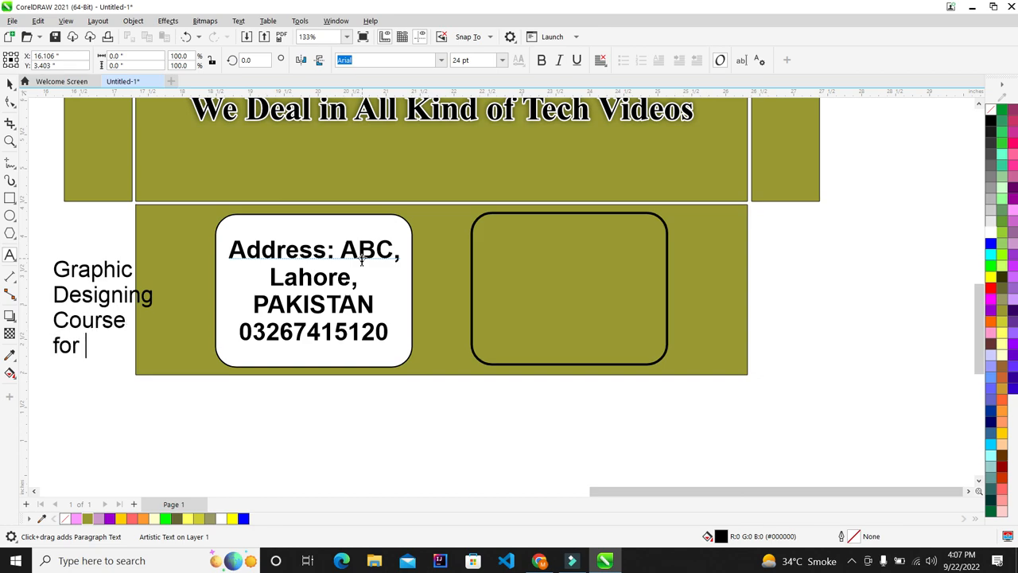
{"action": "key", "text": "Left"}
{"action": "key", "text": "Left"}
{"action": "key", "text": "Escape"}
{"action": "left_click", "coordinate": [11, 84]}
{"action": "left_click", "coordinate": [568, 295]}
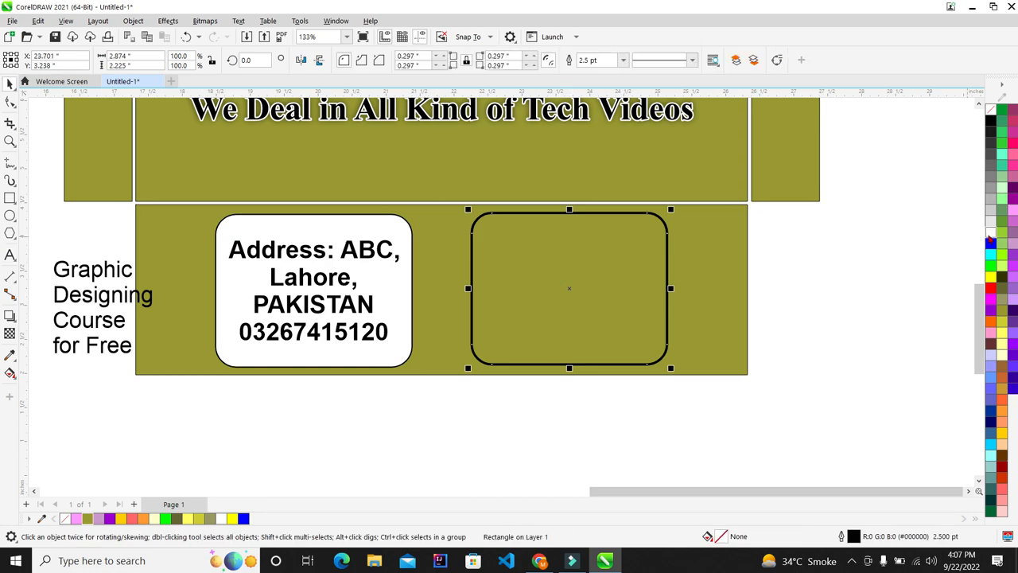
Fill the right box white, bold the course text and centre it on that box
{"action": "left_click", "coordinate": [991, 231]}
{"action": "left_click", "coordinate": [91, 293]}
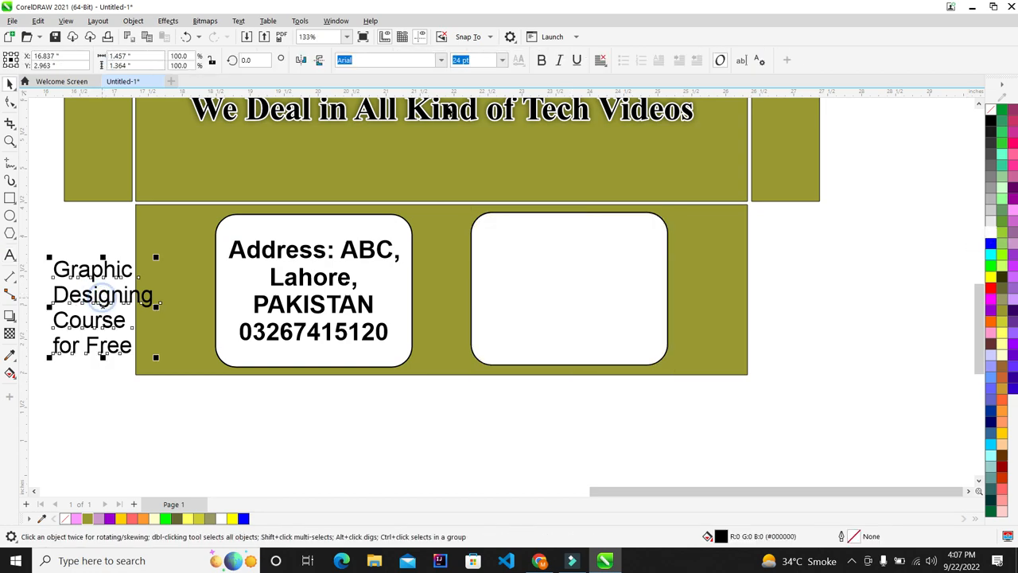
{"action": "left_click", "coordinate": [541, 60]}
{"action": "left_click", "coordinate": [543, 267], "text": "shift"}
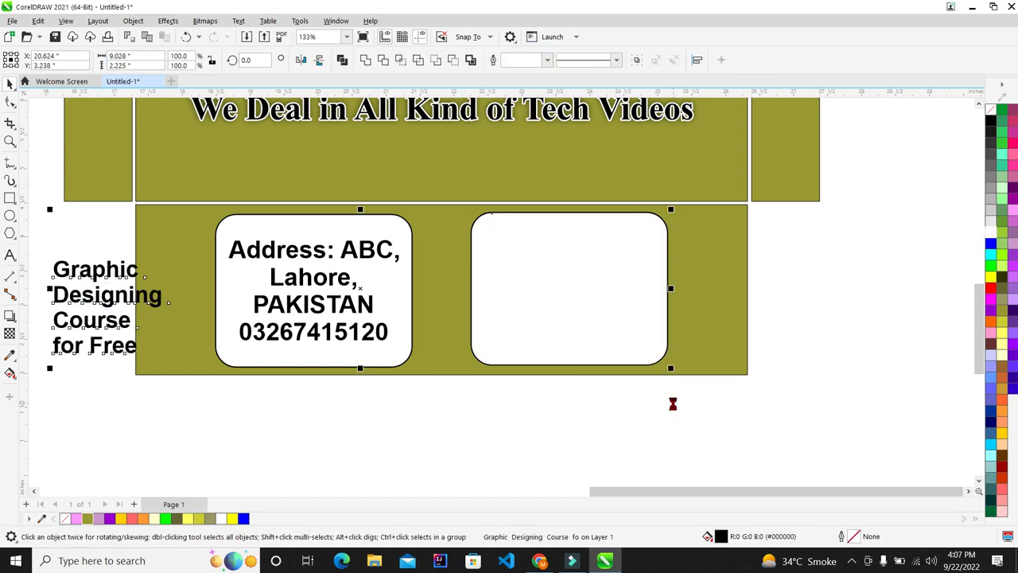
{"action": "key", "text": "c"}
{"action": "key", "text": "e"}
{"action": "left_click", "coordinate": [812, 370]}
Set the course text to 25.924 pt to match the address text size
{"action": "left_click", "coordinate": [584, 273]}
{"action": "scroll", "coordinate": [629, 316], "scroll_direction": "up", "scroll_amount": 1}
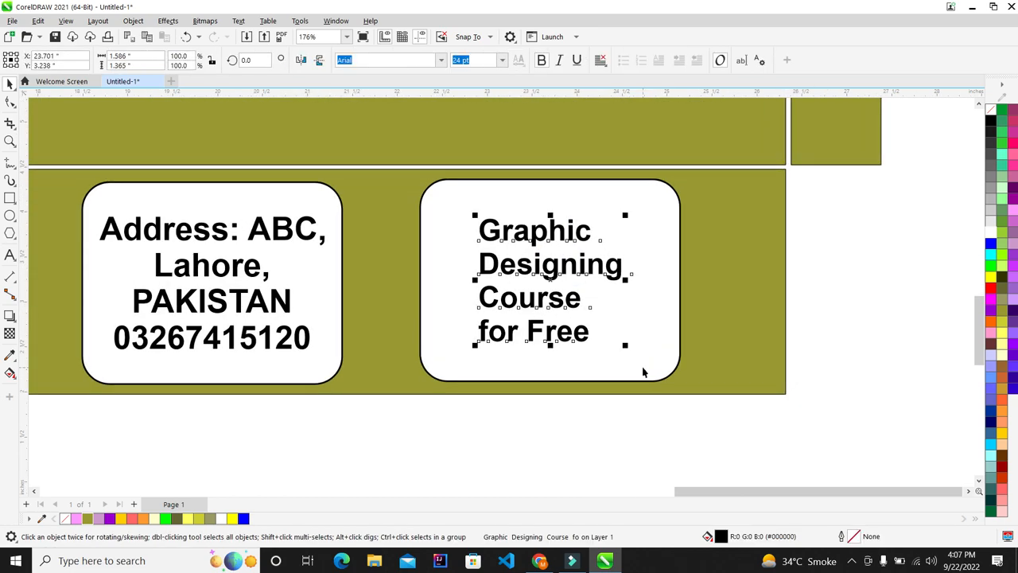
{"action": "left_click_drag", "start_coordinate": [629, 355], "coordinate": [652, 371]}
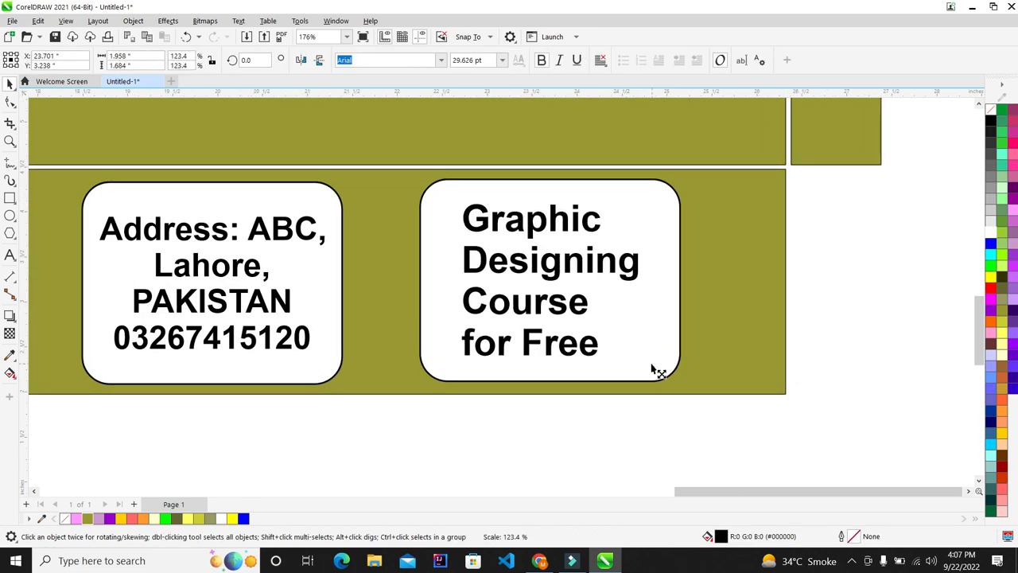
{"action": "left_click", "coordinate": [135, 241]}
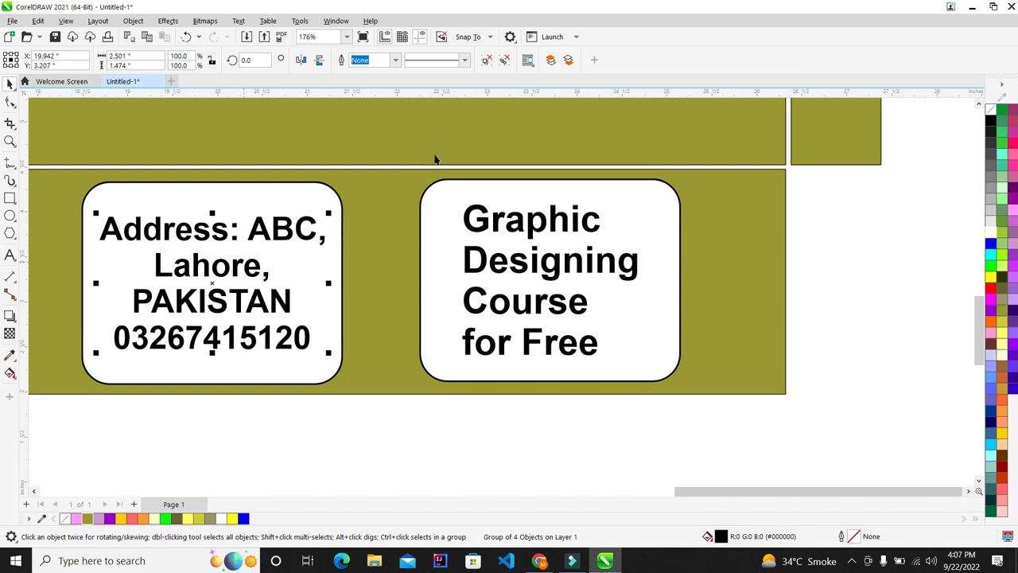
{"action": "left_click", "coordinate": [506, 62]}
{"action": "left_click", "coordinate": [494, 59]}
{"action": "key", "text": "ctrl+c"}
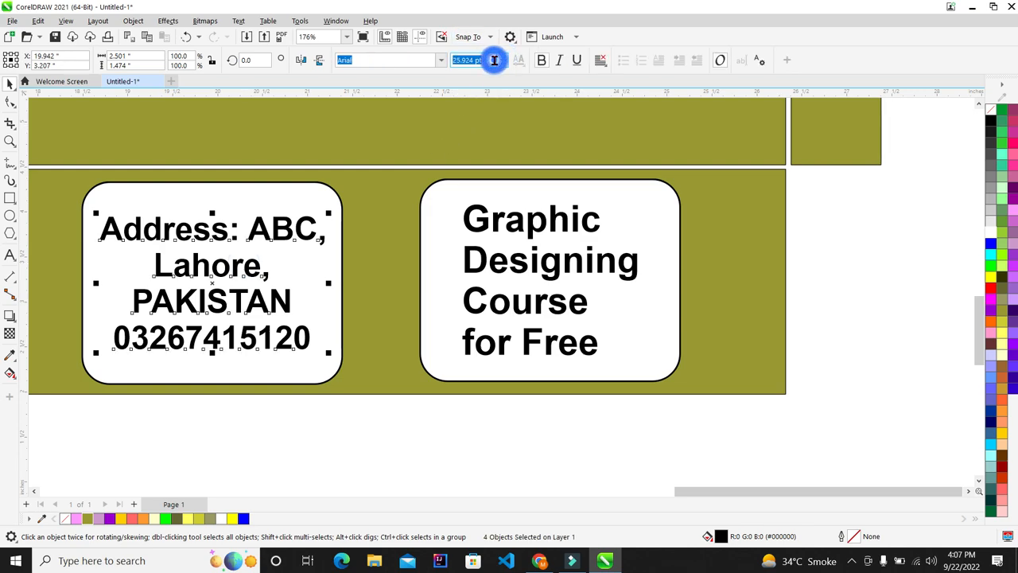
{"action": "left_click", "coordinate": [519, 238]}
{"action": "left_click", "coordinate": [527, 221]}
{"action": "left_click", "coordinate": [486, 61]}
{"action": "key", "text": "ctrl+v"}
{"action": "key", "text": "Return"}
Centre-align and group the four course lines, then centre the group in the right box
{"action": "left_click", "coordinate": [675, 307], "text": "shift"}
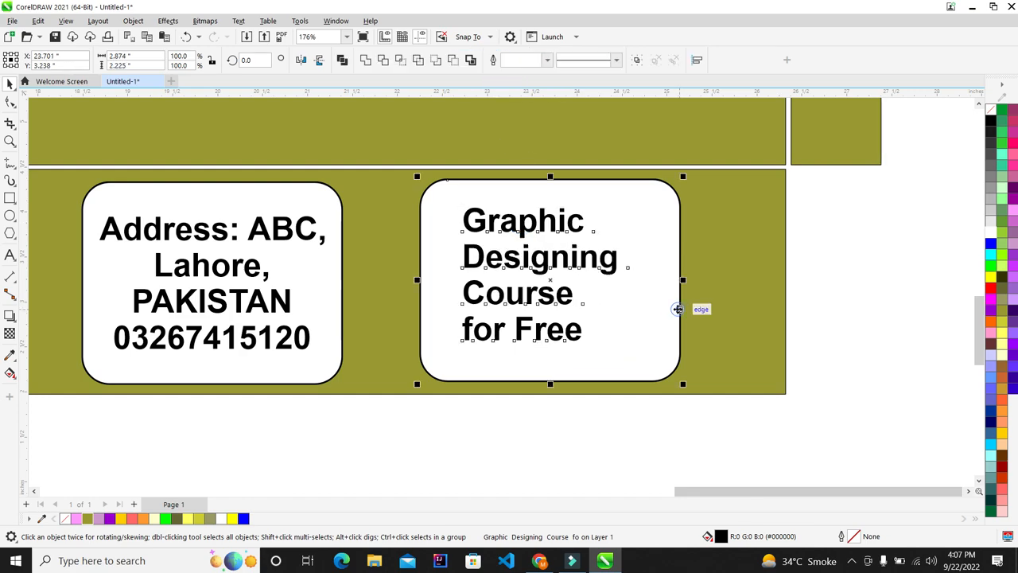
{"action": "key", "text": "c"}
{"action": "key", "text": "e"}
{"action": "left_click", "coordinate": [543, 290]}
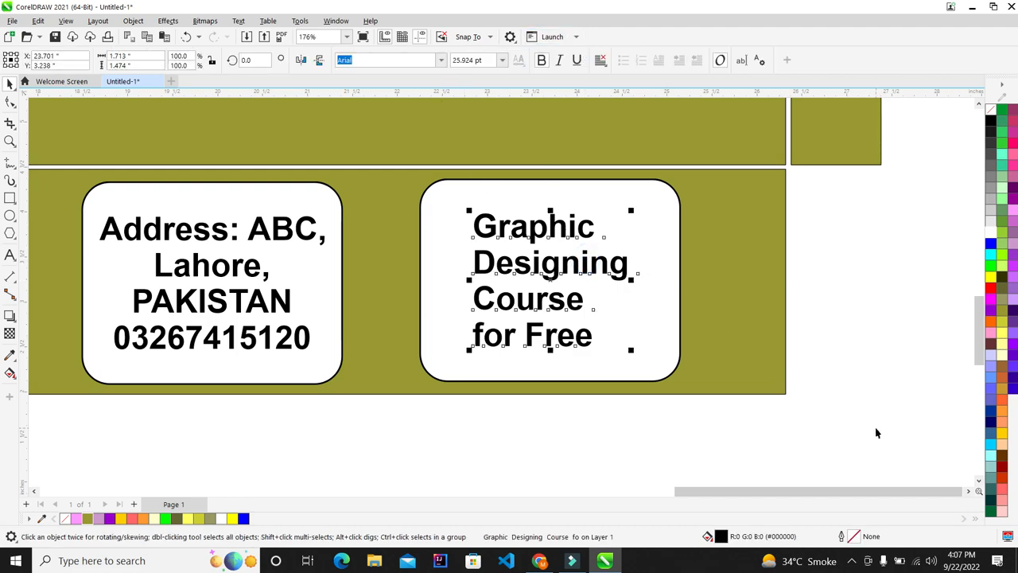
{"action": "left_click_drag", "start_coordinate": [811, 411], "coordinate": [456, 182]}
{"action": "key", "text": "c"}
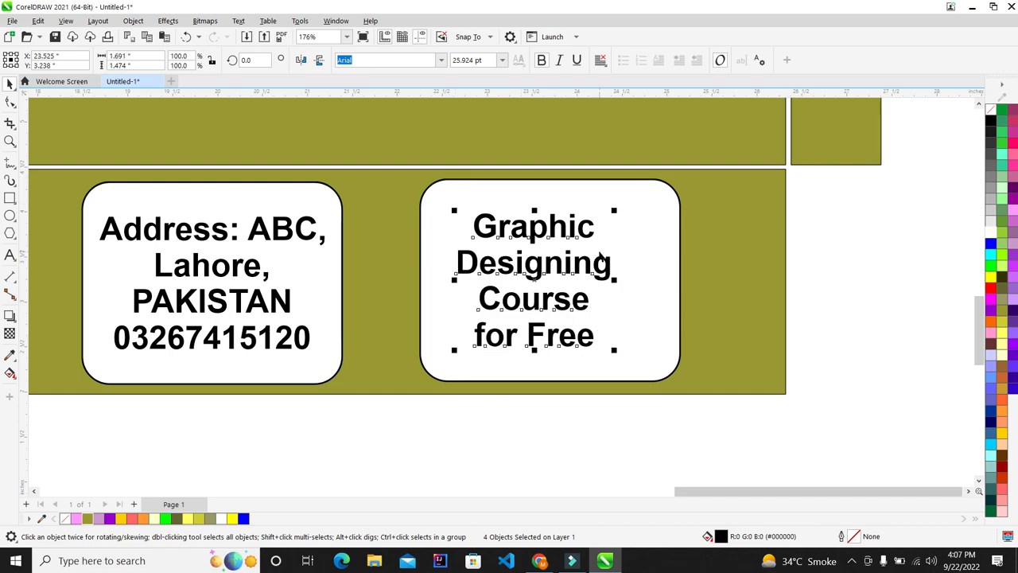
{"action": "key", "text": "ctrl+g"}
{"action": "left_click", "coordinate": [654, 305], "text": "shift"}
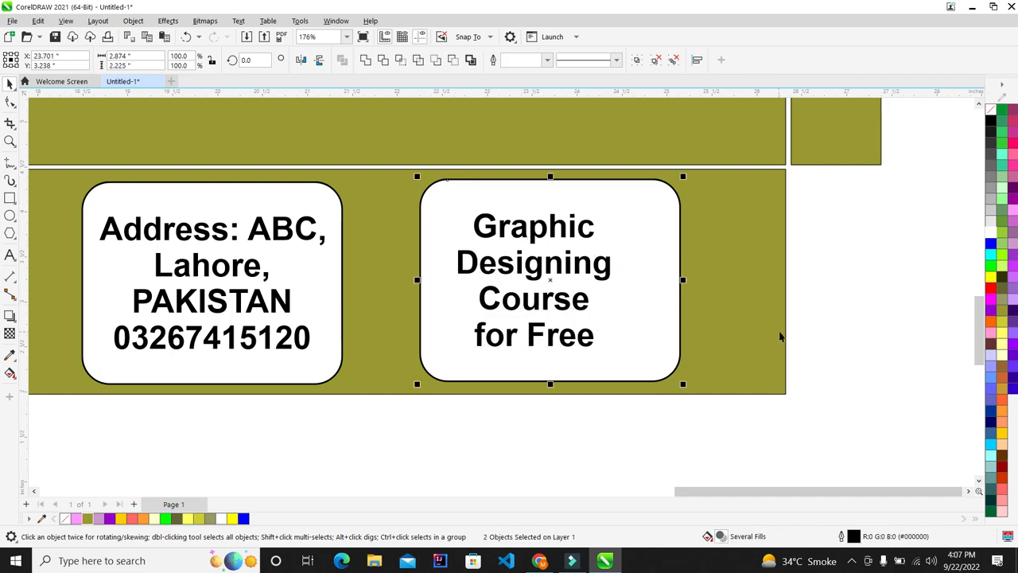
{"action": "key", "text": "c"}
{"action": "left_click", "coordinate": [829, 325]}
{"action": "left_click", "coordinate": [282, 239]}
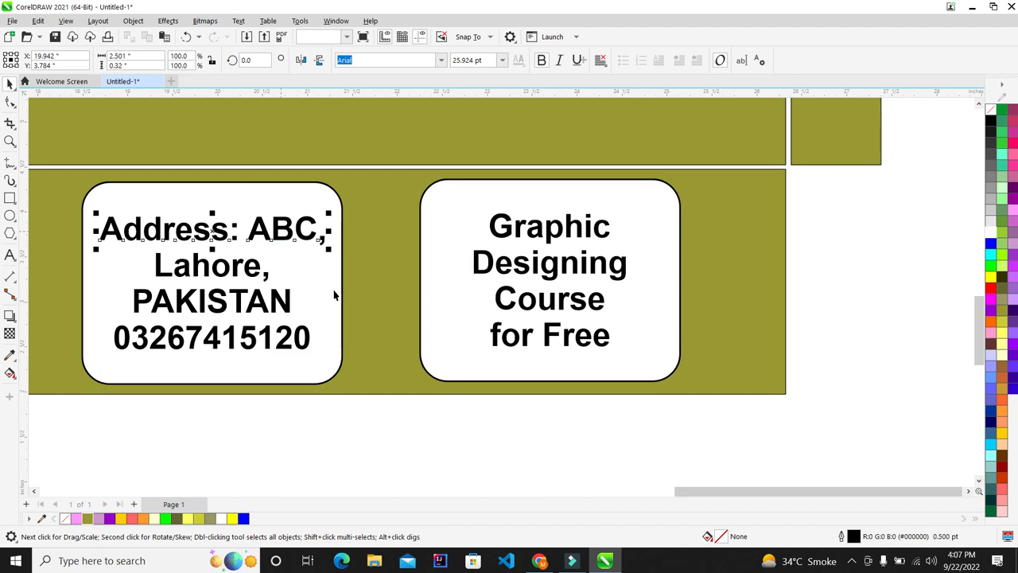
Scale the address text up to about 27.5 pt and enlarge the course text to match
{"action": "left_click_drag", "start_coordinate": [380, 409], "coordinate": [94, 178]}
{"action": "left_click_drag", "start_coordinate": [339, 365], "coordinate": [350, 369]}
{"action": "left_click_drag", "start_coordinate": [704, 412], "coordinate": [446, 152]}
{"action": "left_click_drag", "start_coordinate": [630, 356], "coordinate": [641, 363]}
{"action": "left_click", "coordinate": [643, 435]}
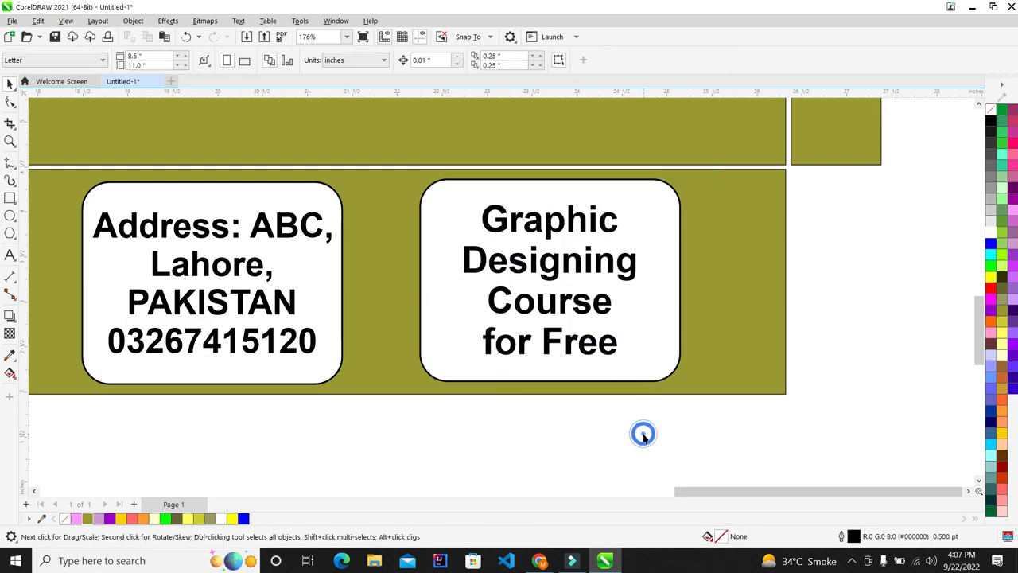
{"action": "key", "text": "F4"}
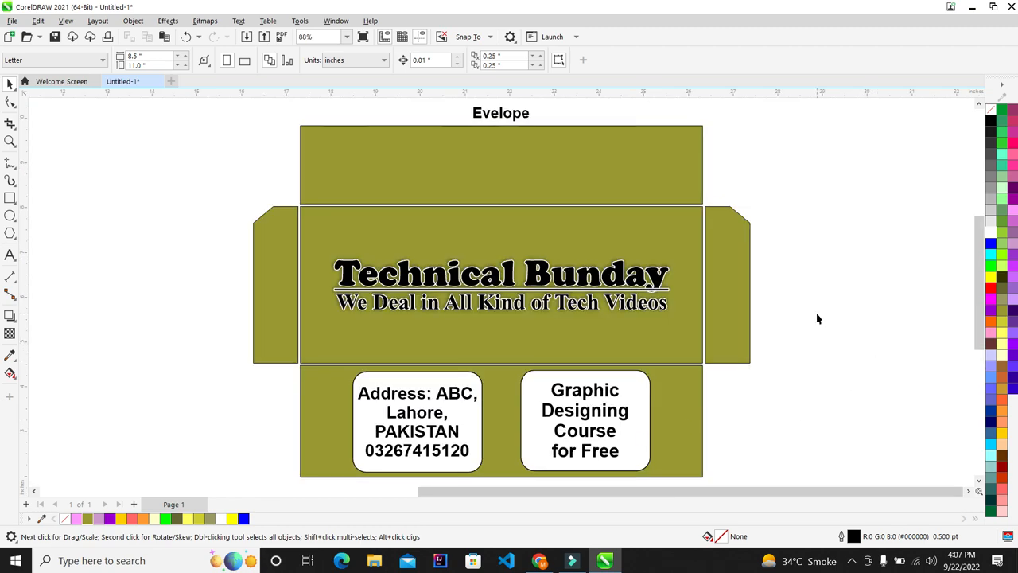
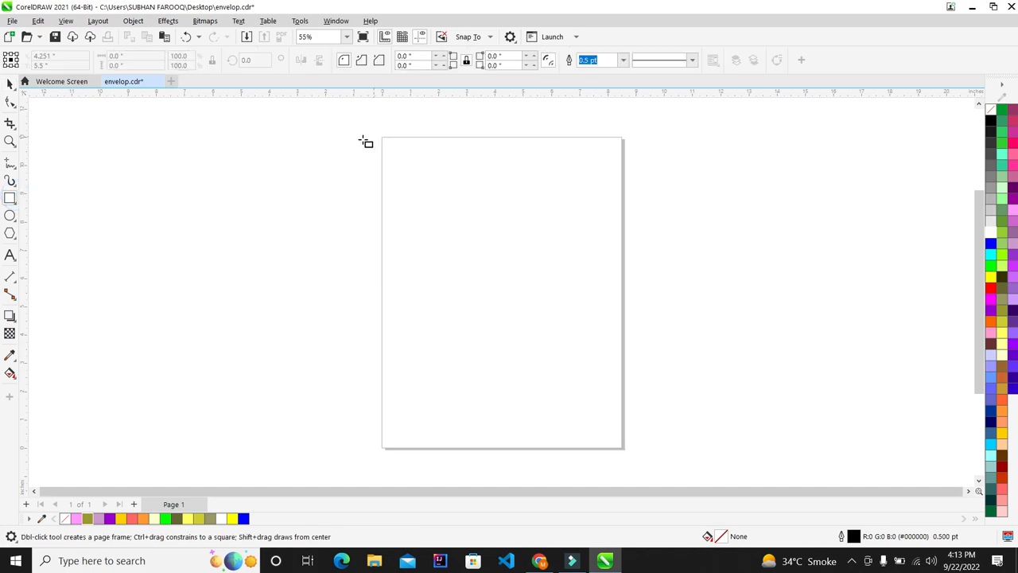
Draw a rectangle on the page and size it to 5 × 7 inches
{"action": "left_click_drag", "start_coordinate": [352, 144], "coordinate": [568, 419]}
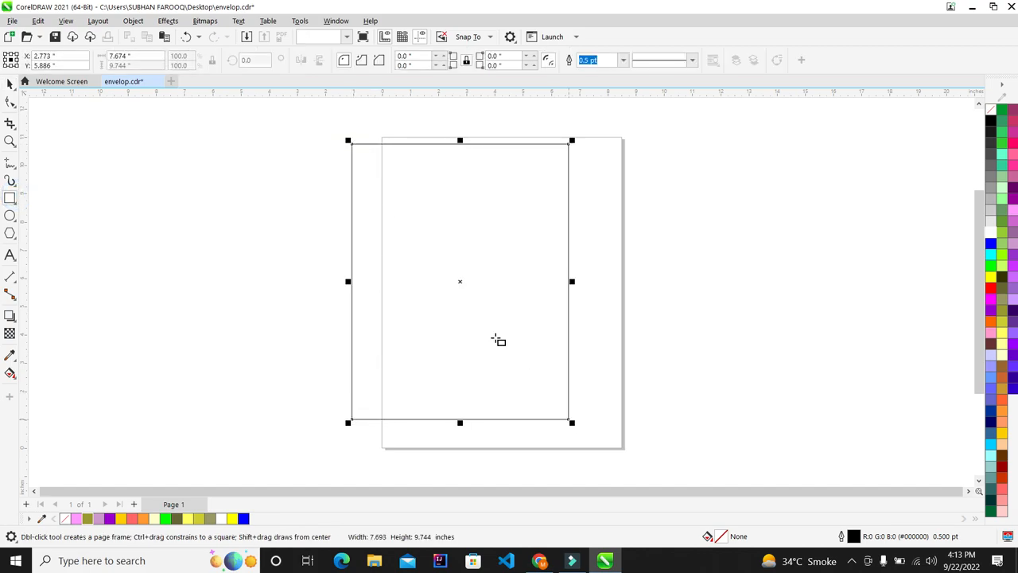
{"action": "left_click", "coordinate": [10, 84]}
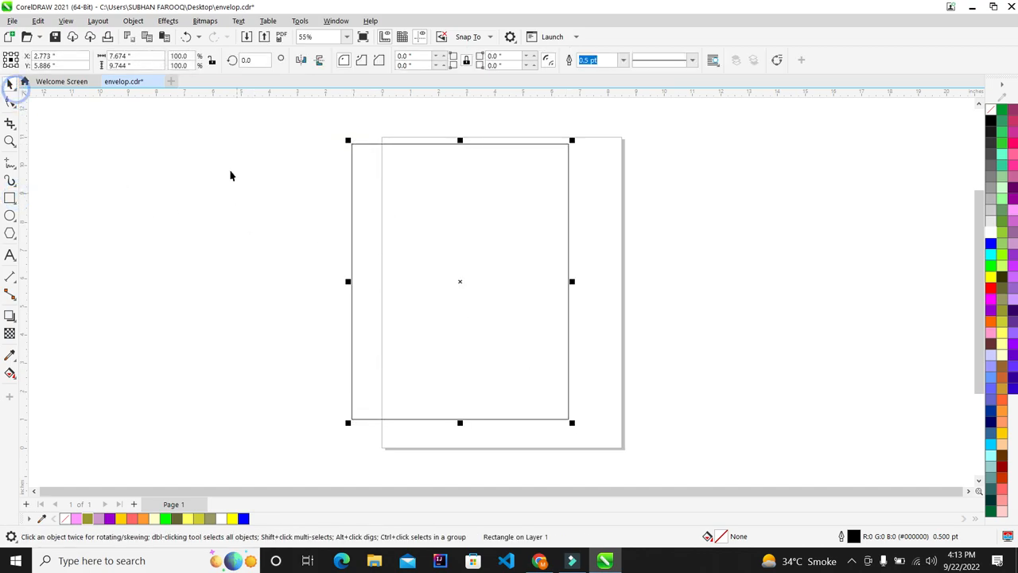
{"action": "left_click", "coordinate": [131, 56]}
{"action": "type", "text": "5"}
{"action": "key", "text": "Tab"}
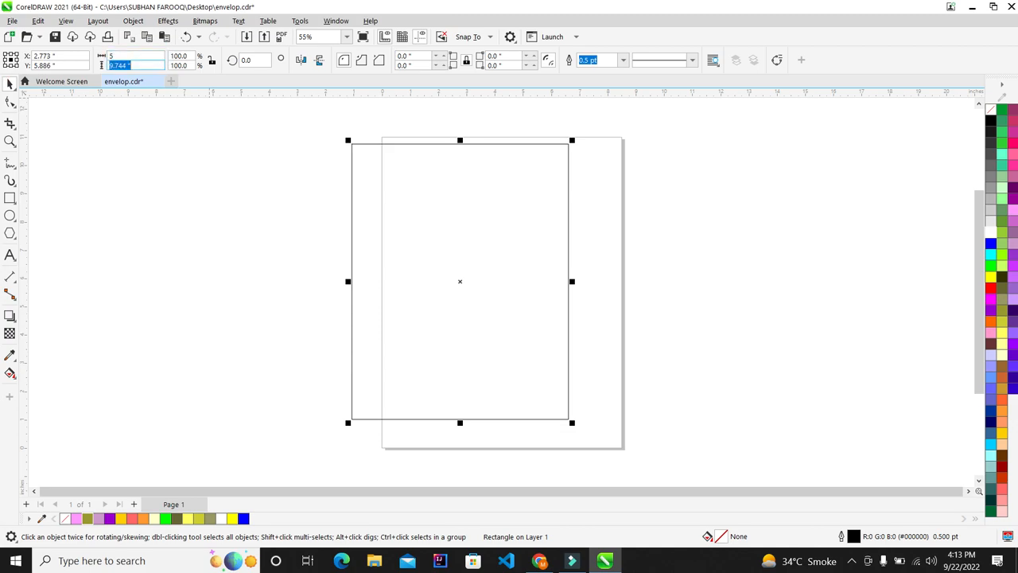
{"action": "type", "text": "7"}
{"action": "key", "text": "Return"}
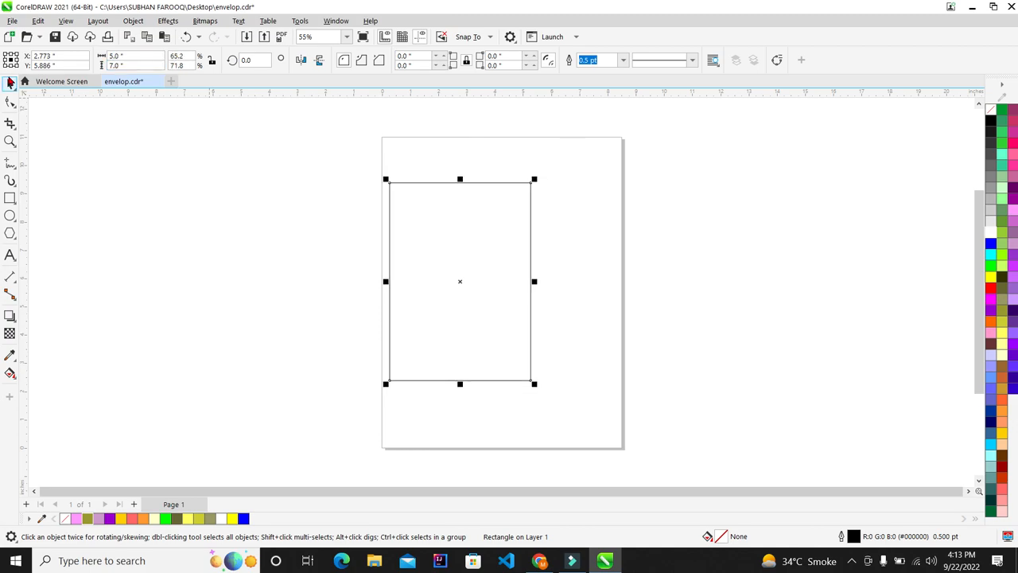
Place a copy of the 5 × 7 rectangle directly to its right
{"action": "left_click", "coordinate": [140, 55]}
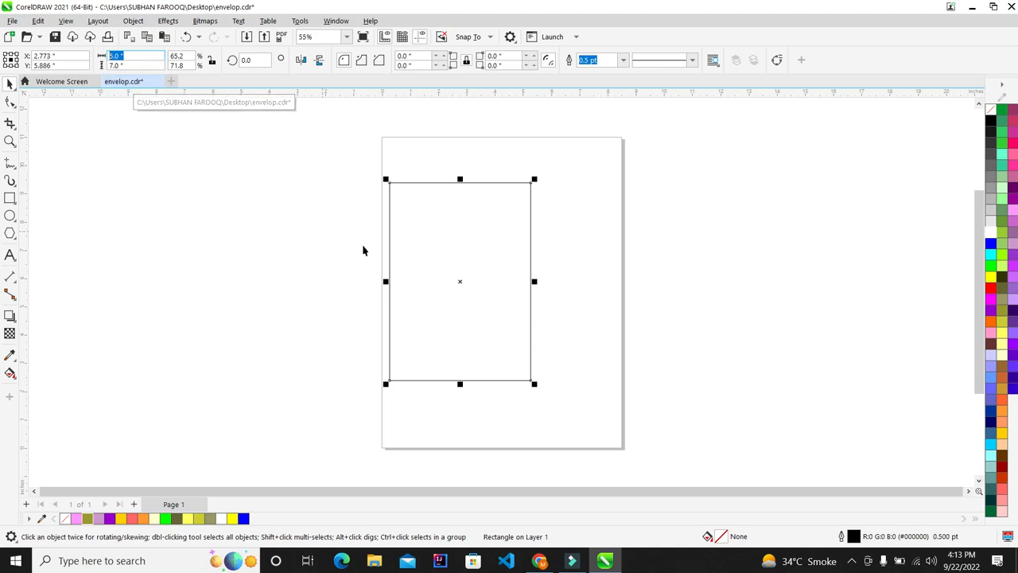
{"action": "scroll", "coordinate": [81, 232], "scroll_direction": "down", "scroll_amount": 2}
{"action": "scroll", "coordinate": [81, 230], "scroll_direction": "down", "scroll_amount": 1}
{"action": "scroll", "coordinate": [322, 255], "scroll_direction": "up", "scroll_amount": 6}
{"action": "scroll", "coordinate": [161, 194], "scroll_direction": "up", "scroll_amount": 1}
{"action": "left_click_drag", "start_coordinate": [193, 189], "coordinate": [382, 200]}
{"action": "left_click", "coordinate": [522, 178]}
{"action": "scroll", "coordinate": [299, 154], "scroll_direction": "down", "scroll_amount": 5}
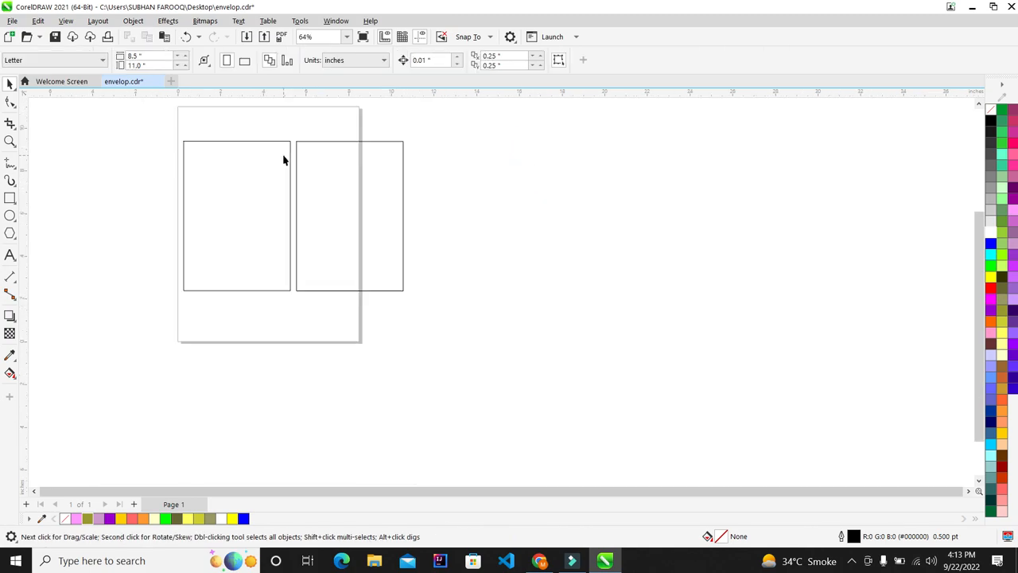
Draw a larger rectangle enclosing both panels
{"action": "scroll", "coordinate": [200, 107], "scroll_direction": "up", "scroll_amount": 1}
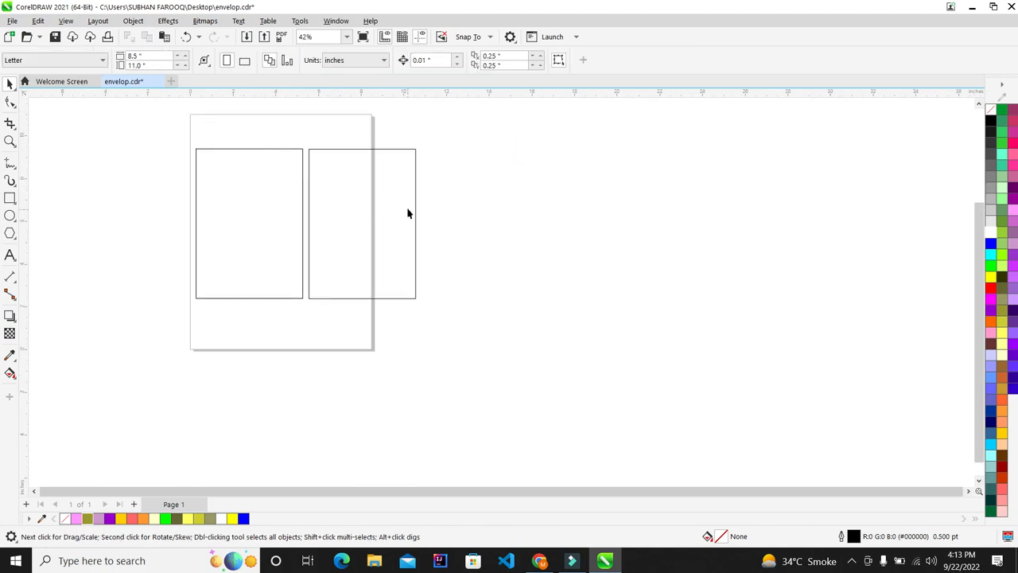
{"action": "scroll", "coordinate": [247, 162], "scroll_direction": "up", "scroll_amount": 3}
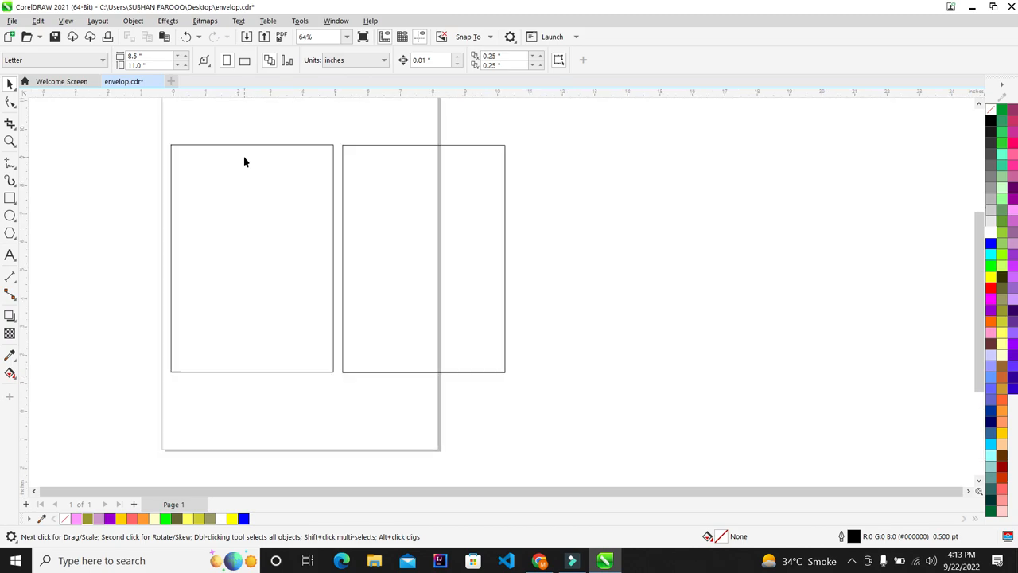
{"action": "left_click", "coordinate": [10, 200]}
{"action": "left_click_drag", "start_coordinate": [145, 131], "coordinate": [518, 387]}
{"action": "left_click_drag", "start_coordinate": [145, 257], "coordinate": [154, 265]}
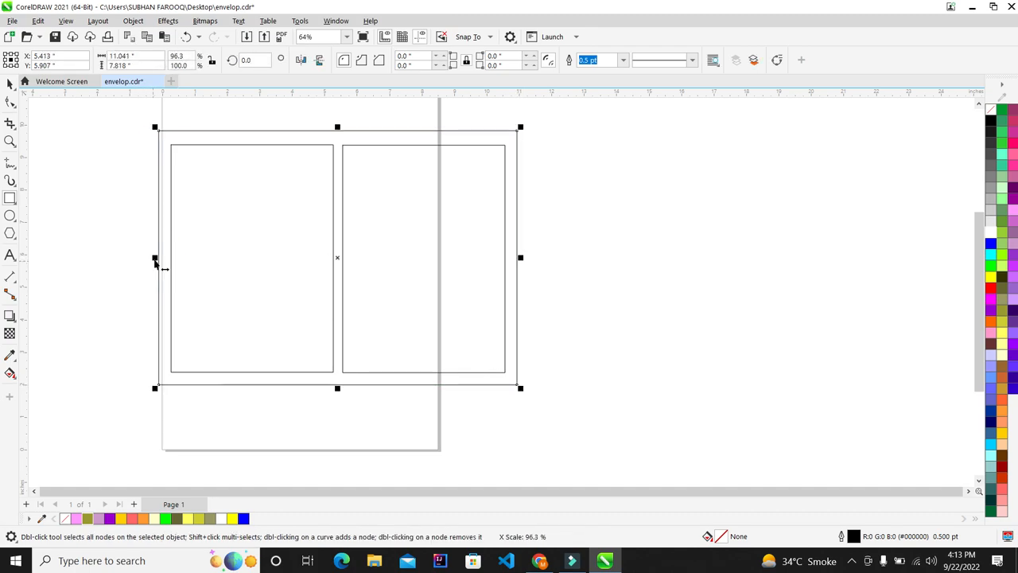
Fill the outer rectangle light grey and send it behind the panels
{"action": "left_click", "coordinate": [9, 83]}
{"action": "scroll", "coordinate": [171, 230], "scroll_direction": "up", "scroll_amount": 1}
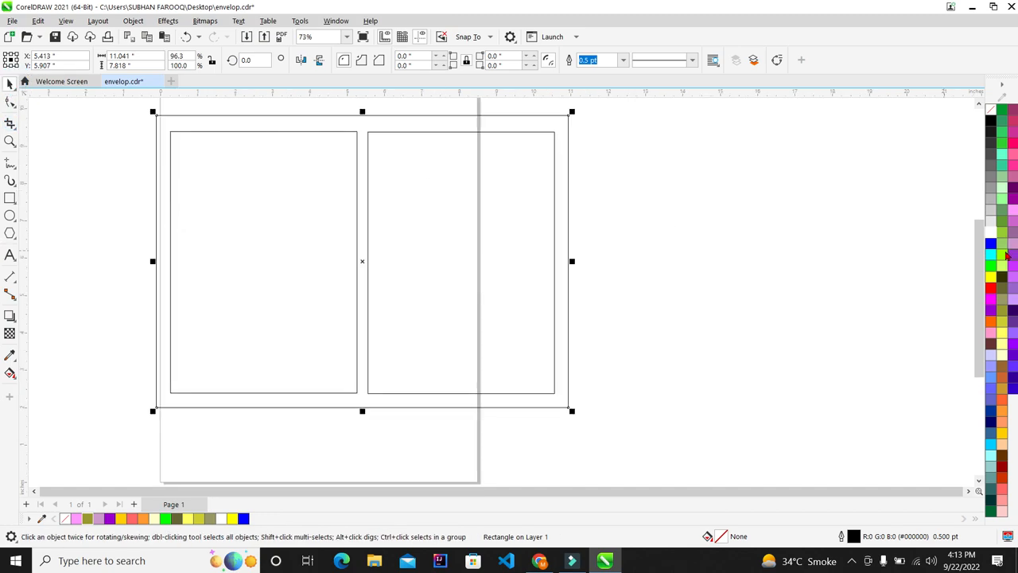
{"action": "left_click", "coordinate": [991, 223]}
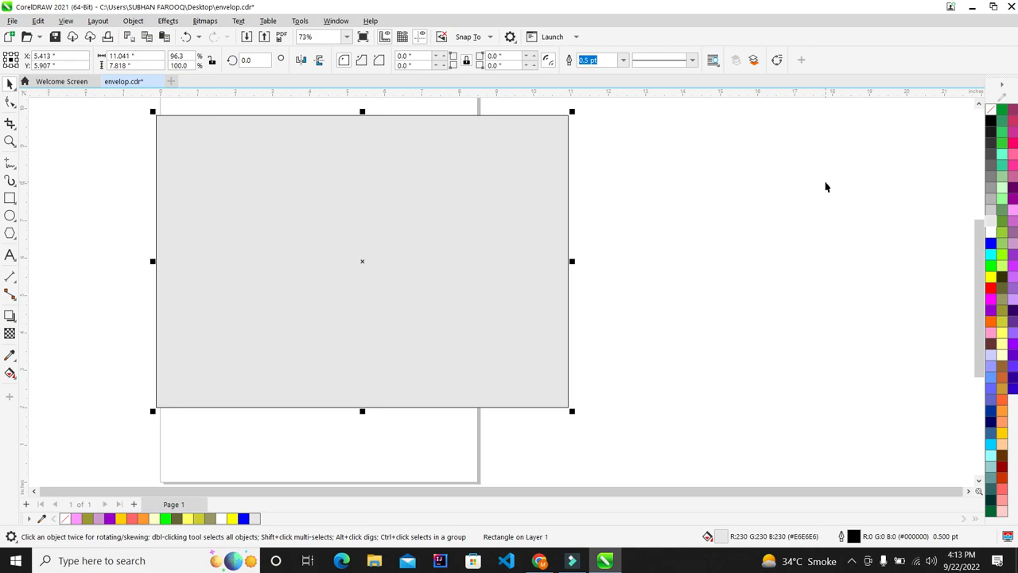
{"action": "key", "text": "shift+Page_Down"}
{"action": "left_click", "coordinate": [684, 195]}
Group the two inner panels and add the outer frame to the selection
{"action": "scroll", "coordinate": [352, 199], "scroll_direction": "down", "scroll_amount": 2}
{"action": "scroll", "coordinate": [342, 195], "scroll_direction": "up", "scroll_amount": 1}
{"action": "left_click_drag", "start_coordinate": [576, 127], "coordinate": [224, 396]}
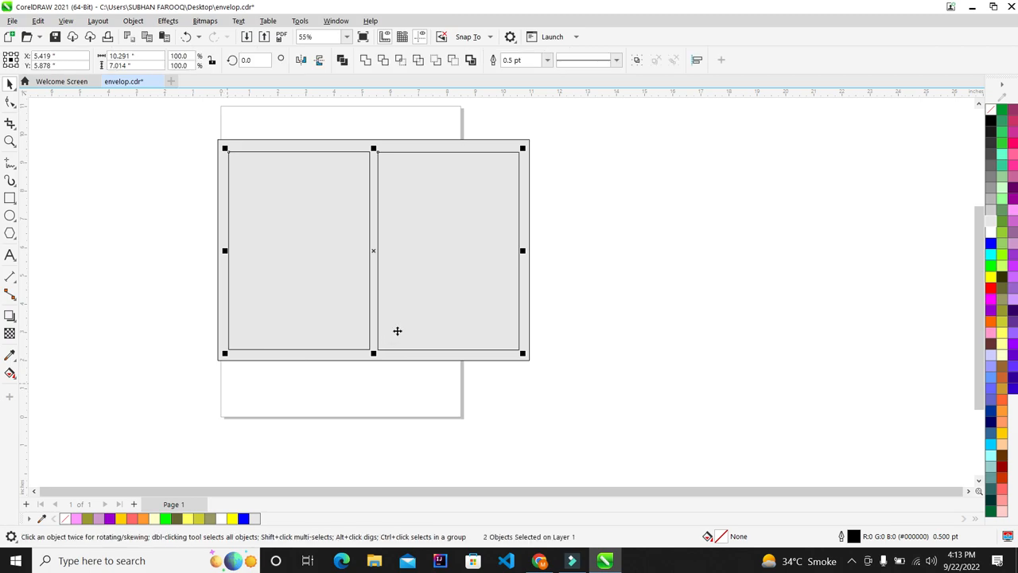
{"action": "key", "text": "ctrl+g"}
{"action": "left_click", "coordinate": [528, 314], "text": "shift"}
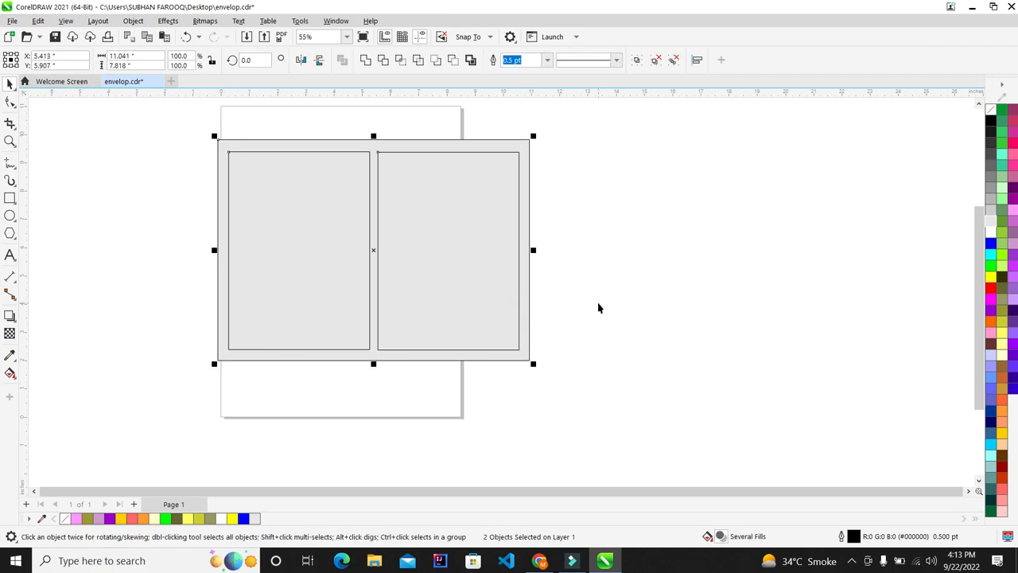
Ungroup the two panels and fill them white
{"action": "left_click", "coordinate": [591, 295]}
{"action": "left_click", "coordinate": [493, 291]}
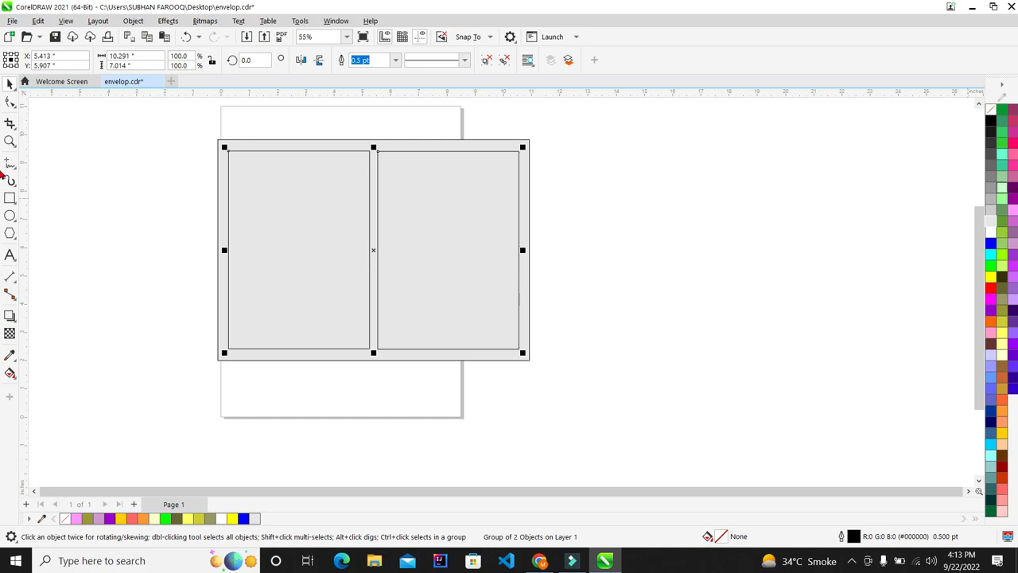
{"action": "left_click", "coordinate": [499, 59]}
{"action": "left_click", "coordinate": [991, 232]}
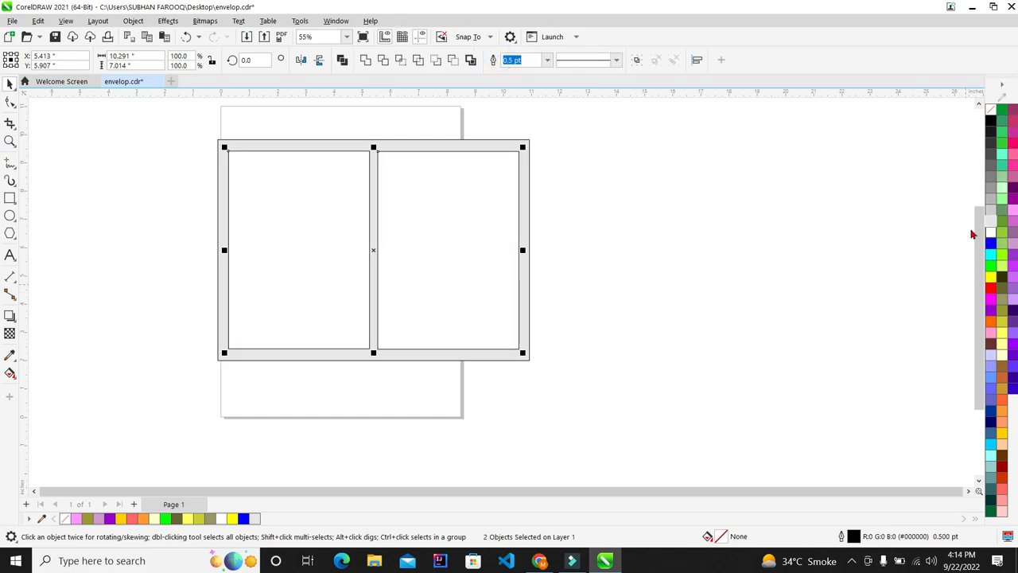
{"action": "scroll", "coordinate": [334, 199], "scroll_direction": "up", "scroll_amount": 2}
{"action": "scroll", "coordinate": [350, 206], "scroll_direction": "down", "scroll_amount": 3}
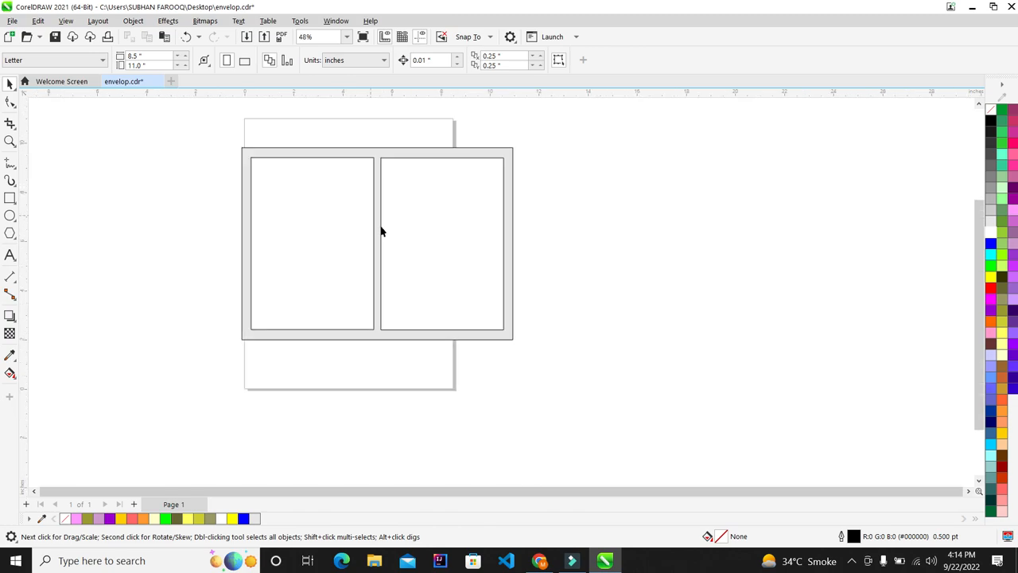
{"action": "scroll", "coordinate": [389, 207], "scroll_direction": "up", "scroll_amount": 1}
{"action": "scroll", "coordinate": [424, 160], "scroll_direction": "up", "scroll_amount": 1}
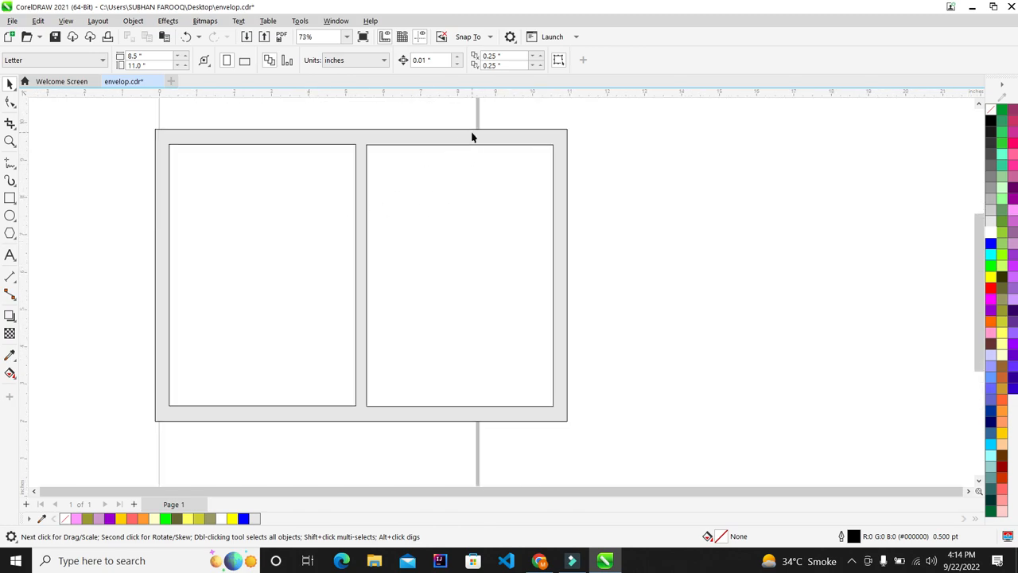
Change the outer frame's fill to #CCCCCC grey
{"action": "left_click", "coordinate": [472, 138]}
{"action": "left_click", "coordinate": [991, 210]}
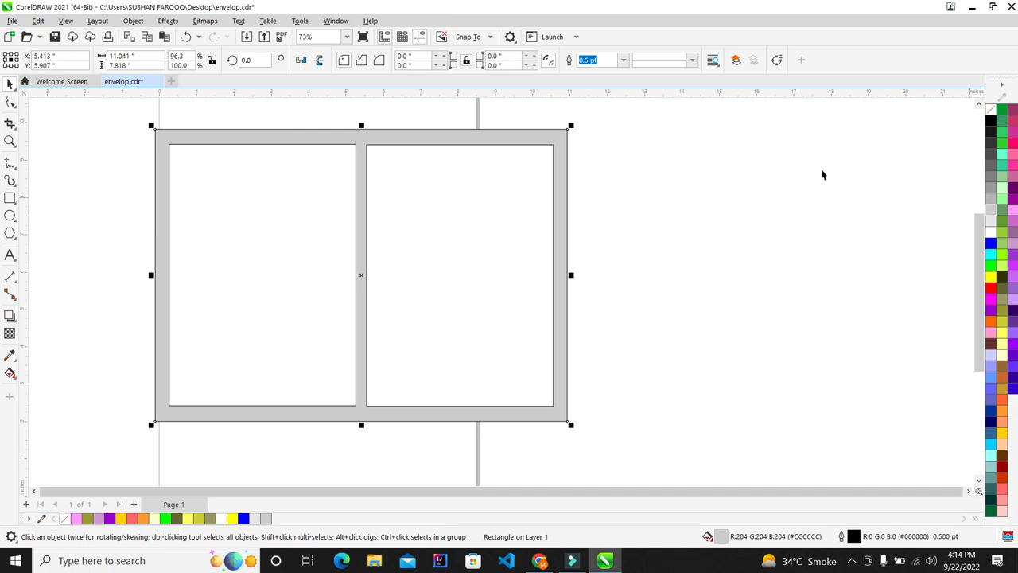
{"action": "left_click", "coordinate": [743, 165]}
{"action": "scroll", "coordinate": [326, 177], "scroll_direction": "up", "scroll_amount": 1}
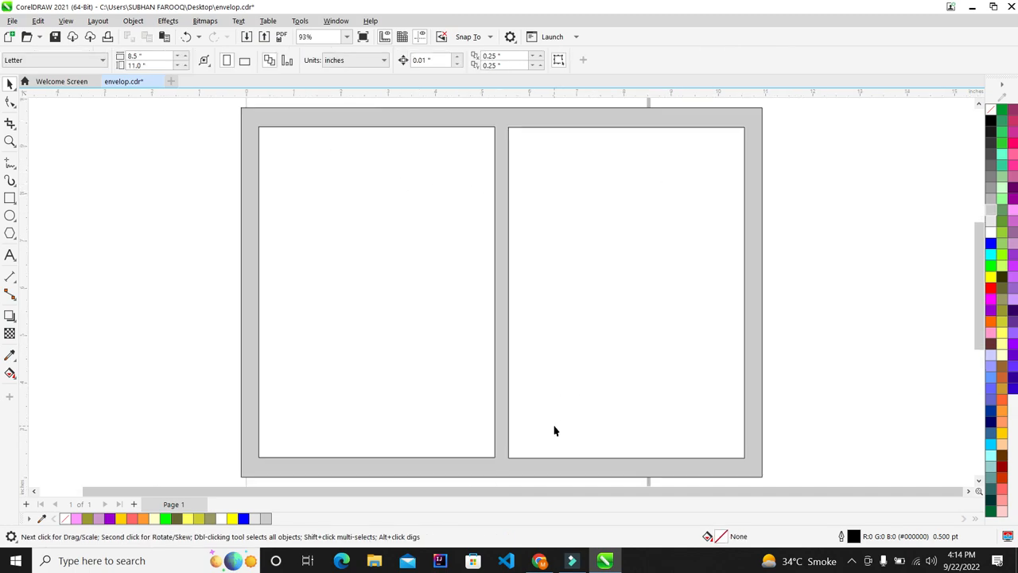
Adjust the frame's top edge, then select the left white panel
{"action": "left_click", "coordinate": [758, 145]}
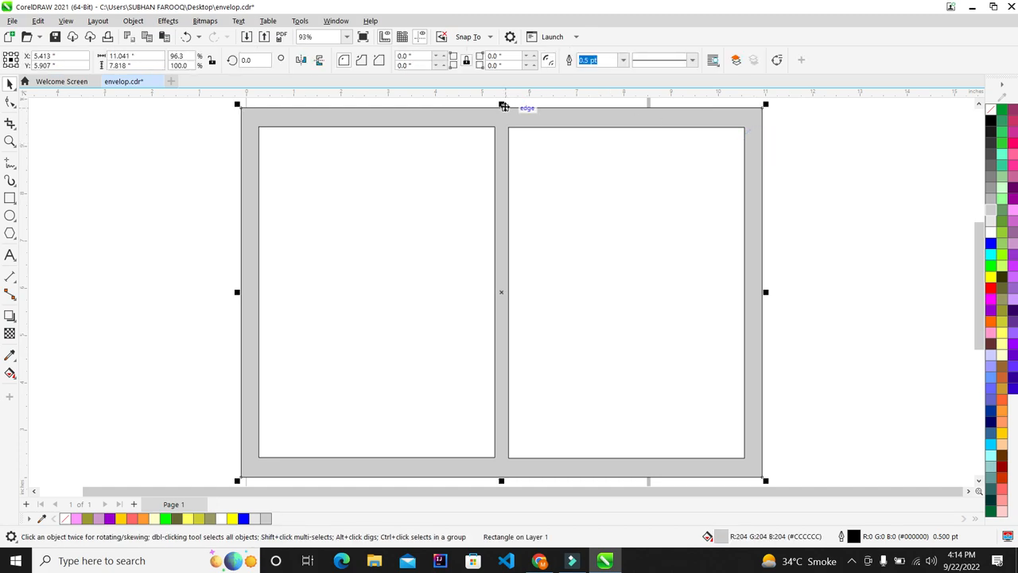
{"action": "left_click_drag", "start_coordinate": [502, 108], "coordinate": [504, 110]}
{"action": "left_click", "coordinate": [844, 195]}
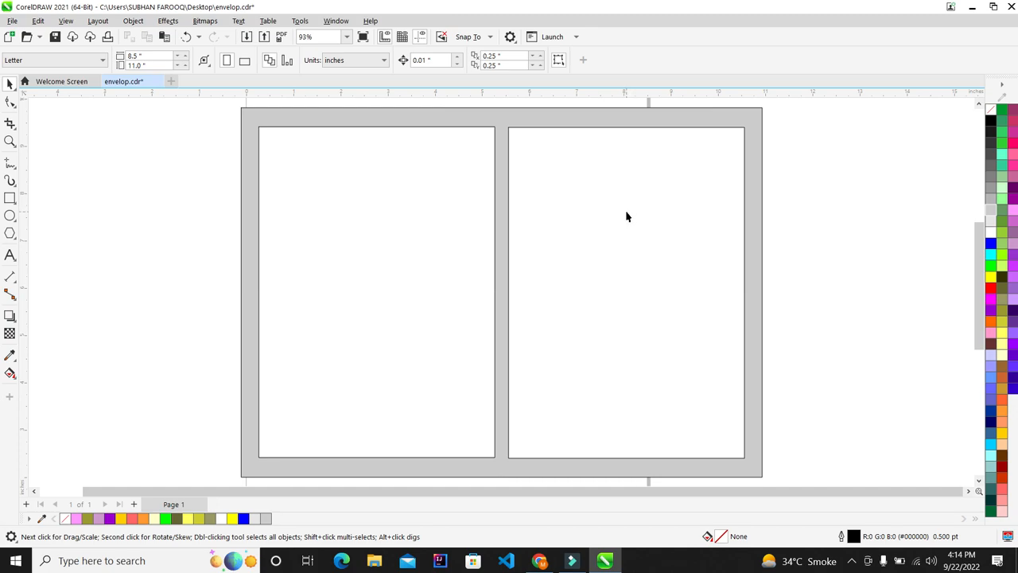
{"action": "left_click", "coordinate": [432, 224]}
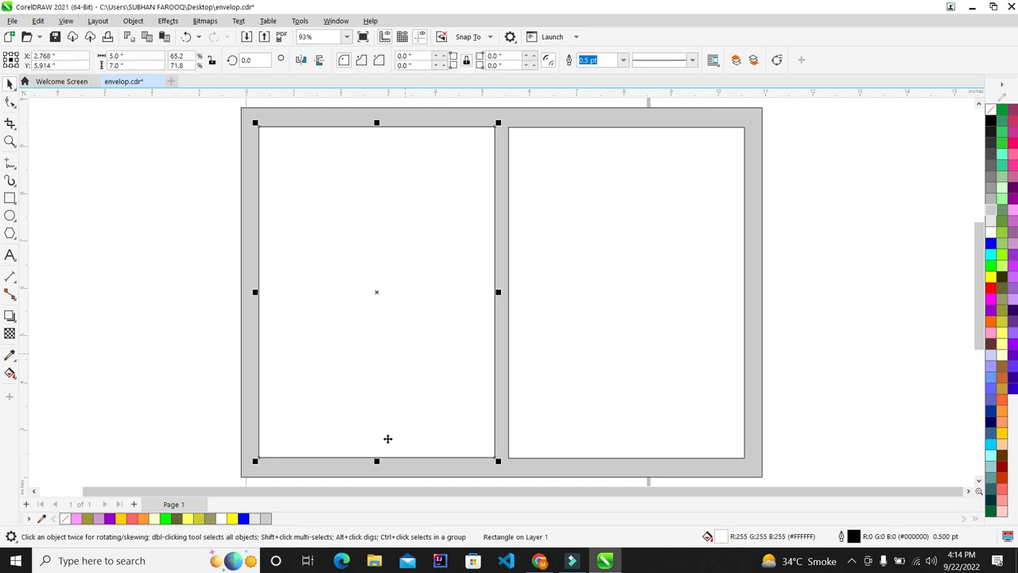
Make an unfilled 5" × 3.009" copy across the top of the left panel for the flap
{"action": "left_click_drag", "start_coordinate": [378, 466], "coordinate": [389, 280]}
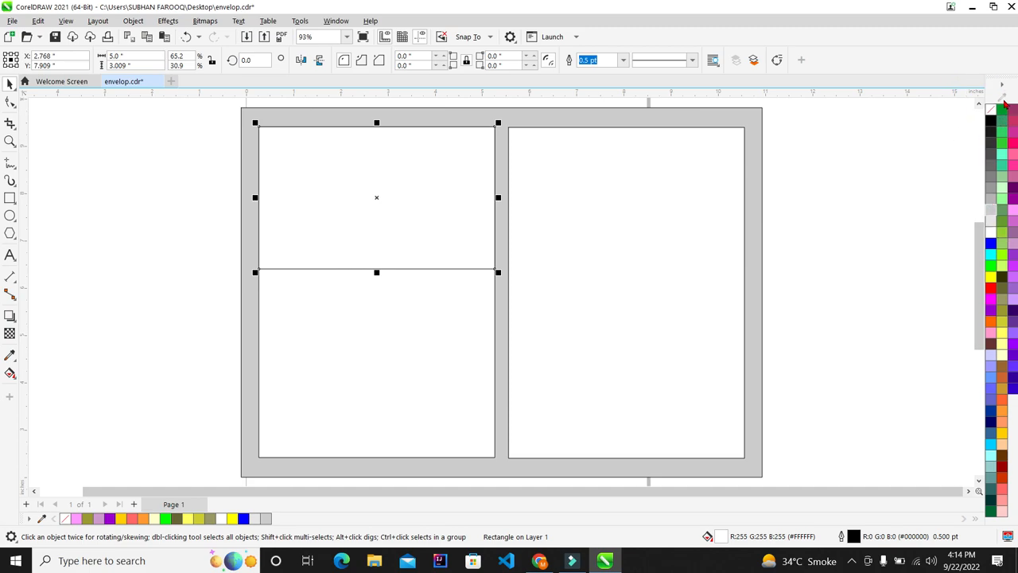
{"action": "left_click", "coordinate": [992, 115]}
{"action": "scroll", "coordinate": [295, 171], "scroll_direction": "up", "scroll_amount": 1}
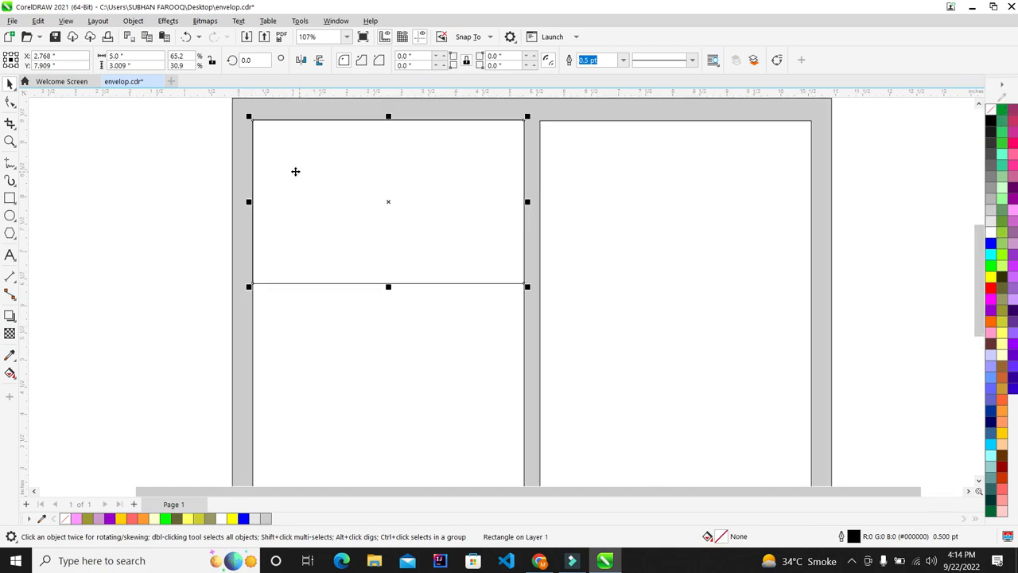
{"action": "scroll", "coordinate": [405, 110], "scroll_direction": "up", "scroll_amount": 1}
{"action": "left_click", "coordinate": [9, 103]}
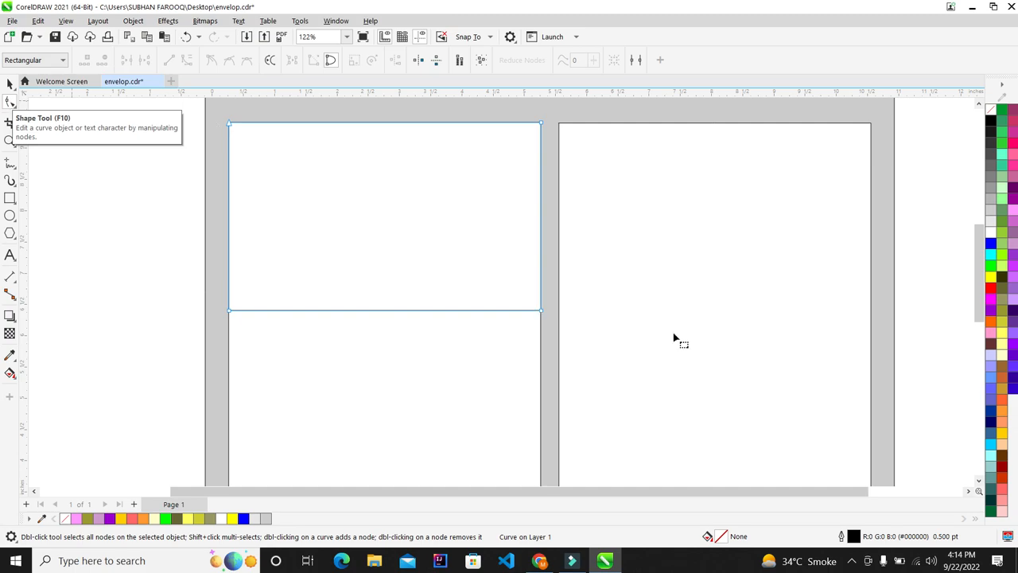
{"action": "left_click_drag", "start_coordinate": [657, 246], "coordinate": [465, 373]}
{"action": "key", "text": "Up"}
{"action": "key", "text": "Up"}
{"action": "key", "text": "Up"}
{"action": "key", "text": "Up"}
{"action": "key", "text": "Up"}
{"action": "key", "text": "Up"}
{"action": "key", "text": "Up"}
{"action": "key", "text": "Up"}
{"action": "key", "text": "Up"}
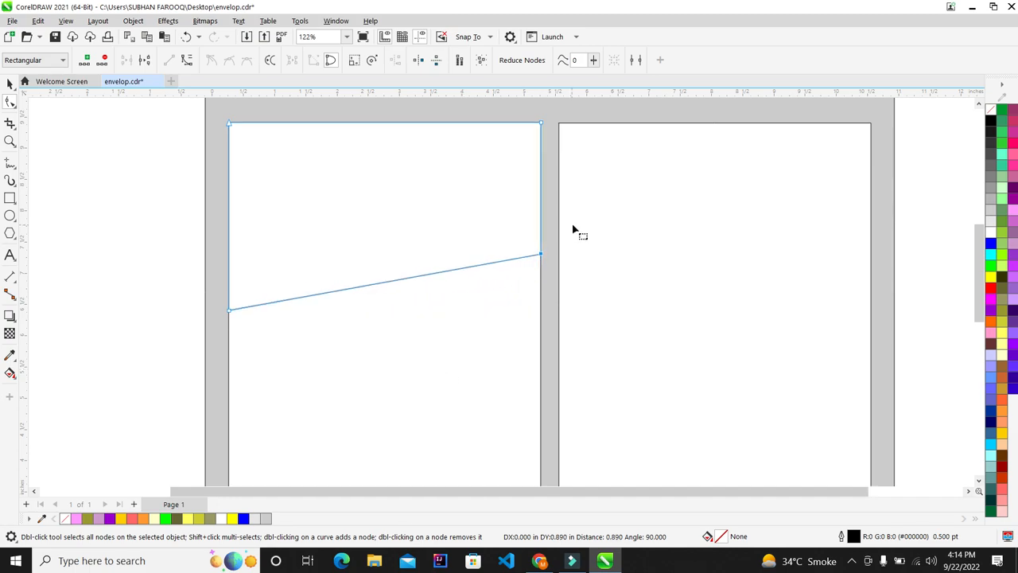
{"action": "key", "text": "Up"}
{"action": "key", "text": "Up"}
{"action": "left_click_drag", "start_coordinate": [193, 280], "coordinate": [303, 362]}
{"action": "key", "text": "Down"}
{"action": "key", "text": "Down"}
{"action": "key", "text": "Down"}
{"action": "key", "text": "Down"}
{"action": "key", "text": "Down"}
{"action": "key", "text": "Down"}
{"action": "key", "text": "Down"}
{"action": "key", "text": "Down"}
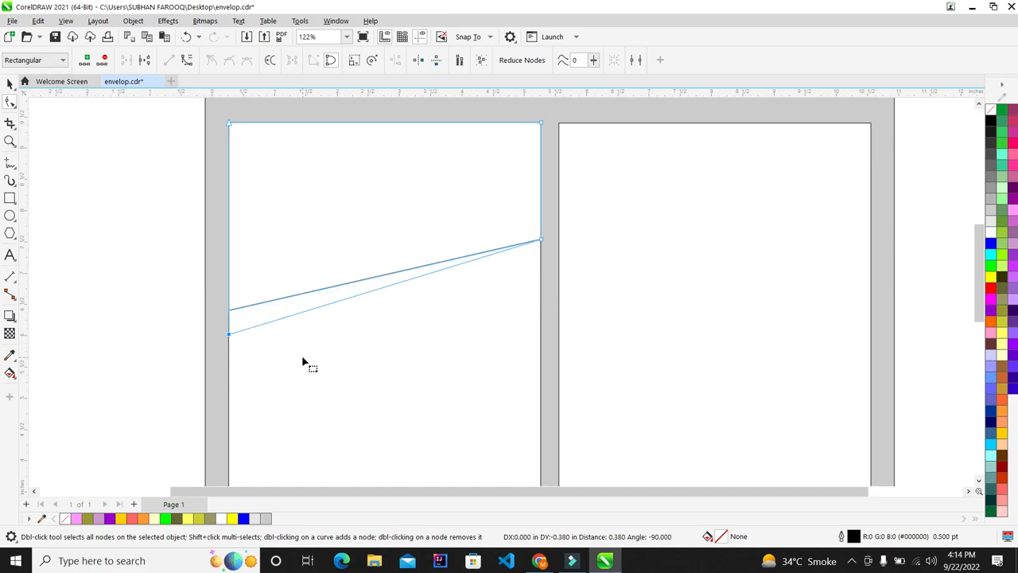
{"action": "key", "text": "Down"}
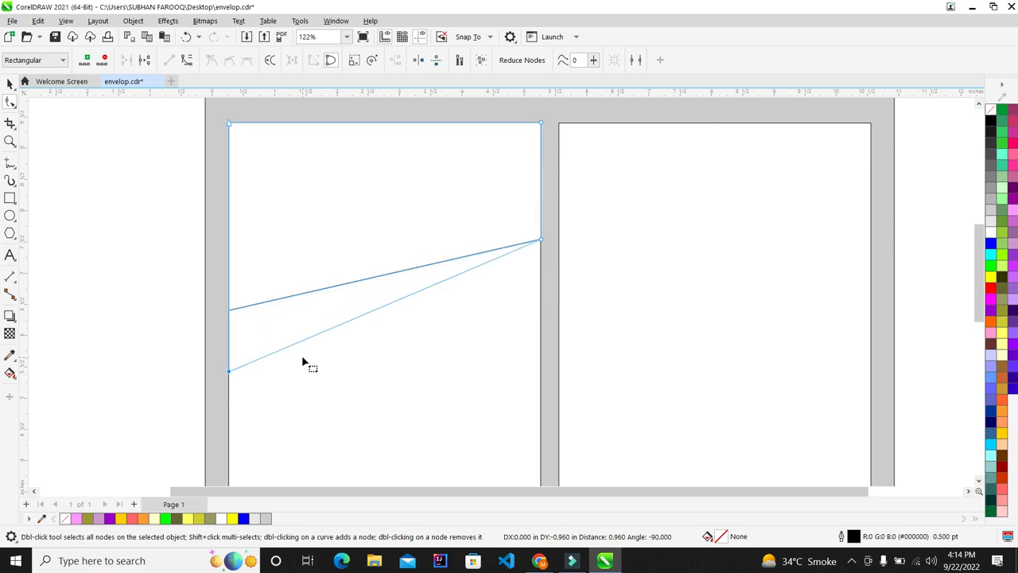
{"action": "scroll", "coordinate": [305, 361], "scroll_direction": "down", "scroll_amount": 3}
{"action": "scroll", "coordinate": [316, 420], "scroll_direction": "up", "scroll_amount": 2}
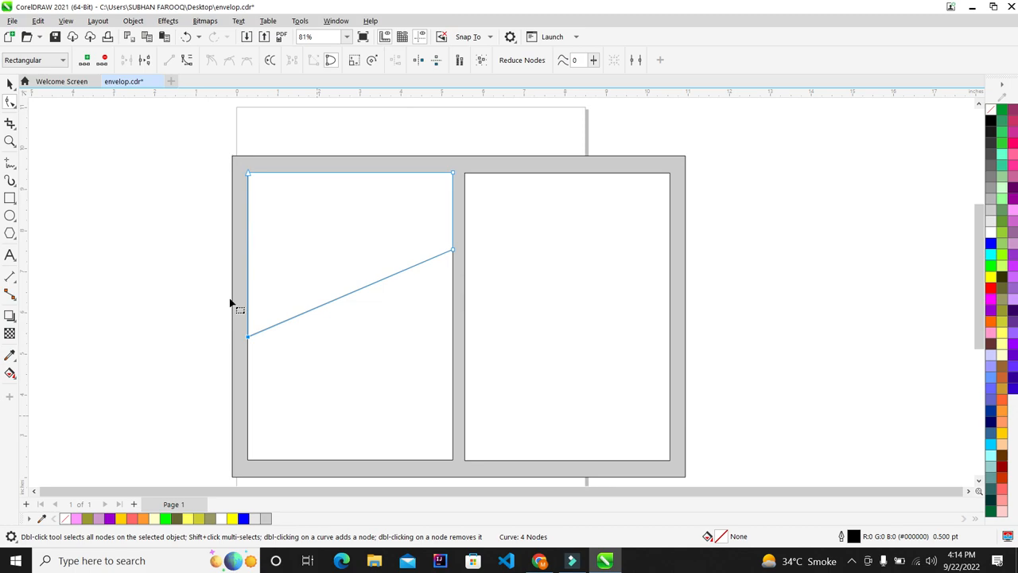
{"action": "key", "text": "Up"}
{"action": "key", "text": "Up"}
{"action": "key", "text": "Up"}
{"action": "key", "text": "Up"}
{"action": "key", "text": "Up"}
{"action": "key", "text": "Up"}
{"action": "key", "text": "Up"}
{"action": "key", "text": "Up"}
{"action": "key", "text": "Up"}
{"action": "key", "text": "Up"}
{"action": "key", "text": "Up"}
{"action": "key", "text": "Up"}
{"action": "key", "text": "Up"}
{"action": "key", "text": "Up"}
{"action": "key", "text": "Up"}
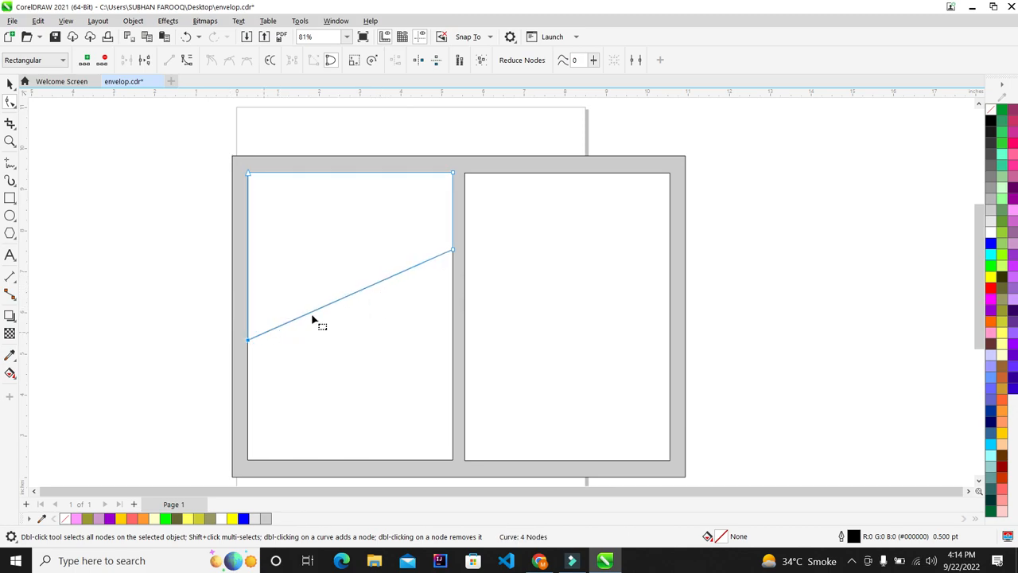
{"action": "key", "text": "Down"}
{"action": "key", "text": "Down"}
{"action": "key", "text": "Down"}
{"action": "key", "text": "Down"}
{"action": "key", "text": "Down"}
{"action": "left_click", "coordinate": [358, 294]}
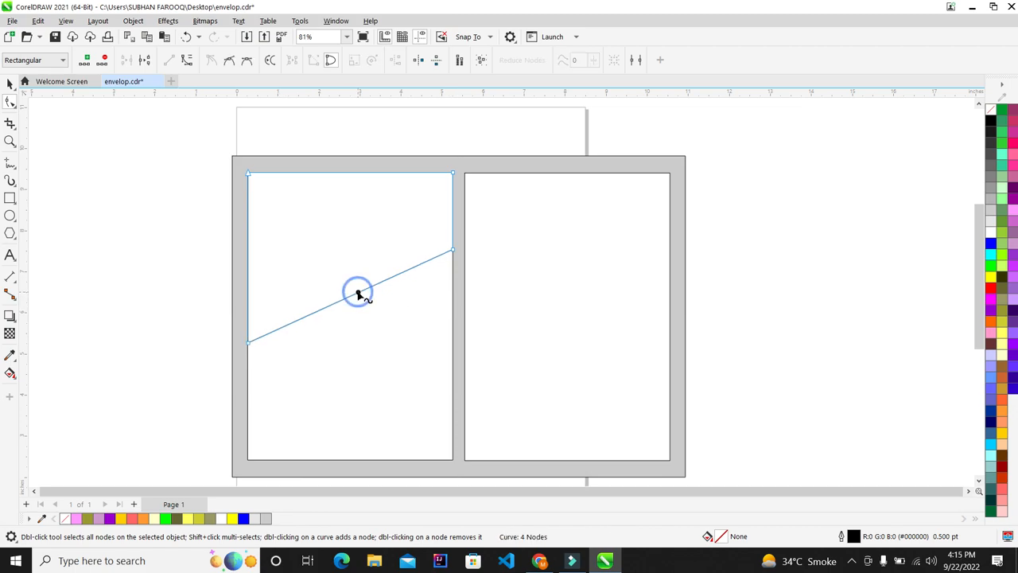
{"action": "right_click", "coordinate": [358, 295]}
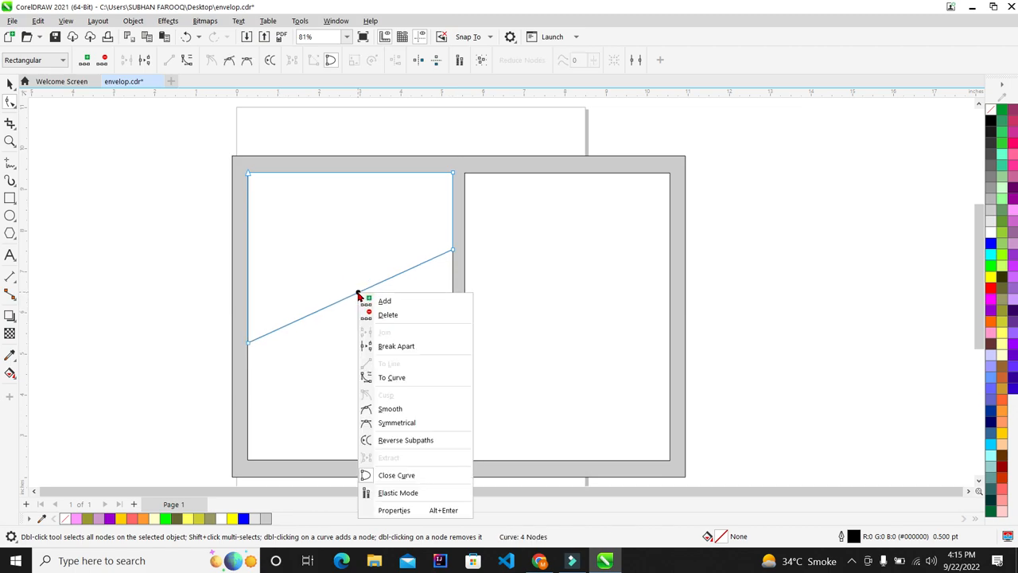
{"action": "left_click", "coordinate": [385, 380]}
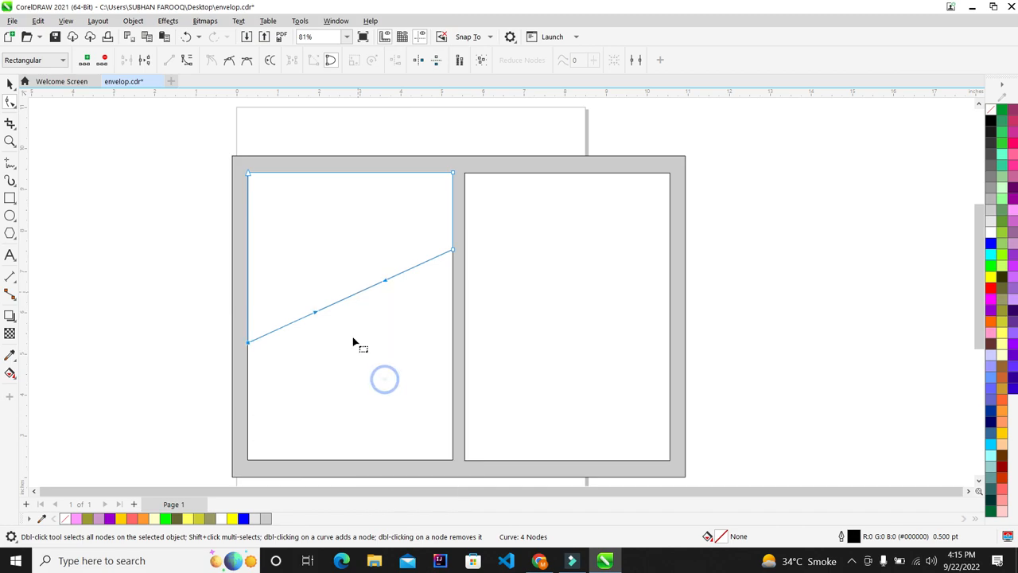
{"action": "left_click_drag", "start_coordinate": [316, 313], "coordinate": [339, 416]}
{"action": "left_click", "coordinate": [9, 83]}
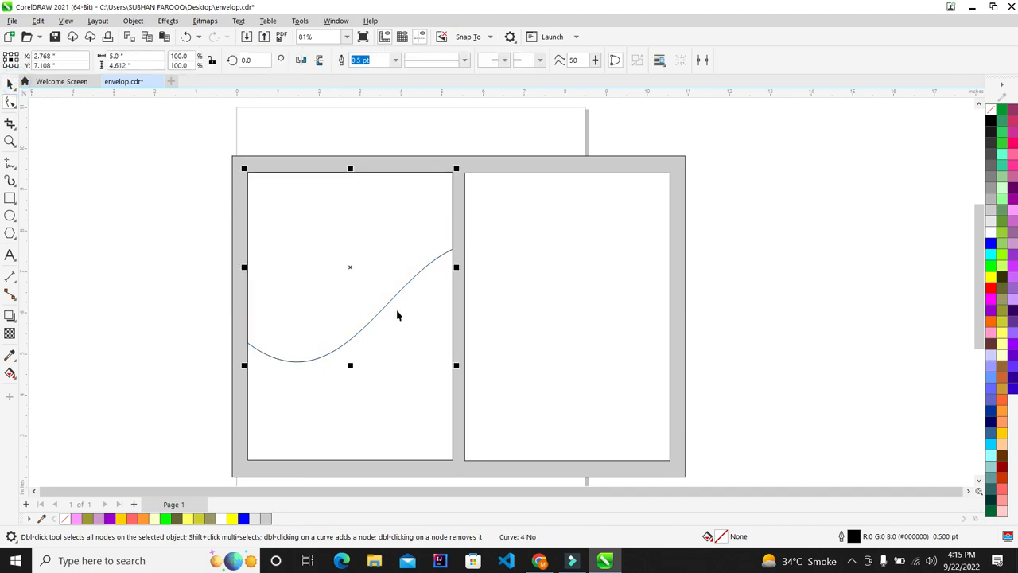
{"action": "key", "text": "ctrl+z"}
{"action": "key", "text": "ctrl+z"}
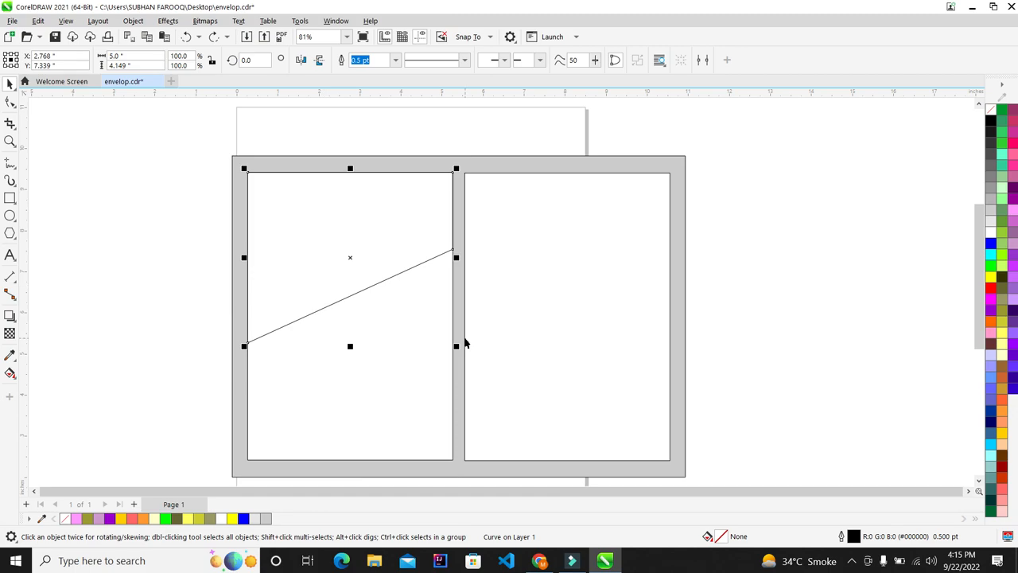
{"action": "scroll", "coordinate": [369, 297], "scroll_direction": "up", "scroll_amount": 1}
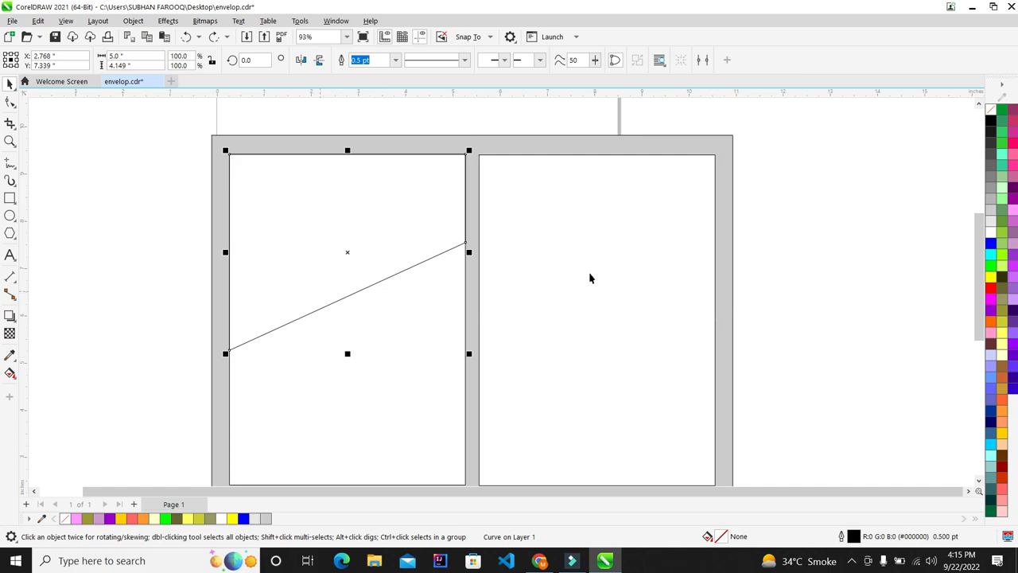
Delete the diagonal line from the left panel
{"action": "left_click", "coordinate": [852, 560]}
{"action": "left_click", "coordinate": [845, 509]}
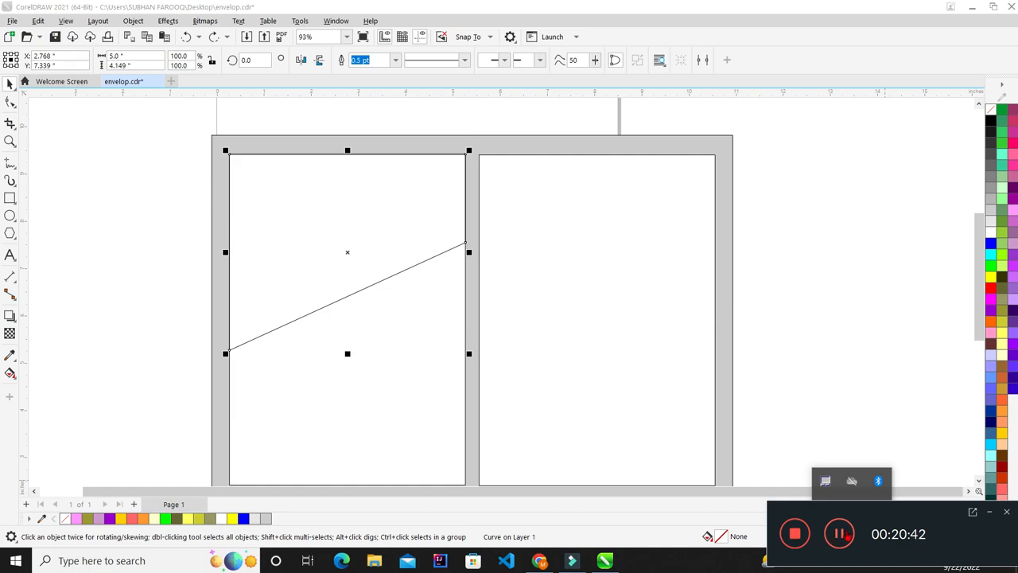
{"action": "scroll", "coordinate": [787, 451], "scroll_direction": "up", "scroll_amount": 1}
{"action": "scroll", "coordinate": [295, 220], "scroll_direction": "down", "scroll_amount": 3}
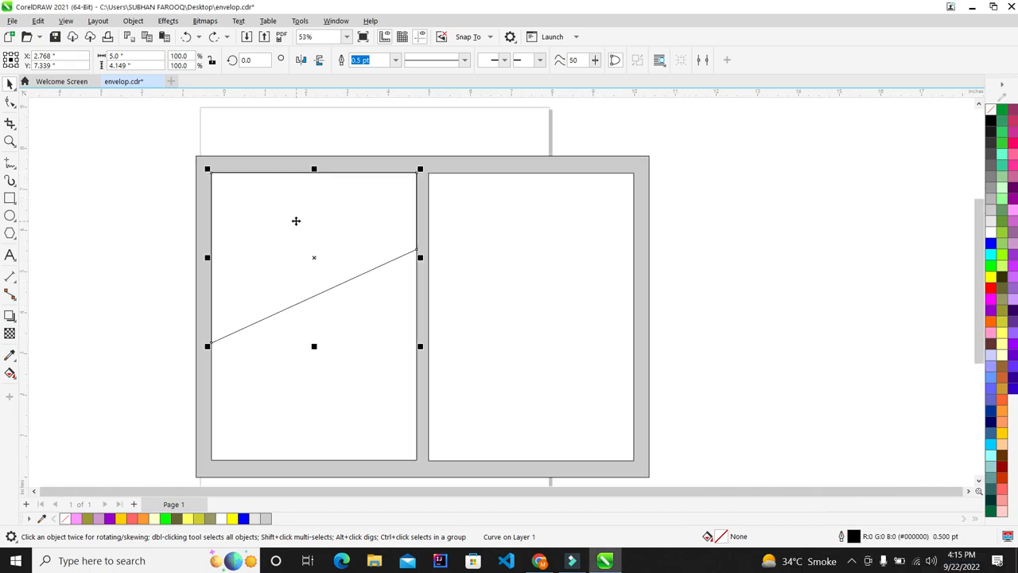
{"action": "scroll", "coordinate": [295, 132], "scroll_direction": "up", "scroll_amount": 2}
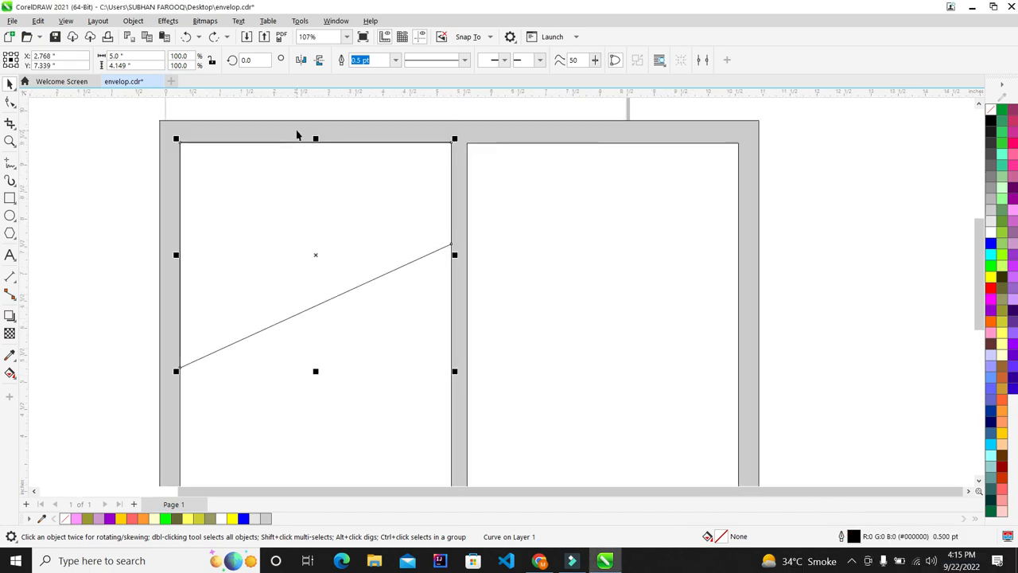
{"action": "key", "text": "Delete"}
Draw a 2.187" × 2.553" rectangle against the left panel's right edge
{"action": "left_click", "coordinate": [10, 198]}
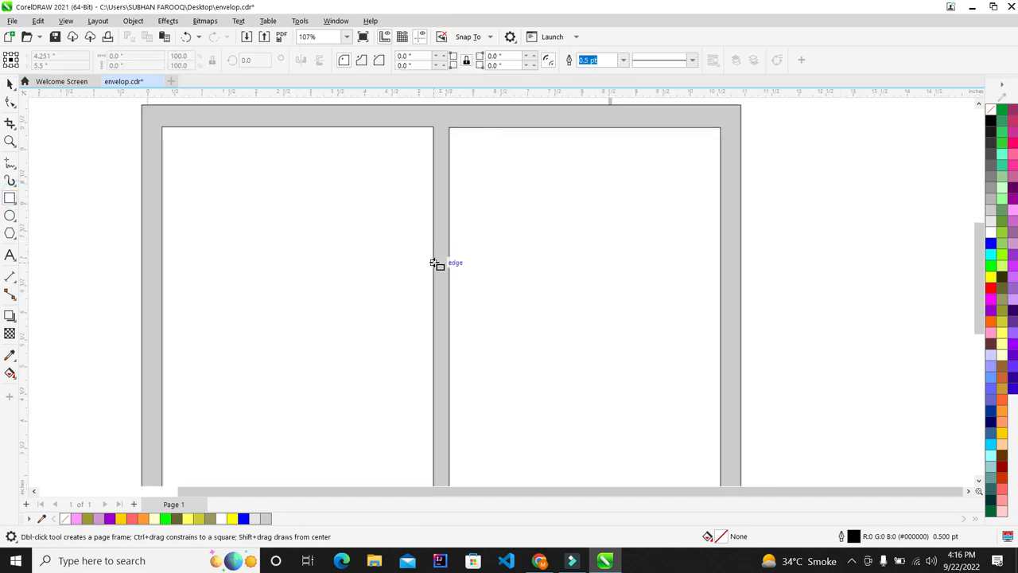
{"action": "left_click_drag", "start_coordinate": [434, 263], "coordinate": [315, 402]}
{"action": "scroll", "coordinate": [333, 231], "scroll_direction": "down", "scroll_amount": 2}
{"action": "scroll", "coordinate": [339, 271], "scroll_direction": "up", "scroll_amount": 2}
{"action": "scroll", "coordinate": [403, 232], "scroll_direction": "up", "scroll_amount": 1}
{"action": "left_click", "coordinate": [10, 85]}
{"action": "scroll", "coordinate": [311, 259], "scroll_direction": "down", "scroll_amount": 2}
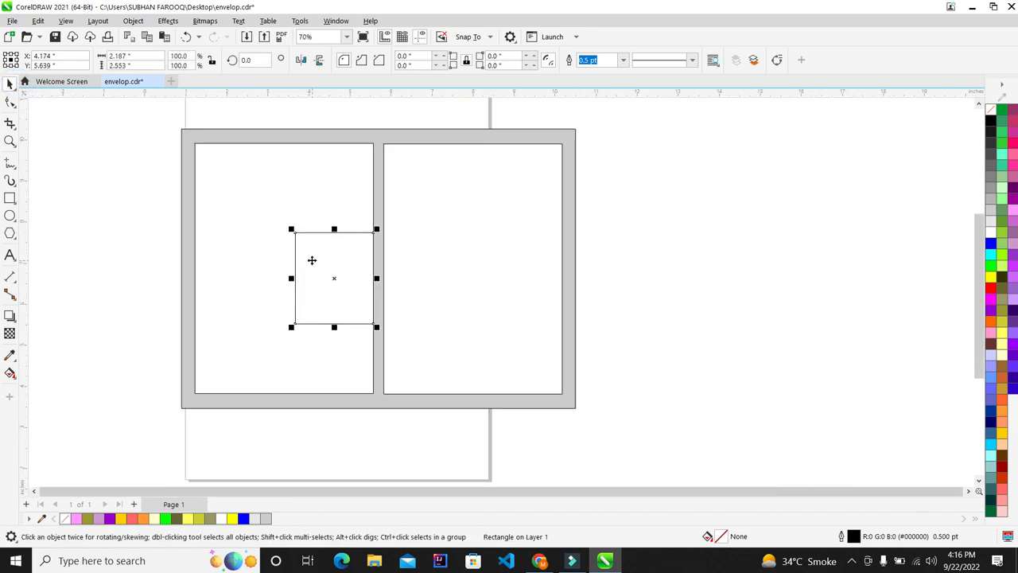
{"action": "scroll", "coordinate": [336, 268], "scroll_direction": "up", "scroll_amount": 2}
{"action": "scroll", "coordinate": [375, 234], "scroll_direction": "up", "scroll_amount": 1}
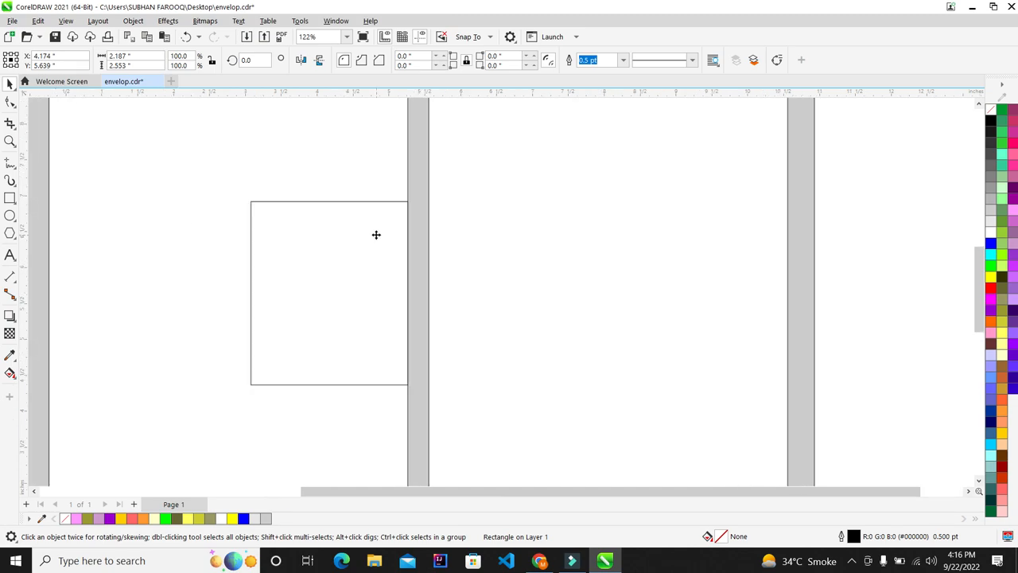
Select the small rectangle and convert it to curves with Ctrl+Q
{"action": "left_click", "coordinate": [10, 102]}
{"action": "left_click", "coordinate": [9, 86]}
{"action": "left_click", "coordinate": [207, 131]}
{"action": "left_click", "coordinate": [691, 275], "text": "shift"}
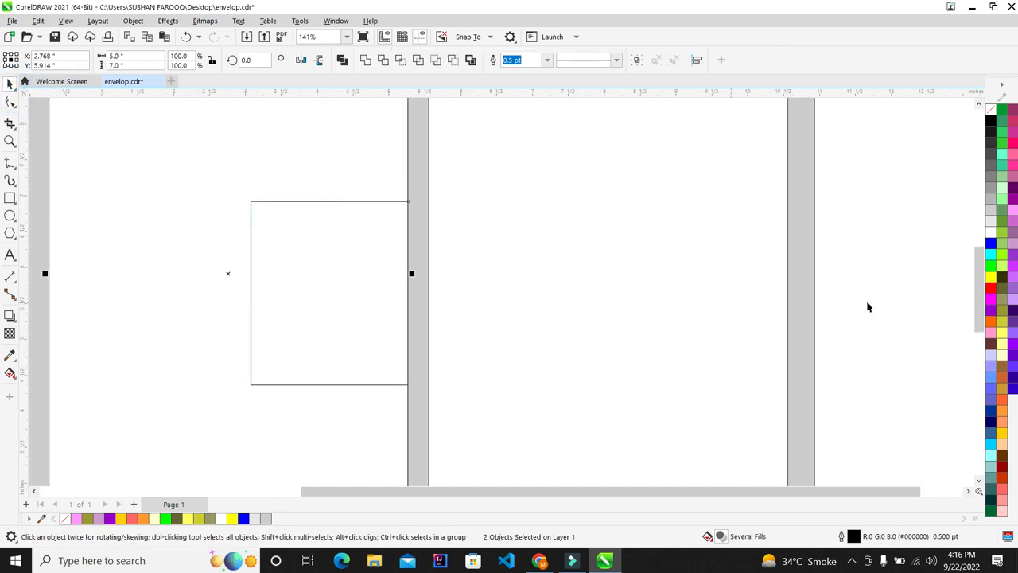
{"action": "left_click", "coordinate": [843, 180]}
{"action": "left_click", "coordinate": [287, 385]}
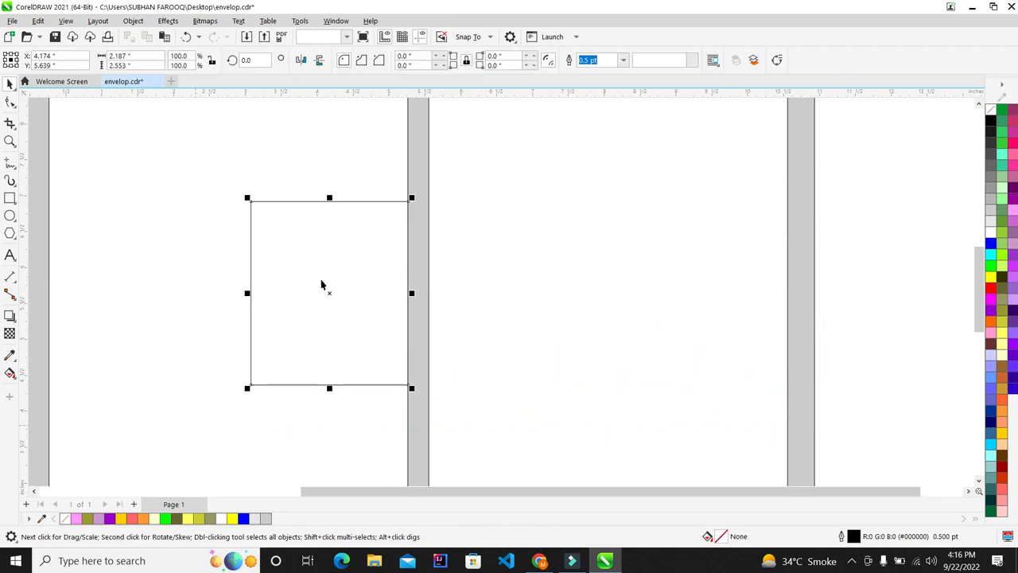
{"action": "scroll", "coordinate": [330, 270], "scroll_direction": "up", "scroll_amount": 1}
{"action": "scroll", "coordinate": [318, 262], "scroll_direction": "down", "scroll_amount": 2}
{"action": "scroll", "coordinate": [318, 261], "scroll_direction": "up", "scroll_amount": 2}
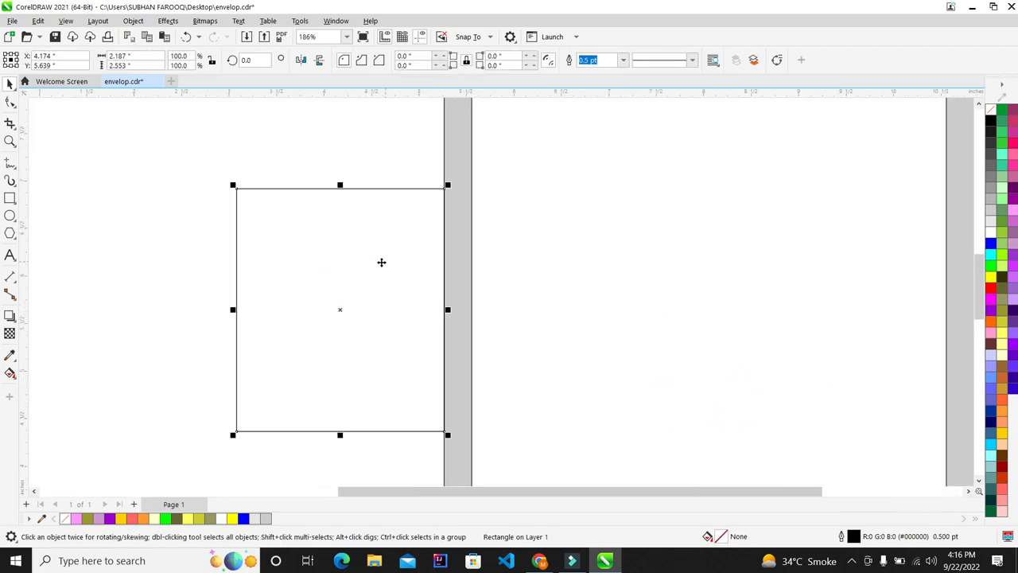
{"action": "scroll", "coordinate": [352, 228], "scroll_direction": "down", "scroll_amount": 2}
{"action": "scroll", "coordinate": [345, 243], "scroll_direction": "up", "scroll_amount": 1}
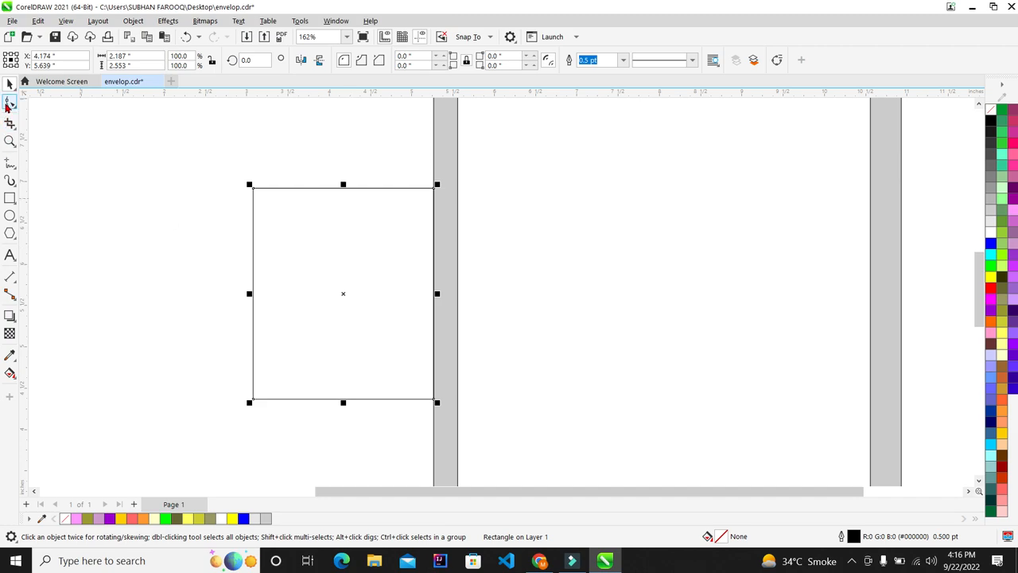
{"action": "left_click", "coordinate": [10, 103]}
{"action": "key", "text": "ctrl+q"}
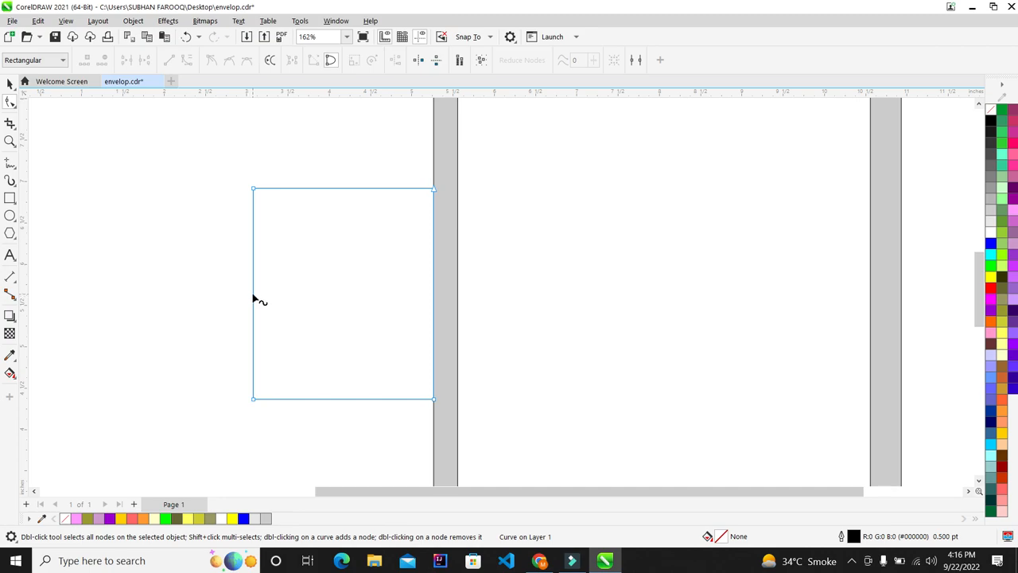
Delete the rectangle's two left corner nodes, leaving a left-pointing triangle
{"action": "double_click", "coordinate": [253, 291]}
{"action": "left_click_drag", "start_coordinate": [207, 125], "coordinate": [307, 264]}
{"action": "key", "text": "Delete"}
{"action": "left_click_drag", "start_coordinate": [204, 386], "coordinate": [327, 437]}
{"action": "key", "text": "Delete"}
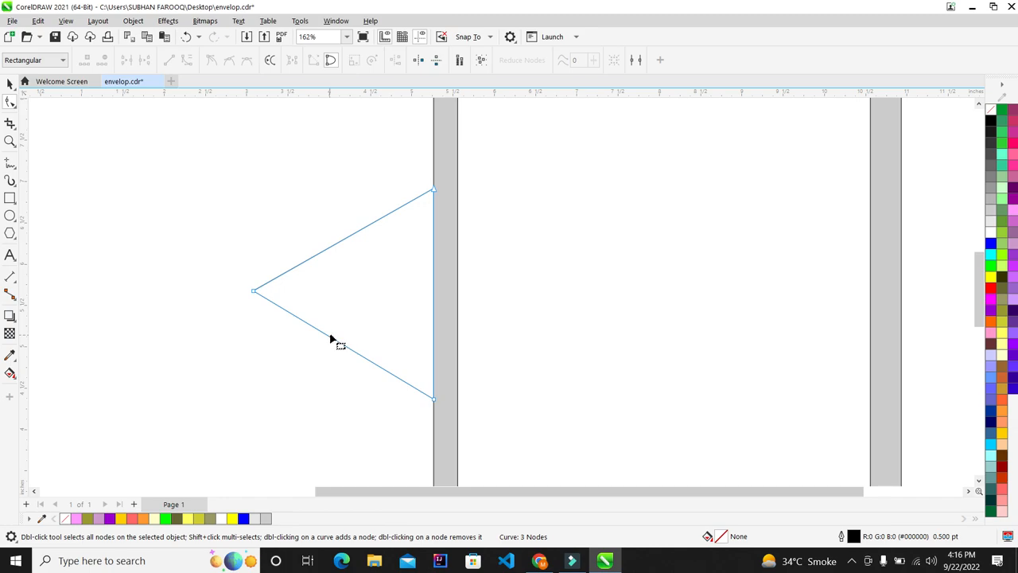
Convert the upper and lower slanted edges to curves and bend both inward
{"action": "right_click", "coordinate": [354, 235]}
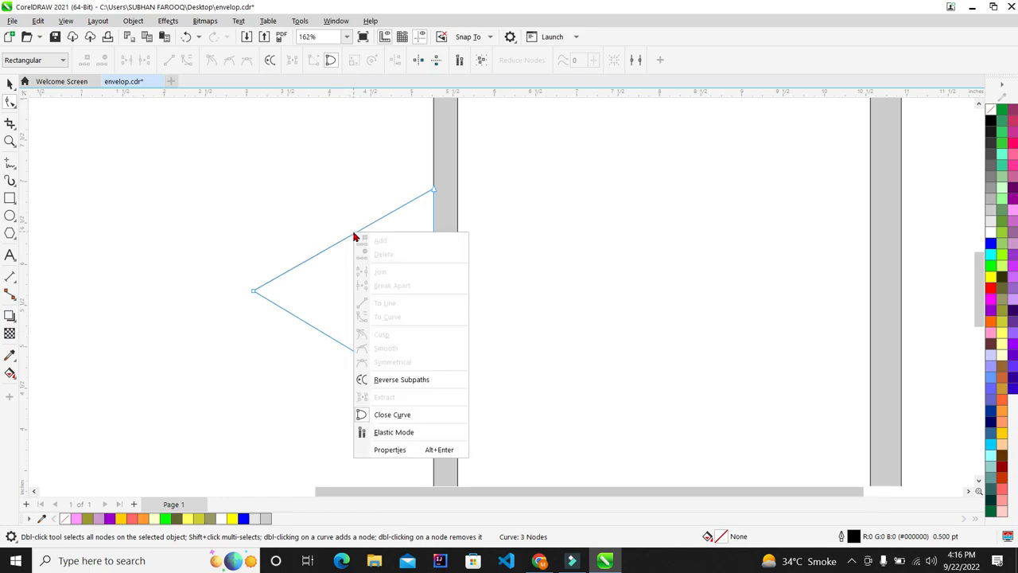
{"action": "left_click", "coordinate": [335, 261]}
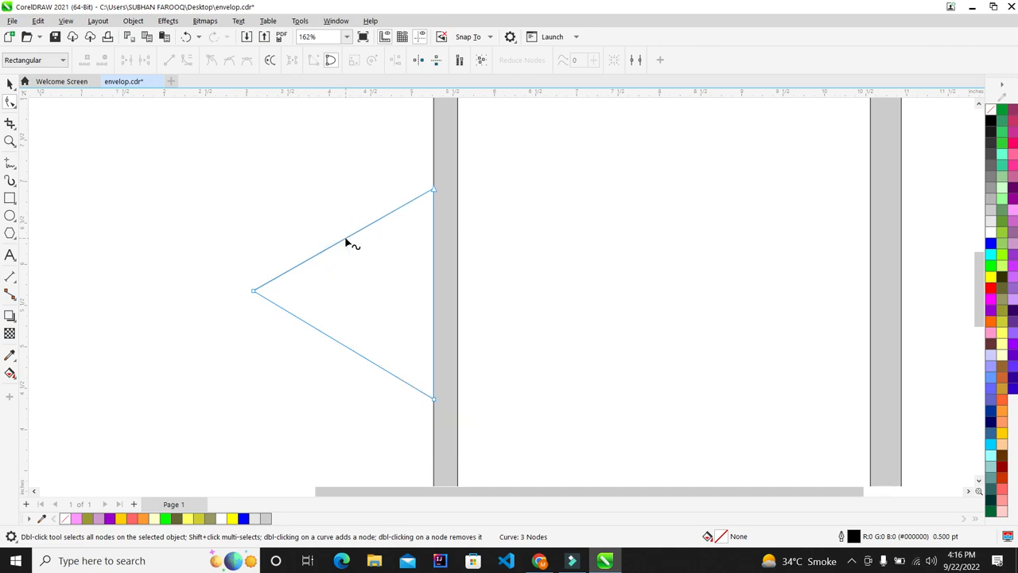
{"action": "right_click", "coordinate": [346, 240]}
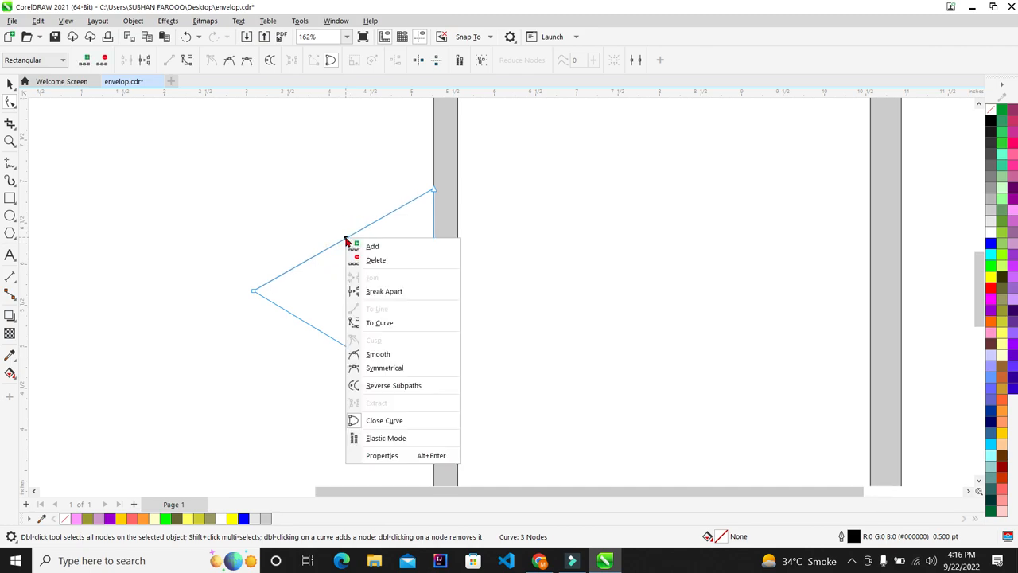
{"action": "left_click", "coordinate": [372, 323]}
{"action": "left_click_drag", "start_coordinate": [346, 240], "coordinate": [353, 251]}
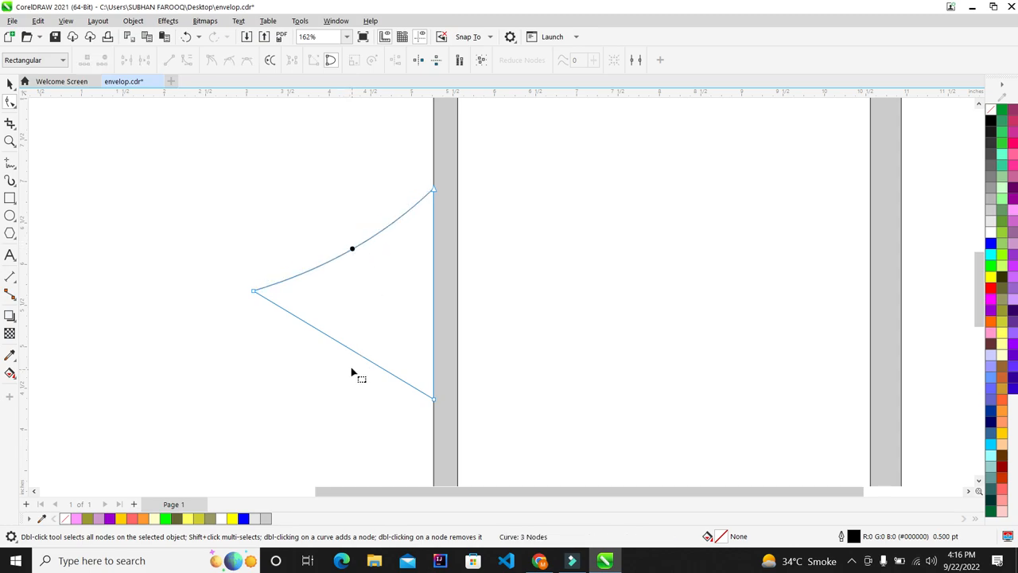
{"action": "right_click", "coordinate": [356, 356]}
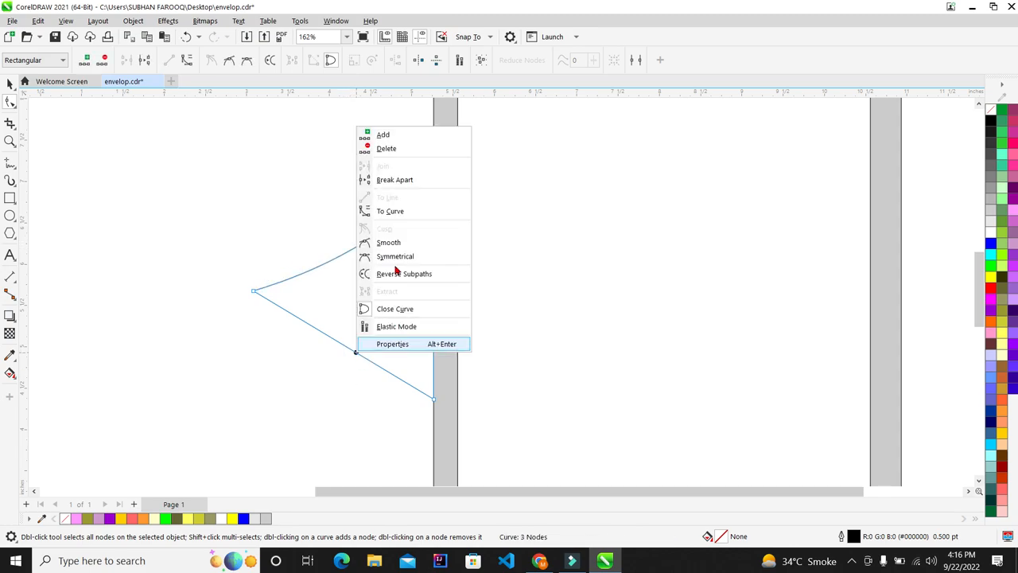
{"action": "left_click", "coordinate": [399, 212]}
{"action": "left_click_drag", "start_coordinate": [344, 346], "coordinate": [348, 336]}
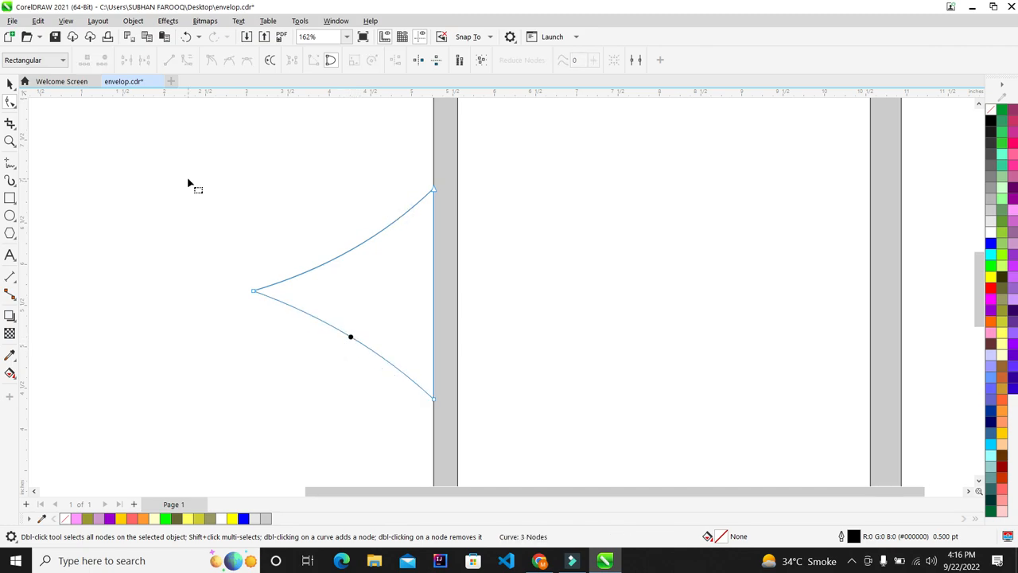
{"action": "scroll", "coordinate": [239, 203], "scroll_direction": "down", "scroll_amount": 3}
{"action": "scroll", "coordinate": [225, 145], "scroll_direction": "up", "scroll_amount": 2}
Enlarge the curved triangle to about 110.8% and right-align it with the left panel
{"action": "left_click", "coordinate": [10, 84]}
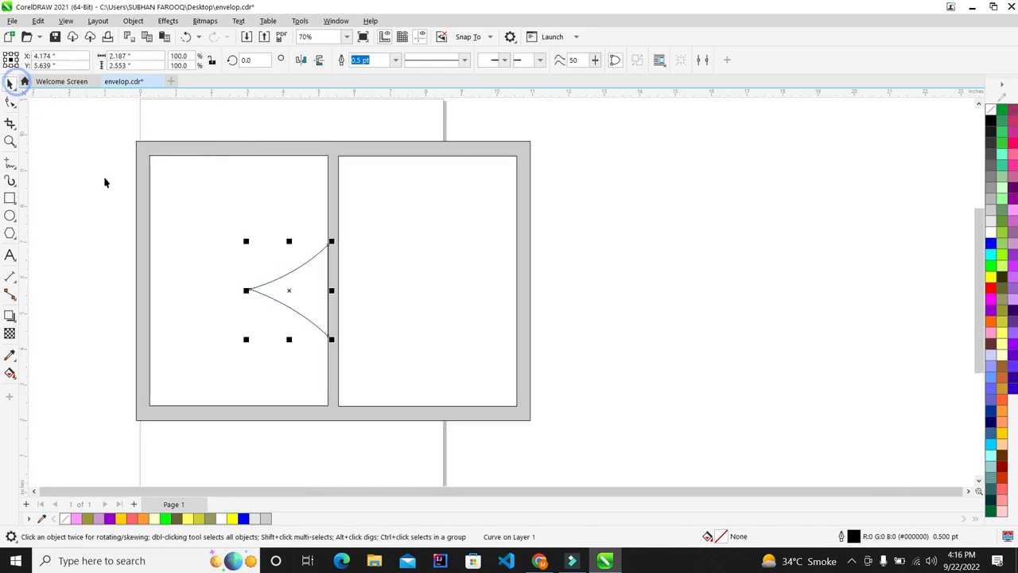
{"action": "scroll", "coordinate": [334, 243], "scroll_direction": "up", "scroll_amount": 2}
{"action": "scroll", "coordinate": [255, 269], "scroll_direction": "up", "scroll_amount": 1}
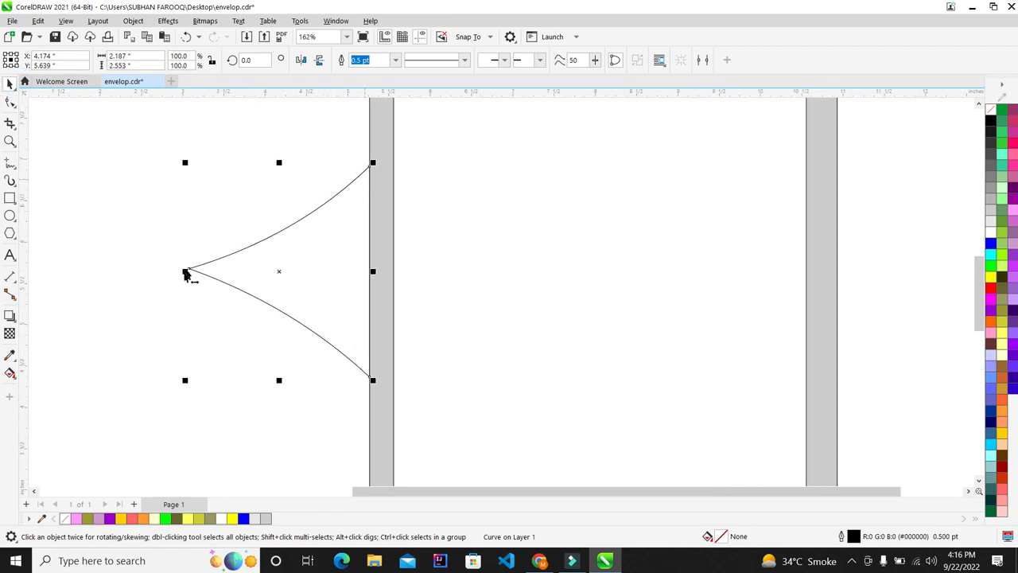
{"action": "left_click_drag", "start_coordinate": [188, 273], "coordinate": [158, 271]}
{"action": "key", "text": "ctrl+z"}
{"action": "left_click_drag", "start_coordinate": [184, 164], "coordinate": [164, 153]}
{"action": "left_click", "coordinate": [284, 130], "text": "shift"}
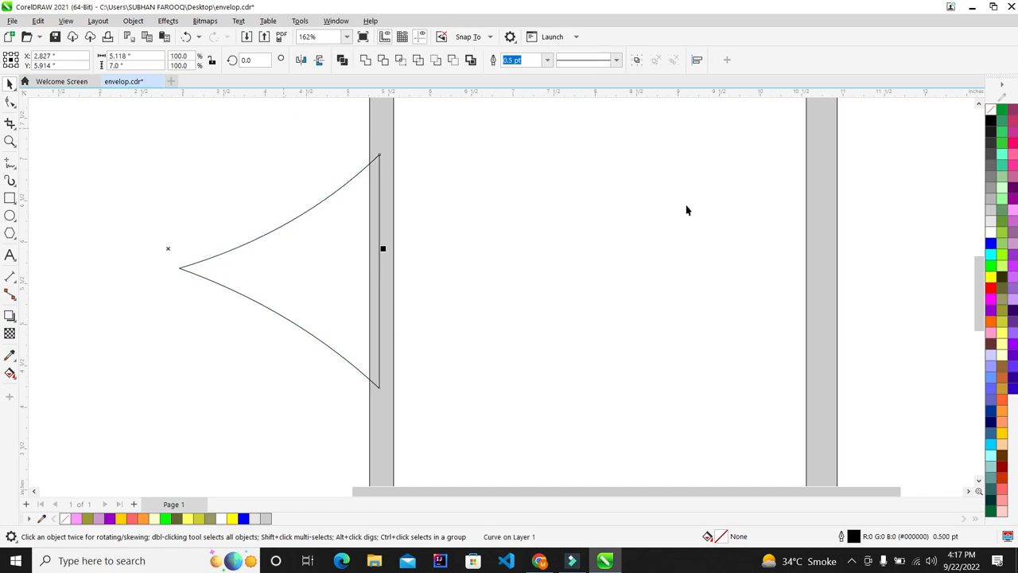
{"action": "key", "text": "r"}
{"action": "left_click", "coordinate": [881, 179]}
Make a smaller copy of the curved triangle inside the original
{"action": "scroll", "coordinate": [250, 268], "scroll_direction": "down", "scroll_amount": 4}
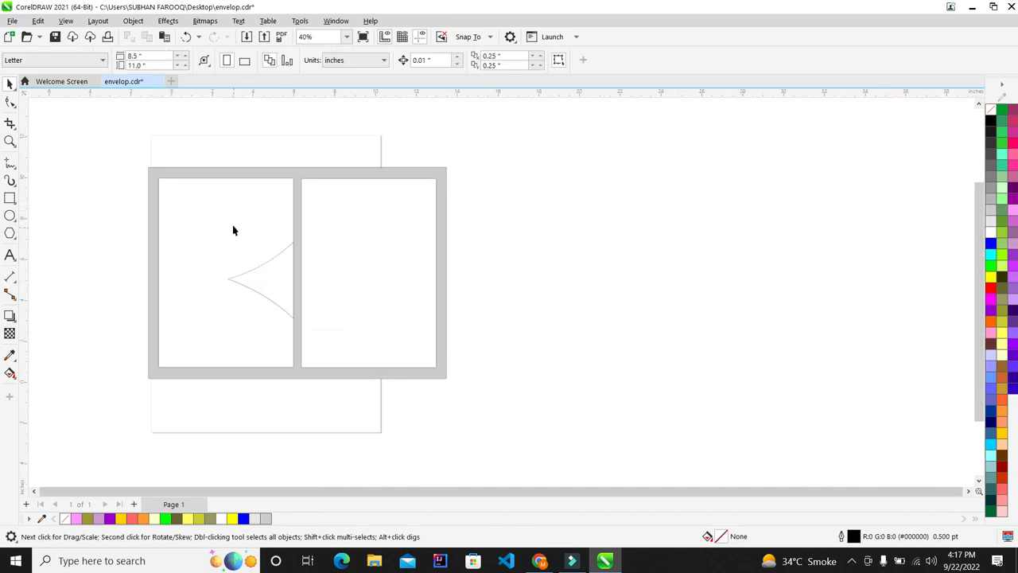
{"action": "scroll", "coordinate": [234, 228], "scroll_direction": "up", "scroll_amount": 1}
{"action": "left_click_drag", "start_coordinate": [590, 225], "coordinate": [164, 375]}
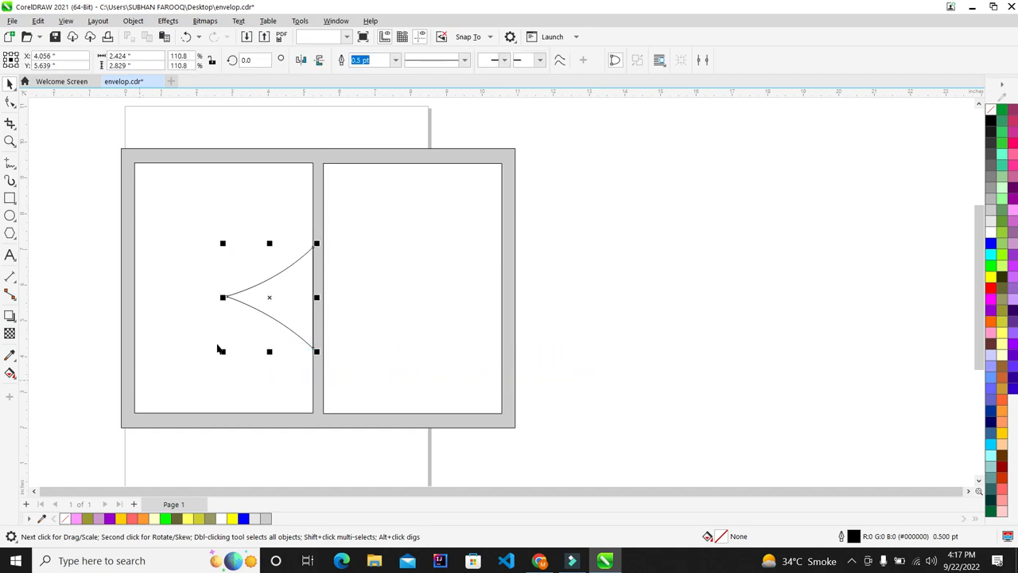
{"action": "scroll", "coordinate": [239, 327], "scroll_direction": "up", "scroll_amount": 2}
{"action": "scroll", "coordinate": [330, 269], "scroll_direction": "up", "scroll_amount": 2}
{"action": "scroll", "coordinate": [330, 287], "scroll_direction": "down", "scroll_amount": 3}
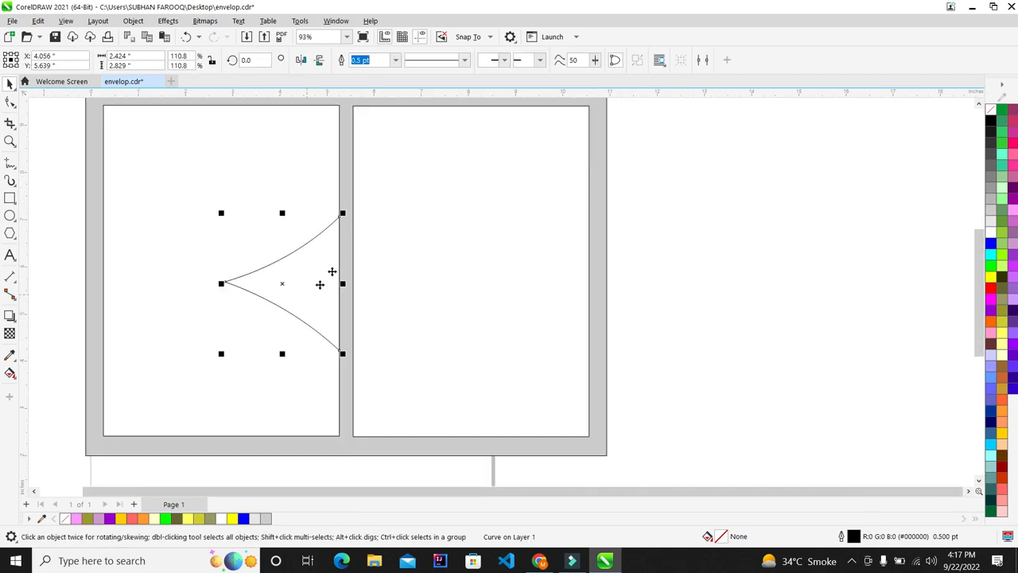
{"action": "scroll", "coordinate": [330, 255], "scroll_direction": "up", "scroll_amount": 2}
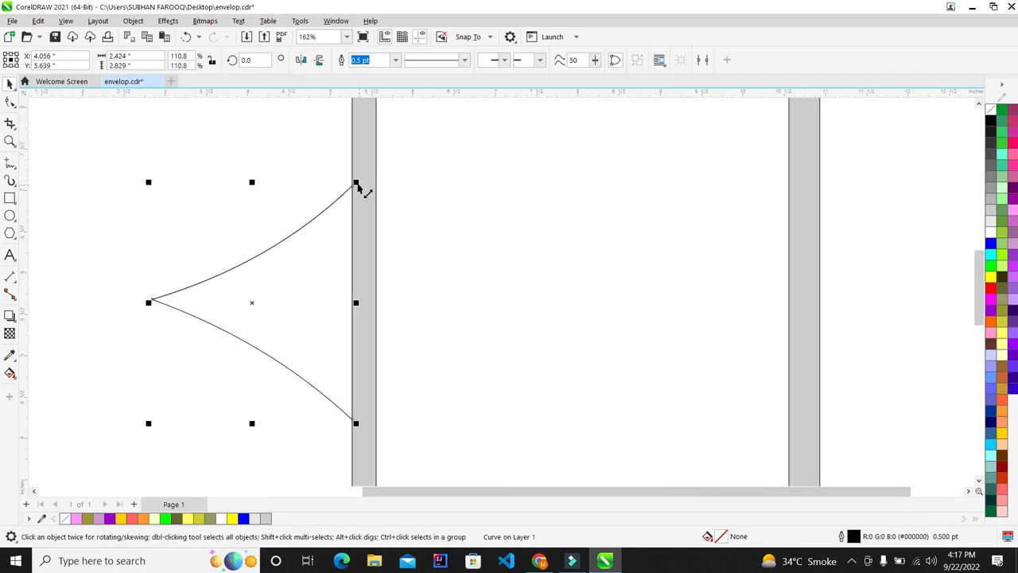
{"action": "left_click_drag", "start_coordinate": [356, 184], "coordinate": [342, 197]}
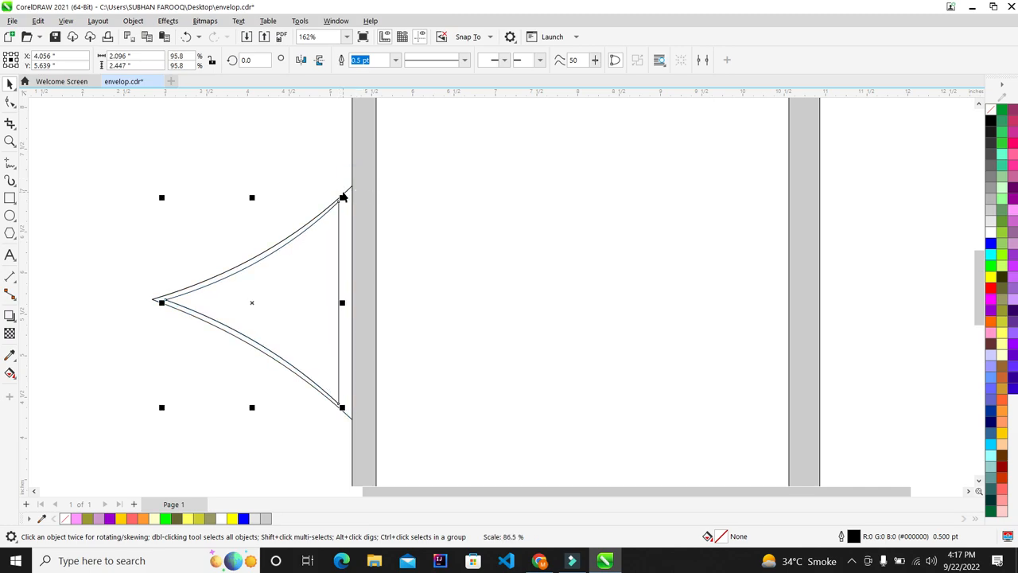
{"action": "key", "text": "Right"}
{"action": "key", "text": "Right"}
{"action": "key", "text": "Right"}
{"action": "key", "text": "Right"}
{"action": "key", "text": "Right"}
{"action": "key", "text": "Right"}
{"action": "key", "text": "Right"}
{"action": "key", "text": "Right"}
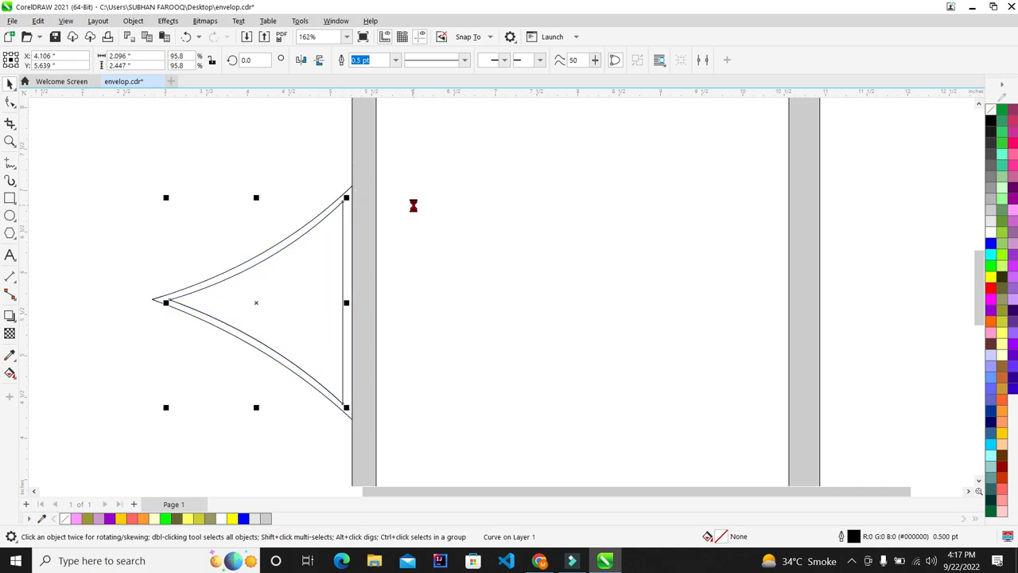
Shrink the inner copy to about 82% and nudge it against the panel divider
{"action": "scroll", "coordinate": [269, 228], "scroll_direction": "up", "scroll_amount": 2}
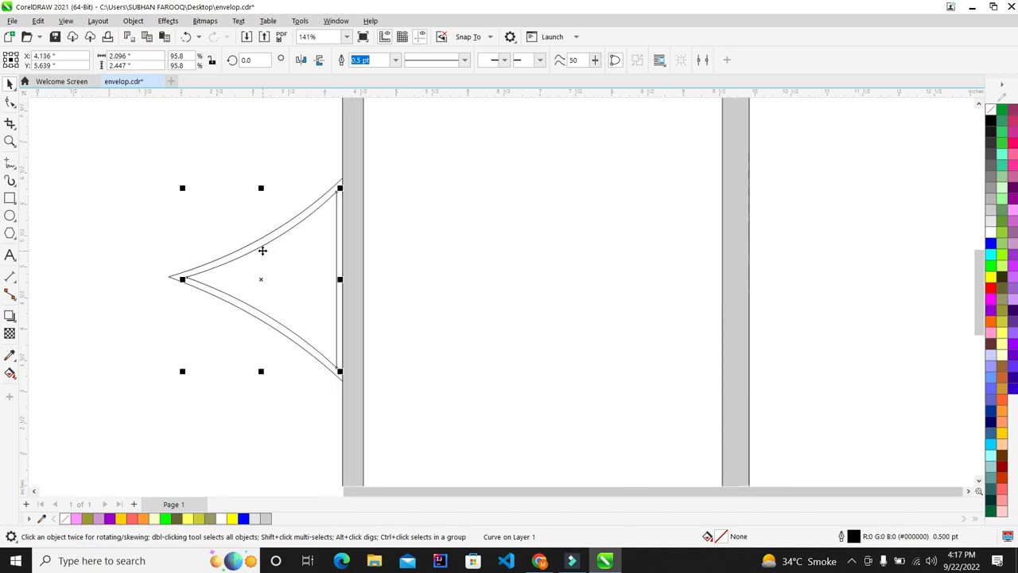
{"action": "left_click_drag", "start_coordinate": [363, 169], "coordinate": [349, 183]}
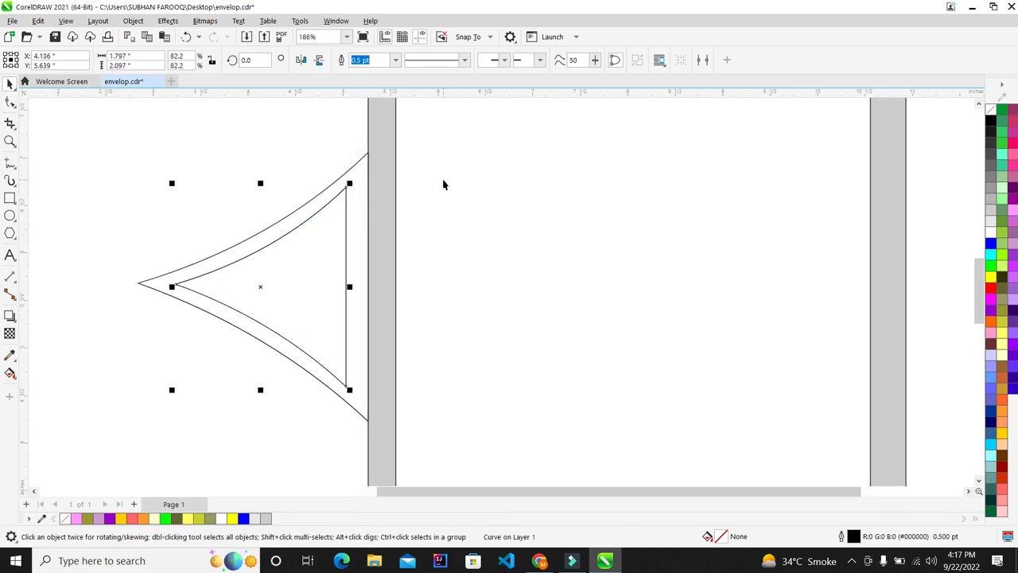
{"action": "key", "text": "Right"}
{"action": "key", "text": "Right"}
{"action": "key", "text": "Right"}
{"action": "key", "text": "Right"}
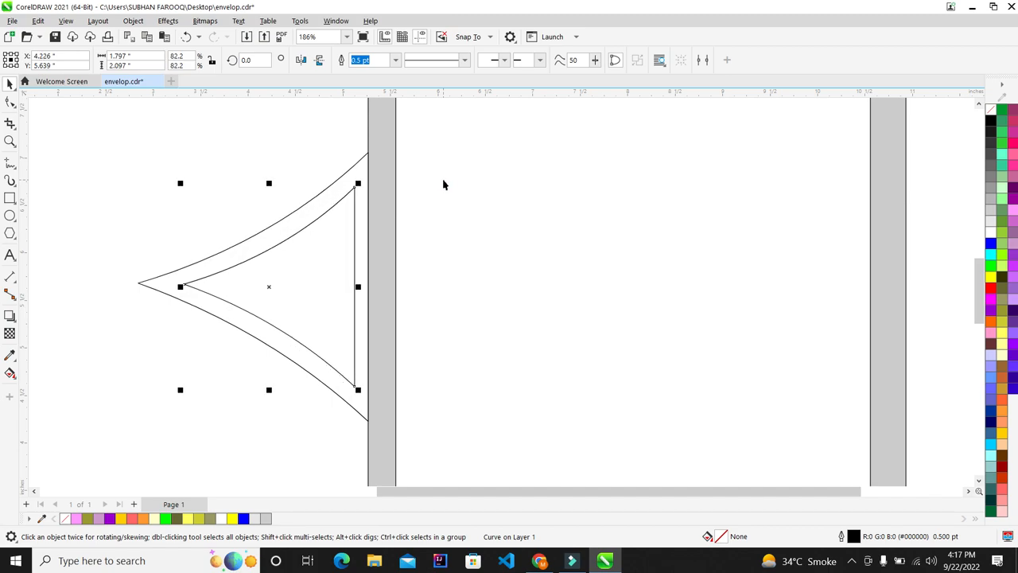
{"action": "key", "text": "Left"}
{"action": "key", "text": "Left"}
{"action": "scroll", "coordinate": [253, 249], "scroll_direction": "down", "scroll_amount": 1}
{"action": "left_click", "coordinate": [765, 210]}
{"action": "scroll", "coordinate": [235, 259], "scroll_direction": "up", "scroll_amount": 1}
{"action": "scroll", "coordinate": [259, 252], "scroll_direction": "down", "scroll_amount": 1}
{"action": "scroll", "coordinate": [252, 255], "scroll_direction": "up", "scroll_amount": 1}
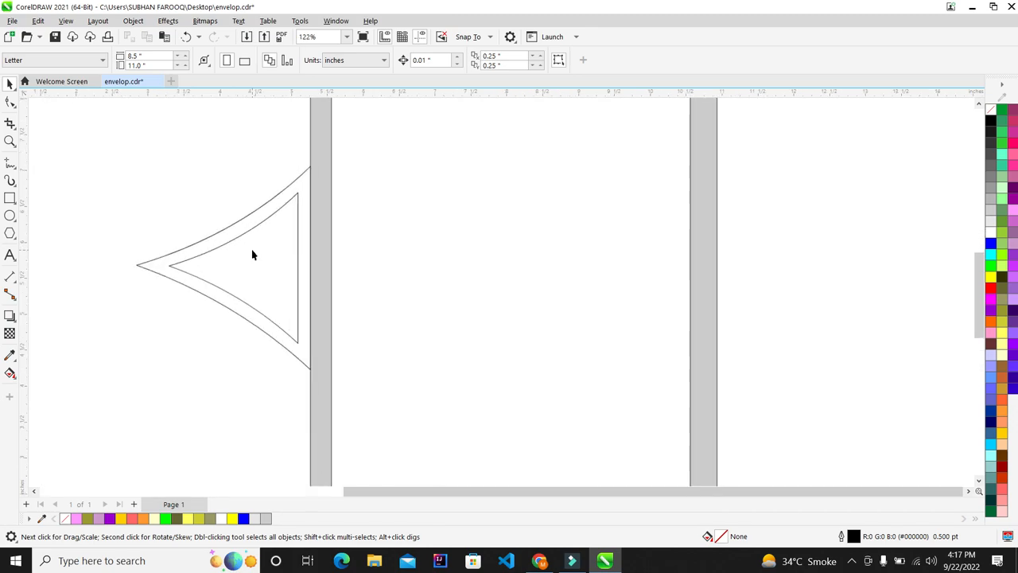
Drop a spare copy of the inner triangle beside the envelope
{"action": "left_click", "coordinate": [253, 254]}
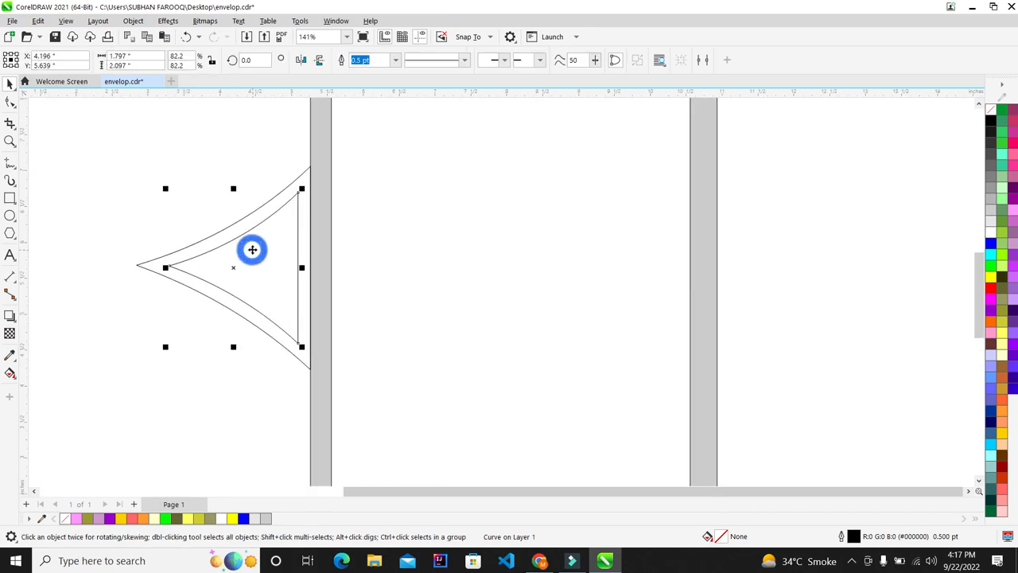
{"action": "left_click_drag", "start_coordinate": [257, 247], "coordinate": [883, 203]}
{"action": "right_click", "coordinate": [880, 200]}
{"action": "left_click", "coordinate": [748, 218]}
Fill the inner curved triangle solid blue (#0000FF)
{"action": "left_click", "coordinate": [262, 270]}
{"action": "scroll", "coordinate": [231, 279], "scroll_direction": "up", "scroll_amount": 1}
{"action": "scroll", "coordinate": [231, 278], "scroll_direction": "up", "scroll_amount": 1}
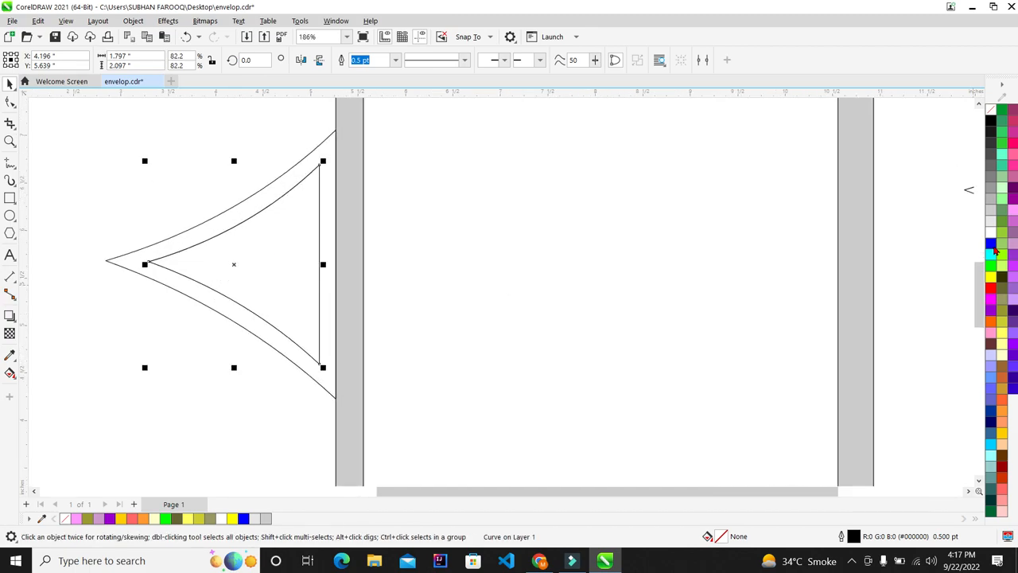
{"action": "left_click", "coordinate": [991, 288]}
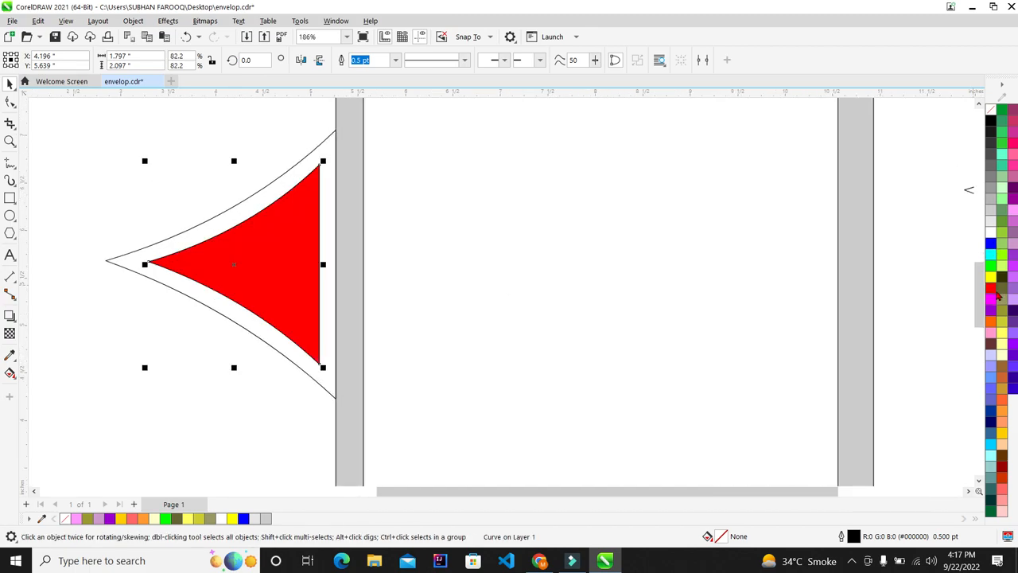
{"action": "left_click", "coordinate": [991, 240]}
{"action": "scroll", "coordinate": [270, 255], "scroll_direction": "down", "scroll_amount": 3}
{"action": "scroll", "coordinate": [270, 255], "scroll_direction": "up", "scroll_amount": 2}
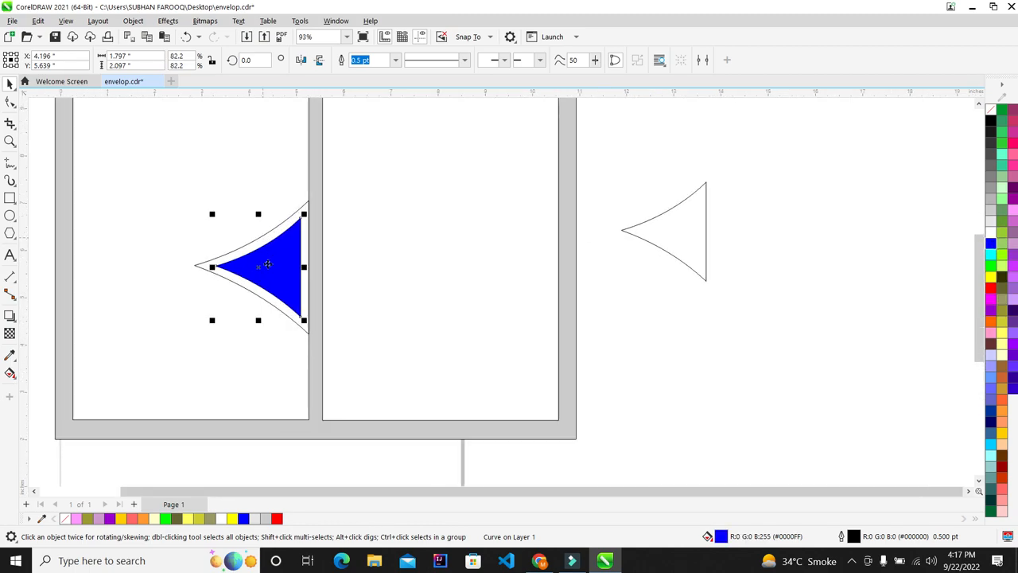
{"action": "scroll", "coordinate": [274, 178], "scroll_direction": "up", "scroll_amount": 2}
{"action": "scroll", "coordinate": [273, 270], "scroll_direction": "down", "scroll_amount": 2}
{"action": "scroll", "coordinate": [255, 286], "scroll_direction": "up", "scroll_amount": 3}
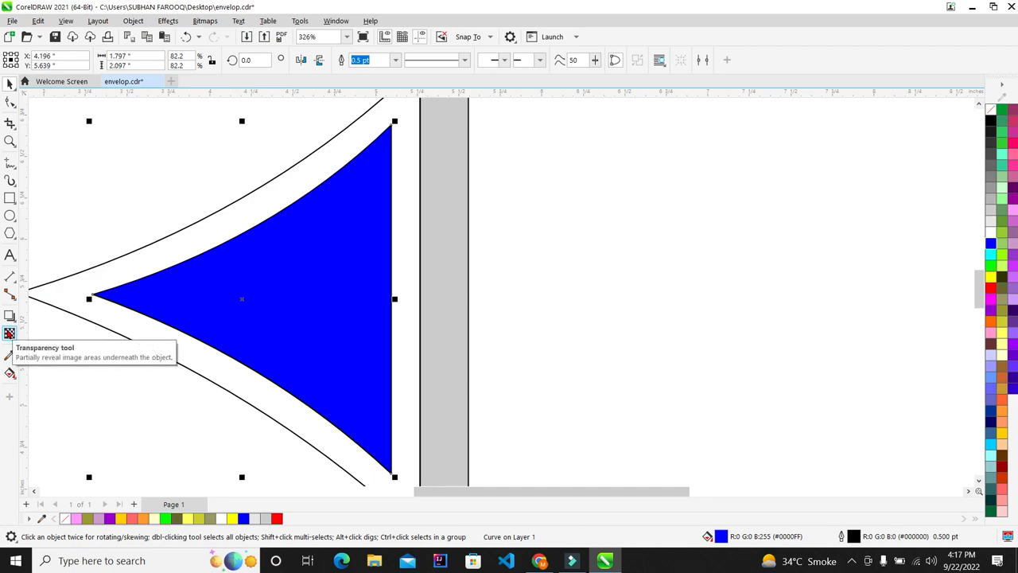
Give the blue triangle a linear fountain transparency, solid at its straight edge and clear at its left tip
{"action": "left_click", "coordinate": [9, 334]}
{"action": "left_click_drag", "start_coordinate": [239, 288], "coordinate": [93, 297]}
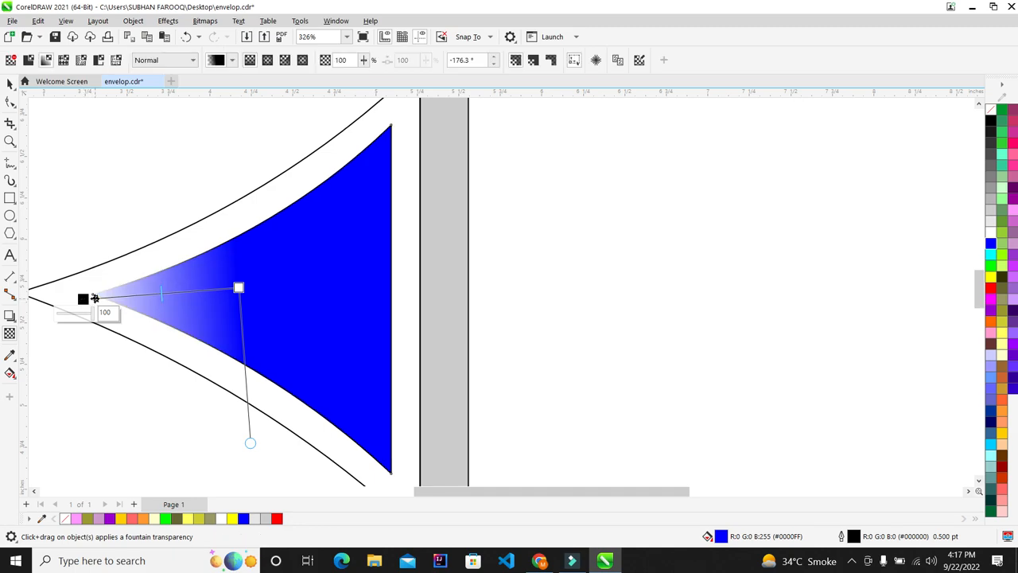
{"action": "scroll", "coordinate": [94, 298], "scroll_direction": "up", "scroll_amount": 2}
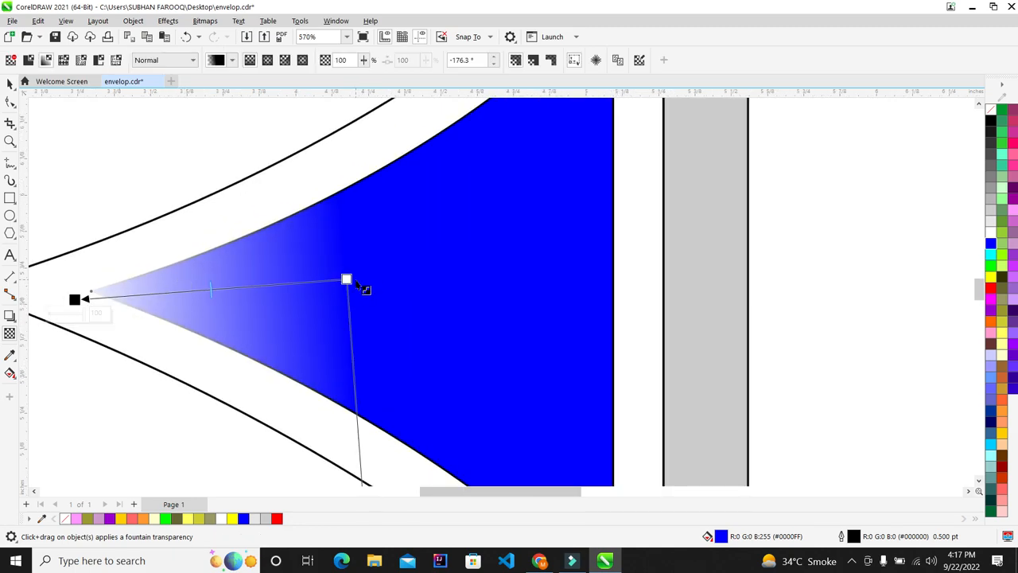
{"action": "left_click_drag", "start_coordinate": [347, 279], "coordinate": [514, 294]}
{"action": "scroll", "coordinate": [466, 291], "scroll_direction": "down", "scroll_amount": 3}
{"action": "scroll", "coordinate": [467, 291], "scroll_direction": "up", "scroll_amount": 2}
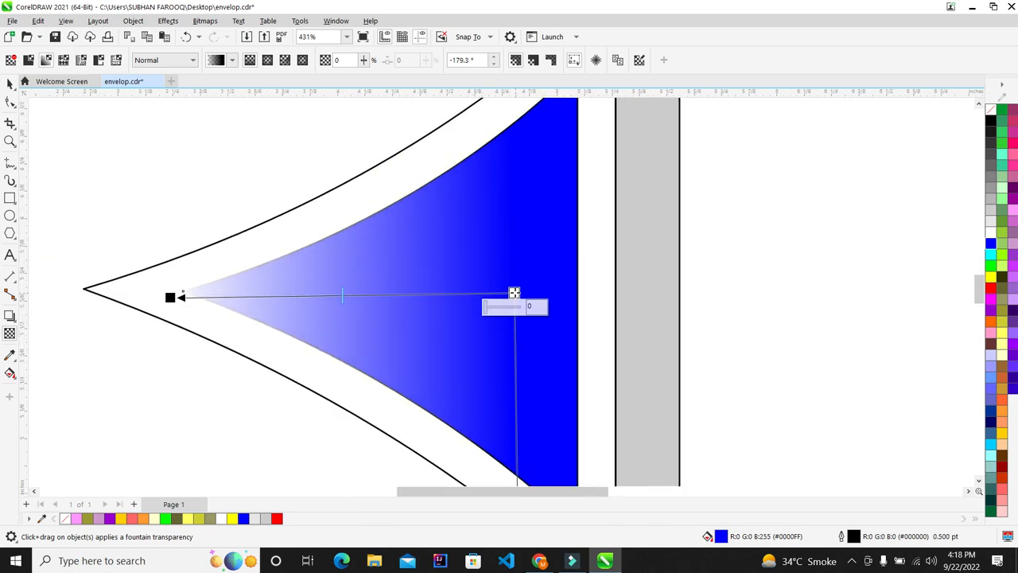
{"action": "scroll", "coordinate": [159, 249], "scroll_direction": "down", "scroll_amount": 3}
{"action": "scroll", "coordinate": [270, 270], "scroll_direction": "up", "scroll_amount": 2}
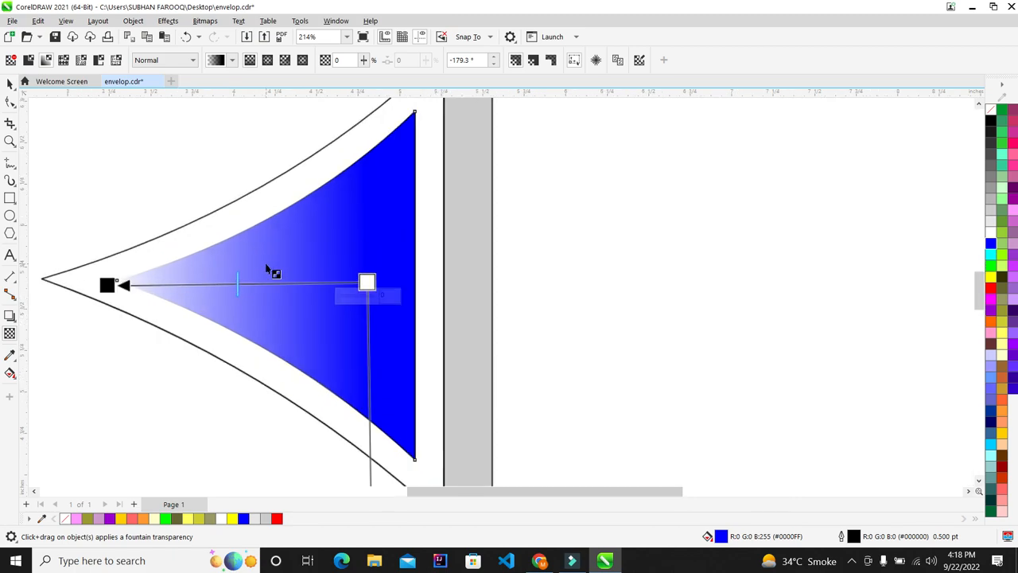
{"action": "left_click_drag", "start_coordinate": [367, 281], "coordinate": [397, 282]}
{"action": "mouse_move", "coordinate": [106, 285]}
{"action": "left_mouse_down"}
{"action": "mouse_move", "coordinate": [95, 279]}
{"action": "mouse_move", "coordinate": [108, 280]}
{"action": "left_mouse_up"}
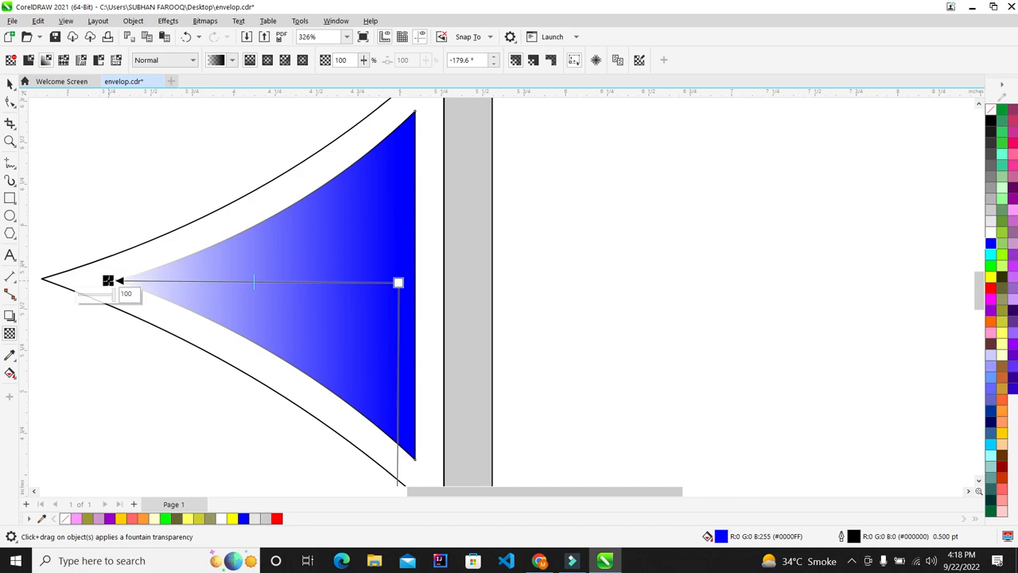
Align the spare triangle's centres over the blue triangle with C and E
{"action": "left_click", "coordinate": [8, 84]}
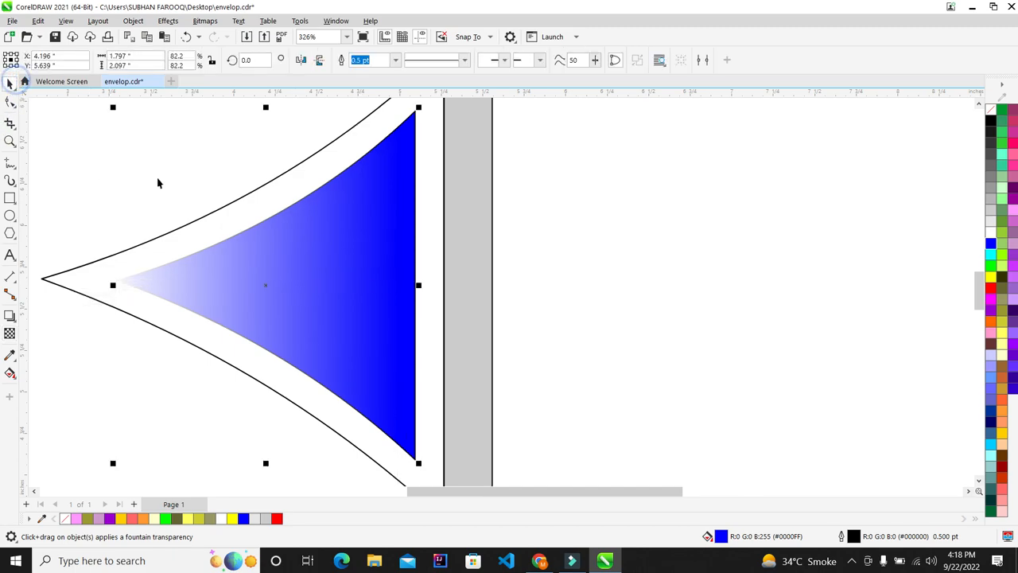
{"action": "scroll", "coordinate": [205, 232], "scroll_direction": "down", "scroll_amount": 3}
{"action": "left_click", "coordinate": [725, 279]}
{"action": "scroll", "coordinate": [725, 279], "scroll_direction": "down", "scroll_amount": 1}
{"action": "scroll", "coordinate": [506, 251], "scroll_direction": "down", "scroll_amount": 2}
{"action": "scroll", "coordinate": [505, 252], "scroll_direction": "up", "scroll_amount": 2}
{"action": "left_click", "coordinate": [781, 222]}
{"action": "scroll", "coordinate": [309, 263], "scroll_direction": "up", "scroll_amount": 1}
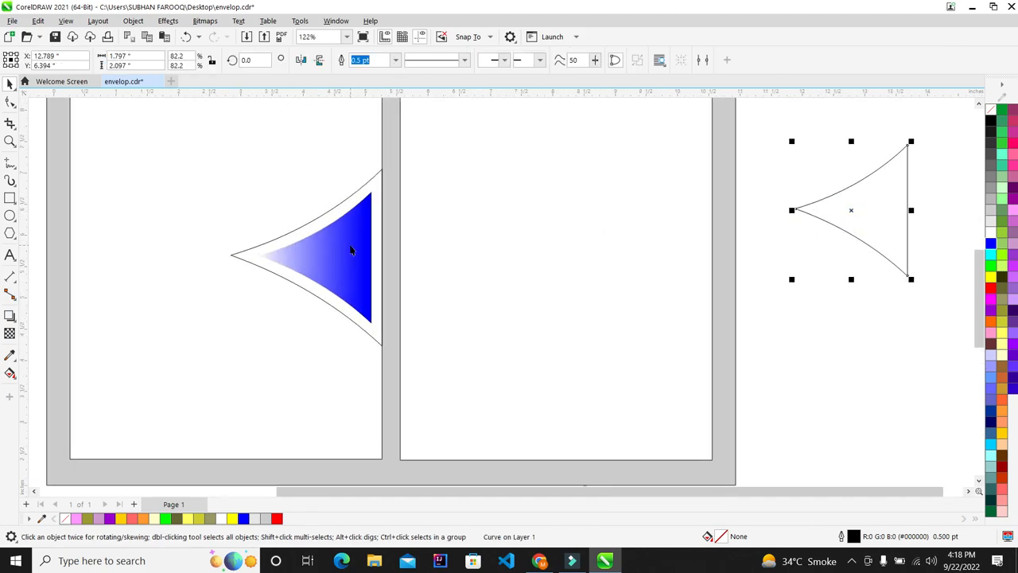
{"action": "left_click", "coordinate": [352, 250], "text": "shift"}
{"action": "key", "text": "c"}
{"action": "key", "text": "e"}
{"action": "left_click", "coordinate": [808, 323]}
Shorten the left panel rectangle so its bottom edge ends at the flap's tip
{"action": "scroll", "coordinate": [343, 252], "scroll_direction": "up", "scroll_amount": 4}
{"action": "scroll", "coordinate": [205, 271], "scroll_direction": "up", "scroll_amount": 5}
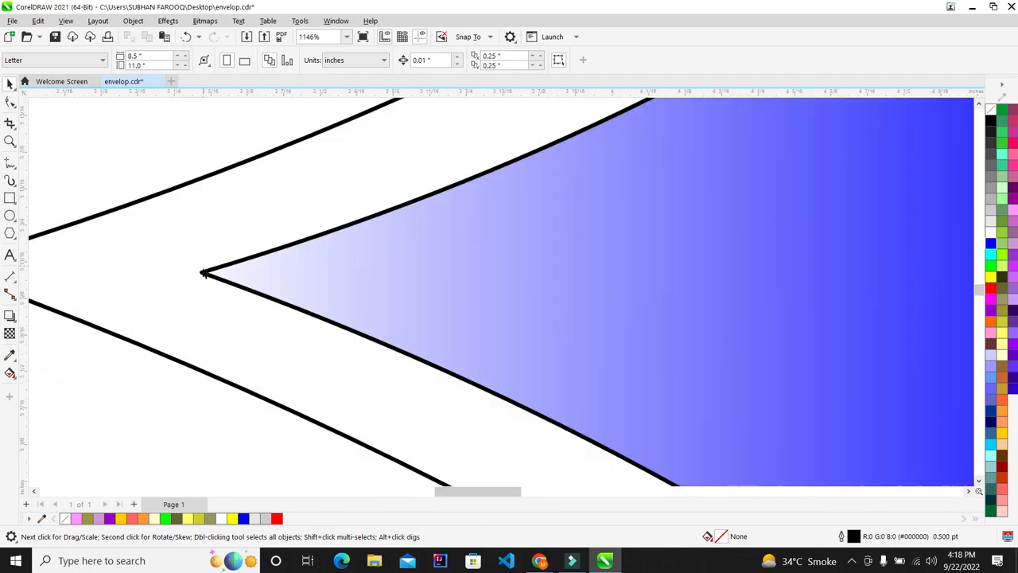
{"action": "scroll", "coordinate": [199, 262], "scroll_direction": "down", "scroll_amount": 12}
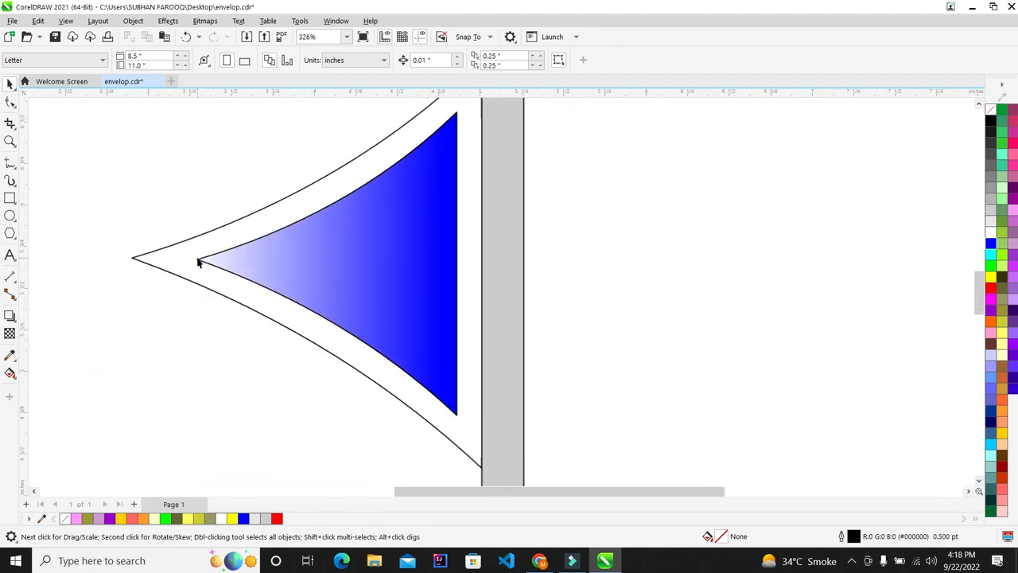
{"action": "scroll", "coordinate": [167, 198], "scroll_direction": "up", "scroll_amount": 4}
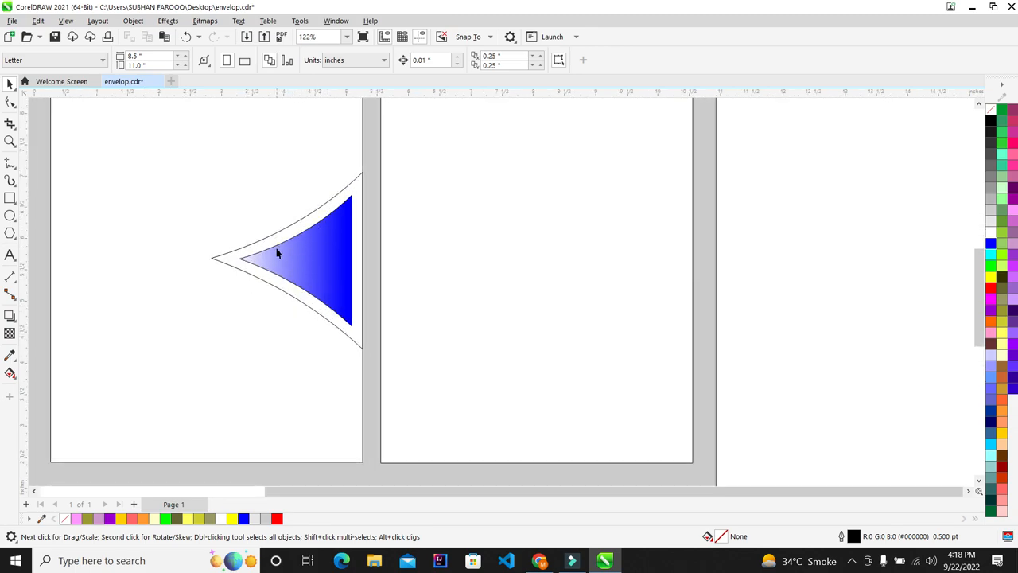
{"action": "scroll", "coordinate": [209, 318], "scroll_direction": "down", "scroll_amount": 3}
{"action": "left_click", "coordinate": [209, 342]}
{"action": "scroll", "coordinate": [180, 228], "scroll_direction": "up", "scroll_amount": 1}
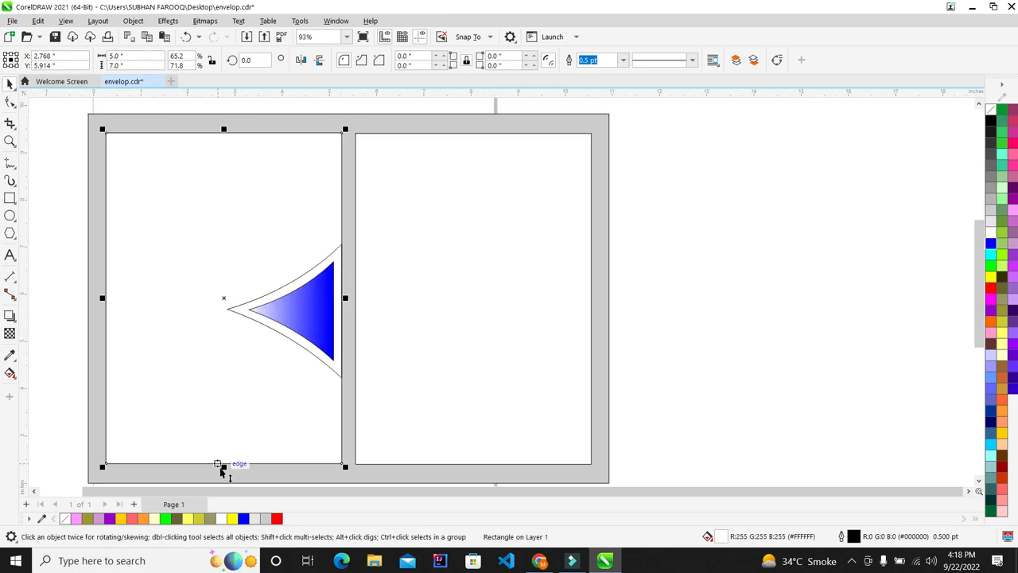
{"action": "left_click_drag", "start_coordinate": [221, 467], "coordinate": [213, 317]}
Remove the shortened rectangle's white fill and convert it to curves with Ctrl+Q
{"action": "left_click", "coordinate": [990, 111]}
{"action": "scroll", "coordinate": [333, 334], "scroll_direction": "up", "scroll_amount": 1}
{"action": "left_click", "coordinate": [15, 101]}
{"action": "key", "text": "ctrl+q"}
{"action": "scroll", "coordinate": [363, 332], "scroll_direction": "down", "scroll_amount": 2}
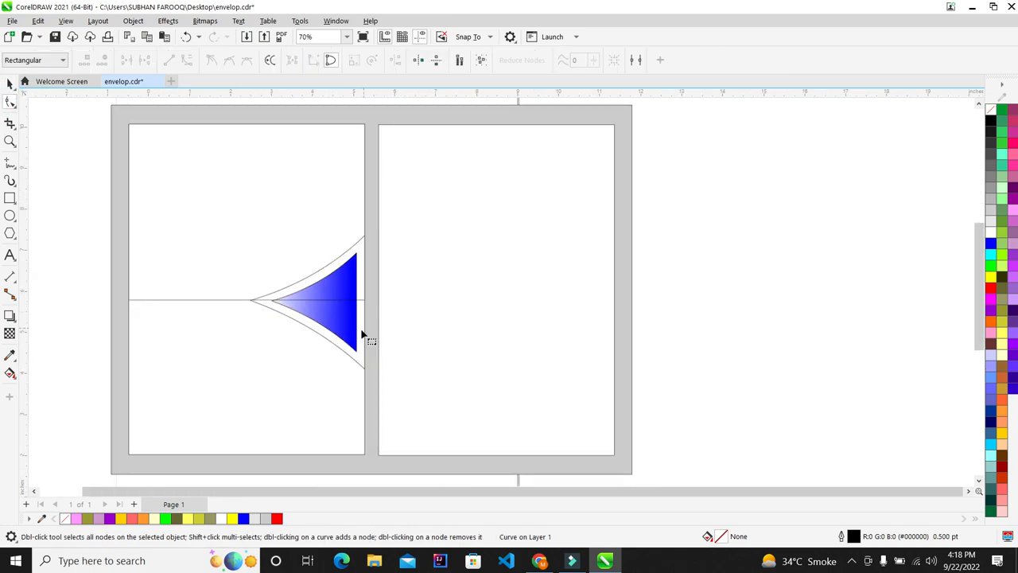
{"action": "scroll", "coordinate": [339, 374], "scroll_direction": "up", "scroll_amount": 2}
Nudge the curve's lower-right node downward twice
{"action": "left_click_drag", "start_coordinate": [422, 247], "coordinate": [342, 316]}
{"action": "key", "text": "Down"}
{"action": "key", "text": "Down"}
{"action": "key", "text": "Down"}
{"action": "key", "text": "Down"}
{"action": "key", "text": "Down"}
{"action": "key", "text": "Down"}
{"action": "key", "text": "Down"}
{"action": "key", "text": "Down"}
{"action": "key", "text": "Down"}
{"action": "key", "text": "Down"}
{"action": "key", "text": "Down"}
{"action": "key", "text": "Down"}
{"action": "key", "text": "Down"}
{"action": "key", "text": "Down"}
{"action": "key", "text": "Down"}
{"action": "key", "text": "Down"}
{"action": "key", "text": "Down"}
{"action": "key", "text": "Down"}
{"action": "key", "text": "Down"}
{"action": "key", "text": "Down"}
{"action": "key", "text": "Down"}
{"action": "key", "text": "Down"}
{"action": "key", "text": "Down"}
{"action": "key", "text": "Down"}
{"action": "key", "text": "Down"}
{"action": "key", "text": "Down"}
{"action": "key", "text": "Down"}
{"action": "key", "text": "Down"}
{"action": "key", "text": "Down"}
{"action": "key", "text": "Down"}
{"action": "key", "text": "Down"}
{"action": "key", "text": "Down"}
{"action": "key", "text": "Down"}
{"action": "key", "text": "Down"}
{"action": "key", "text": "Down"}
{"action": "key", "text": "Down"}
{"action": "key", "text": "Down"}
{"action": "key", "text": "Down"}
{"action": "key", "text": "Down"}
{"action": "key", "text": "Down"}
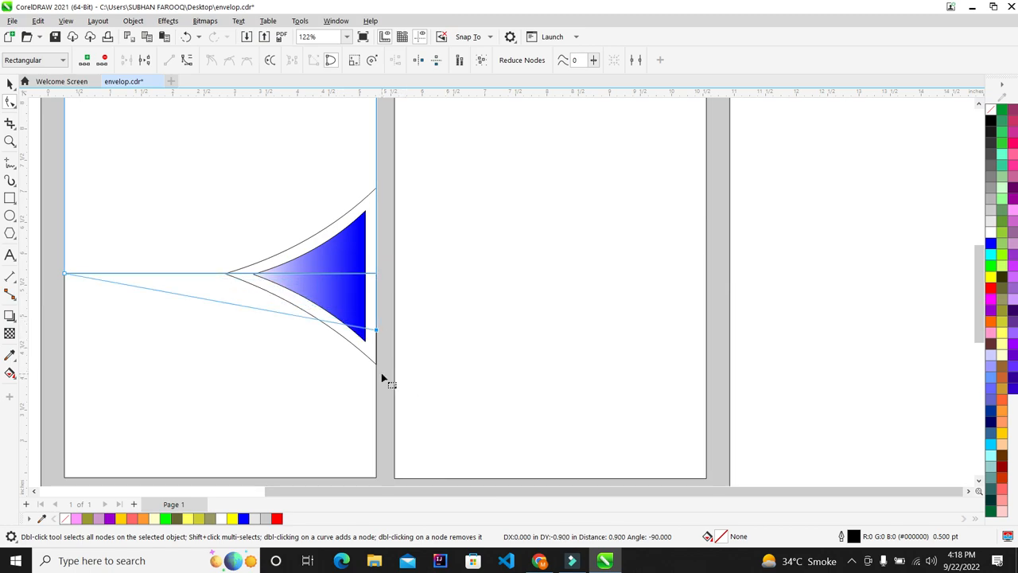
{"action": "scroll", "coordinate": [381, 379], "scroll_direction": "up", "scroll_amount": 7}
{"action": "key", "text": "Down"}
{"action": "key", "text": "Down"}
{"action": "key", "text": "Down"}
{"action": "key", "text": "Down"}
{"action": "key", "text": "Down"}
{"action": "key", "text": "Down"}
{"action": "key", "text": "Down"}
{"action": "key", "text": "Down"}
{"action": "key", "text": "Down"}
{"action": "key", "text": "Down"}
{"action": "key", "text": "Down"}
{"action": "key", "text": "Down"}
{"action": "key", "text": "Down"}
{"action": "key", "text": "Down"}
{"action": "key", "text": "Down"}
{"action": "key", "text": "Down"}
{"action": "key", "text": "Down"}
{"action": "key", "text": "Down"}
{"action": "key", "text": "Down"}
{"action": "key", "text": "Down"}
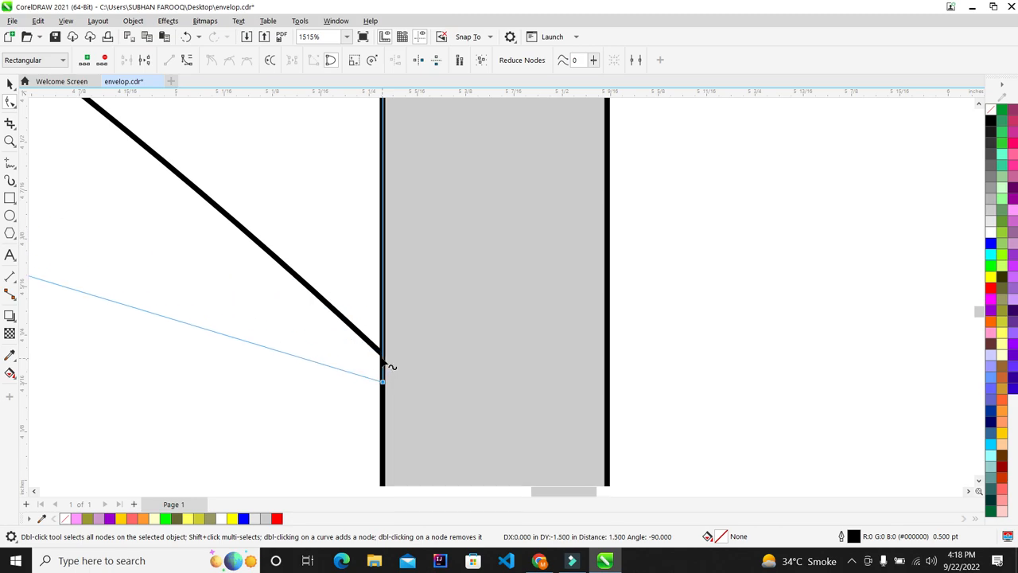
{"action": "scroll", "coordinate": [385, 366], "scroll_direction": "up", "scroll_amount": 1}
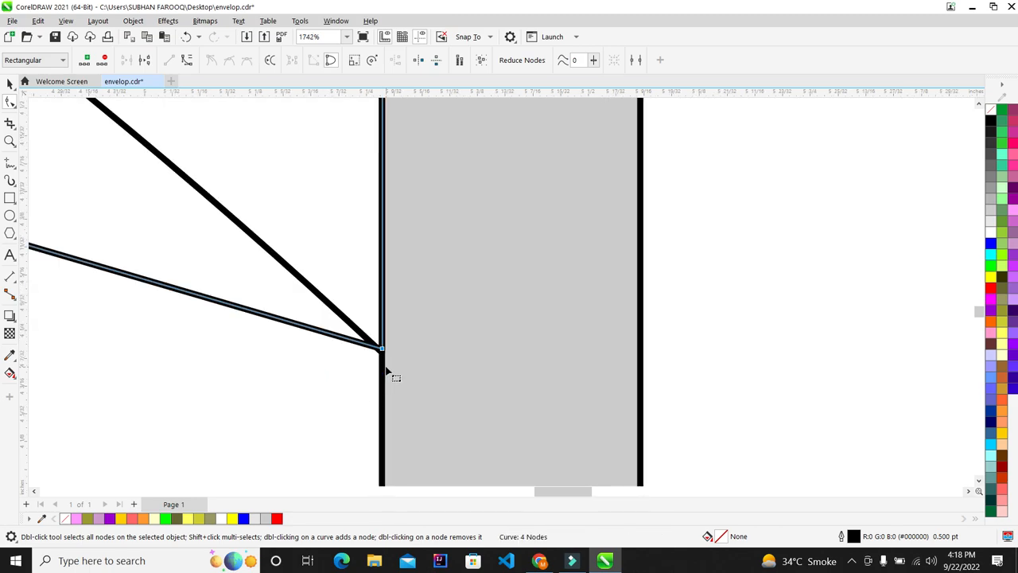
{"action": "scroll", "coordinate": [386, 370], "scroll_direction": "up", "scroll_amount": 4}
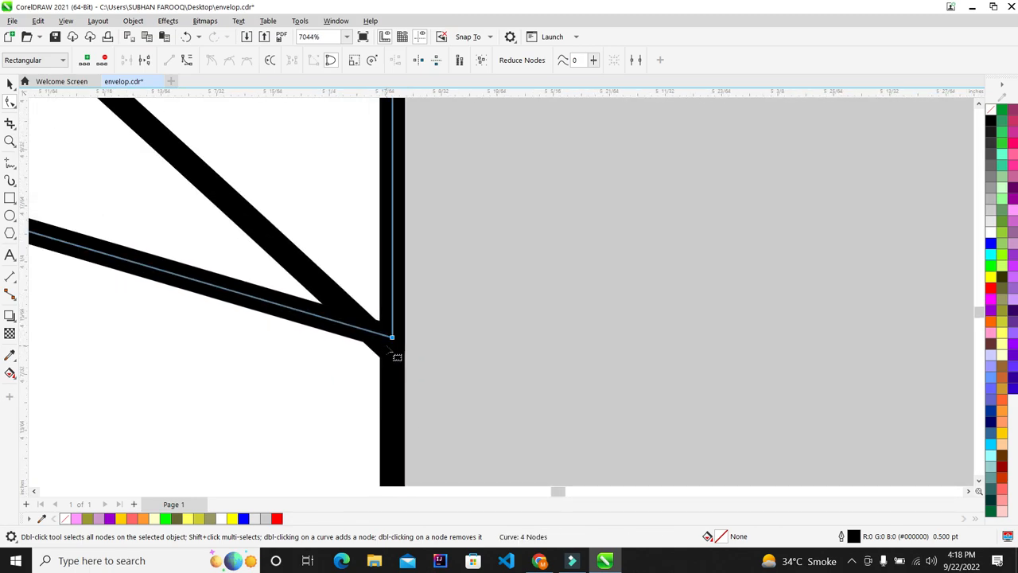
{"action": "scroll", "coordinate": [392, 354], "scroll_direction": "down", "scroll_amount": 11}
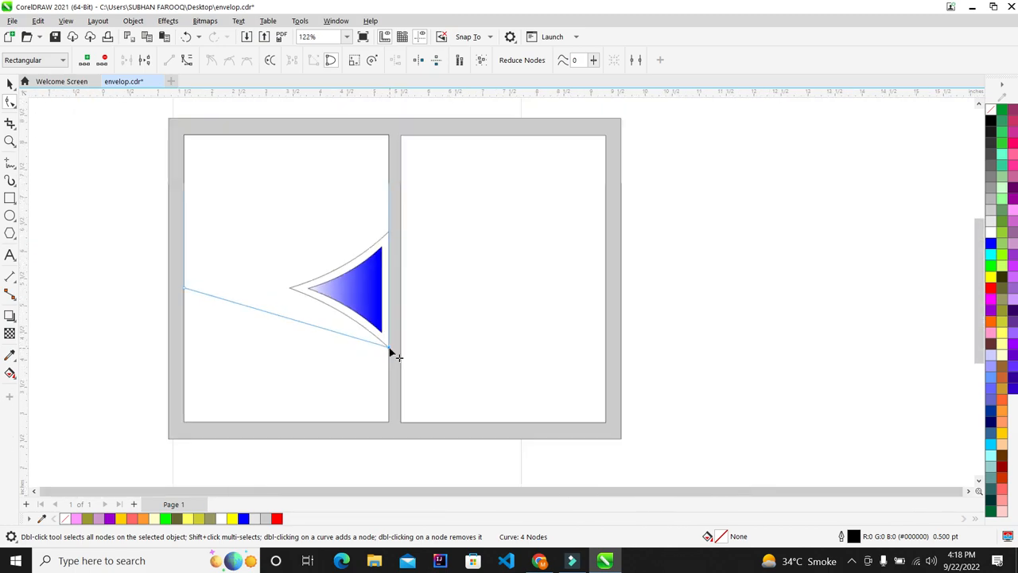
{"action": "scroll", "coordinate": [302, 314], "scroll_direction": "up", "scroll_amount": 2}
{"action": "scroll", "coordinate": [230, 329], "scroll_direction": "down", "scroll_amount": 3}
{"action": "scroll", "coordinate": [244, 278], "scroll_direction": "up", "scroll_amount": 2}
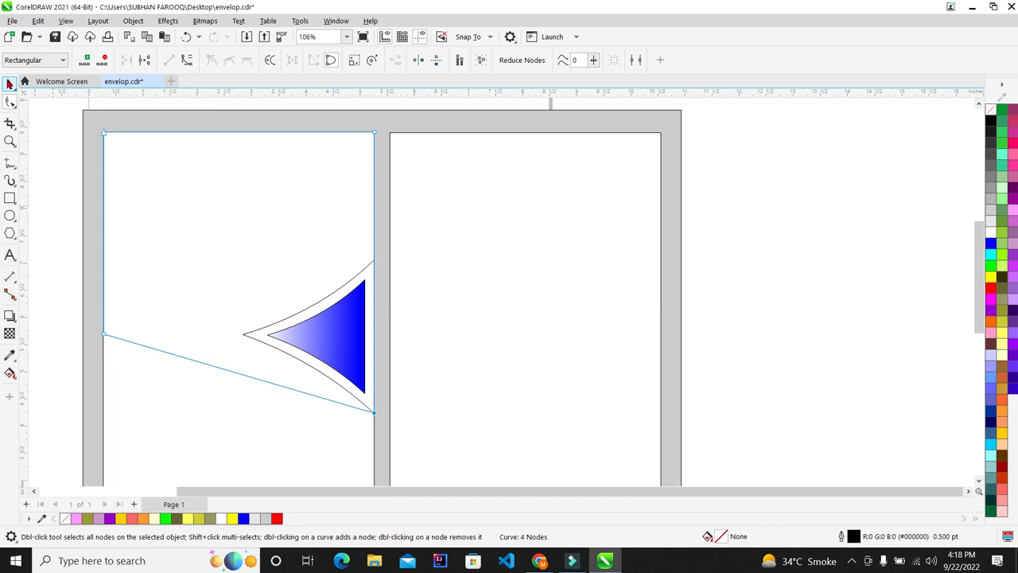
Convert the slanted bottom edge of the outline into a curve segment
{"action": "left_click", "coordinate": [10, 83]}
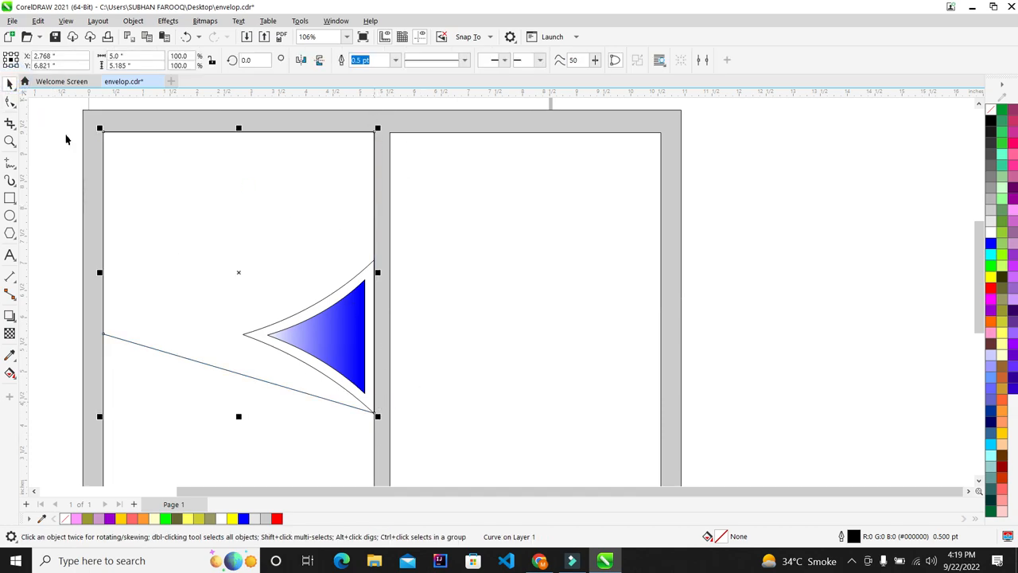
{"action": "left_click", "coordinate": [10, 101]}
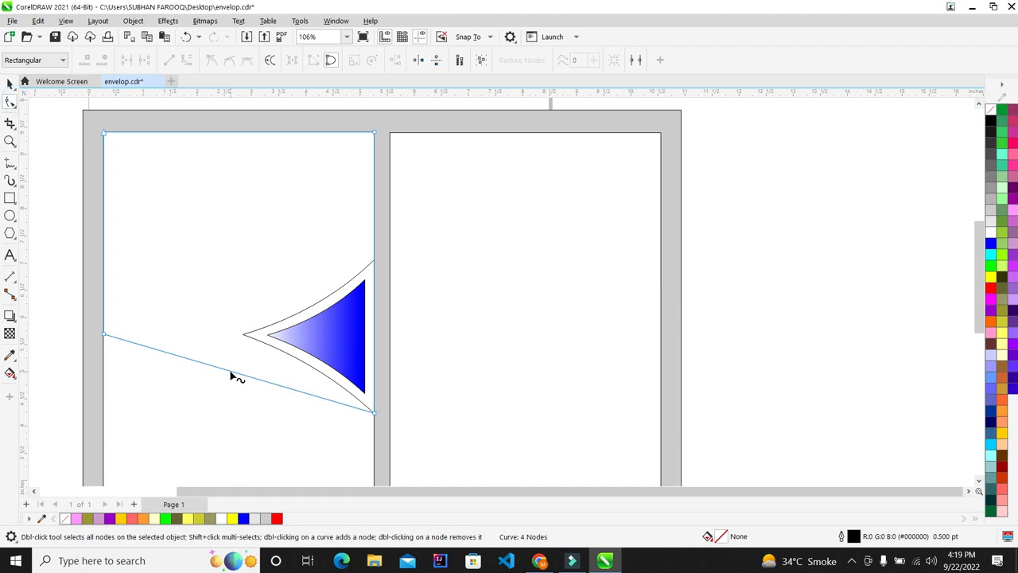
{"action": "right_click", "coordinate": [229, 373]}
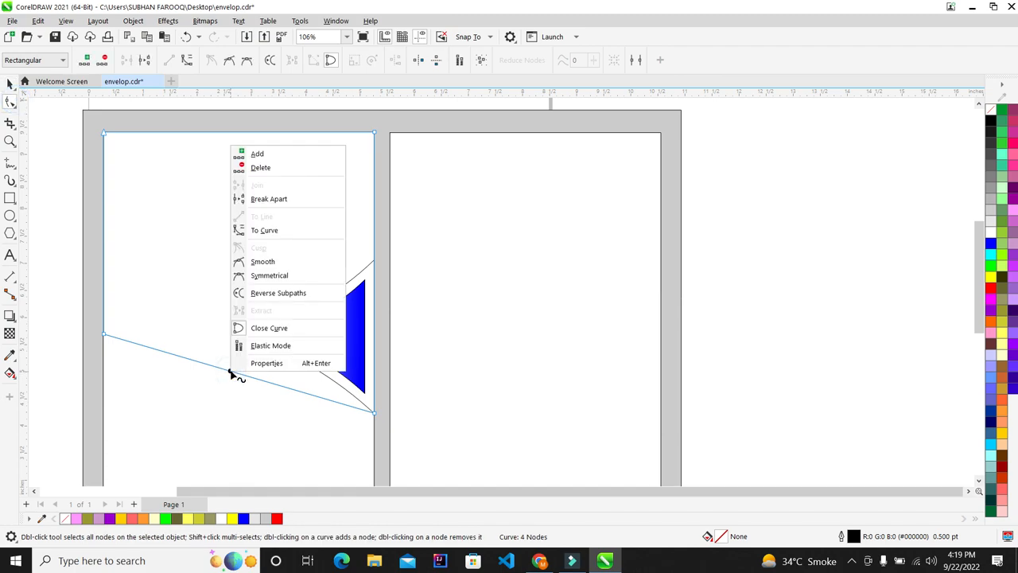
{"action": "left_click", "coordinate": [284, 232]}
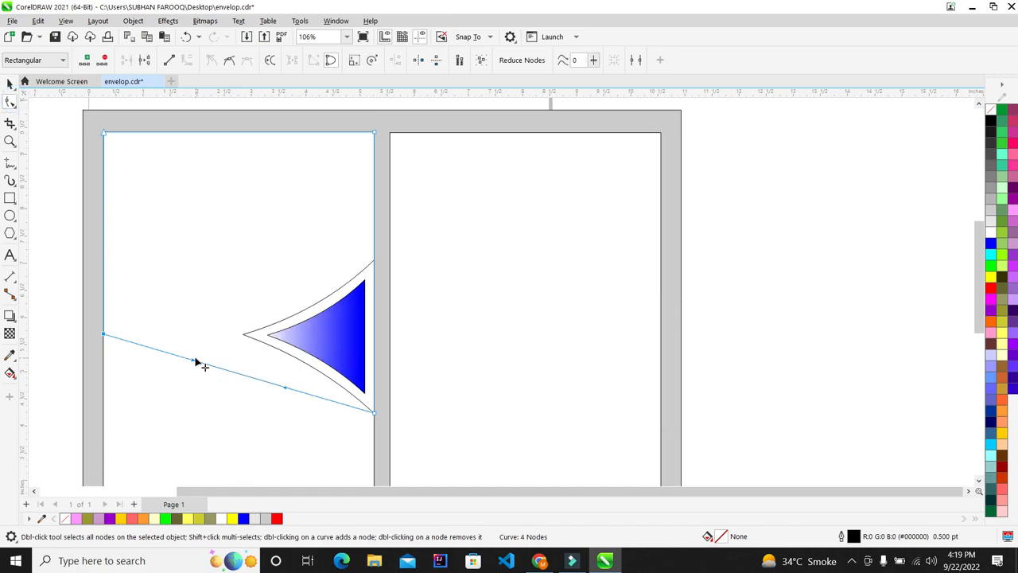
Bend the bottom edge upward into an arch and soften its upper handle
{"action": "left_click_drag", "start_coordinate": [192, 364], "coordinate": [164, 272]}
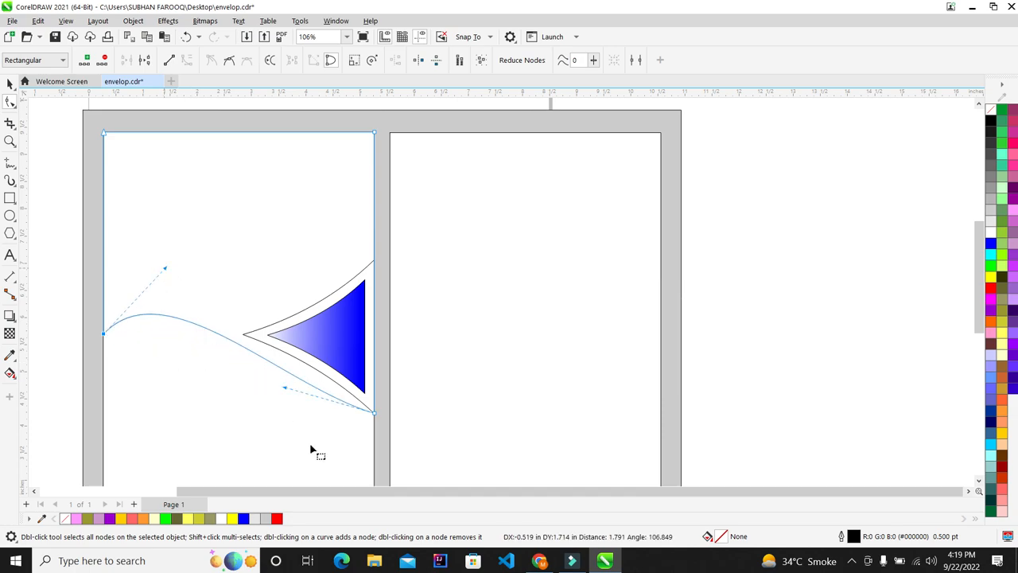
{"action": "scroll", "coordinate": [295, 401], "scroll_direction": "up", "scroll_amount": 2}
{"action": "left_click_drag", "start_coordinate": [277, 379], "coordinate": [345, 330]}
{"action": "scroll", "coordinate": [345, 330], "scroll_direction": "down", "scroll_amount": 2}
{"action": "scroll", "coordinate": [202, 274], "scroll_direction": "up", "scroll_amount": 2}
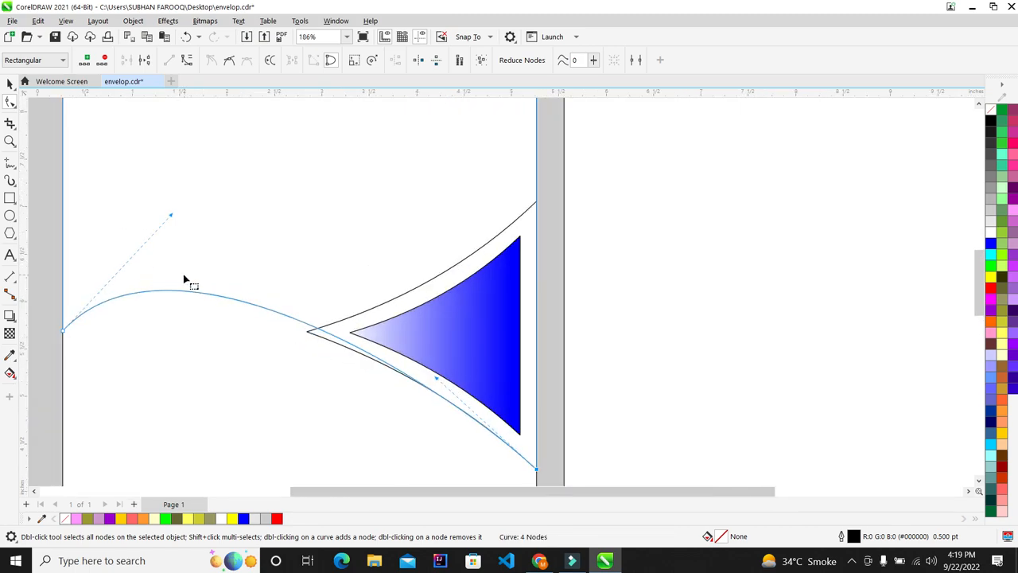
{"action": "left_click_drag", "start_coordinate": [171, 218], "coordinate": [156, 235]}
{"action": "scroll", "coordinate": [400, 409], "scroll_direction": "up", "scroll_amount": 3}
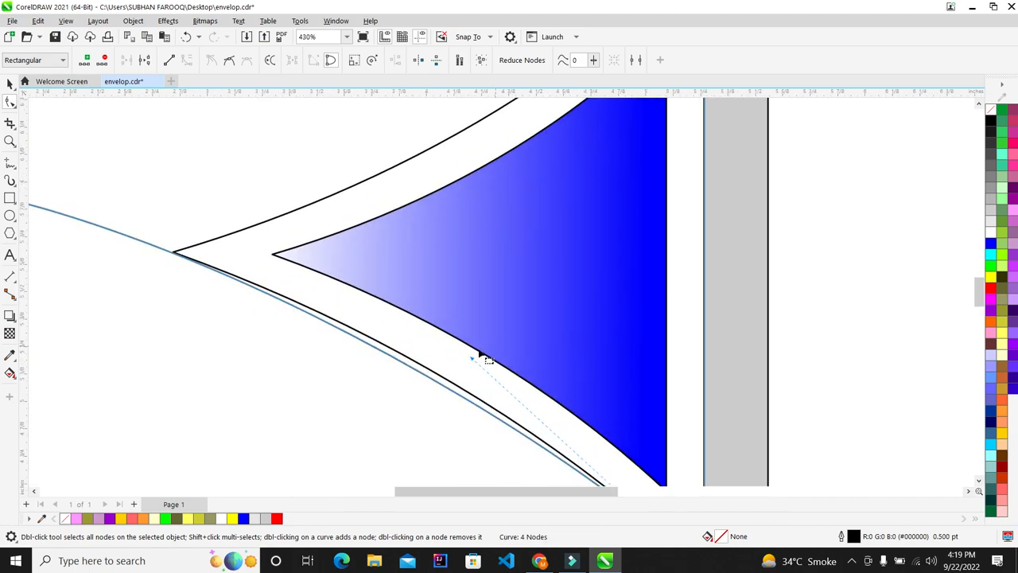
Reshape the arch so its right part hugs the emblem's lower outline
{"action": "left_click_drag", "start_coordinate": [470, 360], "coordinate": [496, 359]}
{"action": "scroll", "coordinate": [307, 323], "scroll_direction": "down", "scroll_amount": 3}
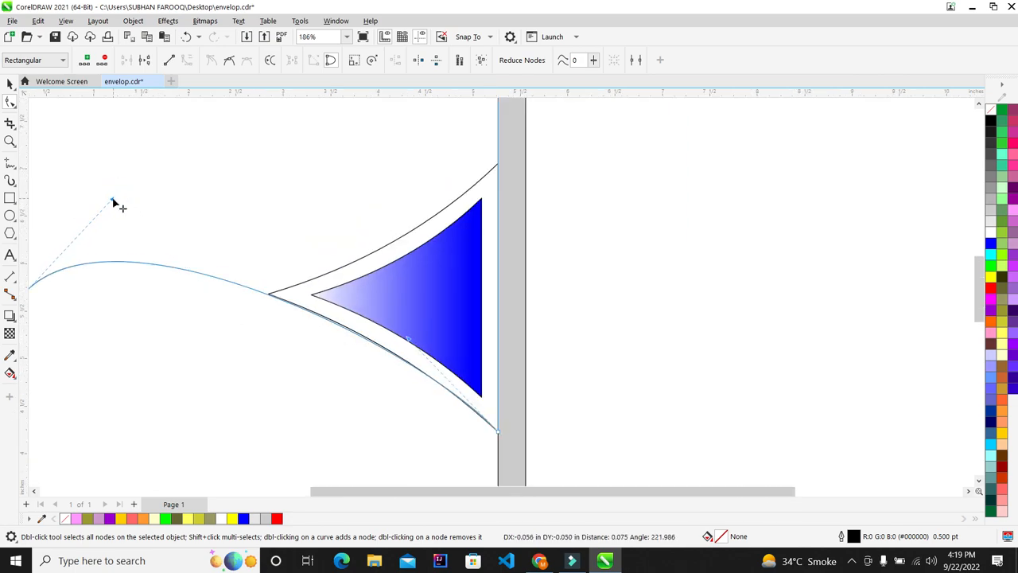
{"action": "scroll", "coordinate": [262, 310], "scroll_direction": "up", "scroll_amount": 2}
{"action": "scroll", "coordinate": [262, 310], "scroll_direction": "up", "scroll_amount": 8}
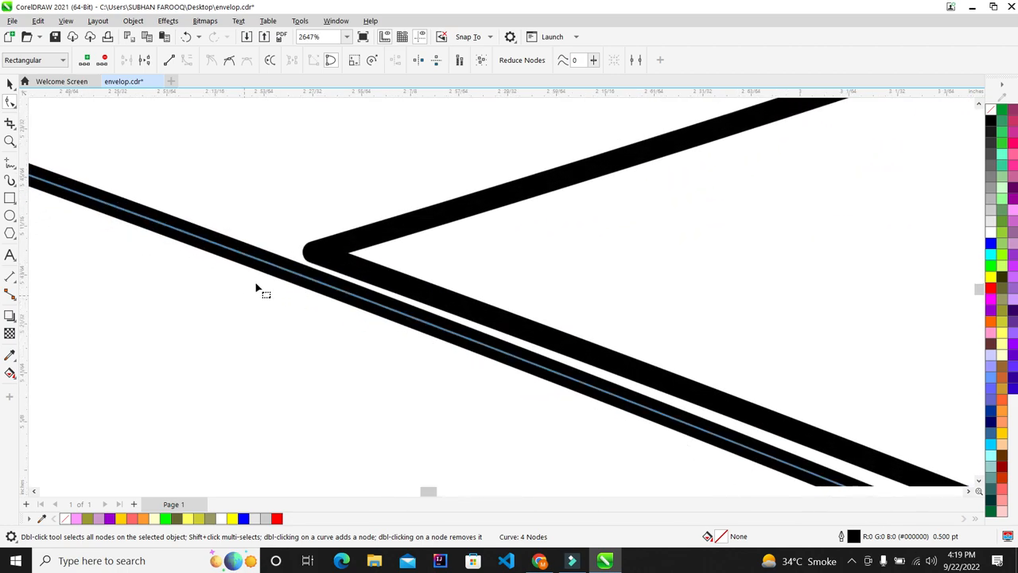
{"action": "scroll", "coordinate": [291, 301], "scroll_direction": "down", "scroll_amount": 15}
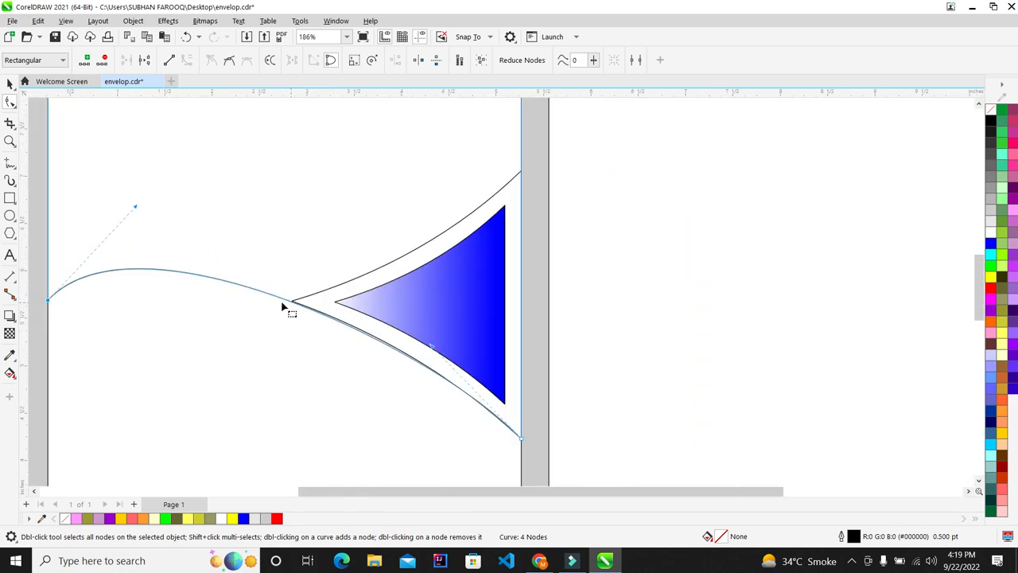
{"action": "scroll", "coordinate": [181, 233], "scroll_direction": "up", "scroll_amount": 2}
{"action": "left_click_drag", "start_coordinate": [135, 159], "coordinate": [122, 149]}
{"action": "scroll", "coordinate": [122, 149], "scroll_direction": "down", "scroll_amount": 4}
{"action": "scroll", "coordinate": [262, 237], "scroll_direction": "up", "scroll_amount": 5}
{"action": "left_click_drag", "start_coordinate": [252, 185], "coordinate": [253, 191]}
{"action": "scroll", "coordinate": [252, 243], "scroll_direction": "down", "scroll_amount": 2}
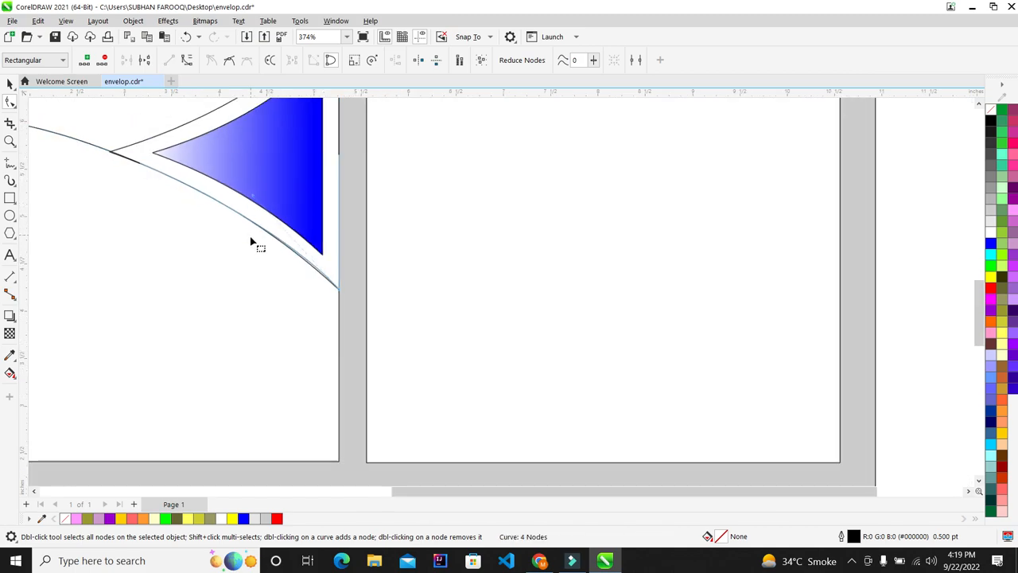
{"action": "scroll", "coordinate": [120, 163], "scroll_direction": "up", "scroll_amount": 4}
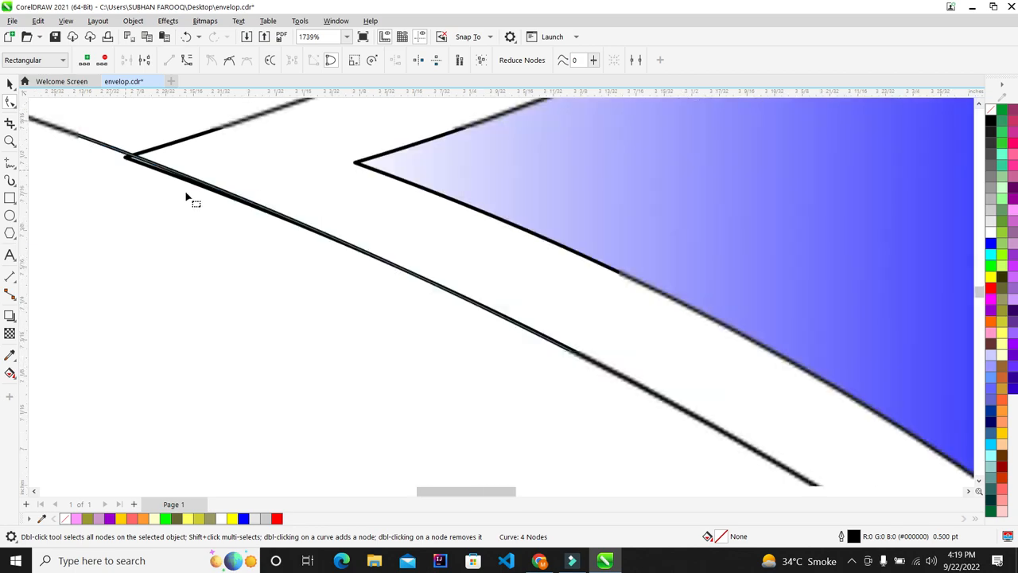
{"action": "scroll", "coordinate": [186, 198], "scroll_direction": "down", "scroll_amount": 5}
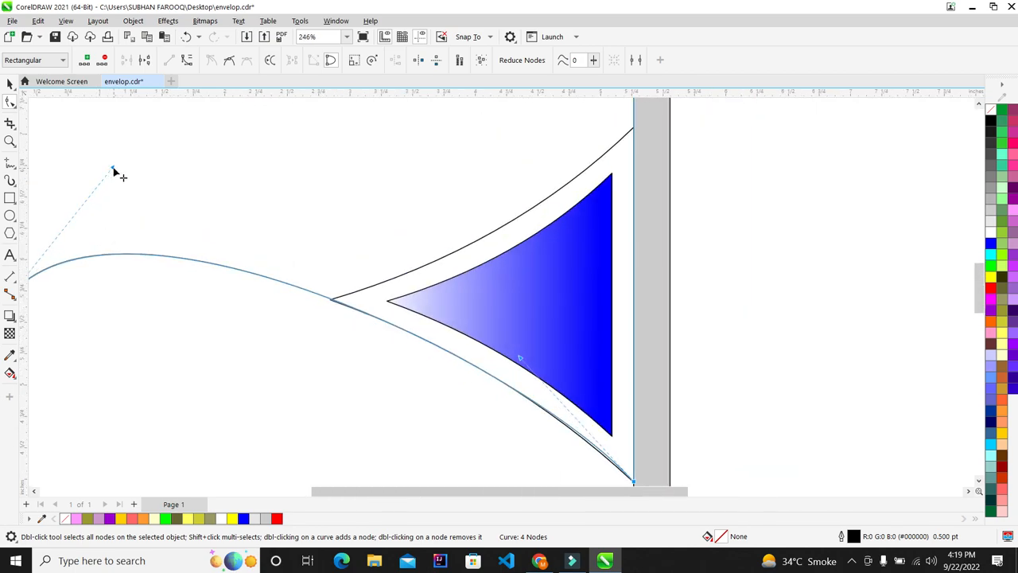
Ease the arch's left end and nudge the curve to follow the emblem outline
{"action": "left_click_drag", "start_coordinate": [114, 170], "coordinate": [106, 169]}
{"action": "scroll", "coordinate": [352, 289], "scroll_direction": "down", "scroll_amount": 3}
{"action": "scroll", "coordinate": [350, 247], "scroll_direction": "up", "scroll_amount": 2}
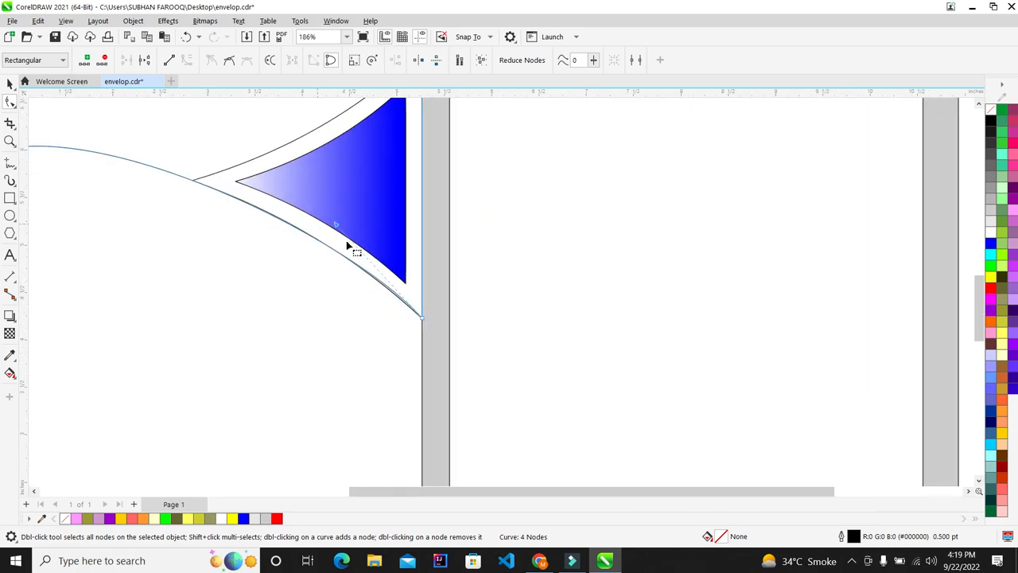
{"action": "left_click_drag", "start_coordinate": [336, 229], "coordinate": [338, 230]}
{"action": "scroll", "coordinate": [341, 230], "scroll_direction": "down", "scroll_amount": 3}
{"action": "scroll", "coordinate": [174, 137], "scroll_direction": "up", "scroll_amount": 2}
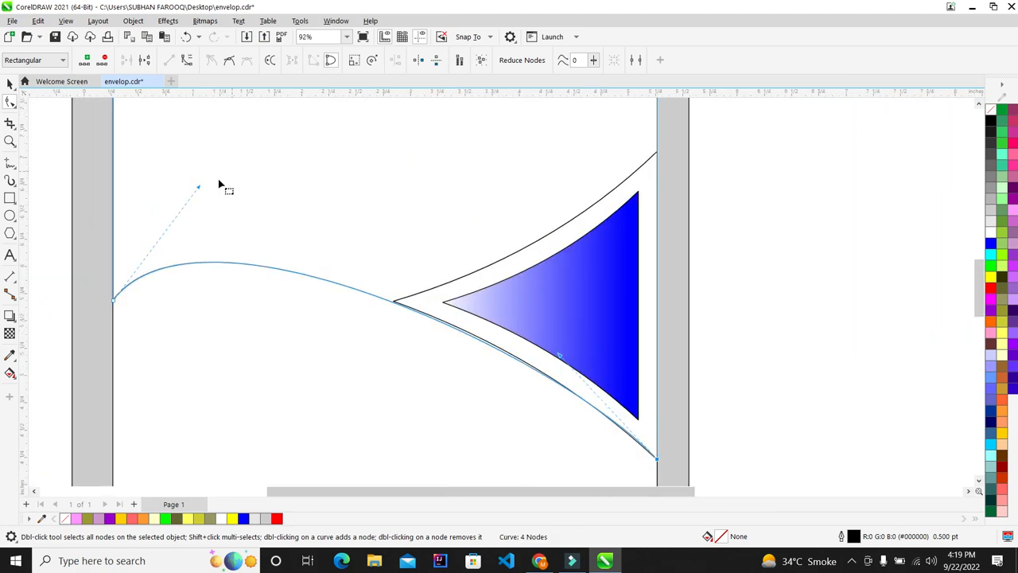
{"action": "left_click_drag", "start_coordinate": [199, 190], "coordinate": [189, 182]}
{"action": "scroll", "coordinate": [215, 307], "scroll_direction": "down", "scroll_amount": 2}
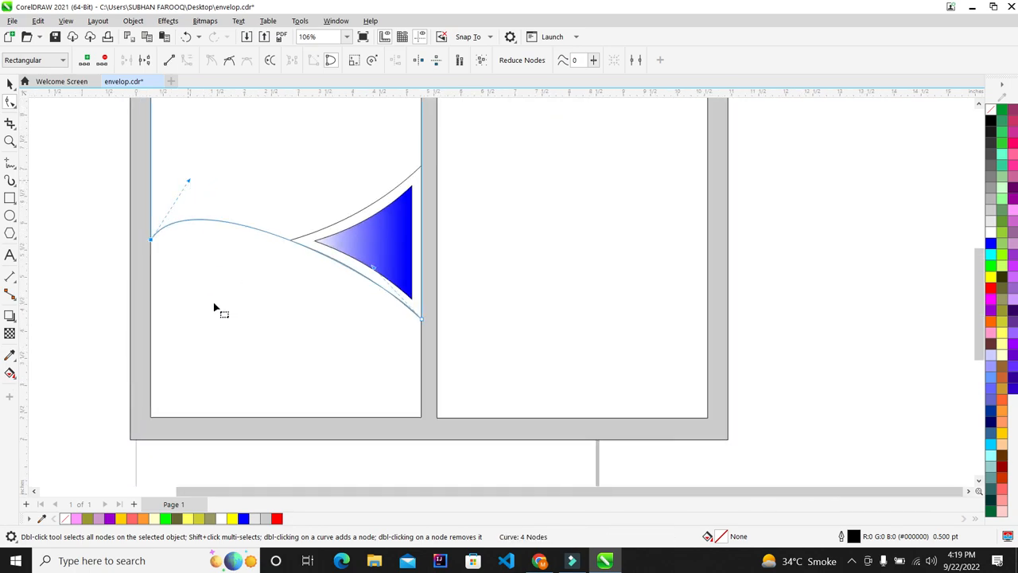
{"action": "scroll", "coordinate": [289, 183], "scroll_direction": "down", "scroll_amount": 1}
{"action": "scroll", "coordinate": [231, 175], "scroll_direction": "up", "scroll_amount": 1}
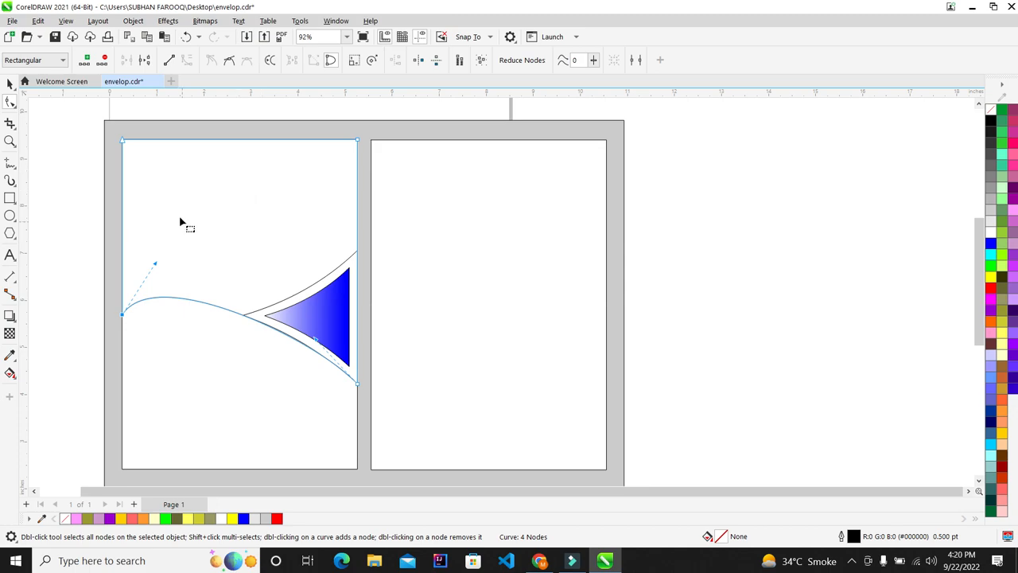
Raise the curve's left end, lower the bulge, and align it with the emblem outline
{"action": "left_click_drag", "start_coordinate": [124, 318], "coordinate": [180, 302]}
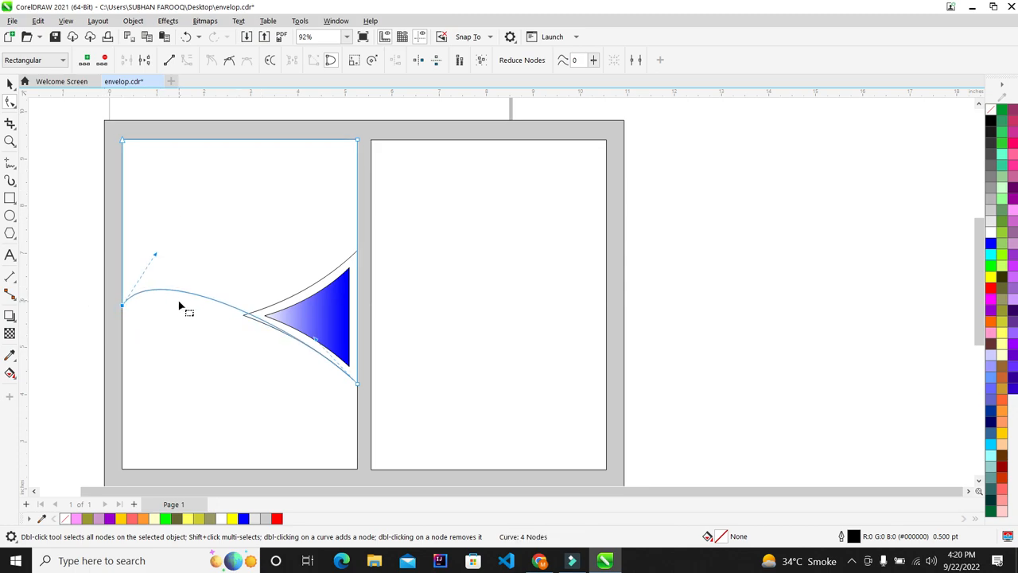
{"action": "scroll", "coordinate": [178, 301], "scroll_direction": "up", "scroll_amount": 2}
{"action": "left_click_drag", "start_coordinate": [137, 223], "coordinate": [121, 236]}
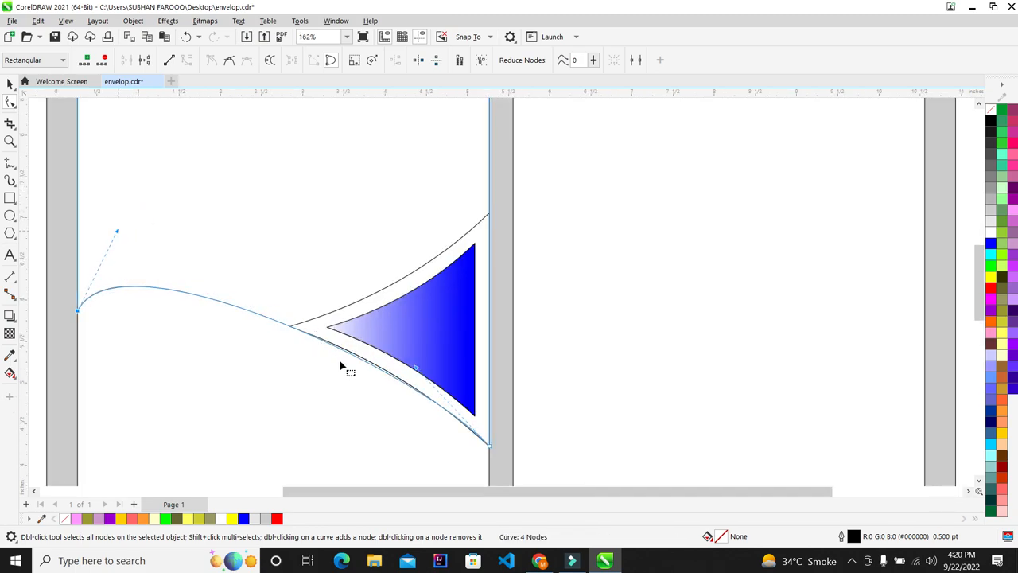
{"action": "scroll", "coordinate": [341, 366], "scroll_direction": "up", "scroll_amount": 1}
{"action": "left_click_drag", "start_coordinate": [427, 370], "coordinate": [427, 367]}
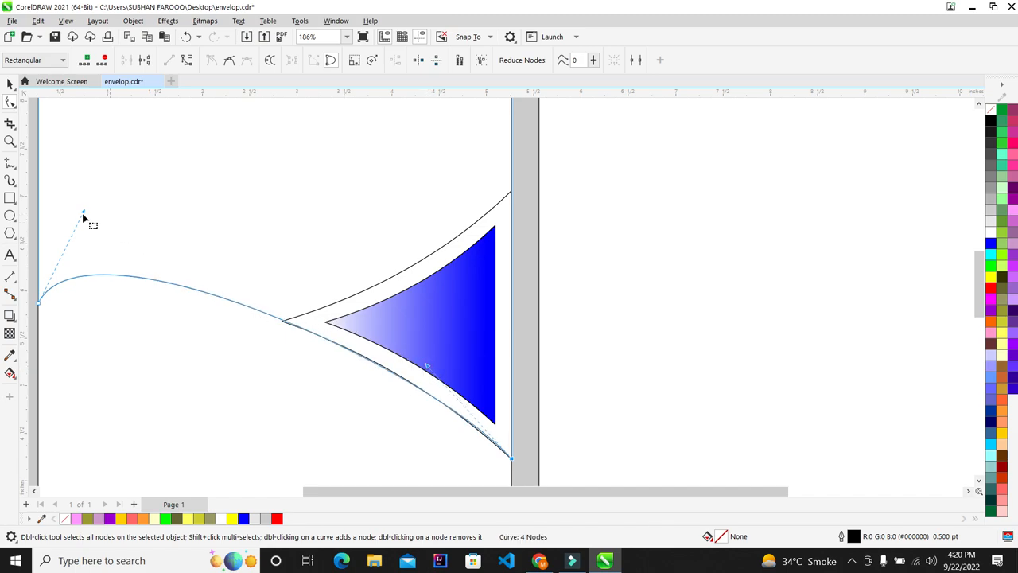
{"action": "left_click_drag", "start_coordinate": [85, 213], "coordinate": [81, 215]}
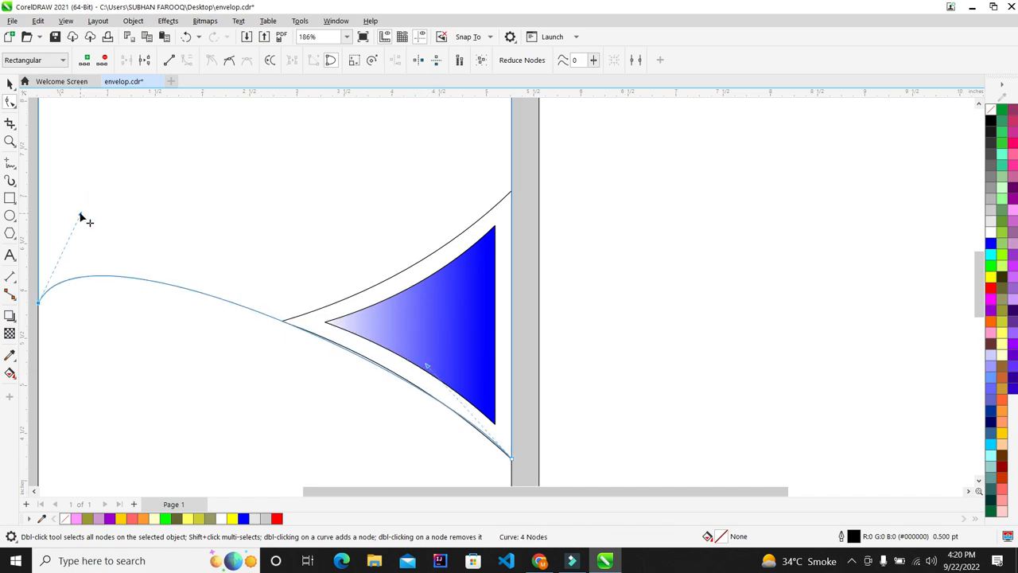
{"action": "left_click_drag", "start_coordinate": [429, 368], "coordinate": [439, 377]}
{"action": "scroll", "coordinate": [220, 311], "scroll_direction": "down", "scroll_amount": 2}
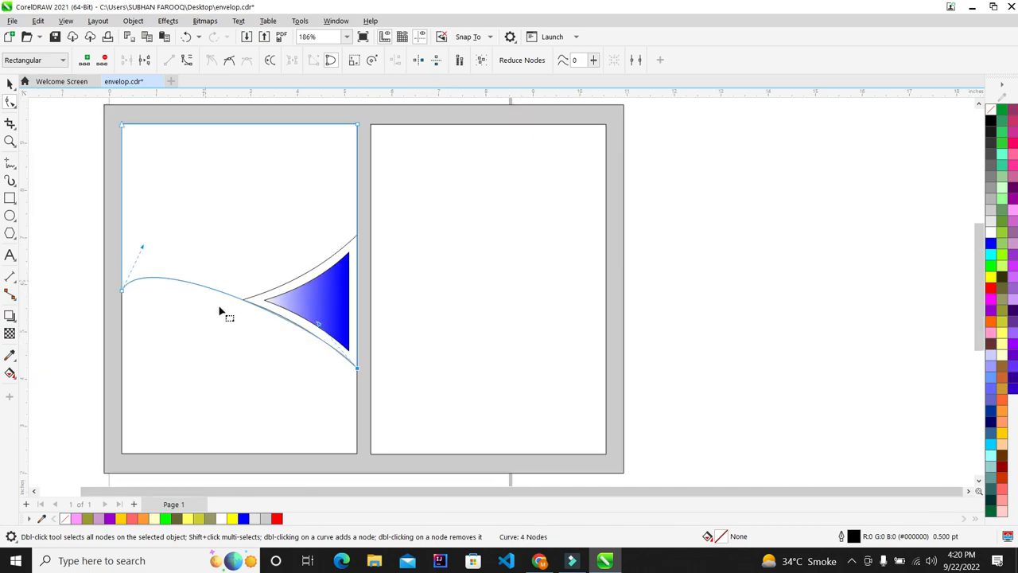
Reset the flap edge by converting it to a straight line and back to a curve
{"action": "right_click", "coordinate": [228, 300]}
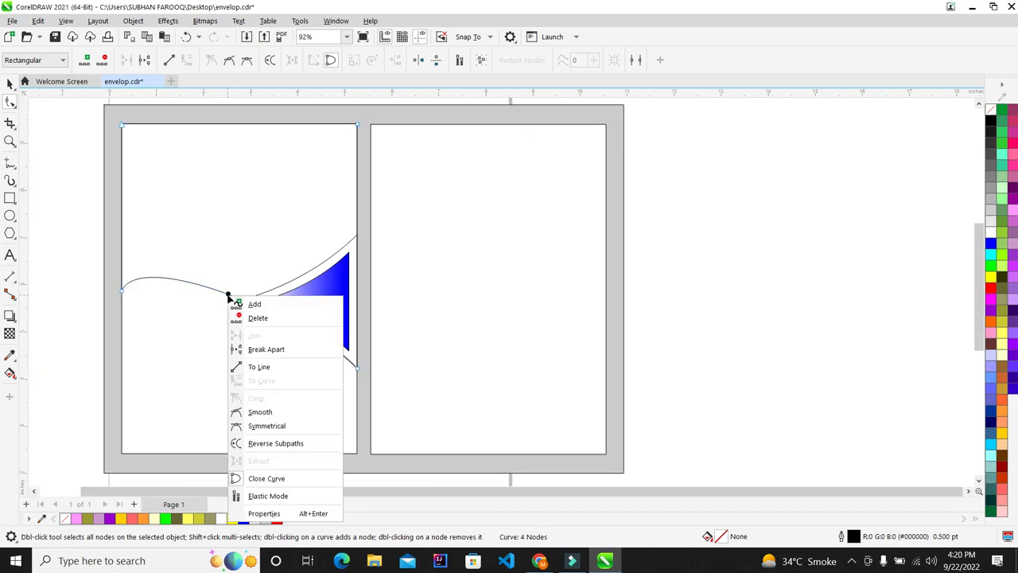
{"action": "left_click", "coordinate": [262, 363]}
{"action": "scroll", "coordinate": [238, 330], "scroll_direction": "up", "scroll_amount": 1}
{"action": "scroll", "coordinate": [233, 325], "scroll_direction": "up", "scroll_amount": 1}
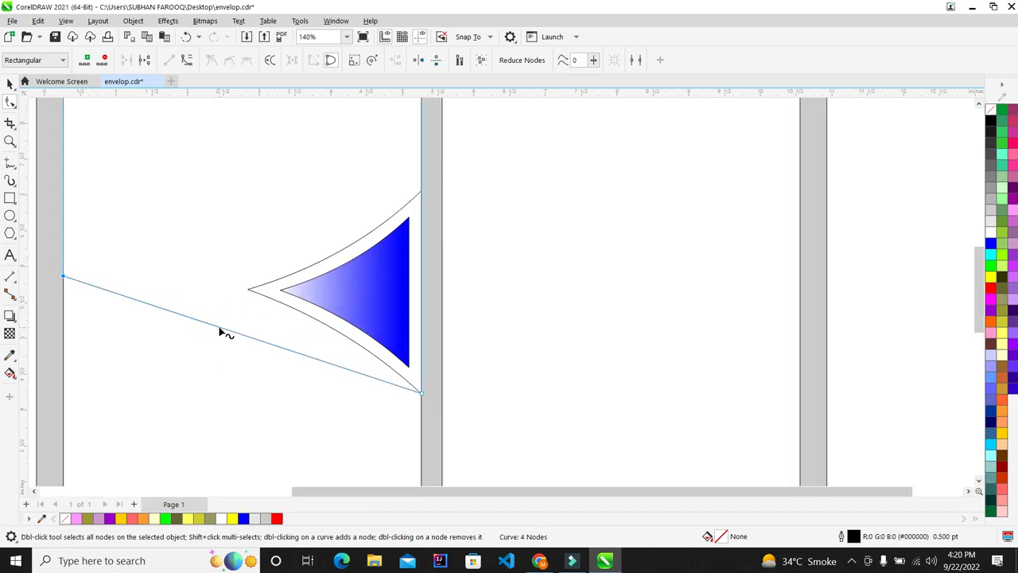
{"action": "right_click", "coordinate": [219, 329]}
{"action": "left_click", "coordinate": [269, 181]}
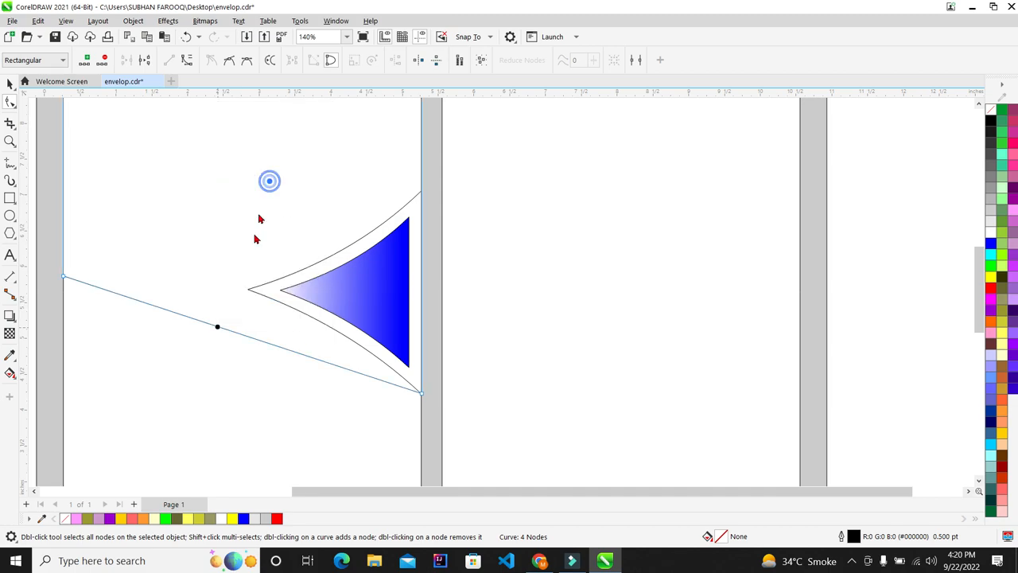
{"action": "scroll", "coordinate": [256, 239], "scroll_direction": "down", "scroll_amount": 1}
{"action": "scroll", "coordinate": [215, 311], "scroll_direction": "up", "scroll_amount": 2}
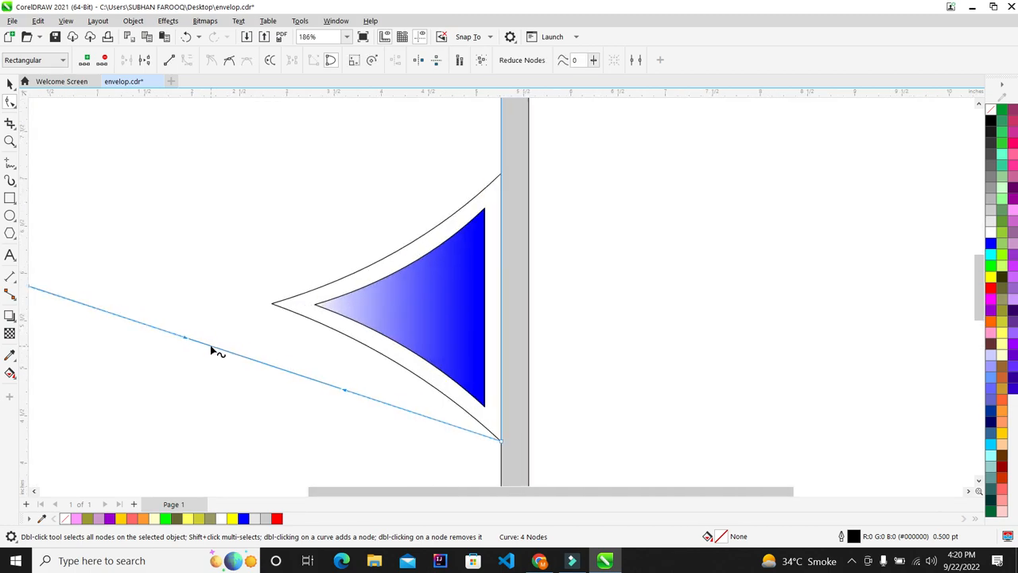
Add a trial node on the flap line, then delete it
{"action": "left_click", "coordinate": [210, 344]}
{"action": "left_click", "coordinate": [212, 346]}
{"action": "double_click", "coordinate": [212, 346]}
{"action": "left_click", "coordinate": [9, 85]}
{"action": "left_click", "coordinate": [9, 101]}
{"action": "left_click_drag", "start_coordinate": [224, 314], "coordinate": [196, 280]}
{"action": "key", "text": "Delete"}
{"action": "scroll", "coordinate": [249, 284], "scroll_direction": "down", "scroll_amount": 2}
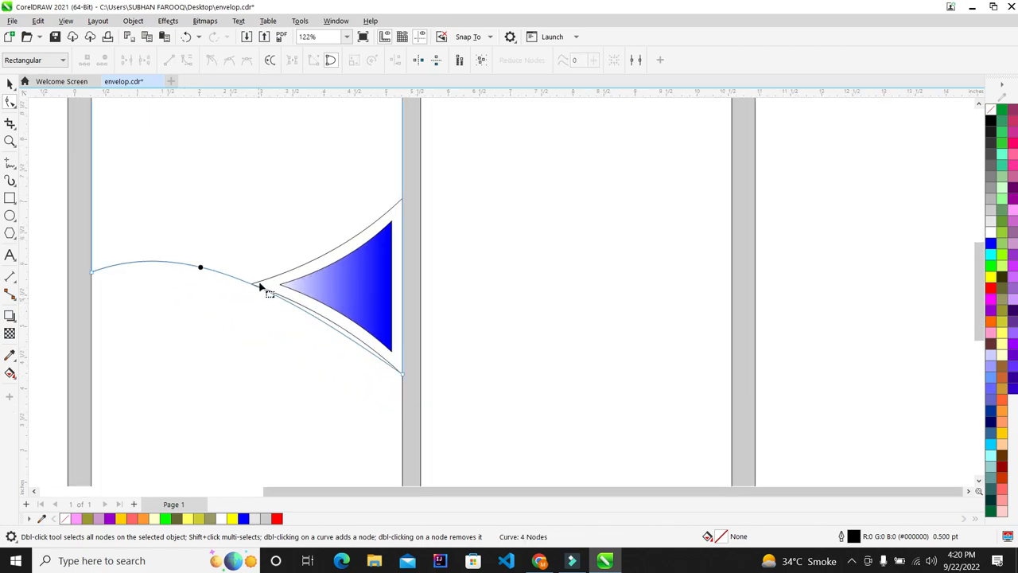
{"action": "scroll", "coordinate": [260, 288], "scroll_direction": "up", "scroll_amount": 10}
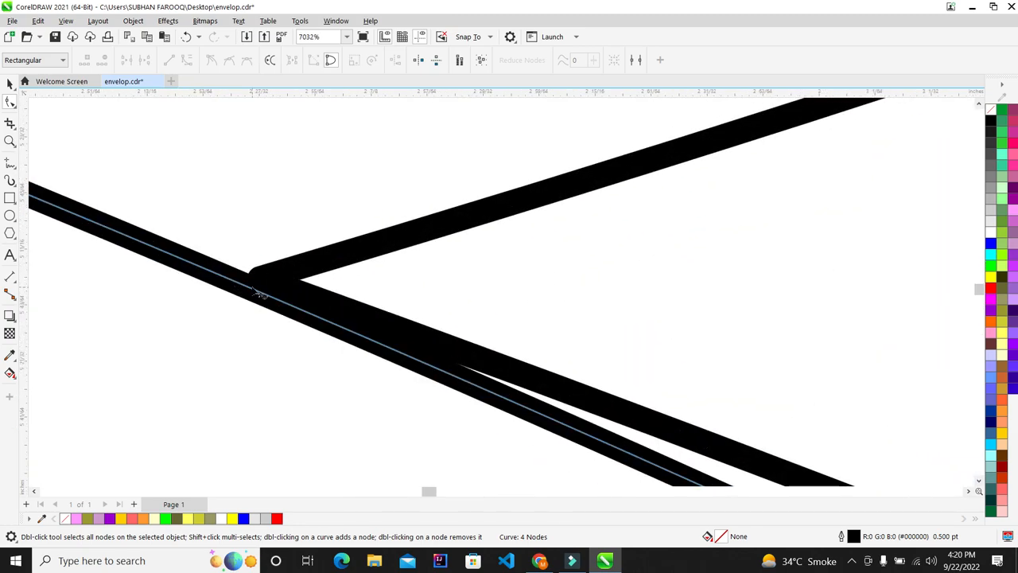
Add a node where the flap line meets the emblem and bend the right section along its border
{"action": "double_click", "coordinate": [259, 296]}
{"action": "scroll", "coordinate": [256, 292], "scroll_direction": "down", "scroll_amount": 8}
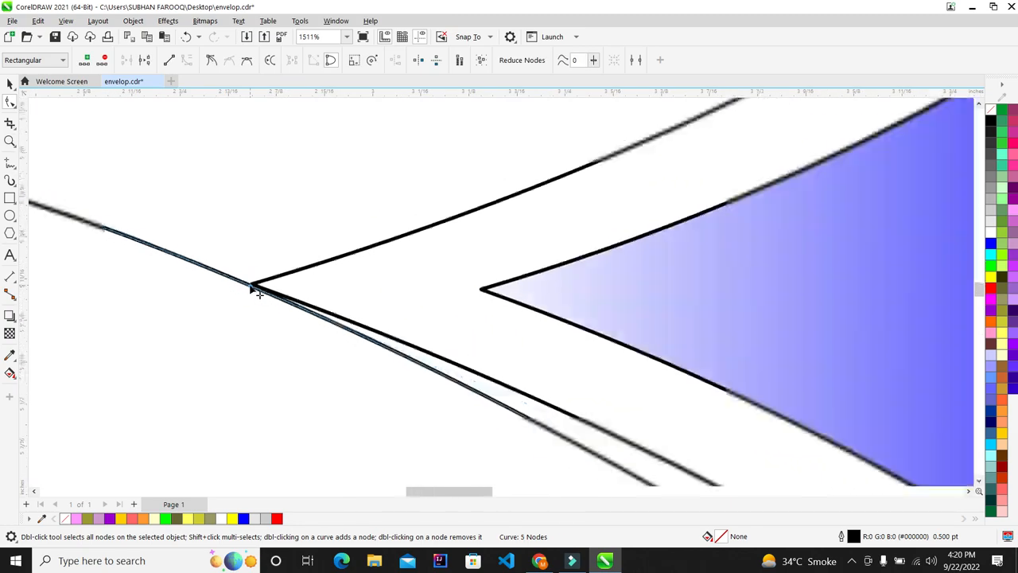
{"action": "scroll", "coordinate": [398, 357], "scroll_direction": "down", "scroll_amount": 3}
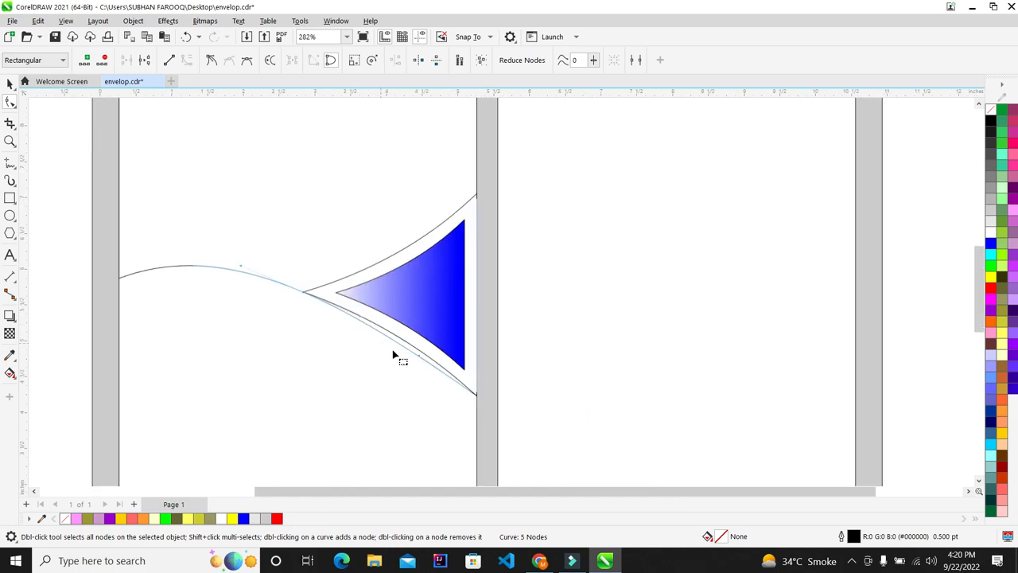
{"action": "scroll", "coordinate": [406, 362], "scroll_direction": "up", "scroll_amount": 3}
{"action": "left_click_drag", "start_coordinate": [442, 361], "coordinate": [449, 331]}
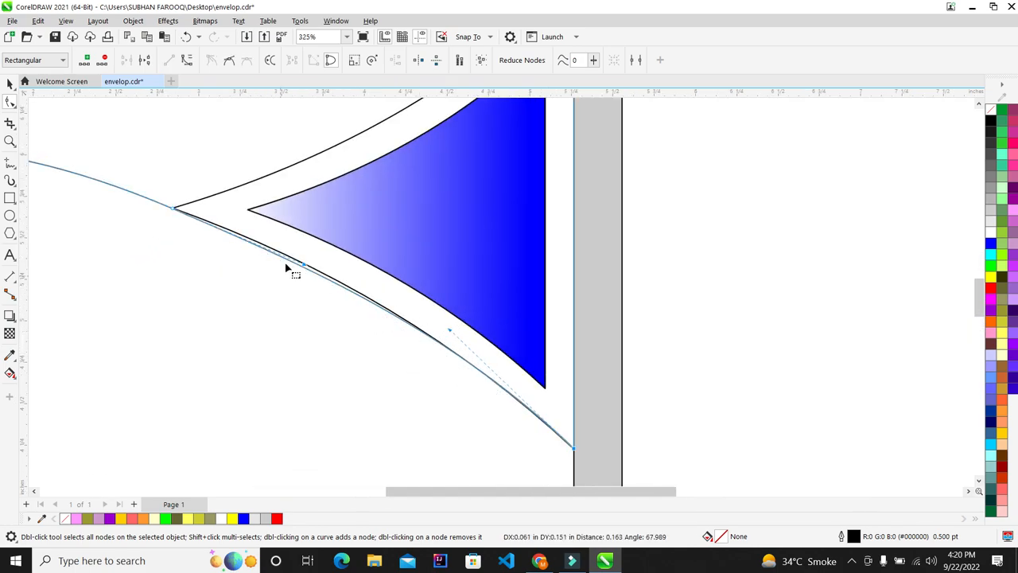
{"action": "scroll", "coordinate": [298, 253], "scroll_direction": "up", "scroll_amount": 2}
{"action": "left_click_drag", "start_coordinate": [350, 286], "coordinate": [347, 269]}
{"action": "scroll", "coordinate": [265, 267], "scroll_direction": "down", "scroll_amount": 4}
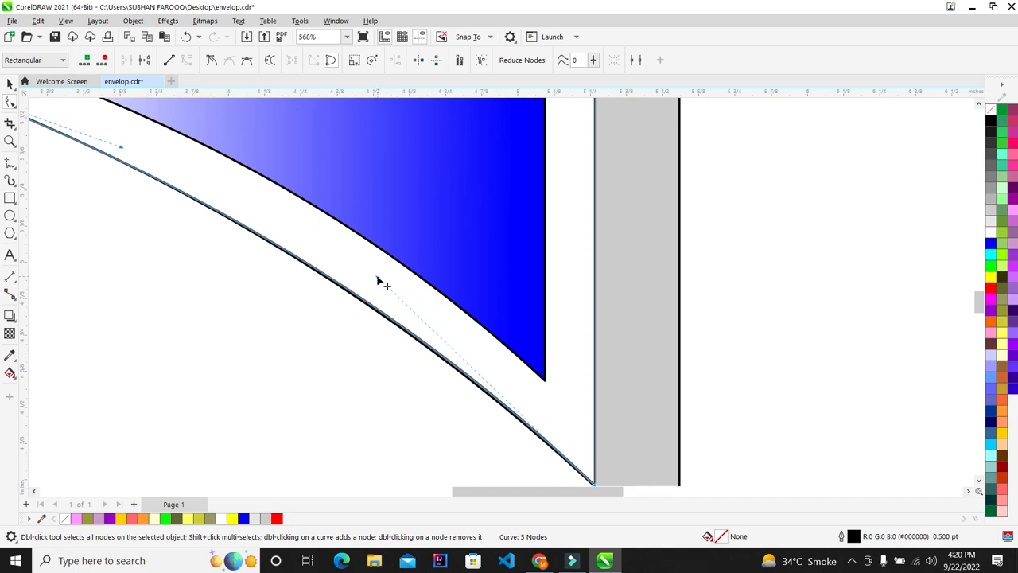
{"action": "left_click_drag", "start_coordinate": [379, 280], "coordinate": [377, 284]}
{"action": "scroll", "coordinate": [383, 278], "scroll_direction": "up", "scroll_amount": 1}
{"action": "scroll", "coordinate": [377, 284], "scroll_direction": "down", "scroll_amount": 4}
{"action": "scroll", "coordinate": [366, 362], "scroll_direction": "down", "scroll_amount": 6}
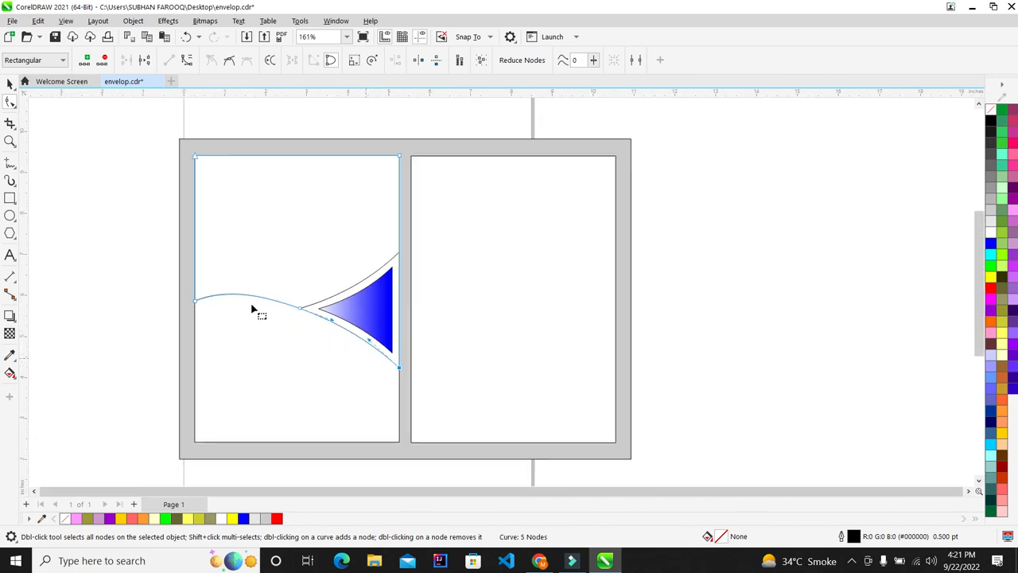
{"action": "scroll", "coordinate": [262, 313], "scroll_direction": "up", "scroll_amount": 4}
Fill the flap shape in the left panel with solid blue
{"action": "left_click", "coordinate": [10, 83]}
{"action": "scroll", "coordinate": [191, 239], "scroll_direction": "down", "scroll_amount": 4}
{"action": "left_click", "coordinate": [761, 247]}
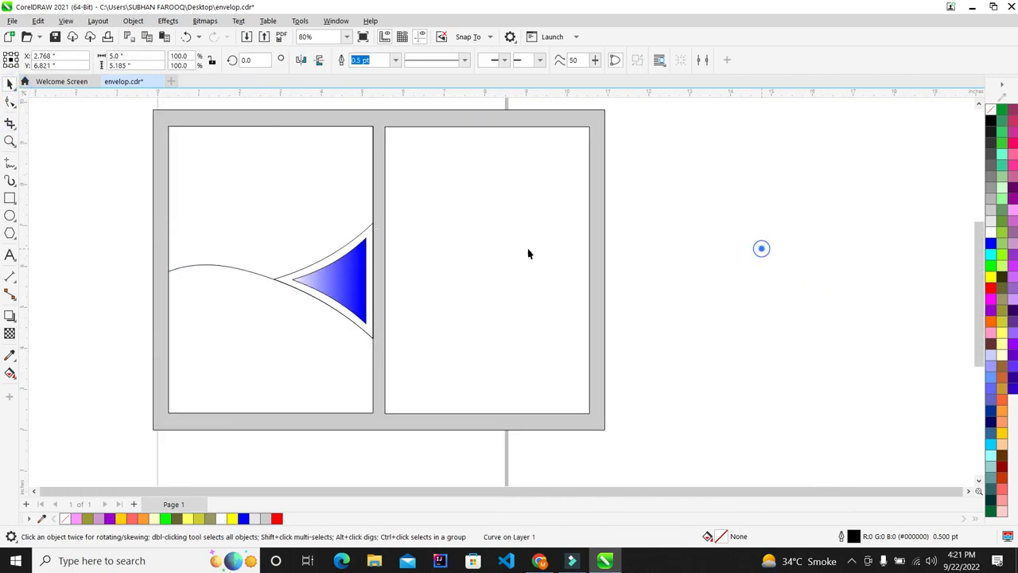
{"action": "key", "text": "F4"}
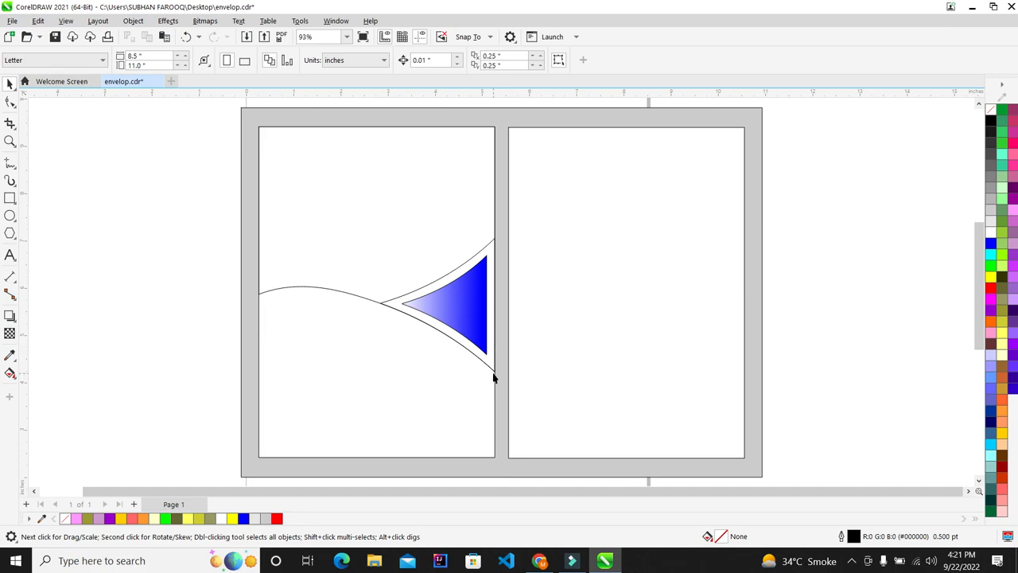
{"action": "left_click", "coordinate": [340, 186]}
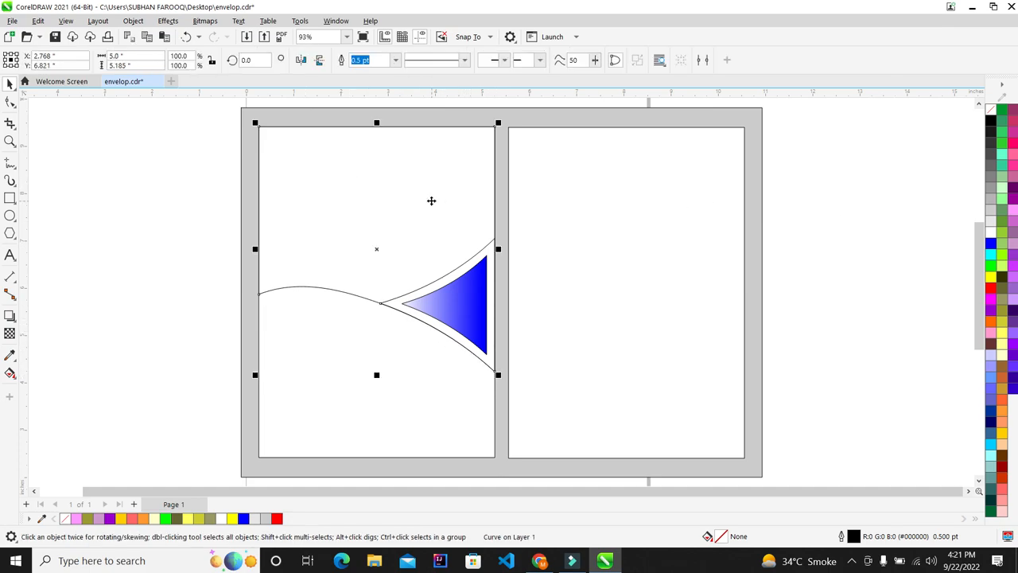
{"action": "left_click", "coordinate": [992, 244]}
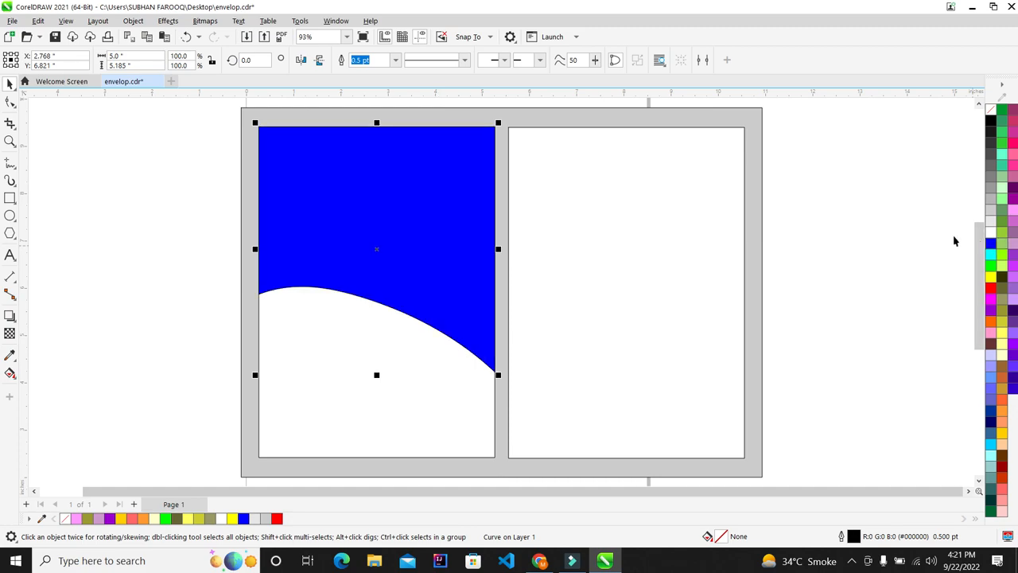
Fill the emblem's border shape white
{"action": "left_click", "coordinate": [852, 233]}
{"action": "left_click_drag", "start_coordinate": [854, 215], "coordinate": [305, 437]}
{"action": "left_click", "coordinate": [852, 284]}
{"action": "scroll", "coordinate": [516, 319], "scroll_direction": "up", "scroll_amount": 2}
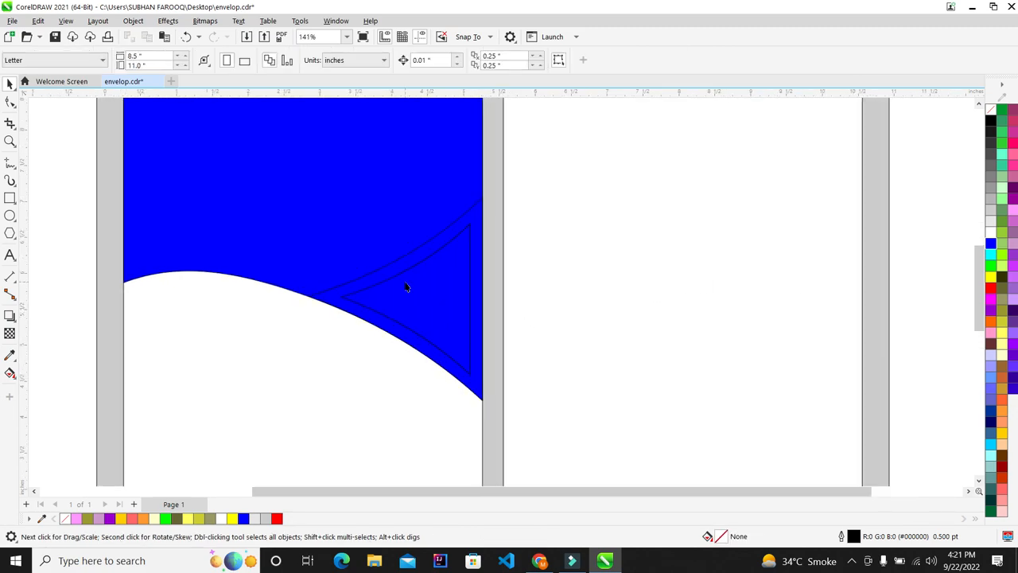
{"action": "left_click", "coordinate": [480, 221]}
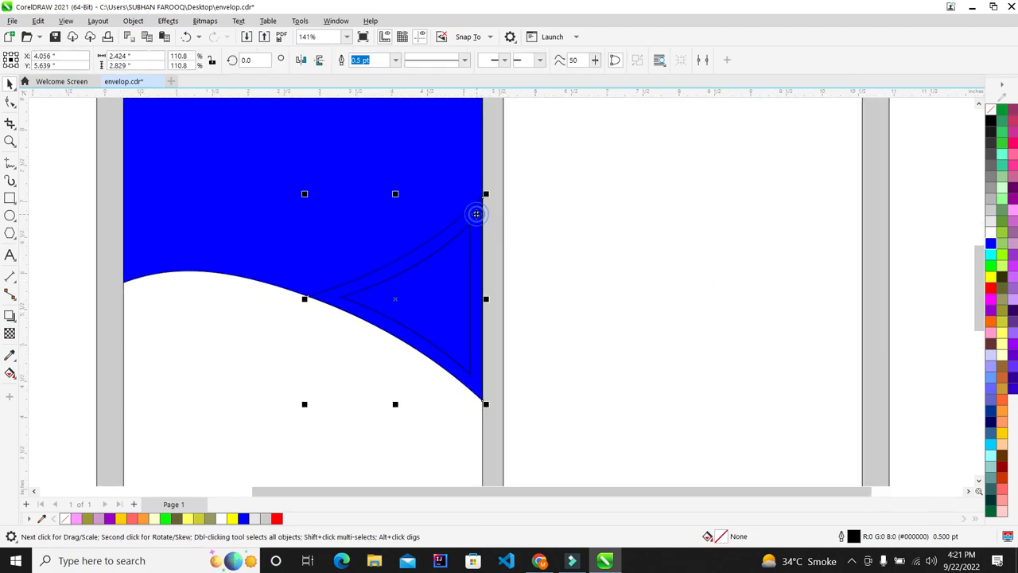
{"action": "left_click", "coordinate": [992, 236]}
{"action": "left_click", "coordinate": [895, 224]}
Reselect the blue flap shape and pick the Transparency tool
{"action": "scroll", "coordinate": [475, 283], "scroll_direction": "down", "scroll_amount": 3}
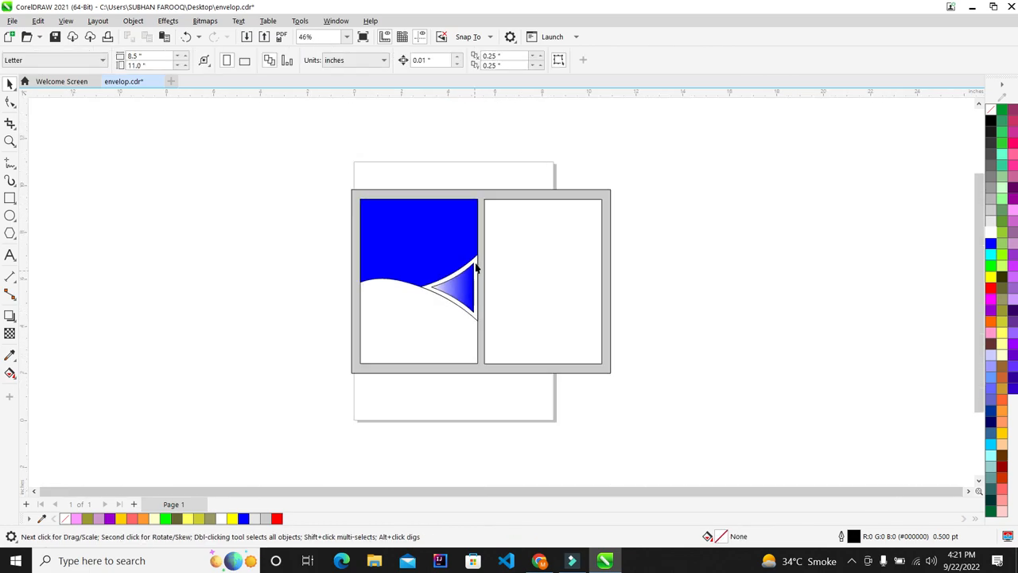
{"action": "scroll", "coordinate": [469, 233], "scroll_direction": "up", "scroll_amount": 2}
{"action": "left_click", "coordinate": [412, 233]}
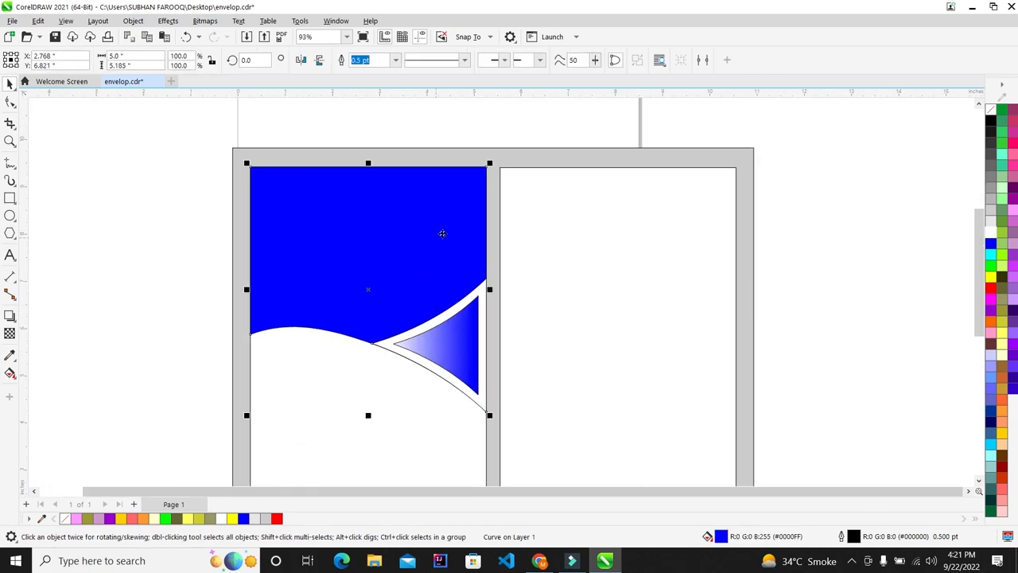
{"action": "left_click", "coordinate": [9, 335]}
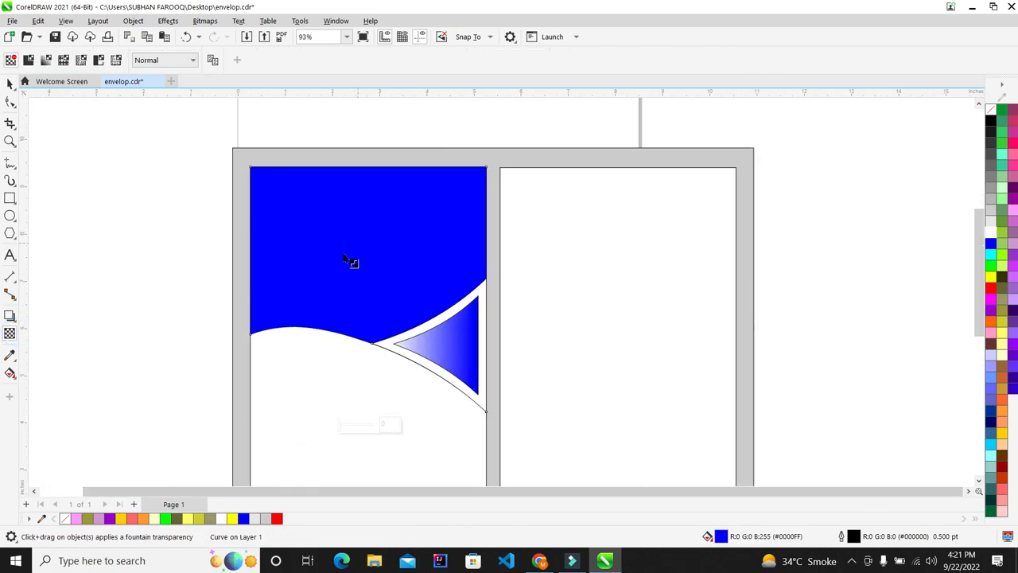
Drop a copy of the blue flap left of the page and give it no fill
{"action": "left_click", "coordinate": [10, 85]}
{"action": "left_click_drag", "start_coordinate": [385, 233], "coordinate": [80, 210]}
{"action": "right_click", "coordinate": [79, 210]}
{"action": "left_click", "coordinate": [990, 109]}
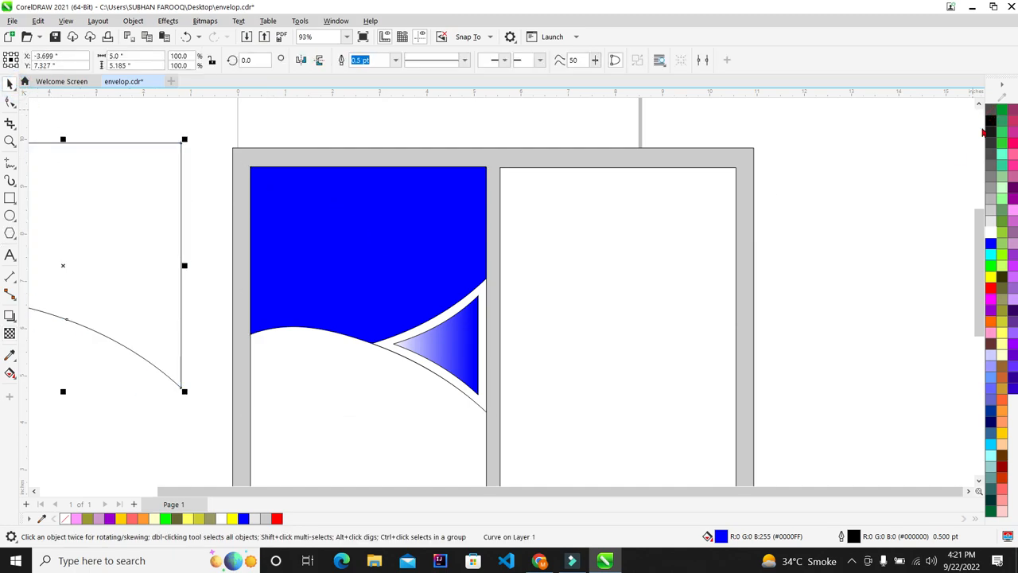
Apply a fountain transparency to the blue flap, fading from the top toward the curved line
{"action": "left_click", "coordinate": [413, 216]}
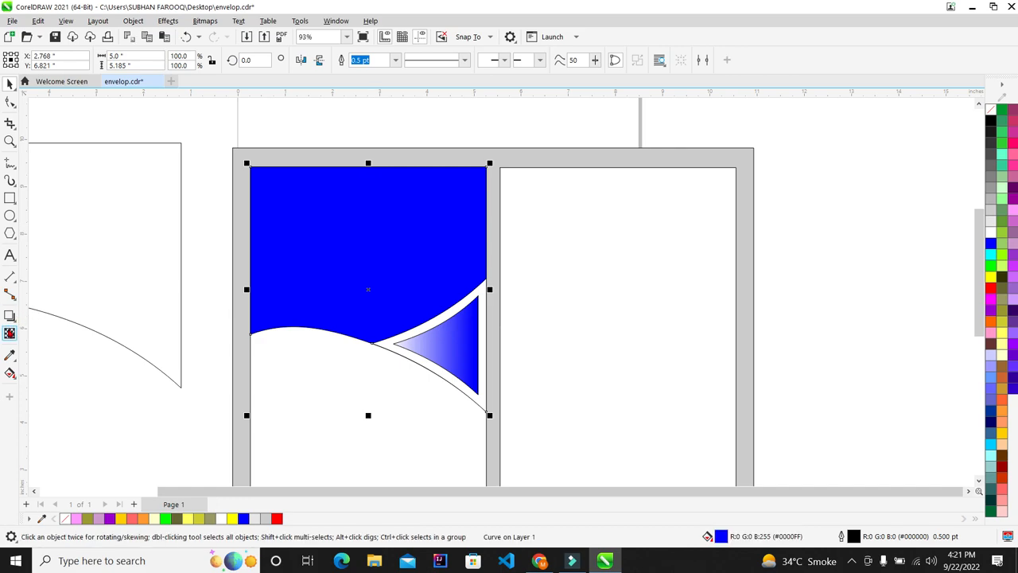
{"action": "left_click", "coordinate": [10, 334]}
{"action": "left_click_drag", "start_coordinate": [365, 230], "coordinate": [310, 365]}
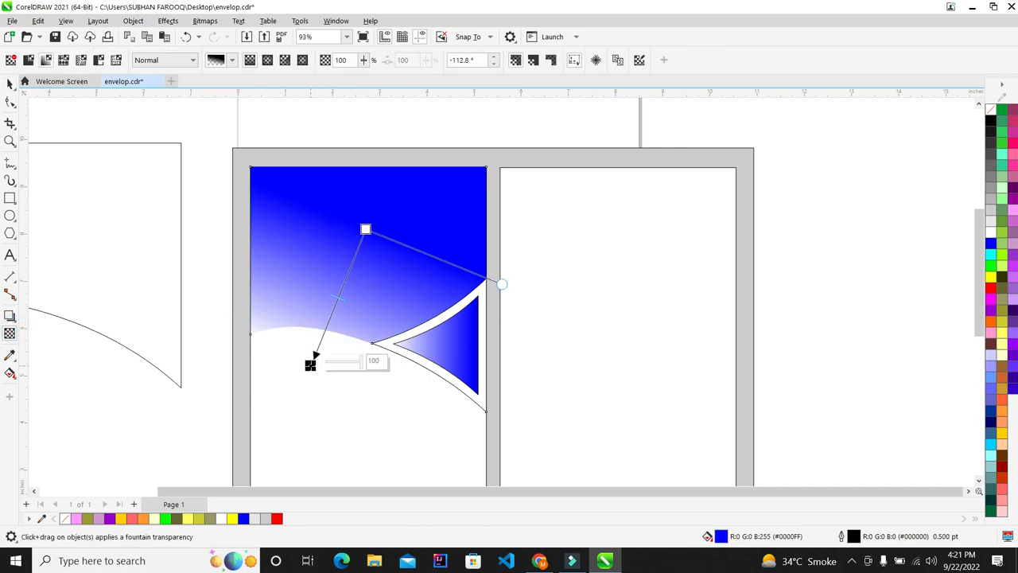
{"action": "left_click_drag", "start_coordinate": [365, 229], "coordinate": [378, 212]}
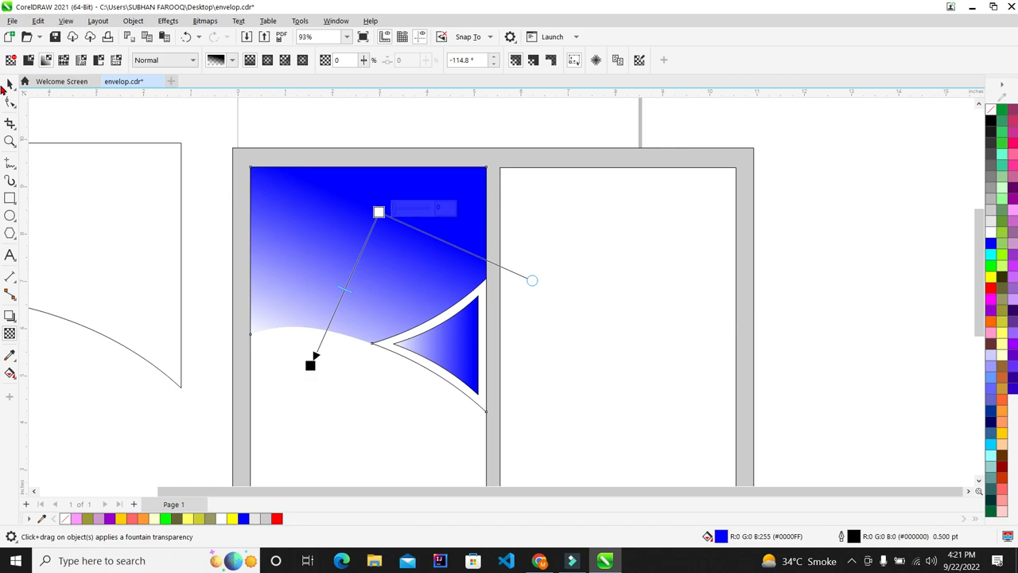
{"action": "left_click", "coordinate": [11, 85]}
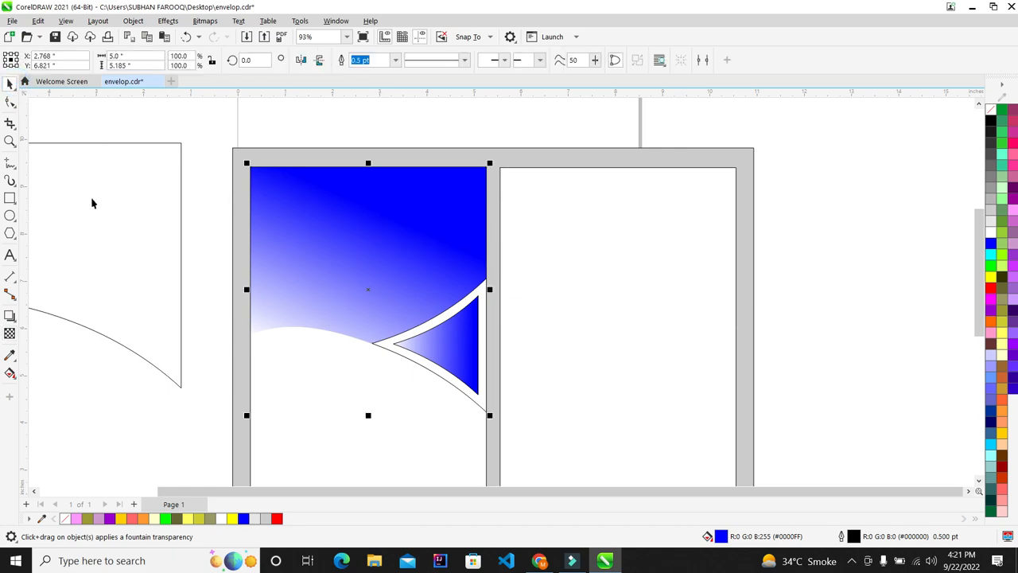
Deselect the blue flap and minimize CorelDRAW to the desktop
{"action": "scroll", "coordinate": [94, 203], "scroll_direction": "down", "scroll_amount": 1}
{"action": "scroll", "coordinate": [127, 215], "scroll_direction": "up", "scroll_amount": 1}
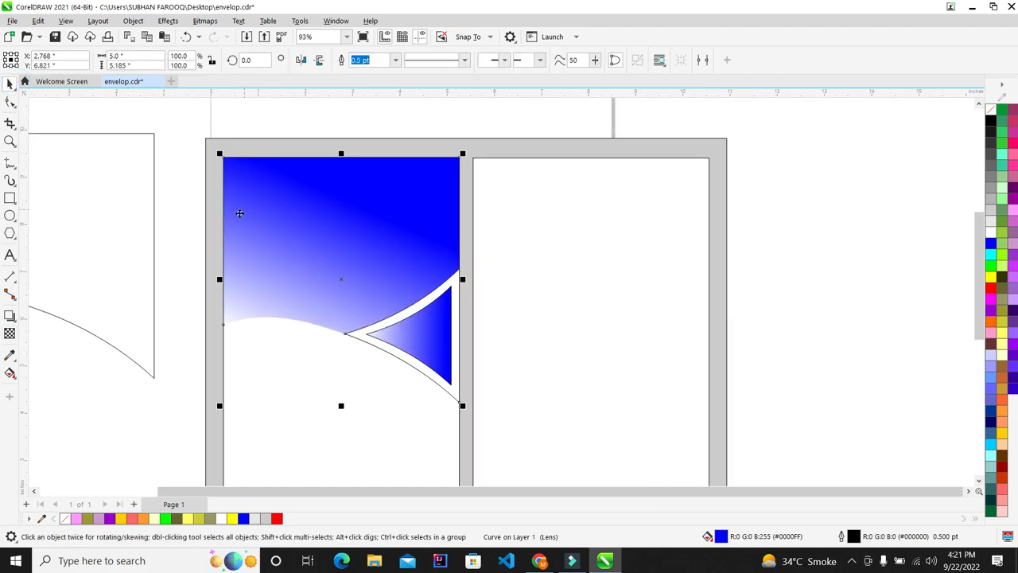
{"action": "left_click", "coordinate": [800, 201]}
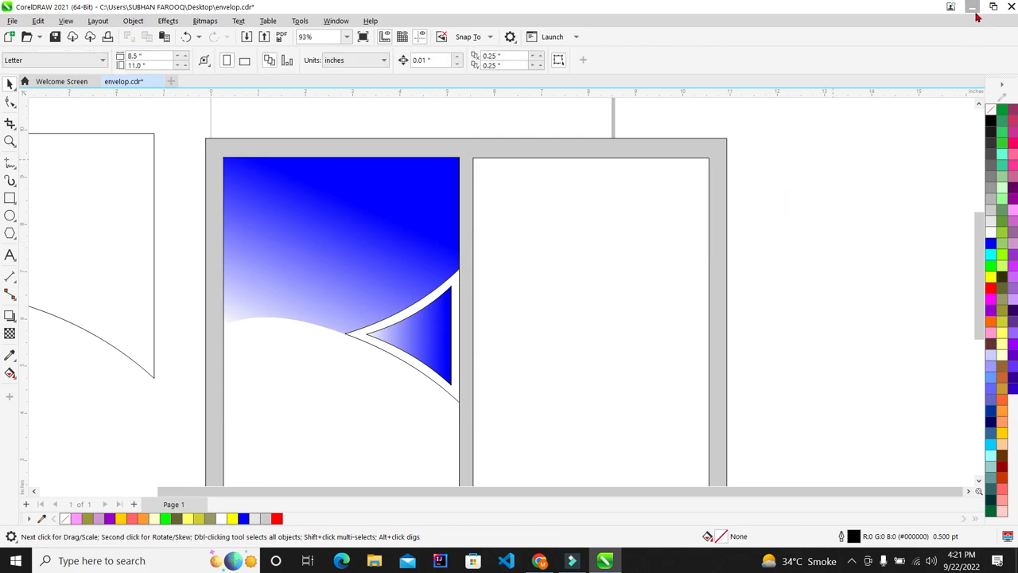
{"action": "left_click", "coordinate": [972, 8]}
Refresh the desktop and bring up the screen recorder's controls from the hidden tray icons
{"action": "right_click", "coordinate": [522, 121]}
{"action": "left_click", "coordinate": [550, 159]}
{"action": "left_click", "coordinate": [851, 561]}
{"action": "left_click", "coordinate": [826, 534]}
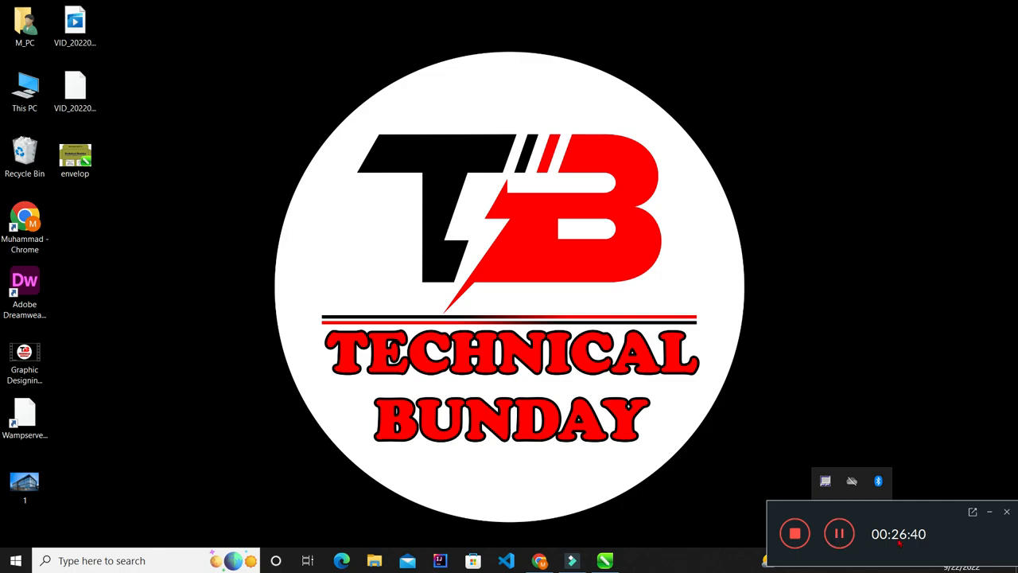
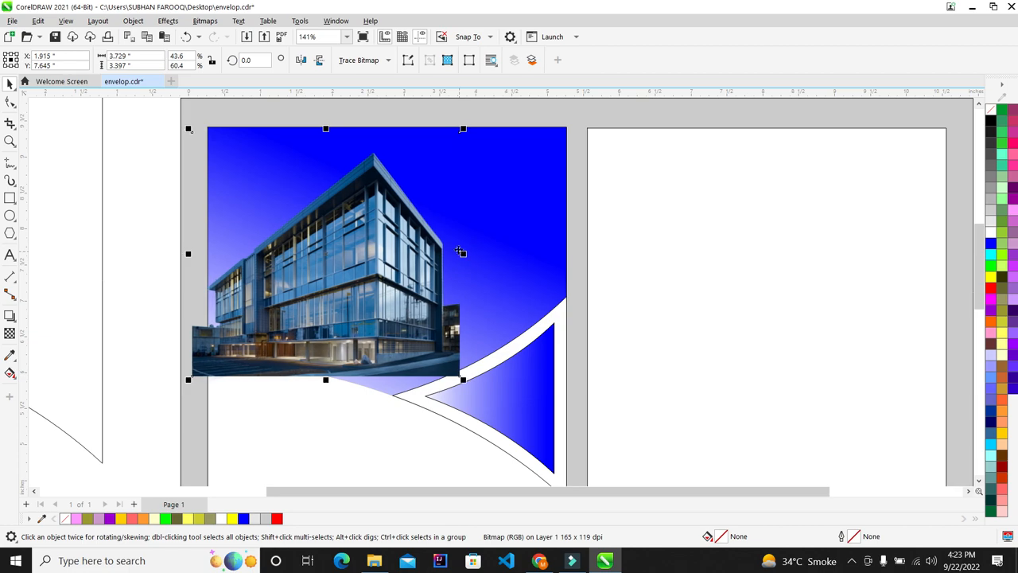
Nudge the building photo left and PowerClip it inside the blue curved shape
{"action": "key", "text": "Left"}
{"action": "key", "text": "Left"}
{"action": "key", "text": "Left"}
{"action": "key", "text": "Left"}
{"action": "key", "text": "Left"}
{"action": "key", "text": "Left"}
{"action": "key", "text": "Left"}
{"action": "key", "text": "Left"}
{"action": "key", "text": "Left"}
{"action": "key", "text": "Left"}
{"action": "key", "text": "Left"}
{"action": "key", "text": "Left"}
{"action": "key", "text": "Left"}
{"action": "key", "text": "Left"}
{"action": "key", "text": "Left"}
{"action": "key", "text": "Left"}
{"action": "key", "text": "Left"}
{"action": "key", "text": "Left"}
{"action": "key", "text": "Left"}
{"action": "key", "text": "Left"}
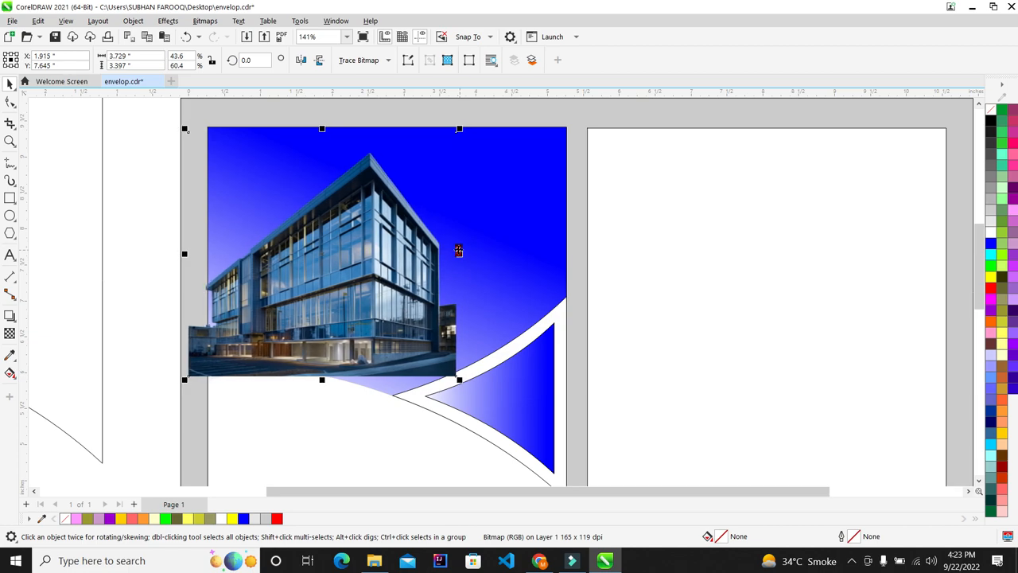
{"action": "key", "text": "Left"}
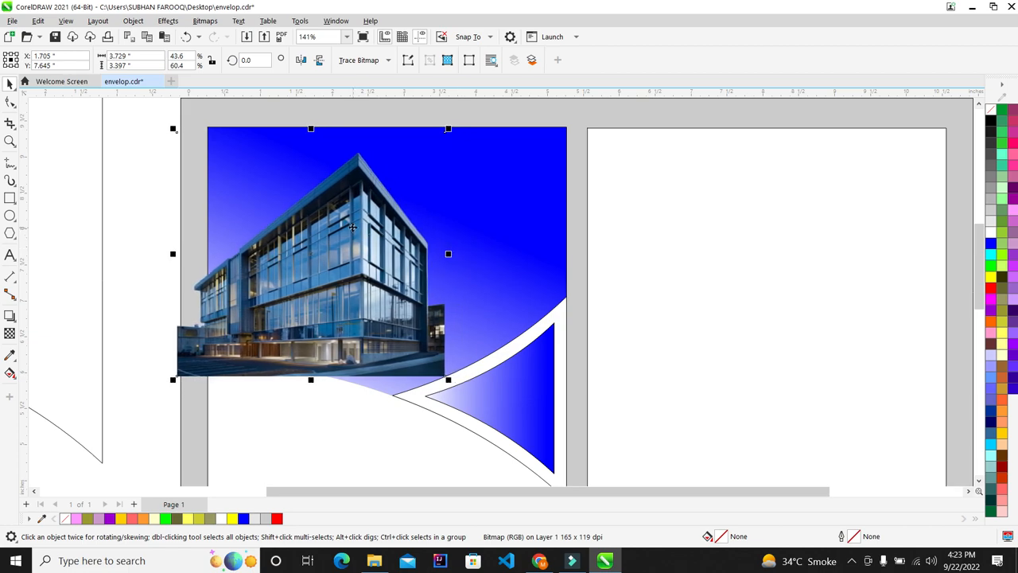
{"action": "right_click", "coordinate": [352, 228]}
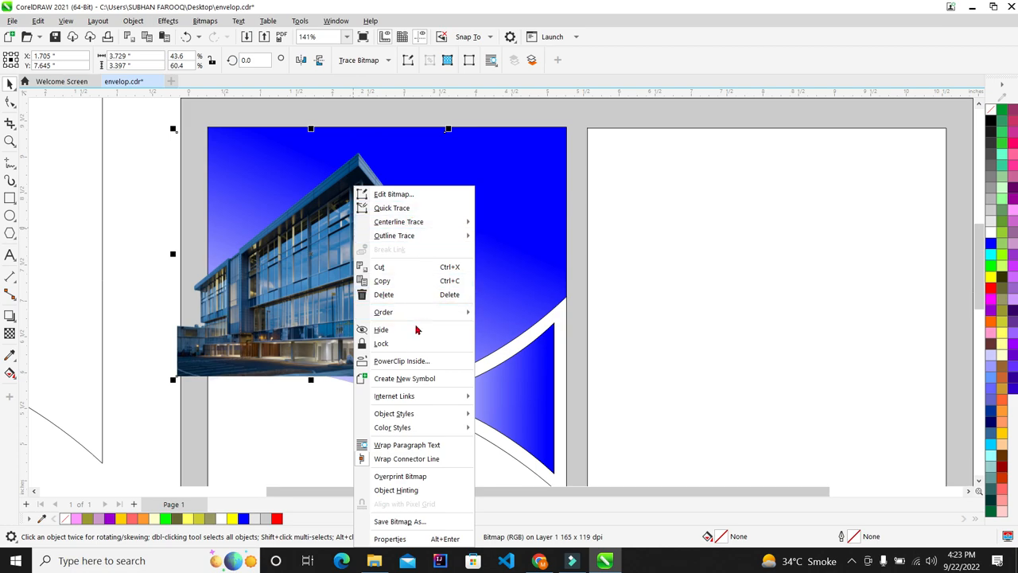
{"action": "left_click", "coordinate": [402, 360]}
{"action": "left_click", "coordinate": [490, 228]}
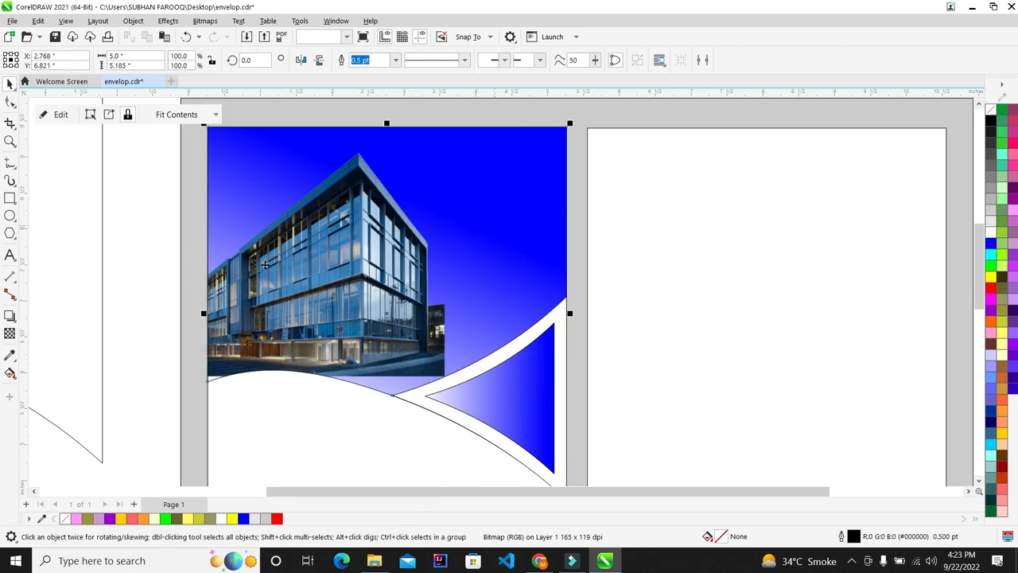
Enlarge the building photo inside the PowerClip container
{"action": "left_click", "coordinate": [56, 114]}
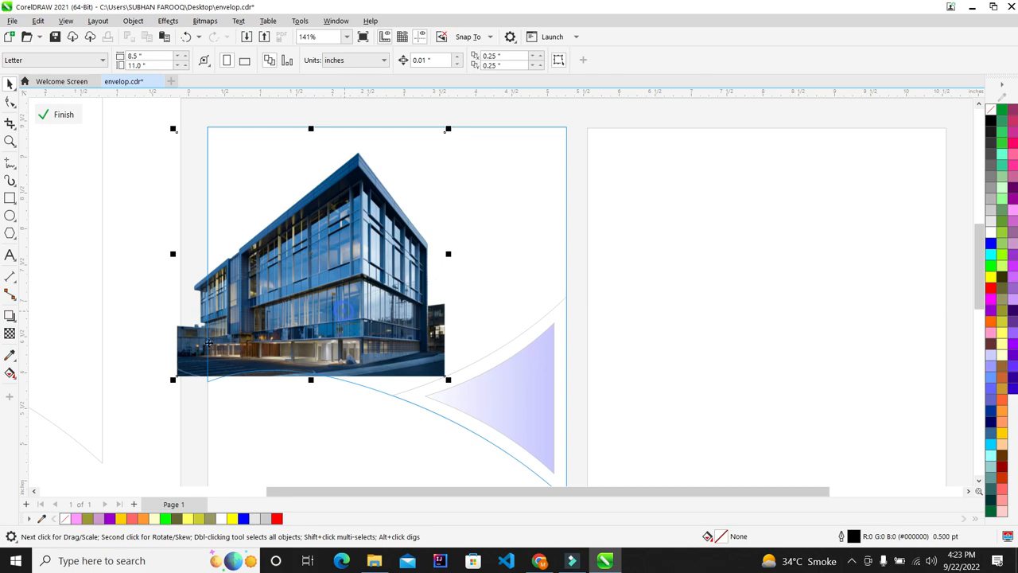
{"action": "scroll", "coordinate": [159, 390], "scroll_direction": "up", "scroll_amount": 3}
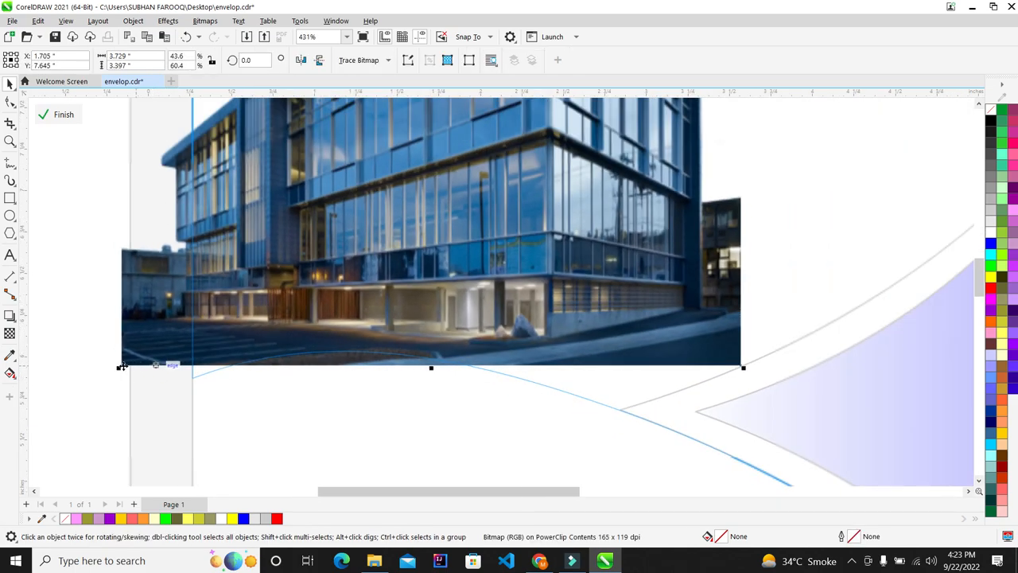
{"action": "scroll", "coordinate": [121, 367], "scroll_direction": "down", "scroll_amount": 1}
{"action": "left_click_drag", "start_coordinate": [120, 368], "coordinate": [44, 414]}
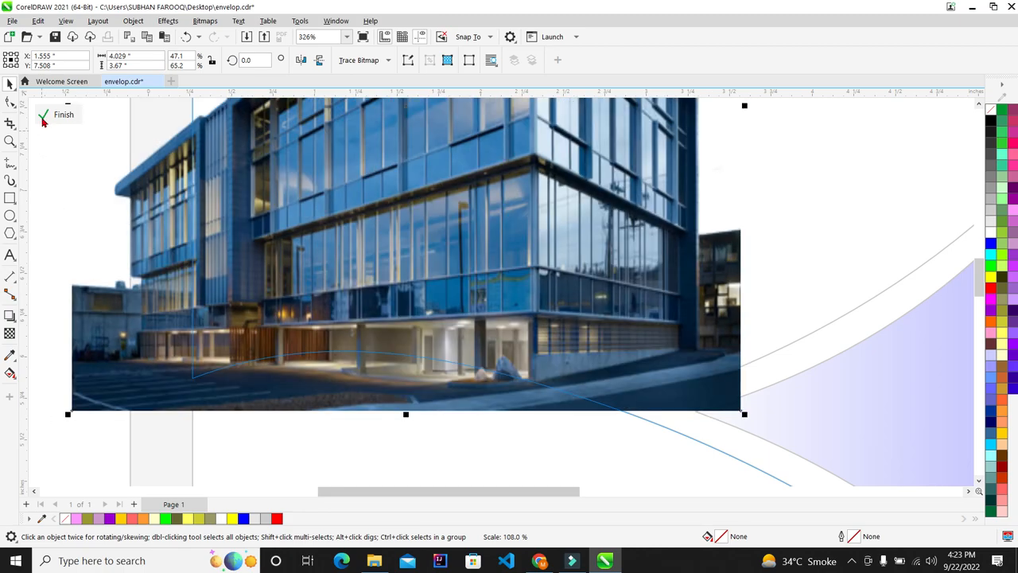
{"action": "left_click", "coordinate": [43, 116]}
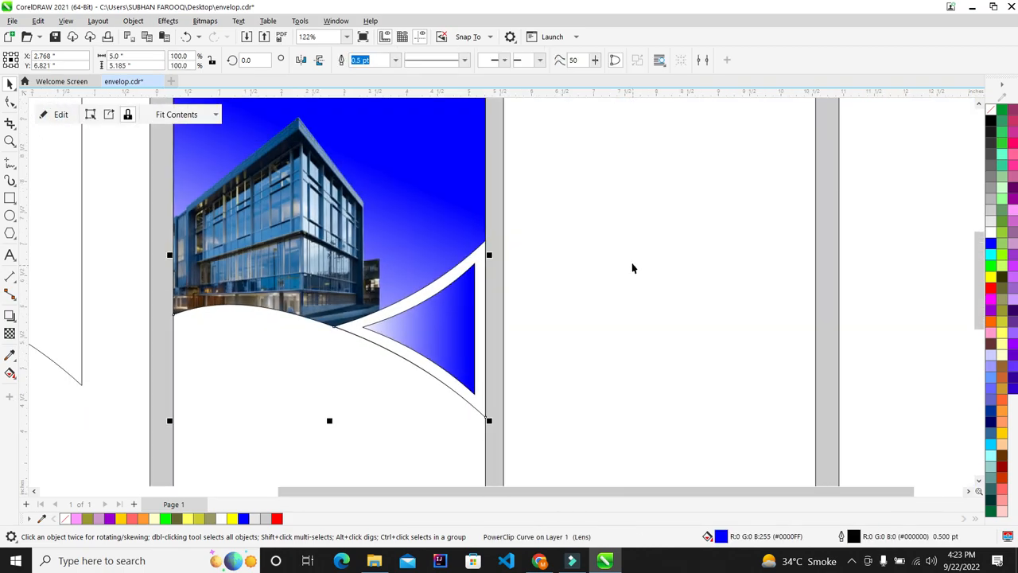
{"action": "scroll", "coordinate": [358, 318], "scroll_direction": "down", "scroll_amount": 2}
{"action": "scroll", "coordinate": [557, 246], "scroll_direction": "up", "scroll_amount": 1}
{"action": "scroll", "coordinate": [350, 231], "scroll_direction": "up", "scroll_amount": 1}
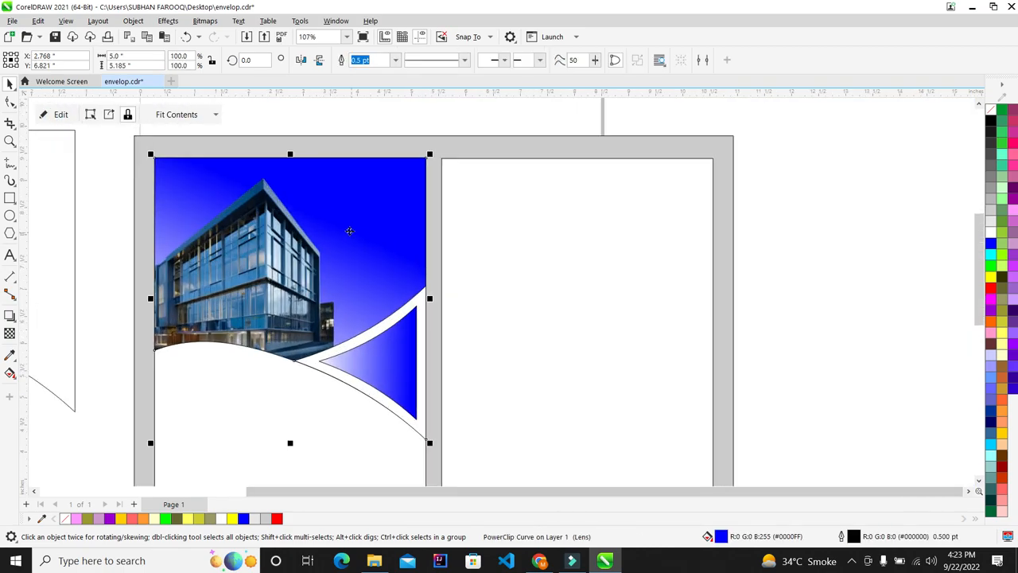
Reopen the PowerClip contents and enlarge the photo further toward the top-right
{"action": "left_click", "coordinate": [45, 115]}
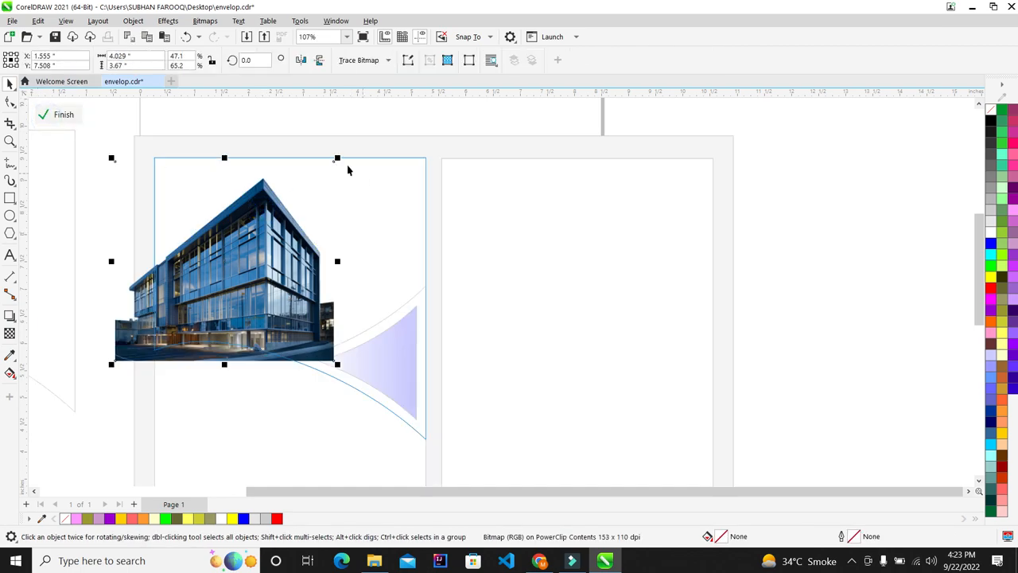
{"action": "left_click_drag", "start_coordinate": [340, 157], "coordinate": [351, 144]}
{"action": "scroll", "coordinate": [271, 167], "scroll_direction": "up", "scroll_amount": 2}
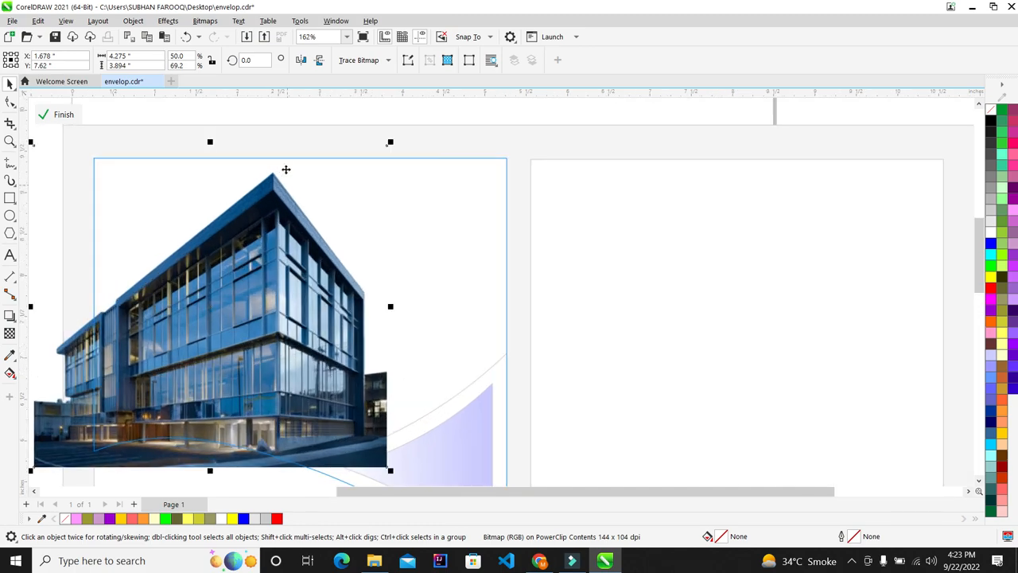
{"action": "left_click_drag", "start_coordinate": [406, 141], "coordinate": [411, 137]}
{"action": "left_click", "coordinate": [60, 116]}
{"action": "scroll", "coordinate": [141, 147], "scroll_direction": "down", "scroll_amount": 3}
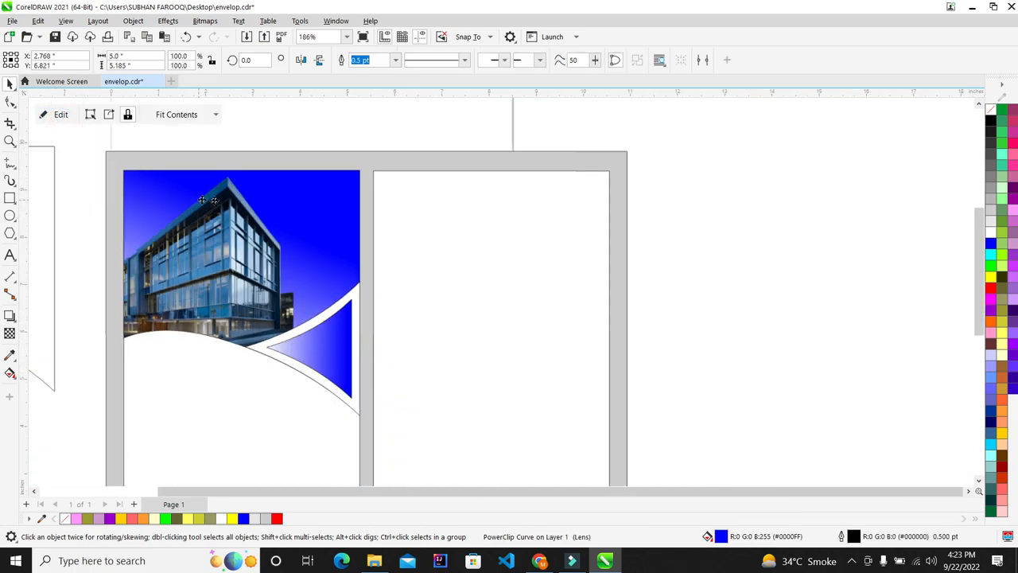
Delete the stray curve lying left of the page
{"action": "left_click", "coordinate": [702, 243]}
{"action": "scroll", "coordinate": [216, 289], "scroll_direction": "down", "scroll_amount": 2}
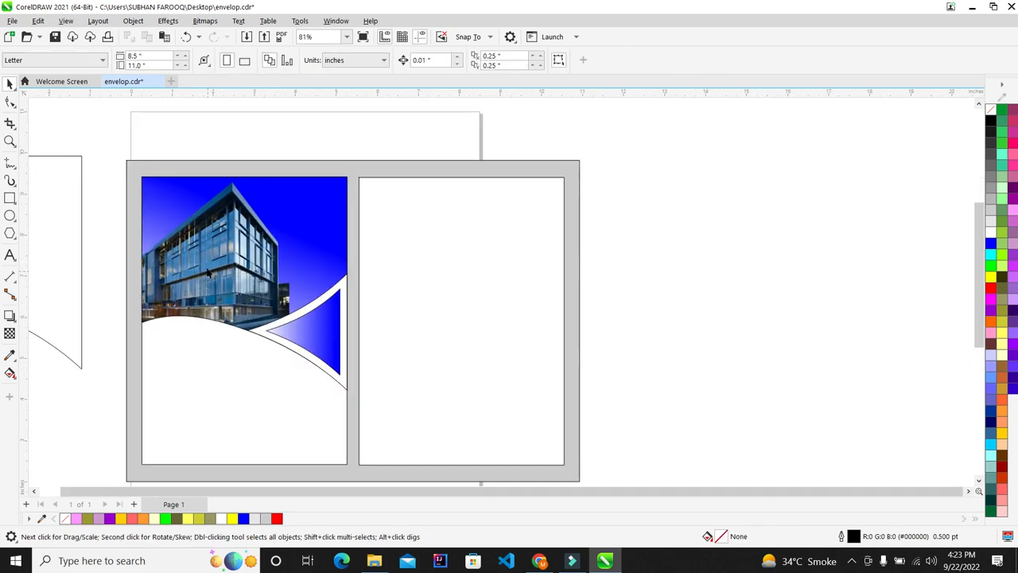
{"action": "scroll", "coordinate": [206, 263], "scroll_direction": "up", "scroll_amount": 3}
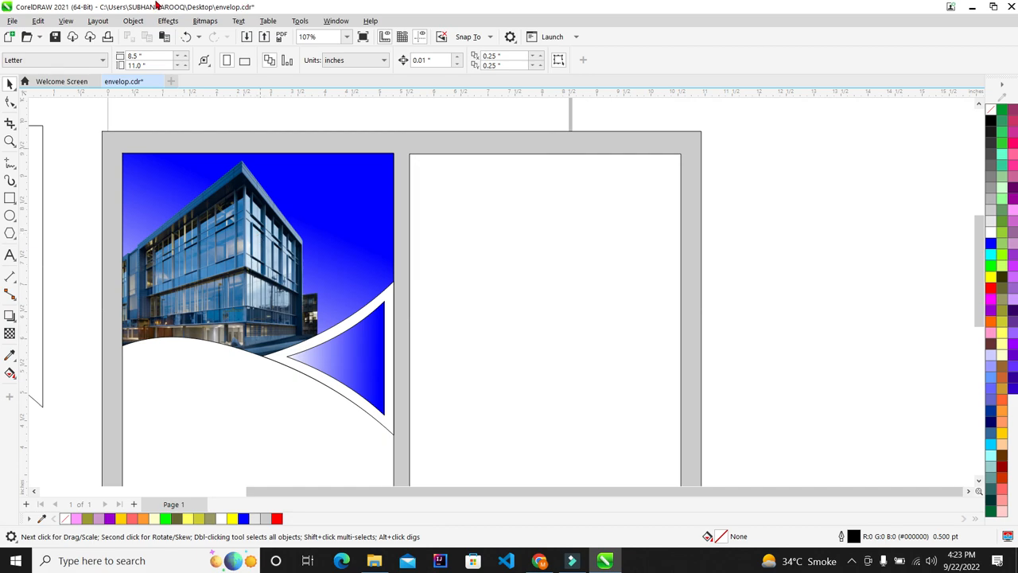
{"action": "scroll", "coordinate": [71, 228], "scroll_direction": "down", "scroll_amount": 6}
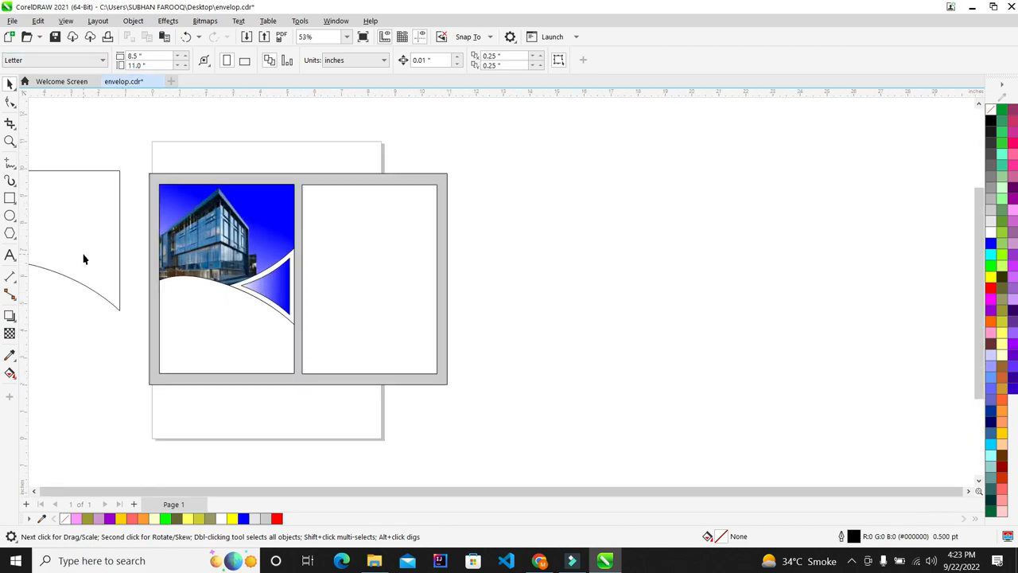
{"action": "left_click", "coordinate": [83, 259]}
{"action": "scroll", "coordinate": [83, 259], "scroll_direction": "up", "scroll_amount": 13}
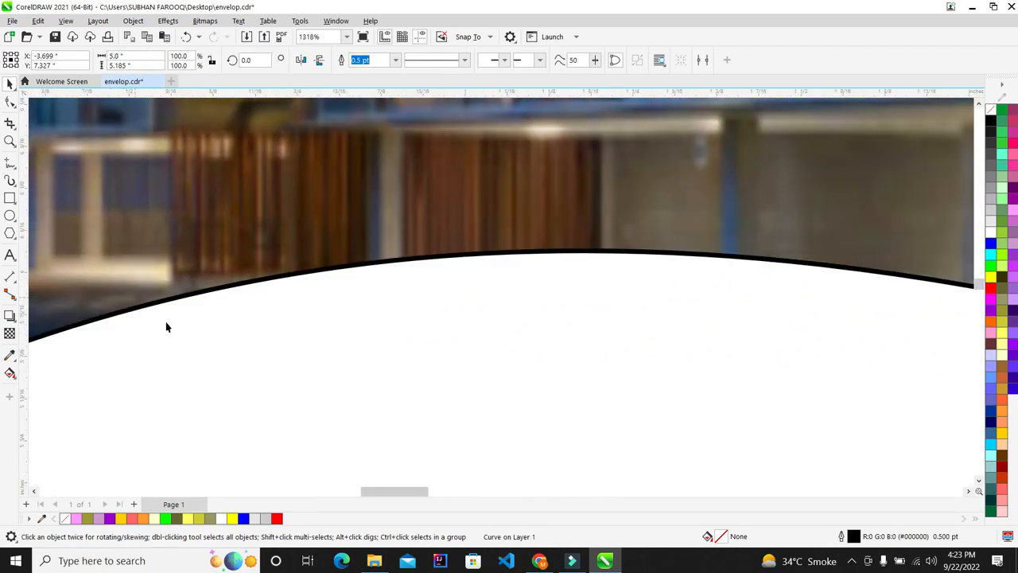
{"action": "scroll", "coordinate": [203, 290], "scroll_direction": "down", "scroll_amount": 9}
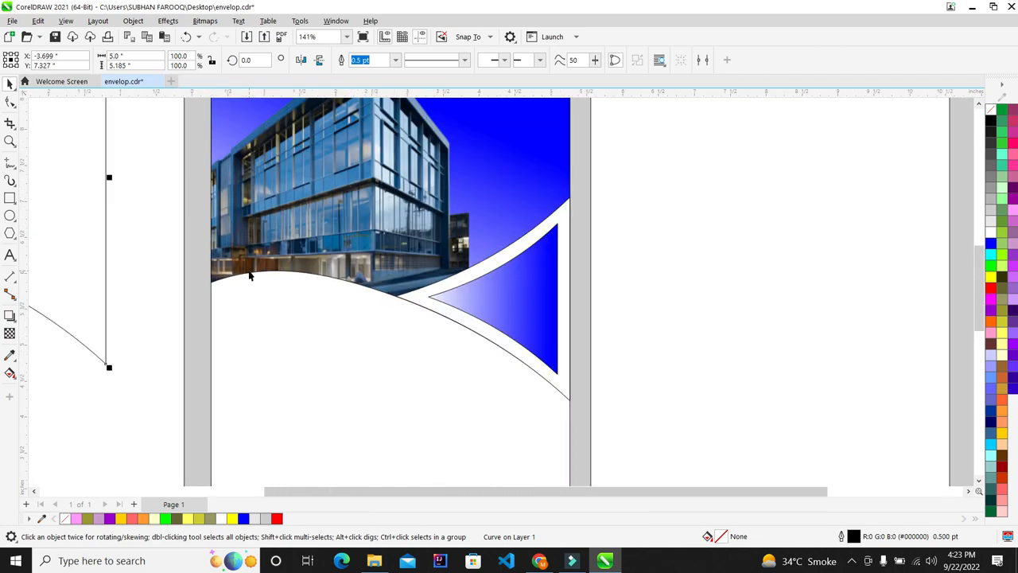
{"action": "scroll", "coordinate": [144, 243], "scroll_direction": "down", "scroll_amount": 3}
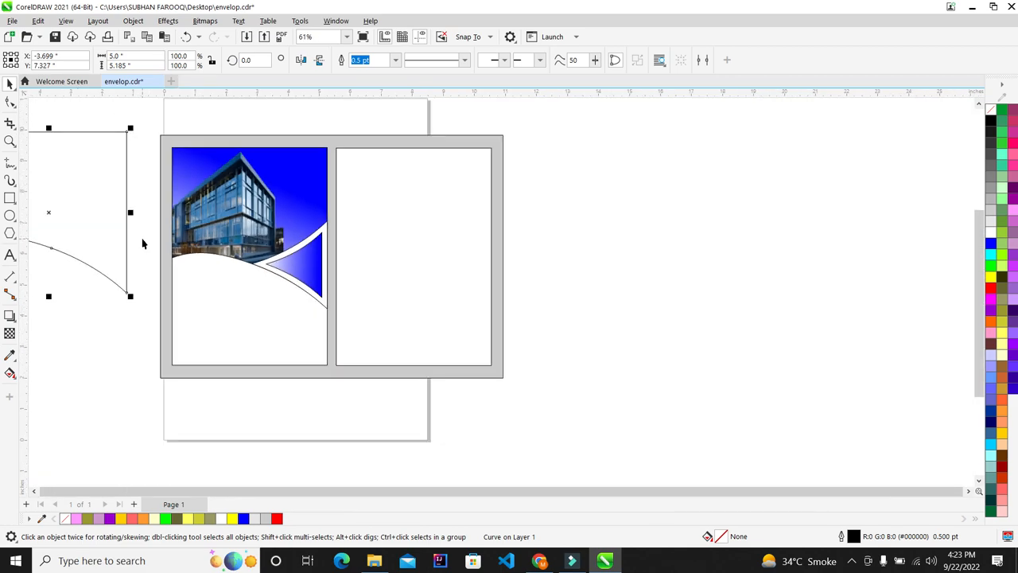
{"action": "key", "text": "Delete"}
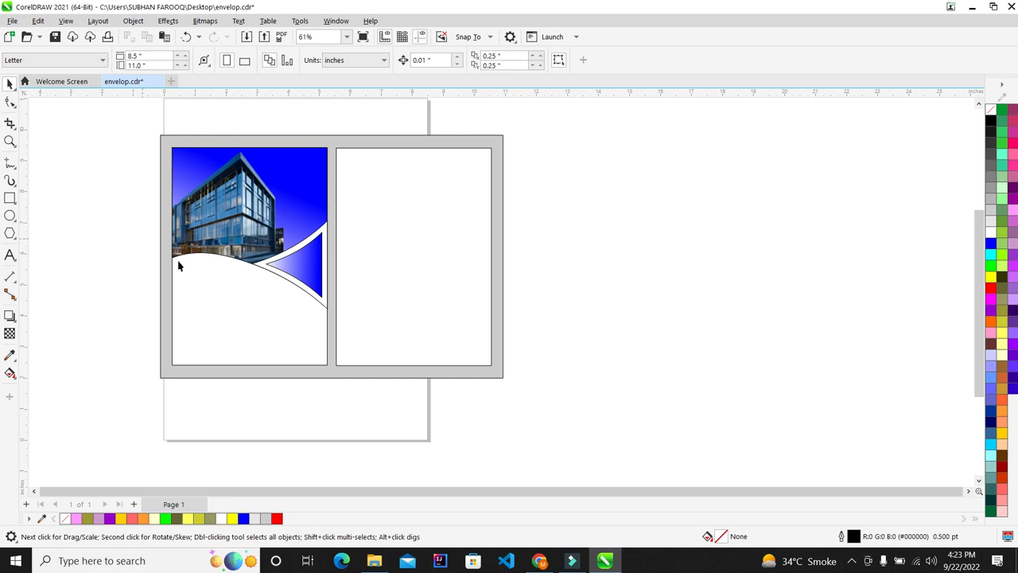
{"action": "scroll", "coordinate": [230, 336], "scroll_direction": "up", "scroll_amount": 1}
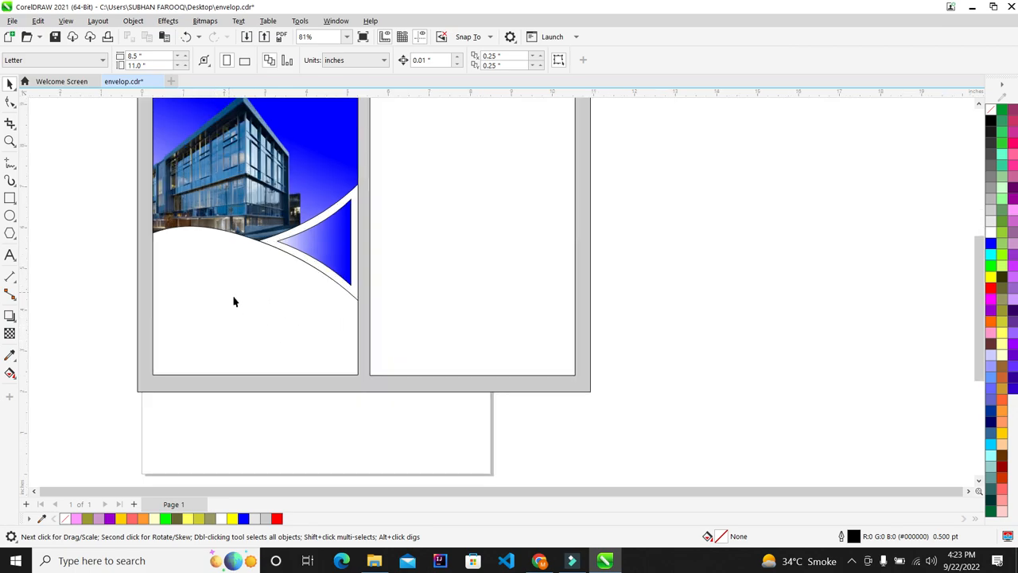
{"action": "scroll", "coordinate": [233, 300], "scroll_direction": "up", "scroll_amount": 2}
Draw a rectangle across the lower left panel
{"action": "left_click", "coordinate": [10, 197]}
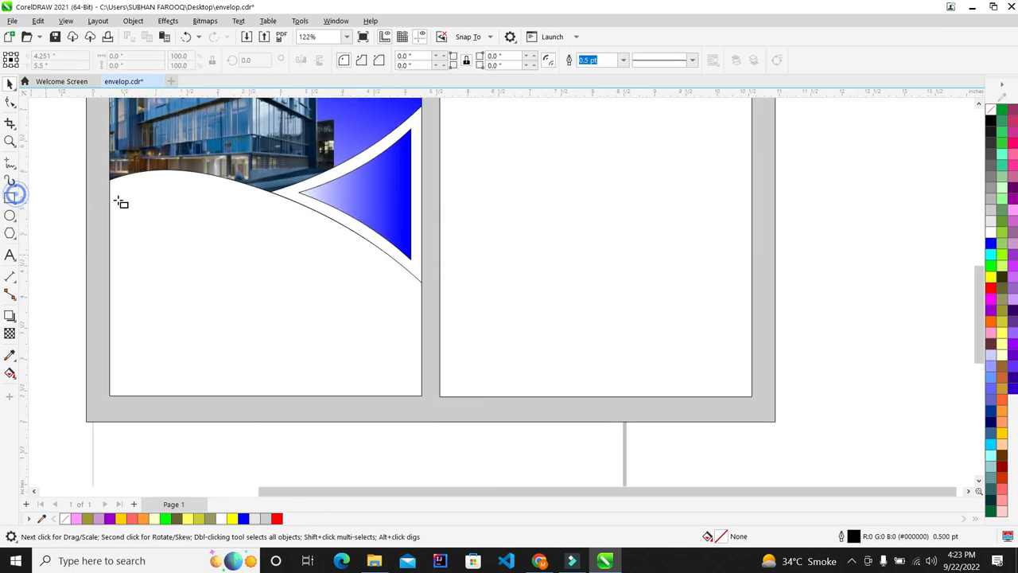
{"action": "left_click_drag", "start_coordinate": [111, 188], "coordinate": [416, 338]}
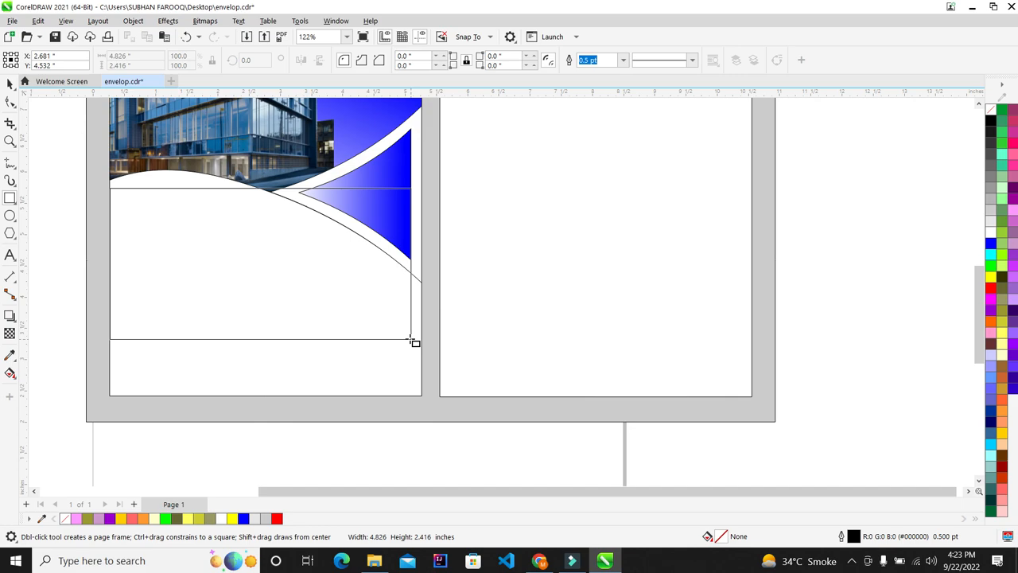
{"action": "left_click_drag", "start_coordinate": [411, 342], "coordinate": [411, 342]}
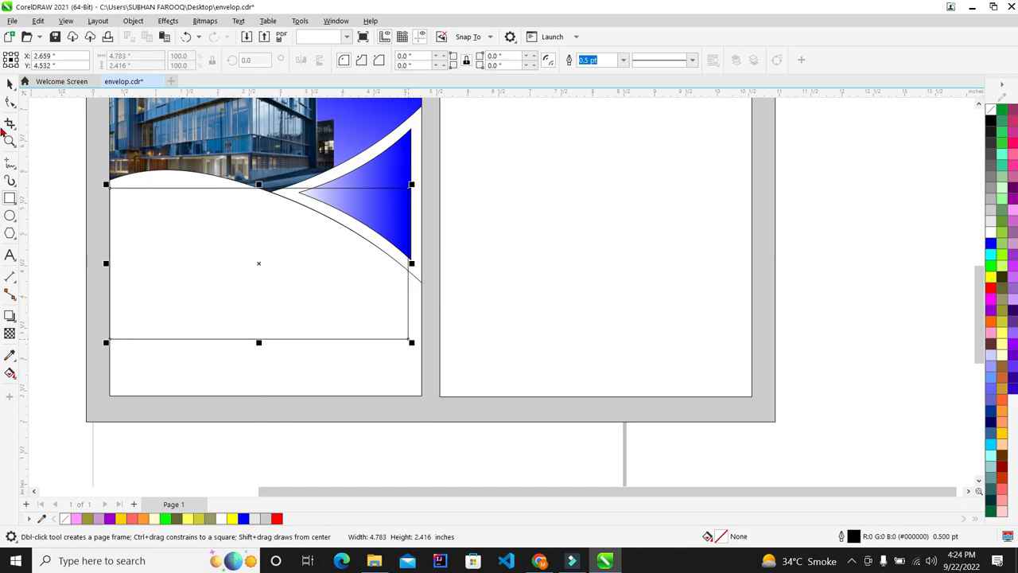
{"action": "key", "text": "space"}
Nudge the blue triangle's outline right and back left
{"action": "left_click", "coordinate": [404, 163]}
{"action": "scroll", "coordinate": [407, 155], "scroll_direction": "up", "scroll_amount": 2}
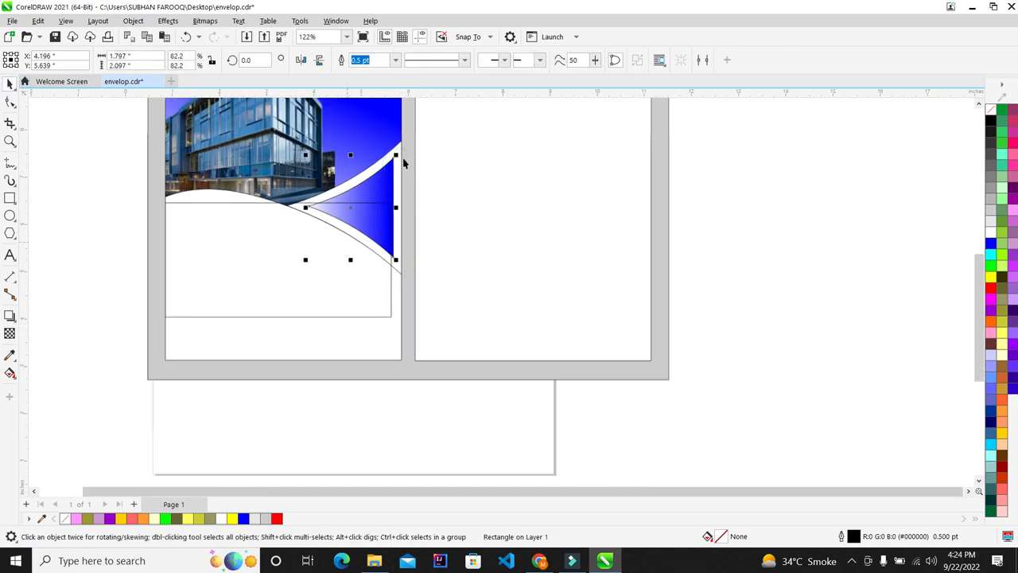
{"action": "key", "text": "Right"}
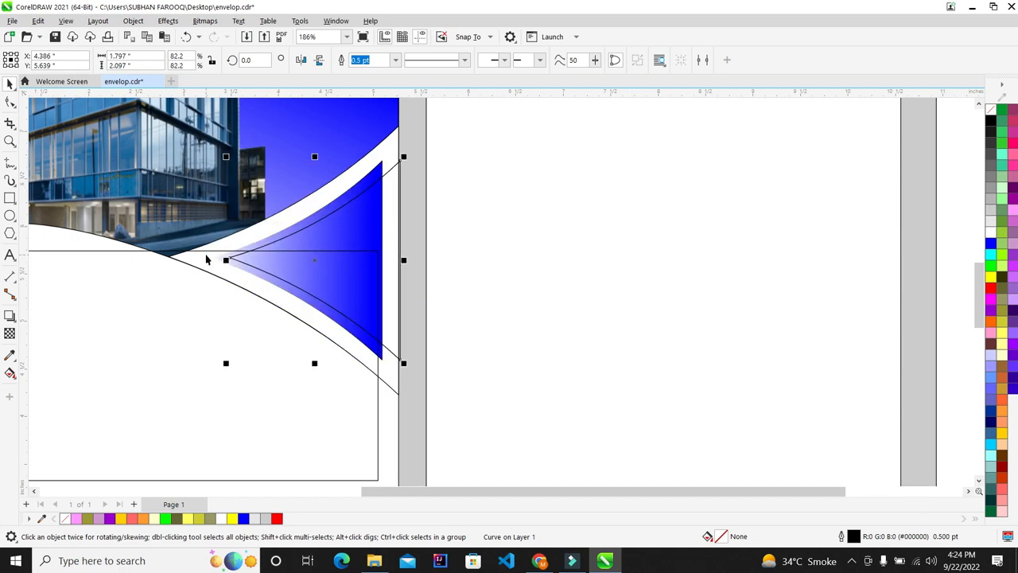
{"action": "key", "text": "Left"}
{"action": "key", "text": "Left"}
{"action": "key", "text": "Left"}
{"action": "key", "text": "Left"}
{"action": "key", "text": "Left"}
{"action": "key", "text": "Left"}
{"action": "key", "text": "Left"}
{"action": "key", "text": "Left"}
{"action": "key", "text": "Left"}
{"action": "key", "text": "Left"}
{"action": "key", "text": "Left"}
{"action": "key", "text": "Left"}
{"action": "key", "text": "Left"}
{"action": "key", "text": "Left"}
{"action": "key", "text": "Left"}
{"action": "key", "text": "Left"}
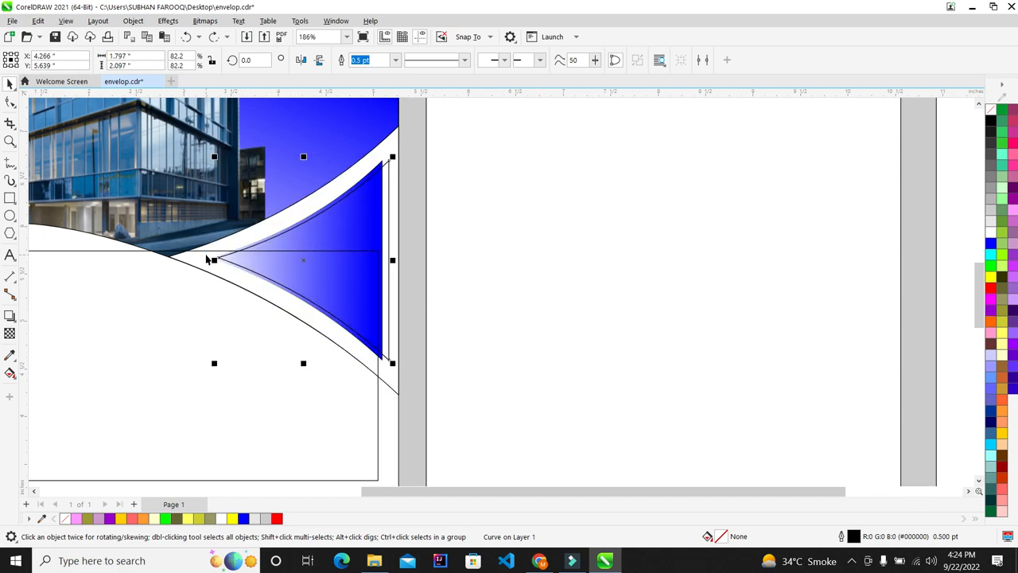
{"action": "key", "text": "Escape"}
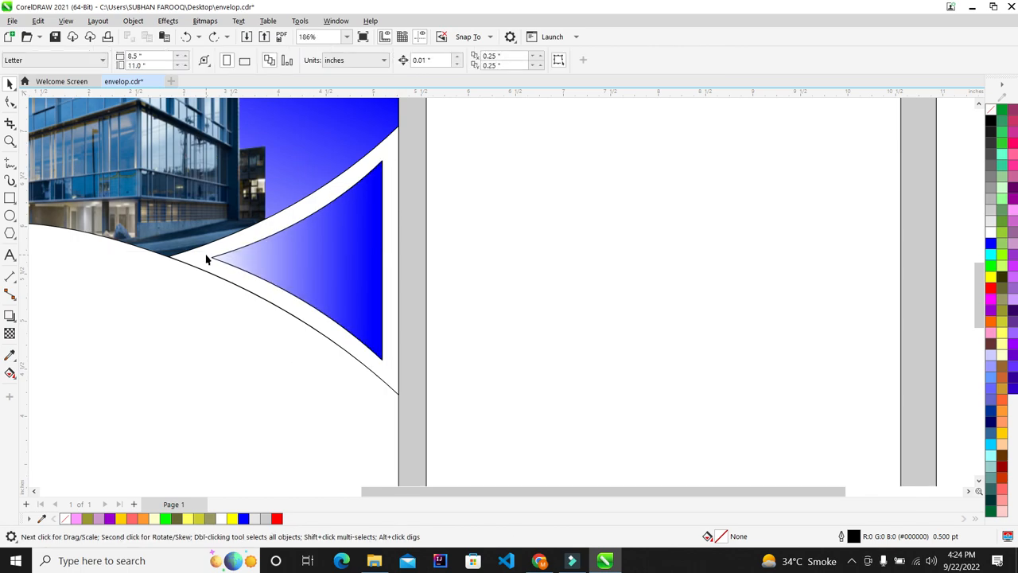
{"action": "scroll", "coordinate": [302, 239], "scroll_direction": "down", "scroll_amount": 3}
Paste a copied shape and move the new rectangle lower on the panel
{"action": "left_click", "coordinate": [307, 256]}
{"action": "scroll", "coordinate": [306, 256], "scroll_direction": "up", "scroll_amount": 2}
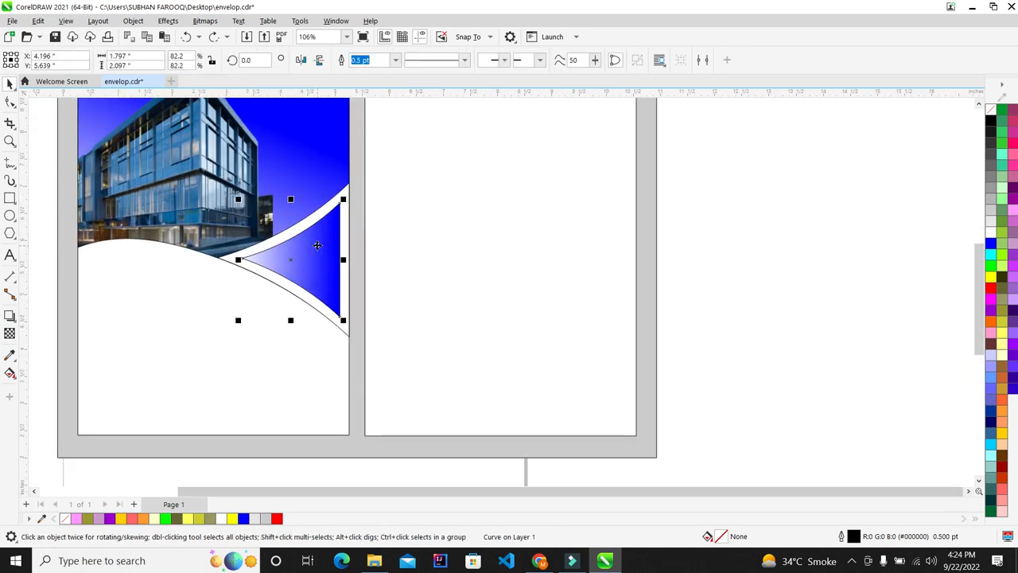
{"action": "key", "text": "ctrl+v"}
{"action": "left_click", "coordinate": [693, 244]}
{"action": "left_click", "coordinate": [308, 238]}
{"action": "left_click", "coordinate": [318, 301]}
{"action": "left_click", "coordinate": [281, 344]}
{"action": "left_click_drag", "start_coordinate": [282, 337], "coordinate": [276, 369]}
Nudge the blue gradient triangle right, then undo the nudge
{"action": "left_click", "coordinate": [329, 243]}
{"action": "scroll", "coordinate": [329, 243], "scroll_direction": "up", "scroll_amount": 1}
{"action": "scroll", "coordinate": [329, 242], "scroll_direction": "up", "scroll_amount": 2}
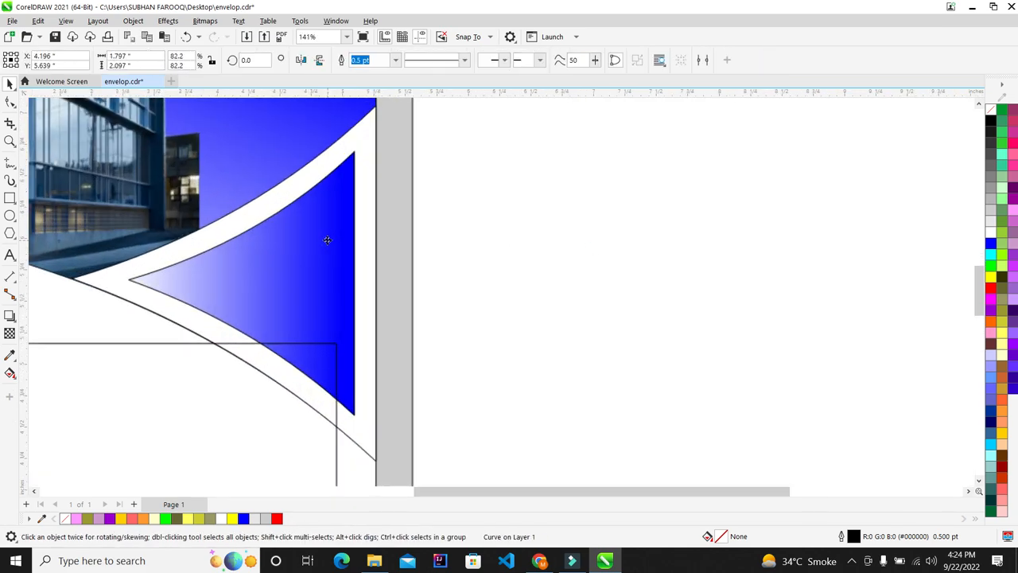
{"action": "left_click", "coordinate": [354, 217]}
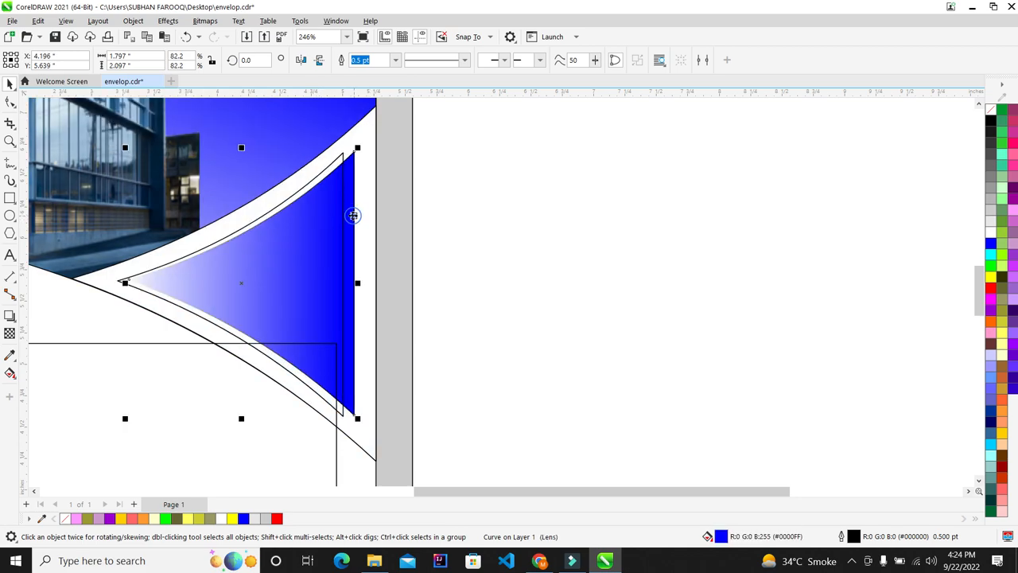
{"action": "key", "text": "Right"}
{"action": "key", "text": "Right"}
{"action": "key", "text": "Right"}
{"action": "key", "text": "Right"}
{"action": "key", "text": "Right"}
{"action": "key", "text": "Right"}
{"action": "key", "text": "Right"}
{"action": "key", "text": "Right"}
{"action": "key", "text": "Right"}
{"action": "key", "text": "Right"}
{"action": "key", "text": "Right"}
{"action": "key", "text": "Right"}
{"action": "key", "text": "Right"}
{"action": "key", "text": "Right"}
{"action": "key", "text": "Right"}
{"action": "key", "text": "Right"}
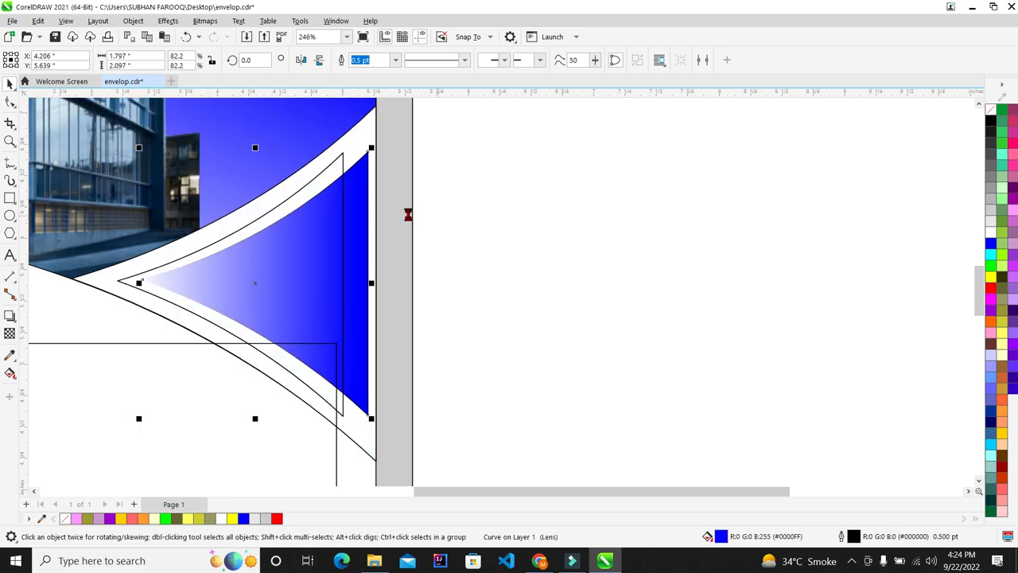
{"action": "scroll", "coordinate": [368, 211], "scroll_direction": "down", "scroll_amount": 2}
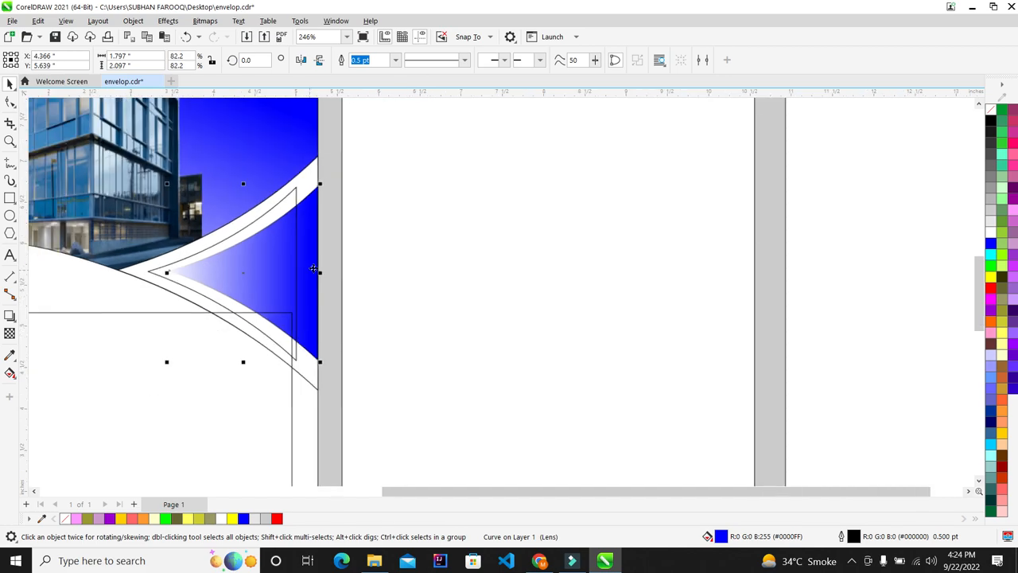
{"action": "key", "text": "ctrl+z"}
{"action": "key", "text": "ctrl+z"}
{"action": "key", "text": "ctrl+z"}
{"action": "key", "text": "ctrl+z"}
{"action": "key", "text": "ctrl+z"}
{"action": "key", "text": "ctrl+z"}
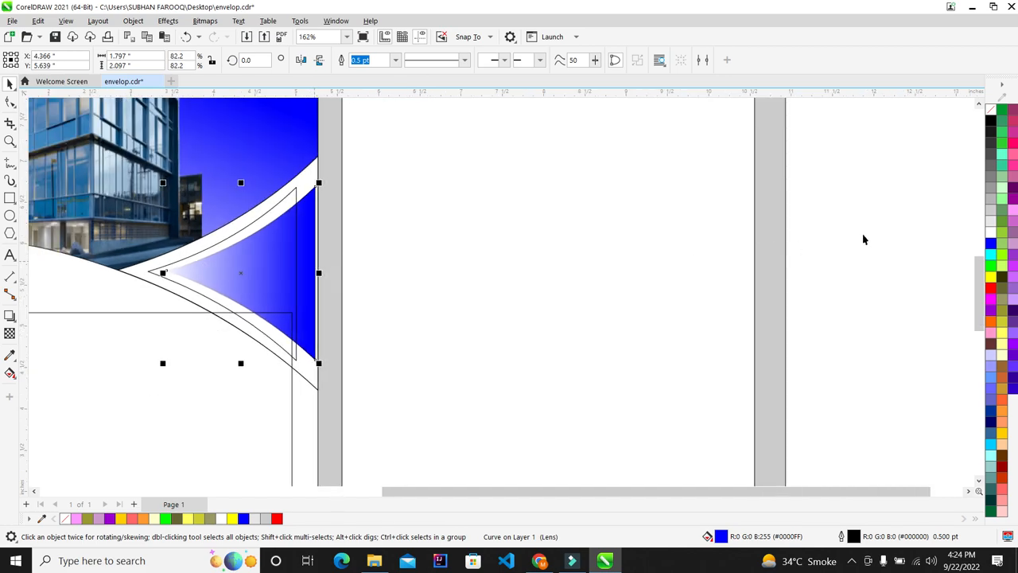
{"action": "key", "text": "ctrl+z"}
{"action": "key", "text": "ctrl+z"}
{"action": "key", "text": "ctrl+z"}
{"action": "key", "text": "ctrl+z"}
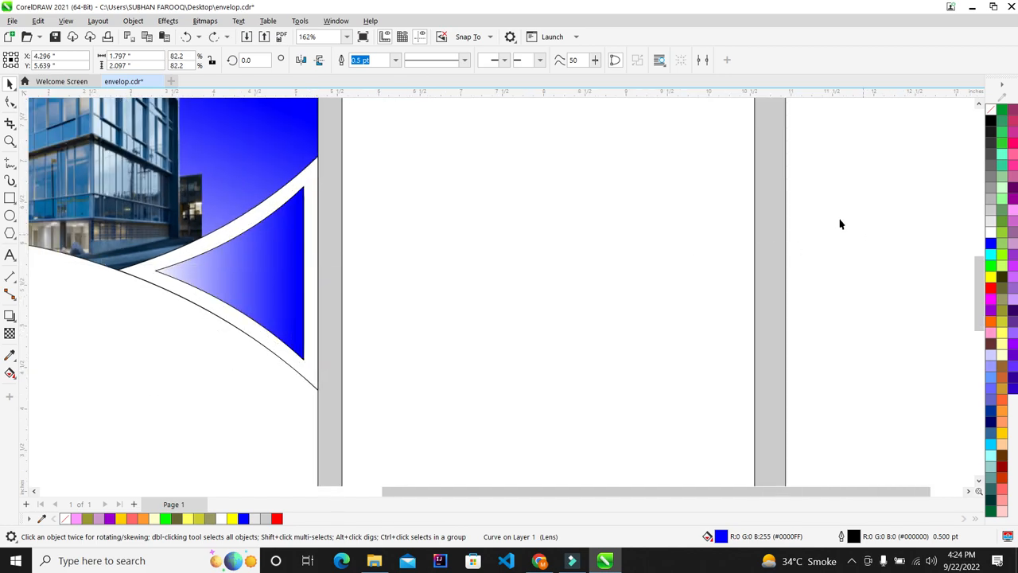
{"action": "scroll", "coordinate": [398, 294], "scroll_direction": "down", "scroll_amount": 3}
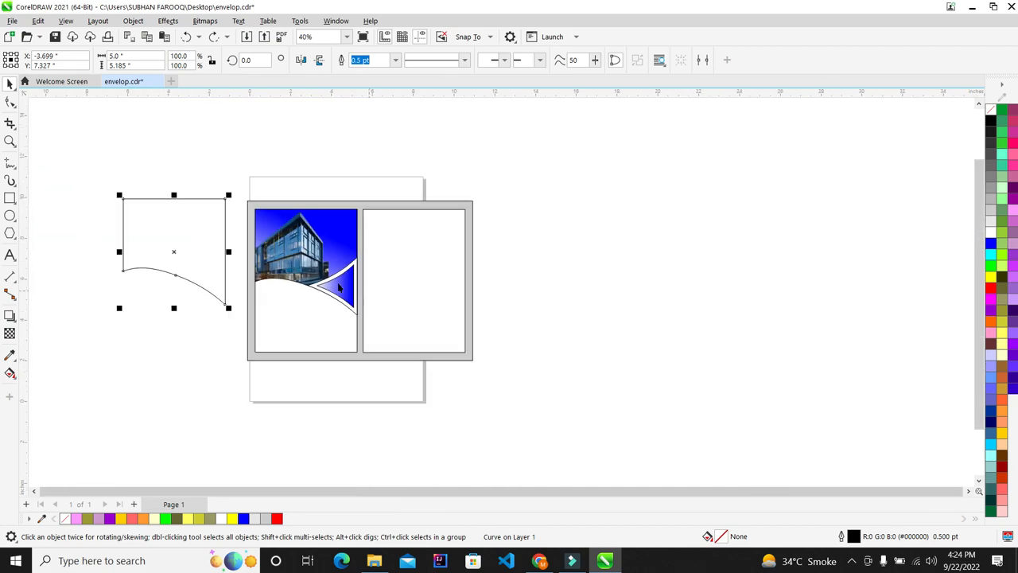
{"action": "scroll", "coordinate": [339, 288], "scroll_direction": "up", "scroll_amount": 2}
Delete the white lower block of the left panel
{"action": "left_click", "coordinate": [314, 314]}
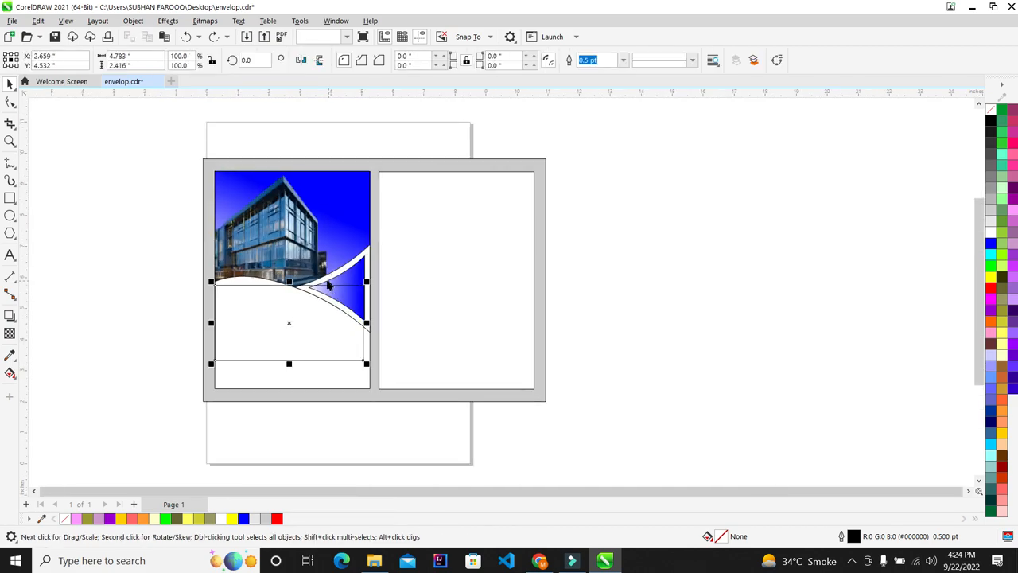
{"action": "scroll", "coordinate": [282, 335], "scroll_direction": "up", "scroll_amount": 2}
{"action": "key", "text": "Delete"}
{"action": "scroll", "coordinate": [295, 309], "scroll_direction": "down", "scroll_amount": 4}
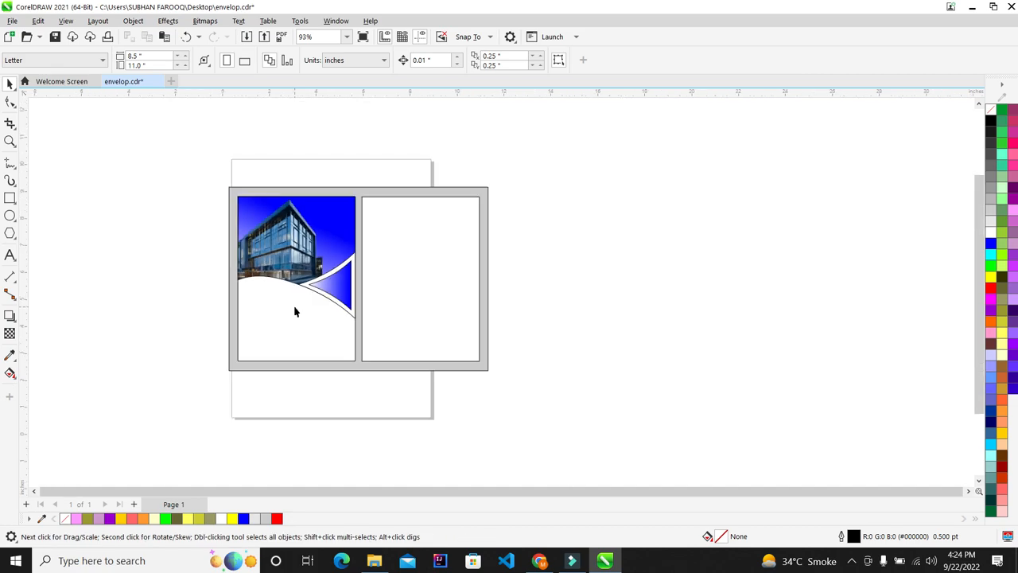
{"action": "scroll", "coordinate": [289, 315], "scroll_direction": "up", "scroll_amount": 6}
Draw a new rectangle across the lower left panel
{"action": "left_click", "coordinate": [11, 198]}
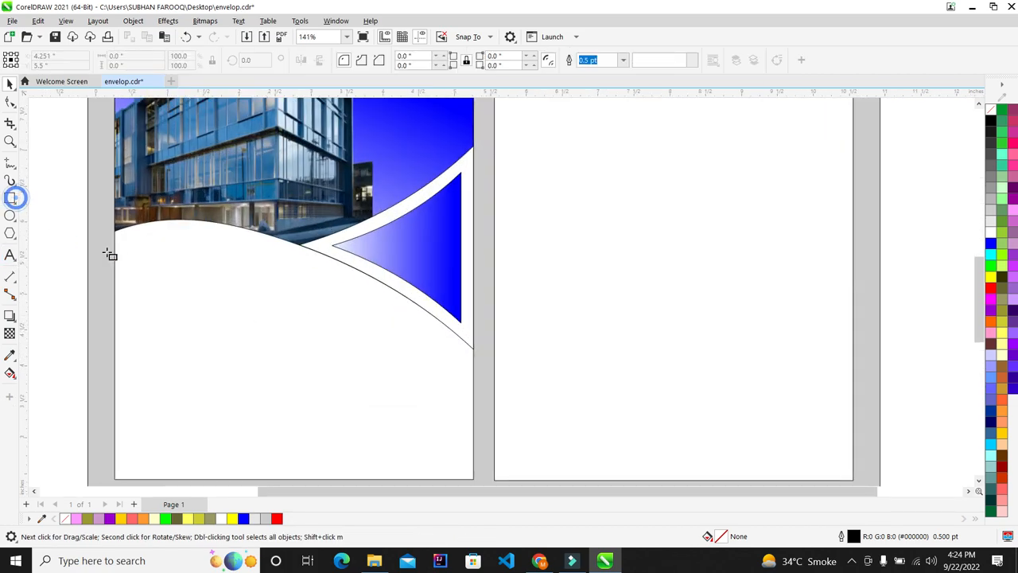
{"action": "left_click_drag", "start_coordinate": [116, 241], "coordinate": [468, 415]}
{"action": "left_click", "coordinate": [10, 82]}
{"action": "scroll", "coordinate": [206, 279], "scroll_direction": "down", "scroll_amount": 2}
{"action": "scroll", "coordinate": [206, 280], "scroll_direction": "up", "scroll_amount": 3}
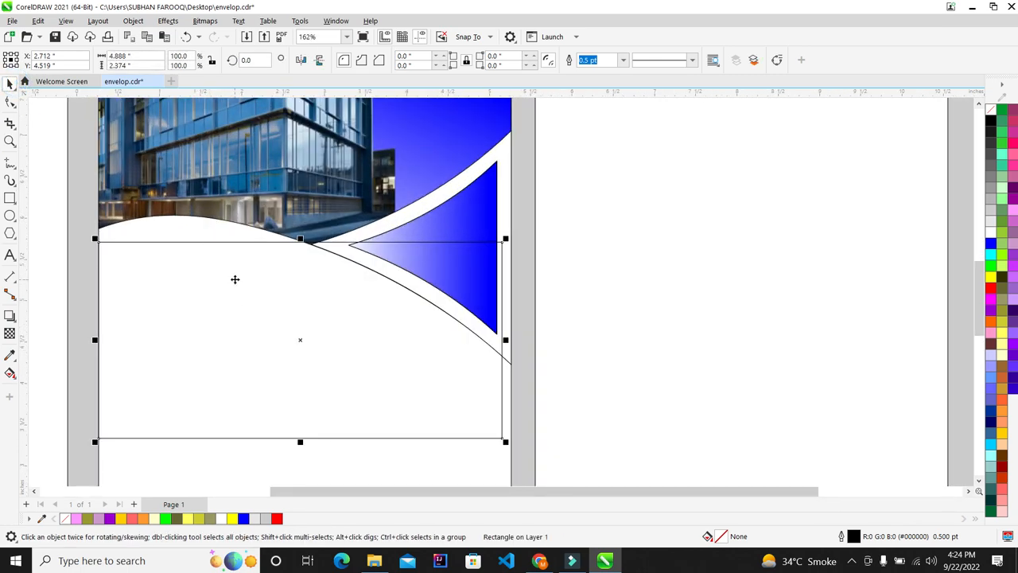
Convert the rectangle to curves, drag its top-right node down and delete the bottom-right node
{"action": "key", "text": "ctrl+q"}
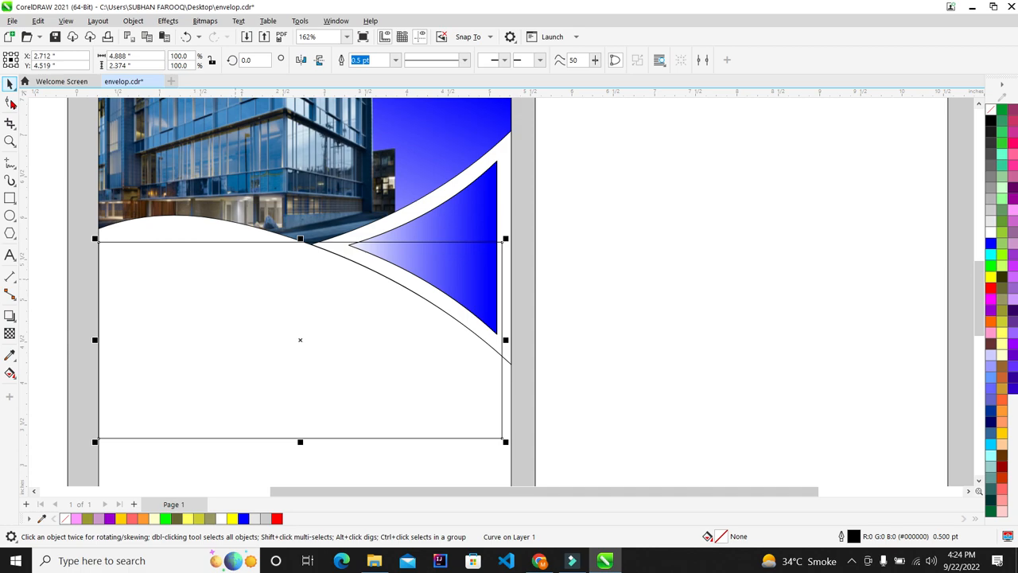
{"action": "left_click", "coordinate": [11, 103]}
{"action": "left_click", "coordinate": [9, 84]}
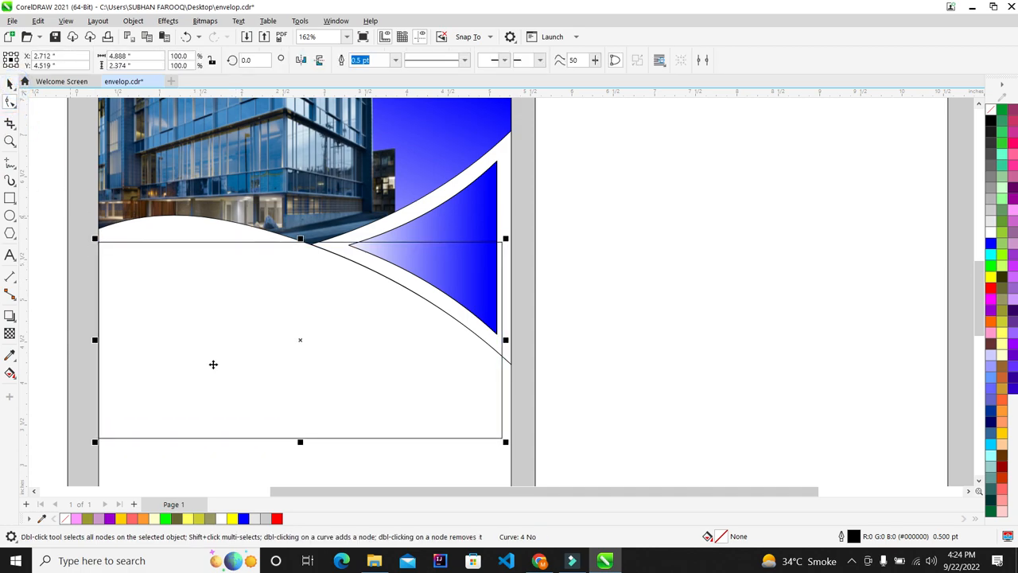
{"action": "left_click", "coordinate": [278, 453], "text": "shift"}
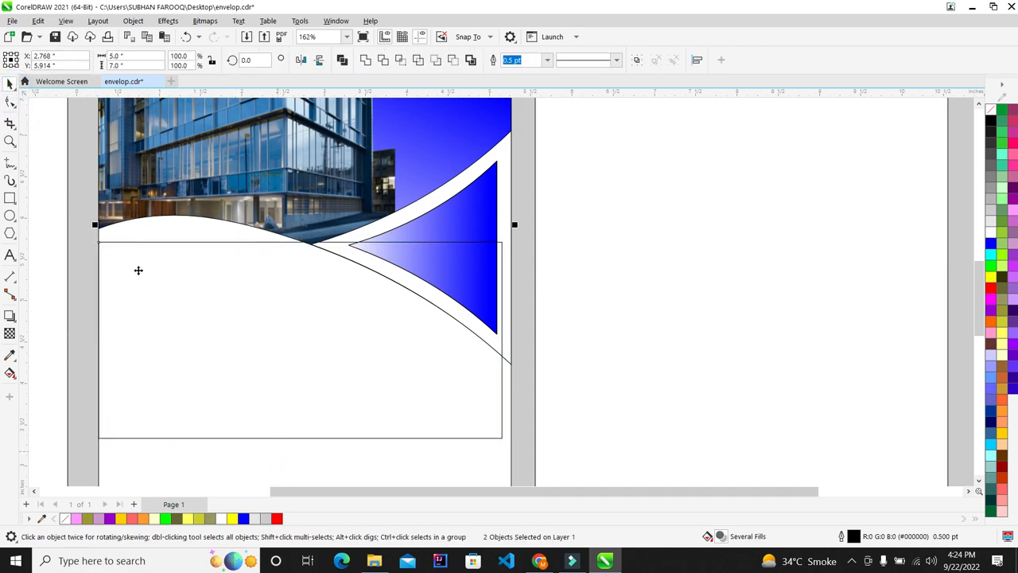
{"action": "left_click", "coordinate": [10, 102]}
{"action": "scroll", "coordinate": [310, 228], "scroll_direction": "down", "scroll_amount": 4}
{"action": "scroll", "coordinate": [272, 263], "scroll_direction": "up", "scroll_amount": 3}
{"action": "left_click", "coordinate": [272, 260]}
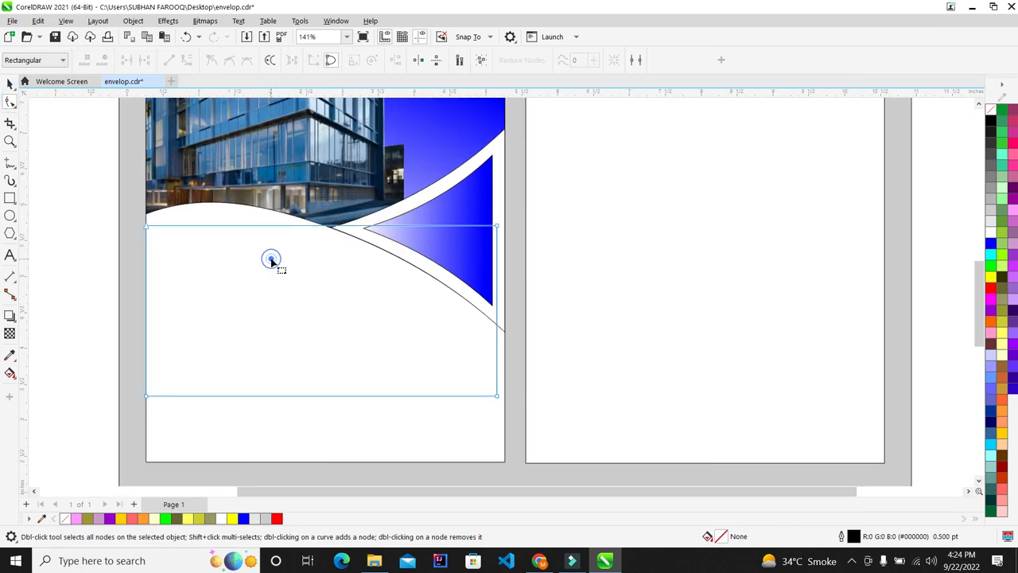
{"action": "scroll", "coordinate": [275, 280], "scroll_direction": "up", "scroll_amount": 1}
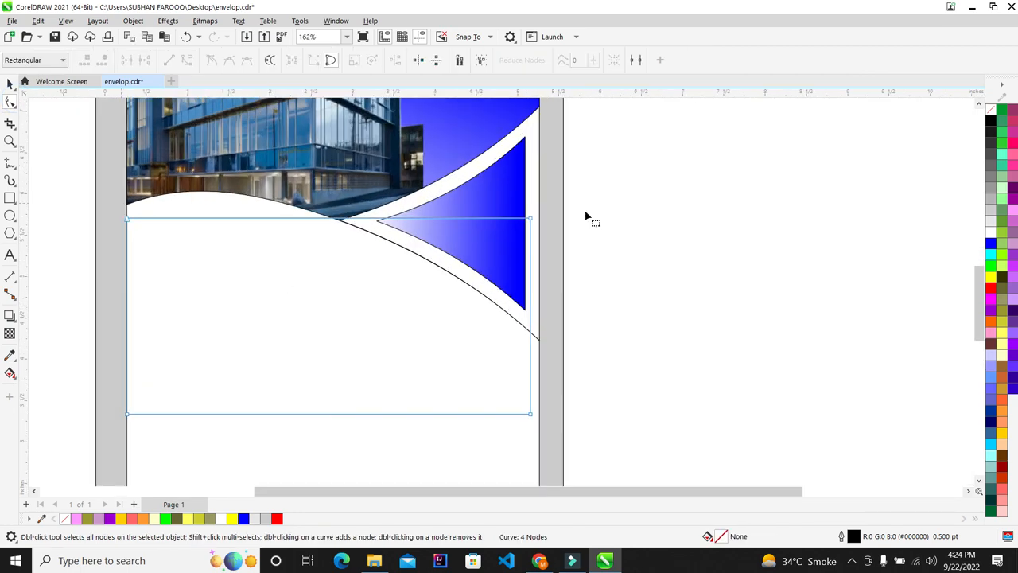
{"action": "left_click_drag", "start_coordinate": [531, 218], "coordinate": [472, 448]}
{"action": "key", "text": "Down"}
{"action": "key", "text": "Delete"}
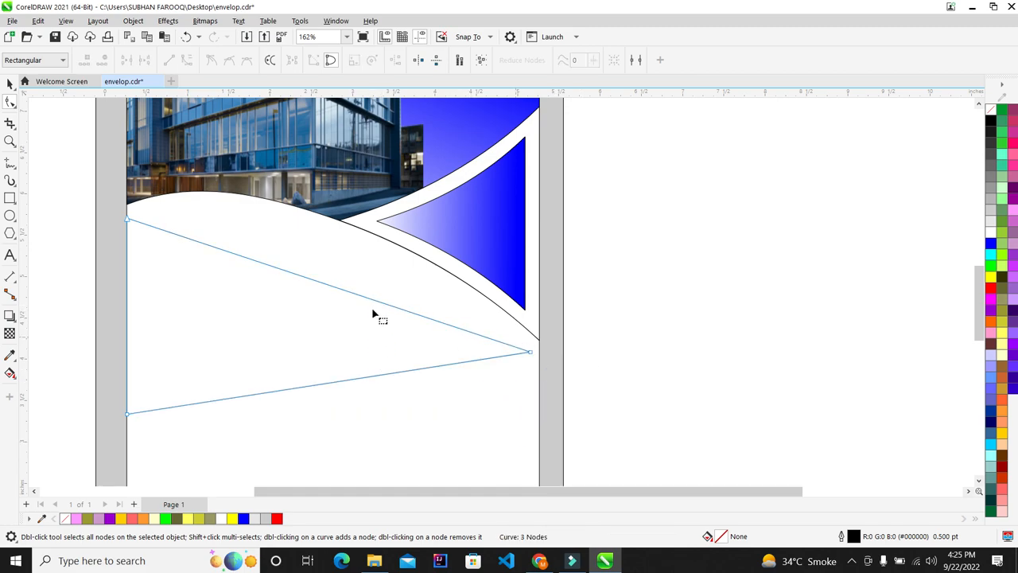
Convert the triangle's top edge to a curve and bend it to follow the white wave
{"action": "left_click_drag", "start_coordinate": [168, 271], "coordinate": [170, 268]}
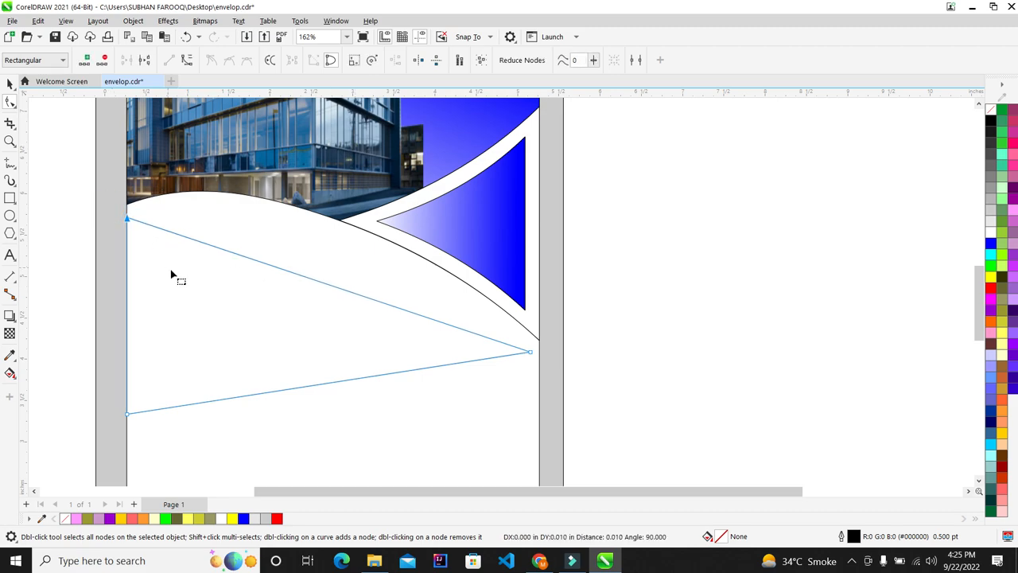
{"action": "right_click", "coordinate": [348, 295]}
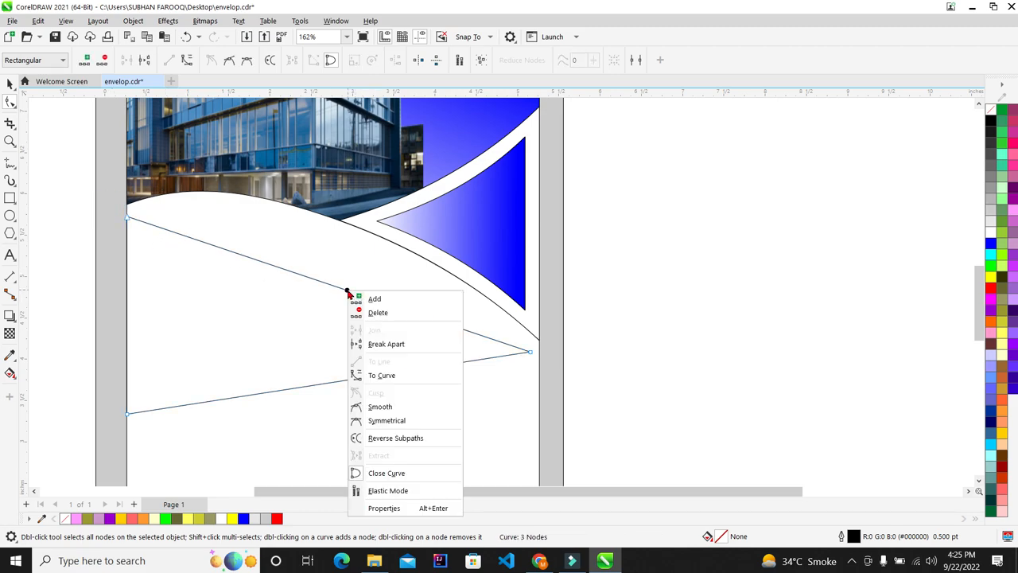
{"action": "left_click", "coordinate": [381, 373]}
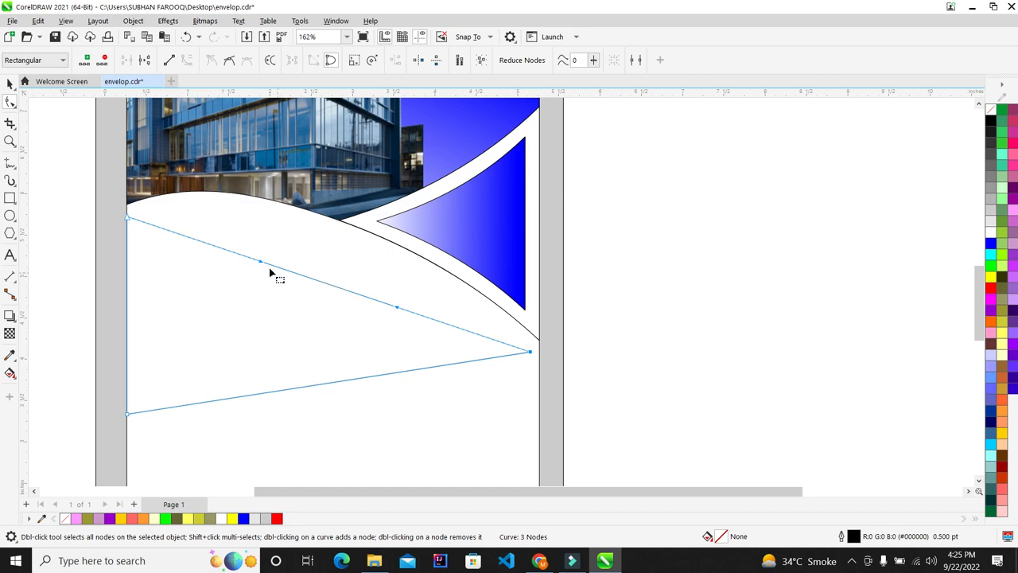
{"action": "left_click_drag", "start_coordinate": [263, 267], "coordinate": [308, 183]}
{"action": "left_click_drag", "start_coordinate": [342, 216], "coordinate": [343, 218]}
{"action": "left_click_drag", "start_coordinate": [398, 312], "coordinate": [474, 312]}
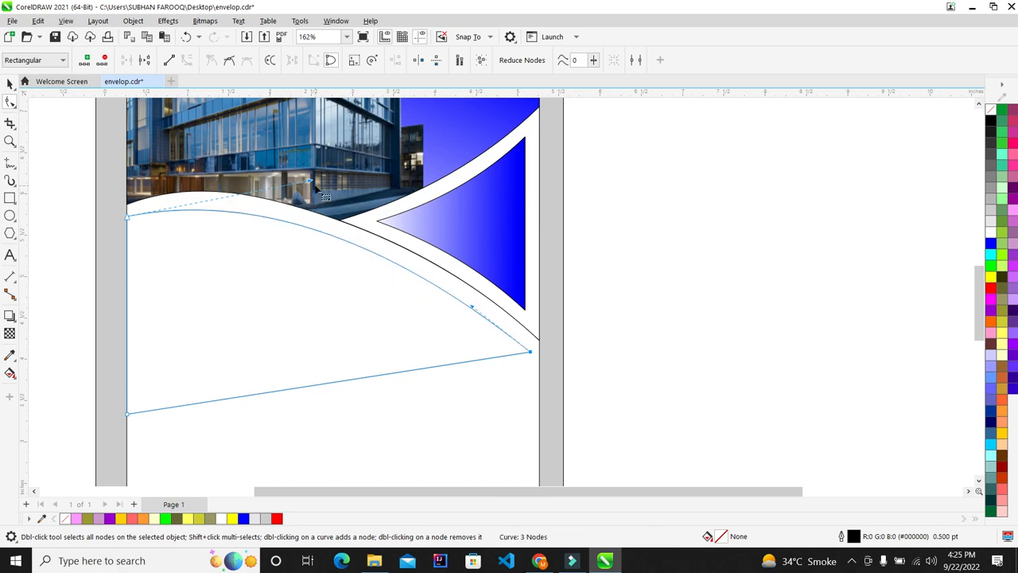
{"action": "left_click_drag", "start_coordinate": [310, 185], "coordinate": [292, 180]}
{"action": "left_click_drag", "start_coordinate": [472, 310], "coordinate": [479, 307]}
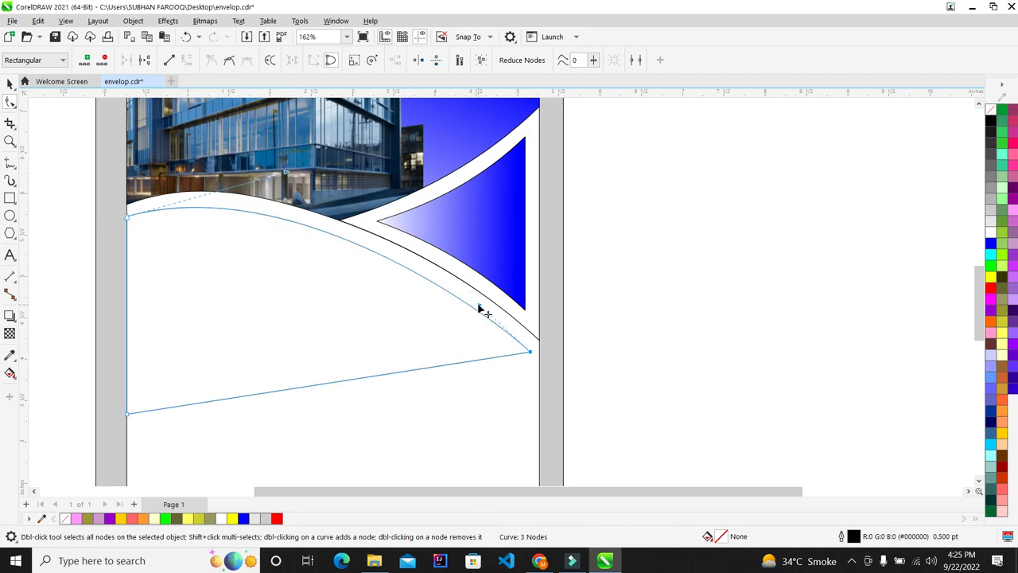
{"action": "scroll", "coordinate": [378, 294], "scroll_direction": "down", "scroll_amount": 2}
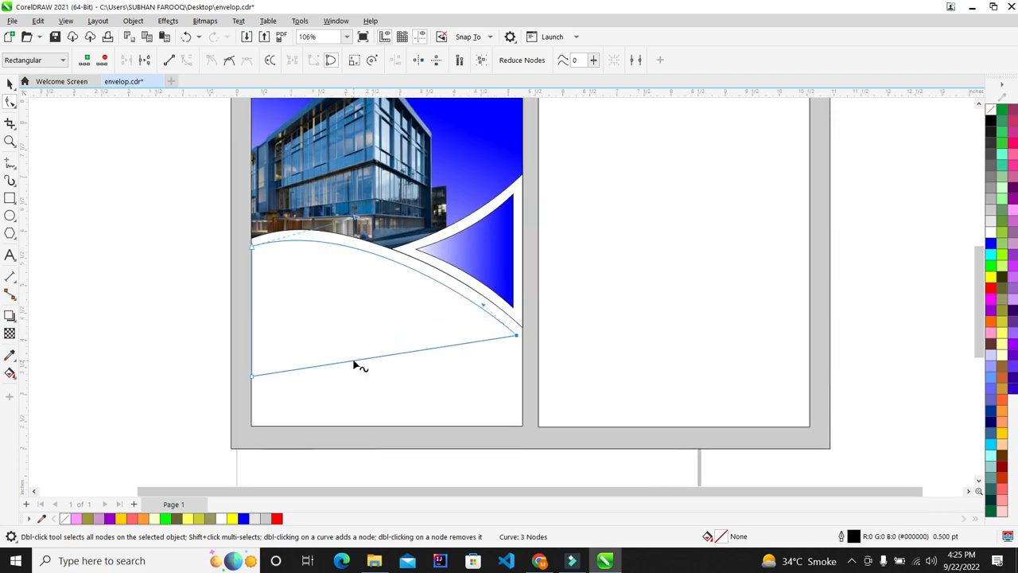
Raise the bottom-left node and bend the bottom edge, then undo the bend
{"action": "left_click_drag", "start_coordinate": [166, 355], "coordinate": [360, 425]}
{"action": "key", "text": "Up"}
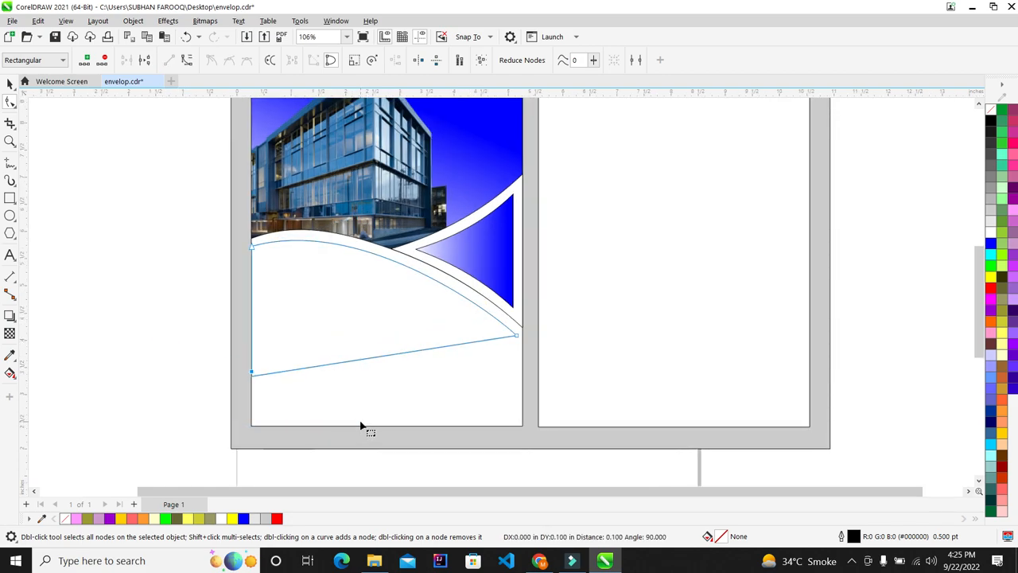
{"action": "right_click", "coordinate": [388, 351]}
{"action": "left_click", "coordinate": [421, 208]}
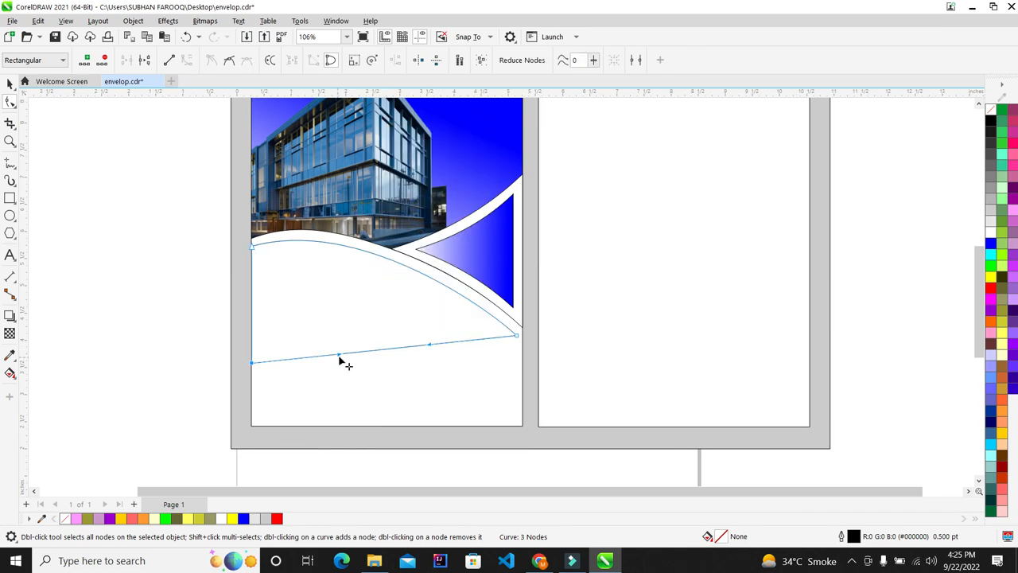
{"action": "left_click_drag", "start_coordinate": [339, 353], "coordinate": [288, 243]}
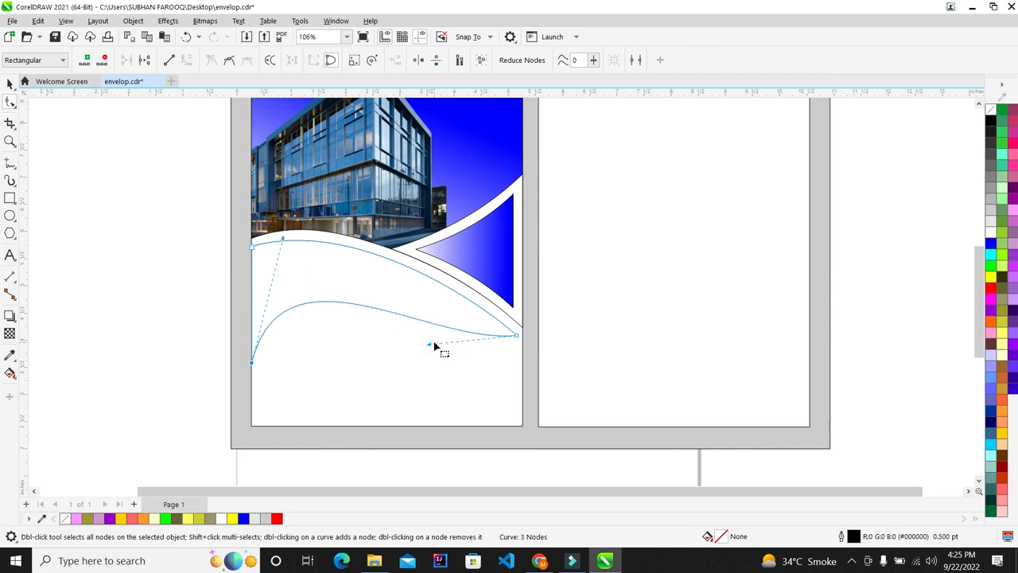
{"action": "left_click_drag", "start_coordinate": [430, 342], "coordinate": [414, 317]}
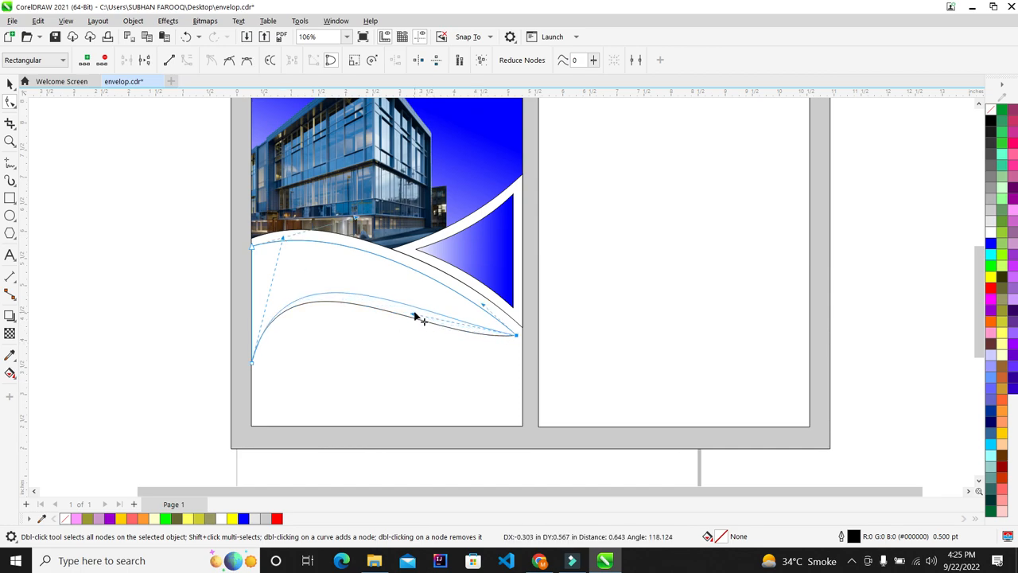
{"action": "key", "text": "ctrl+z"}
{"action": "key", "text": "ctrl+z"}
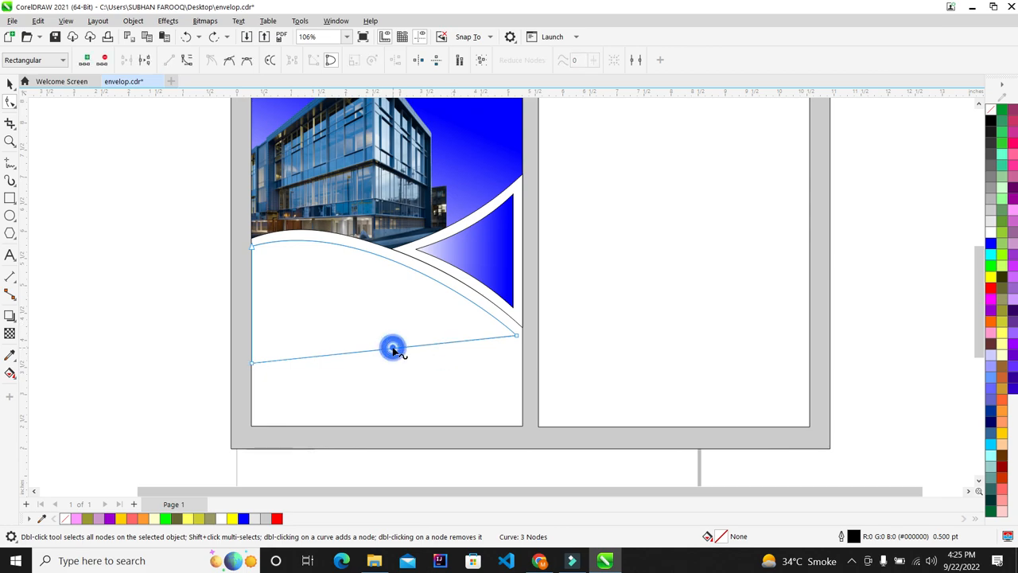
Convert the bottom edge to a curve again and bow it upward
{"action": "right_click", "coordinate": [393, 350]}
{"action": "left_click", "coordinate": [453, 209]}
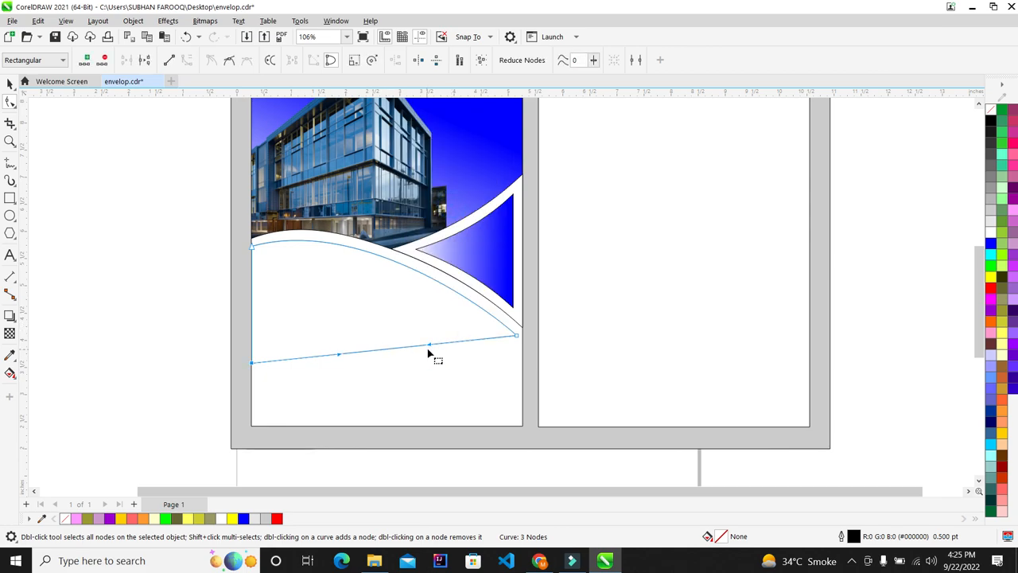
{"action": "left_click_drag", "start_coordinate": [429, 348], "coordinate": [411, 316]}
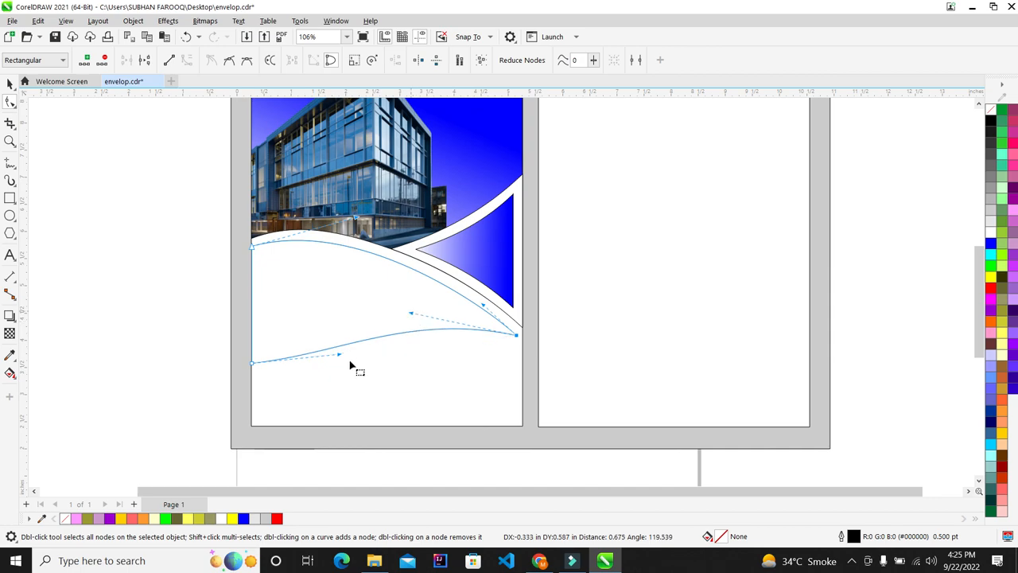
{"action": "left_click_drag", "start_coordinate": [339, 357], "coordinate": [294, 296]}
{"action": "scroll", "coordinate": [294, 295], "scroll_direction": "down", "scroll_amount": 2}
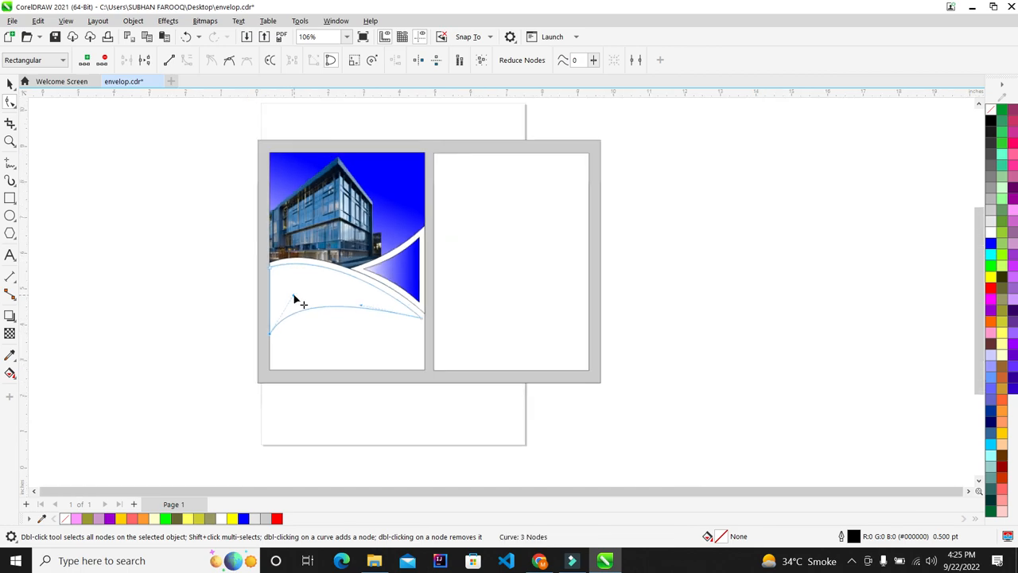
{"action": "scroll", "coordinate": [368, 297], "scroll_direction": "up", "scroll_amount": 3}
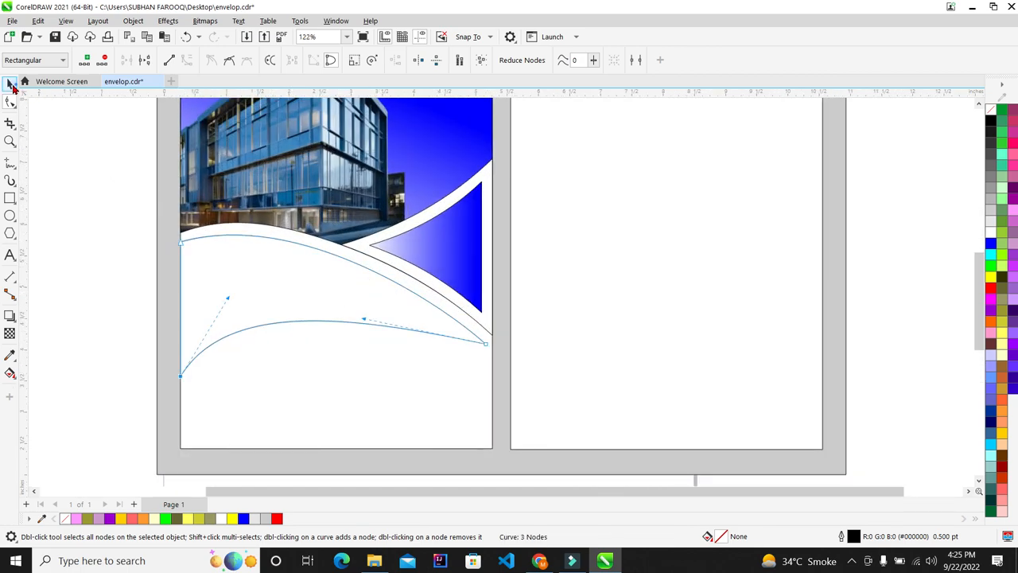
Right-drag a copy of the curved wedge to the left of the page
{"action": "left_click", "coordinate": [12, 87]}
{"action": "scroll", "coordinate": [354, 312], "scroll_direction": "down", "scroll_amount": 3}
{"action": "scroll", "coordinate": [338, 302], "scroll_direction": "up", "scroll_amount": 2}
{"action": "left_click_drag", "start_coordinate": [290, 310], "coordinate": [81, 265]}
{"action": "right_click", "coordinate": [81, 265]}
{"action": "left_click", "coordinate": [277, 308]}
{"action": "scroll", "coordinate": [346, 323], "scroll_direction": "up", "scroll_amount": 1}
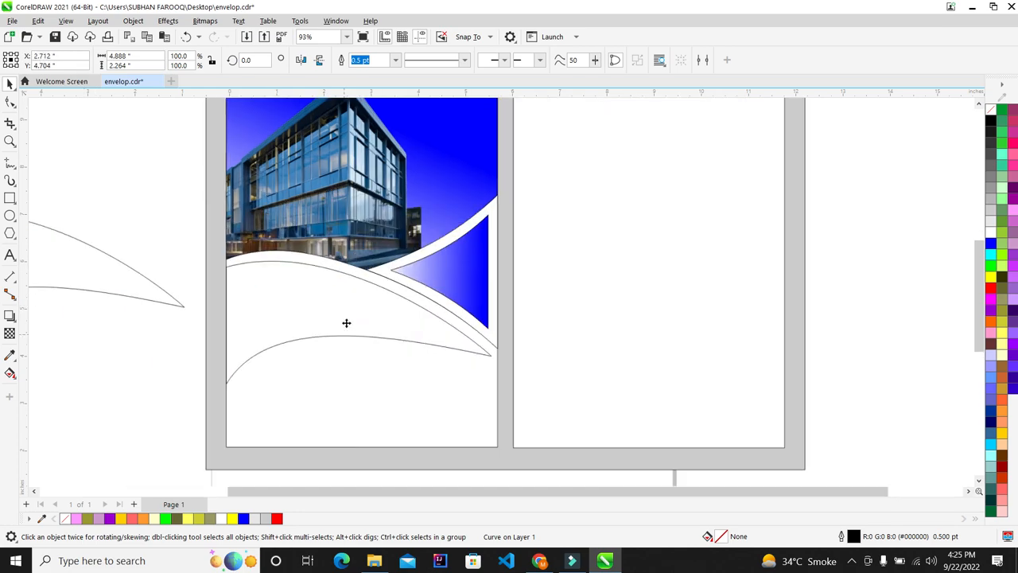
Fill the curved wedge with blue
{"action": "scroll", "coordinate": [346, 323], "scroll_direction": "up", "scroll_amount": 2}
{"action": "left_click", "coordinate": [990, 245]}
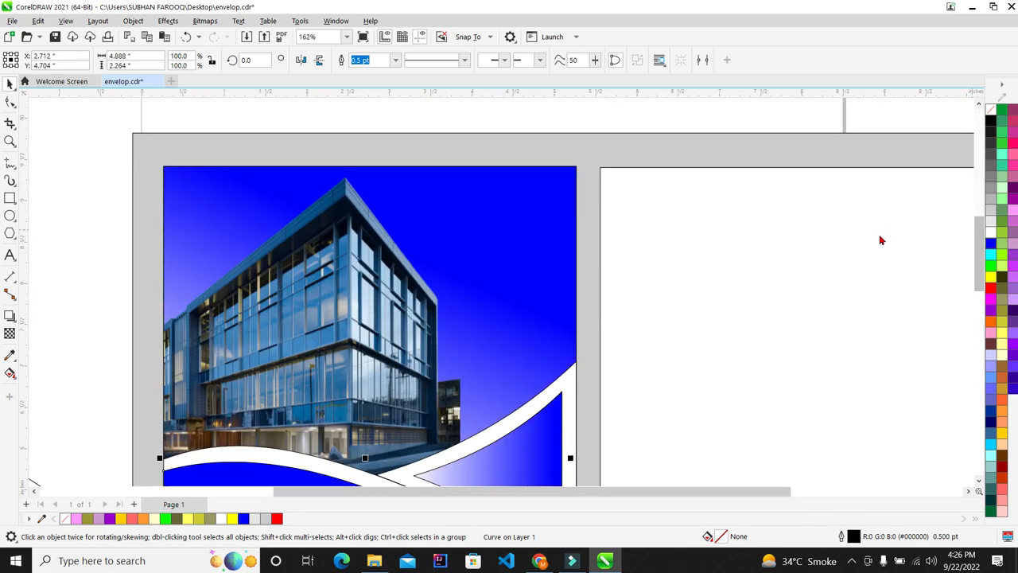
{"action": "scroll", "coordinate": [378, 354], "scroll_direction": "down", "scroll_amount": 4}
{"action": "scroll", "coordinate": [418, 365], "scroll_direction": "up", "scroll_amount": 4}
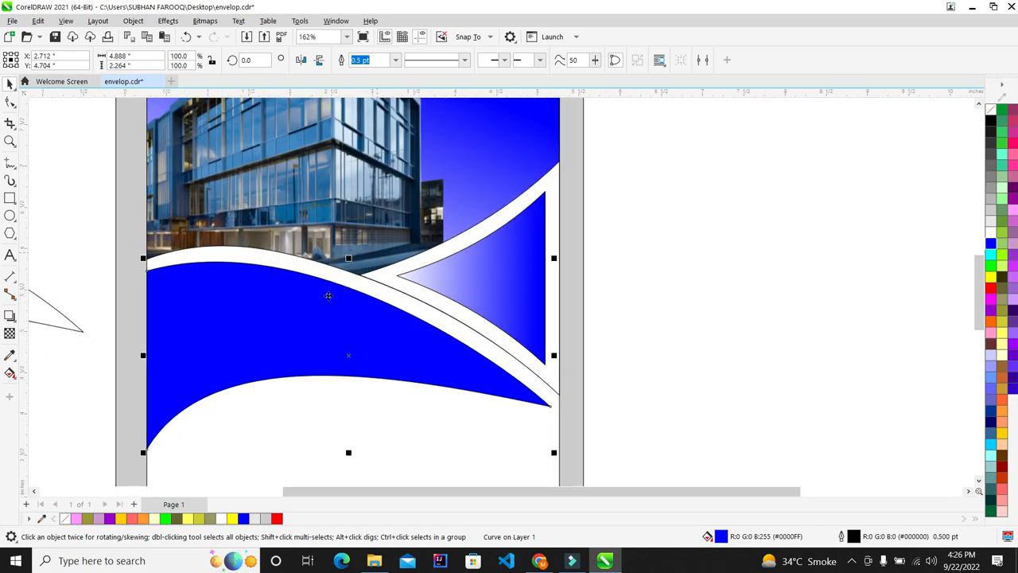
{"action": "scroll", "coordinate": [327, 295], "scroll_direction": "down", "scroll_amount": 3}
{"action": "scroll", "coordinate": [352, 300], "scroll_direction": "up", "scroll_amount": 1}
{"action": "scroll", "coordinate": [352, 301], "scroll_direction": "up", "scroll_amount": 3}
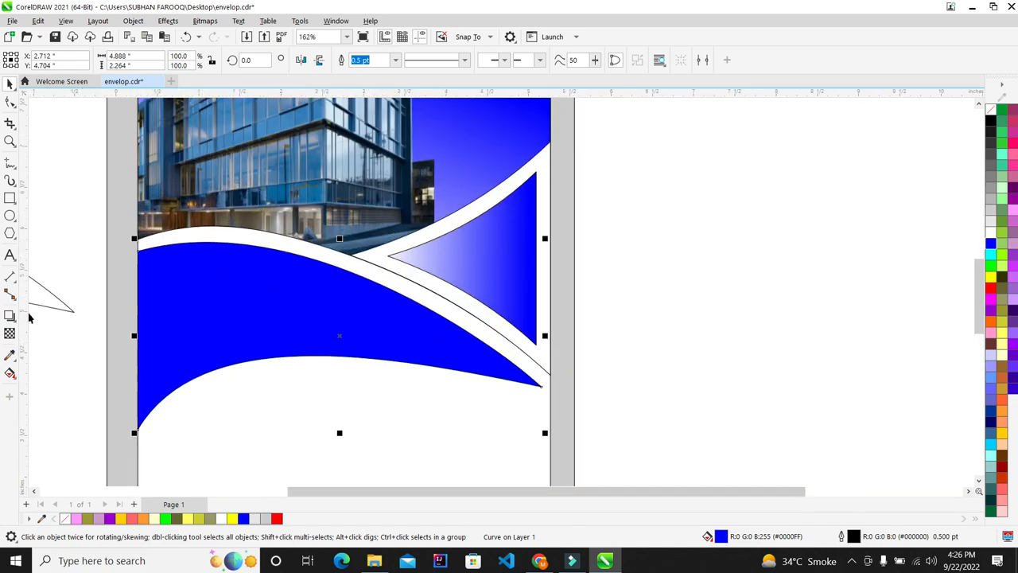
Apply a fountain transparency fading the blue wave out past its right tip
{"action": "left_click", "coordinate": [9, 334]}
{"action": "left_click_drag", "start_coordinate": [321, 318], "coordinate": [526, 348]}
{"action": "left_click_drag", "start_coordinate": [322, 318], "coordinate": [220, 328]}
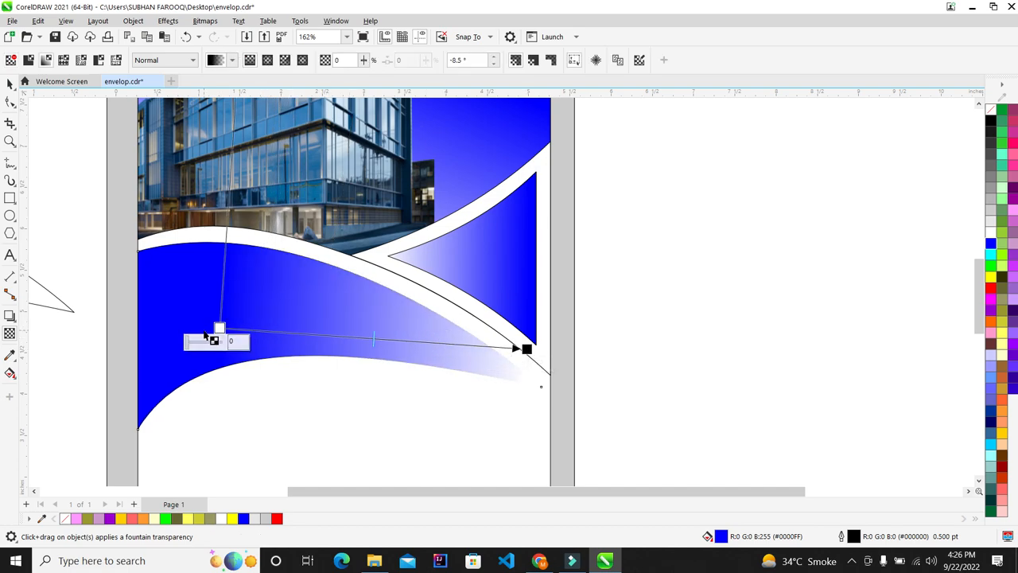
{"action": "left_click_drag", "start_coordinate": [220, 327], "coordinate": [185, 334]}
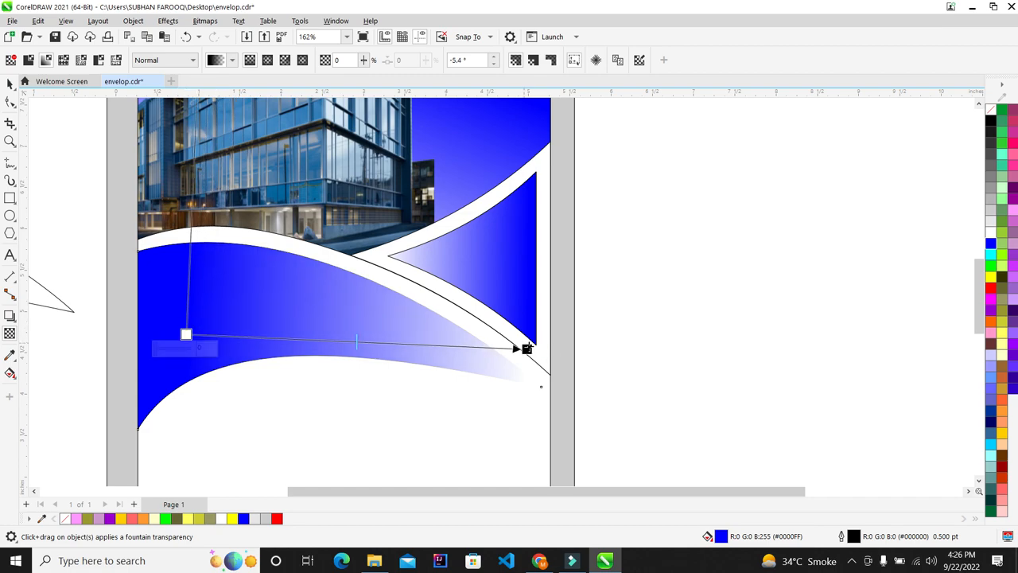
{"action": "left_click_drag", "start_coordinate": [527, 347], "coordinate": [584, 358]}
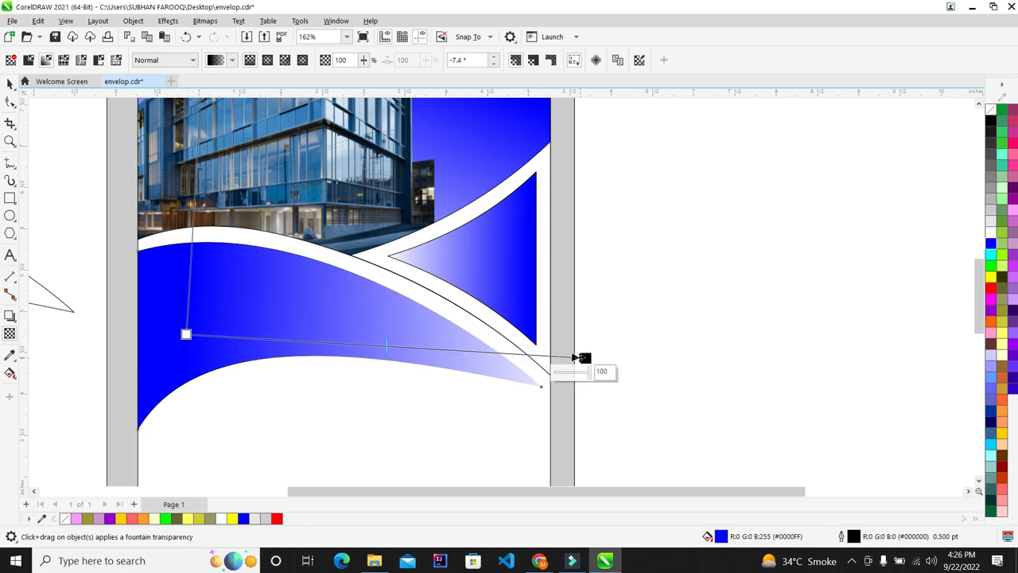
{"action": "left_click_drag", "start_coordinate": [186, 335], "coordinate": [155, 339]}
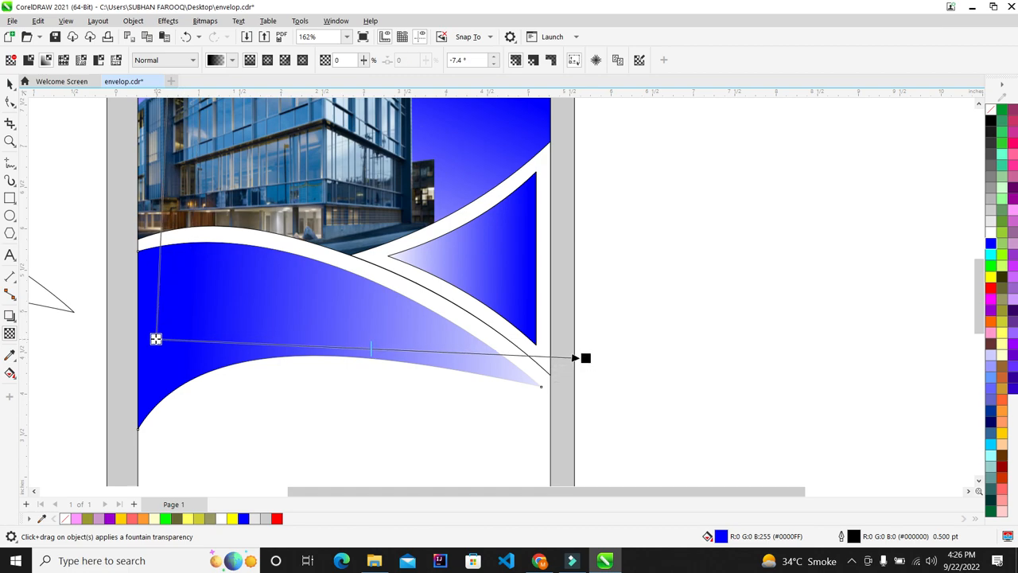
{"action": "left_click", "coordinate": [9, 85]}
{"action": "scroll", "coordinate": [382, 264], "scroll_direction": "down", "scroll_amount": 5}
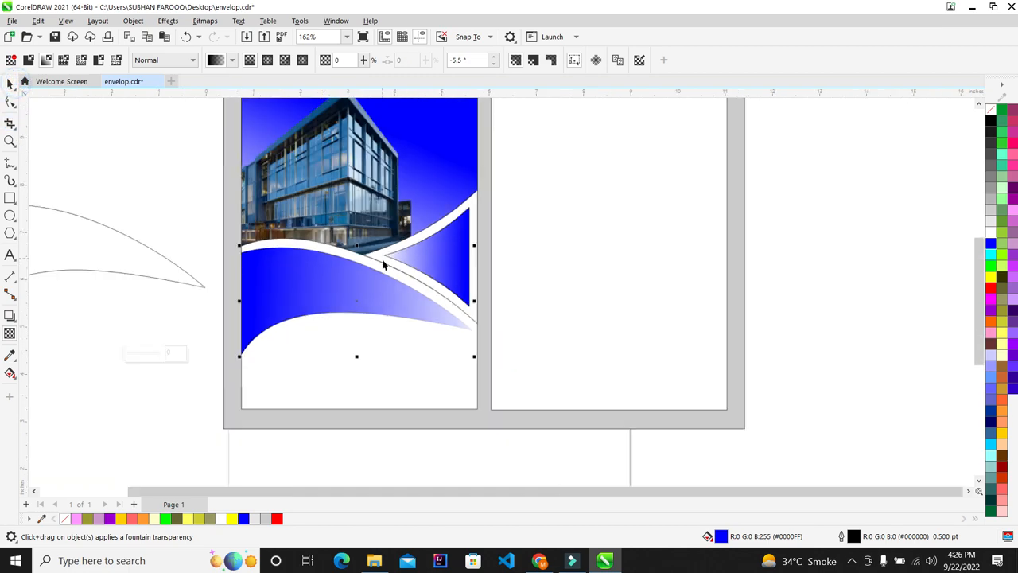
{"action": "scroll", "coordinate": [384, 281], "scroll_direction": "up", "scroll_amount": 2}
Align the outline curve onto the blue wave with C and E, then fit the drawing in view
{"action": "left_click", "coordinate": [132, 272], "text": "shift"}
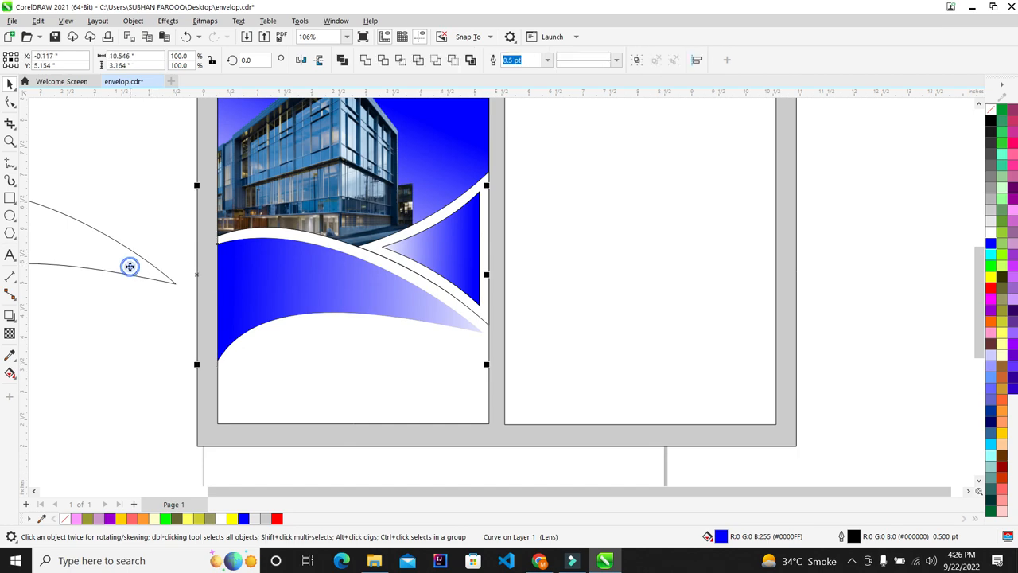
{"action": "left_click", "coordinate": [132, 382]}
{"action": "left_click", "coordinate": [153, 271]}
{"action": "left_click", "coordinate": [285, 291], "text": "shift"}
{"action": "key", "text": "c"}
{"action": "key", "text": "e"}
{"action": "left_click", "coordinate": [848, 298]}
{"action": "scroll", "coordinate": [406, 320], "scroll_direction": "up", "scroll_amount": 2}
{"action": "scroll", "coordinate": [400, 319], "scroll_direction": "up", "scroll_amount": 10}
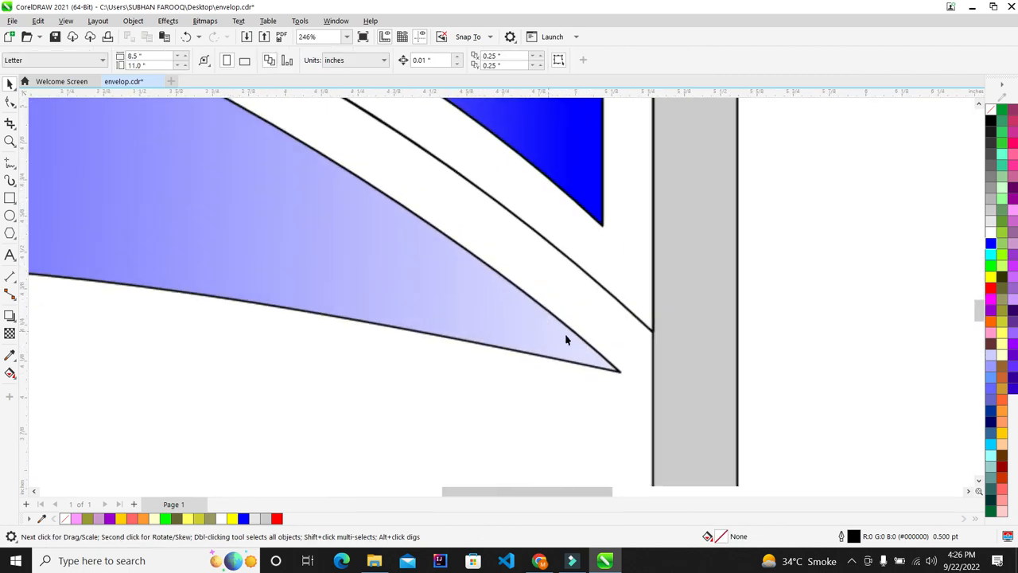
{"action": "key", "text": "F4"}
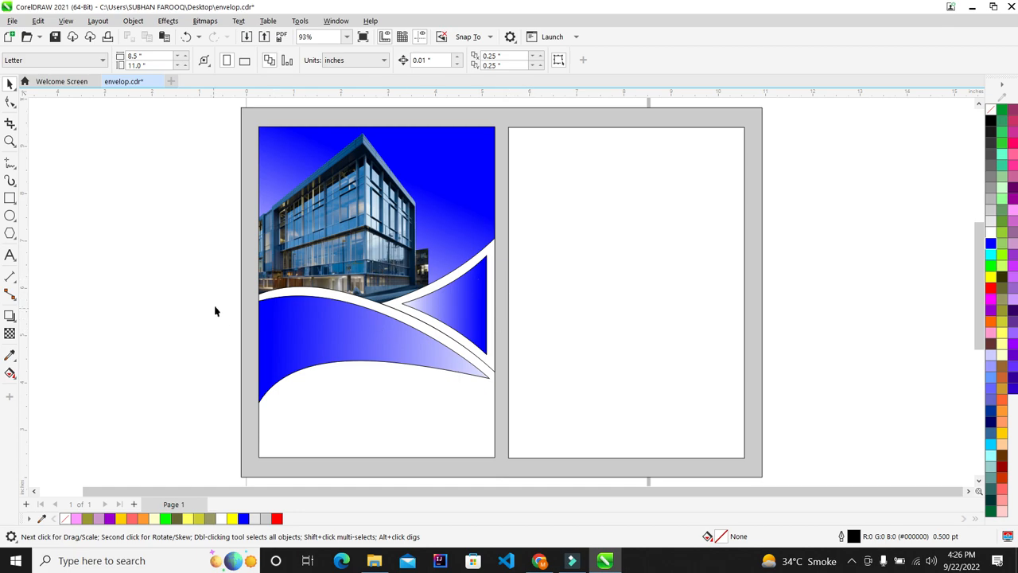
{"action": "left_click", "coordinate": [8, 256]}
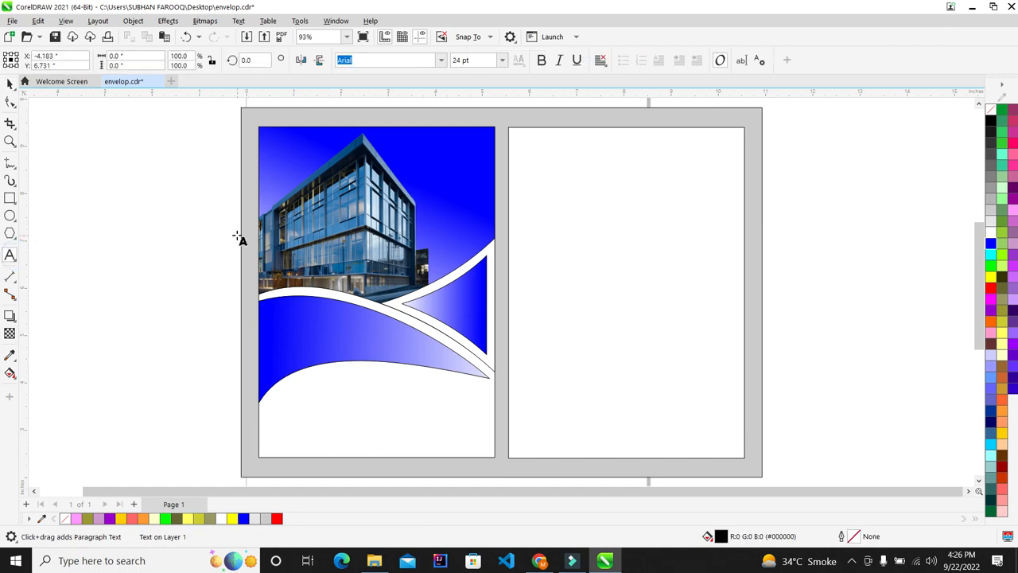
Fix the title's typos so it reads 'Technical Bunday' with a capital B
{"action": "key", "text": "BackSpace"}
{"action": "type", "text": "hnical bunday"}
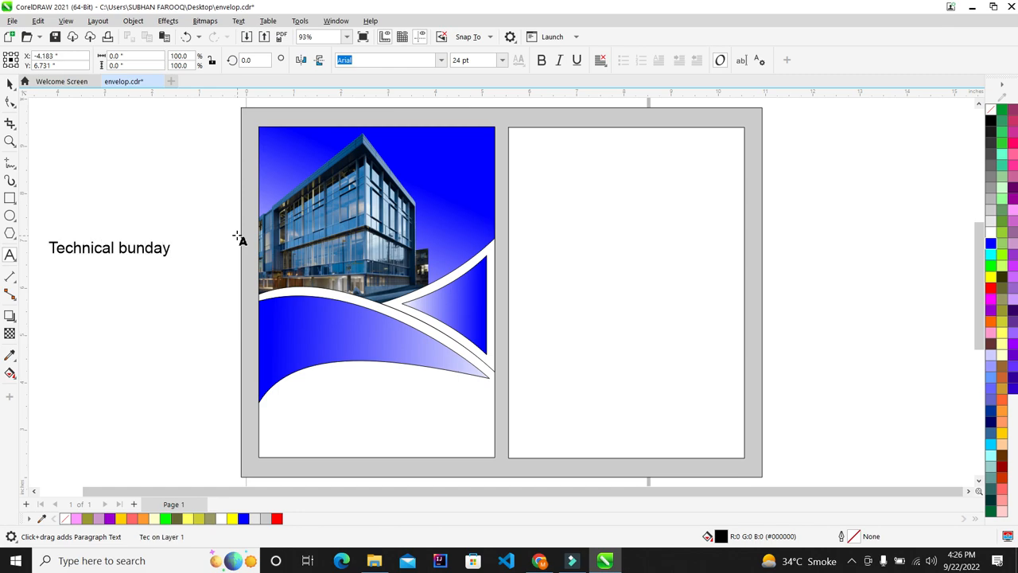
{"action": "key", "text": "Left"}
{"action": "key", "text": "Left"}
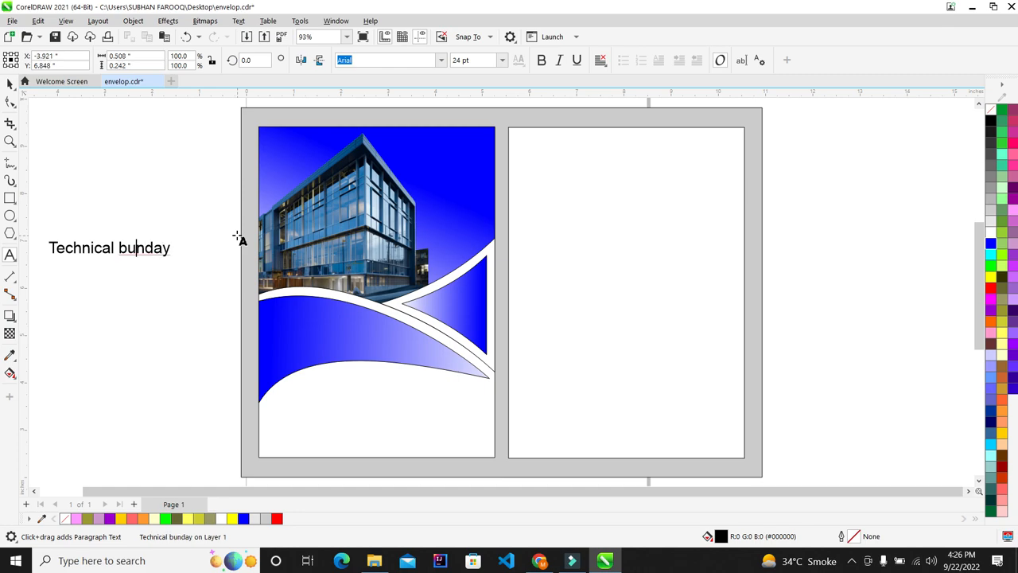
{"action": "key", "text": "BackSpace"}
{"action": "type", "text": "B"}
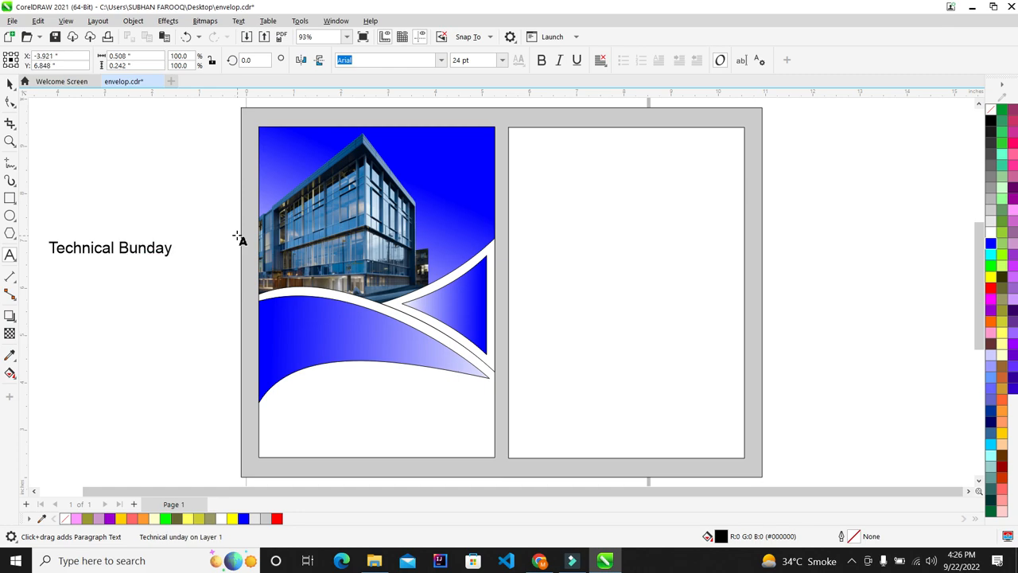
Select the whole title and make it bold, undoing an accidental deletion
{"action": "left_click", "coordinate": [10, 84]}
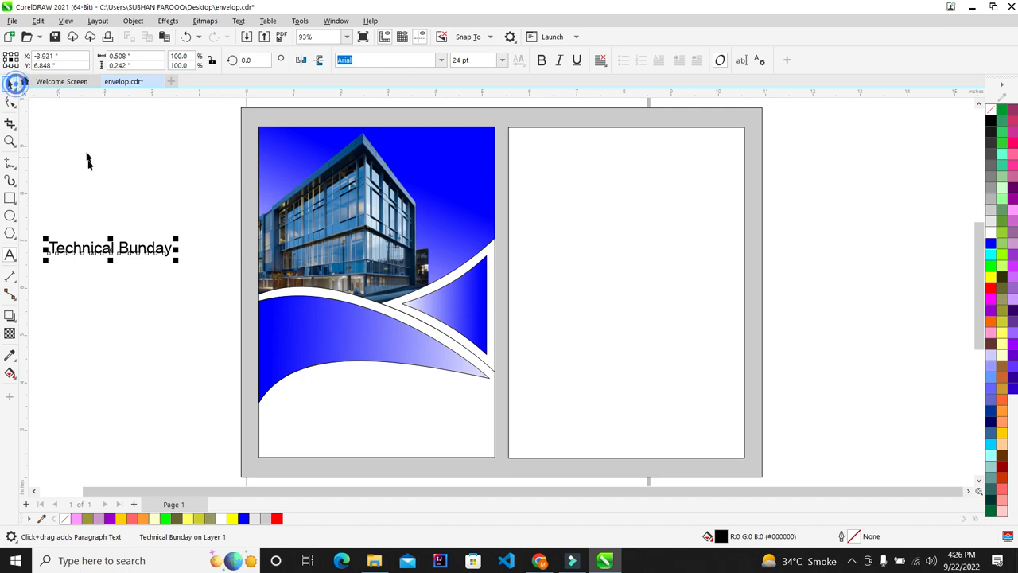
{"action": "left_click", "coordinate": [10, 255]}
{"action": "left_click_drag", "start_coordinate": [47, 248], "coordinate": [170, 249]}
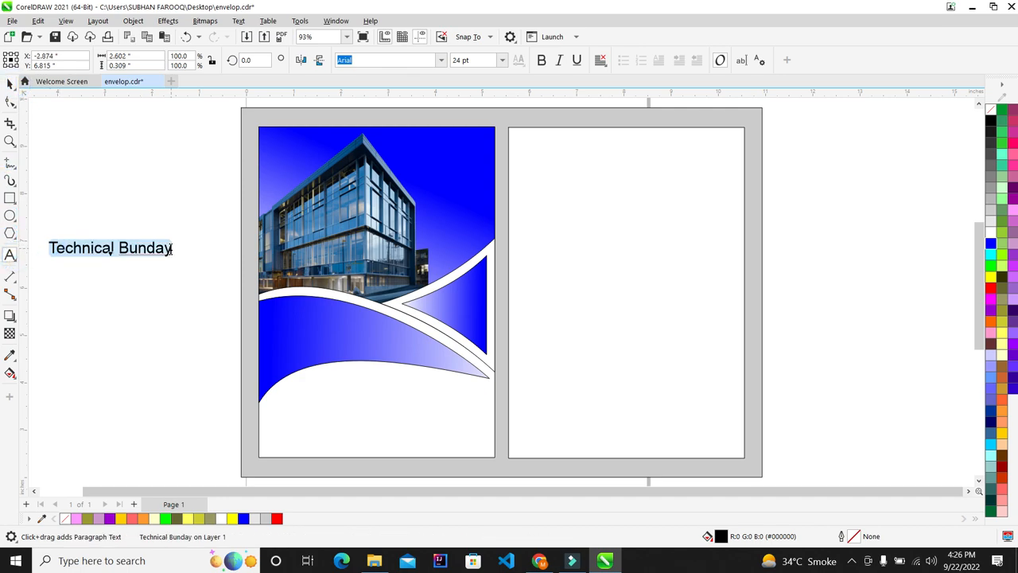
{"action": "left_click", "coordinate": [541, 60]}
{"action": "left_click", "coordinate": [178, 250]}
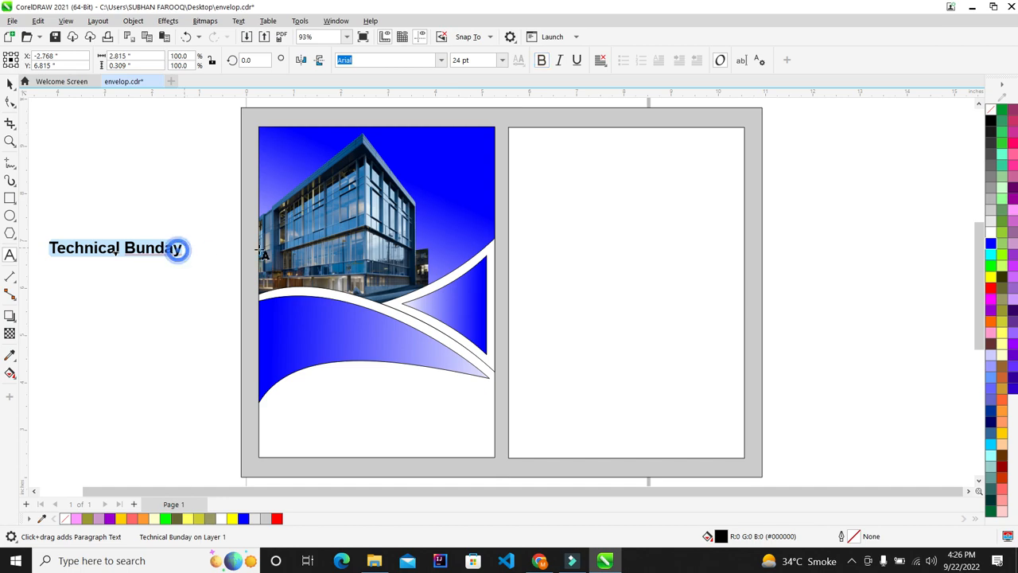
{"action": "key", "text": "Delete"}
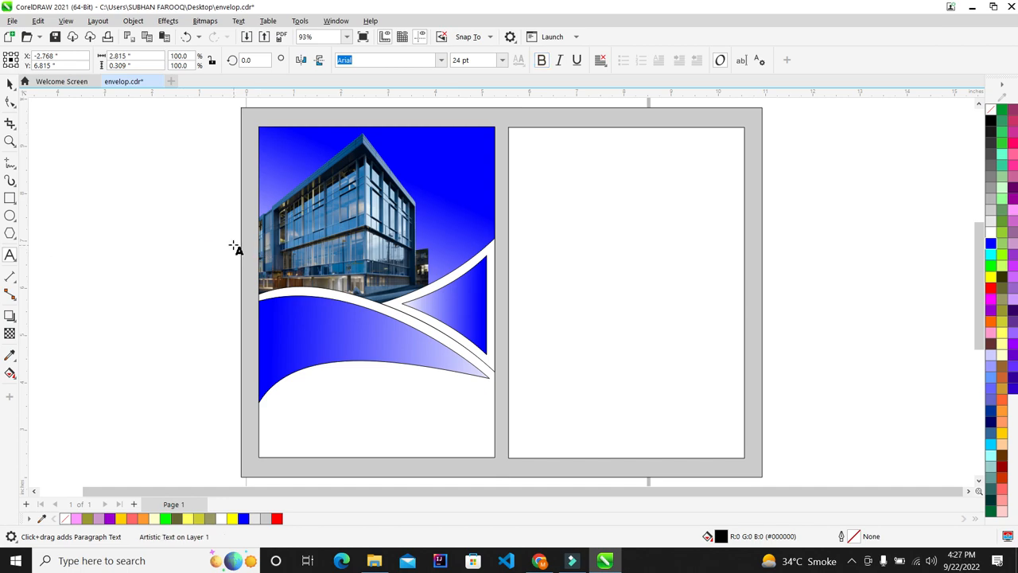
{"action": "key", "text": "ctrl+z"}
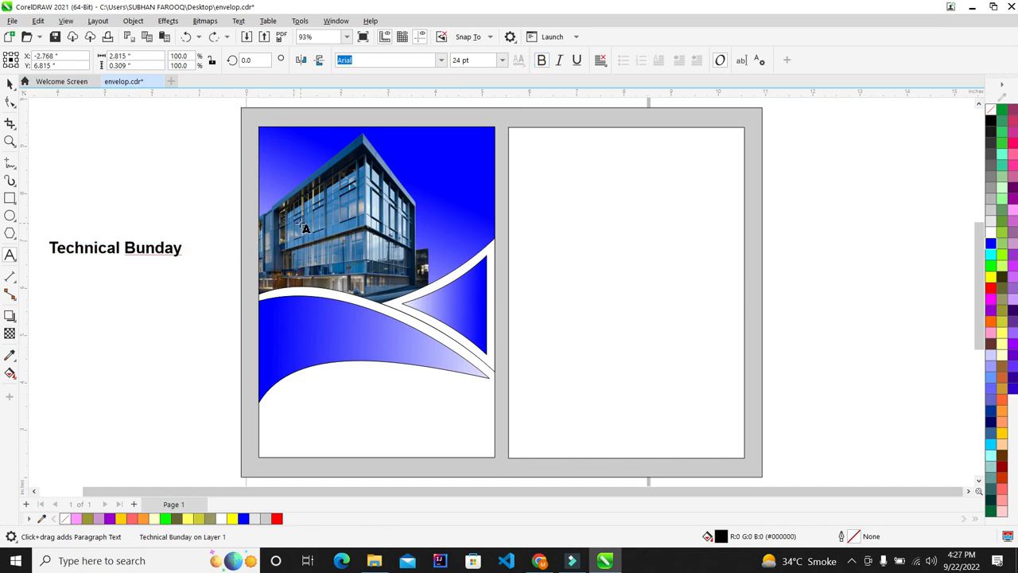
{"action": "scroll", "coordinate": [139, 239], "scroll_direction": "down", "scroll_amount": 2}
Clear the stray text under the title and type the first placeholder line
{"action": "scroll", "coordinate": [57, 242], "scroll_direction": "up", "scroll_amount": 2}
{"action": "type", "text": "rtetrtert"}
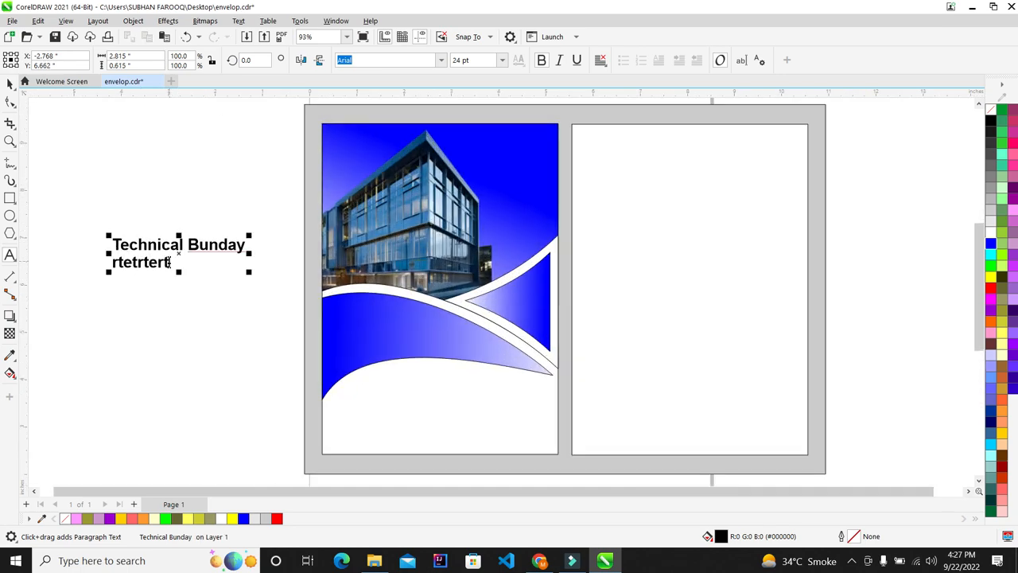
{"action": "double_click", "coordinate": [171, 261]}
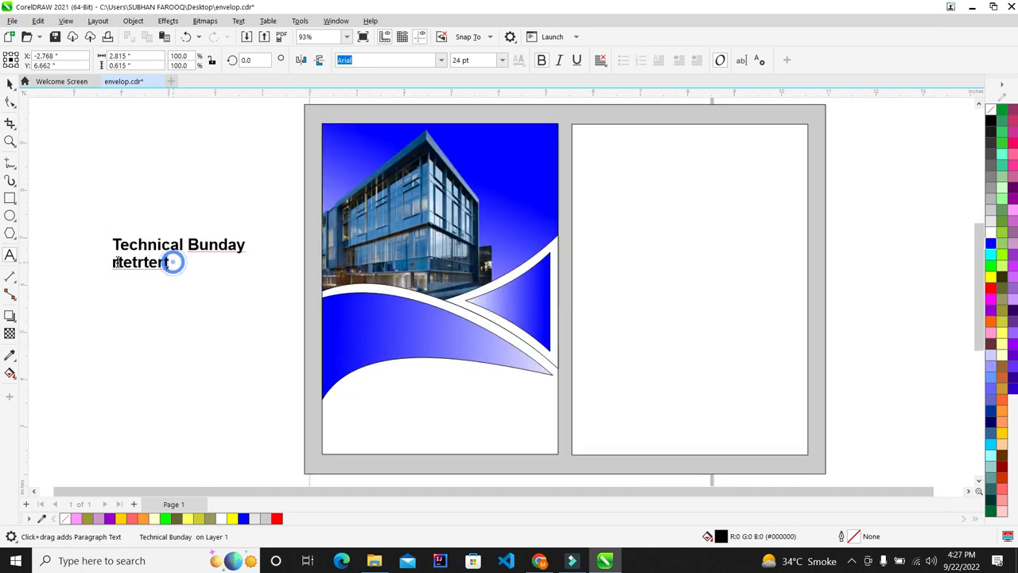
{"action": "key", "text": "Delete"}
{"action": "scroll", "coordinate": [125, 222], "scroll_direction": "up", "scroll_amount": 1}
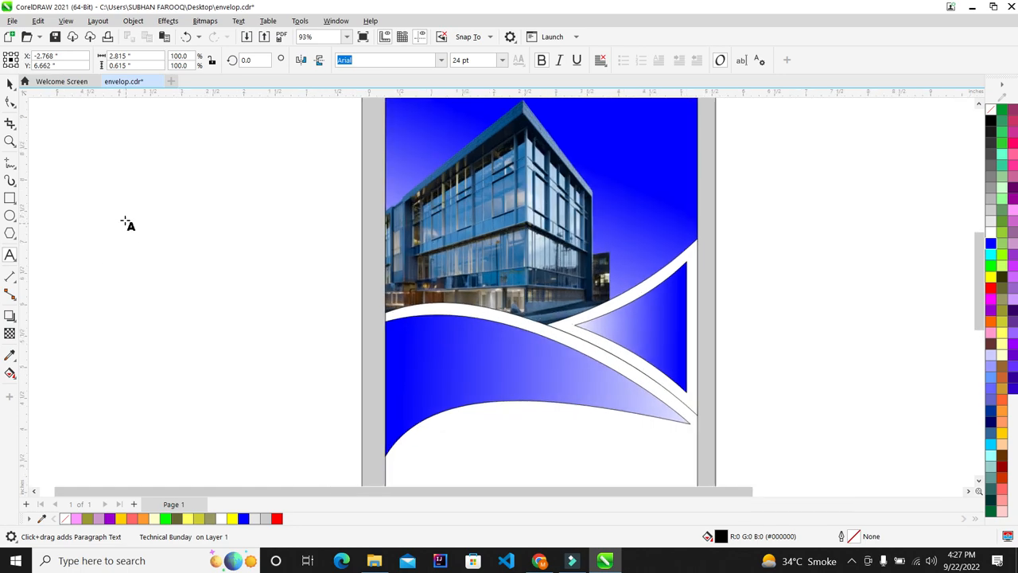
{"action": "scroll", "coordinate": [166, 224], "scroll_direction": "down", "scroll_amount": 2}
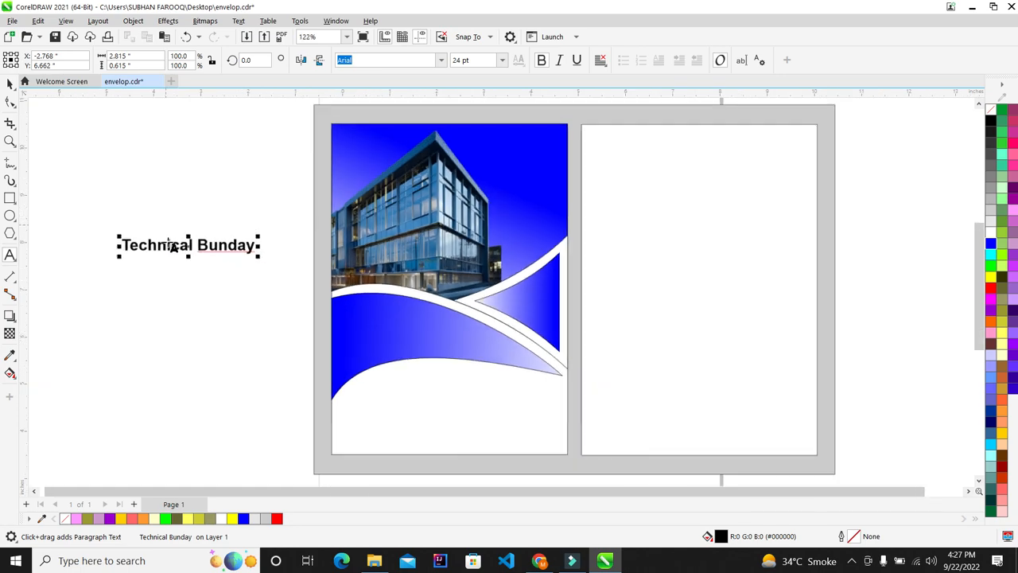
{"action": "scroll", "coordinate": [167, 246], "scroll_direction": "up", "scroll_amount": 3}
{"action": "left_click", "coordinate": [134, 257]}
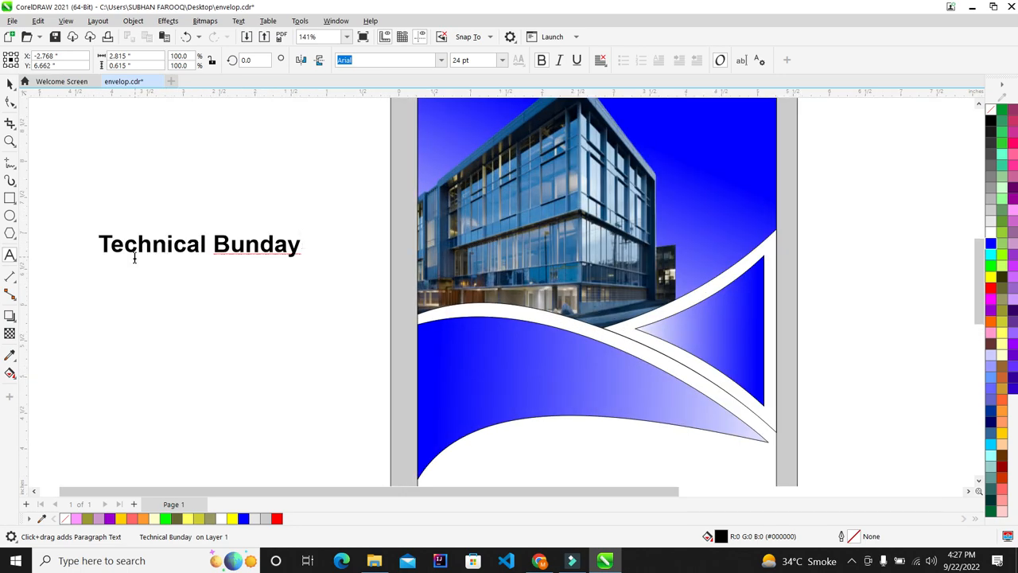
{"action": "type", "text": "jhdfds"}
{"action": "key", "text": "BackSpace"}
{"action": "key", "text": "BackSpace"}
{"action": "type", "text": "tret"}
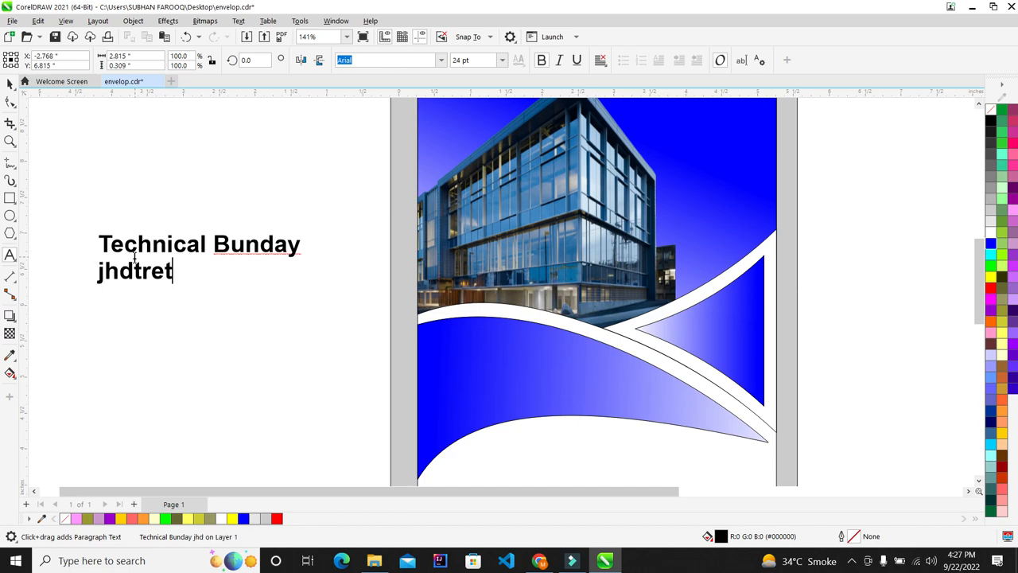
Add further lines of placeholder filler text beneath the title
{"action": "key", "text": "Return"}
{"action": "type", "text": "ert"}
{"action": "key", "text": "Return"}
{"action": "type", "text": "ere"}
{"action": "key", "text": "BackSpace"}
{"action": "key", "text": "BackSpace"}
{"action": "key", "text": "BackSpace"}
{"action": "key", "text": "BackSpace"}
{"action": "type", "text": "eterertеter erter"}
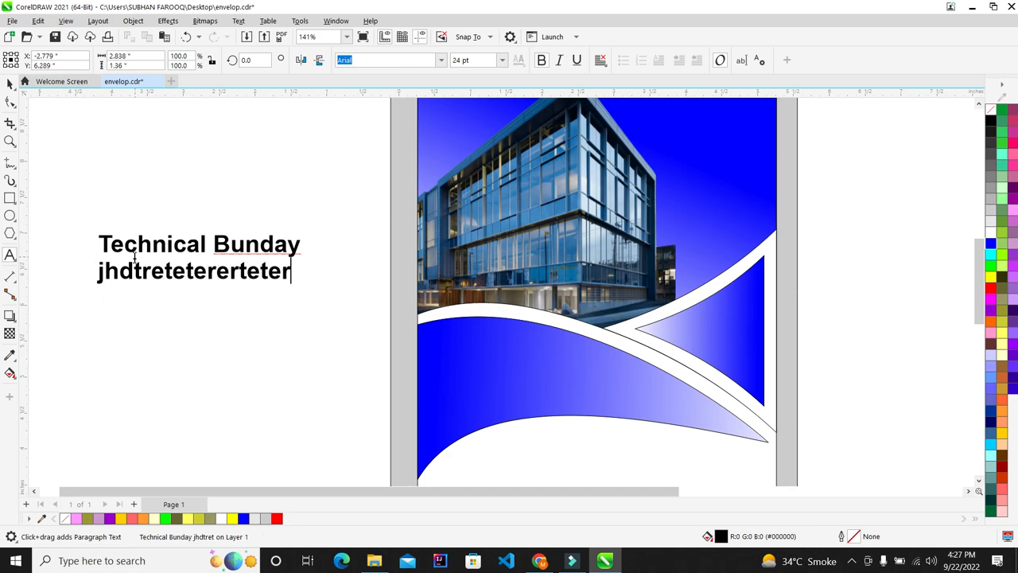
{"action": "key", "text": "Return"}
{"action": "type", "text": "ertert"}
{"action": "key", "text": "Return"}
{"action": "type", "text": "er ter ter t"}
{"action": "key", "text": "BackSpace"}
{"action": "key", "text": "BackSpace"}
{"action": "key", "text": "BackSpace"}
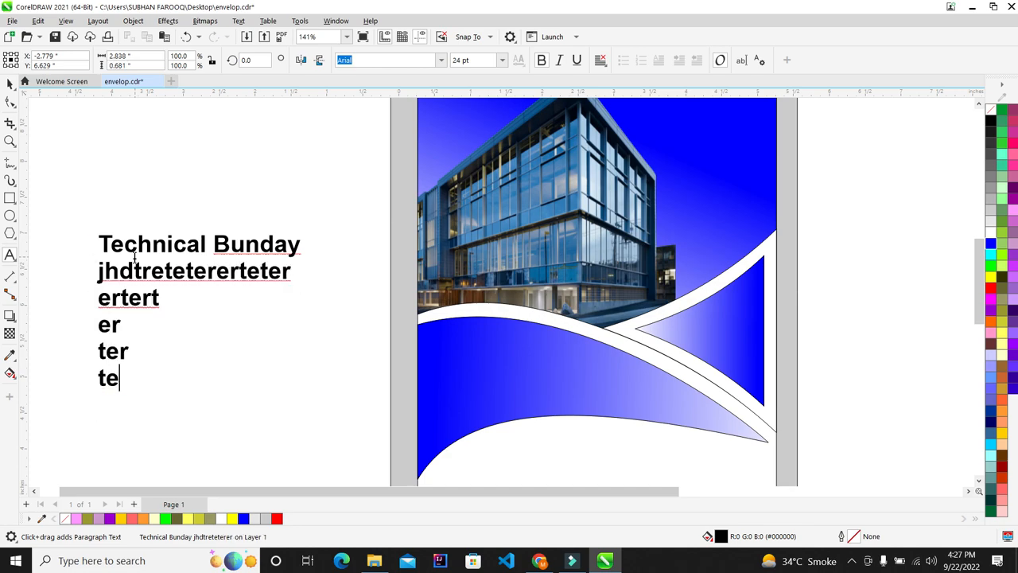
{"action": "key", "text": "BackSpace"}
{"action": "key", "text": "BackSpace"}
{"action": "key", "text": "BackSpace"}
{"action": "key", "text": "BackSpace"}
{"action": "key", "text": "BackSpace"}
{"action": "key", "text": "BackSpace"}
{"action": "key", "text": "BackSpace"}
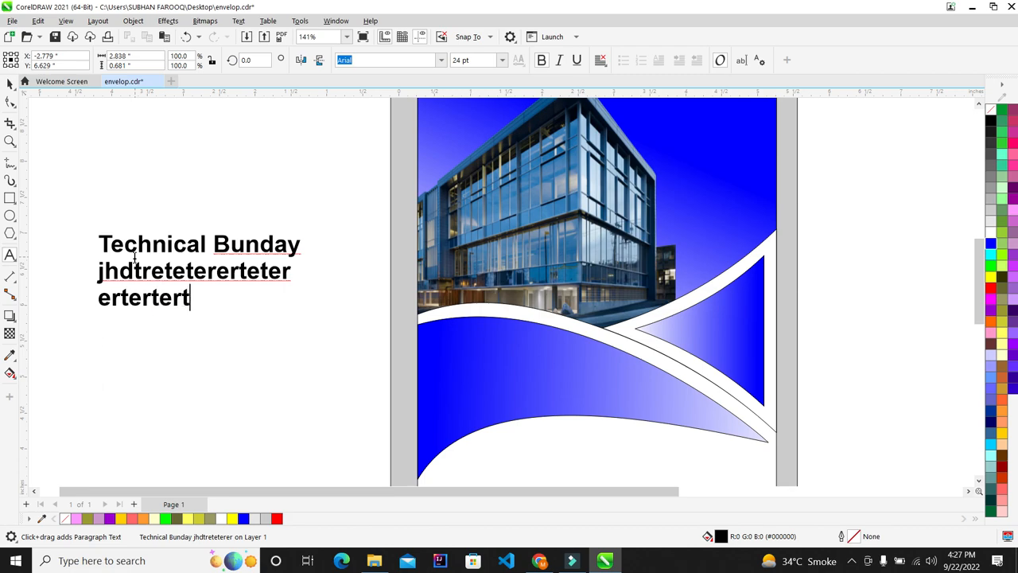
{"action": "type", "text": "ertertertut"}
{"action": "key", "text": "Return"}
{"action": "type", "text": "erterterterterterter"}
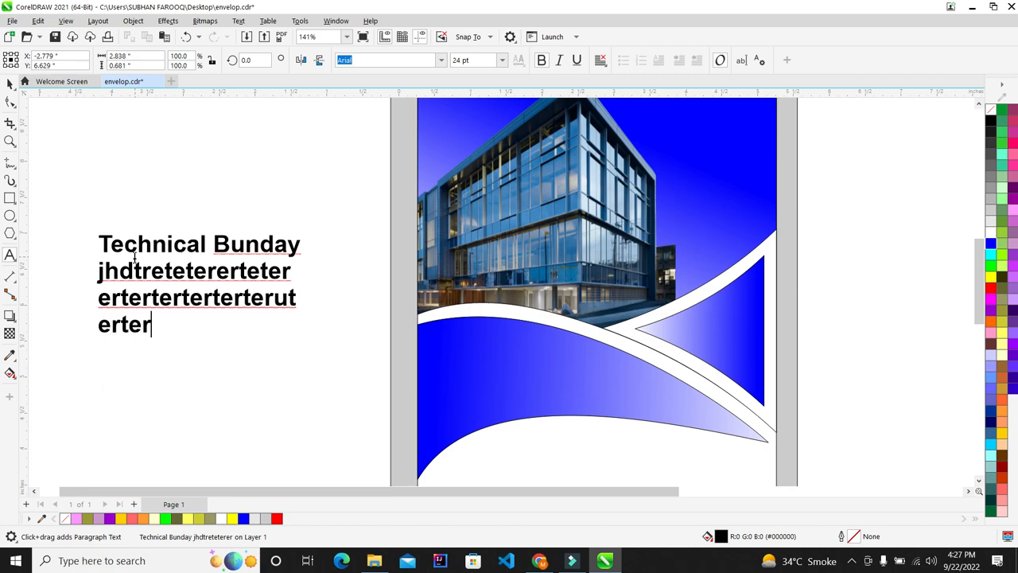
{"action": "key", "text": "Return"}
{"action": "key", "text": "Return"}
{"action": "type", "text": "erte"}
{"action": "key", "text": "BackSpace"}
{"action": "type", "text": "ert"}
{"action": "type", "text": "ertertterteе"}
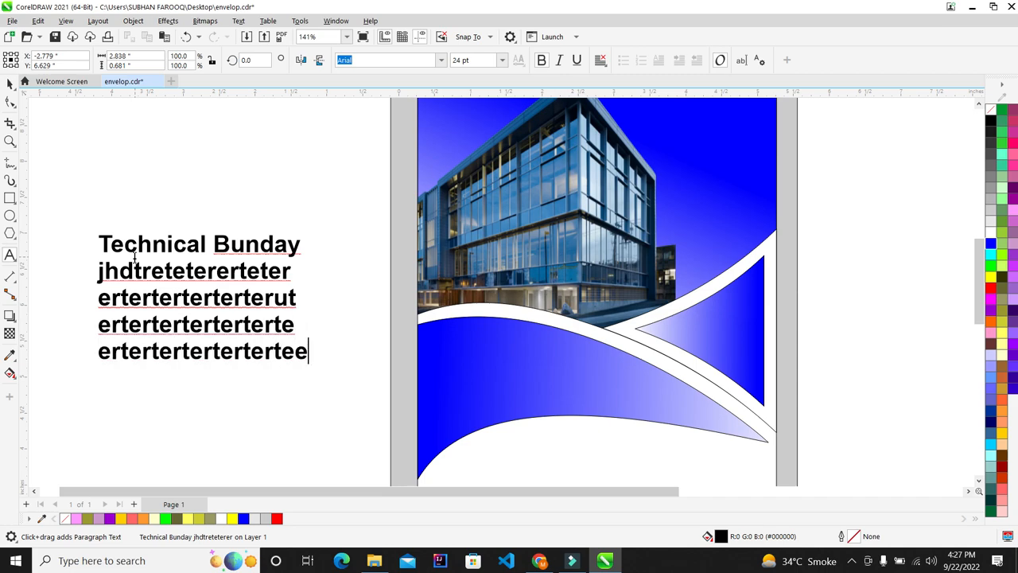
Select the four placeholder lines and set them to regular weight
{"action": "left_click", "coordinate": [6, 83]}
{"action": "key", "text": "BackSpace"}
{"action": "left_click_drag", "start_coordinate": [294, 351], "coordinate": [63, 264]}
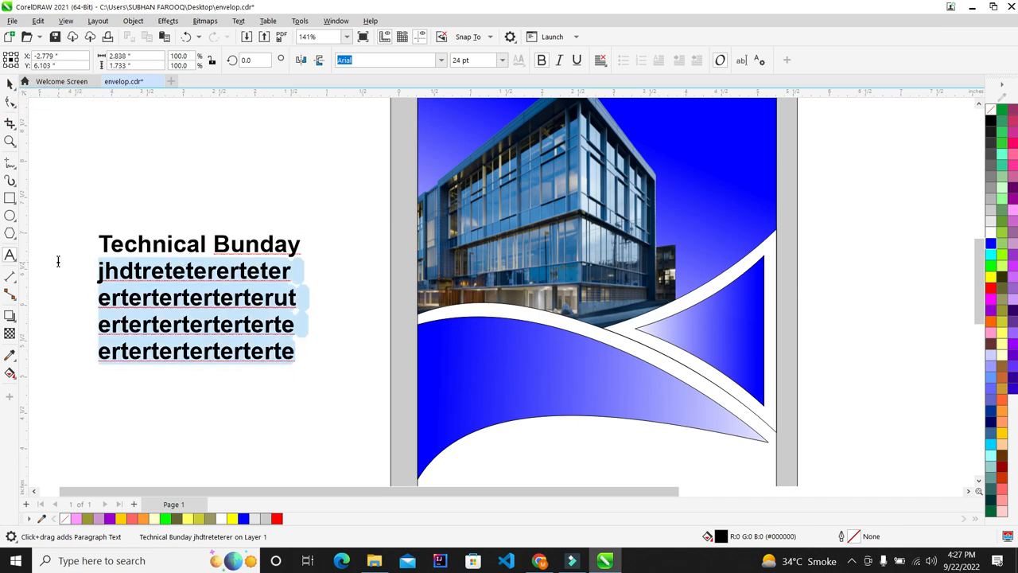
{"action": "left_click", "coordinate": [541, 60]}
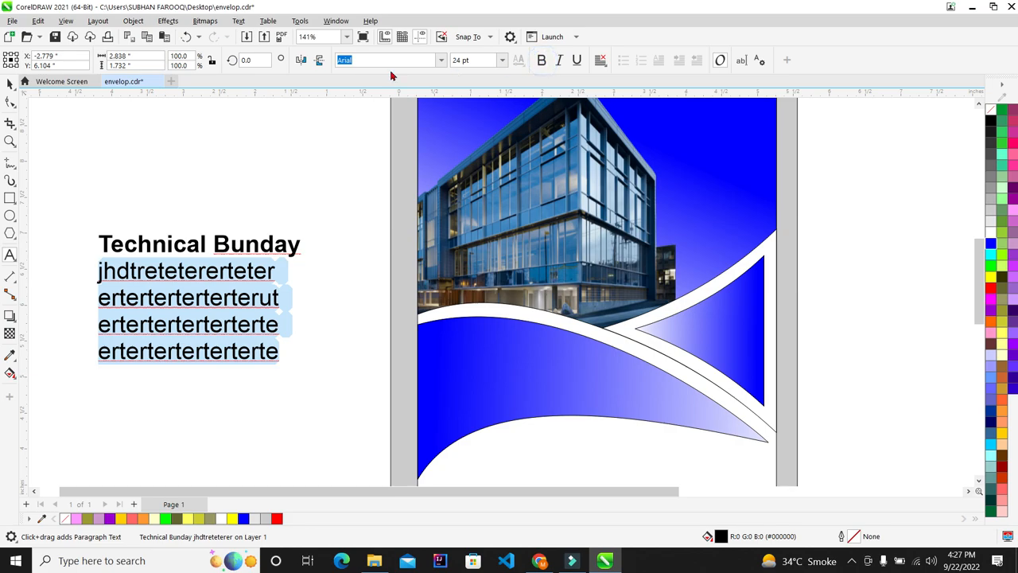
Move the Technical Bunday text block into the bottom of the left panel
{"action": "left_click", "coordinate": [9, 84]}
{"action": "scroll", "coordinate": [165, 253], "scroll_direction": "down", "scroll_amount": 2}
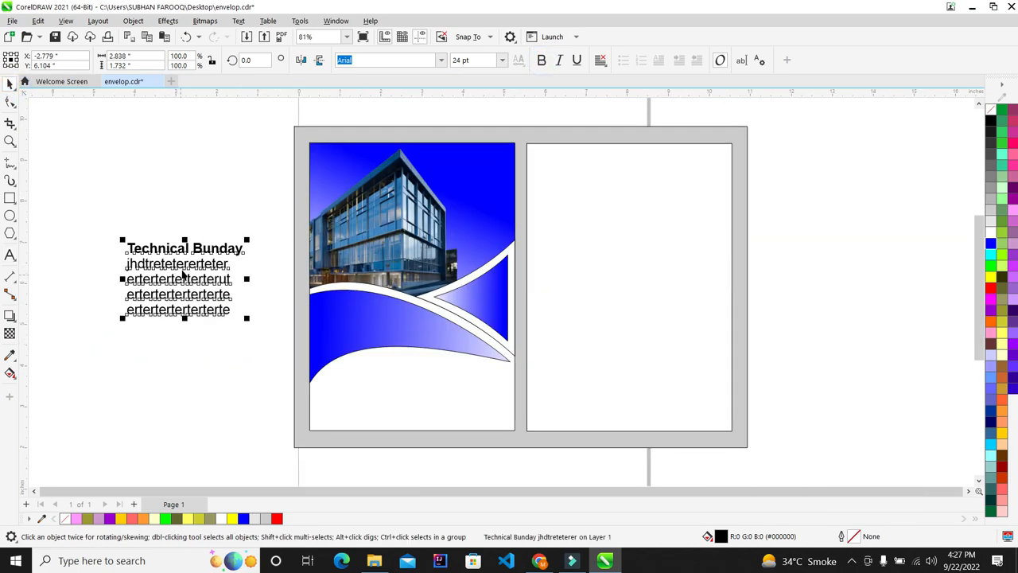
{"action": "left_click_drag", "start_coordinate": [181, 265], "coordinate": [439, 377]}
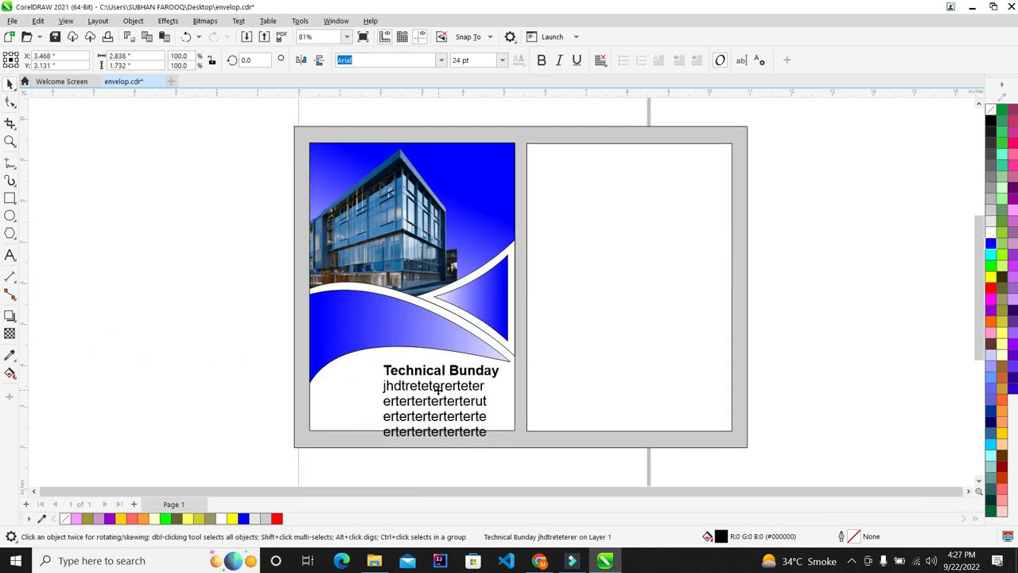
{"action": "scroll", "coordinate": [422, 422], "scroll_direction": "up", "scroll_amount": 1}
Shrink the title block slightly and nudge it to the right
{"action": "left_click_drag", "start_coordinate": [366, 451], "coordinate": [400, 437]}
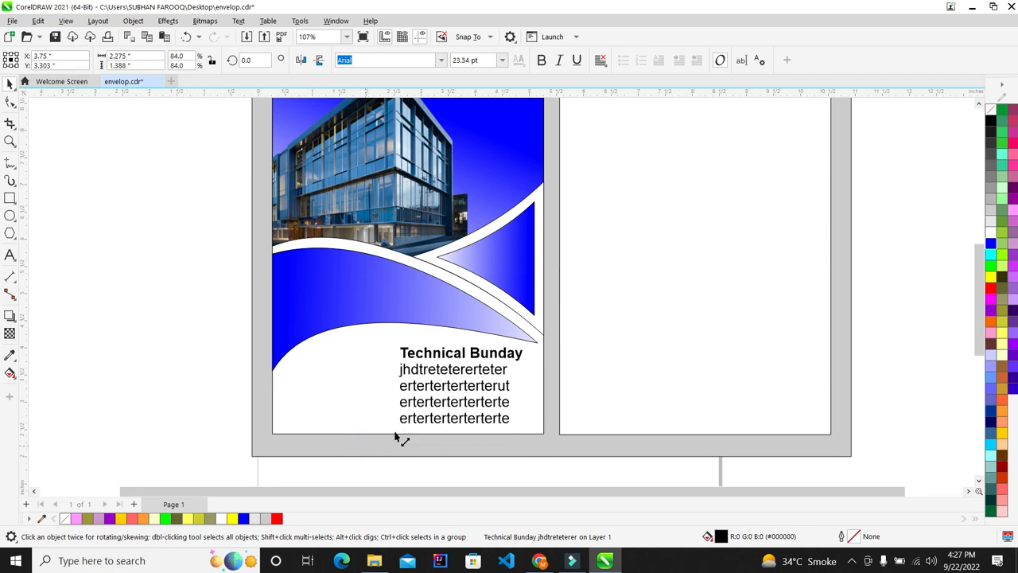
{"action": "scroll", "coordinate": [437, 428], "scroll_direction": "up", "scroll_amount": 2}
{"action": "scroll", "coordinate": [374, 319], "scroll_direction": "up", "scroll_amount": 1}
{"action": "left_click", "coordinate": [369, 308]}
{"action": "left_click_drag", "start_coordinate": [384, 325], "coordinate": [400, 321]}
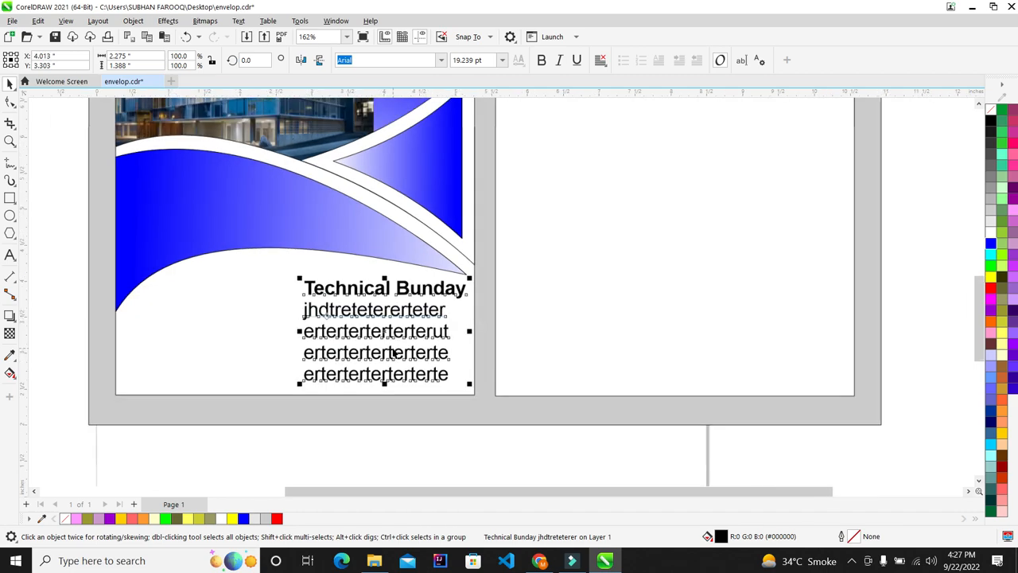
{"action": "scroll", "coordinate": [427, 261], "scroll_direction": "up", "scroll_amount": 3}
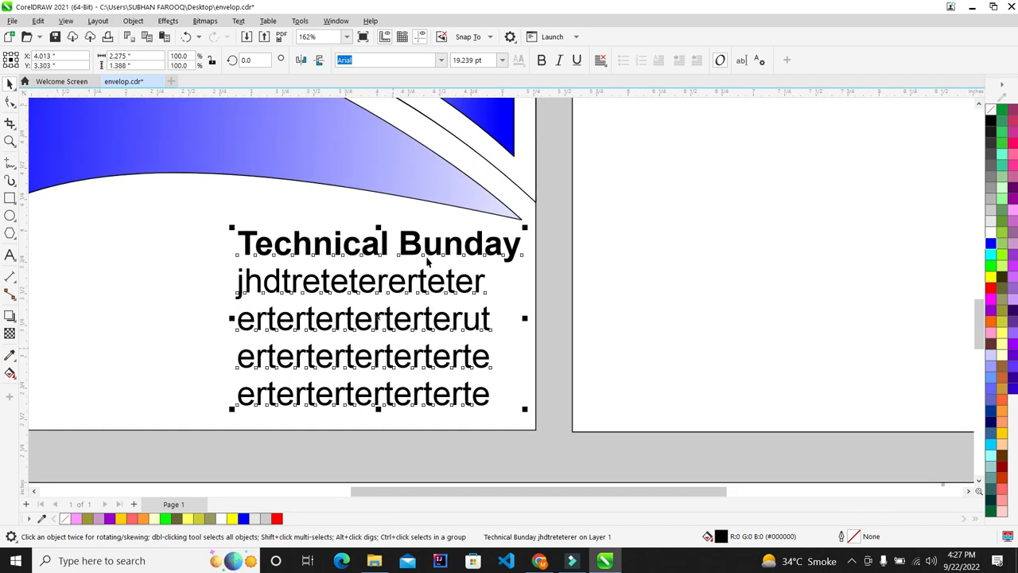
{"action": "left_click", "coordinate": [222, 418]}
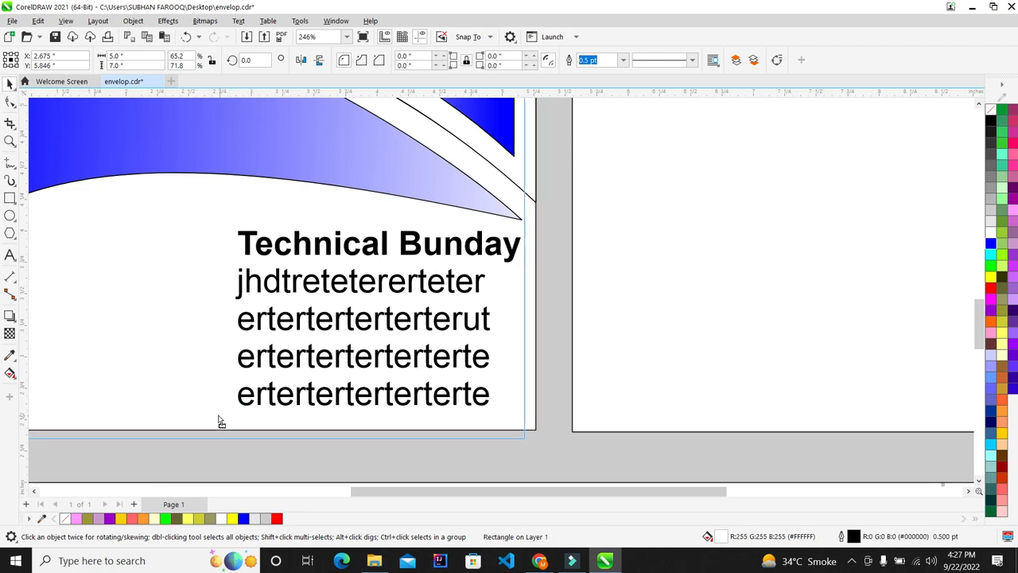
Scale the title block down to about 17 pt
{"action": "scroll", "coordinate": [382, 336], "scroll_direction": "down", "scroll_amount": 4}
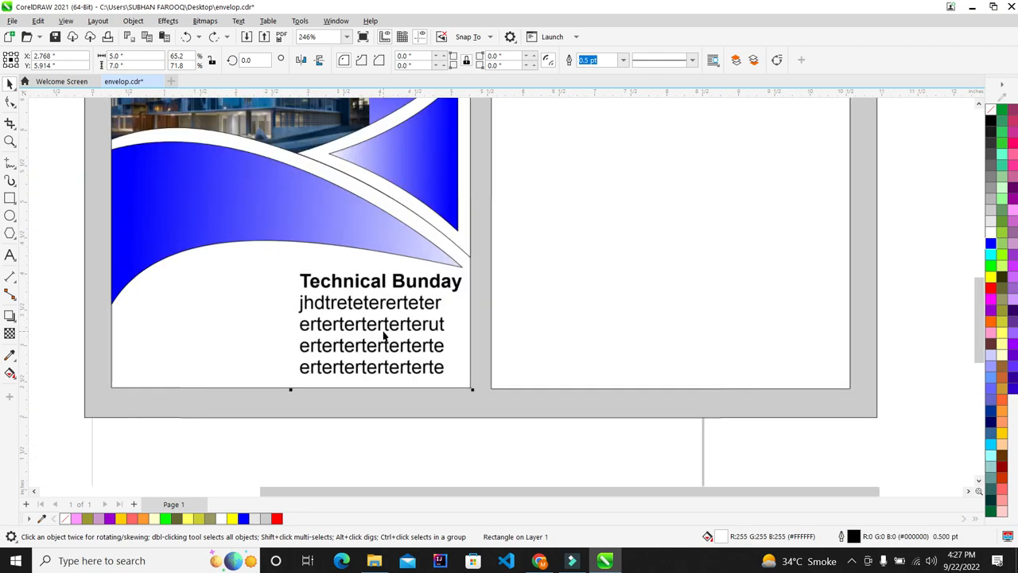
{"action": "left_click_drag", "start_coordinate": [475, 409], "coordinate": [305, 268]}
{"action": "scroll", "coordinate": [413, 340], "scroll_direction": "up", "scroll_amount": 2}
{"action": "scroll", "coordinate": [379, 298], "scroll_direction": "up", "scroll_amount": 1}
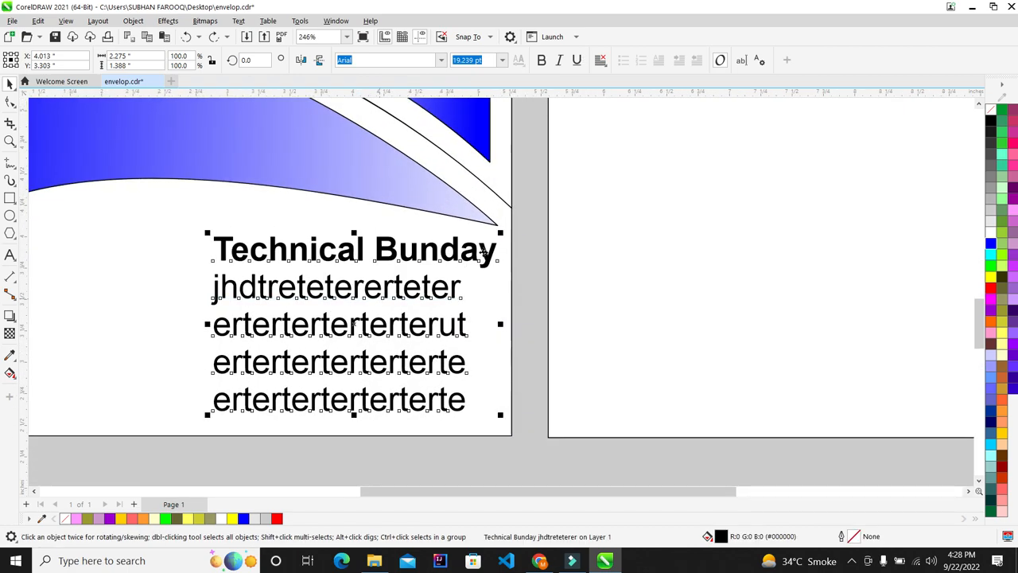
{"action": "left_click_drag", "start_coordinate": [506, 234], "coordinate": [460, 277]}
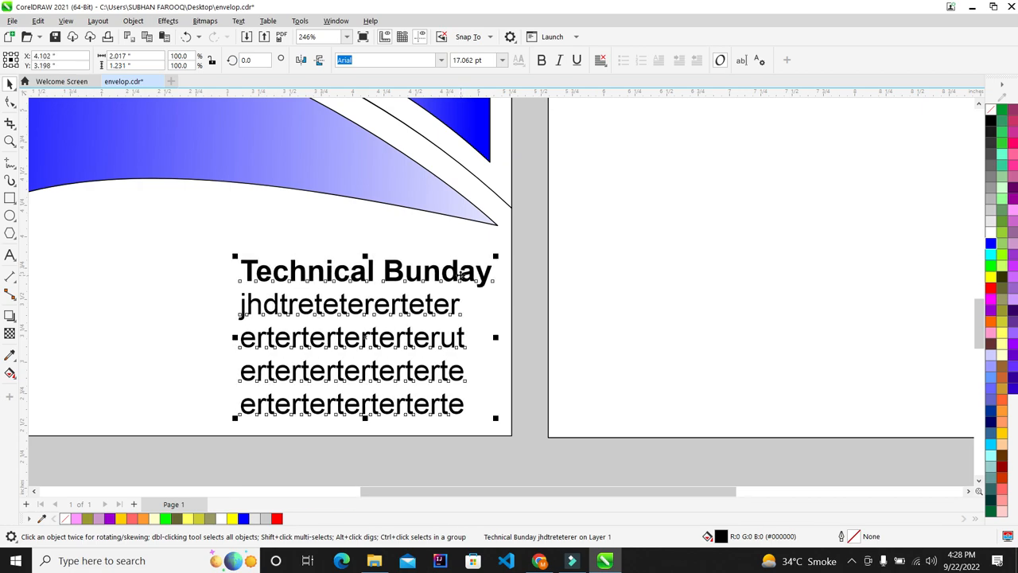
{"action": "scroll", "coordinate": [461, 276], "scroll_direction": "down", "scroll_amount": 3}
{"action": "left_click", "coordinate": [518, 404]}
{"action": "scroll", "coordinate": [324, 280], "scroll_direction": "up", "scroll_amount": 1}
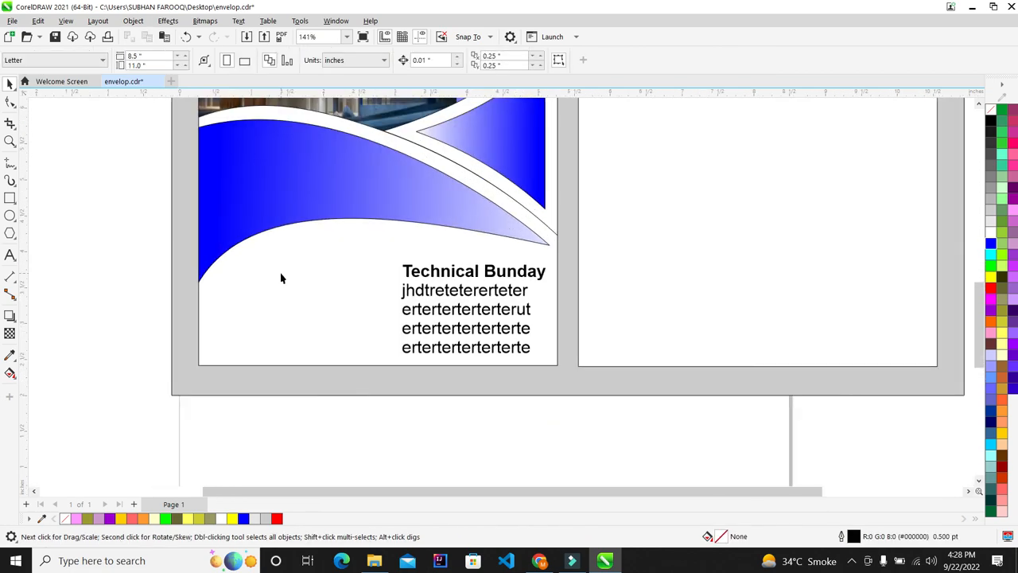
{"action": "scroll", "coordinate": [334, 209], "scroll_direction": "down", "scroll_amount": 1}
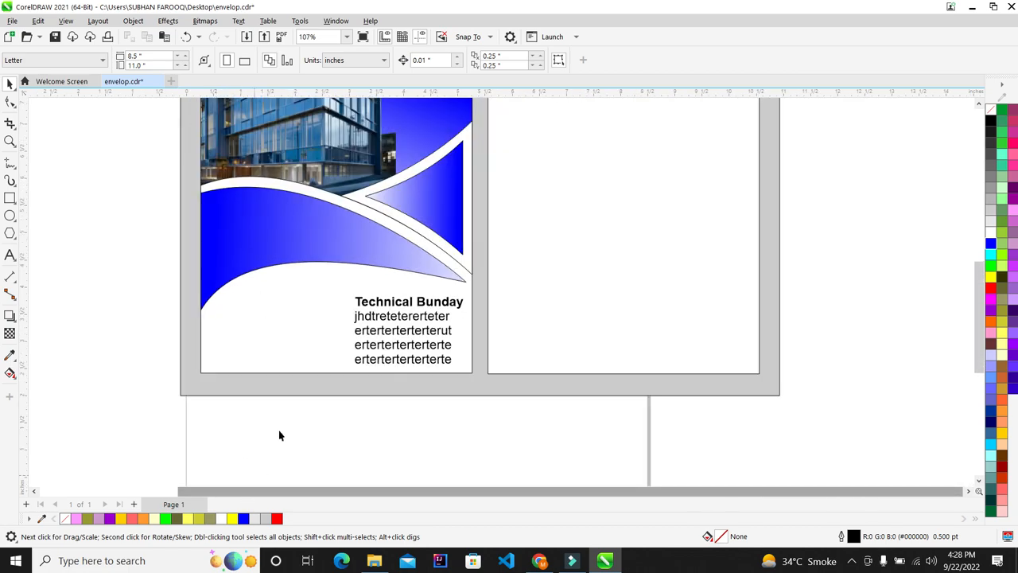
{"action": "scroll", "coordinate": [300, 357], "scroll_direction": "down", "scroll_amount": 2}
{"action": "scroll", "coordinate": [308, 297], "scroll_direction": "down", "scroll_amount": 2}
{"action": "scroll", "coordinate": [300, 317], "scroll_direction": "up", "scroll_amount": 4}
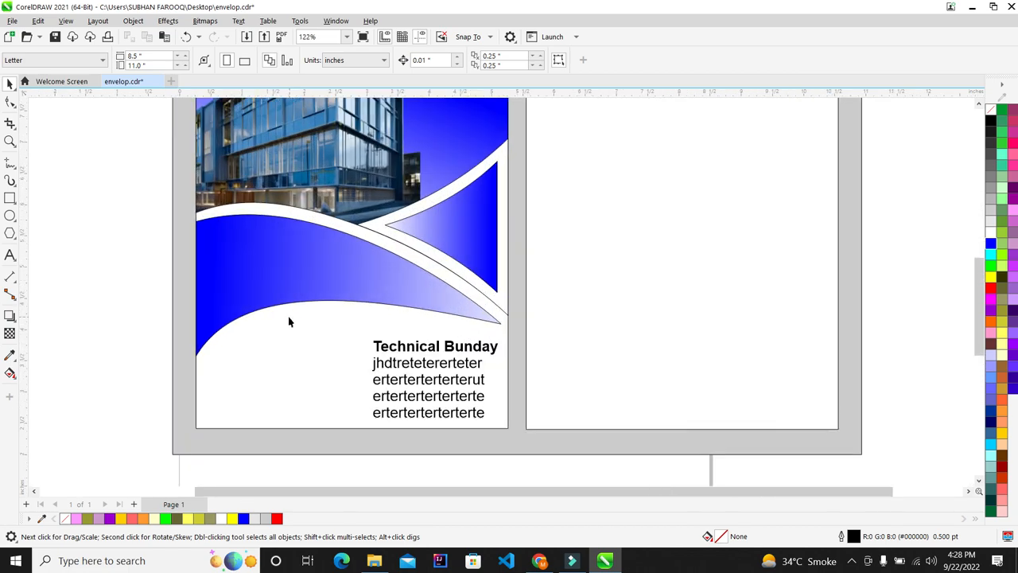
Draw a circle on the lower edge of the blue wave
{"action": "left_click", "coordinate": [10, 220]}
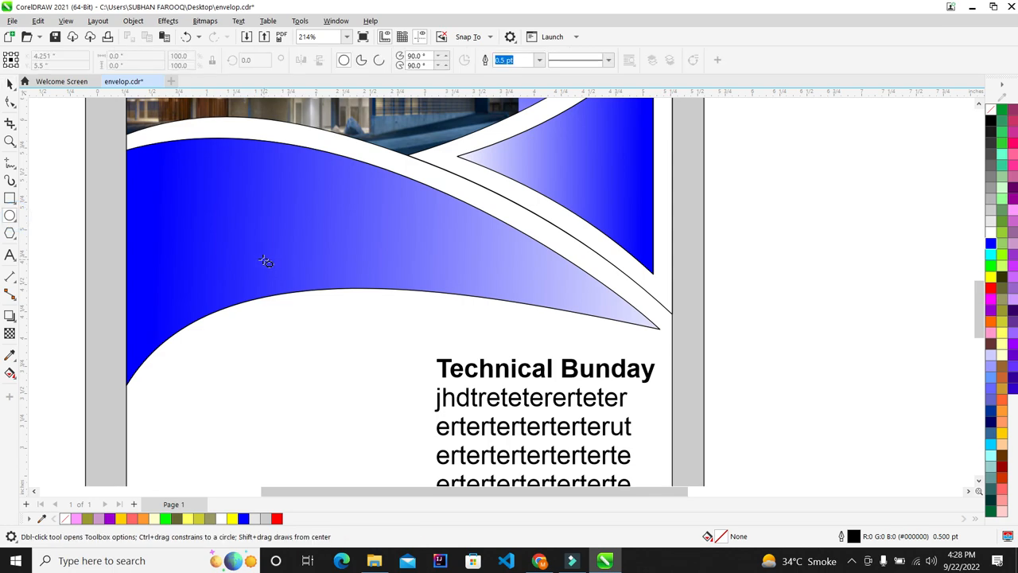
{"action": "left_click_drag", "start_coordinate": [259, 259], "coordinate": [341, 341]}
{"action": "scroll", "coordinate": [258, 297], "scroll_direction": "up", "scroll_amount": 1}
{"action": "left_click", "coordinate": [10, 83]}
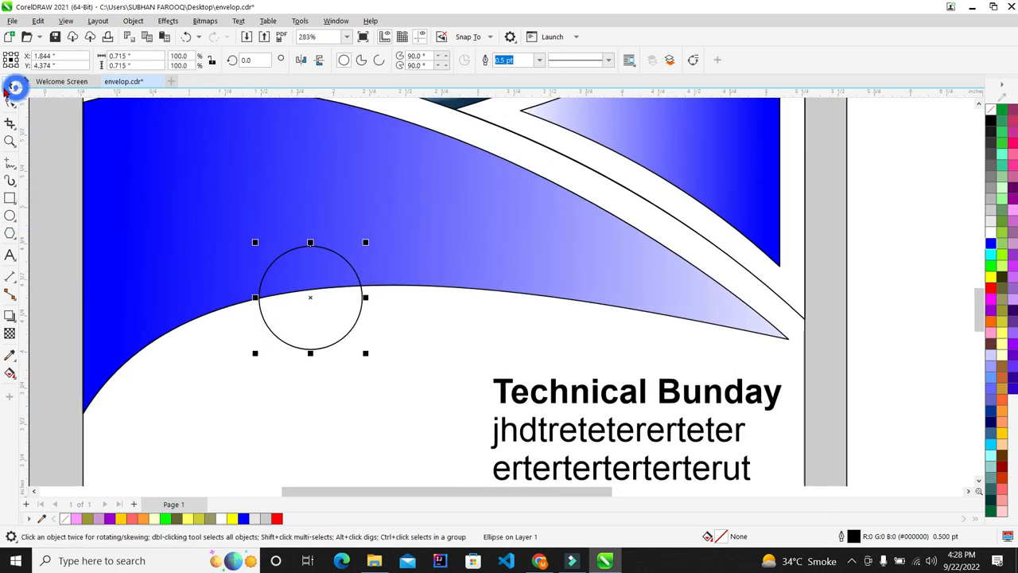
{"action": "scroll", "coordinate": [334, 263], "scroll_direction": "up", "scroll_amount": 2}
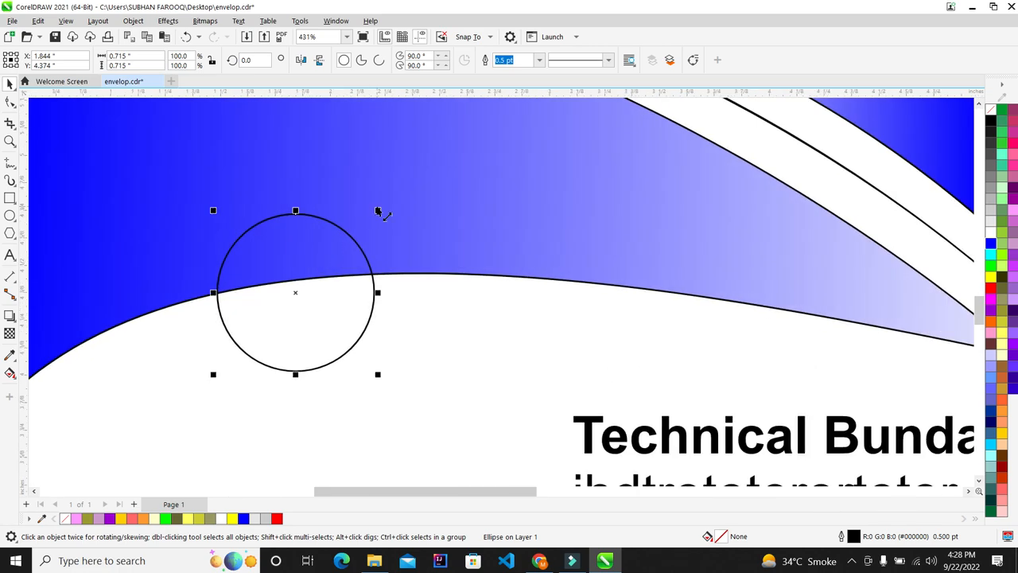
Add a smaller copy inside the circle and fill it white
{"action": "left_click_drag", "start_coordinate": [379, 211], "coordinate": [363, 217]}
{"action": "scroll", "coordinate": [364, 217], "scroll_direction": "up", "scroll_amount": 1}
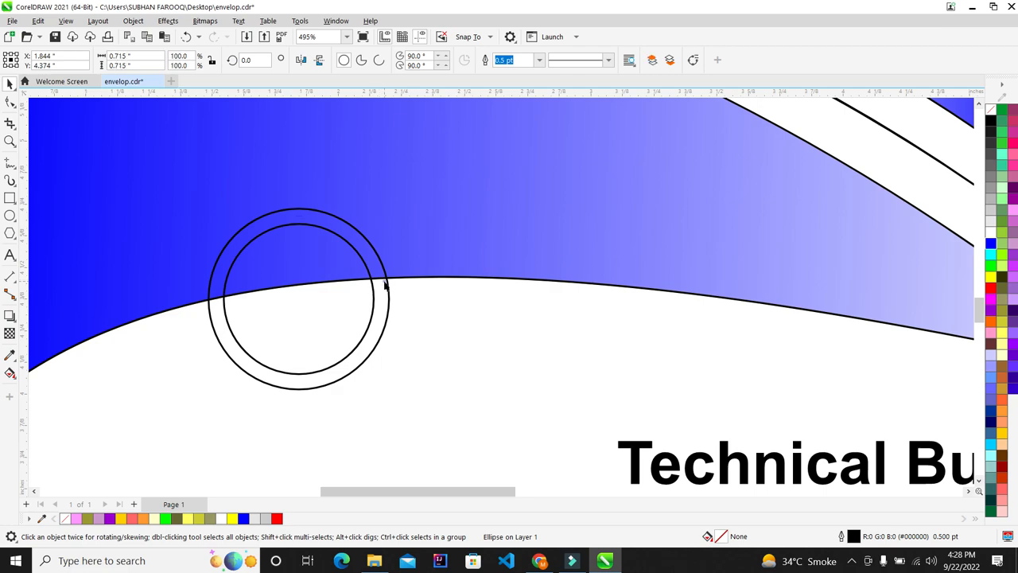
{"action": "left_click", "coordinate": [990, 233]}
{"action": "left_click", "coordinate": [333, 315]}
{"action": "scroll", "coordinate": [312, 287], "scroll_direction": "up", "scroll_amount": 1}
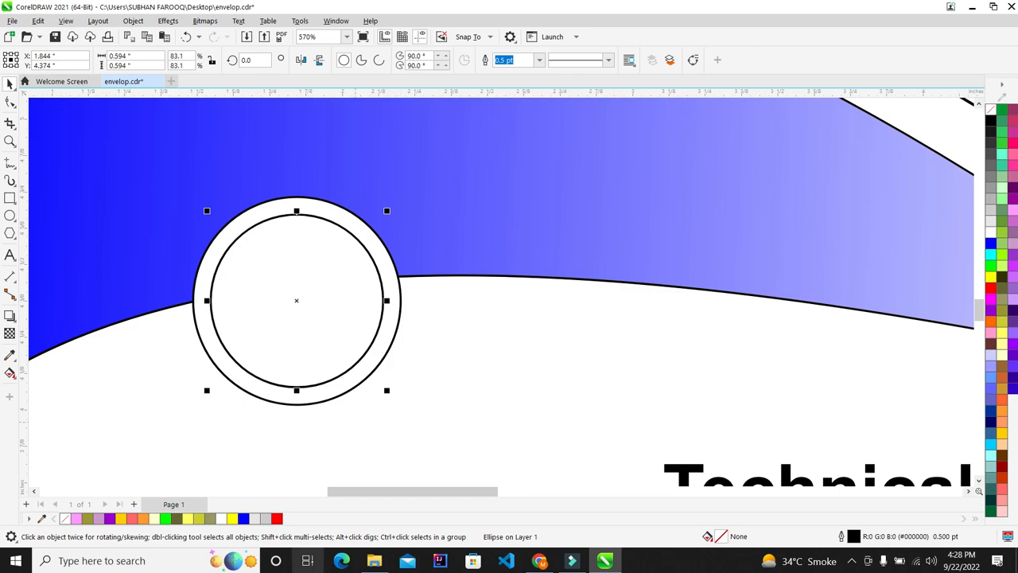
{"action": "scroll", "coordinate": [189, 338], "scroll_direction": "down", "scroll_amount": 8}
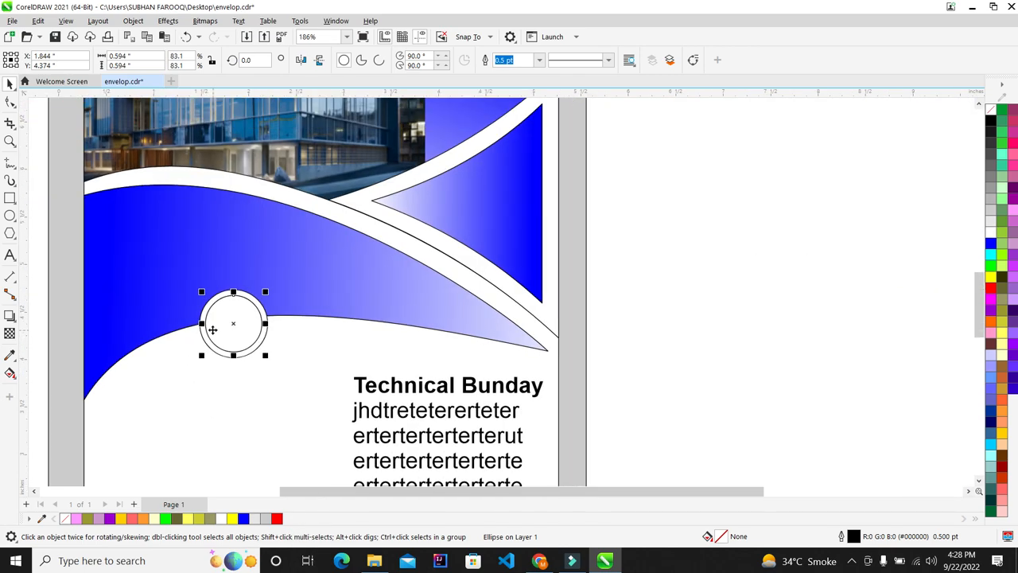
{"action": "scroll", "coordinate": [265, 201], "scroll_direction": "down", "scroll_amount": 3}
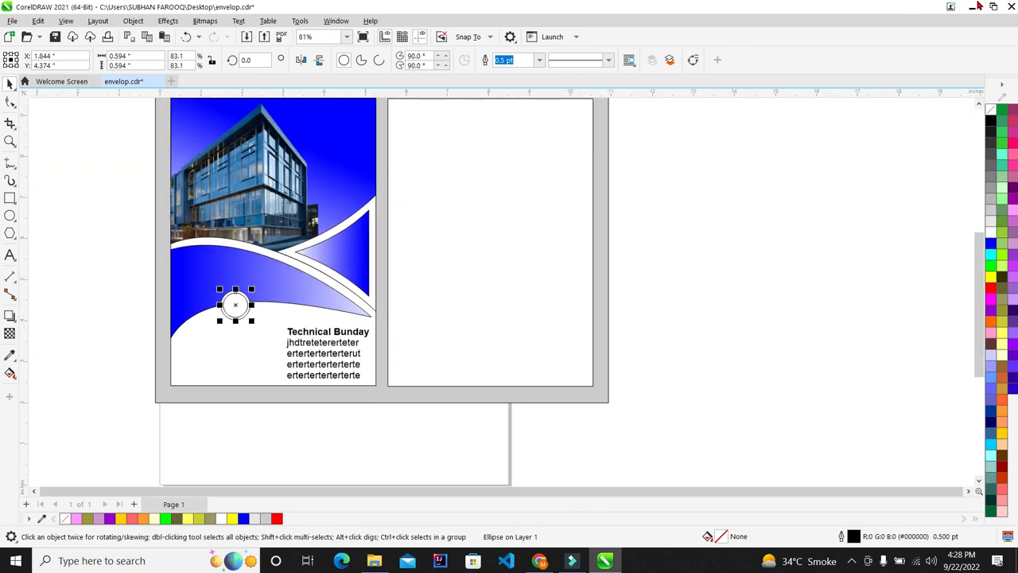
{"action": "left_click", "coordinate": [374, 561]}
Drag the building PNG into the drawing and shrink it to a small thumbnail
{"action": "left_click_drag", "start_coordinate": [365, 106], "coordinate": [40, 183]}
{"action": "scroll", "coordinate": [151, 198], "scroll_direction": "down", "scroll_amount": 3}
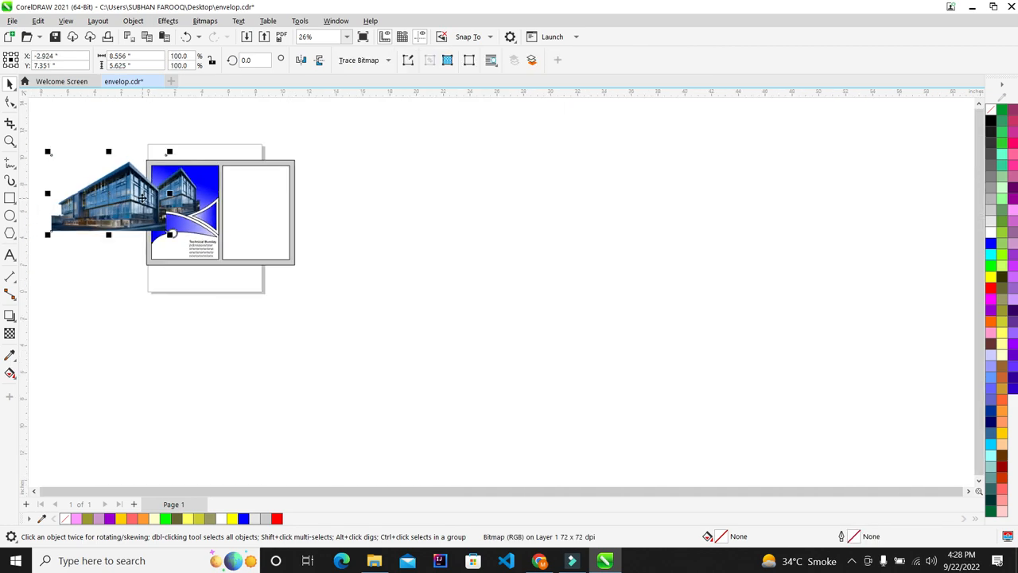
{"action": "scroll", "coordinate": [99, 187], "scroll_direction": "up", "scroll_amount": 2}
{"action": "scroll", "coordinate": [180, 211], "scroll_direction": "down", "scroll_amount": 1}
{"action": "scroll", "coordinate": [71, 187], "scroll_direction": "up", "scroll_amount": 1}
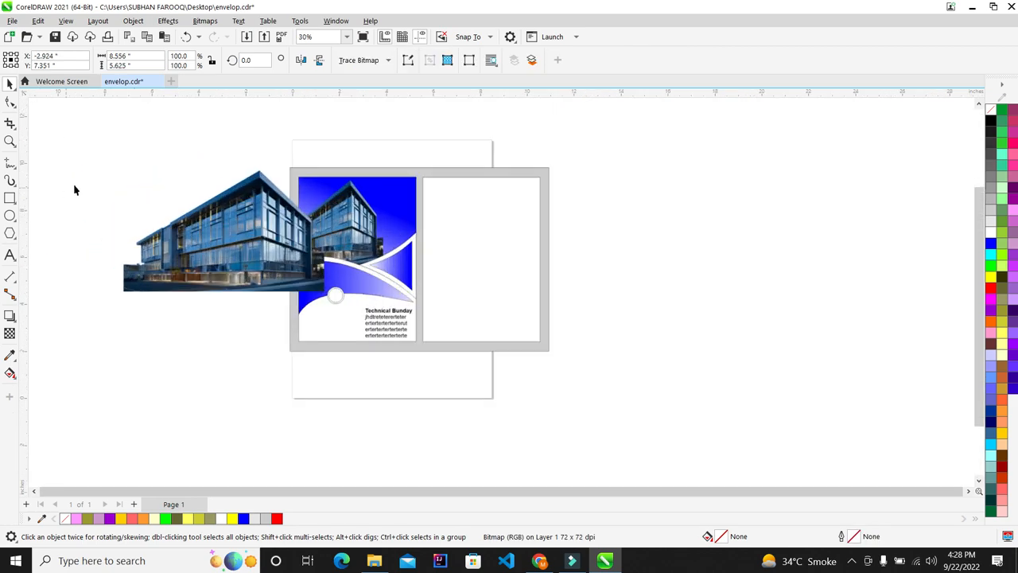
{"action": "left_click_drag", "start_coordinate": [223, 249], "coordinate": [72, 374]}
{"action": "left_click_drag", "start_coordinate": [184, 259], "coordinate": [271, 334]}
{"action": "left_click_drag", "start_coordinate": [162, 390], "coordinate": [331, 275]}
Position the building image on the blue wave just left of the white circle
{"action": "scroll", "coordinate": [341, 272], "scroll_direction": "up", "scroll_amount": 4}
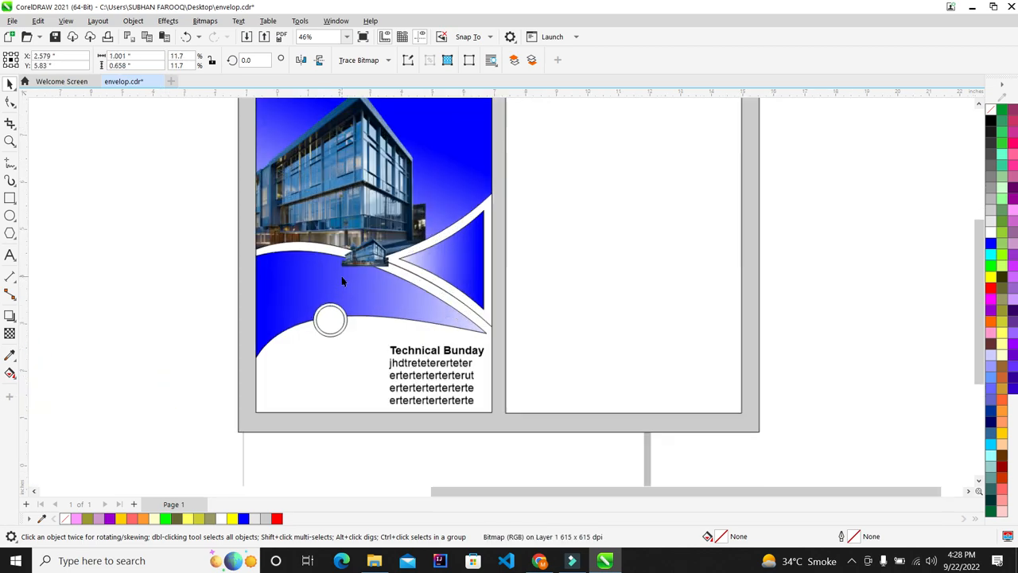
{"action": "left_click_drag", "start_coordinate": [394, 230], "coordinate": [326, 343]}
{"action": "scroll", "coordinate": [326, 343], "scroll_direction": "up", "scroll_amount": 4}
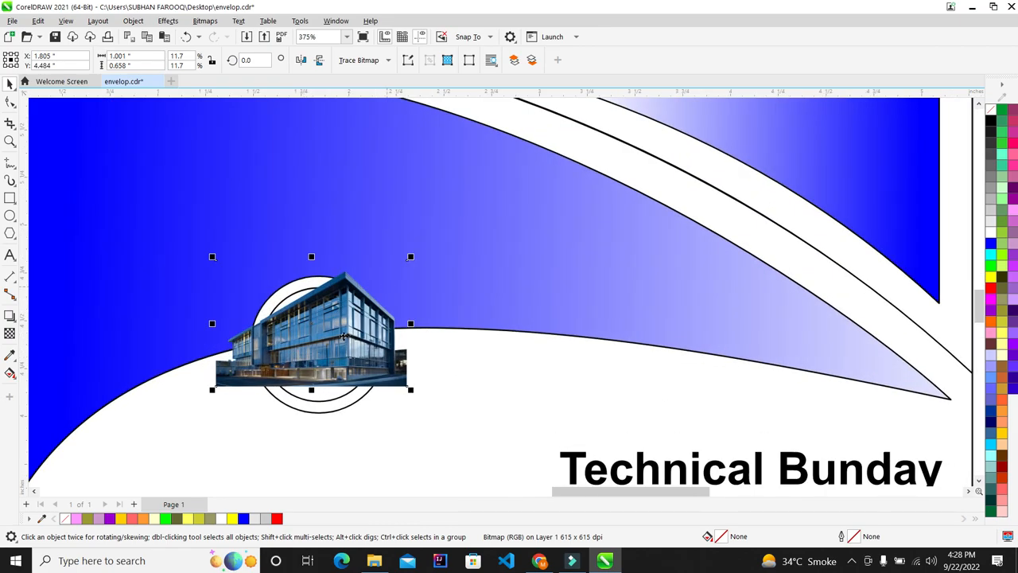
{"action": "scroll", "coordinate": [375, 294], "scroll_direction": "down", "scroll_amount": 1}
{"action": "scroll", "coordinate": [280, 343], "scroll_direction": "up", "scroll_amount": 2}
{"action": "left_click_drag", "start_coordinate": [527, 183], "coordinate": [626, 114]}
{"action": "scroll", "coordinate": [459, 244], "scroll_direction": "down", "scroll_amount": 2}
{"action": "left_click_drag", "start_coordinate": [459, 244], "coordinate": [246, 286]}
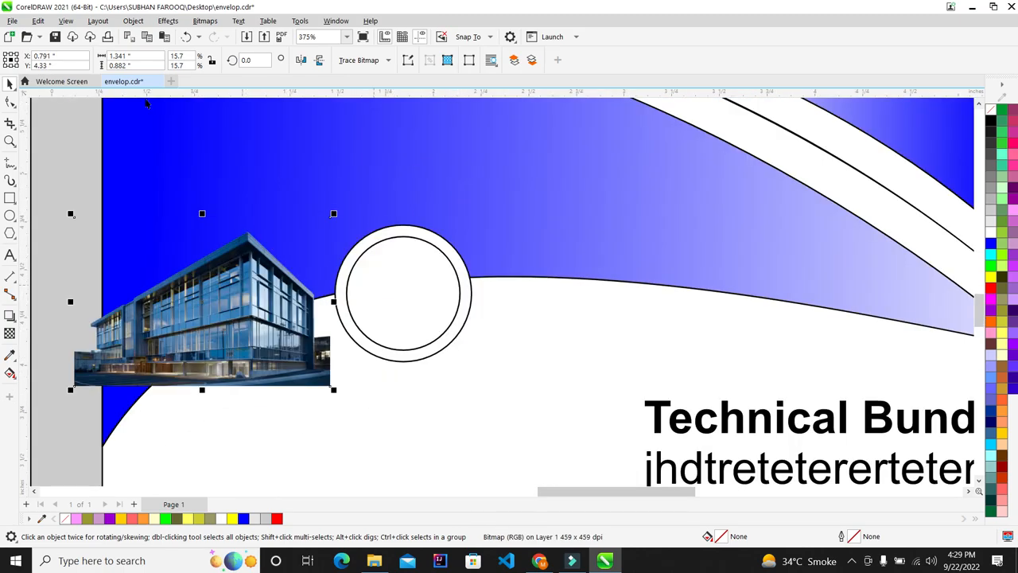
{"action": "right_click", "coordinate": [233, 187]}
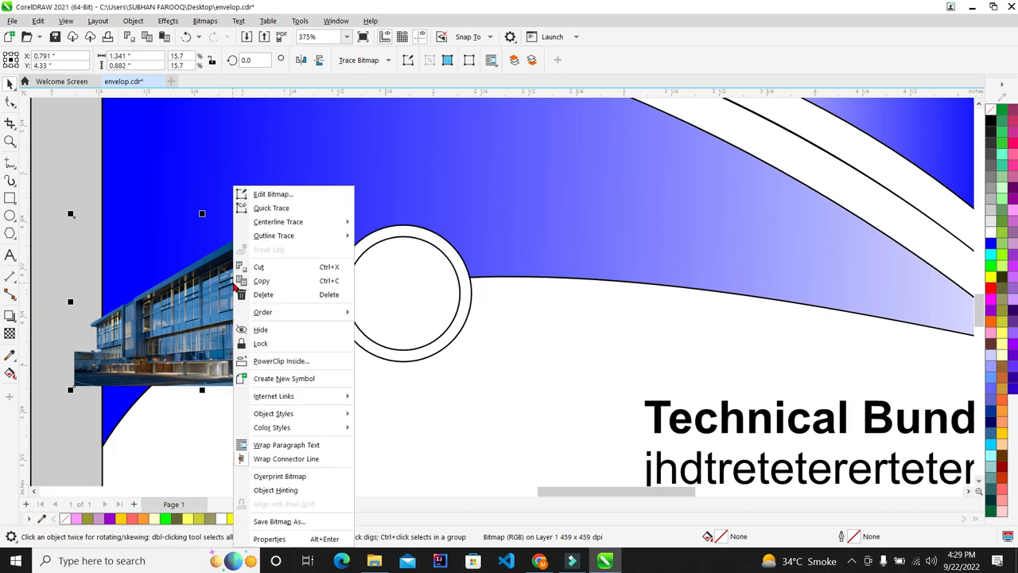
PowerClip the building photo into the inner circle and shift it up-left inside the frame
{"action": "left_click", "coordinate": [264, 361]}
{"action": "left_click", "coordinate": [391, 294]}
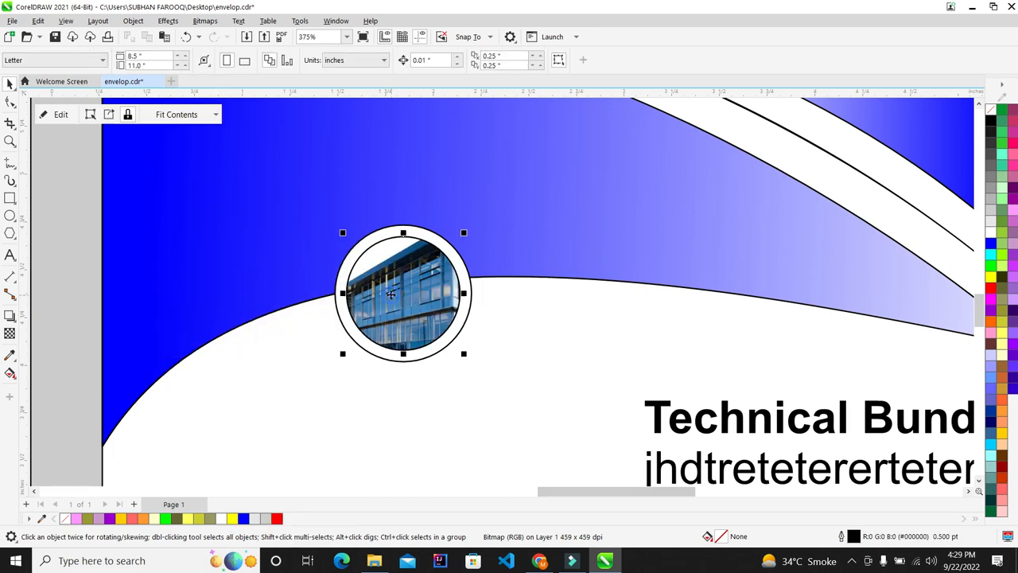
{"action": "left_click", "coordinate": [61, 114]}
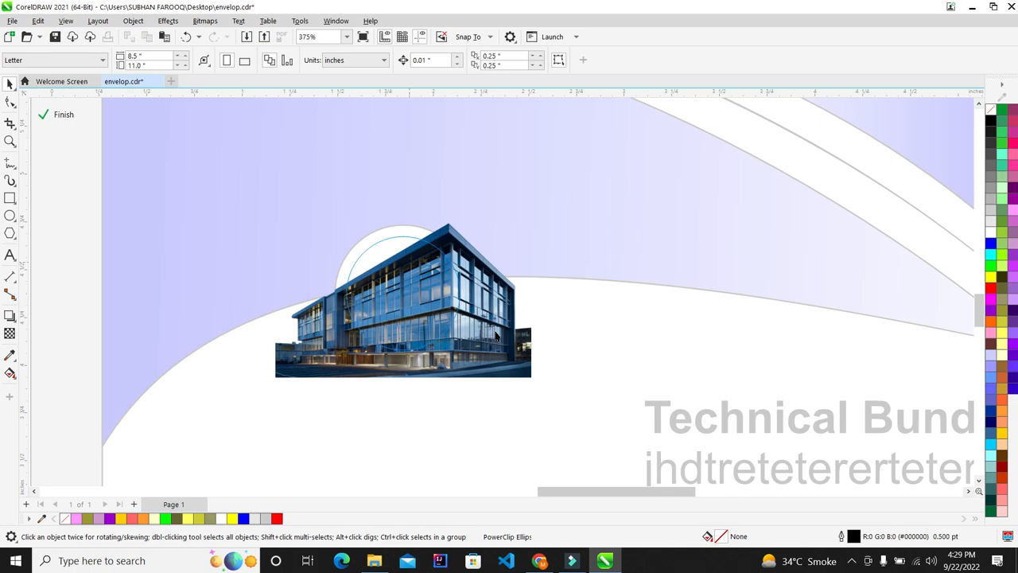
{"action": "scroll", "coordinate": [420, 285], "scroll_direction": "up", "scroll_amount": 2}
{"action": "left_click_drag", "start_coordinate": [475, 299], "coordinate": [426, 286]}
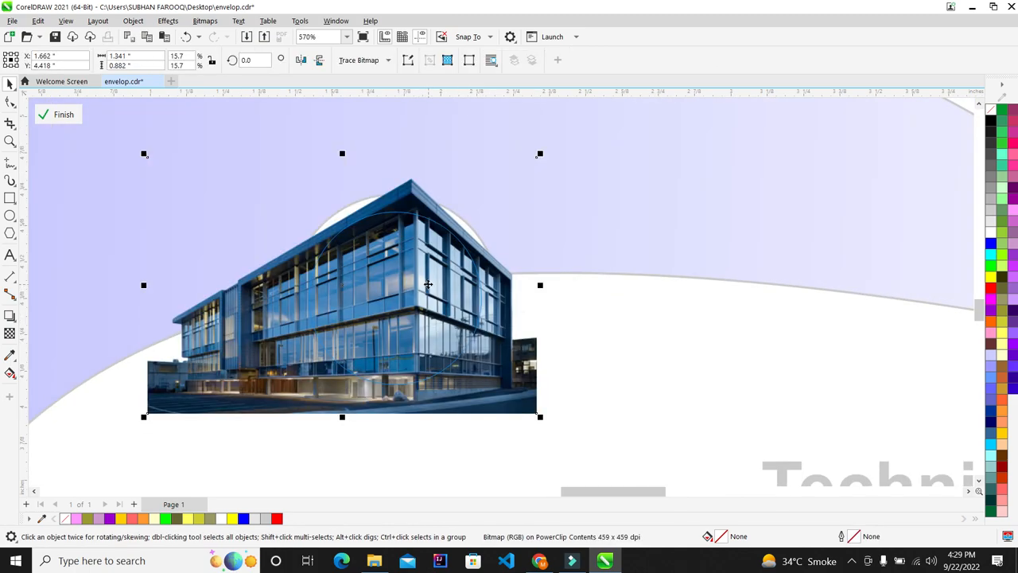
{"action": "left_click_drag", "start_coordinate": [419, 208], "coordinate": [419, 200]}
{"action": "left_click", "coordinate": [49, 120]}
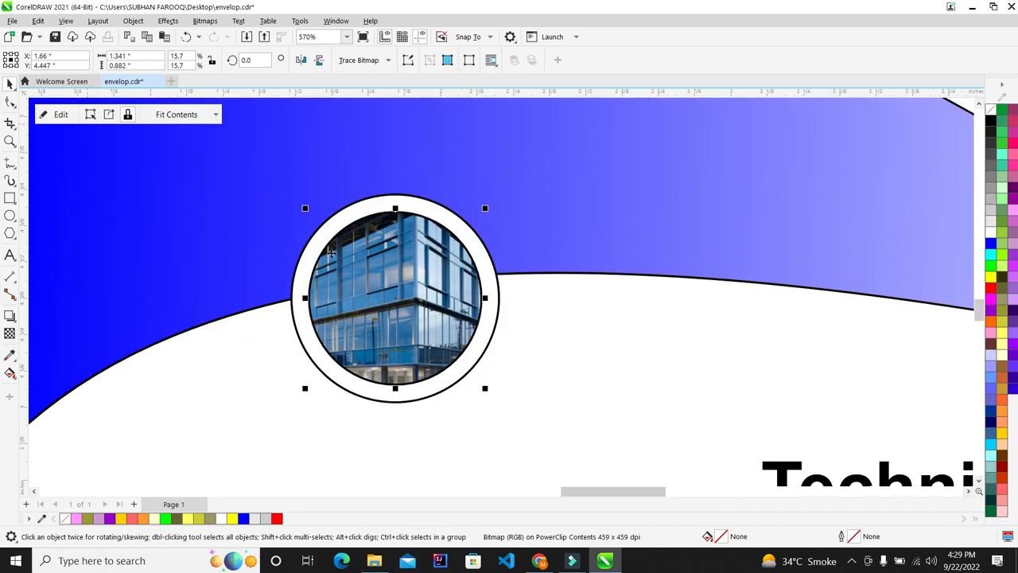
{"action": "scroll", "coordinate": [389, 282], "scroll_direction": "down", "scroll_amount": 4}
{"action": "left_click", "coordinate": [509, 434]}
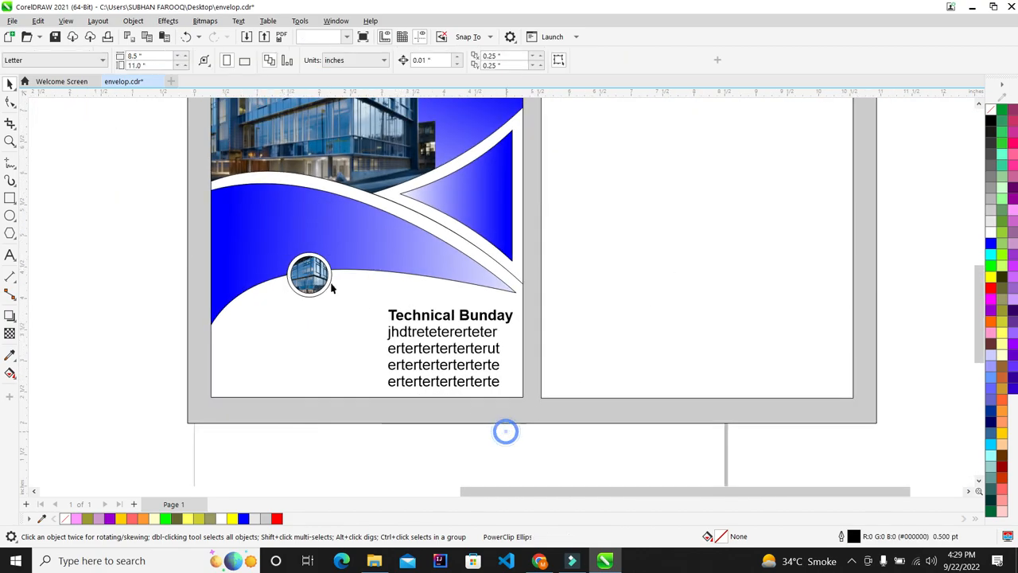
{"action": "scroll", "coordinate": [270, 261], "scroll_direction": "up", "scroll_amount": 5}
{"action": "scroll", "coordinate": [287, 245], "scroll_direction": "down", "scroll_amount": 4}
{"action": "scroll", "coordinate": [280, 248], "scroll_direction": "up", "scroll_amount": 5}
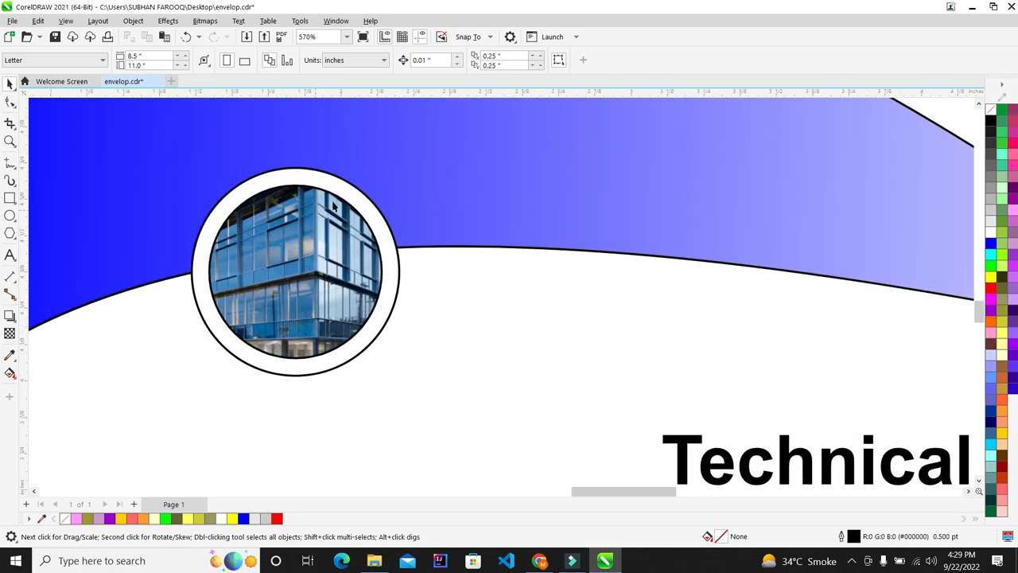
{"action": "scroll", "coordinate": [322, 208], "scroll_direction": "up", "scroll_amount": 3}
Remove the outline from the outer white ring
{"action": "left_click", "coordinate": [322, 208]}
{"action": "scroll", "coordinate": [322, 208], "scroll_direction": "down", "scroll_amount": 1}
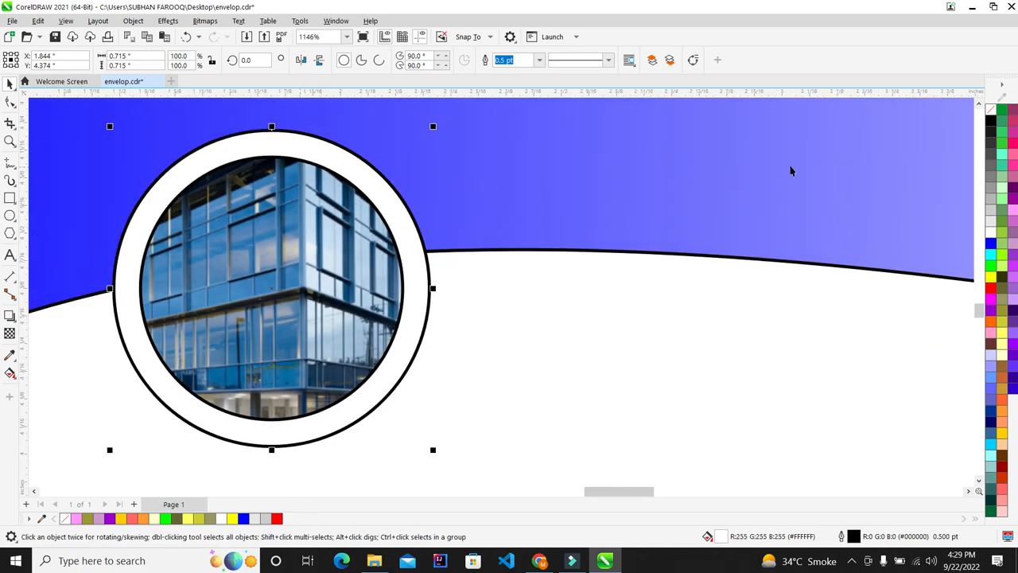
{"action": "right_click", "coordinate": [990, 110]}
{"action": "left_click", "coordinate": [938, 116]}
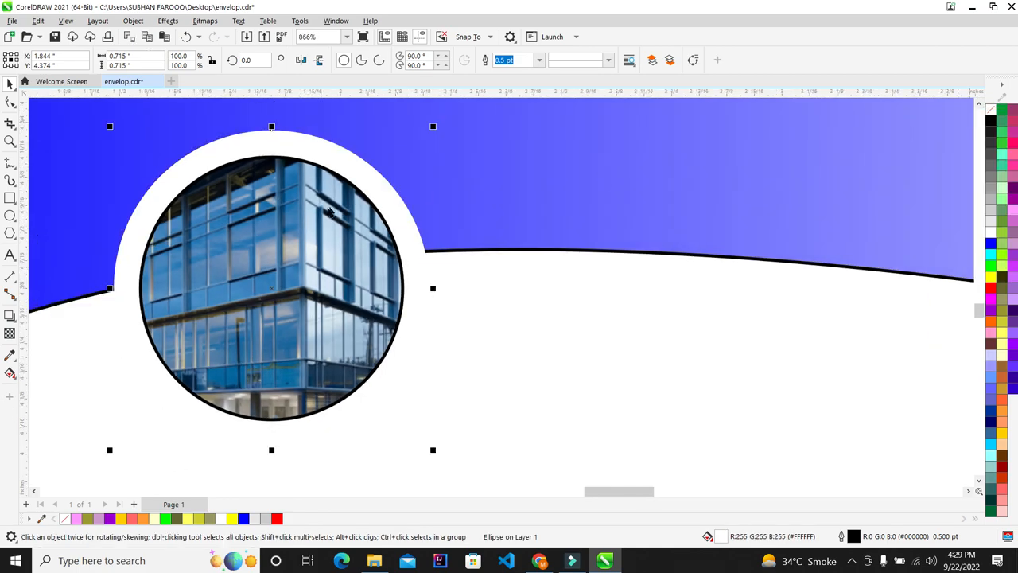
{"action": "scroll", "coordinate": [318, 210], "scroll_direction": "down", "scroll_amount": 1}
{"action": "scroll", "coordinate": [318, 211], "scroll_direction": "up", "scroll_amount": 1}
Give the ring a drop shadow offset left, with a feathering direction and feathering 5
{"action": "left_click", "coordinate": [10, 315]}
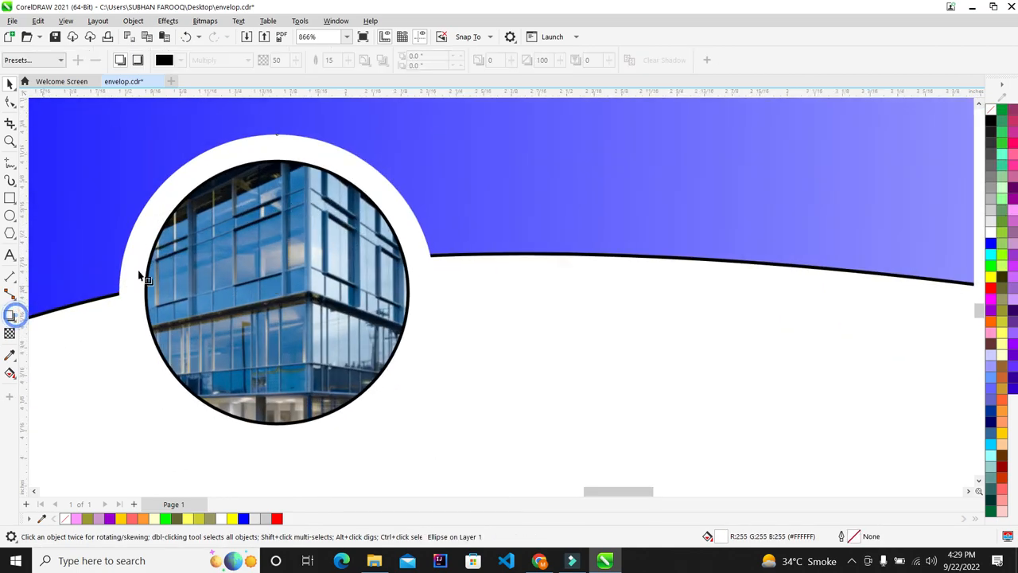
{"action": "left_click_drag", "start_coordinate": [121, 292], "coordinate": [344, 307]}
{"action": "left_click_drag", "start_coordinate": [448, 287], "coordinate": [433, 292]}
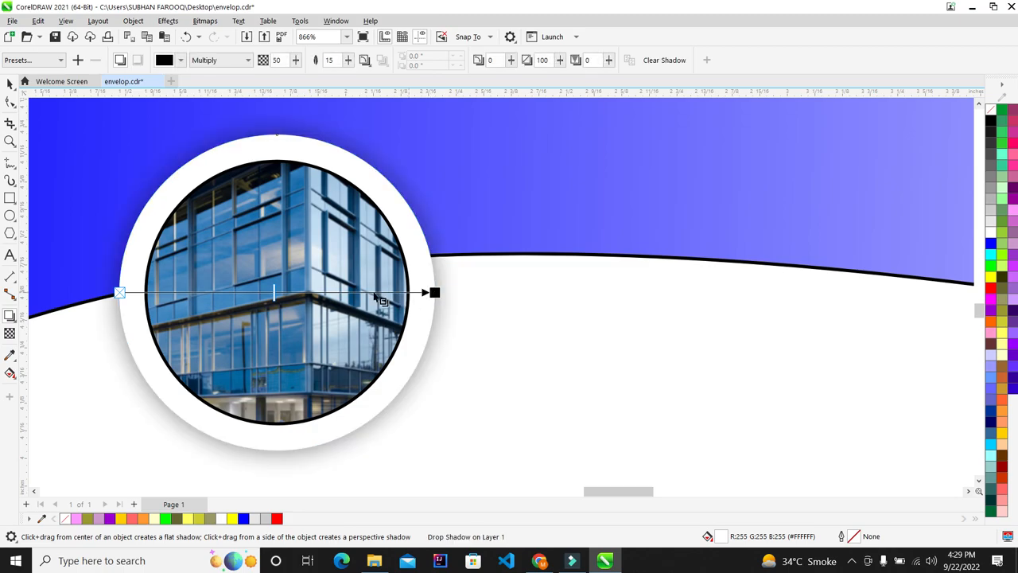
{"action": "scroll", "coordinate": [429, 291], "scroll_direction": "down", "scroll_amount": 6}
{"action": "scroll", "coordinate": [326, 263], "scroll_direction": "up", "scroll_amount": 3}
{"action": "scroll", "coordinate": [322, 260], "scroll_direction": "up", "scroll_amount": 3}
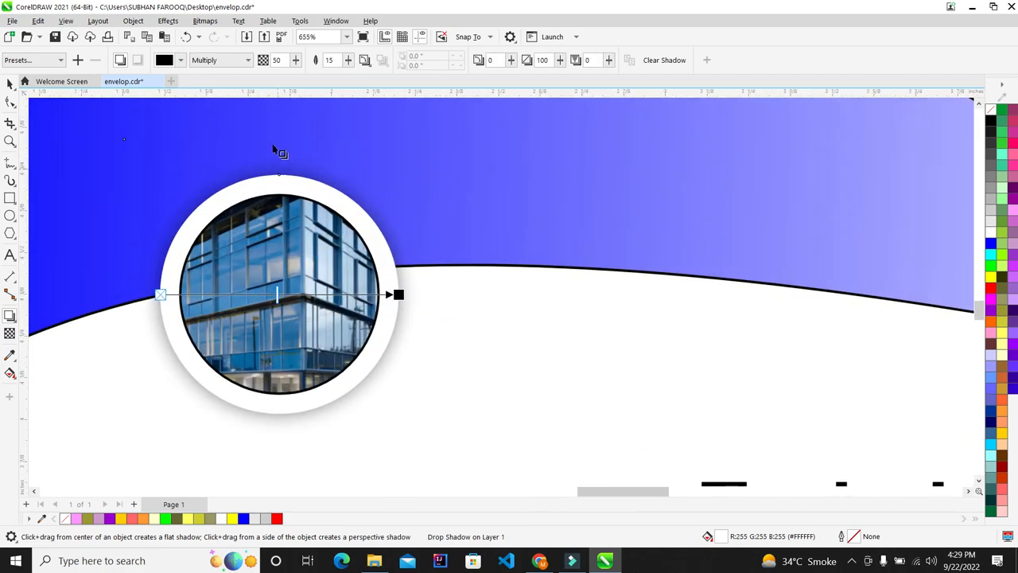
{"action": "left_click", "coordinate": [364, 61]}
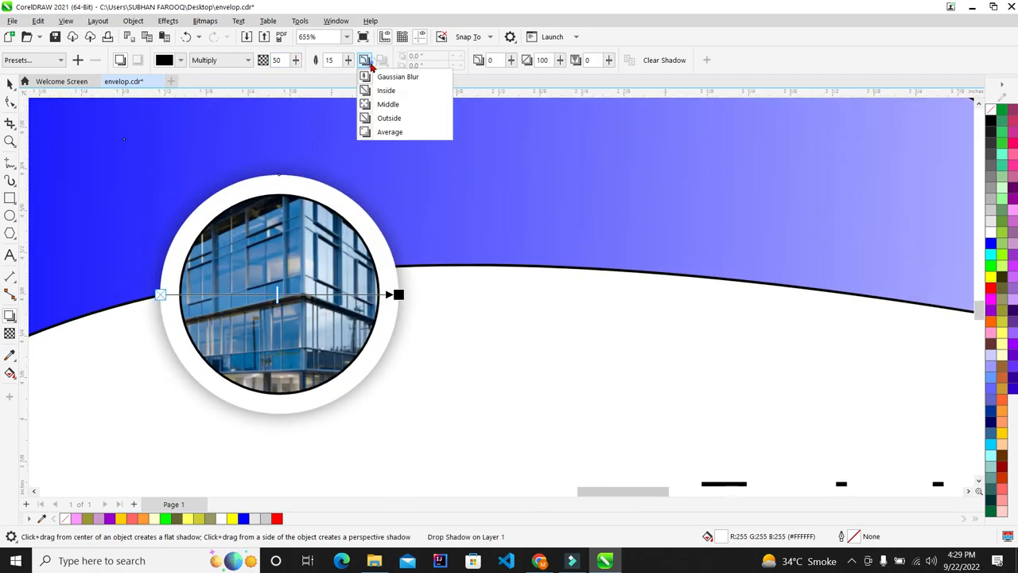
{"action": "left_click", "coordinate": [386, 117]}
{"action": "double_click", "coordinate": [337, 60]}
{"action": "type", "text": "5"}
{"action": "key", "text": "Return"}
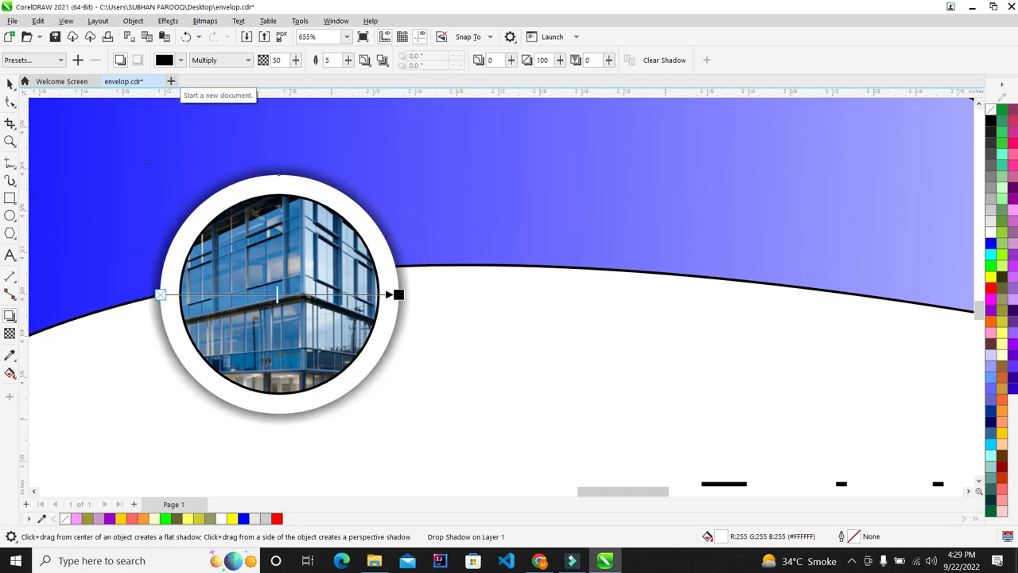
{"action": "scroll", "coordinate": [181, 147], "scroll_direction": "down", "scroll_amount": 2}
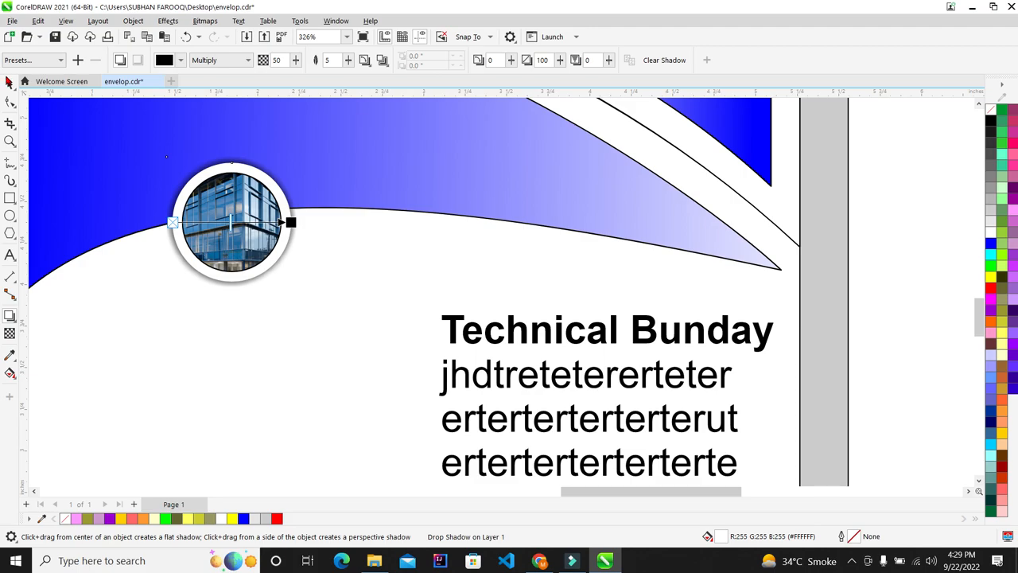
Enlarge the circular logo to 0.925 in and settle it on the wave's edge
{"action": "left_click", "coordinate": [10, 84]}
{"action": "scroll", "coordinate": [410, 279], "scroll_direction": "down", "scroll_amount": 2}
{"action": "left_click", "coordinate": [121, 233]}
{"action": "scroll", "coordinate": [400, 288], "scroll_direction": "up", "scroll_amount": 2}
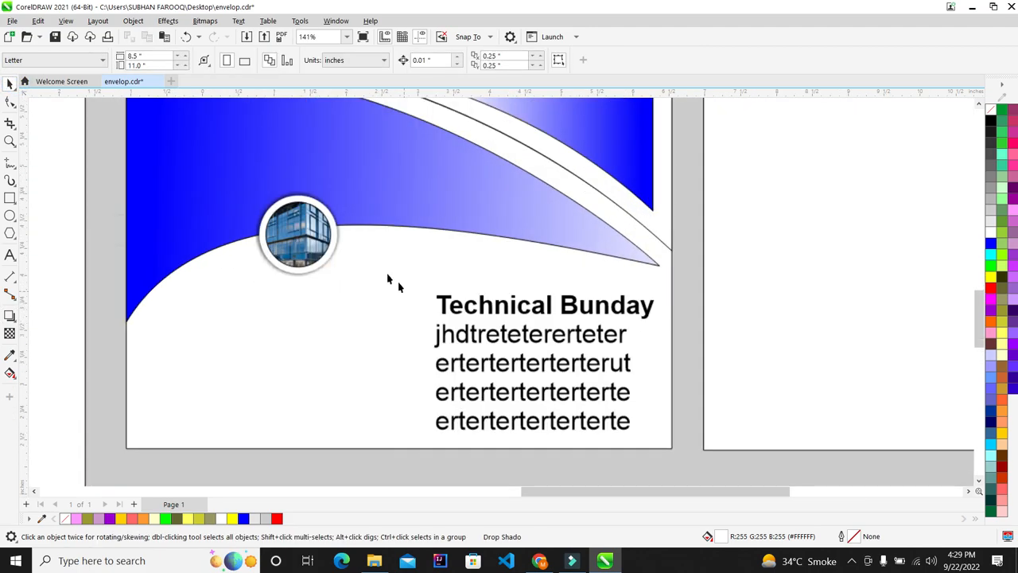
{"action": "scroll", "coordinate": [335, 240], "scroll_direction": "down", "scroll_amount": 1}
{"action": "left_click_drag", "start_coordinate": [95, 199], "coordinate": [326, 341]}
{"action": "left_click_drag", "start_coordinate": [258, 280], "coordinate": [244, 299]}
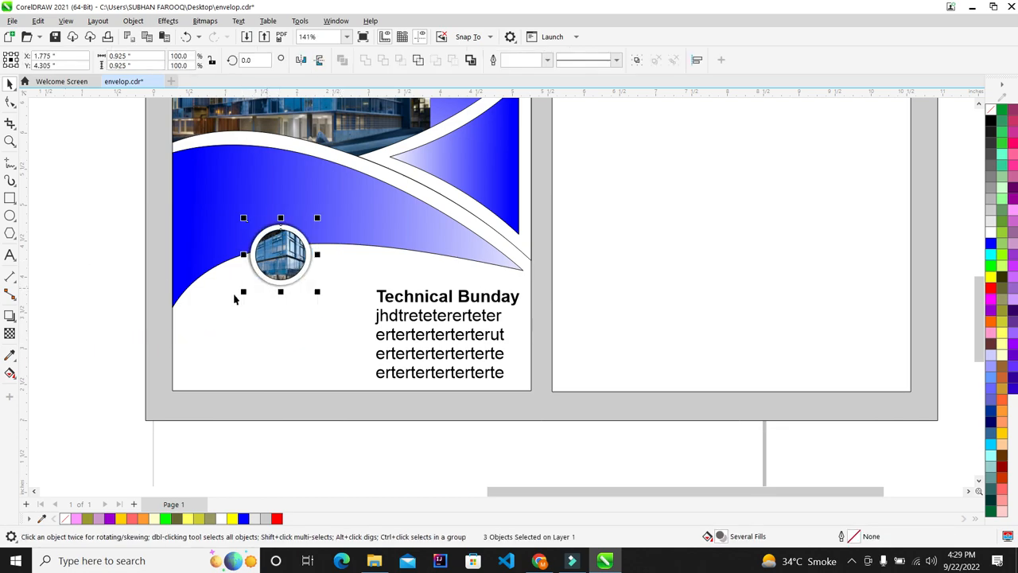
{"action": "left_click_drag", "start_coordinate": [281, 260], "coordinate": [288, 265]}
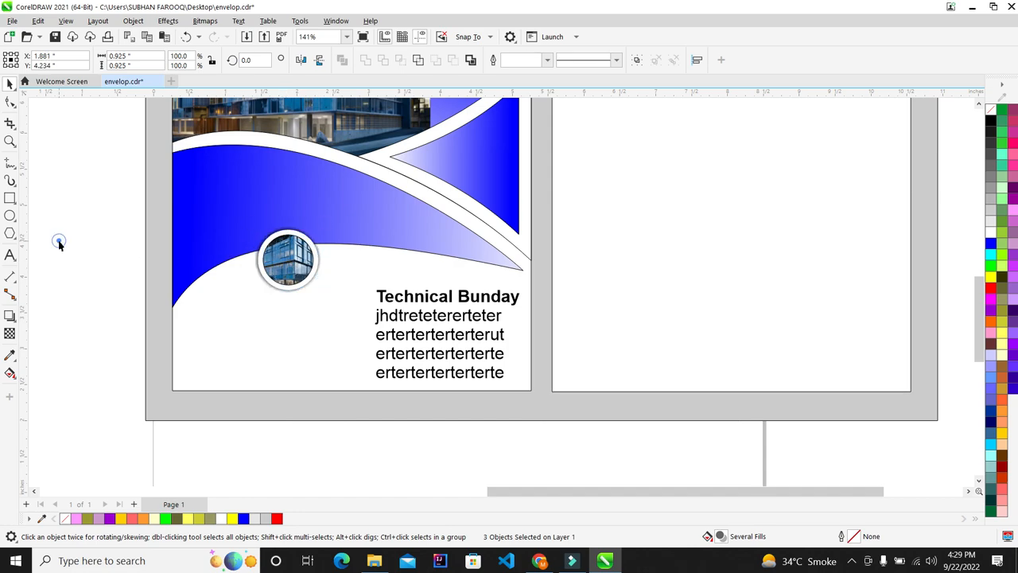
Draw a circle against the building logo's lower left and resize it to 0.5 inch
{"action": "left_click", "coordinate": [59, 244]}
{"action": "scroll", "coordinate": [227, 350], "scroll_direction": "up", "scroll_amount": 5}
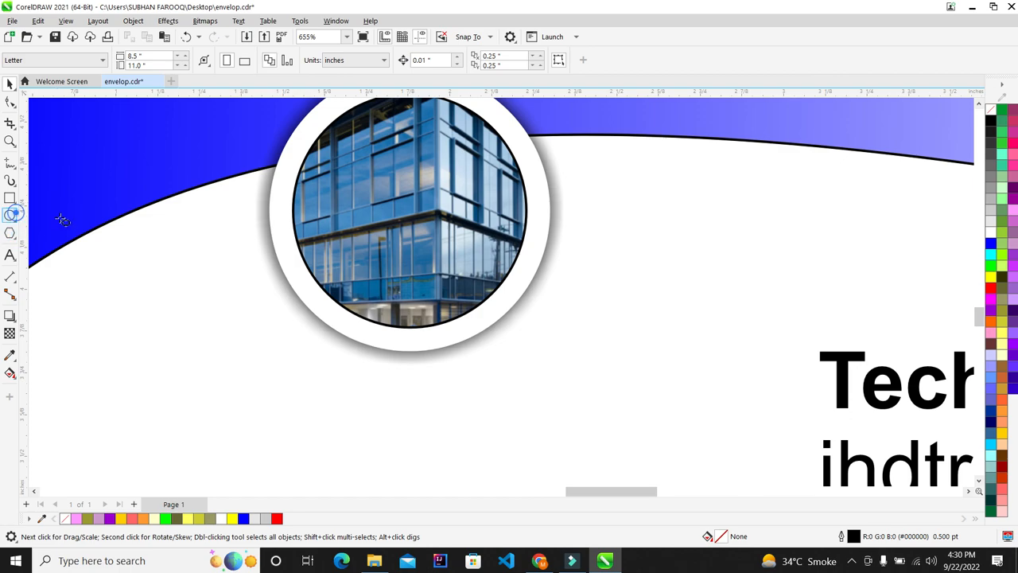
{"action": "mouse_move", "coordinate": [361, 266]}
{"action": "left_mouse_down"}
{"action": "mouse_move", "coordinate": [252, 336]}
{"action": "mouse_move", "coordinate": [240, 388]}
{"action": "mouse_move", "coordinate": [199, 430]}
{"action": "left_mouse_up"}
{"action": "left_click_drag", "start_coordinate": [280, 347], "coordinate": [315, 305]}
{"action": "left_click", "coordinate": [8, 84]}
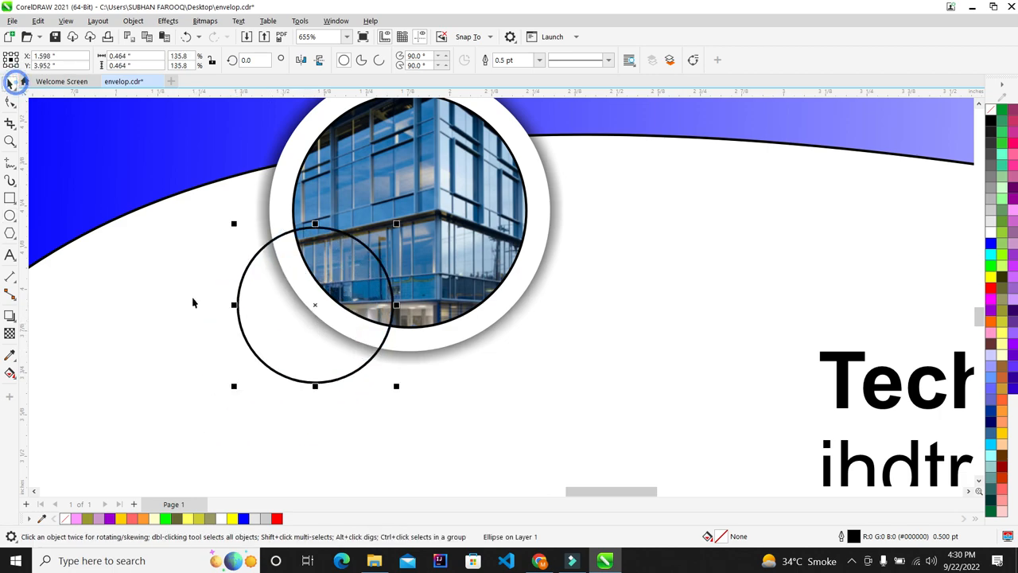
{"action": "left_click_drag", "start_coordinate": [236, 390], "coordinate": [180, 428]}
{"action": "scroll", "coordinate": [298, 284], "scroll_direction": "down", "scroll_amount": 3}
{"action": "scroll", "coordinate": [298, 281], "scroll_direction": "up", "scroll_amount": 1}
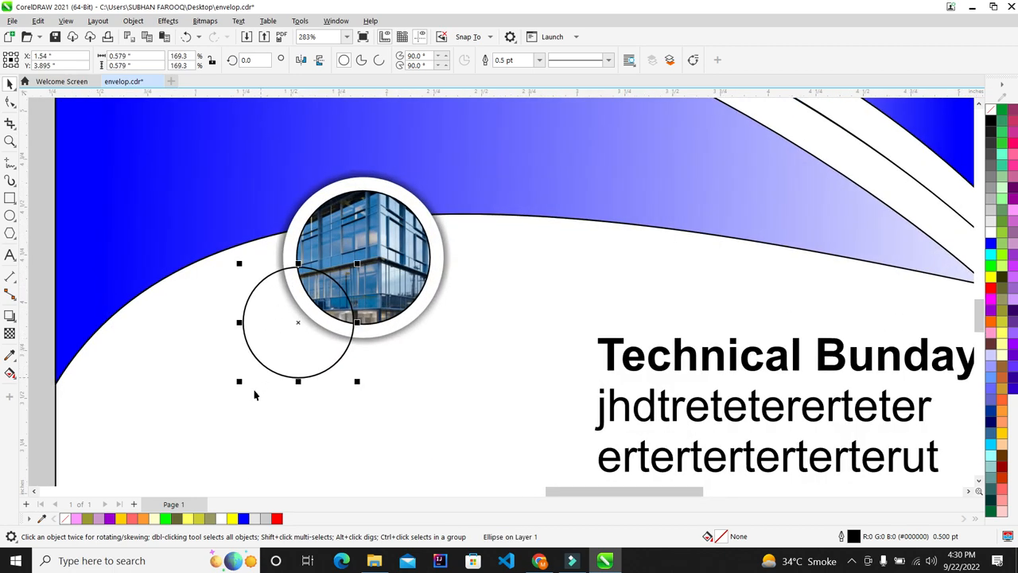
{"action": "mouse_move", "coordinate": [241, 381]}
{"action": "left_mouse_down"}
{"action": "mouse_move", "coordinate": [248, 387]}
{"action": "mouse_move", "coordinate": [248, 374]}
{"action": "left_mouse_up"}
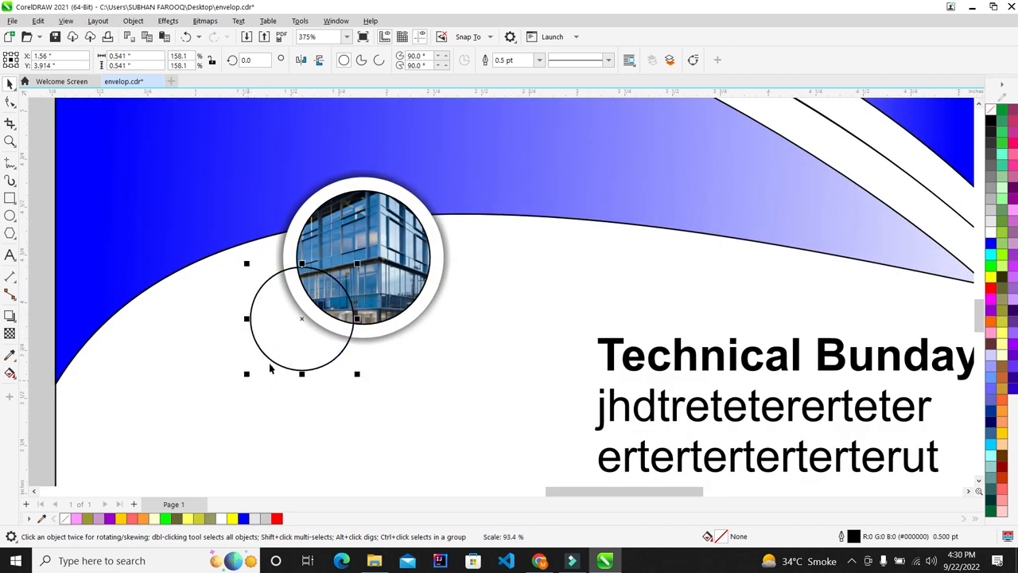
{"action": "scroll", "coordinate": [292, 324], "scroll_direction": "up", "scroll_amount": 1}
{"action": "mouse_move", "coordinate": [241, 251]}
{"action": "left_mouse_down"}
{"action": "mouse_move", "coordinate": [237, 244]}
{"action": "mouse_move", "coordinate": [245, 258]}
{"action": "left_mouse_up"}
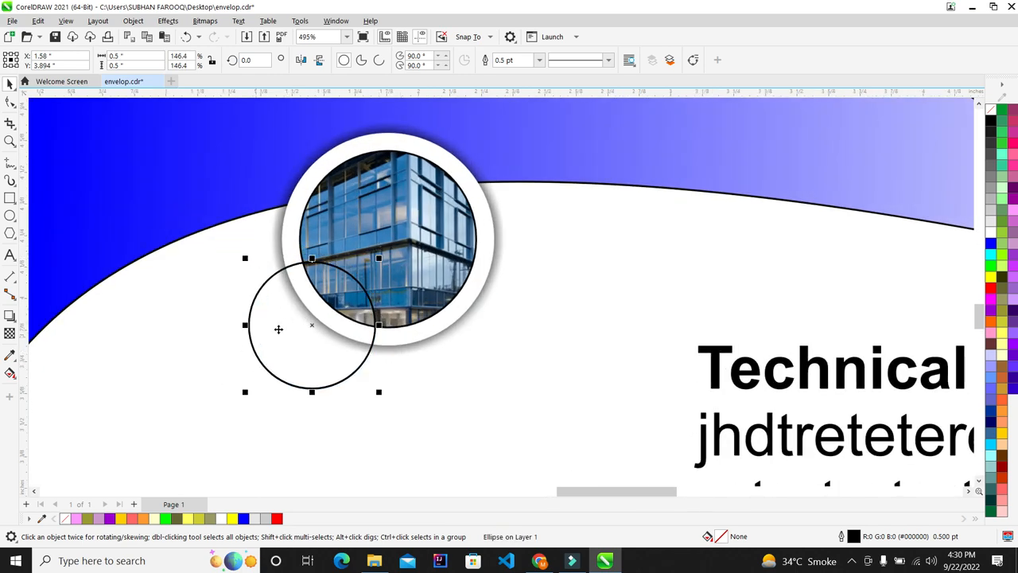
{"action": "scroll", "coordinate": [267, 334], "scroll_direction": "up", "scroll_amount": 1}
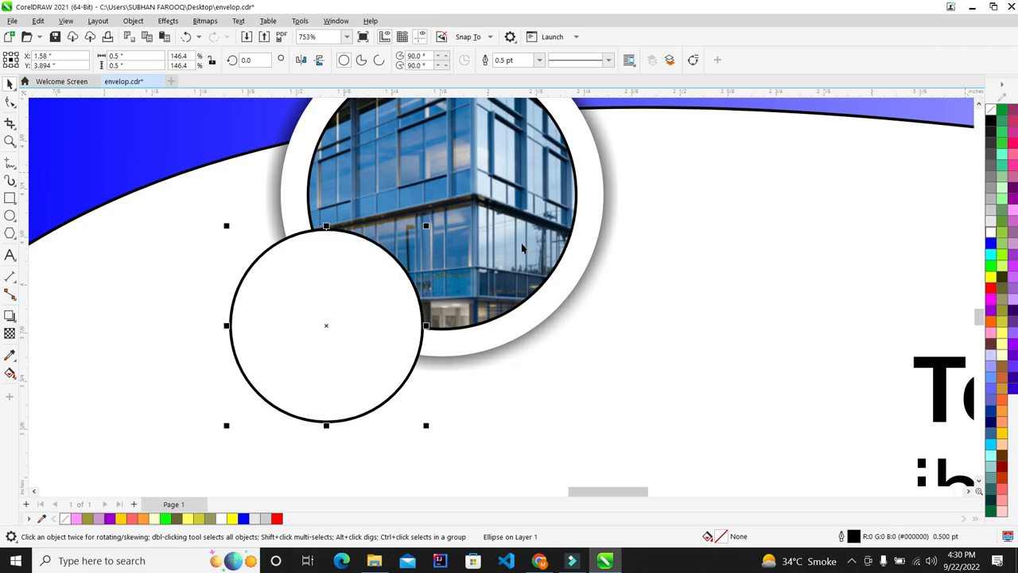
{"action": "scroll", "coordinate": [393, 289], "scroll_direction": "down", "scroll_amount": 7}
{"action": "scroll", "coordinate": [372, 300], "scroll_direction": "up", "scroll_amount": 3}
{"action": "scroll", "coordinate": [372, 300], "scroll_direction": "up", "scroll_amount": 3}
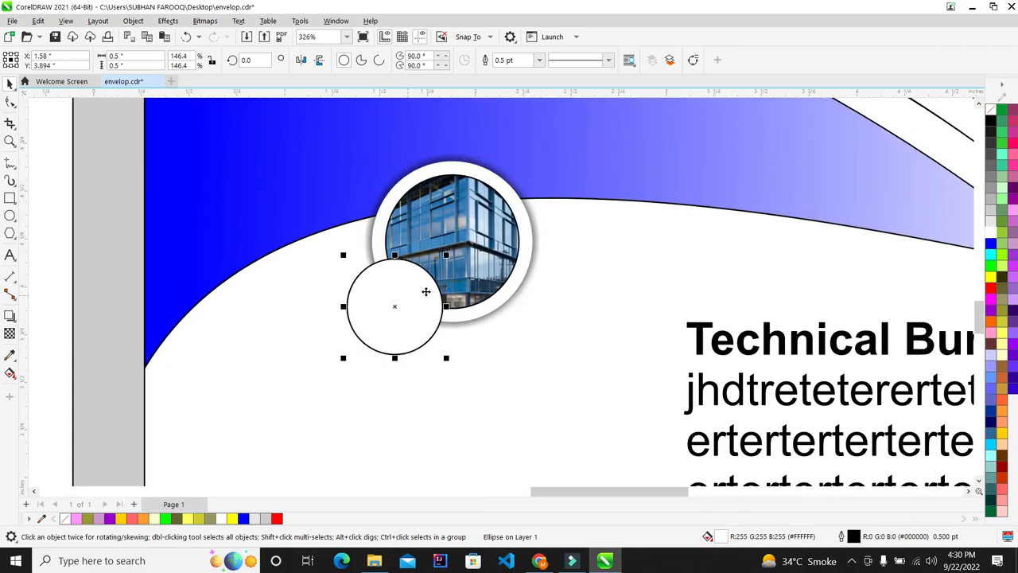
Scale a smaller concentric copy inside the circle and set its fill to None
{"action": "mouse_move", "coordinate": [451, 246]}
{"action": "left_mouse_down"}
{"action": "mouse_move", "coordinate": [450, 260]}
{"action": "mouse_move", "coordinate": [439, 260]}
{"action": "left_mouse_up"}
{"action": "scroll", "coordinate": [417, 317], "scroll_direction": "up", "scroll_amount": 2}
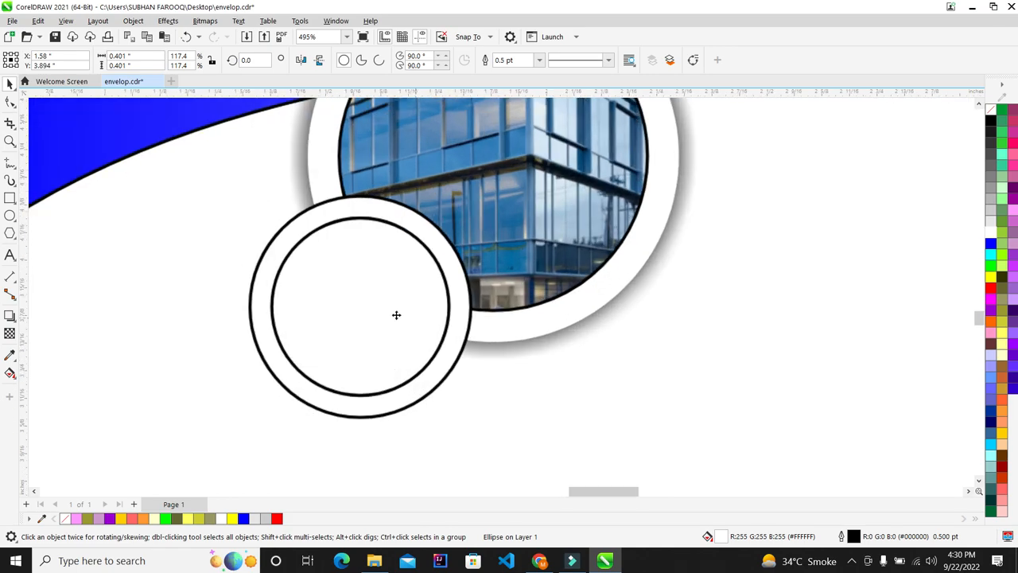
{"action": "left_click", "coordinate": [991, 110]}
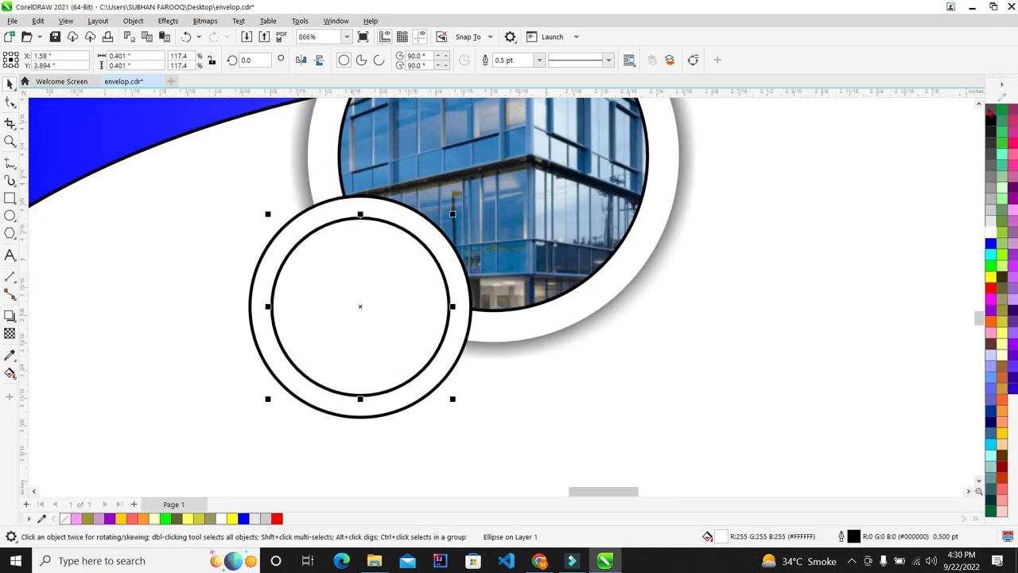
{"action": "scroll", "coordinate": [485, 281], "scroll_direction": "down", "scroll_amount": 13}
{"action": "left_click", "coordinate": [161, 238]}
{"action": "scroll", "coordinate": [425, 291], "scroll_direction": "up", "scroll_amount": 6}
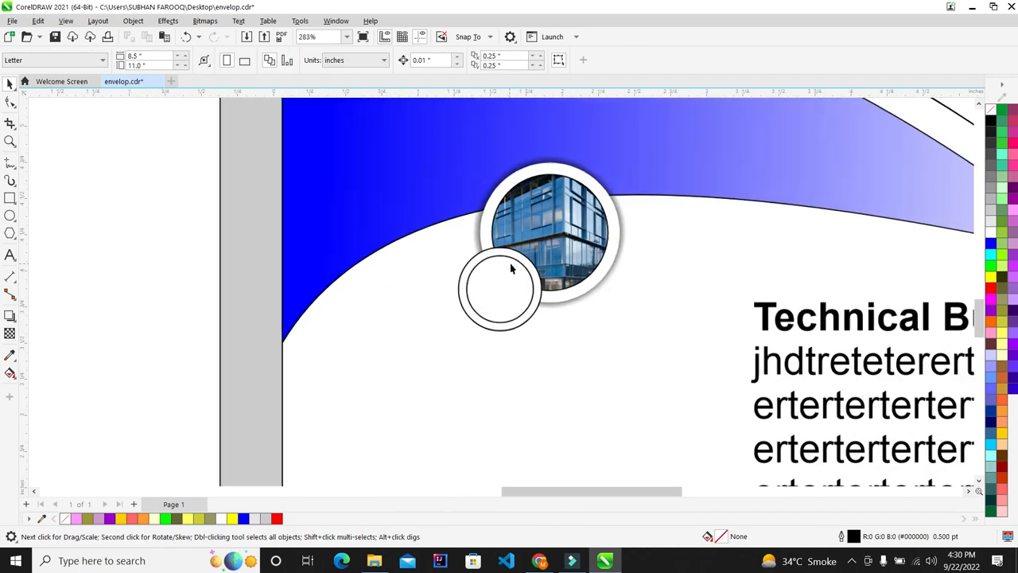
{"action": "scroll", "coordinate": [294, 298], "scroll_direction": "down", "scroll_amount": 12}
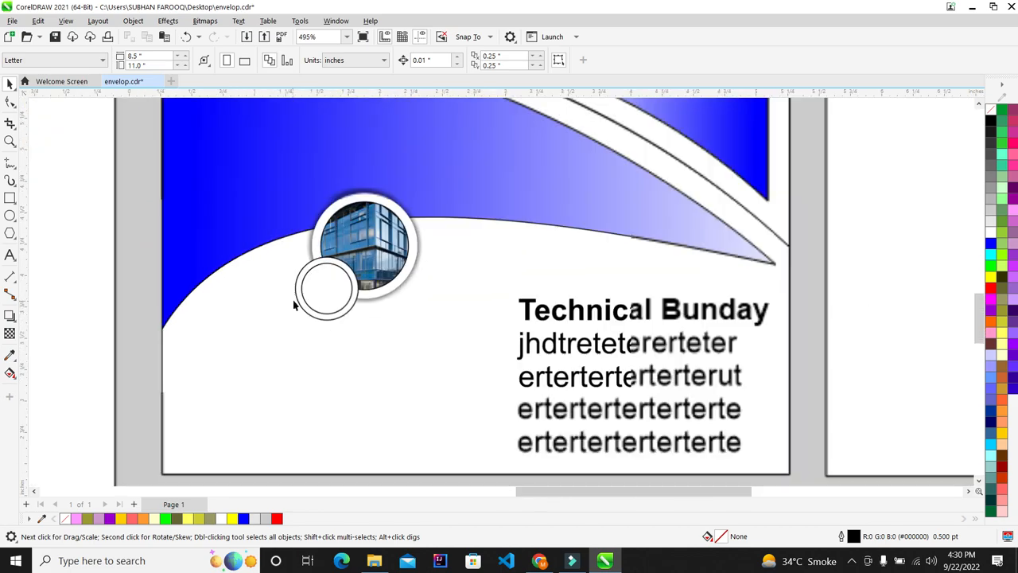
Place a duplicate of the building photo beside the page
{"action": "left_click", "coordinate": [183, 325]}
{"action": "left_click_drag", "start_coordinate": [183, 324], "coordinate": [242, 293]}
{"action": "scroll", "coordinate": [242, 293], "scroll_direction": "up", "scroll_amount": 1}
{"action": "scroll", "coordinate": [244, 291], "scroll_direction": "up", "scroll_amount": 3}
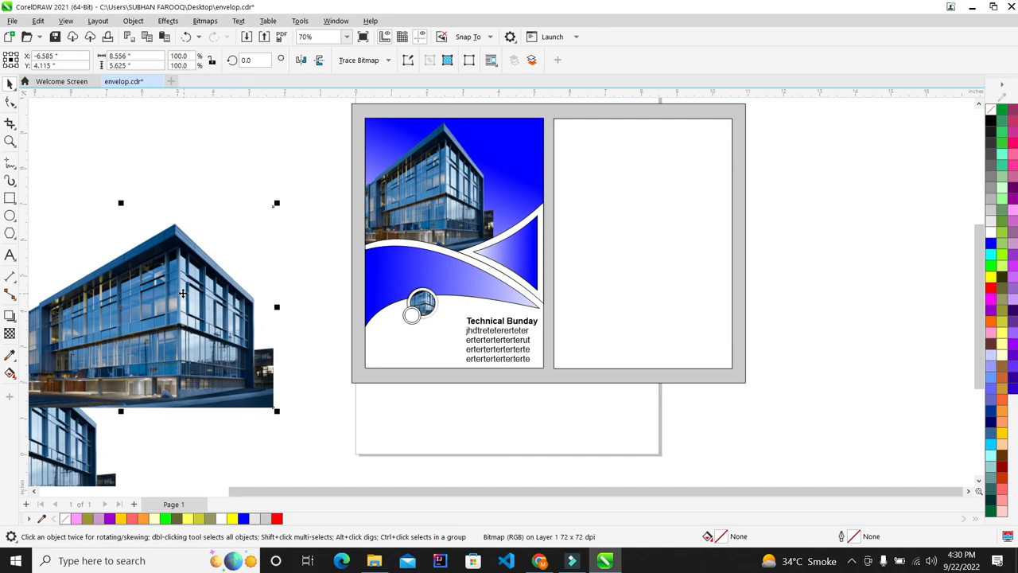
PowerClip the building photo copy inside the small inner circle
{"action": "right_click", "coordinate": [184, 291]}
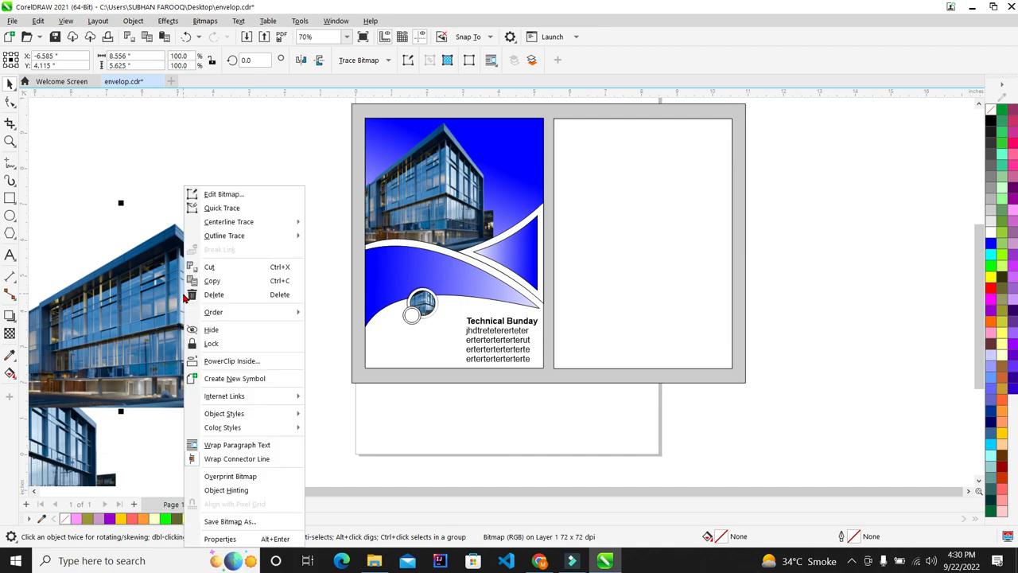
{"action": "left_click", "coordinate": [231, 361]}
{"action": "left_click", "coordinate": [411, 315]}
{"action": "scroll", "coordinate": [411, 315], "scroll_direction": "up", "scroll_amount": 3}
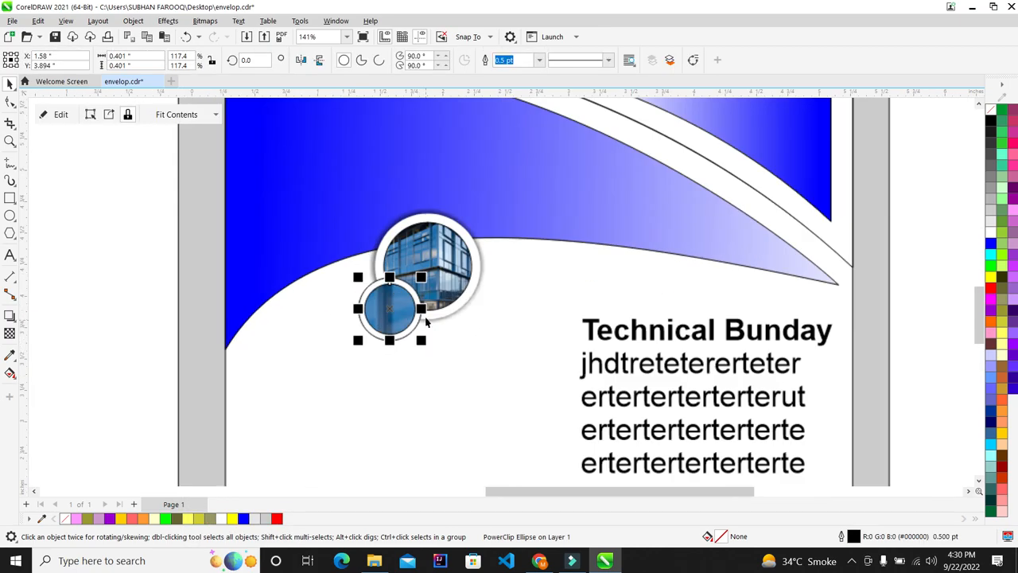
Edit the PowerClip contents, shrinking the photo to about a quarter size over the circle
{"action": "left_click", "coordinate": [54, 114]}
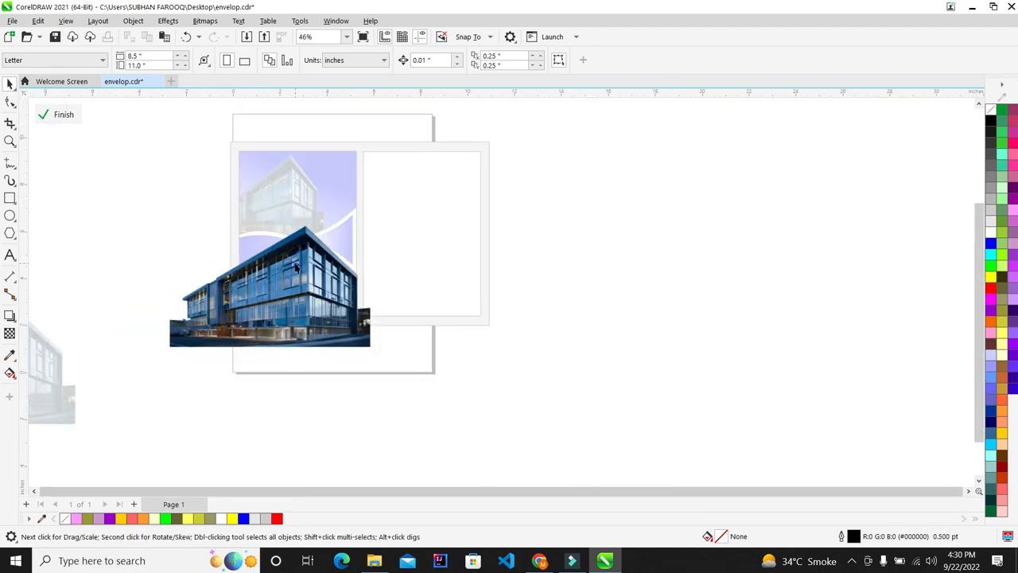
{"action": "left_click", "coordinate": [294, 261]}
{"action": "left_click_drag", "start_coordinate": [168, 352], "coordinate": [320, 247]}
{"action": "scroll", "coordinate": [279, 256], "scroll_direction": "up", "scroll_amount": 1}
{"action": "left_click_drag", "start_coordinate": [453, 199], "coordinate": [268, 321]}
{"action": "scroll", "coordinate": [268, 321], "scroll_direction": "up", "scroll_amount": 2}
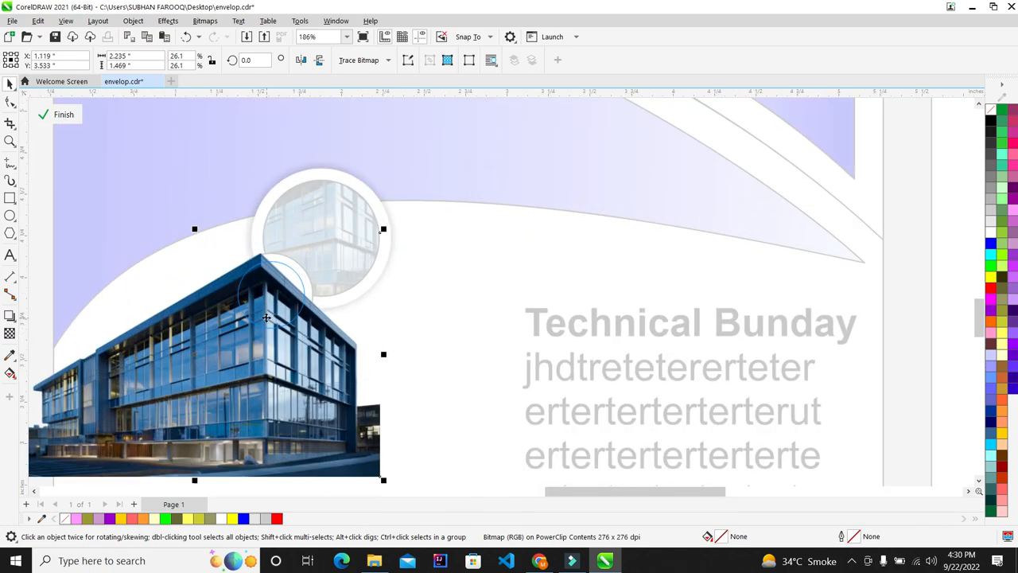
{"action": "scroll", "coordinate": [266, 317], "scroll_direction": "up", "scroll_amount": 2}
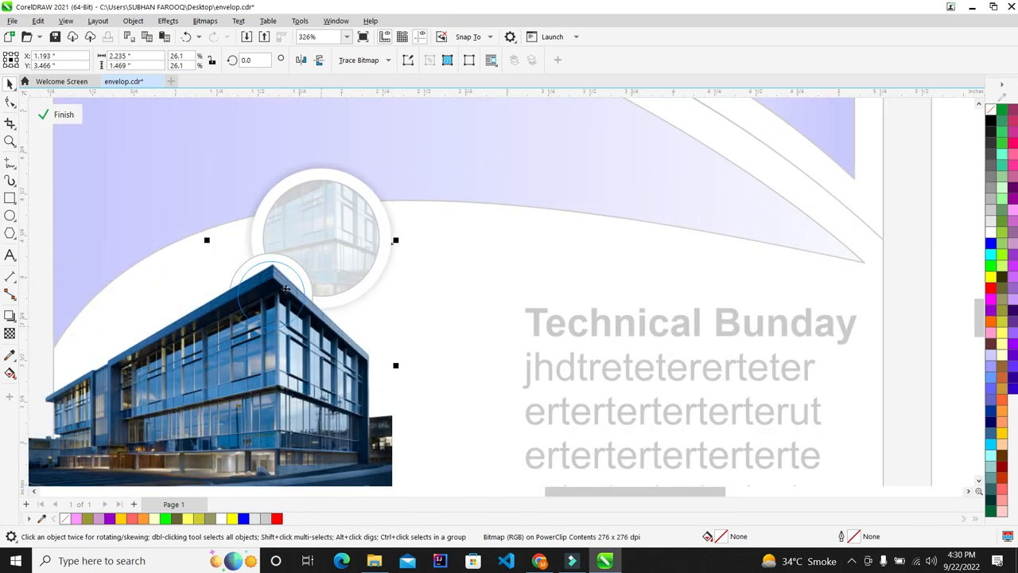
{"action": "scroll", "coordinate": [285, 288], "scroll_direction": "up", "scroll_amount": 1}
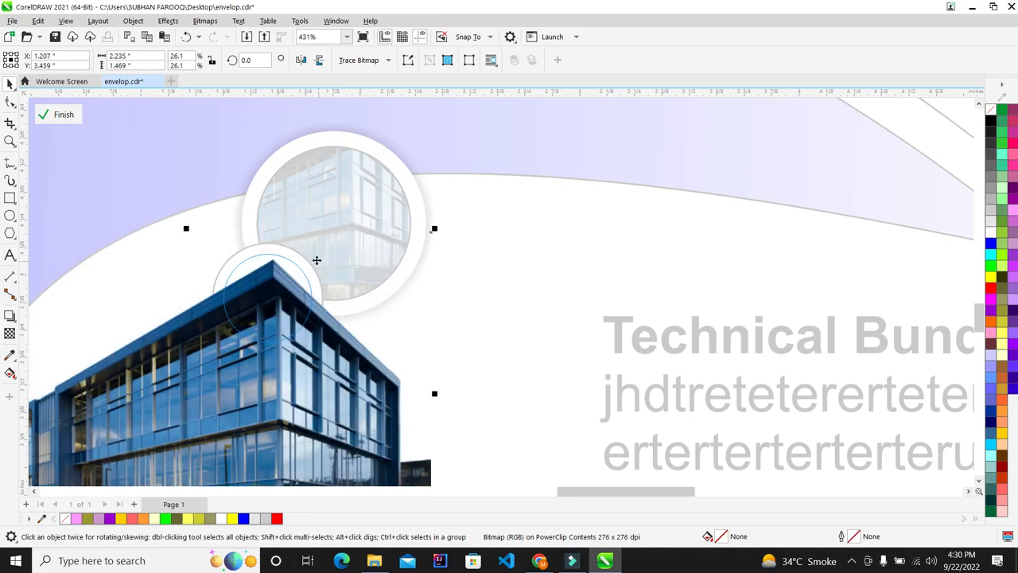
{"action": "scroll", "coordinate": [314, 259], "scroll_direction": "down", "scroll_amount": 2}
Fine-tune the photo at 27.3% inside the circle, then finish editing
{"action": "left_click_drag", "start_coordinate": [307, 312], "coordinate": [292, 293]}
{"action": "scroll", "coordinate": [292, 292], "scroll_direction": "up", "scroll_amount": 2}
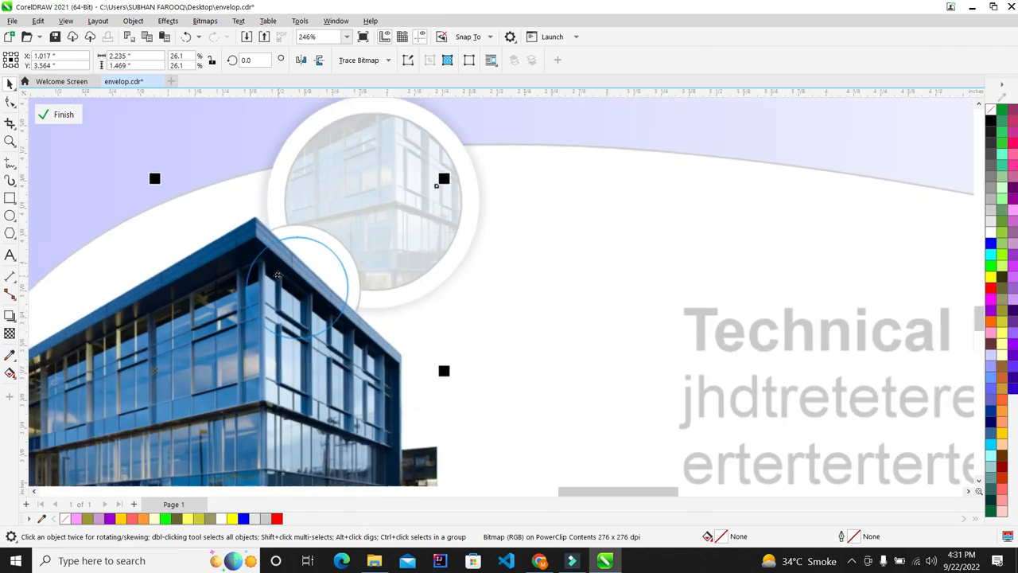
{"action": "left_click_drag", "start_coordinate": [294, 352], "coordinate": [340, 381]}
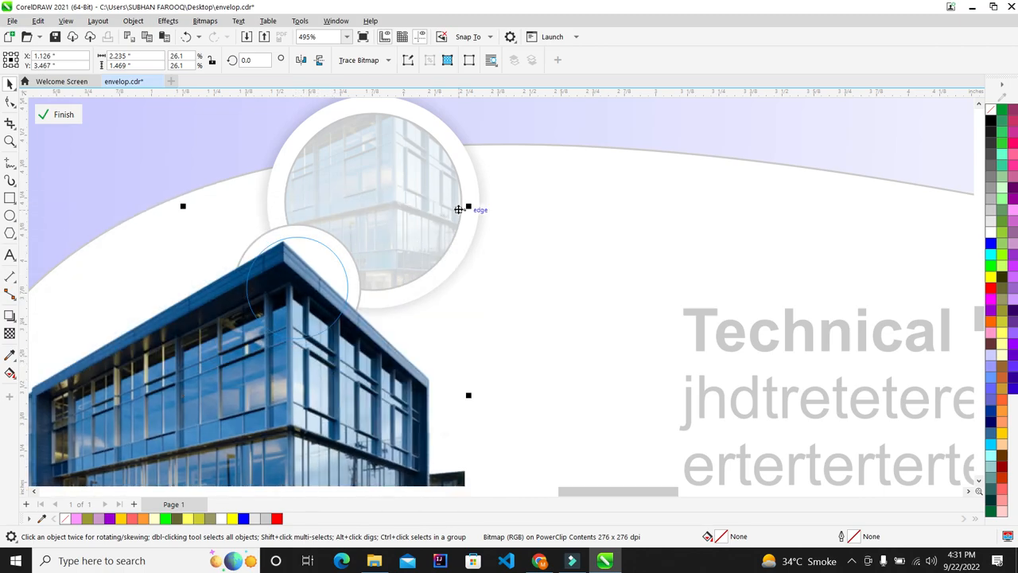
{"action": "left_click_drag", "start_coordinate": [468, 207], "coordinate": [490, 189]}
{"action": "mouse_move", "coordinate": [304, 365]}
{"action": "left_mouse_down"}
{"action": "mouse_move", "coordinate": [321, 364]}
{"action": "mouse_move", "coordinate": [305, 372]}
{"action": "left_mouse_up"}
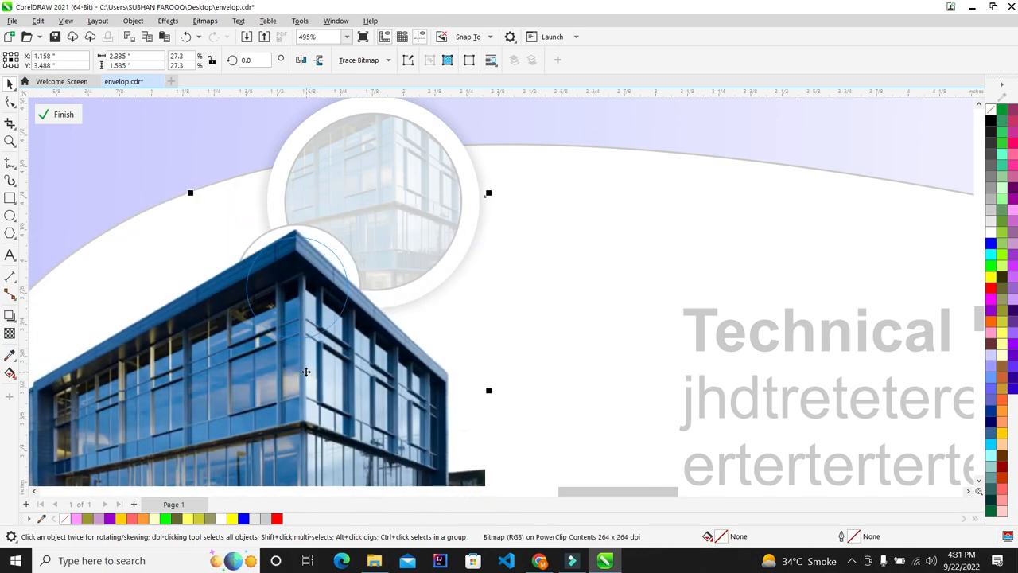
{"action": "key", "text": "Up"}
{"action": "key", "text": "Up"}
{"action": "key", "text": "Up"}
{"action": "key", "text": "Right"}
{"action": "key", "text": "Right"}
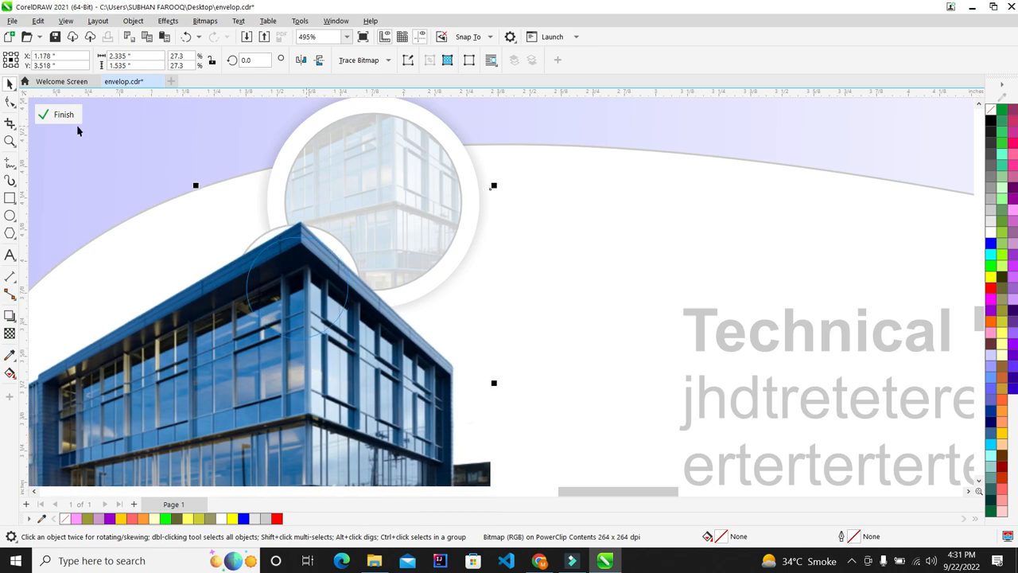
{"action": "left_click", "coordinate": [64, 115]}
{"action": "scroll", "coordinate": [307, 389], "scroll_direction": "down", "scroll_amount": 5}
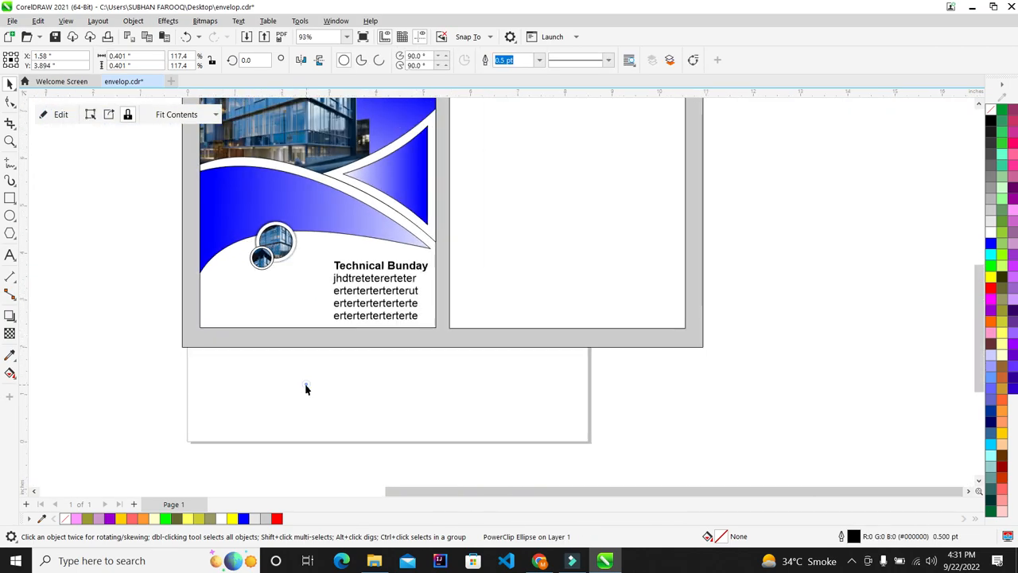
Set the small building circle's outline to None
{"action": "left_click", "coordinate": [307, 389]}
{"action": "scroll", "coordinate": [279, 233], "scroll_direction": "up", "scroll_amount": 5}
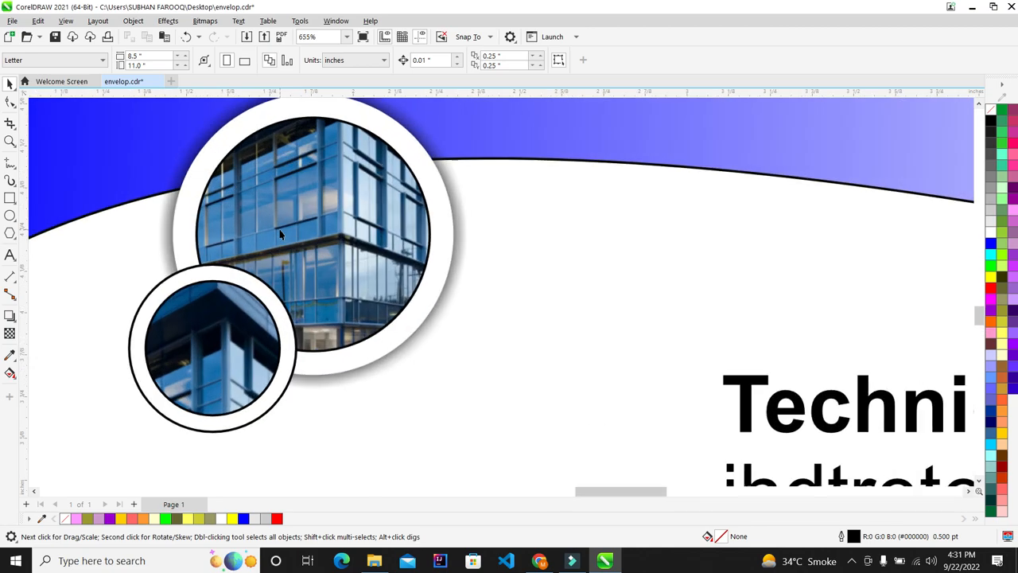
{"action": "scroll", "coordinate": [279, 234], "scroll_direction": "down", "scroll_amount": 2}
{"action": "scroll", "coordinate": [331, 299], "scroll_direction": "up", "scroll_amount": 3}
{"action": "left_click", "coordinate": [331, 299]}
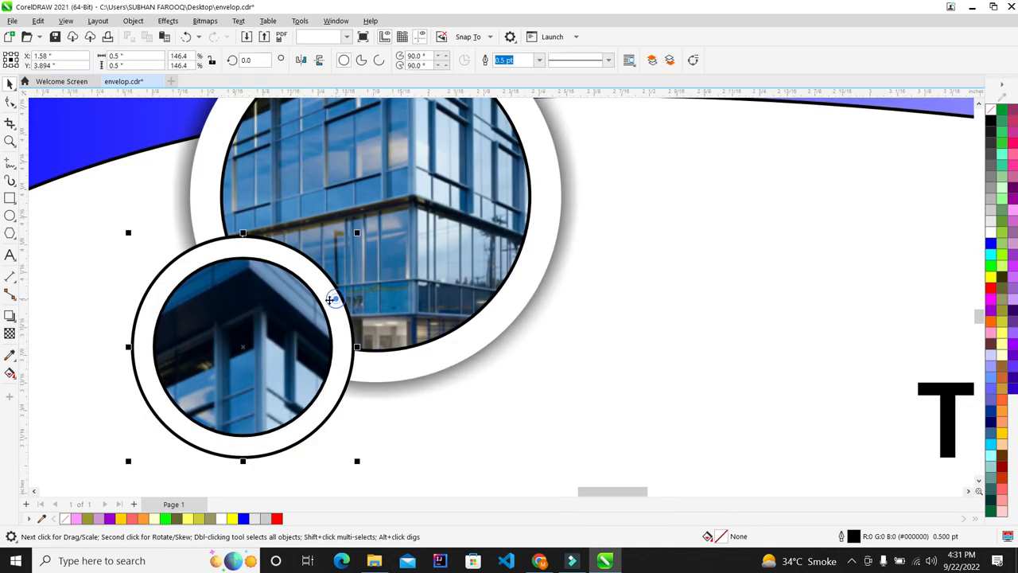
{"action": "right_click", "coordinate": [992, 113]}
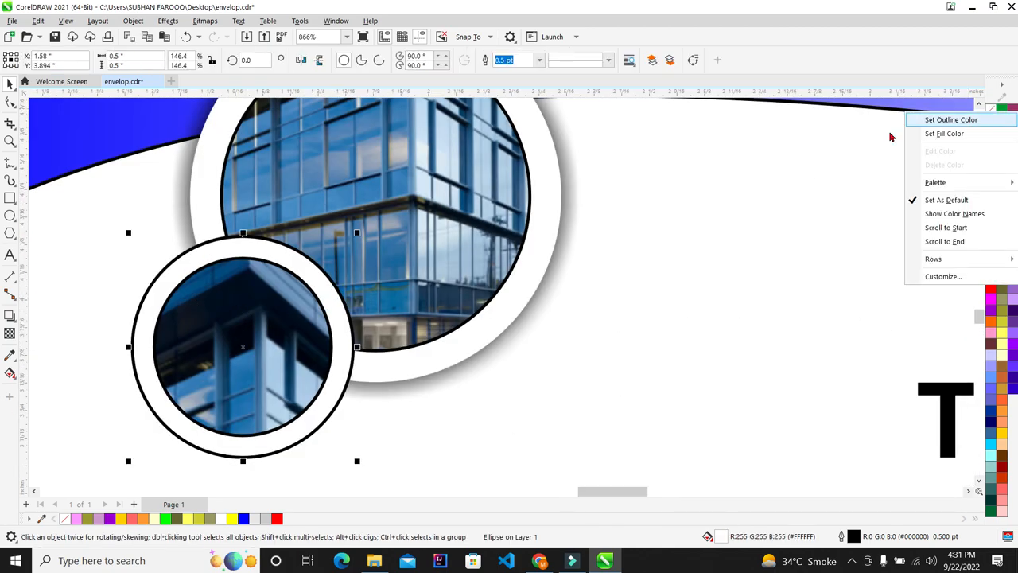
{"action": "left_click", "coordinate": [970, 124]}
{"action": "scroll", "coordinate": [329, 238], "scroll_direction": "down", "scroll_amount": 3}
{"action": "scroll", "coordinate": [286, 275], "scroll_direction": "up", "scroll_amount": 4}
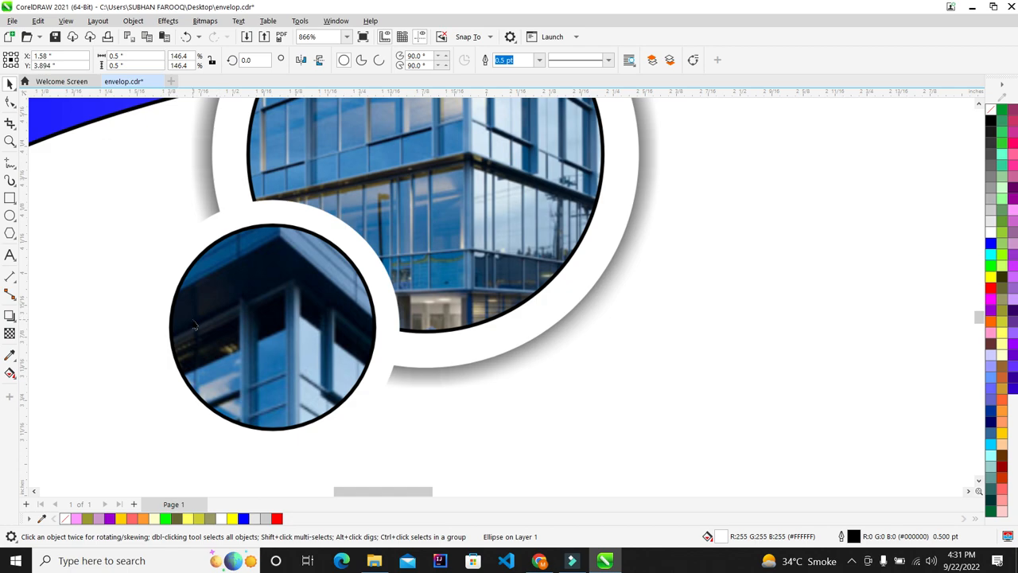
Add a drop shadow to the small circle, feathered from the middle, with opacity 15
{"action": "left_click", "coordinate": [8, 316]}
{"action": "left_click_drag", "start_coordinate": [144, 327], "coordinate": [402, 331]}
{"action": "scroll", "coordinate": [237, 288], "scroll_direction": "down", "scroll_amount": 3}
{"action": "scroll", "coordinate": [236, 288], "scroll_direction": "up", "scroll_amount": 1}
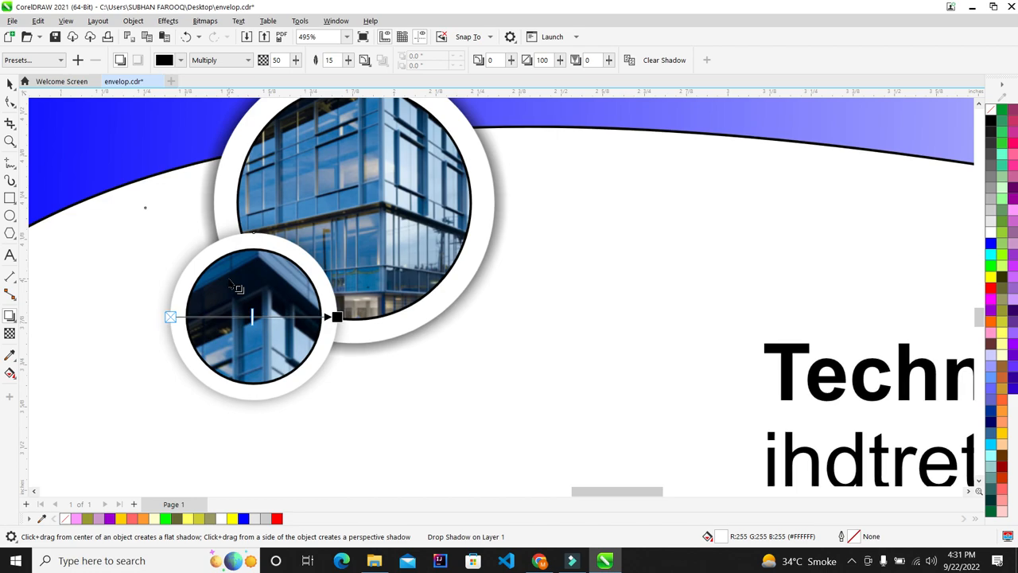
{"action": "left_click", "coordinate": [364, 61]}
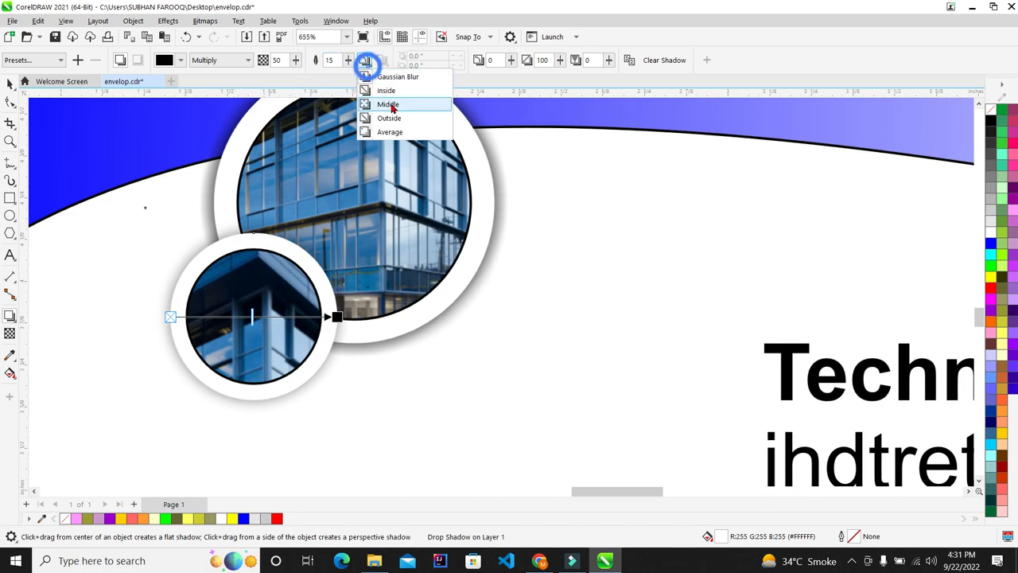
{"action": "left_click", "coordinate": [390, 116]}
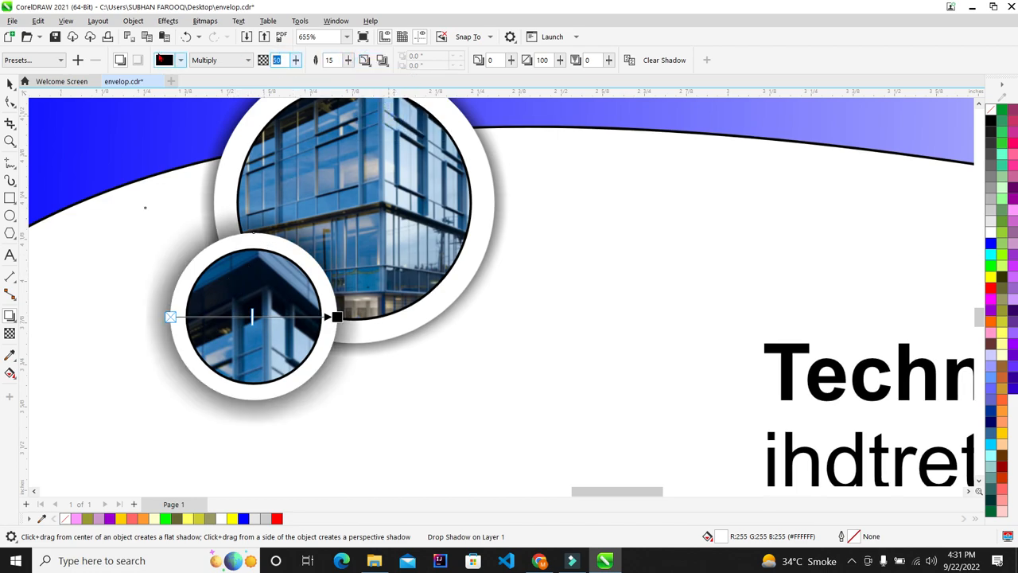
{"action": "key", "text": "Return"}
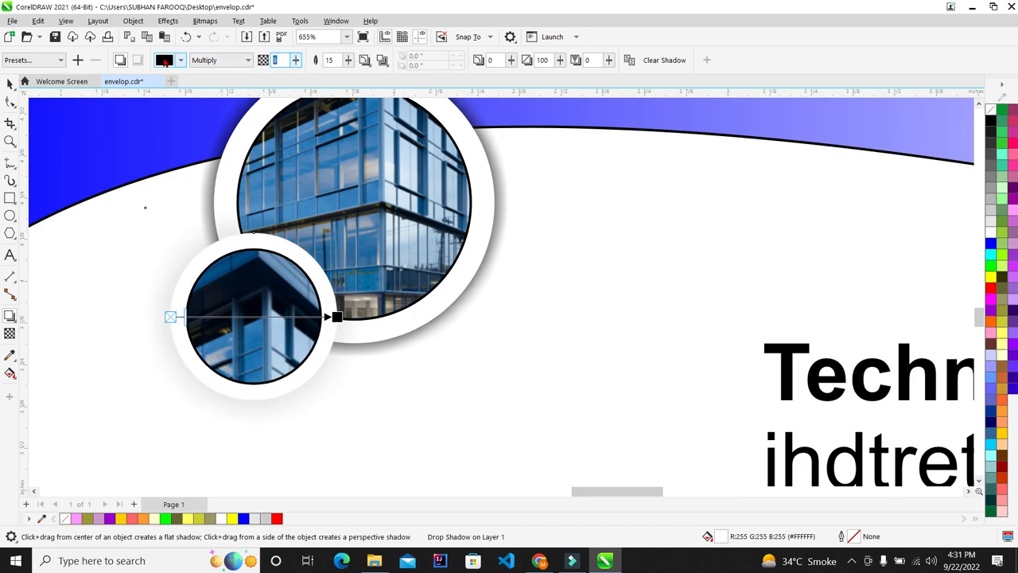
{"action": "type", "text": "15"}
{"action": "key", "text": "Return"}
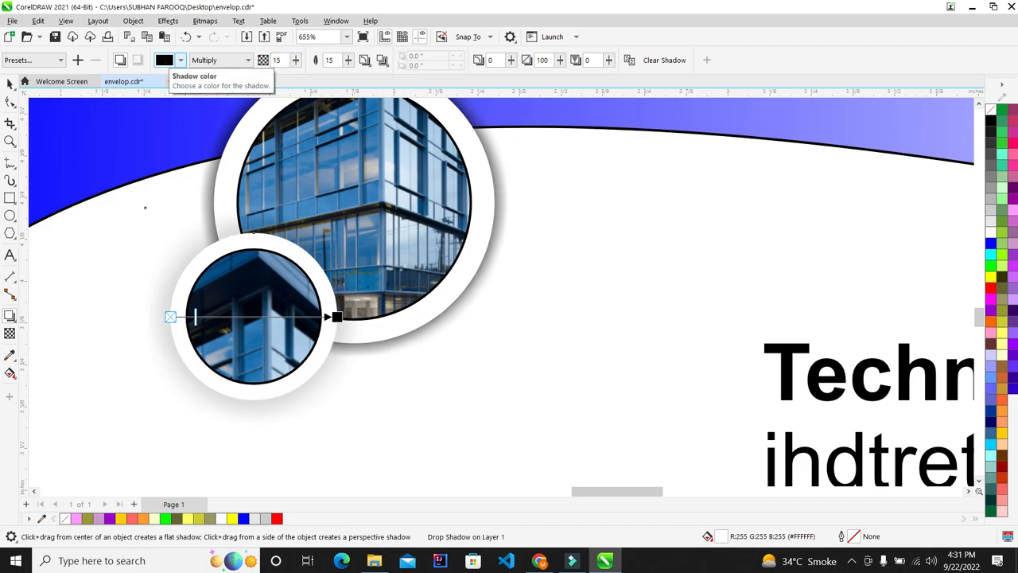
Adjust the shadow's feathering direction and edge falloff, settling on inward feathering
{"action": "left_click", "coordinate": [364, 60]}
{"action": "left_click", "coordinate": [390, 121]}
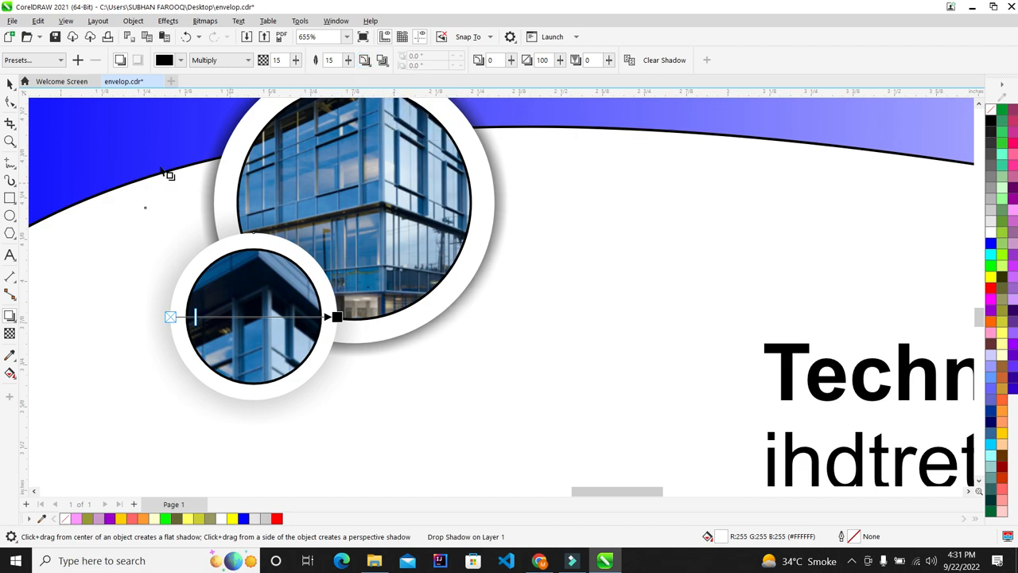
{"action": "left_click", "coordinate": [387, 65]}
{"action": "left_click", "coordinate": [397, 104]}
{"action": "left_click", "coordinate": [10, 84]}
{"action": "scroll", "coordinate": [176, 278], "scroll_direction": "up", "scroll_amount": 1}
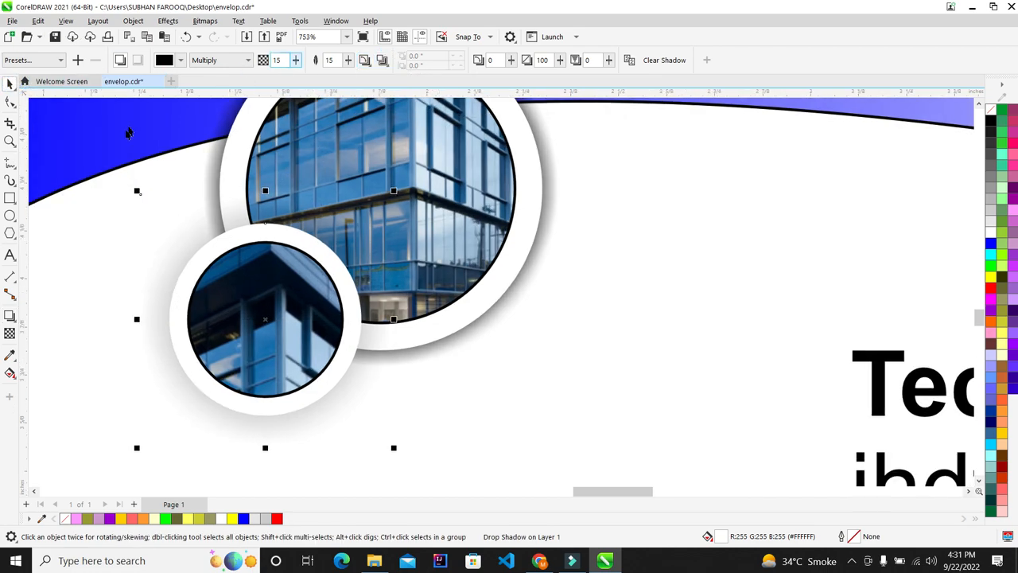
{"action": "left_click", "coordinate": [369, 62]}
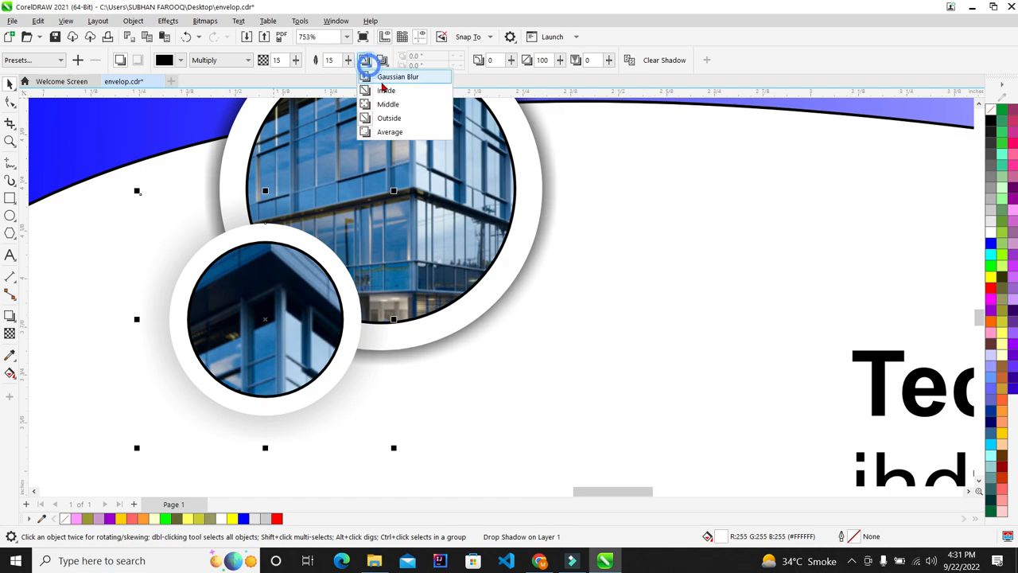
{"action": "left_click", "coordinate": [386, 90]}
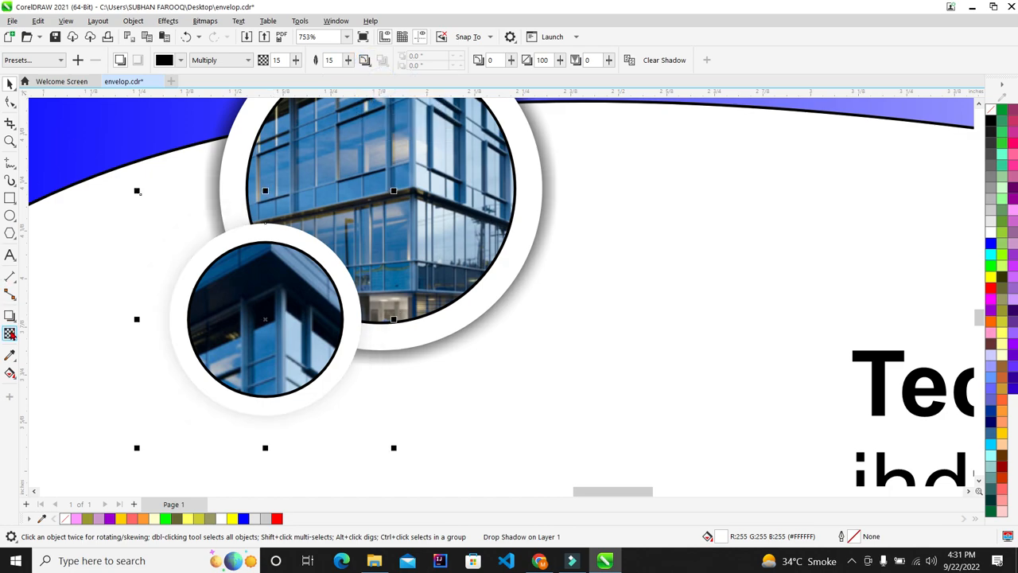
Raise the shadow feathering to 23 and set its feathering direction
{"action": "left_click", "coordinate": [9, 334]}
{"action": "left_click", "coordinate": [10, 316]}
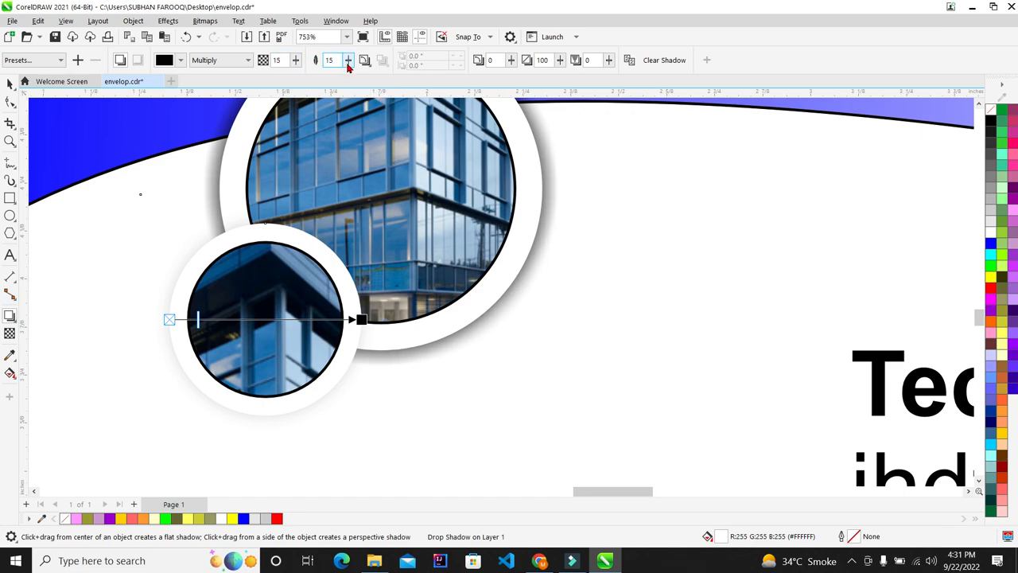
{"action": "left_click", "coordinate": [347, 62]}
{"action": "left_click", "coordinate": [364, 61]}
{"action": "left_click", "coordinate": [390, 117]}
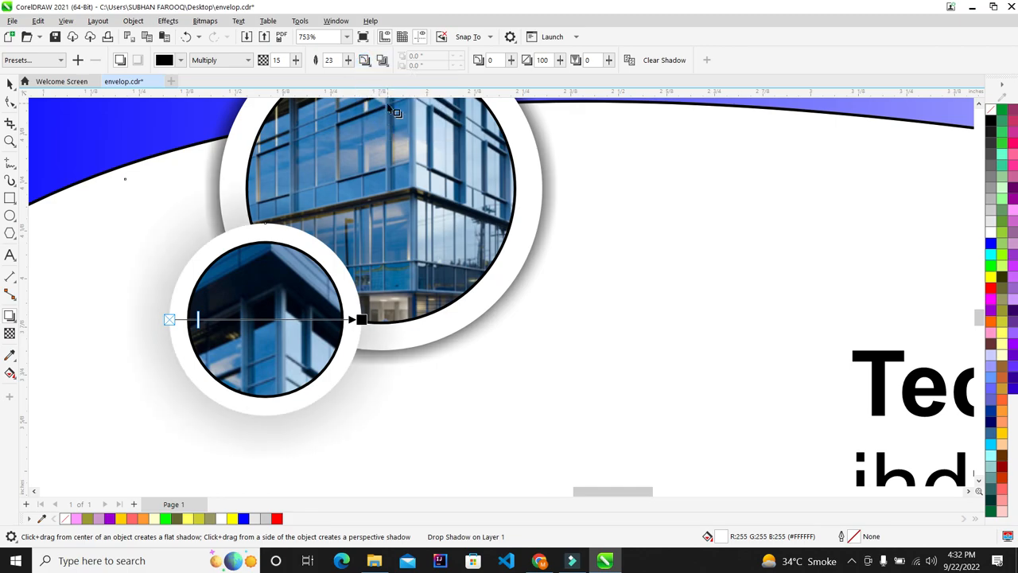
{"action": "scroll", "coordinate": [242, 185], "scroll_direction": "down", "scroll_amount": 1}
{"action": "scroll", "coordinate": [243, 184], "scroll_direction": "down", "scroll_amount": 1}
{"action": "left_click", "coordinate": [9, 84]}
{"action": "scroll", "coordinate": [256, 239], "scroll_direction": "down", "scroll_amount": 14}
{"action": "scroll", "coordinate": [268, 233], "scroll_direction": "up", "scroll_amount": 5}
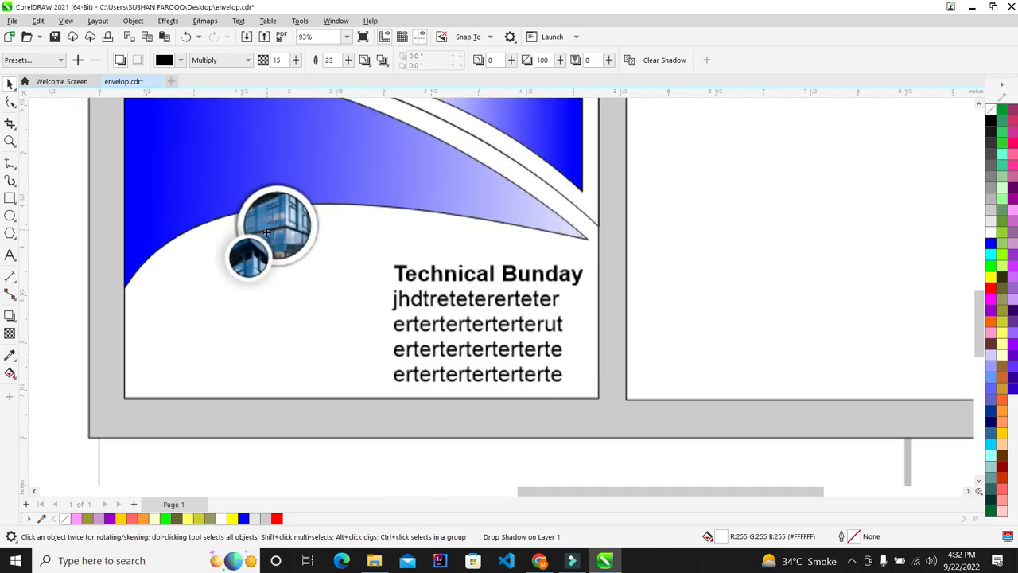
Delete the spare building photo beside the layout
{"action": "scroll", "coordinate": [267, 232], "scroll_direction": "up", "scroll_amount": 4}
{"action": "key", "text": "F4"}
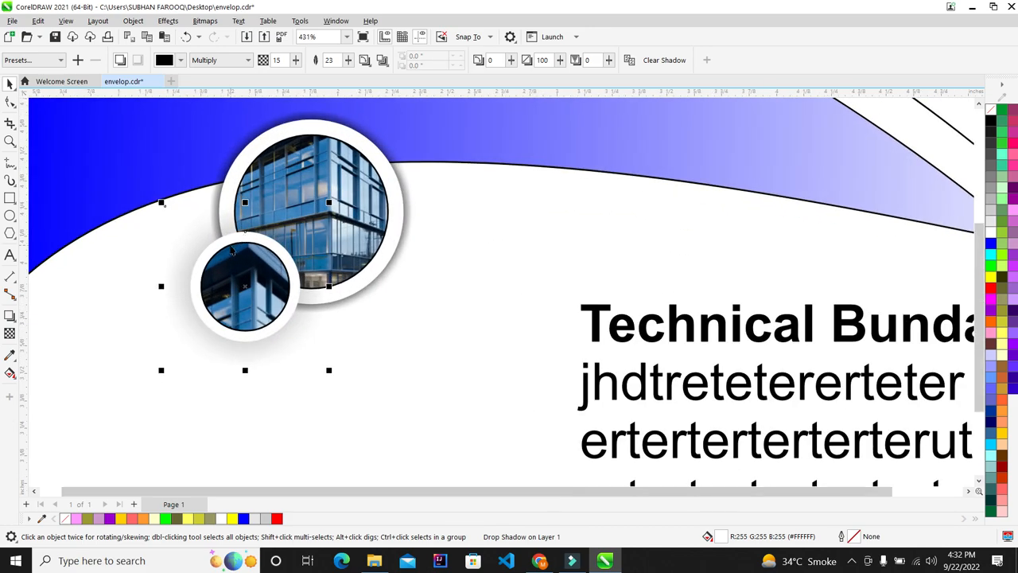
{"action": "left_click", "coordinate": [280, 410]}
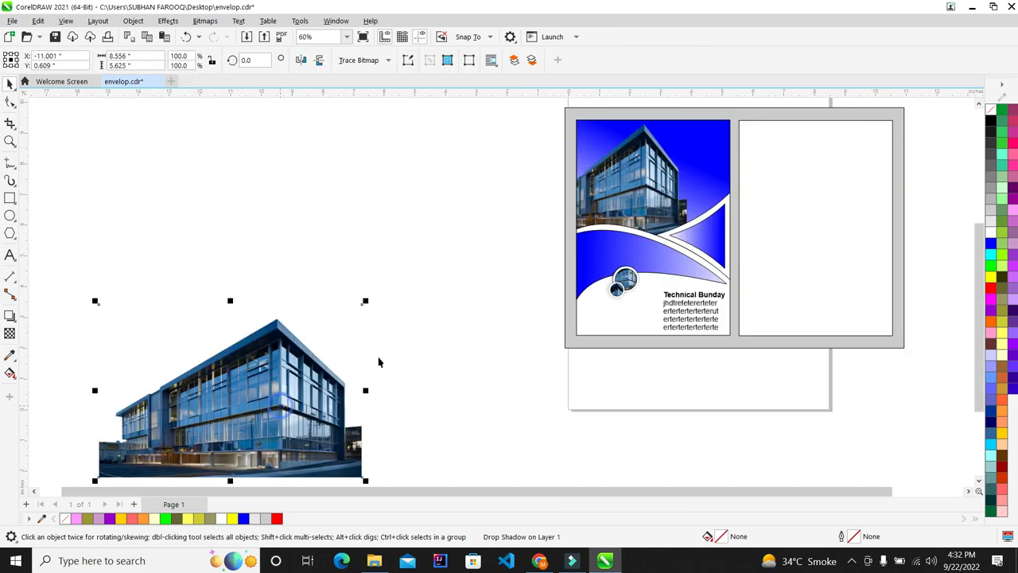
{"action": "key", "text": "Delete"}
{"action": "key", "text": "F4"}
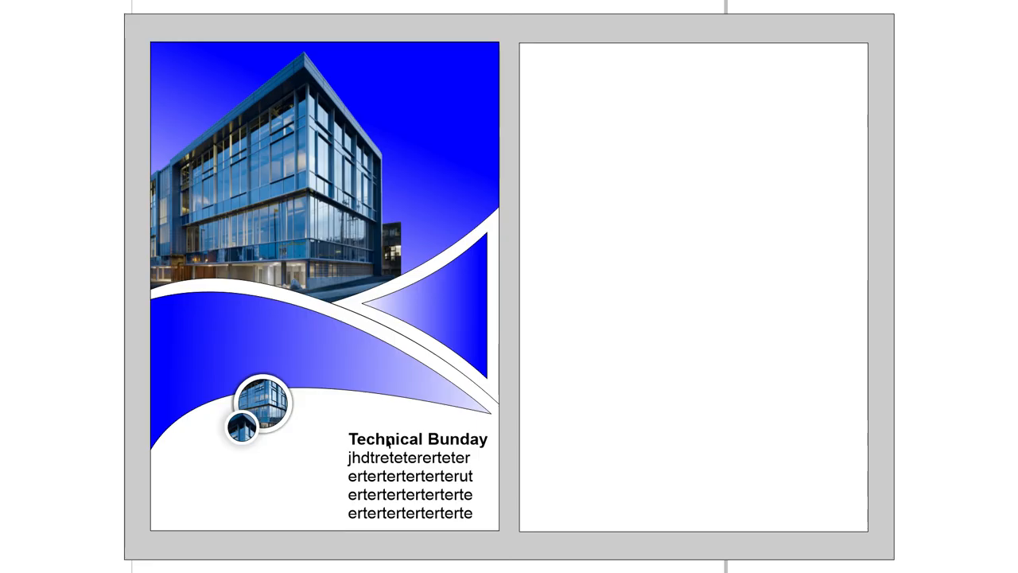
{"action": "left_click", "coordinate": [321, 319]}
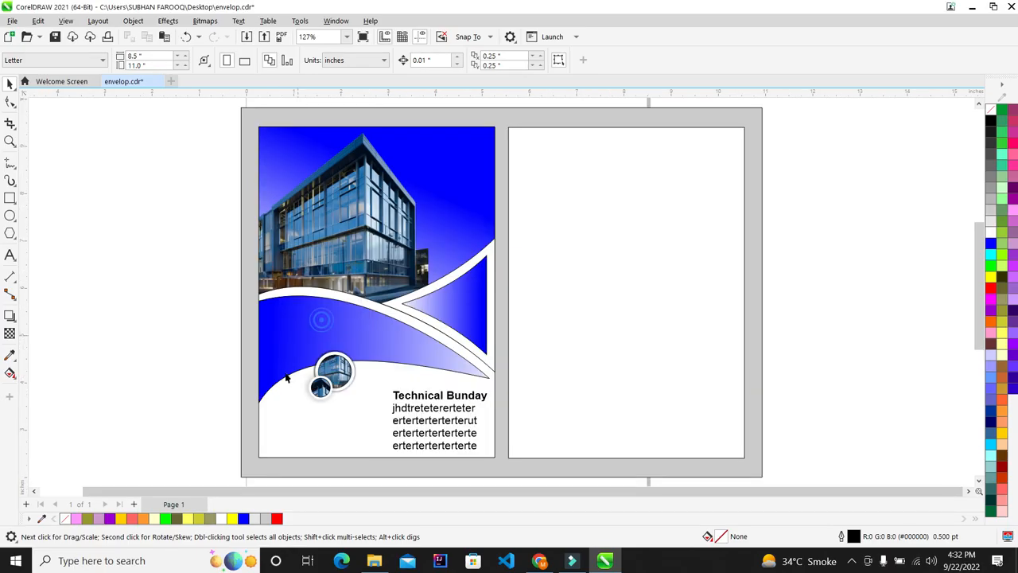
Enlarge both circular building images and check them in full-screen preview
{"action": "left_click_drag", "start_coordinate": [164, 314], "coordinate": [370, 420]}
{"action": "scroll", "coordinate": [354, 419], "scroll_direction": "up", "scroll_amount": 1}
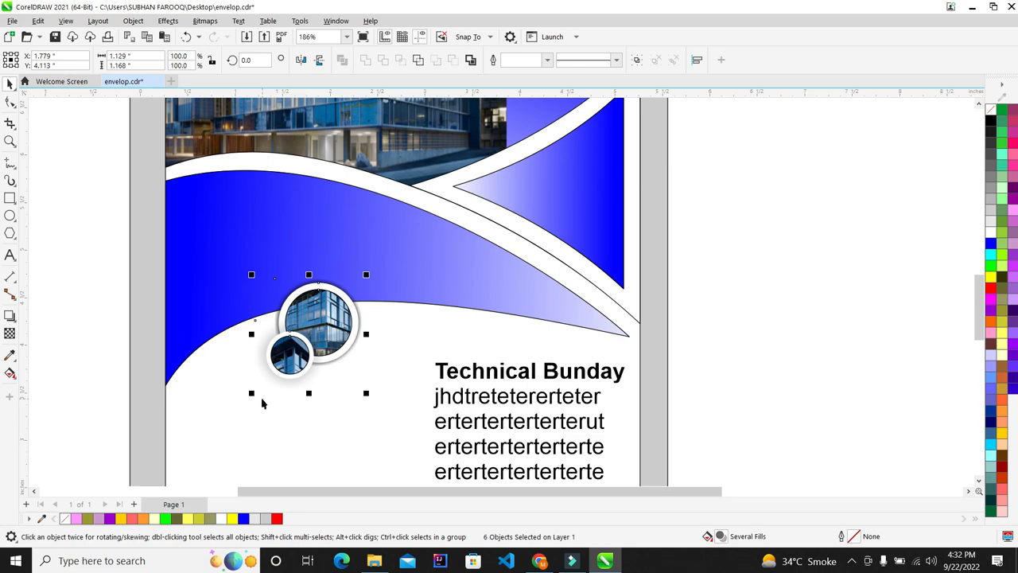
{"action": "left_click_drag", "start_coordinate": [252, 397], "coordinate": [210, 406]}
{"action": "left_click", "coordinate": [84, 331]}
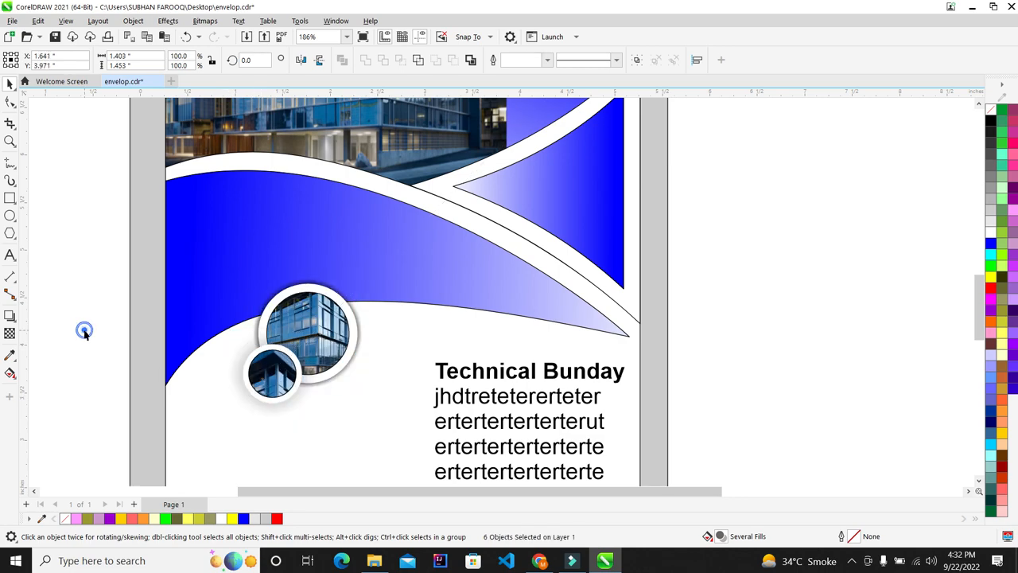
{"action": "key", "text": "F4"}
{"action": "key", "text": "F9"}
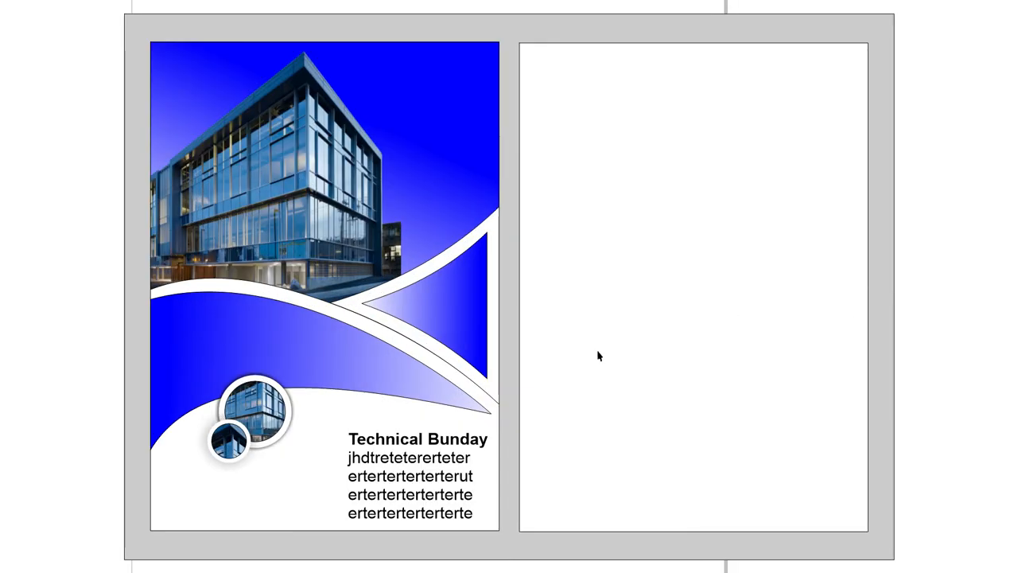
{"action": "left_click", "coordinate": [57, 302]}
Enlarge the two circle images slightly more and preview the design full screen with F9
{"action": "left_click_drag", "start_coordinate": [151, 321], "coordinate": [281, 443]}
{"action": "left_click", "coordinate": [180, 364]}
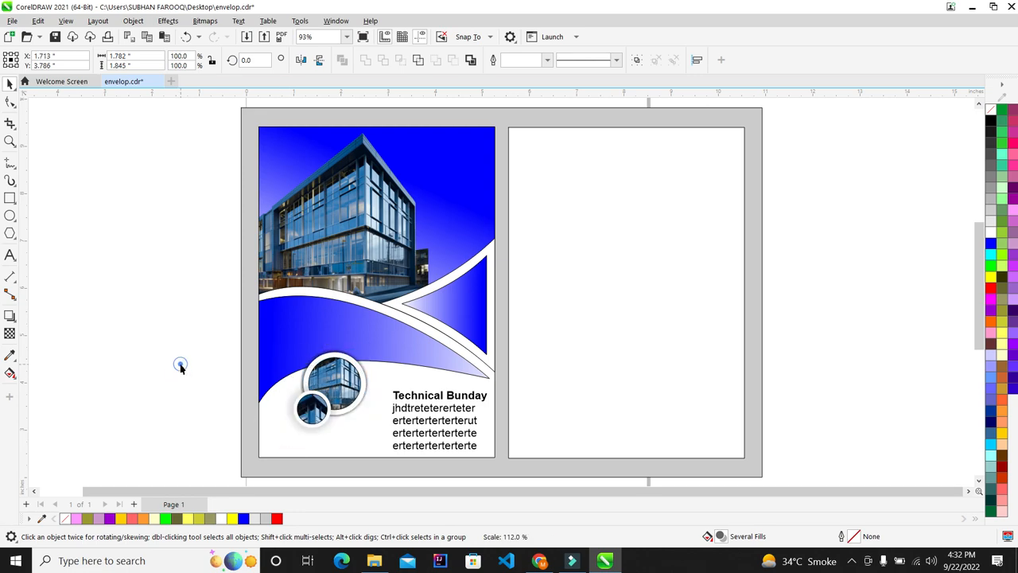
{"action": "key", "text": "F9"}
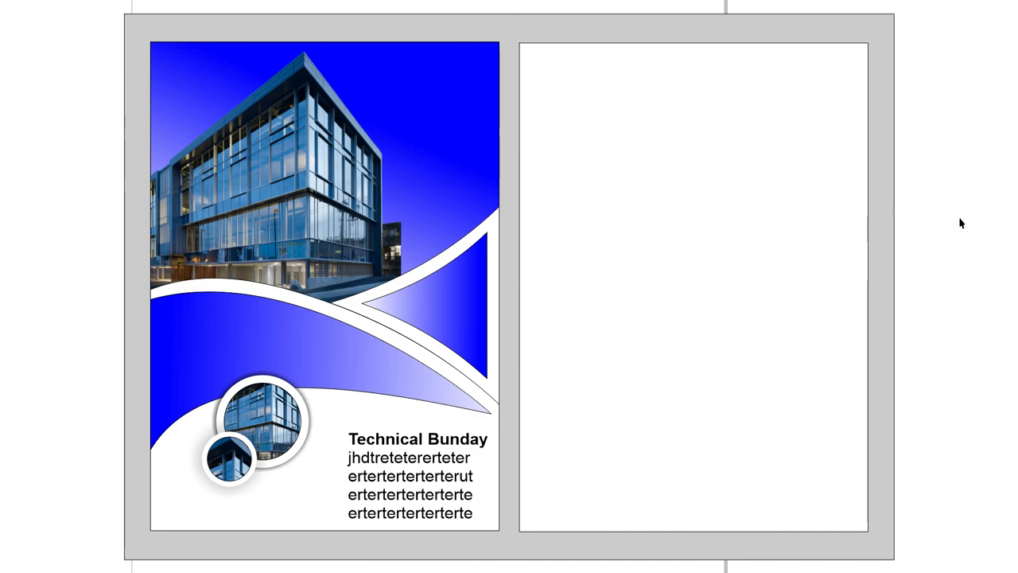
{"action": "key", "text": "Escape"}
{"action": "key", "text": "F4"}
{"action": "scroll", "coordinate": [277, 199], "scroll_direction": "down", "scroll_amount": 3}
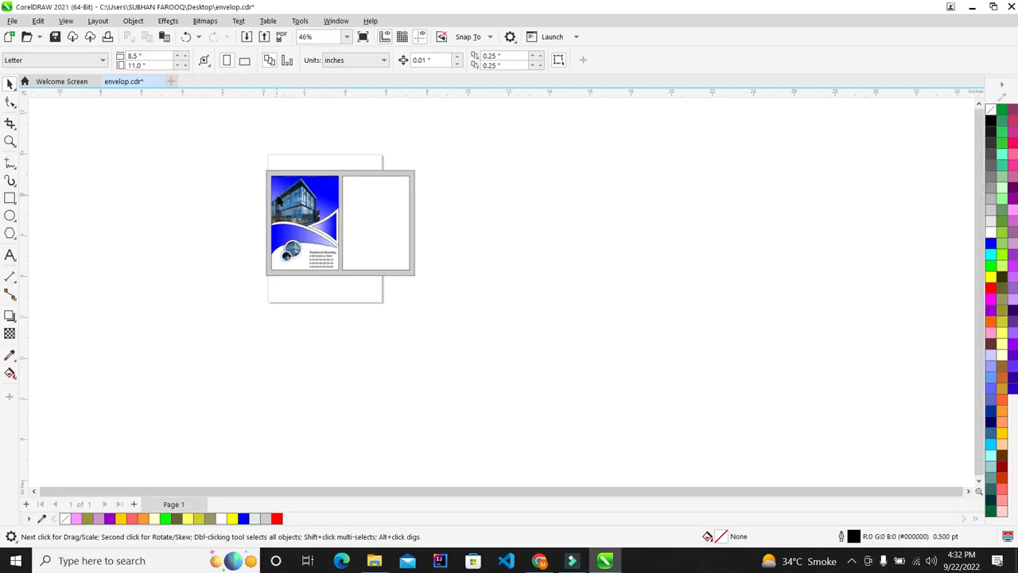
{"action": "scroll", "coordinate": [295, 194], "scroll_direction": "up", "scroll_amount": 2}
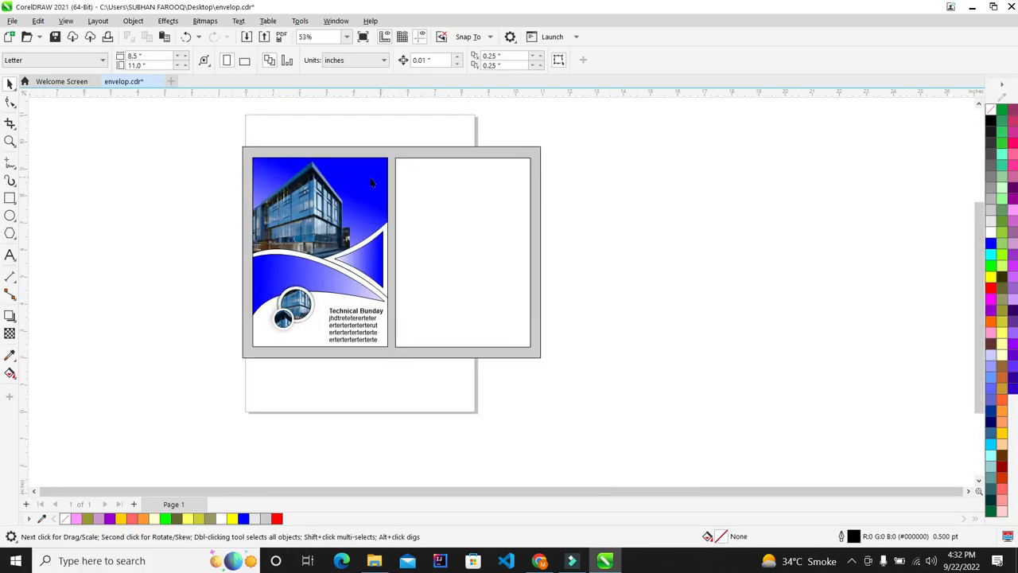
Undo the last enlargement of the circle images and deselect them
{"action": "scroll", "coordinate": [479, 186], "scroll_direction": "up", "scroll_amount": 2}
{"action": "scroll", "coordinate": [366, 219], "scroll_direction": "down", "scroll_amount": 6}
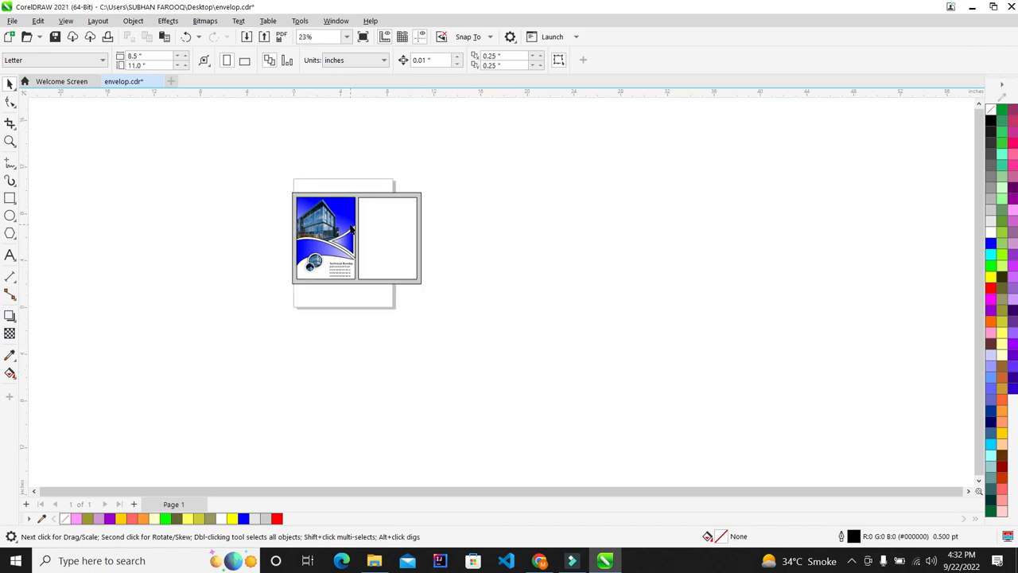
{"action": "key", "text": "ctrl+z"}
{"action": "scroll", "coordinate": [391, 257], "scroll_direction": "up", "scroll_amount": 2}
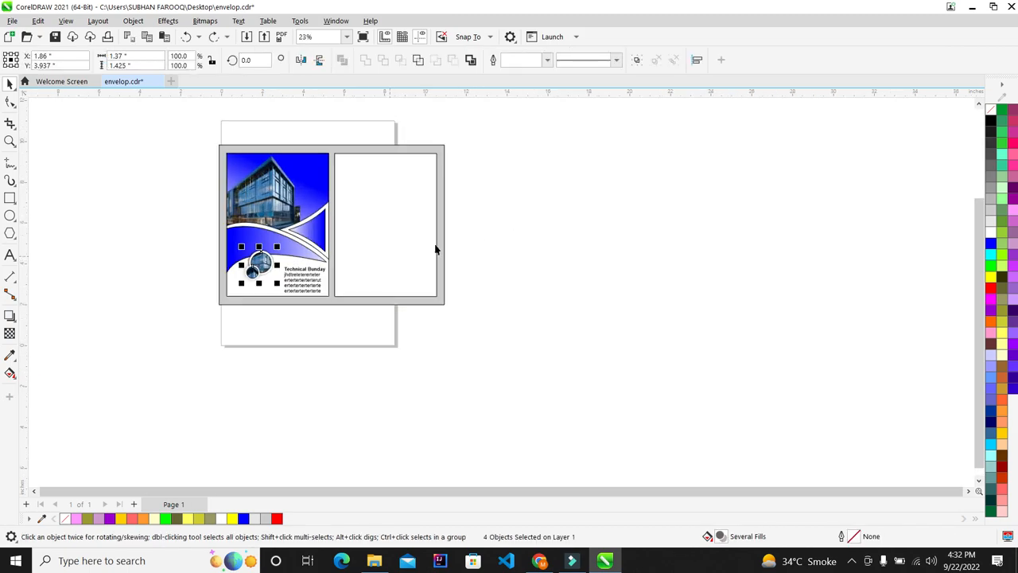
{"action": "left_click", "coordinate": [514, 228]}
{"action": "left_click", "coordinate": [851, 562]}
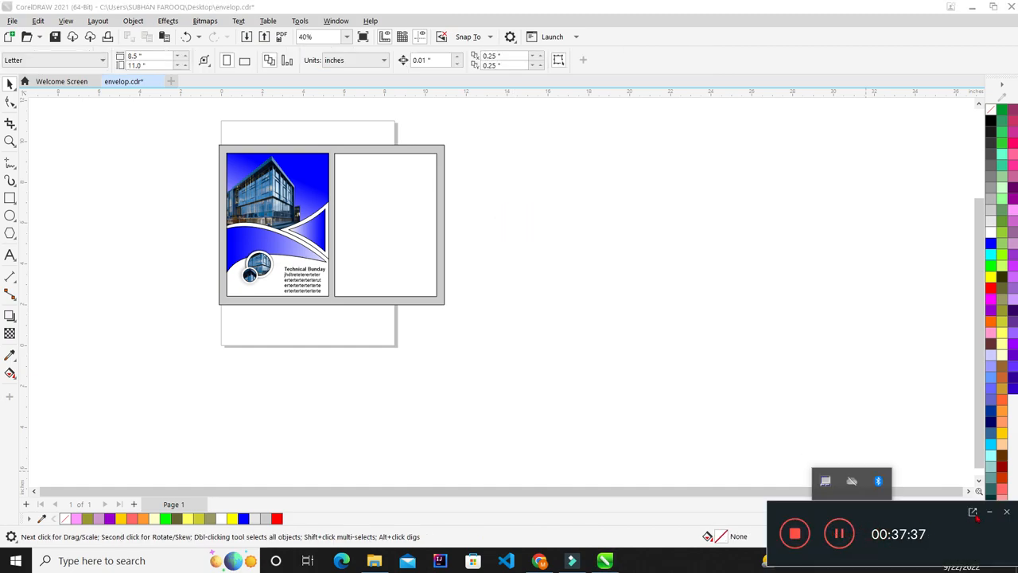
{"action": "left_click", "coordinate": [628, 278]}
{"action": "scroll", "coordinate": [353, 162], "scroll_direction": "up", "scroll_amount": 2}
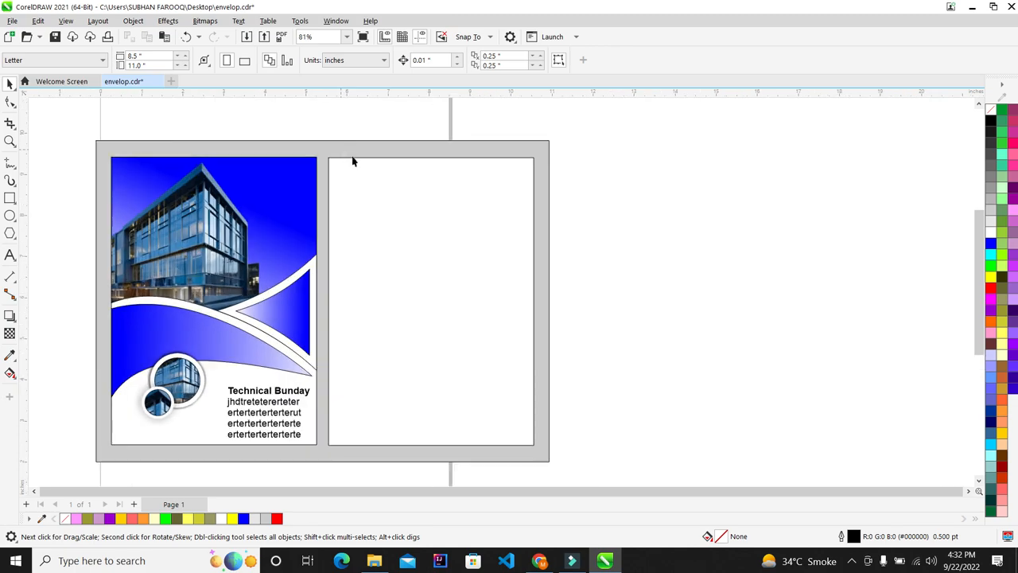
{"action": "left_click", "coordinate": [430, 243]}
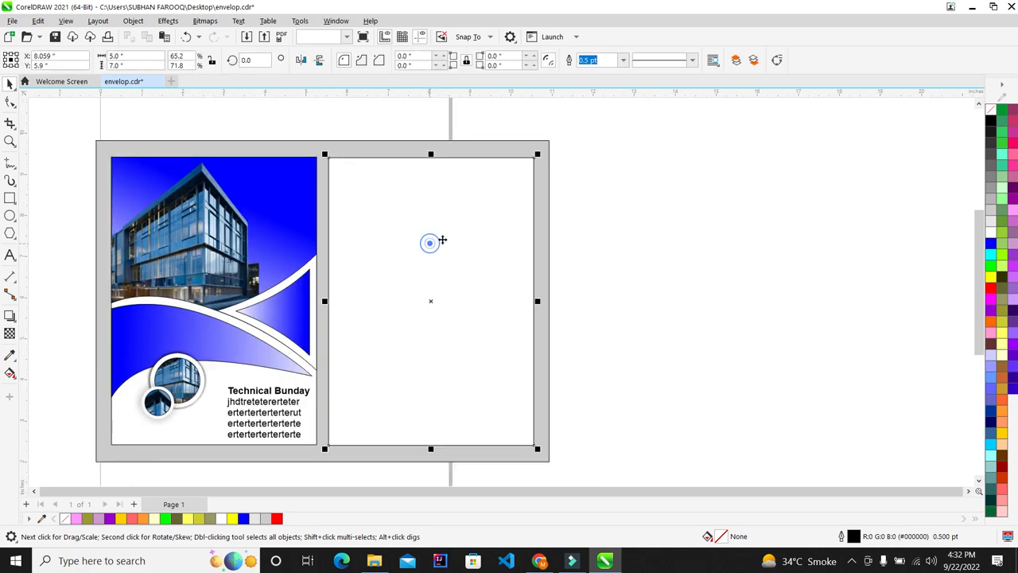
{"action": "scroll", "coordinate": [455, 223], "scroll_direction": "down", "scroll_amount": 2}
{"action": "scroll", "coordinate": [421, 245], "scroll_direction": "up", "scroll_amount": 2}
{"action": "scroll", "coordinate": [421, 245], "scroll_direction": "down", "scroll_amount": 2}
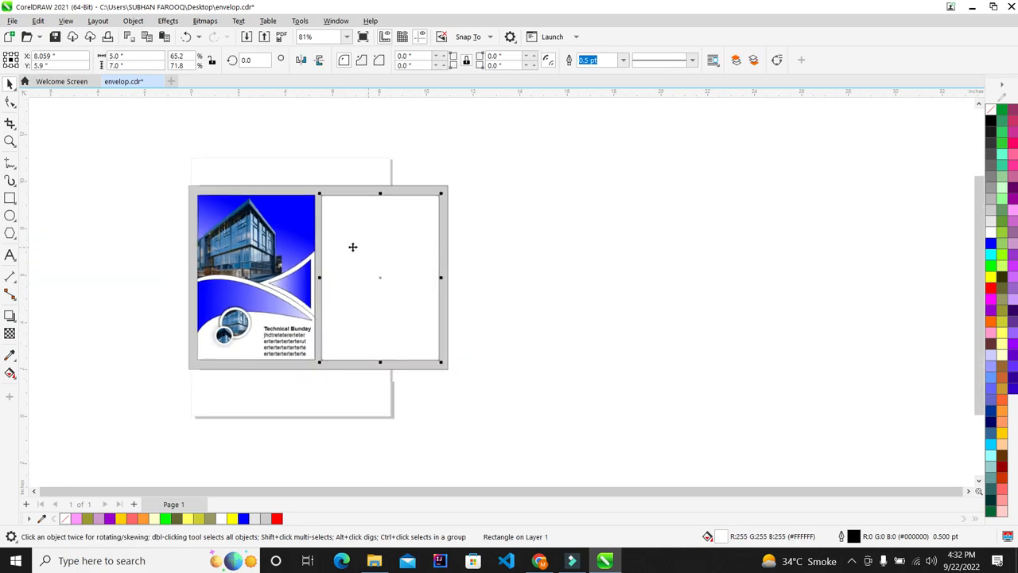
{"action": "scroll", "coordinate": [352, 245], "scroll_direction": "up", "scroll_amount": 2}
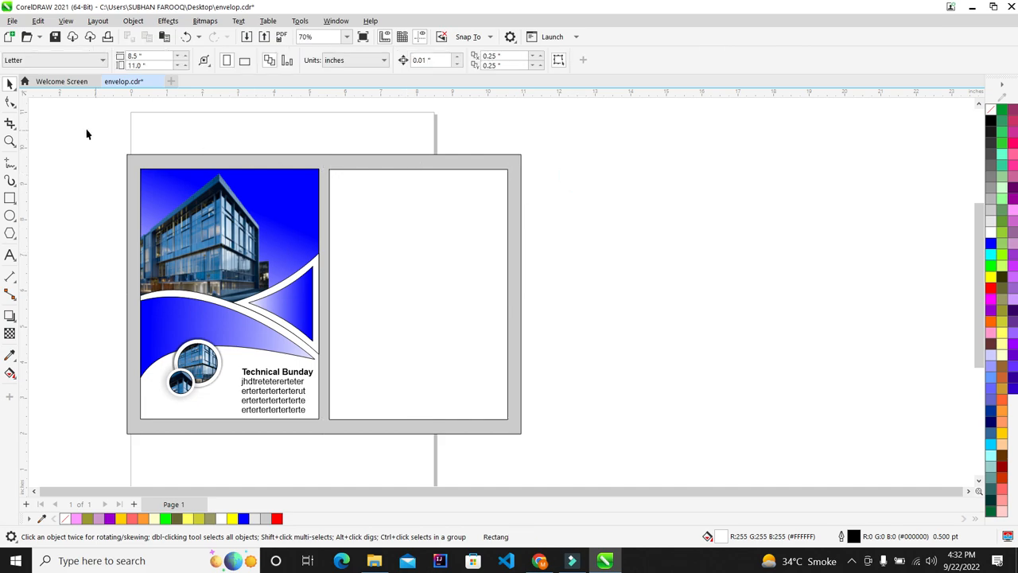
{"action": "left_click_drag", "start_coordinate": [73, 127], "coordinate": [436, 375]}
{"action": "left_click", "coordinate": [436, 375]}
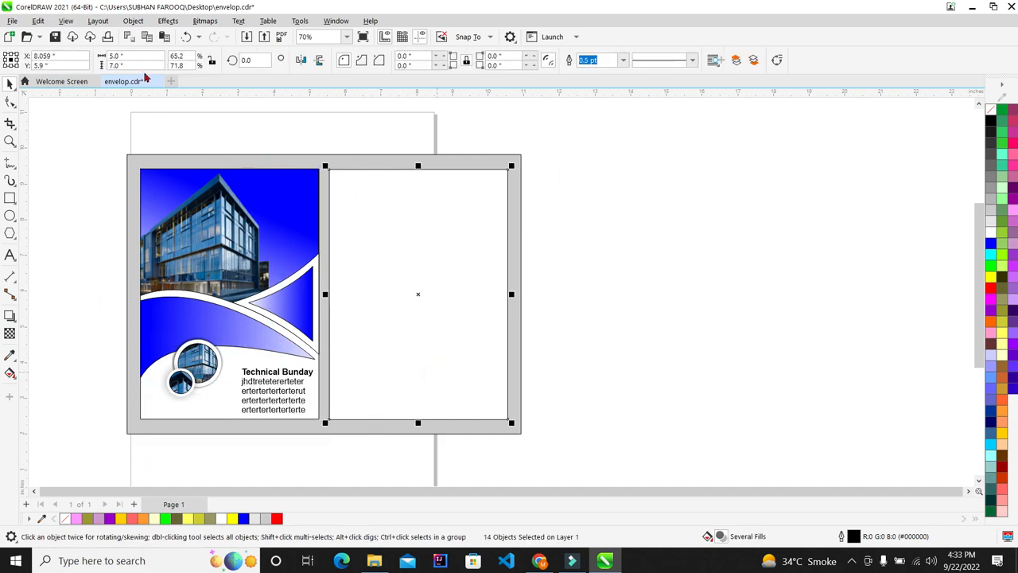
{"action": "left_click", "coordinate": [132, 56]}
{"action": "left_click", "coordinate": [670, 237]}
{"action": "scroll", "coordinate": [561, 252], "scroll_direction": "down", "scroll_amount": 1}
{"action": "scroll", "coordinate": [561, 252], "scroll_direction": "up", "scroll_amount": 1}
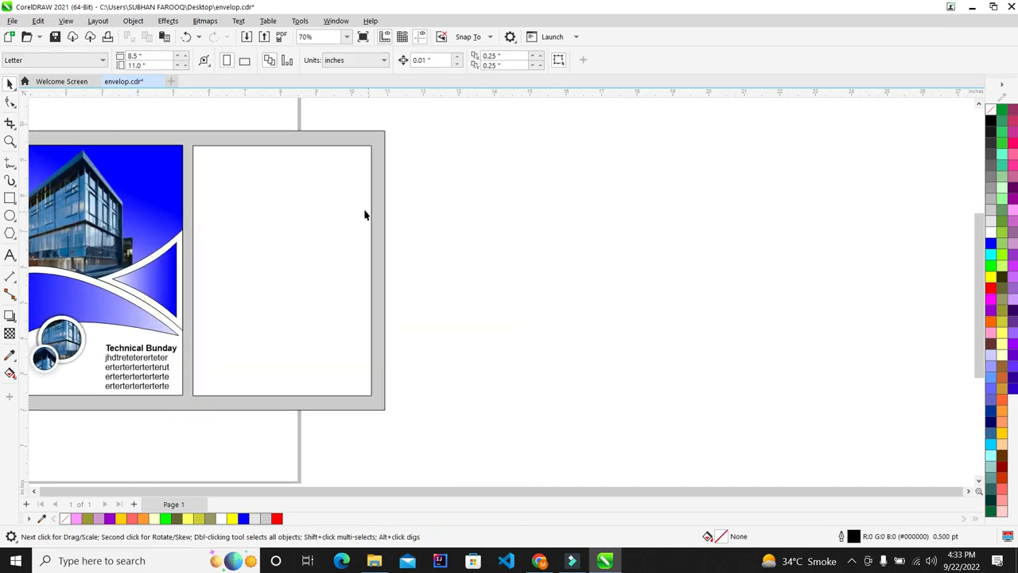
{"action": "scroll", "coordinate": [365, 214], "scroll_direction": "up", "scroll_amount": 1}
{"action": "left_click", "coordinate": [261, 253]}
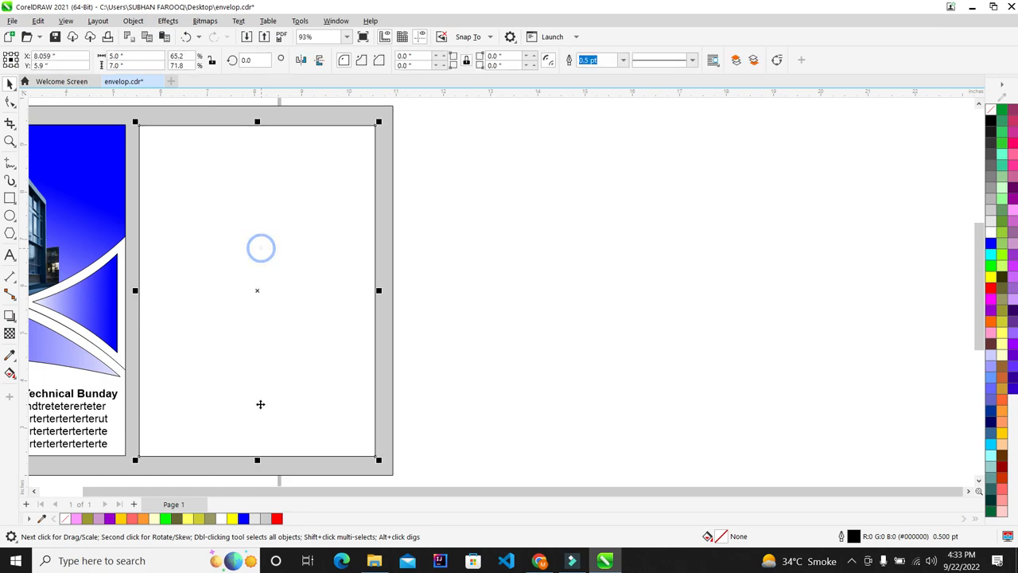
{"action": "left_click_drag", "start_coordinate": [258, 466], "coordinate": [272, 232]}
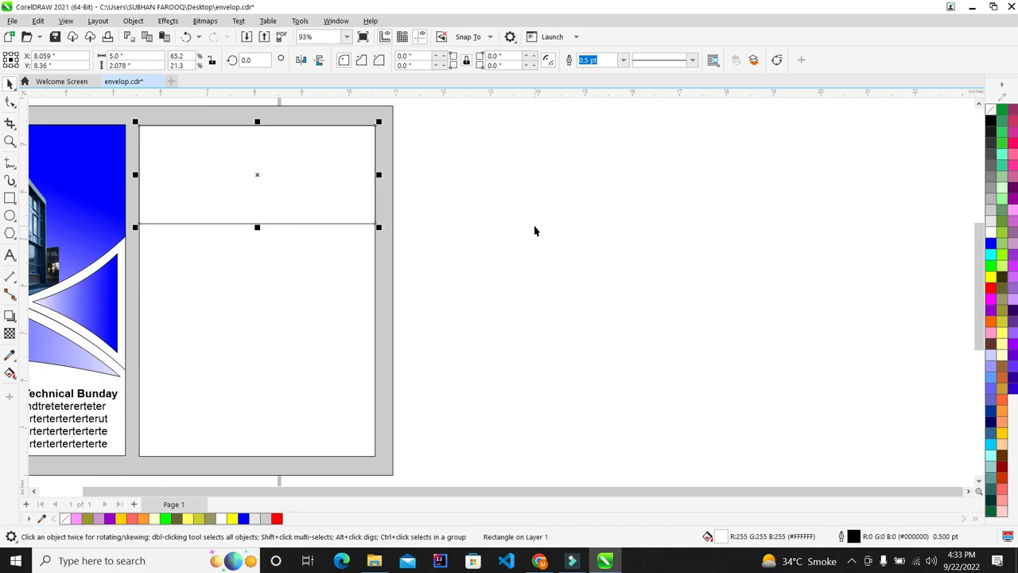
{"action": "key", "text": "Delete"}
Copy the triangle group to the right panel, mirror it horizontally, and move it top-left
{"action": "scroll", "coordinate": [478, 230], "scroll_direction": "down", "scroll_amount": 2}
{"action": "scroll", "coordinate": [318, 237], "scroll_direction": "up", "scroll_amount": 1}
{"action": "left_click", "coordinate": [554, 202]}
{"action": "left_click_drag", "start_coordinate": [245, 328], "coordinate": [188, 343]}
{"action": "left_click_drag", "start_coordinate": [257, 277], "coordinate": [364, 231]}
{"action": "scroll", "coordinate": [407, 204], "scroll_direction": "up", "scroll_amount": 2}
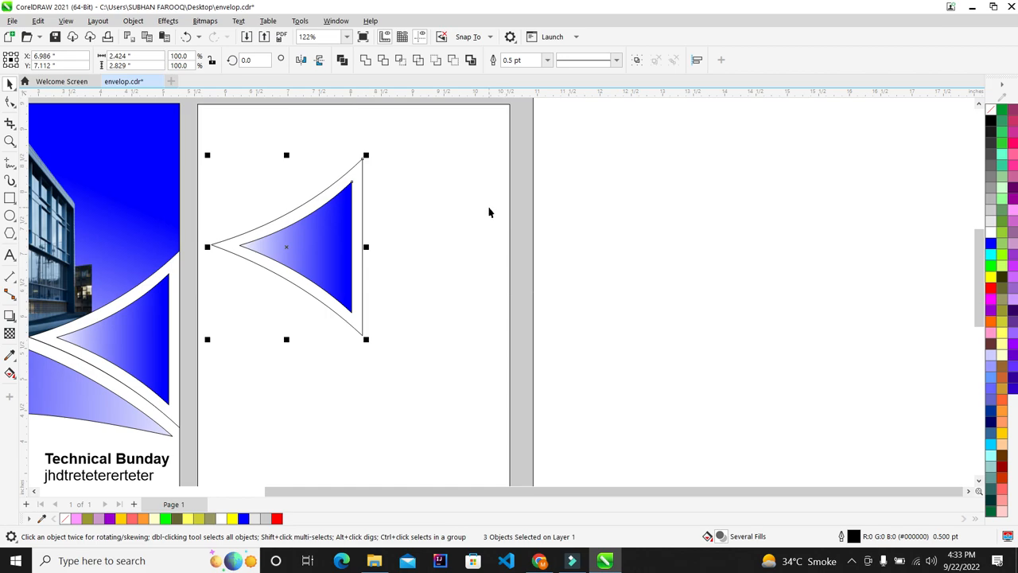
{"action": "left_click", "coordinate": [301, 59]}
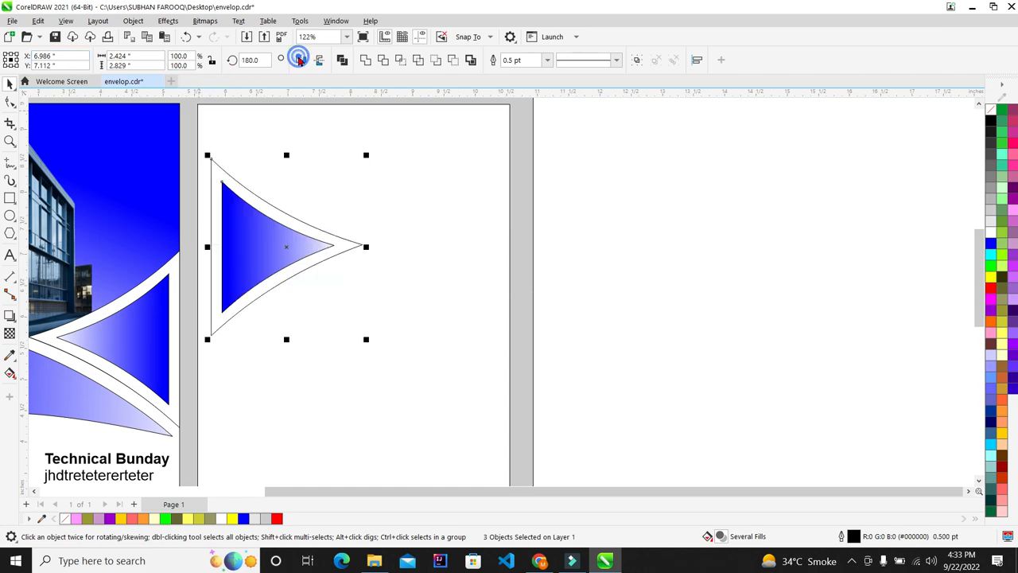
{"action": "left_click_drag", "start_coordinate": [284, 237], "coordinate": [271, 200]}
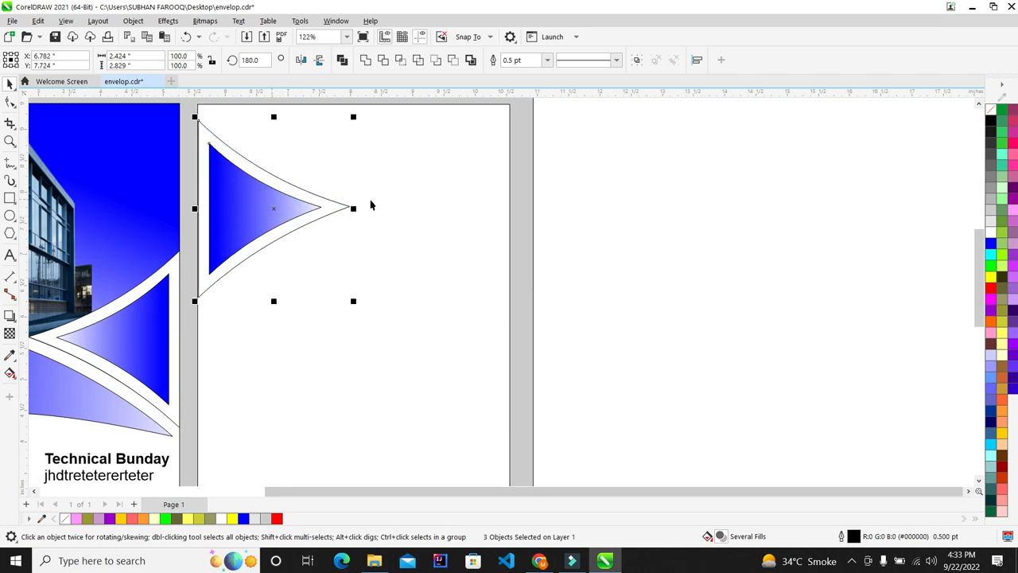
Check the copied triangle group and the right panel's white rectangle by selecting each
{"action": "left_click", "coordinate": [416, 237]}
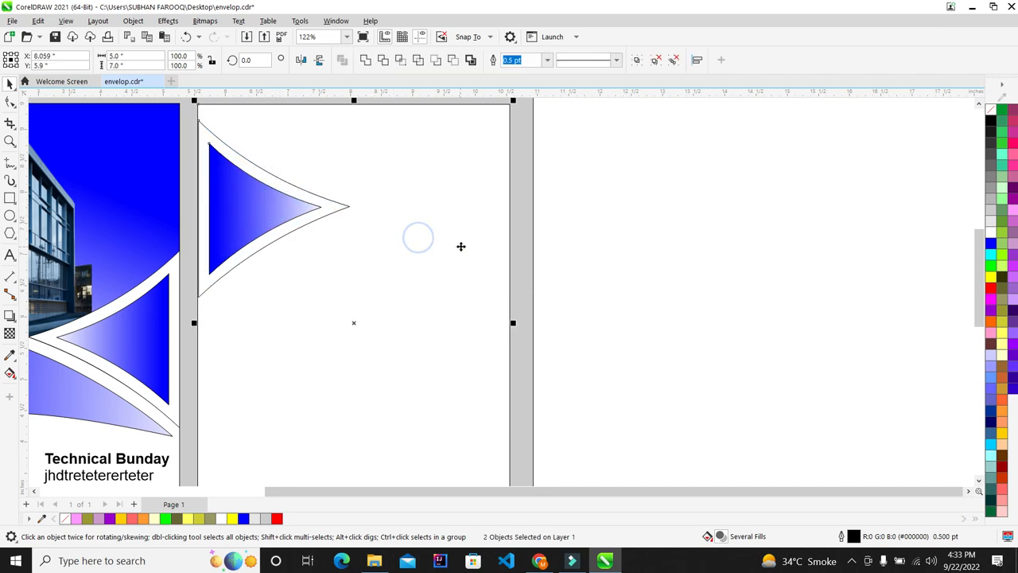
{"action": "left_click", "coordinate": [617, 216]}
{"action": "scroll", "coordinate": [467, 183], "scroll_direction": "down", "scroll_amount": 2}
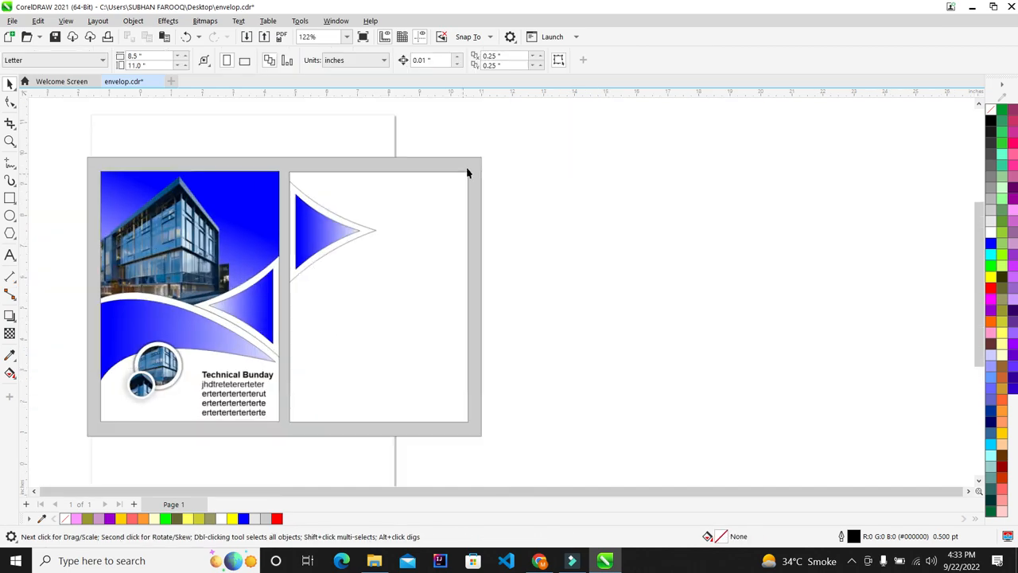
{"action": "scroll", "coordinate": [468, 172], "scroll_direction": "up", "scroll_amount": 1}
{"action": "left_click_drag", "start_coordinate": [560, 175], "coordinate": [177, 336]}
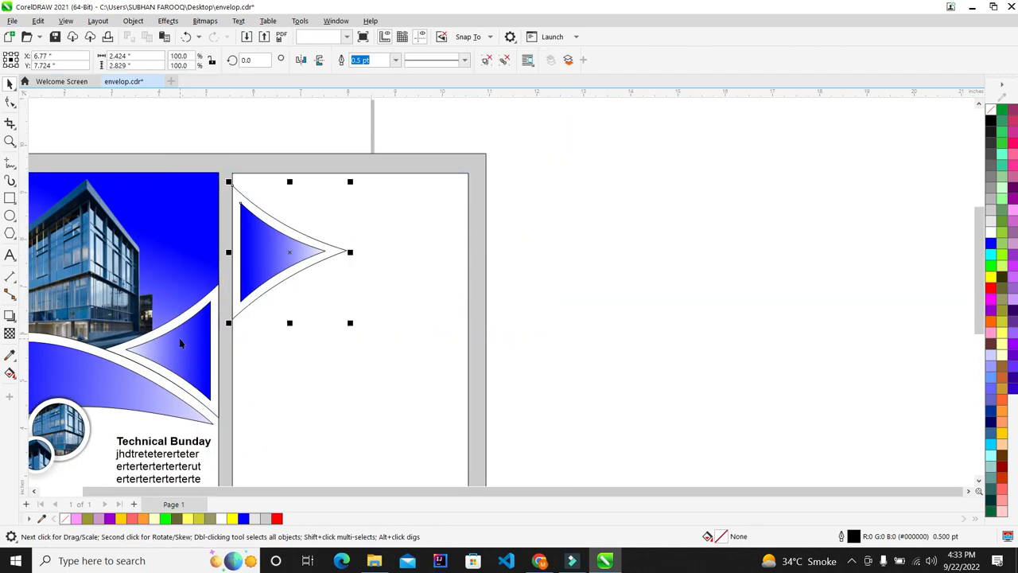
{"action": "left_click", "coordinate": [548, 237]}
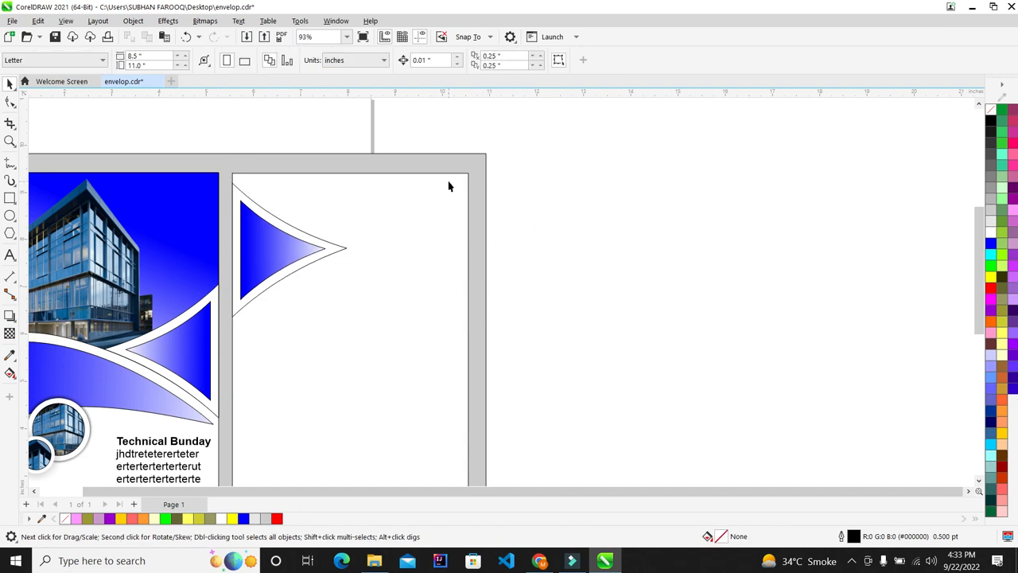
{"action": "scroll", "coordinate": [491, 231], "scroll_direction": "down", "scroll_amount": 1}
{"action": "scroll", "coordinate": [409, 245], "scroll_direction": "up", "scroll_amount": 2}
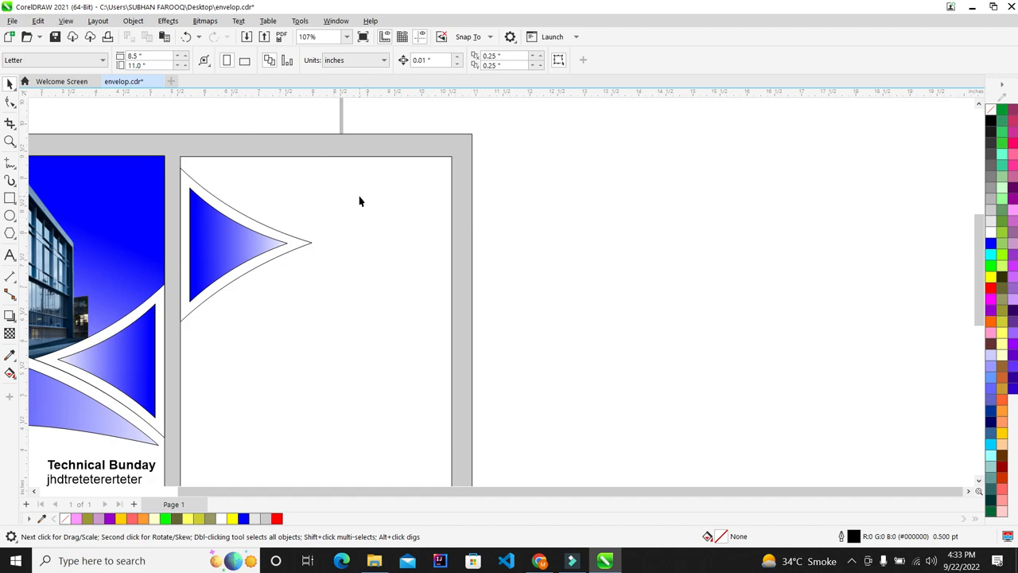
{"action": "left_click", "coordinate": [347, 248]}
{"action": "scroll", "coordinate": [334, 307], "scroll_direction": "down", "scroll_amount": 3}
{"action": "scroll", "coordinate": [343, 325], "scroll_direction": "up", "scroll_amount": 1}
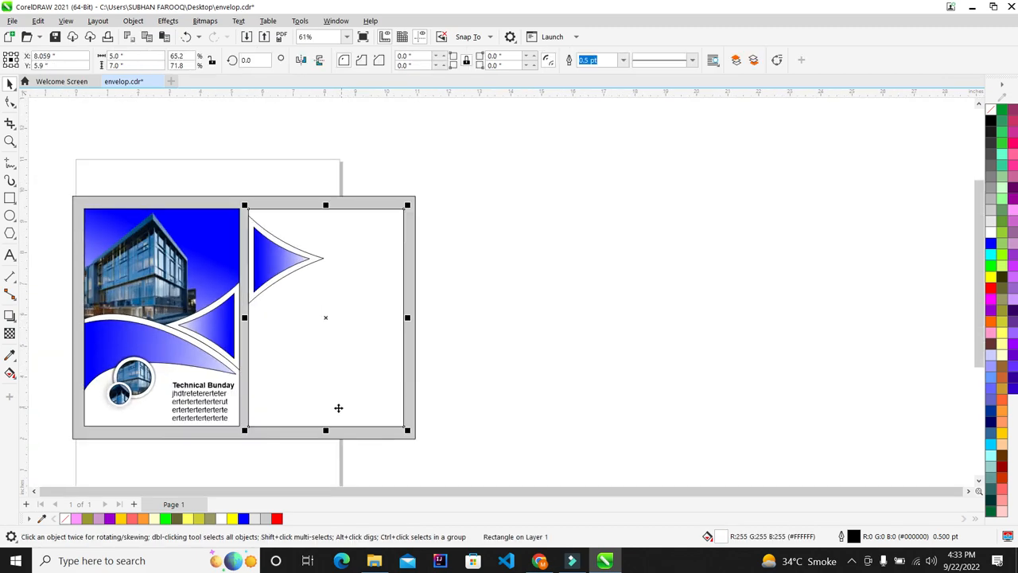
{"action": "left_click", "coordinate": [544, 245]}
{"action": "scroll", "coordinate": [356, 263], "scroll_direction": "up", "scroll_amount": 2}
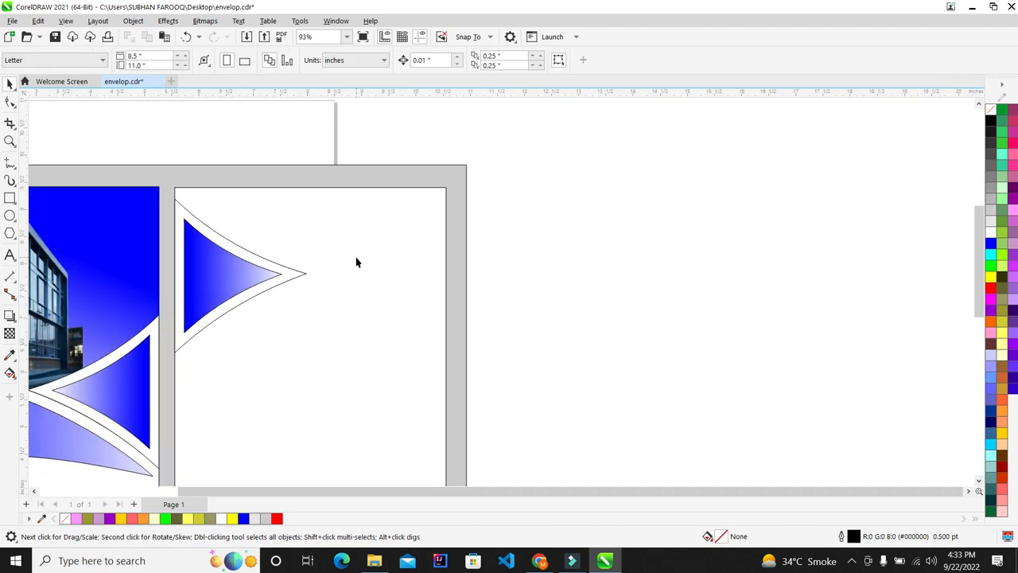
{"action": "left_click", "coordinate": [12, 200]}
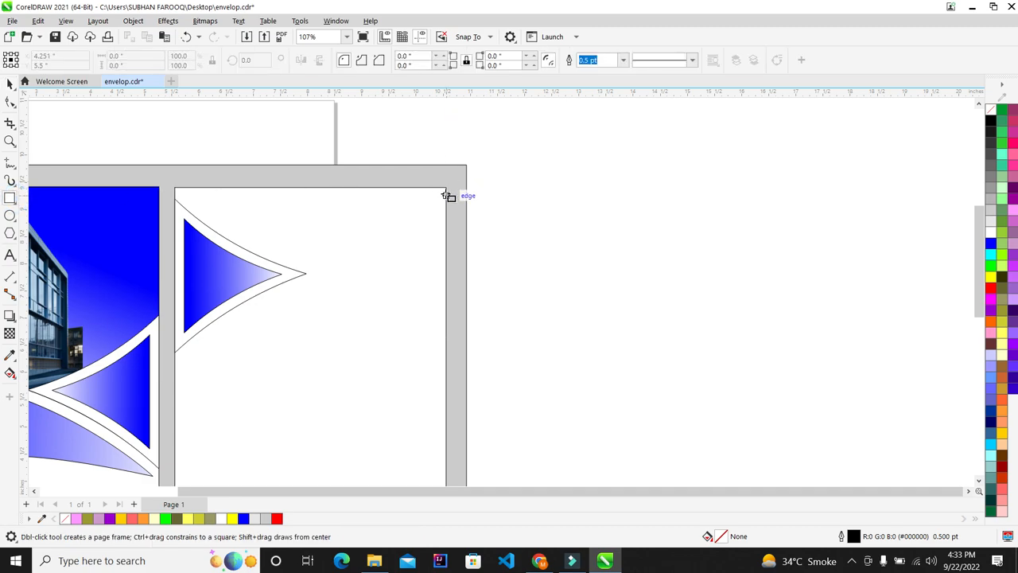
Draw a 5.0 × 1.586 in rectangle across the right panel's top, its bottom edge snapped to the triangle tip
{"action": "left_click_drag", "start_coordinate": [445, 187], "coordinate": [174, 276]}
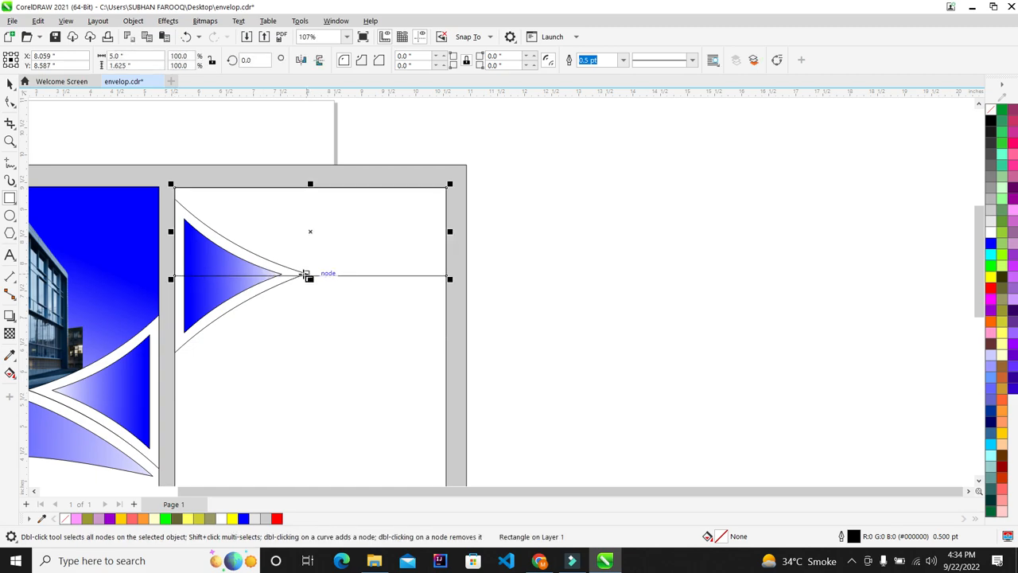
{"action": "scroll", "coordinate": [311, 280], "scroll_direction": "up", "scroll_amount": 4}
{"action": "scroll", "coordinate": [318, 280], "scroll_direction": "up", "scroll_amount": 3}
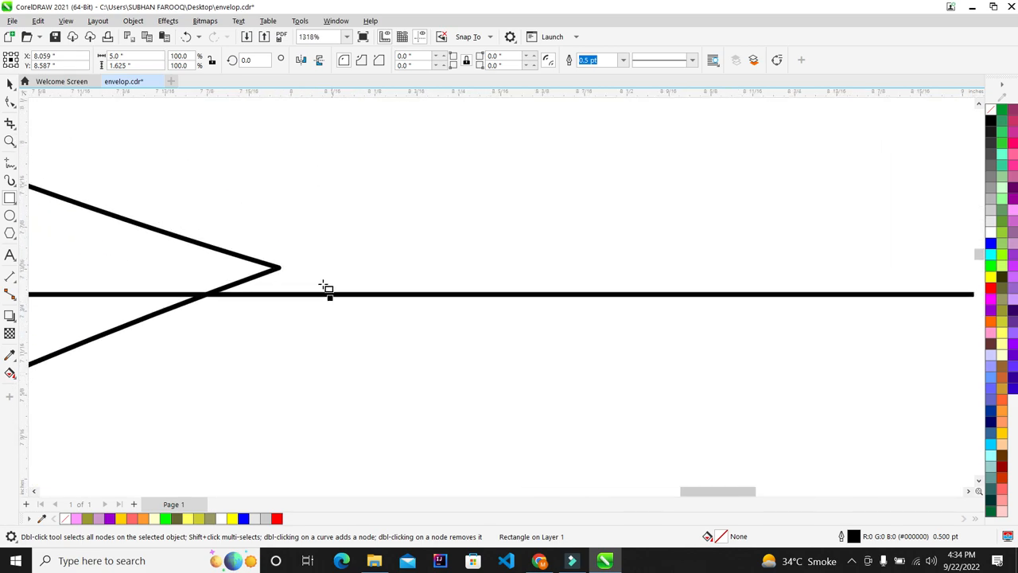
{"action": "left_click_drag", "start_coordinate": [332, 295], "coordinate": [334, 277]}
{"action": "scroll", "coordinate": [336, 278], "scroll_direction": "down", "scroll_amount": 8}
{"action": "scroll", "coordinate": [353, 251], "scroll_direction": "up", "scroll_amount": 2}
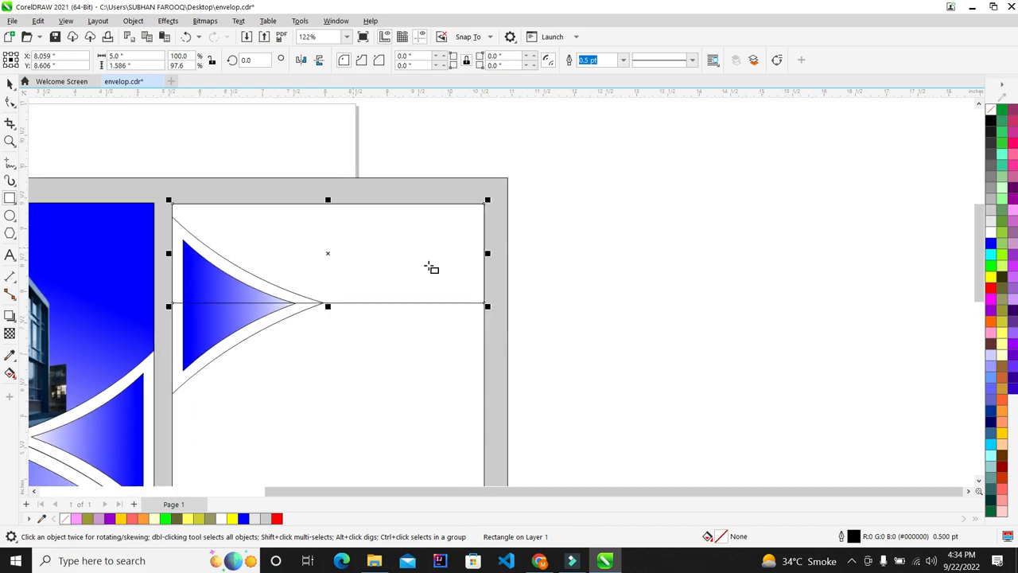
{"action": "scroll", "coordinate": [432, 268], "scroll_direction": "up", "scroll_amount": 1}
Switch from the Pick tool to the Shape tool to edit the rectangle's nodes
{"action": "left_click", "coordinate": [13, 87]}
{"action": "scroll", "coordinate": [354, 271], "scroll_direction": "down", "scroll_amount": 1}
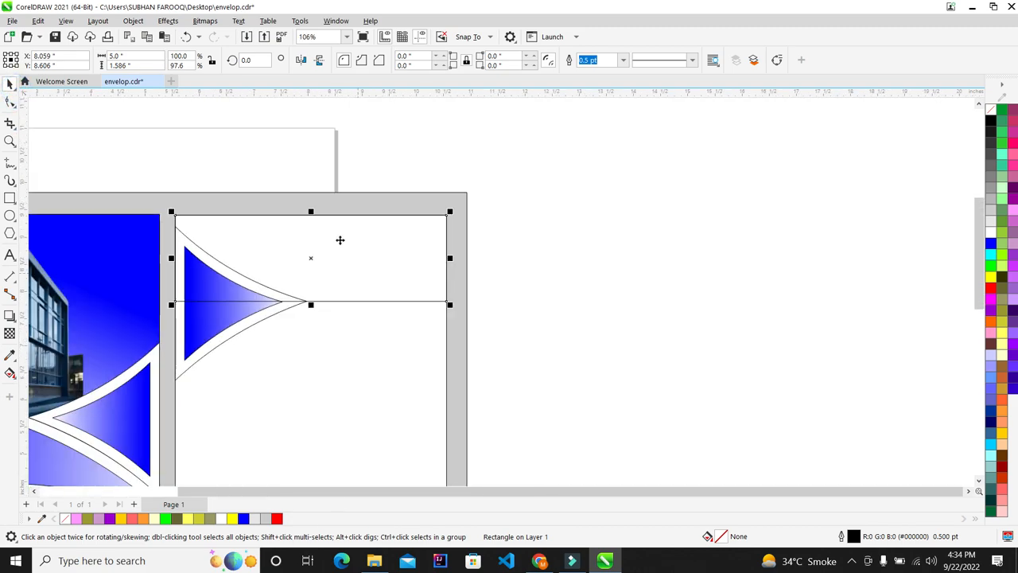
{"action": "scroll", "coordinate": [339, 240], "scroll_direction": "up", "scroll_amount": 1}
{"action": "scroll", "coordinate": [333, 247], "scroll_direction": "down", "scroll_amount": 1}
{"action": "scroll", "coordinate": [298, 247], "scroll_direction": "up", "scroll_amount": 1}
{"action": "left_click", "coordinate": [10, 103]}
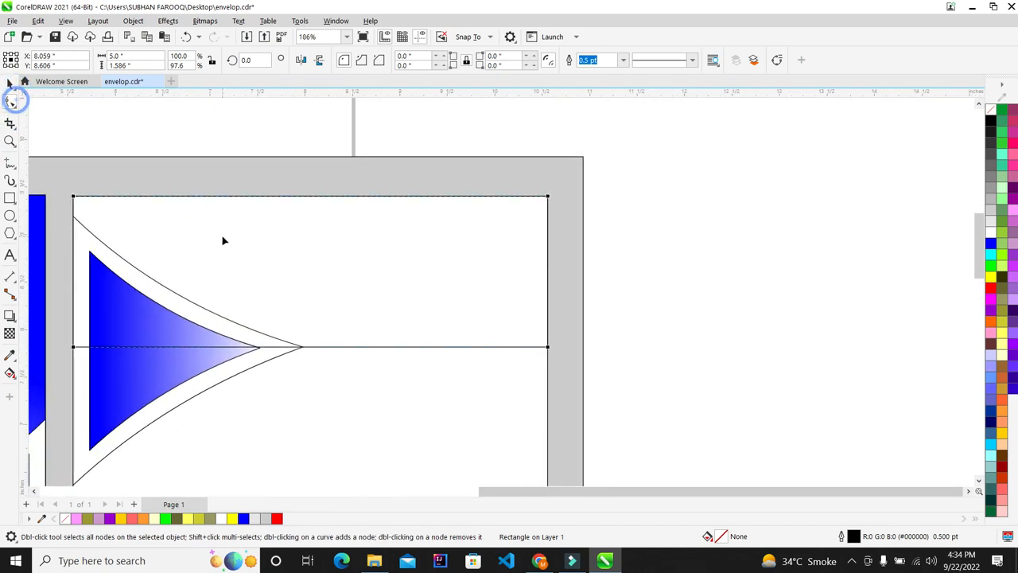
Convert the rectangle to curves and rework its bottom nodes into a diagonal edge toward the triangle tip
{"action": "key", "text": "ctrl+q"}
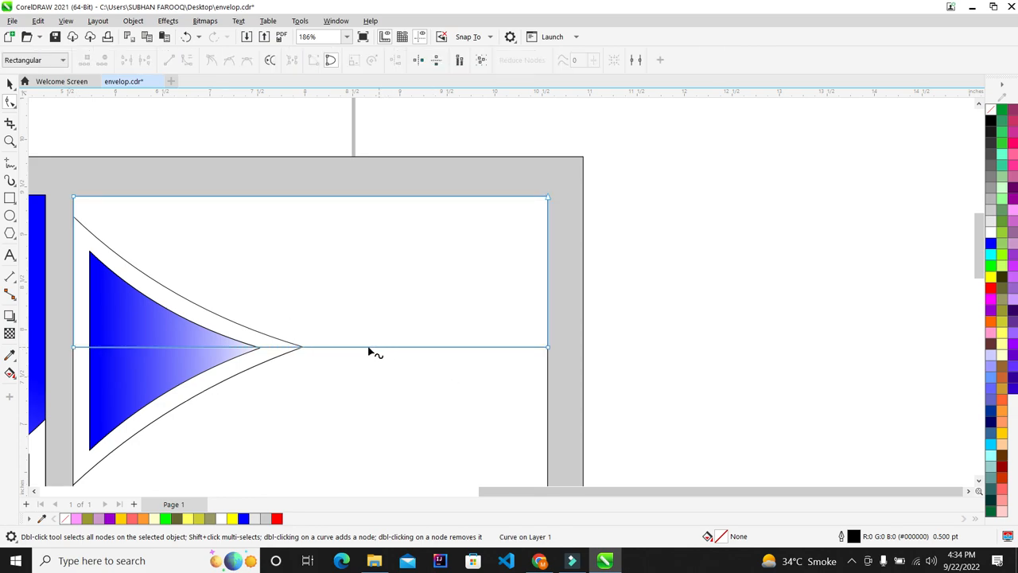
{"action": "double_click", "coordinate": [325, 348]}
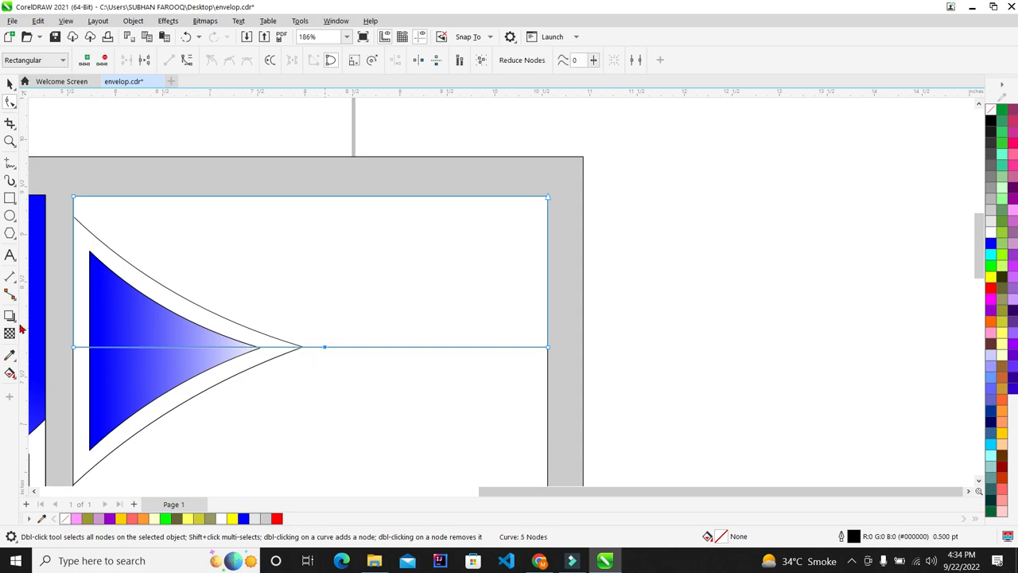
{"action": "double_click", "coordinate": [69, 340]}
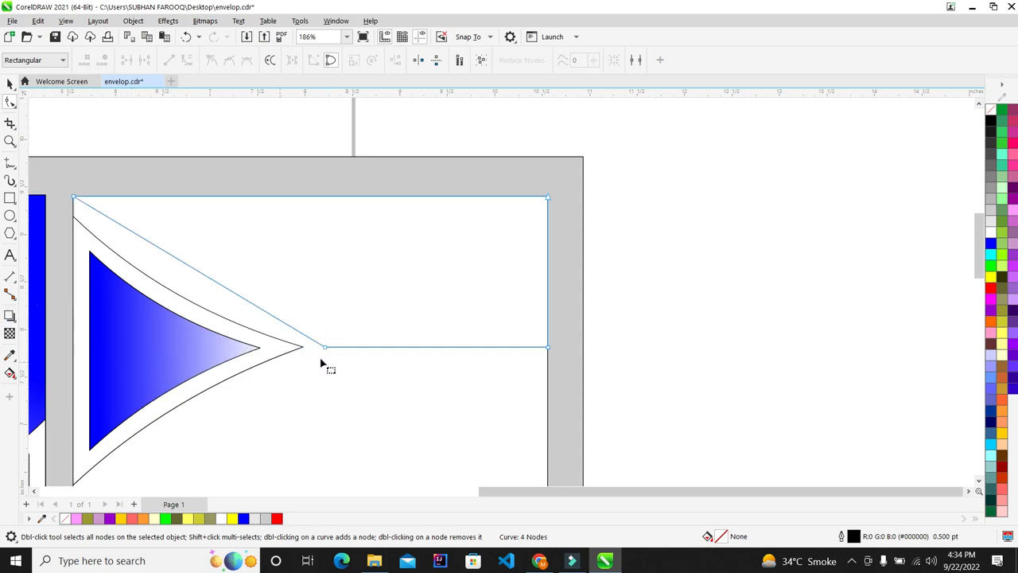
{"action": "scroll", "coordinate": [320, 362], "scroll_direction": "up", "scroll_amount": 1}
{"action": "left_click_drag", "start_coordinate": [666, 313], "coordinate": [309, 397]}
{"action": "key", "text": "Up"}
{"action": "key", "text": "Up"}
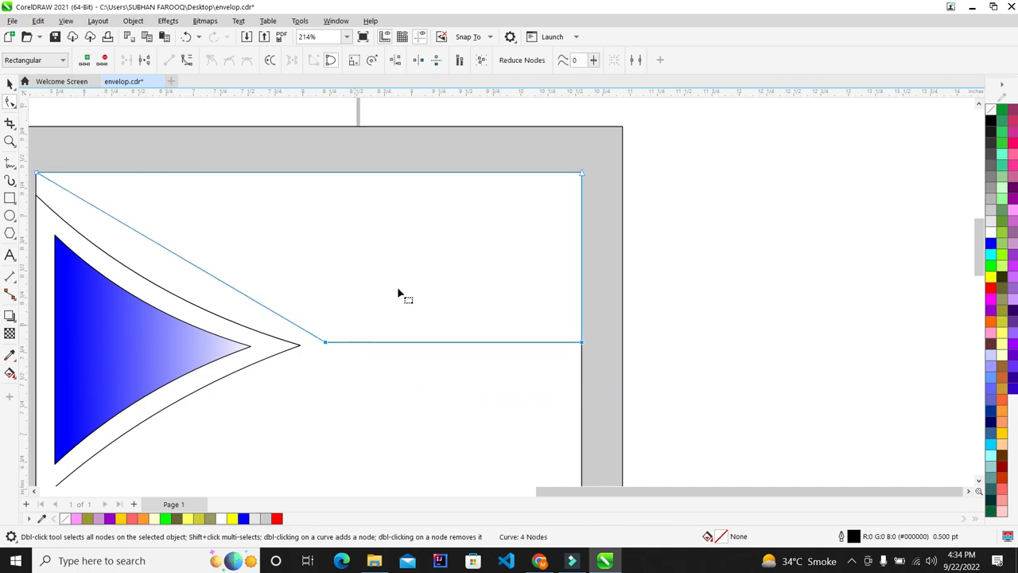
Turn the bottom segment into a curve and bend it into a gentle upward arch
{"action": "right_click", "coordinate": [461, 344]}
{"action": "left_click", "coordinate": [443, 339]}
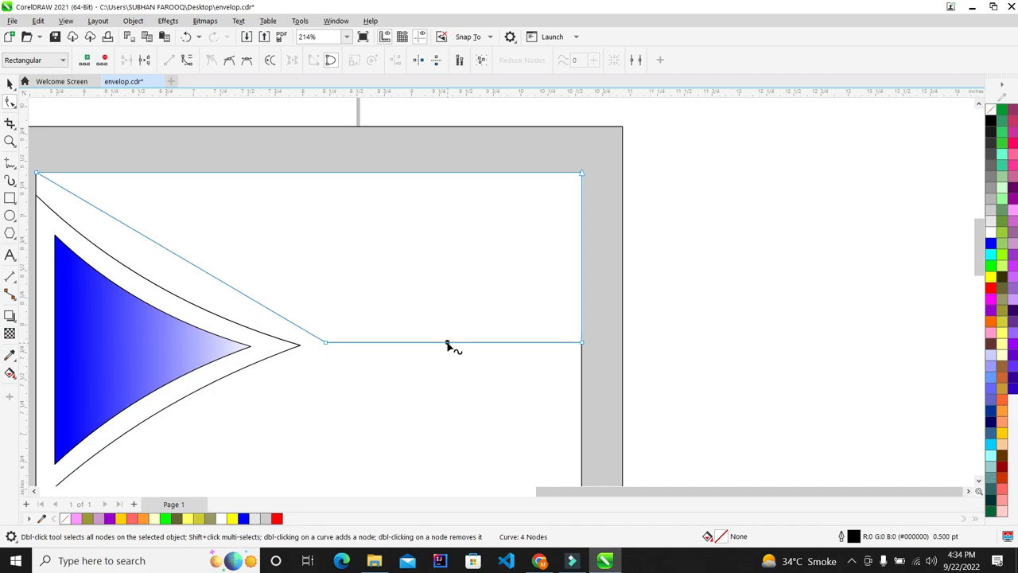
{"action": "right_click", "coordinate": [448, 347]}
{"action": "left_click", "coordinate": [467, 203]}
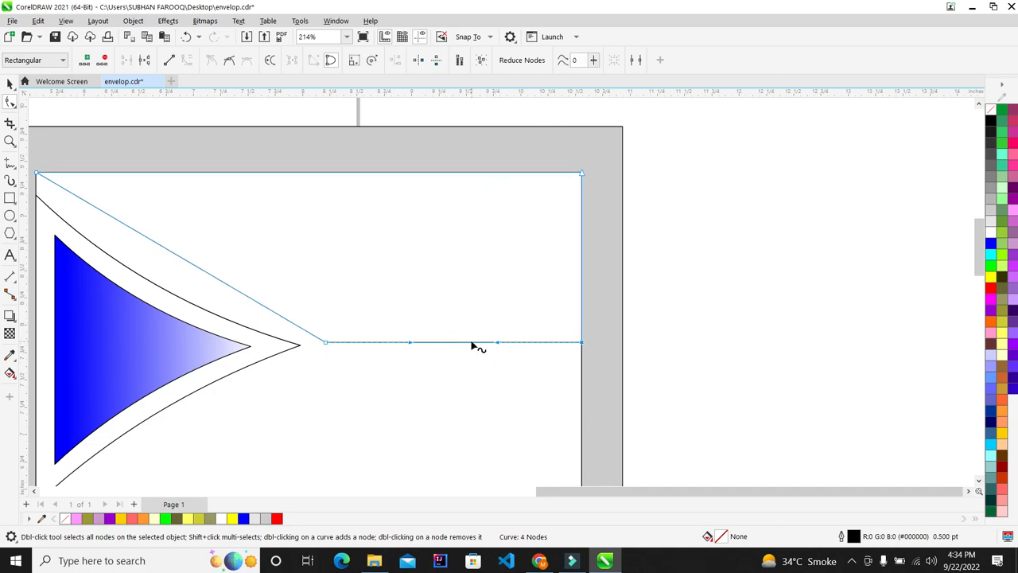
{"action": "left_click_drag", "start_coordinate": [498, 343], "coordinate": [512, 316]}
{"action": "key", "text": "ctrl+z"}
{"action": "mouse_move", "coordinate": [491, 343]}
{"action": "left_mouse_down"}
{"action": "mouse_move", "coordinate": [497, 329]}
{"action": "mouse_move", "coordinate": [486, 332]}
{"action": "left_mouse_up"}
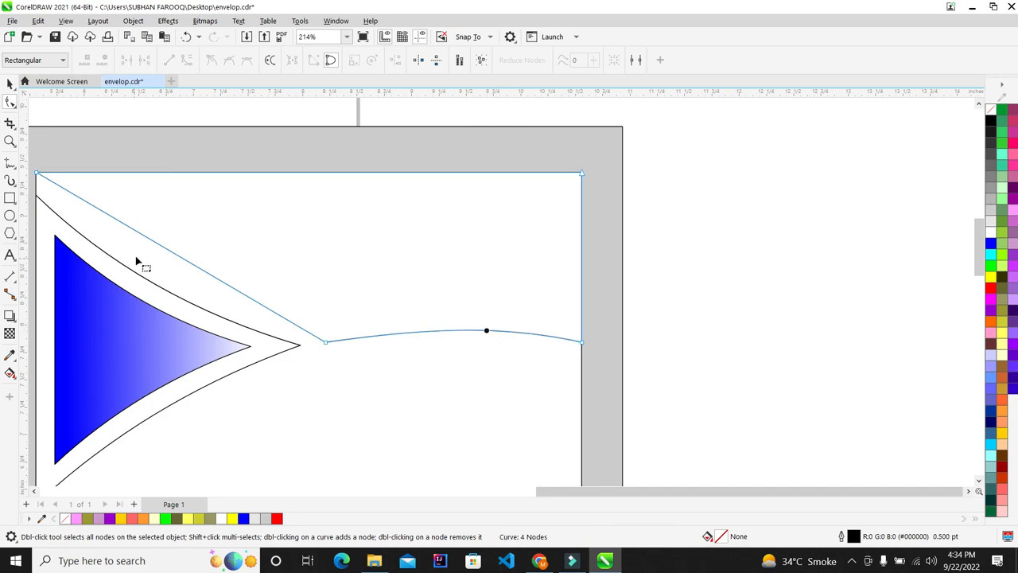
Turn the diagonal segment into a curve and bend it to follow the triangle
{"action": "right_click", "coordinate": [178, 257]}
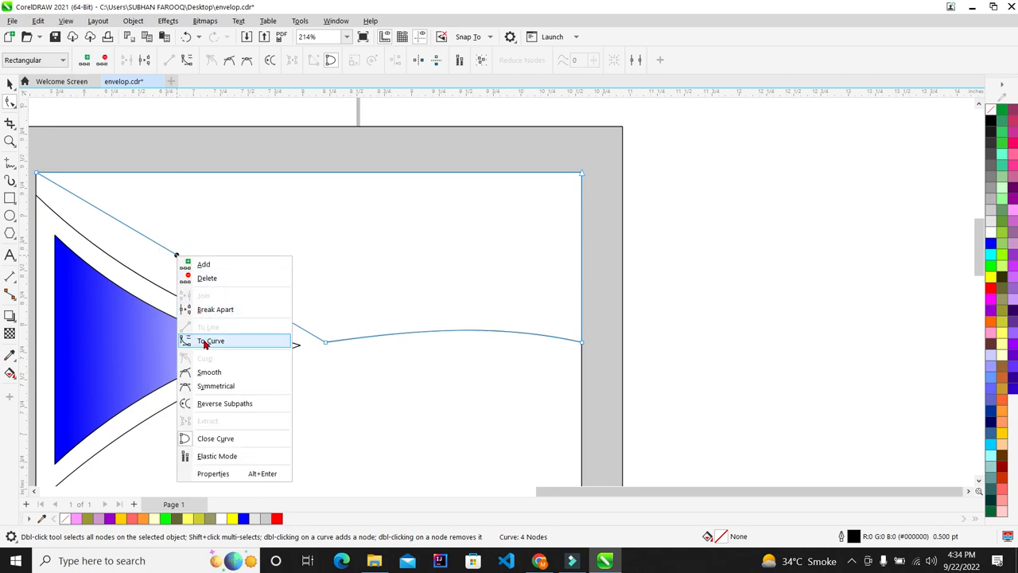
{"action": "left_click", "coordinate": [203, 340]}
{"action": "scroll", "coordinate": [160, 242], "scroll_direction": "down", "scroll_amount": 1}
{"action": "scroll", "coordinate": [125, 228], "scroll_direction": "up", "scroll_amount": 1}
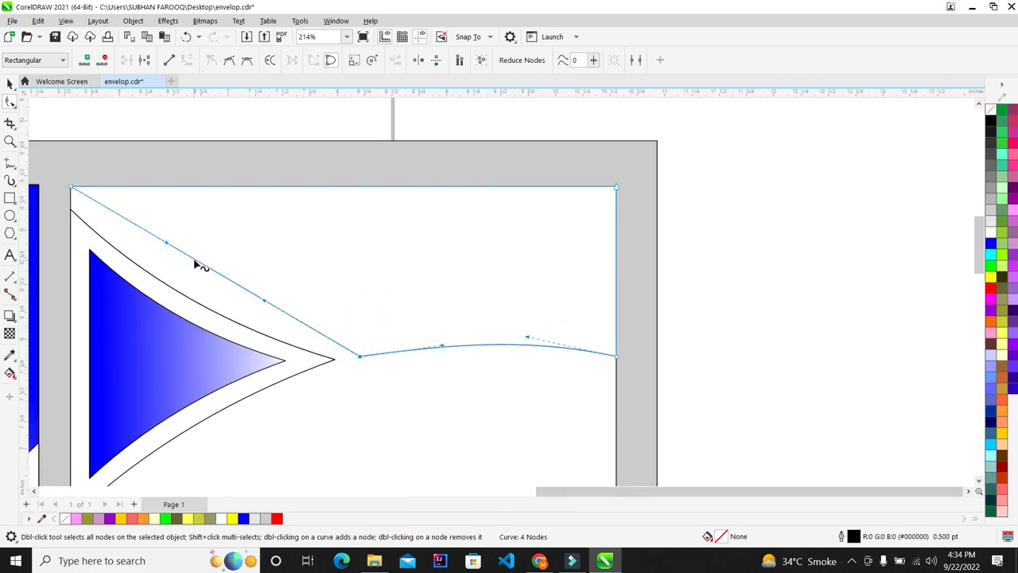
{"action": "left_click_drag", "start_coordinate": [198, 264], "coordinate": [186, 273]}
{"action": "scroll", "coordinate": [208, 279], "scroll_direction": "up", "scroll_amount": 1}
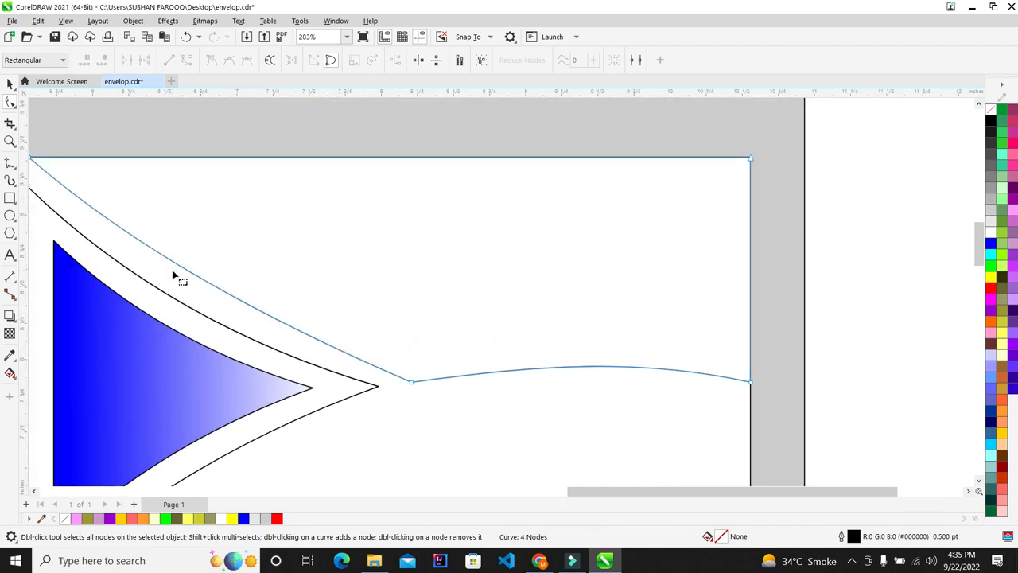
Reshape the band's curved lower edge by dragging its middle node and upper curve
{"action": "left_click_drag", "start_coordinate": [184, 267], "coordinate": [180, 272]}
{"action": "scroll", "coordinate": [180, 272], "scroll_direction": "down", "scroll_amount": 2}
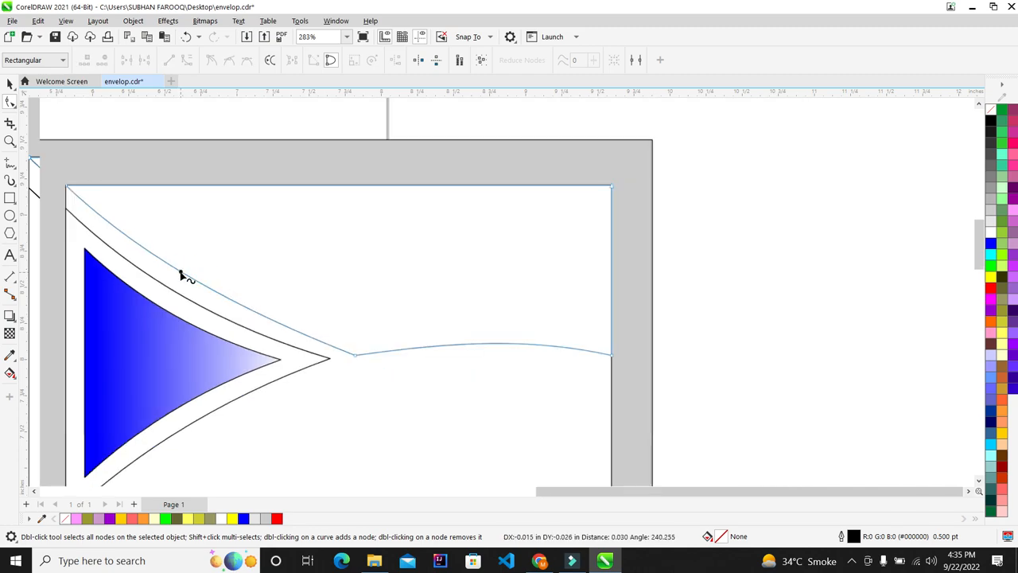
{"action": "scroll", "coordinate": [217, 236], "scroll_direction": "up", "scroll_amount": 1}
{"action": "scroll", "coordinate": [277, 348], "scroll_direction": "up", "scroll_amount": 1}
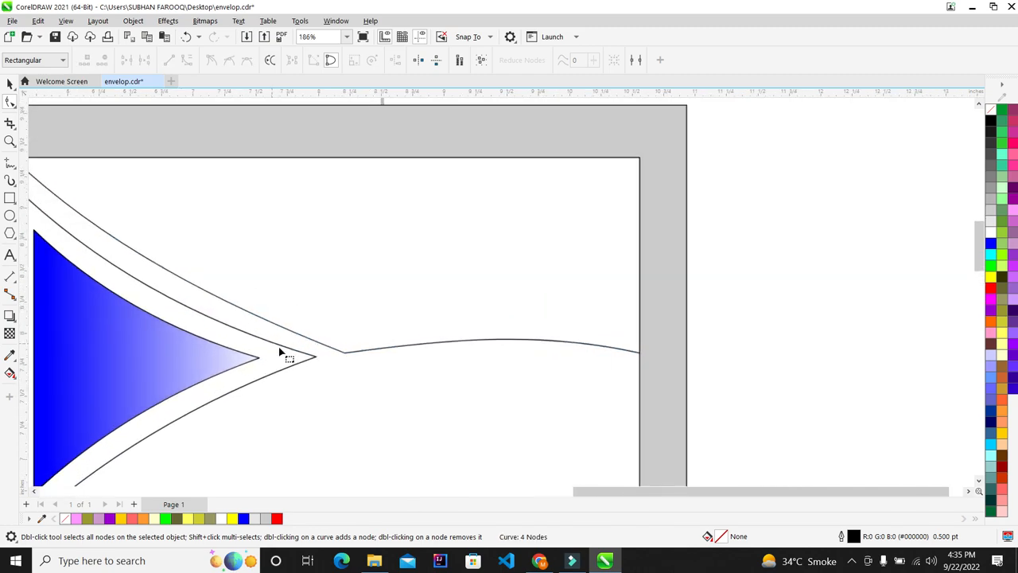
{"action": "left_click_drag", "start_coordinate": [345, 355], "coordinate": [348, 350]}
{"action": "scroll", "coordinate": [365, 372], "scroll_direction": "down", "scroll_amount": 2}
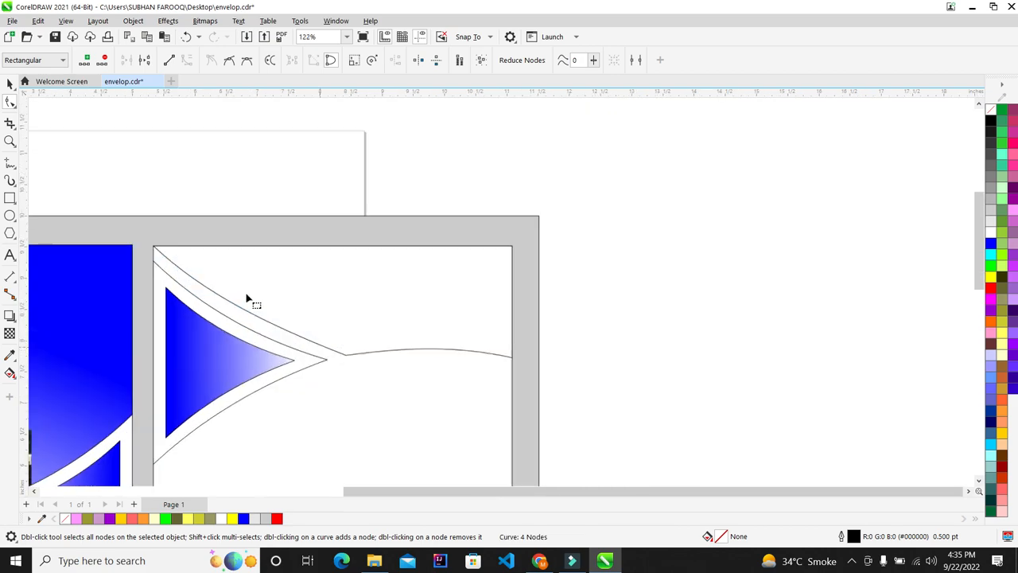
{"action": "scroll", "coordinate": [239, 292], "scroll_direction": "up", "scroll_amount": 1}
{"action": "left_click_drag", "start_coordinate": [195, 298], "coordinate": [193, 289]}
Select the whole curved shape and fill it solid blue from the palette
{"action": "left_click", "coordinate": [10, 84]}
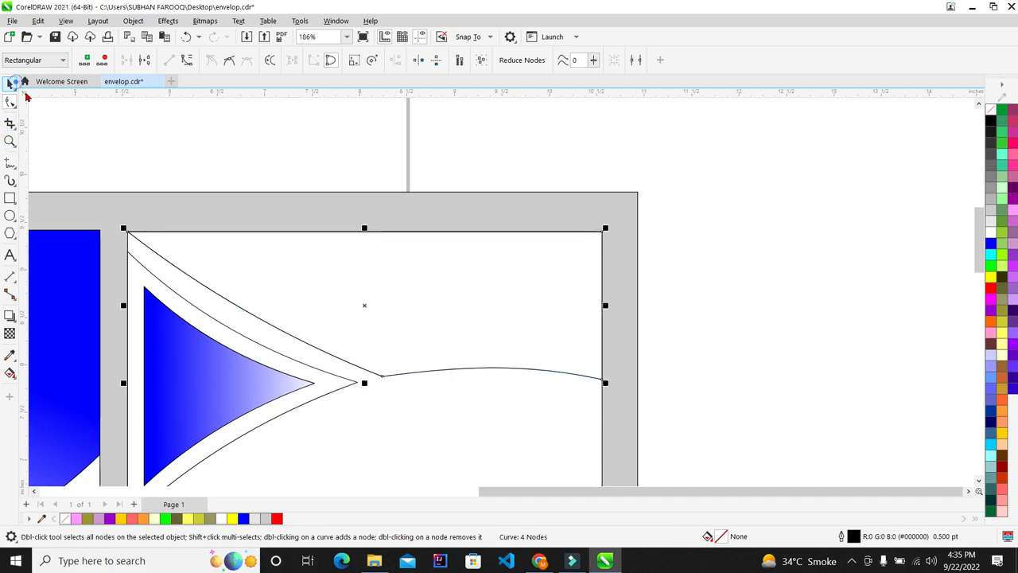
{"action": "scroll", "coordinate": [580, 302], "scroll_direction": "down", "scroll_amount": 2}
{"action": "scroll", "coordinate": [294, 266], "scroll_direction": "up", "scroll_amount": 3}
{"action": "scroll", "coordinate": [216, 234], "scroll_direction": "down", "scroll_amount": 2}
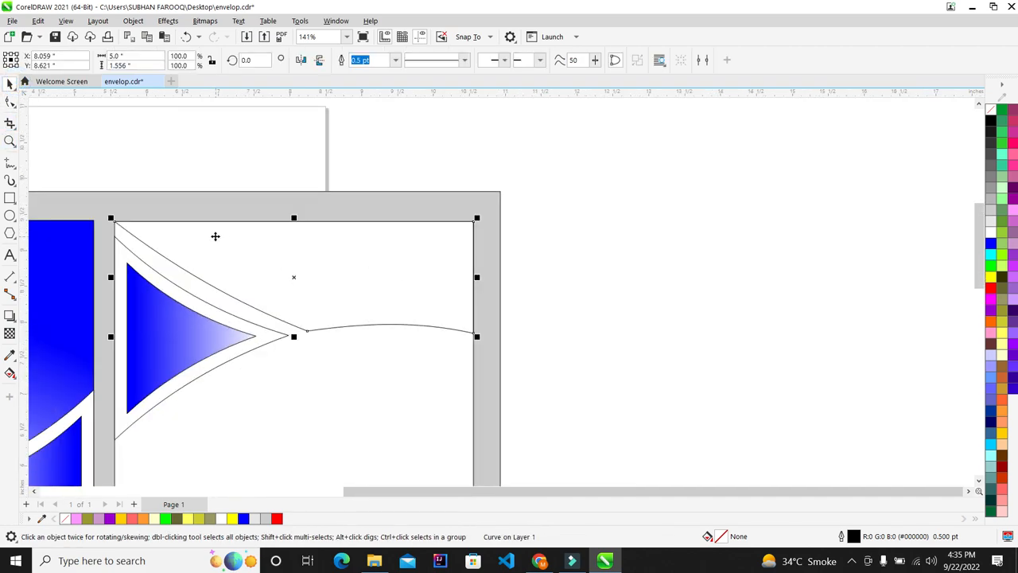
{"action": "scroll", "coordinate": [215, 236], "scroll_direction": "up", "scroll_amount": 1}
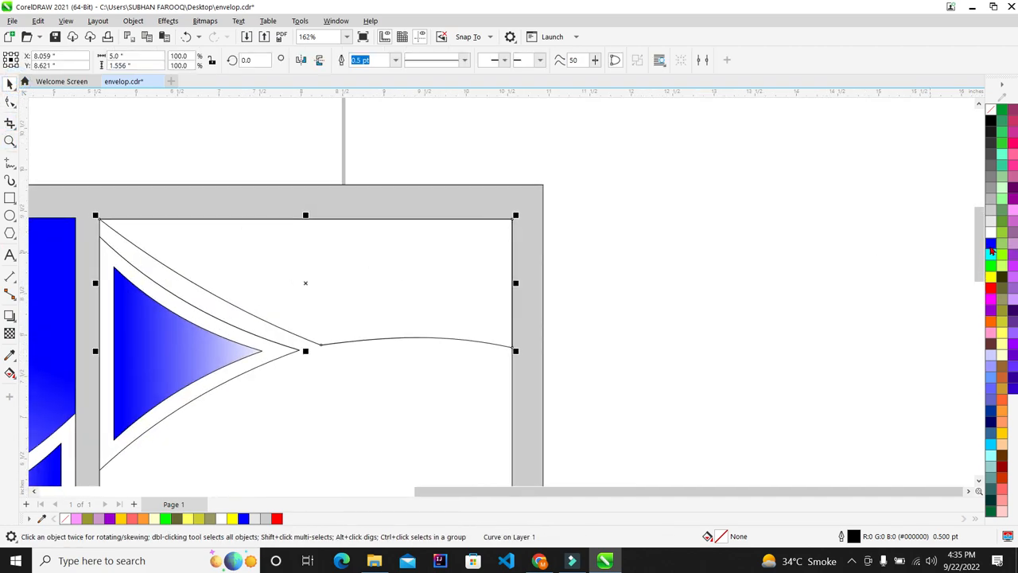
{"action": "left_click", "coordinate": [991, 246]}
{"action": "left_click", "coordinate": [859, 243]}
{"action": "scroll", "coordinate": [299, 274], "scroll_direction": "down", "scroll_amount": 1}
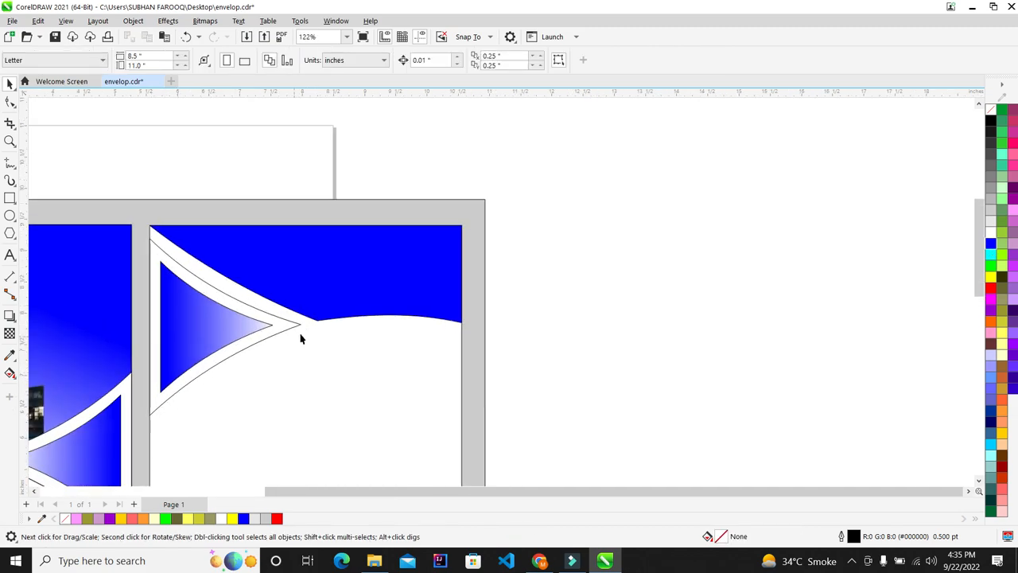
{"action": "scroll", "coordinate": [307, 335], "scroll_direction": "up", "scroll_amount": 2}
Try straightening and smoothing the blue band's diagonal edge, then undo both changes
{"action": "scroll", "coordinate": [257, 271], "scroll_direction": "down", "scroll_amount": 2}
{"action": "left_click", "coordinate": [210, 260]}
{"action": "scroll", "coordinate": [209, 260], "scroll_direction": "up", "scroll_amount": 2}
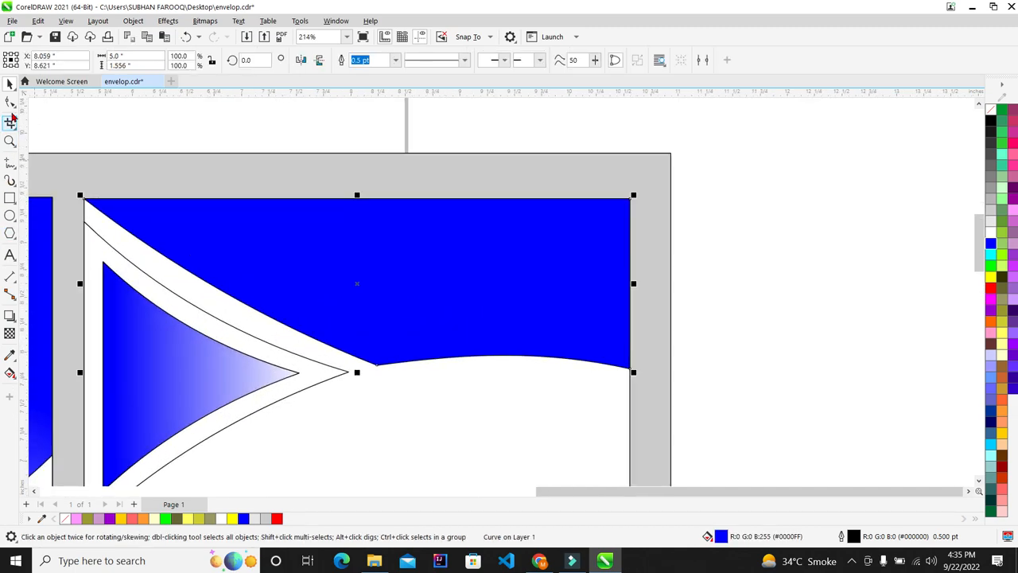
{"action": "left_click", "coordinate": [9, 102]}
{"action": "scroll", "coordinate": [242, 286], "scroll_direction": "up", "scroll_amount": 1}
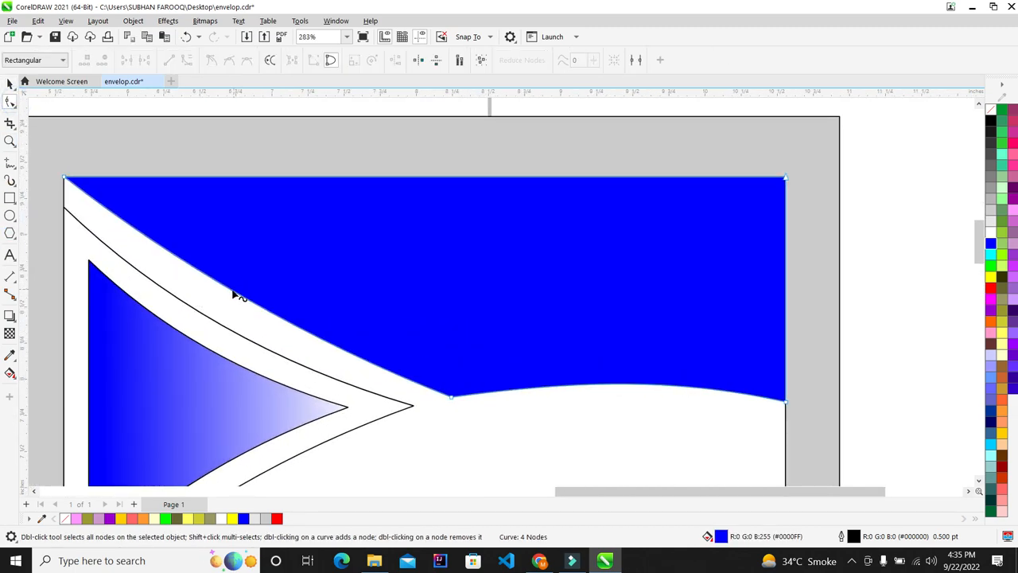
{"action": "right_click", "coordinate": [231, 290]}
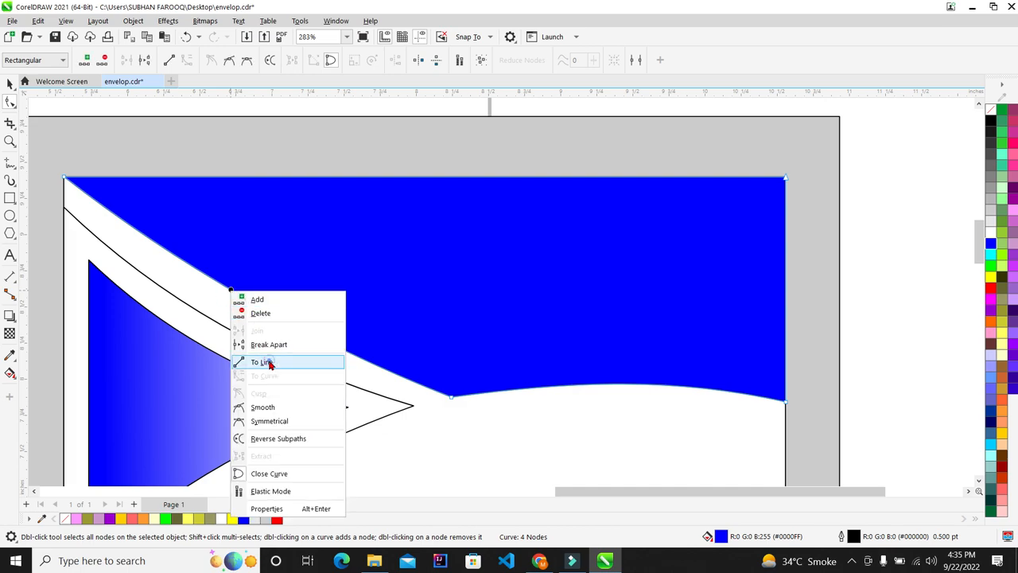
{"action": "left_click", "coordinate": [269, 364]}
{"action": "key", "text": "ctrl+z"}
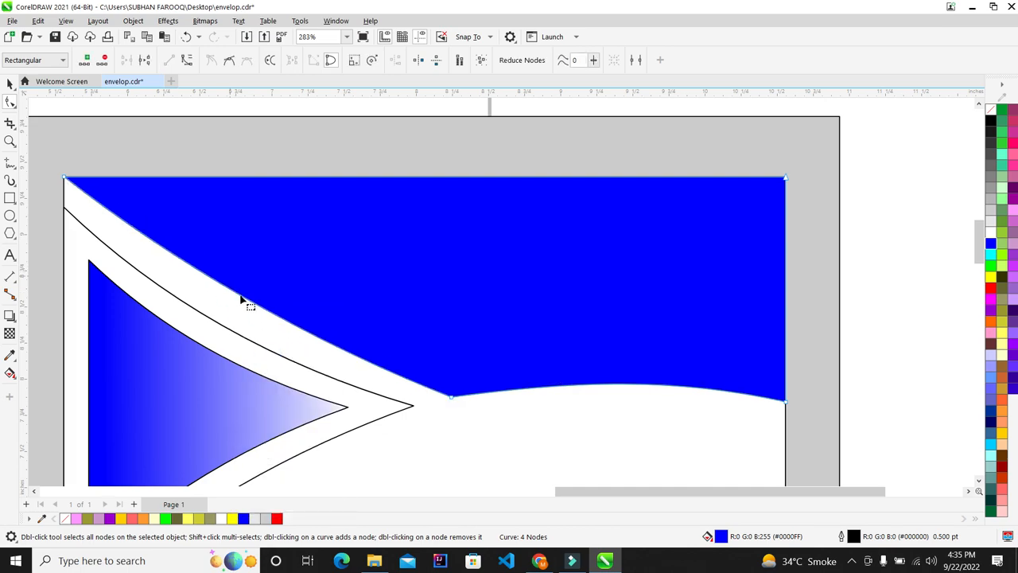
{"action": "left_click", "coordinate": [237, 295]}
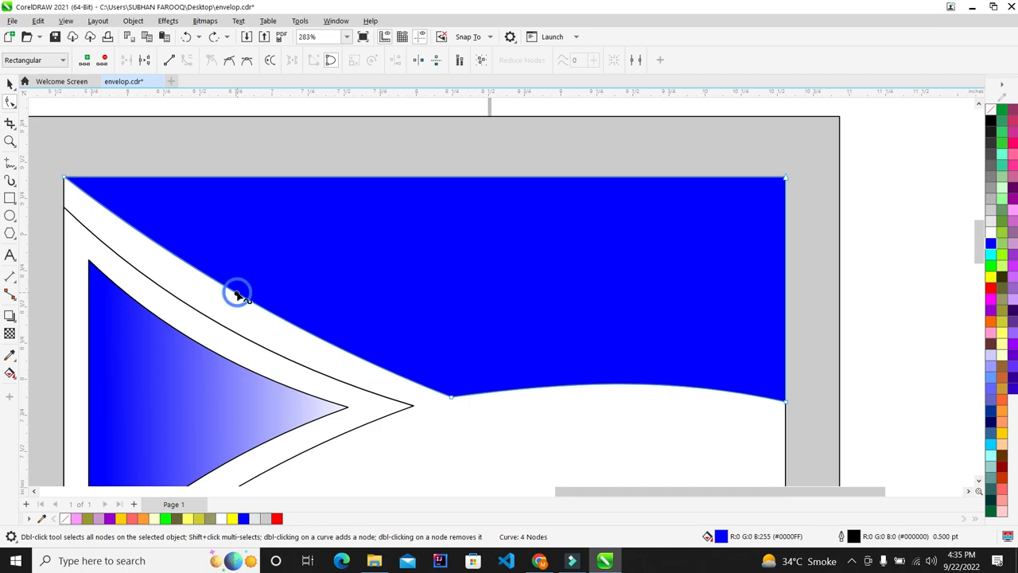
{"action": "left_click", "coordinate": [248, 65]}
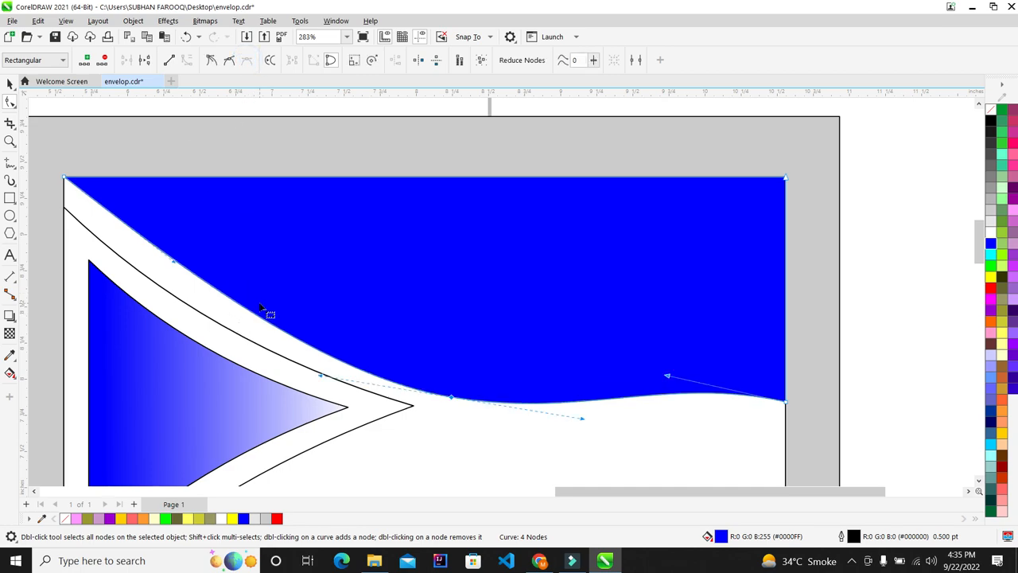
{"action": "key", "text": "ctrl+z"}
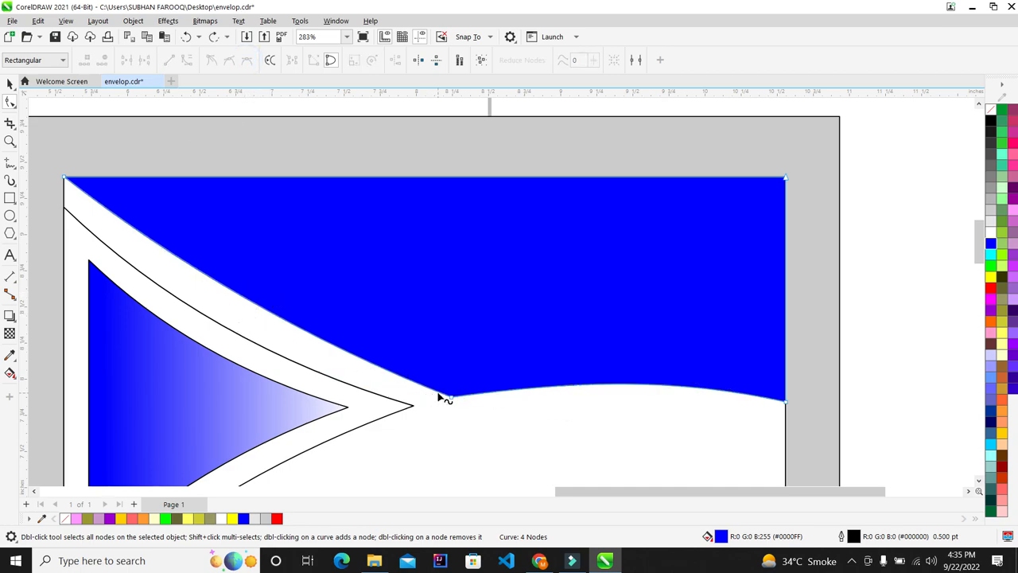
Add two nodes at the band's bottom corner and bend the diagonal edge into a curve
{"action": "scroll", "coordinate": [462, 402], "scroll_direction": "up", "scroll_amount": 5}
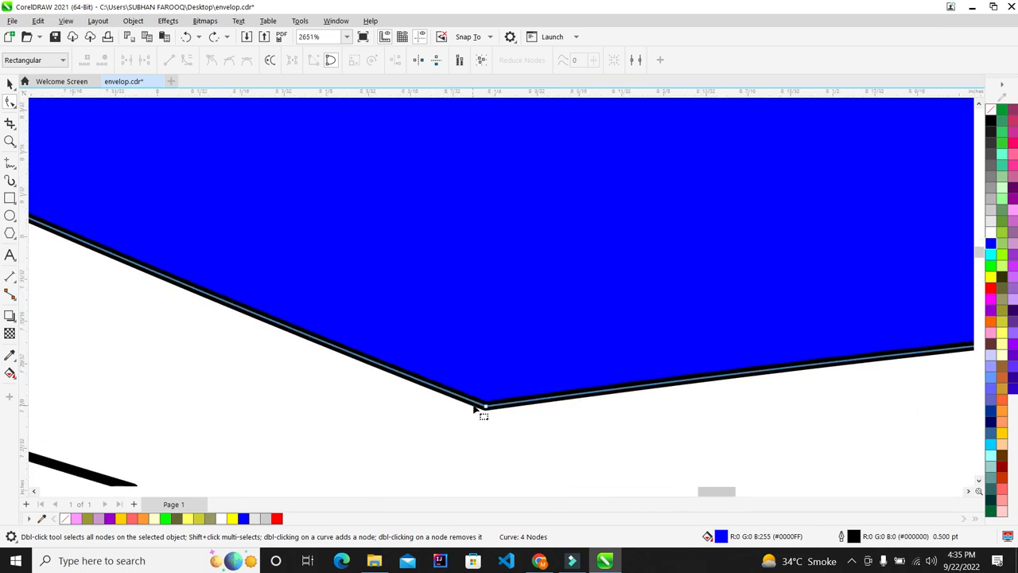
{"action": "double_click", "coordinate": [475, 404]}
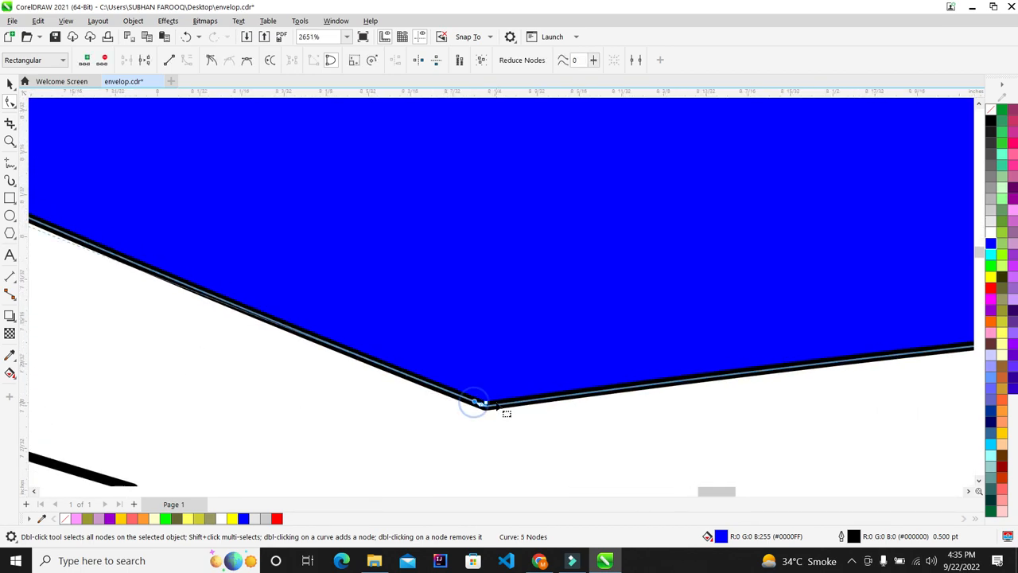
{"action": "double_click", "coordinate": [502, 409]}
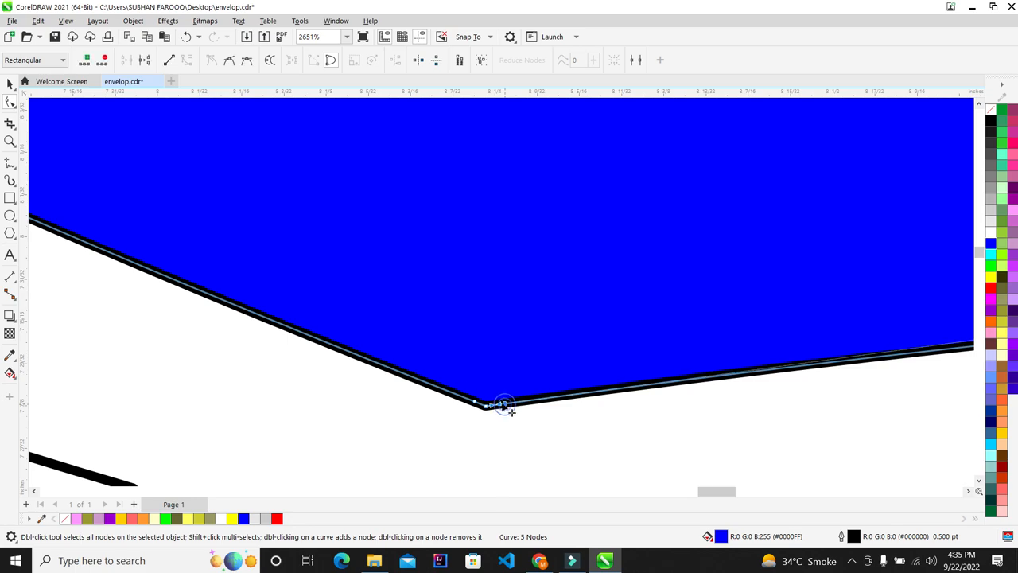
{"action": "scroll", "coordinate": [440, 384], "scroll_direction": "down", "scroll_amount": 2}
{"action": "scroll", "coordinate": [440, 384], "scroll_direction": "down", "scroll_amount": 4}
{"action": "scroll", "coordinate": [295, 295], "scroll_direction": "up", "scroll_amount": 1}
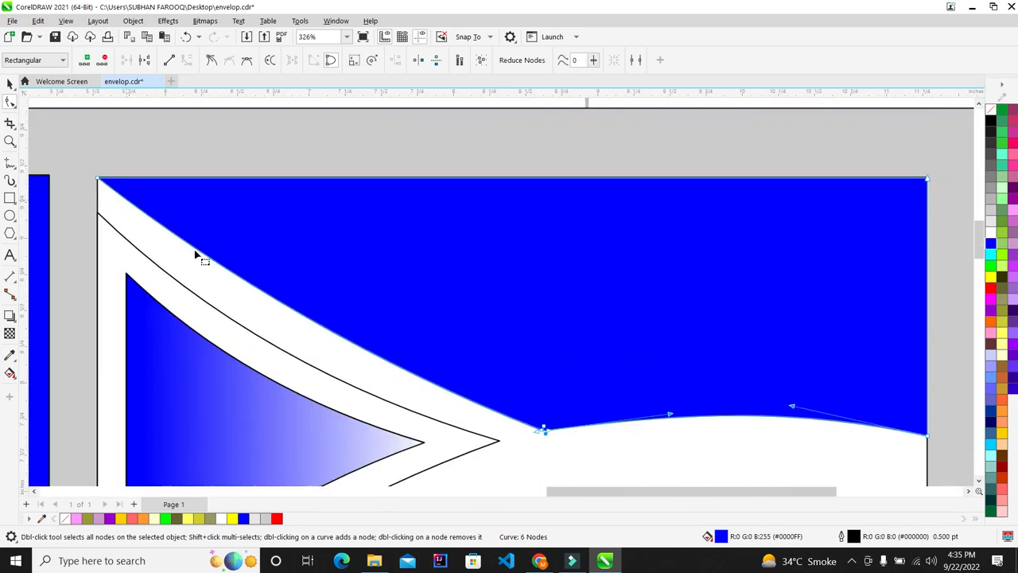
{"action": "left_click", "coordinate": [278, 299]}
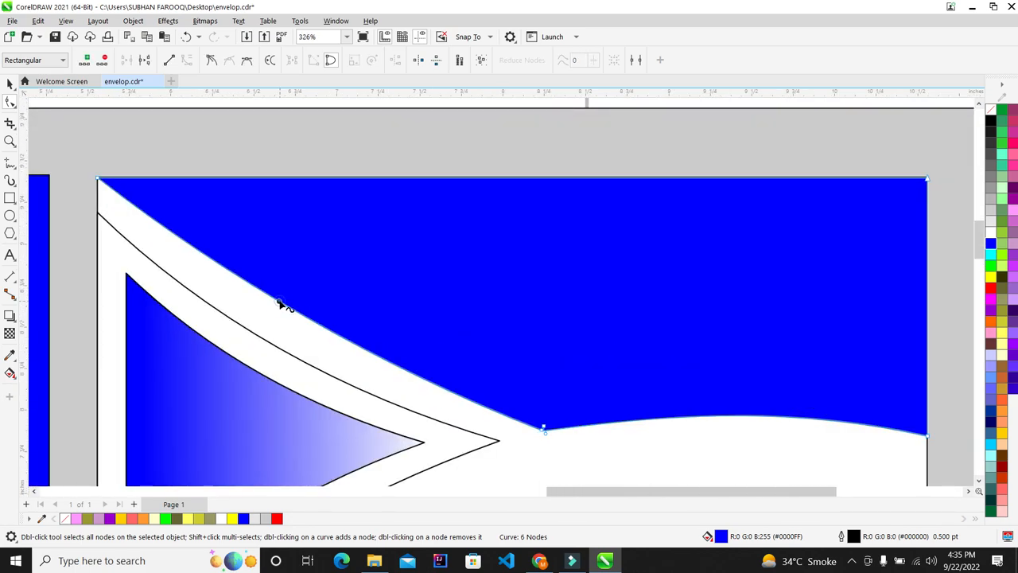
{"action": "left_click", "coordinate": [249, 63]}
{"action": "left_click", "coordinate": [227, 280]}
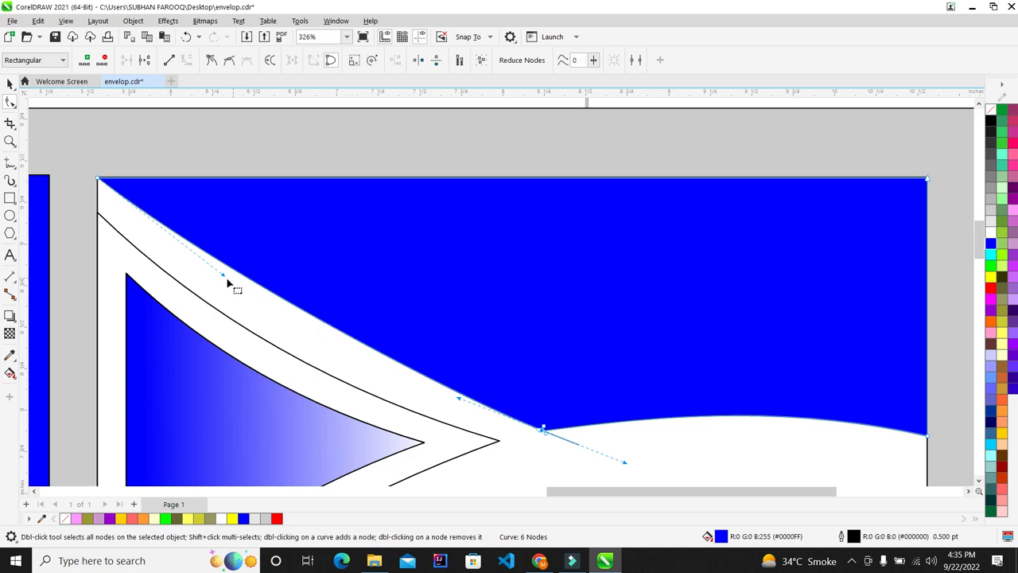
{"action": "left_click_drag", "start_coordinate": [227, 281], "coordinate": [239, 314]}
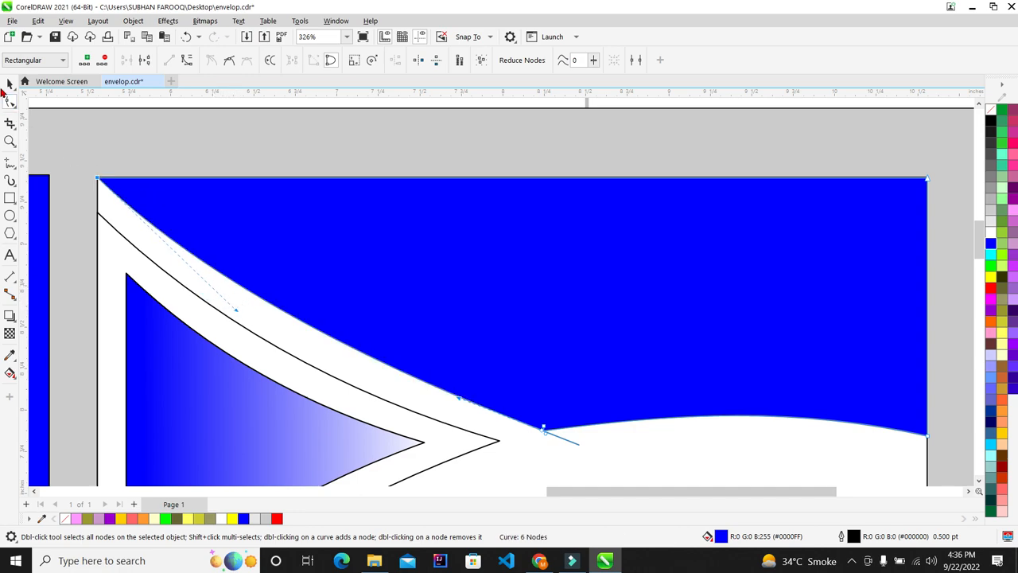
Delete the stray line segment below the band's corner
{"action": "left_click", "coordinate": [10, 84]}
{"action": "scroll", "coordinate": [236, 236], "scroll_direction": "down", "scroll_amount": 2}
{"action": "left_click", "coordinate": [813, 275]}
{"action": "left_click", "coordinate": [476, 289]}
{"action": "scroll", "coordinate": [445, 358], "scroll_direction": "up", "scroll_amount": 3}
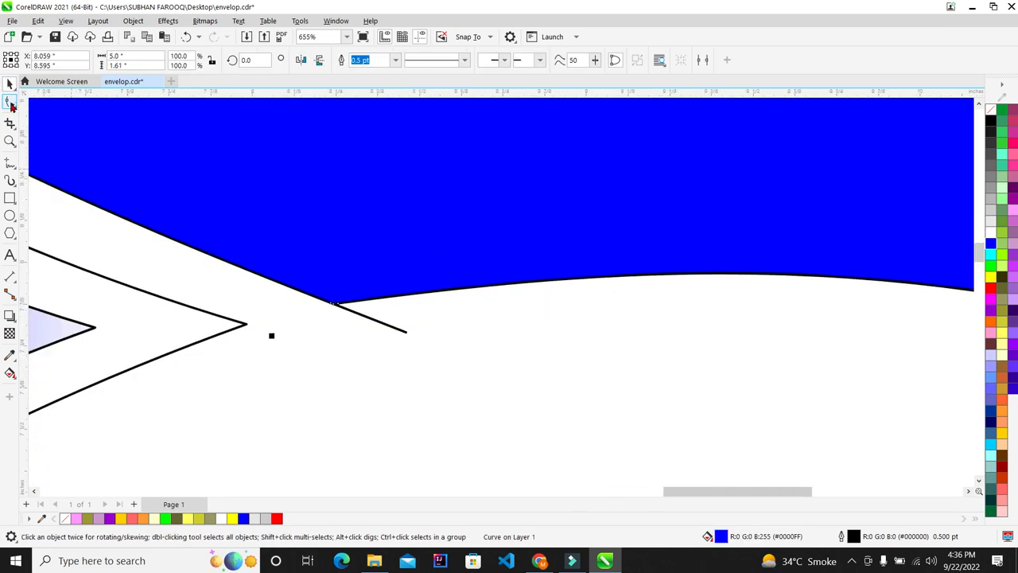
{"action": "left_click", "coordinate": [10, 103]}
{"action": "scroll", "coordinate": [306, 284], "scroll_direction": "up", "scroll_amount": 3}
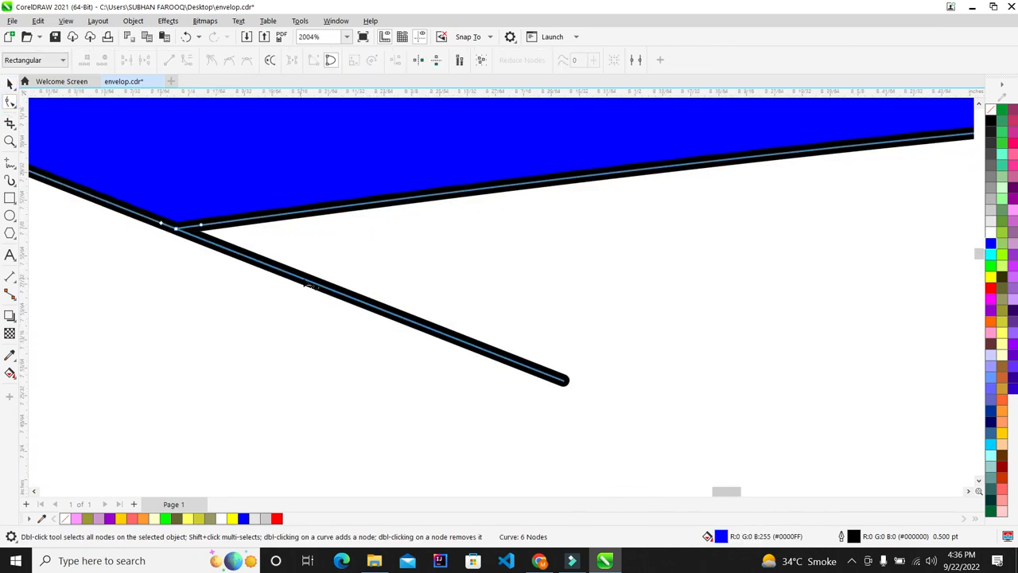
{"action": "left_click", "coordinate": [362, 302]}
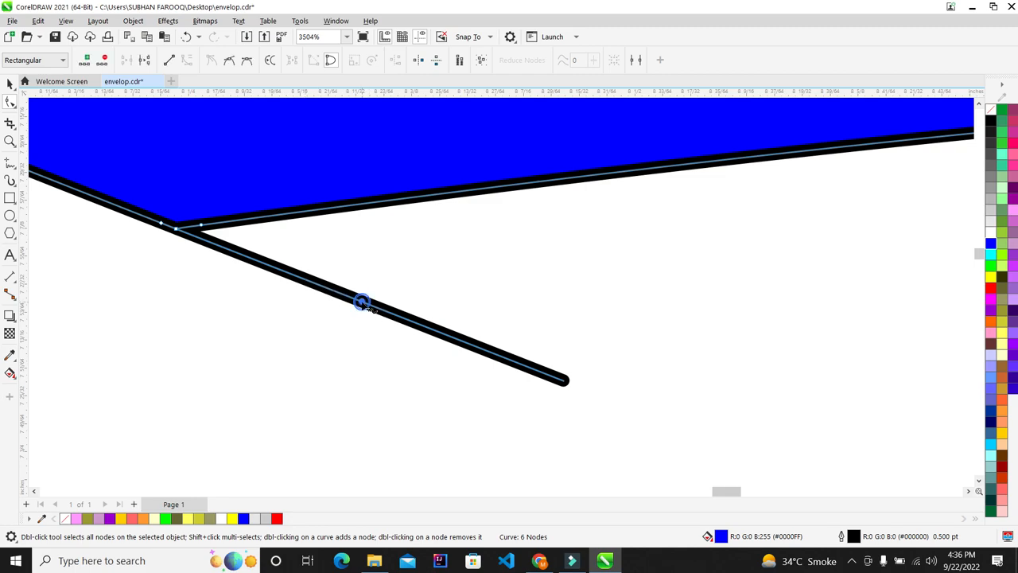
{"action": "right_click", "coordinate": [362, 303]}
{"action": "left_click", "coordinate": [398, 377]}
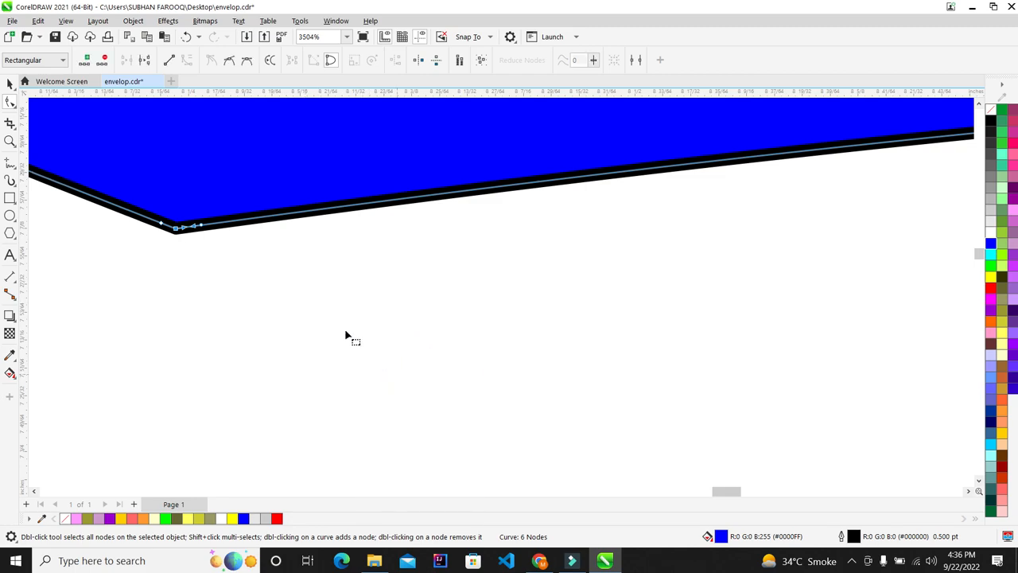
{"action": "scroll", "coordinate": [279, 301], "scroll_direction": "down", "scroll_amount": 7}
{"action": "scroll", "coordinate": [262, 278], "scroll_direction": "down", "scroll_amount": 1}
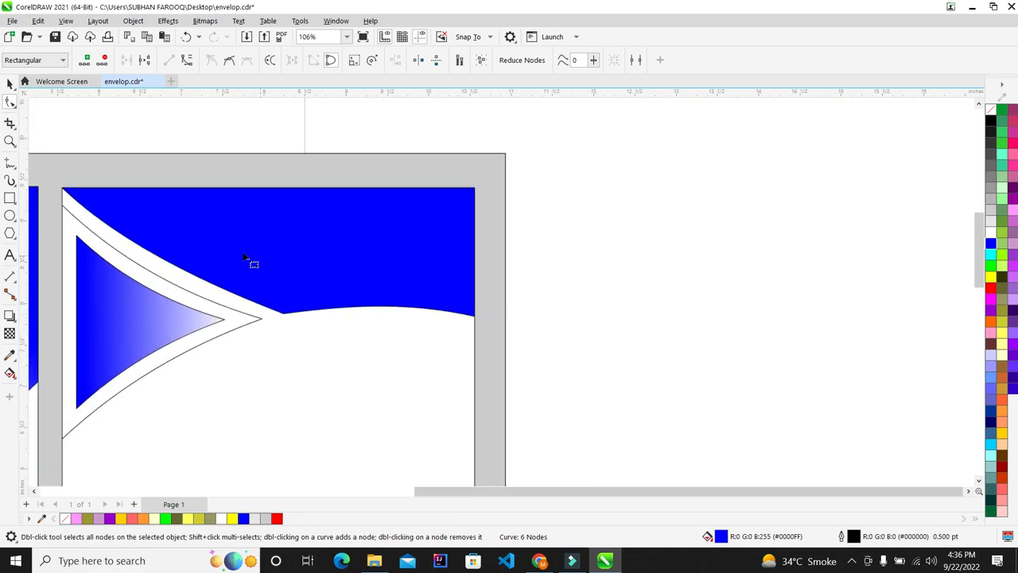
Place an unfilled copy of the band beside the page and reselect the original blue band
{"action": "left_click", "coordinate": [11, 83]}
{"action": "scroll", "coordinate": [437, 214], "scroll_direction": "down", "scroll_amount": 3}
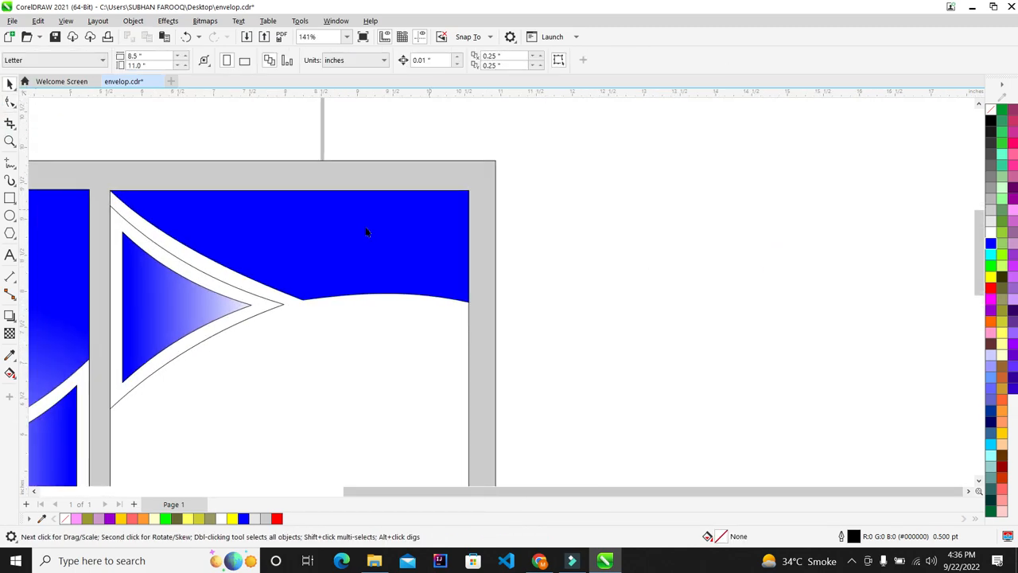
{"action": "scroll", "coordinate": [275, 288], "scroll_direction": "up", "scroll_amount": 2}
{"action": "scroll", "coordinate": [451, 285], "scroll_direction": "up", "scroll_amount": 2}
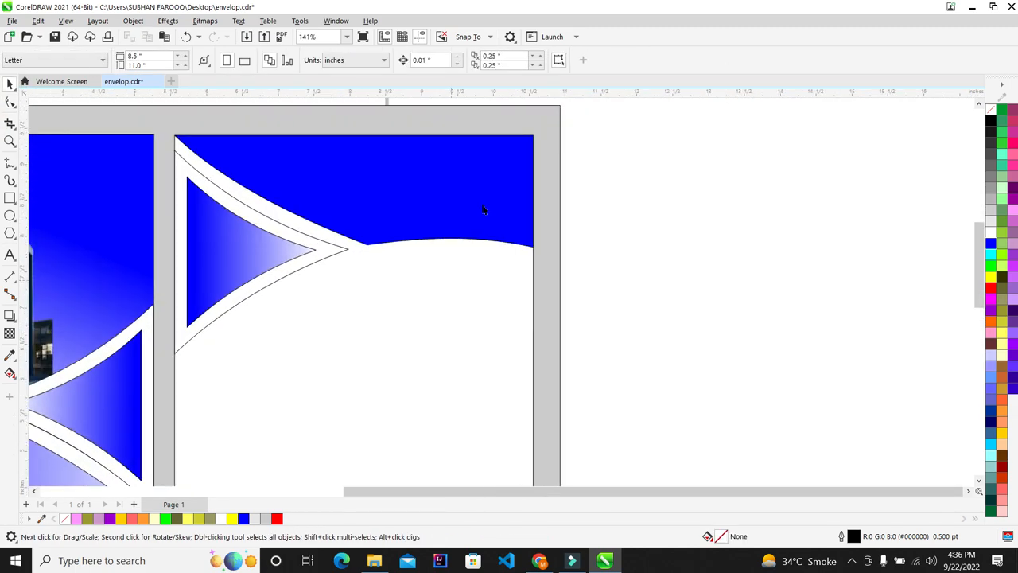
{"action": "left_click", "coordinate": [434, 182]}
{"action": "scroll", "coordinate": [353, 175], "scroll_direction": "down", "scroll_amount": 2}
{"action": "left_click_drag", "start_coordinate": [353, 175], "coordinate": [802, 186]}
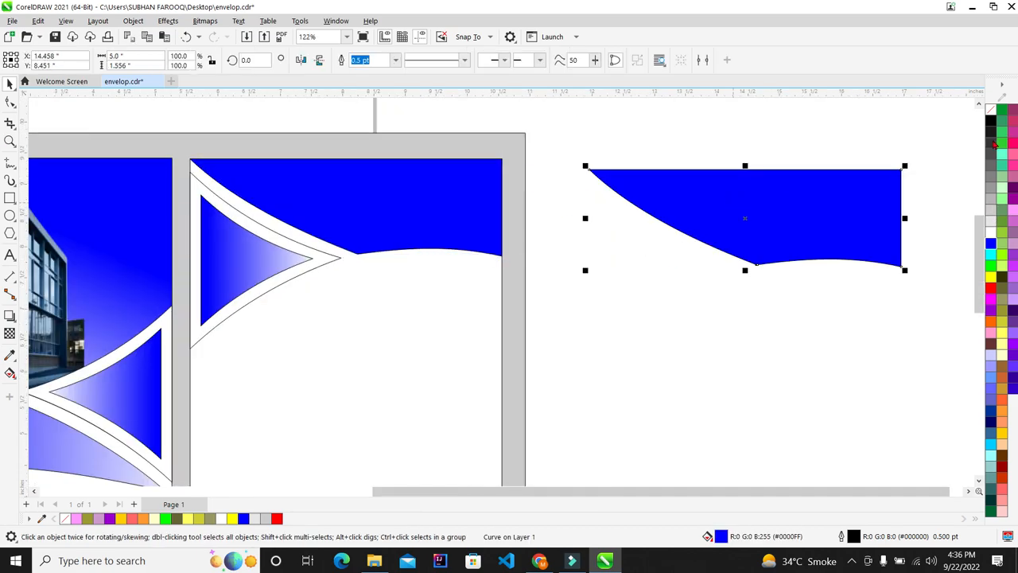
{"action": "left_click", "coordinate": [990, 111]}
{"action": "left_click", "coordinate": [792, 125]}
{"action": "scroll", "coordinate": [325, 145], "scroll_direction": "up", "scroll_amount": 3}
{"action": "left_click", "coordinate": [378, 256]}
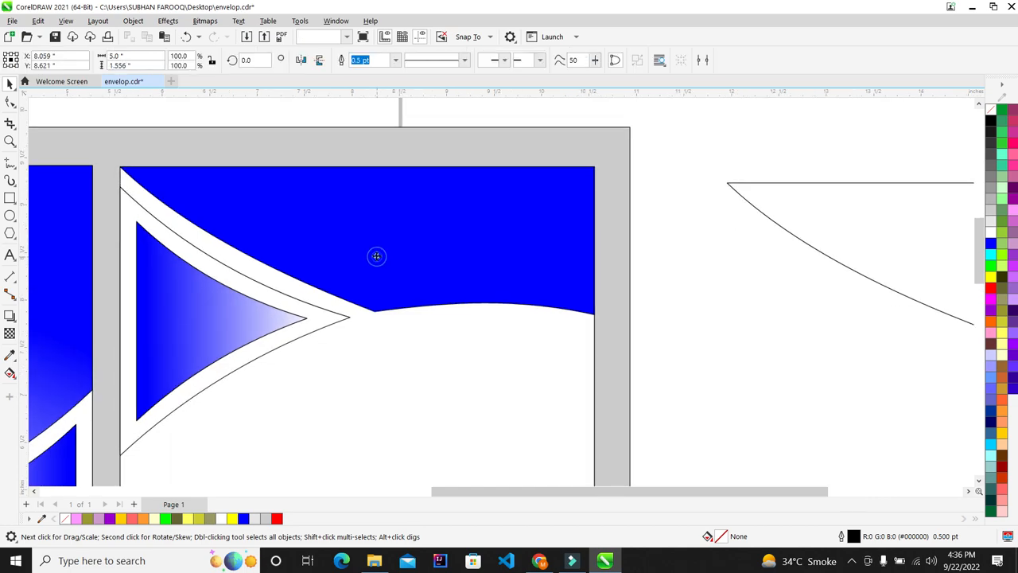
Apply a vertical fountain transparency fading the blue band to white at its lower edge
{"action": "left_click", "coordinate": [8, 336]}
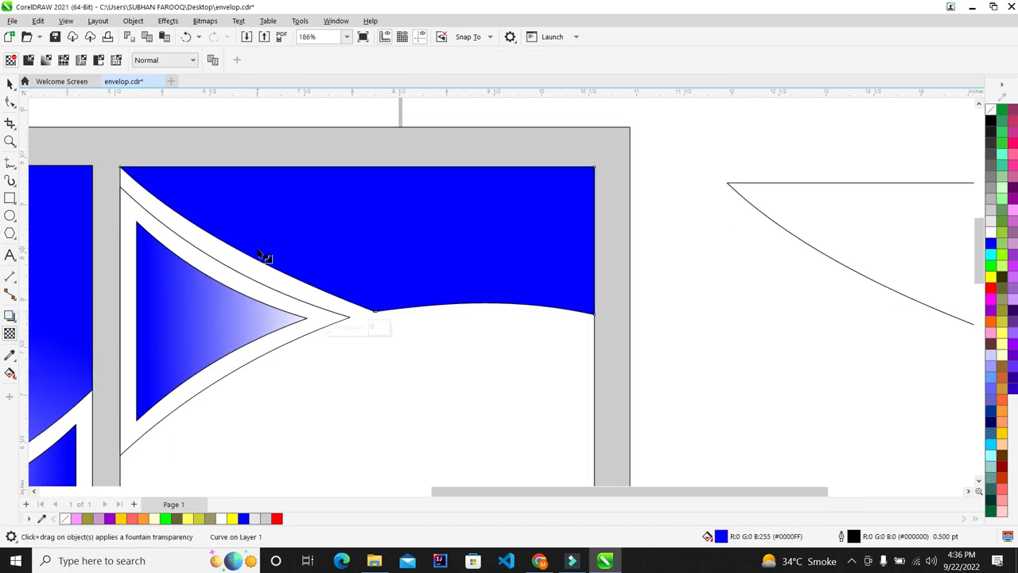
{"action": "left_click_drag", "start_coordinate": [402, 252], "coordinate": [397, 308]}
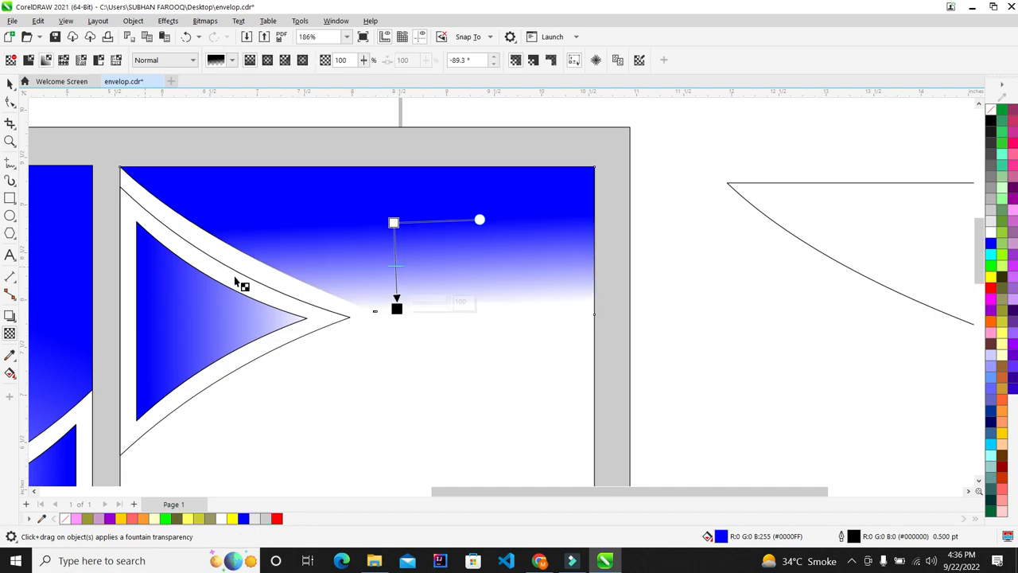
{"action": "scroll", "coordinate": [226, 362], "scroll_direction": "down", "scroll_amount": 2}
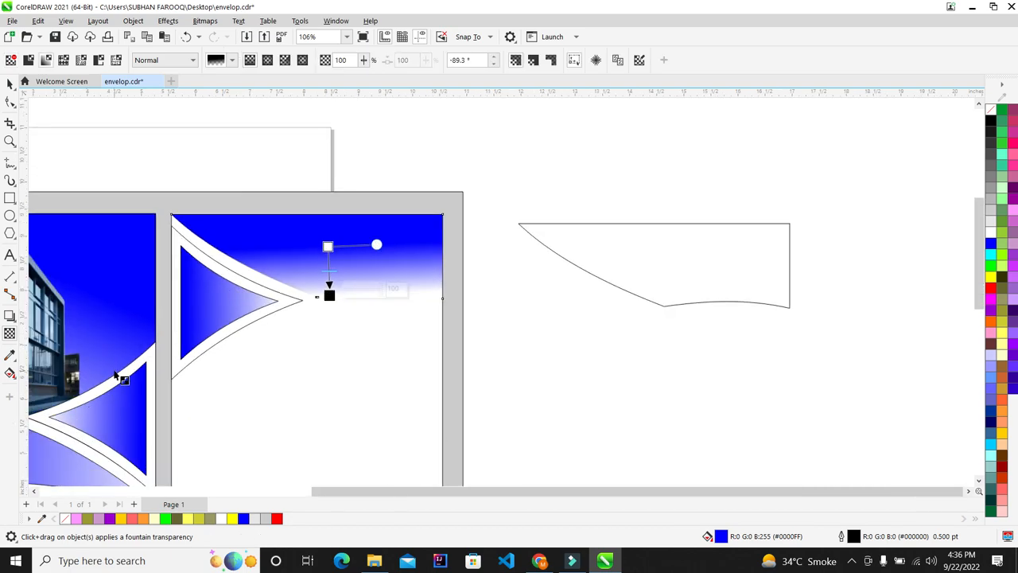
{"action": "scroll", "coordinate": [278, 272], "scroll_direction": "up", "scroll_amount": 2}
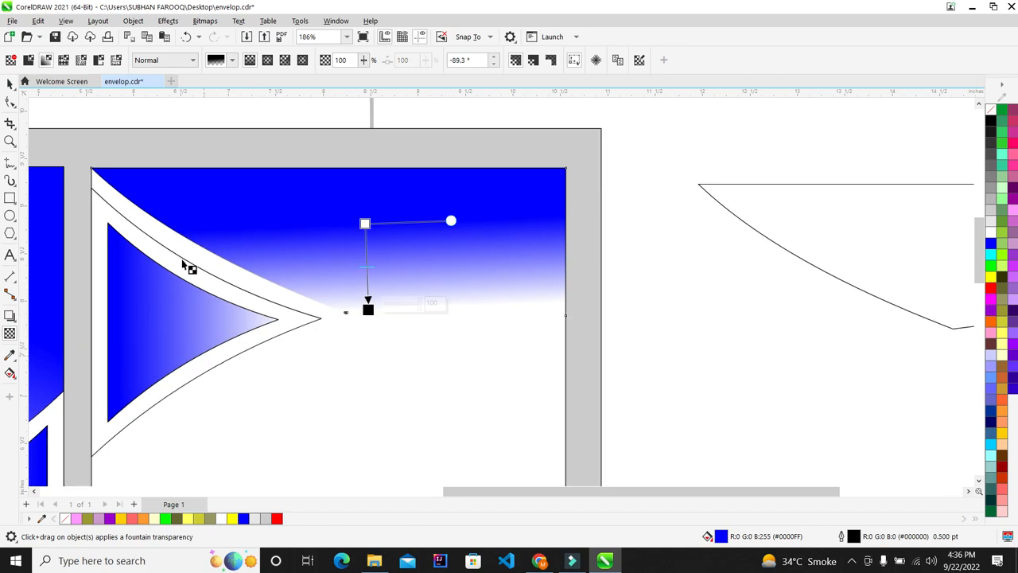
{"action": "left_click_drag", "start_coordinate": [367, 309], "coordinate": [368, 324]}
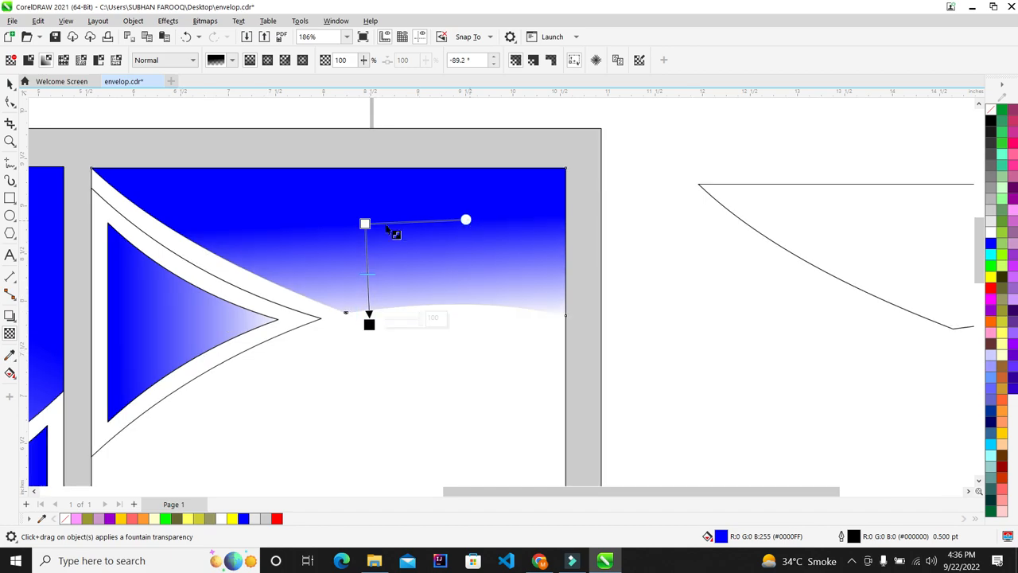
{"action": "left_click_drag", "start_coordinate": [364, 224], "coordinate": [369, 217]}
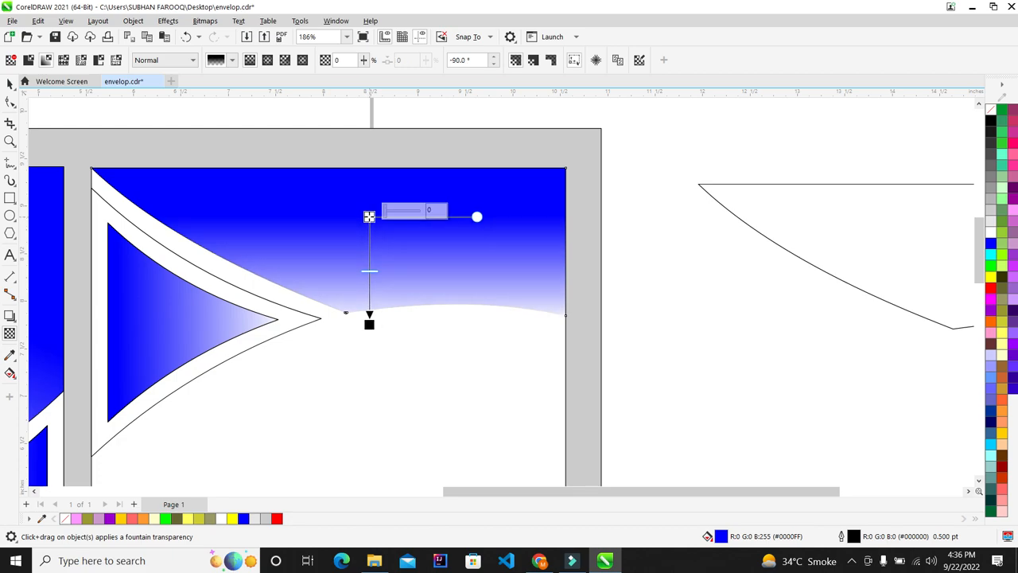
Deselect the band and pick the building photo in the Downloads folder
{"action": "left_click", "coordinate": [9, 83]}
{"action": "scroll", "coordinate": [340, 283], "scroll_direction": "down", "scroll_amount": 2}
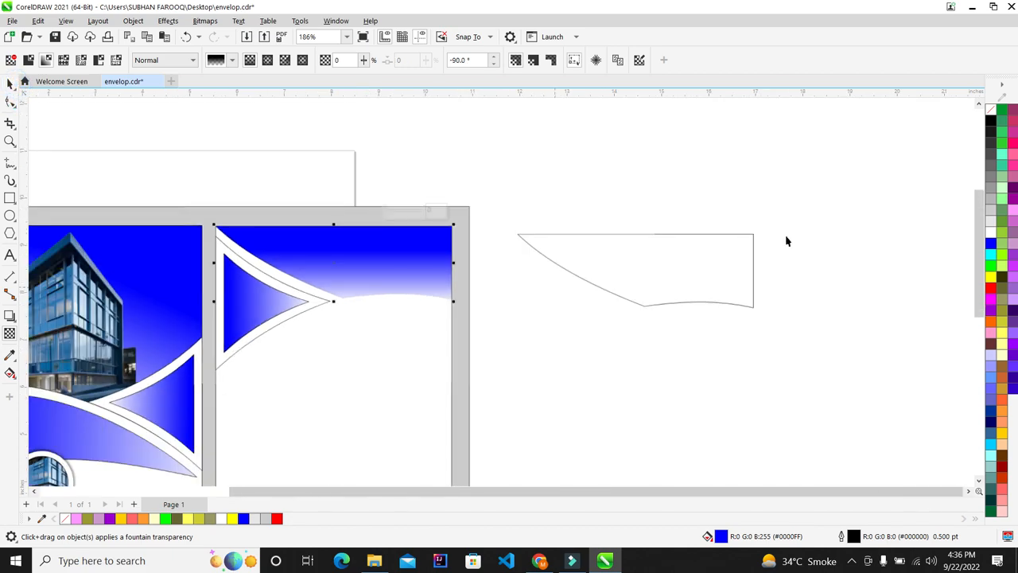
{"action": "scroll", "coordinate": [450, 280], "scroll_direction": "up", "scroll_amount": 2}
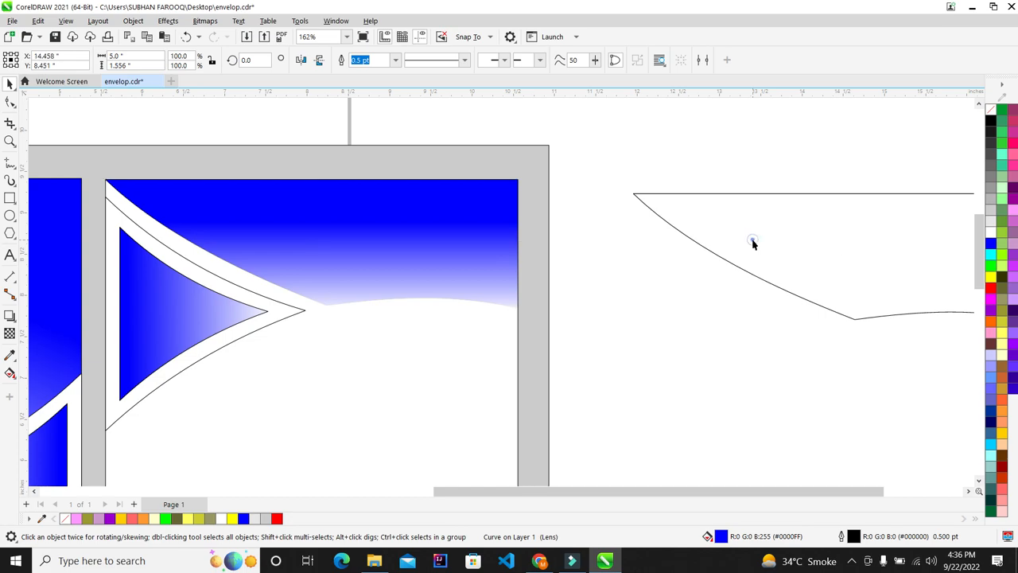
{"action": "left_click", "coordinate": [605, 259]}
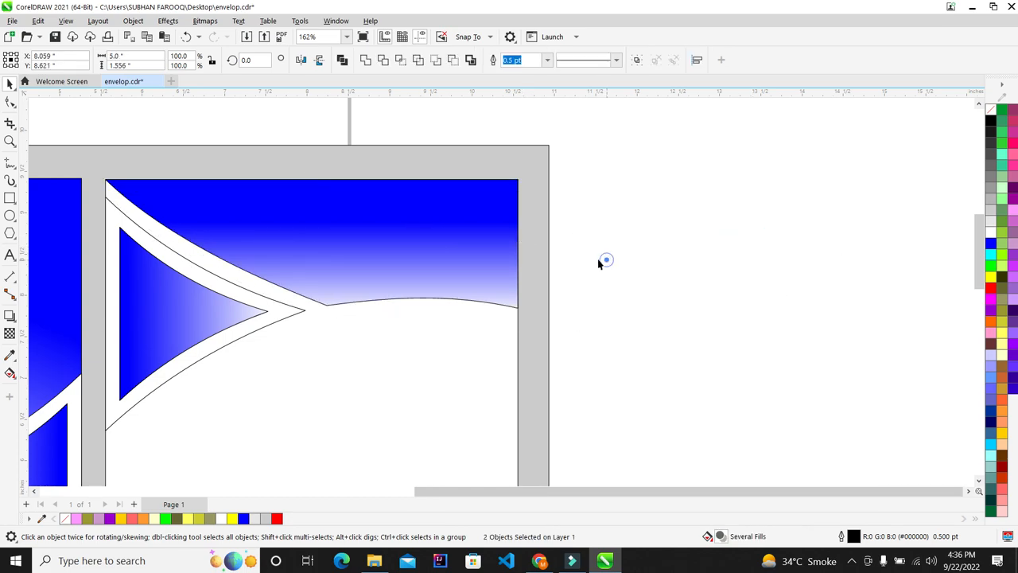
{"action": "scroll", "coordinate": [435, 257], "scroll_direction": "down", "scroll_amount": 2}
{"action": "scroll", "coordinate": [414, 258], "scroll_direction": "up", "scroll_amount": 1}
{"action": "scroll", "coordinate": [369, 258], "scroll_direction": "down", "scroll_amount": 2}
{"action": "scroll", "coordinate": [354, 266], "scroll_direction": "down", "scroll_amount": 1}
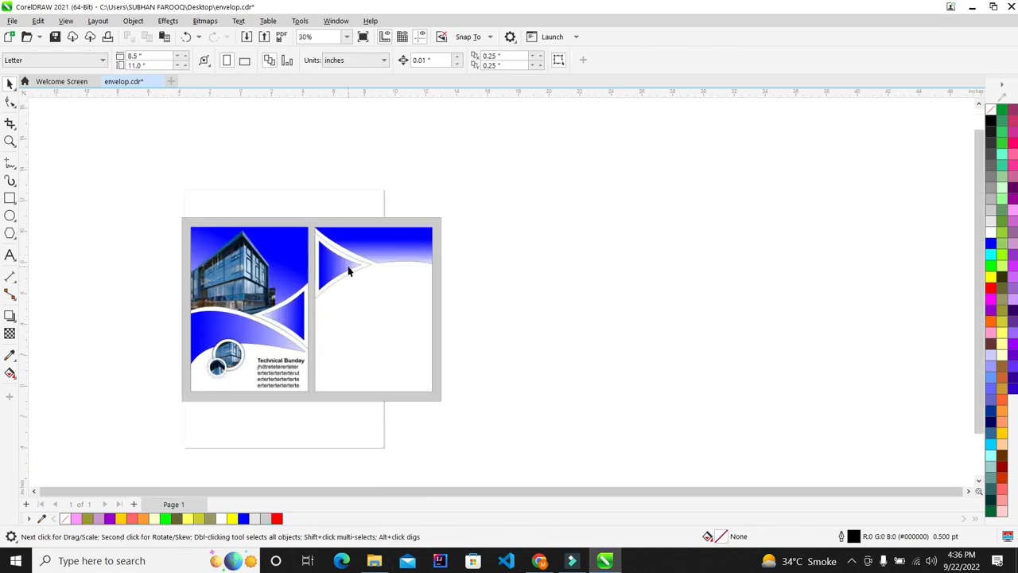
{"action": "scroll", "coordinate": [358, 350], "scroll_direction": "up", "scroll_amount": 1}
{"action": "left_click", "coordinate": [374, 560]}
Bring the building photo into the drawing and scale it into the top-right panel
{"action": "left_click_drag", "start_coordinate": [454, 110], "coordinate": [342, 296]}
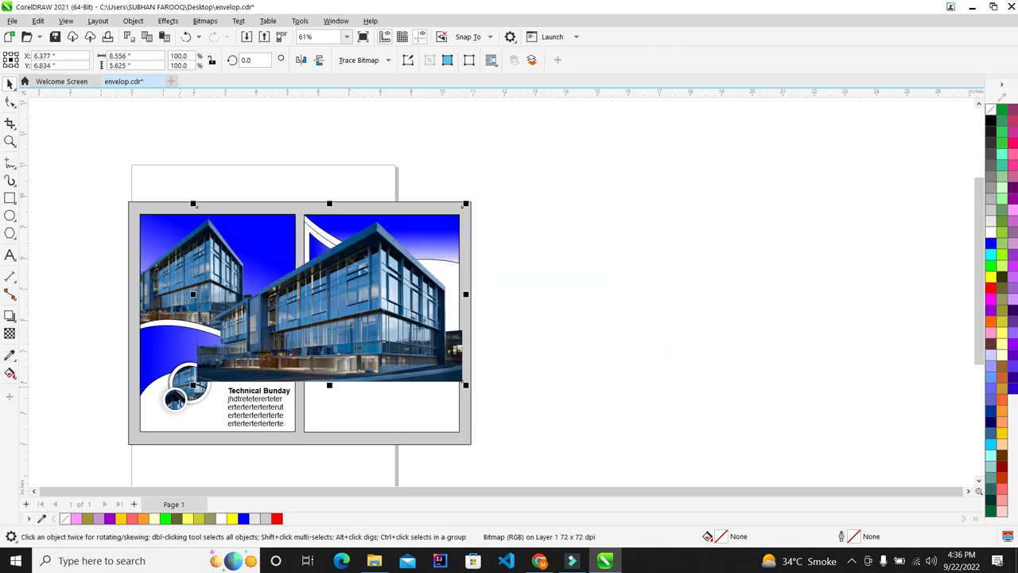
{"action": "left_click_drag", "start_coordinate": [198, 396], "coordinate": [370, 275]}
{"action": "scroll", "coordinate": [375, 212], "scroll_direction": "up", "scroll_amount": 2}
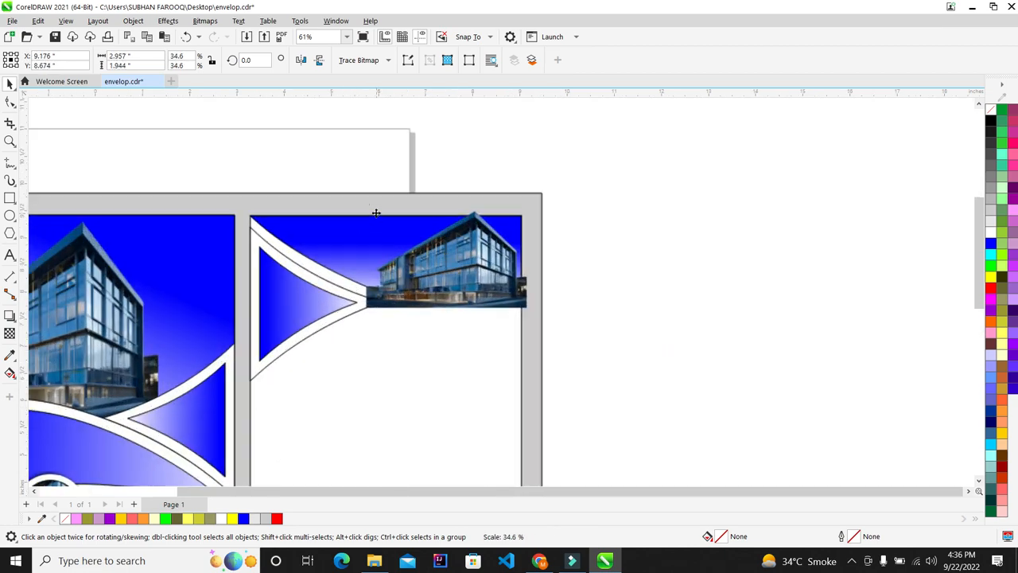
{"action": "scroll", "coordinate": [426, 252], "scroll_direction": "up", "scroll_amount": 3}
{"action": "left_click_drag", "start_coordinate": [477, 260], "coordinate": [423, 266]}
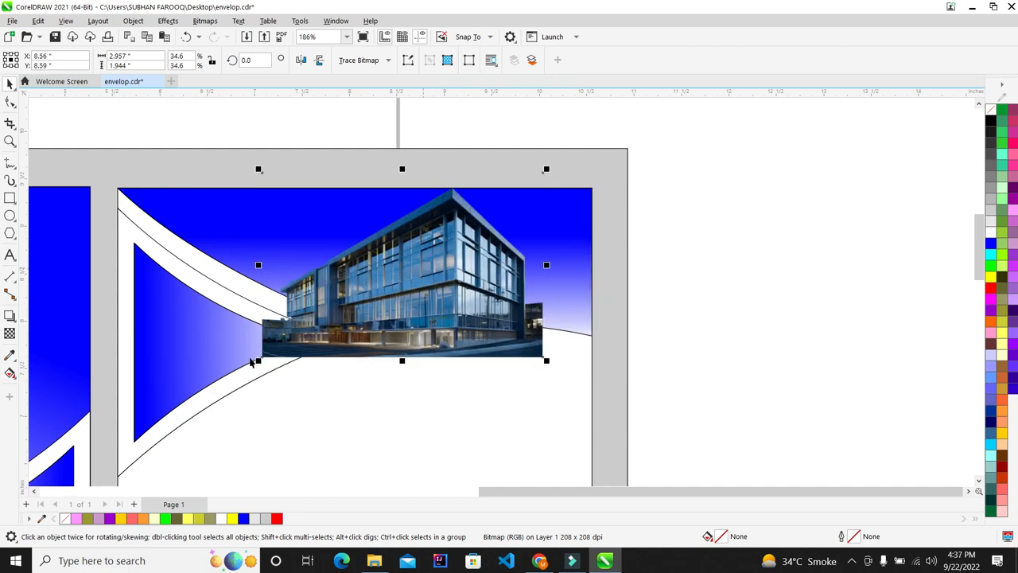
{"action": "left_click_drag", "start_coordinate": [258, 363], "coordinate": [273, 352]}
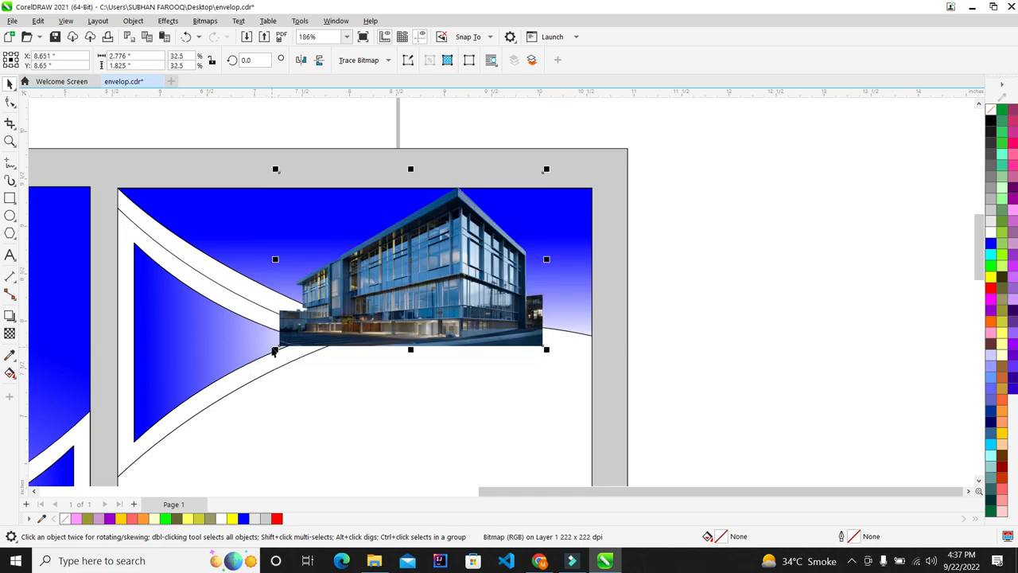
PowerClip the photo inside the blue curved band and enlarge it within the clip
{"action": "right_click", "coordinate": [441, 231]}
{"action": "left_click", "coordinate": [500, 360]}
{"action": "left_click", "coordinate": [562, 256]}
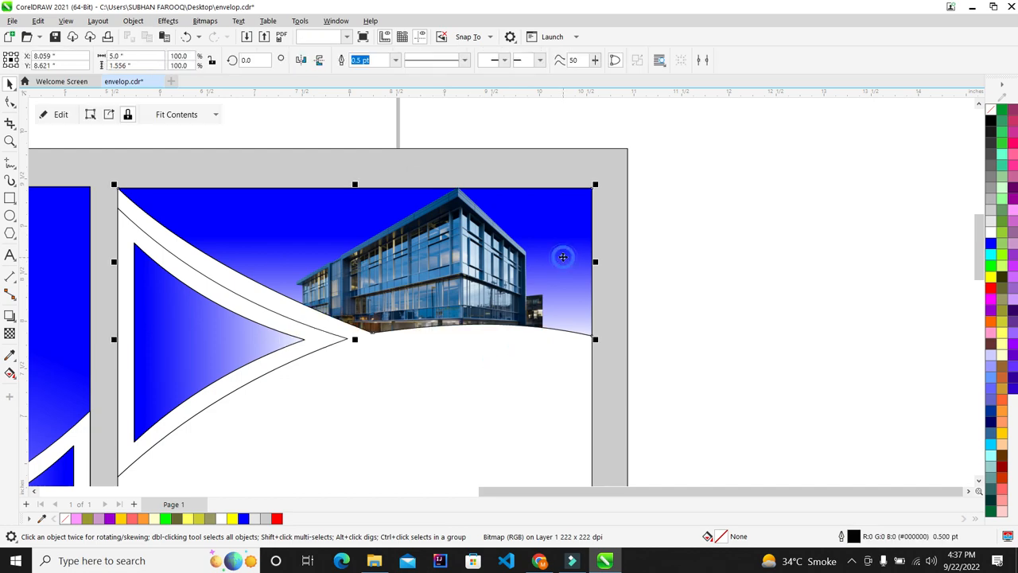
{"action": "scroll", "coordinate": [276, 252], "scroll_direction": "down", "scroll_amount": 2}
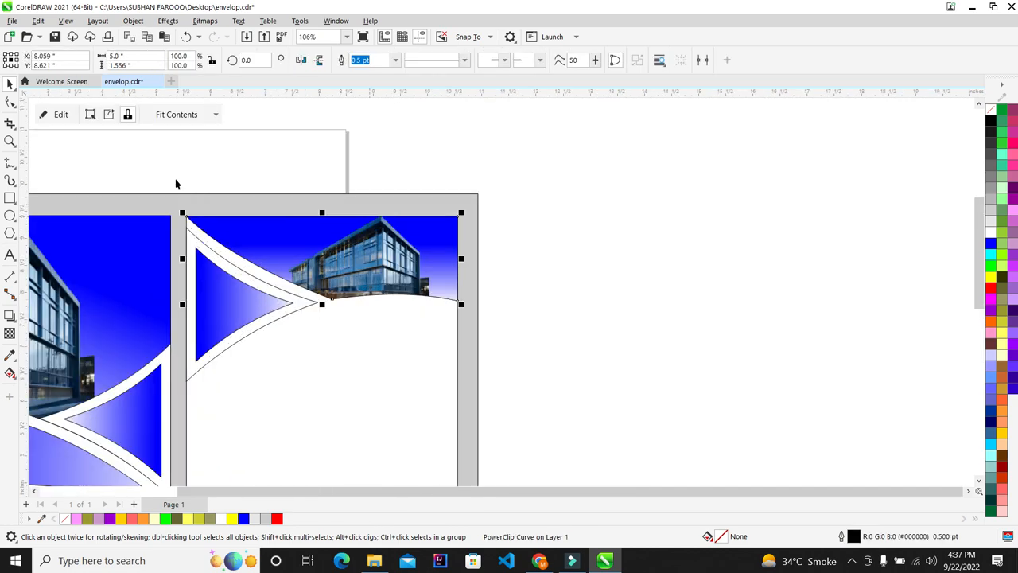
{"action": "scroll", "coordinate": [343, 263], "scroll_direction": "up", "scroll_amount": 2}
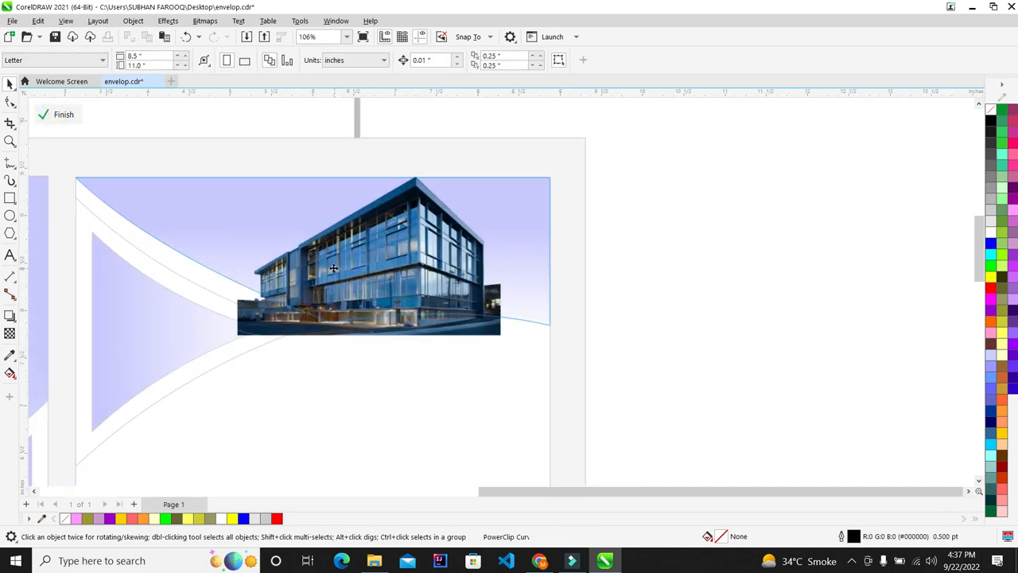
{"action": "left_click_drag", "start_coordinate": [236, 341], "coordinate": [204, 361]}
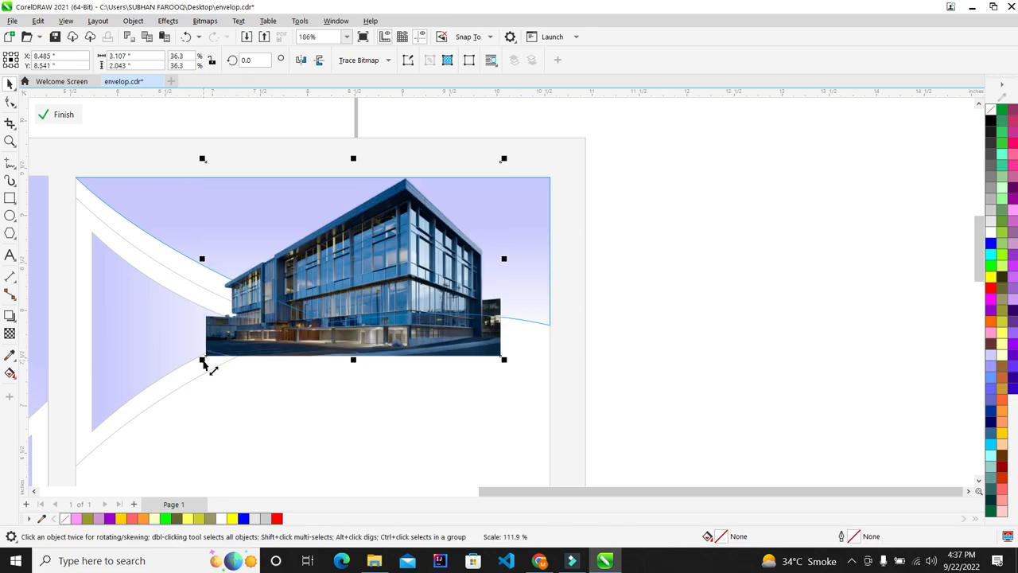
{"action": "left_click", "coordinate": [67, 117]}
{"action": "scroll", "coordinate": [652, 210], "scroll_direction": "down", "scroll_amount": 3}
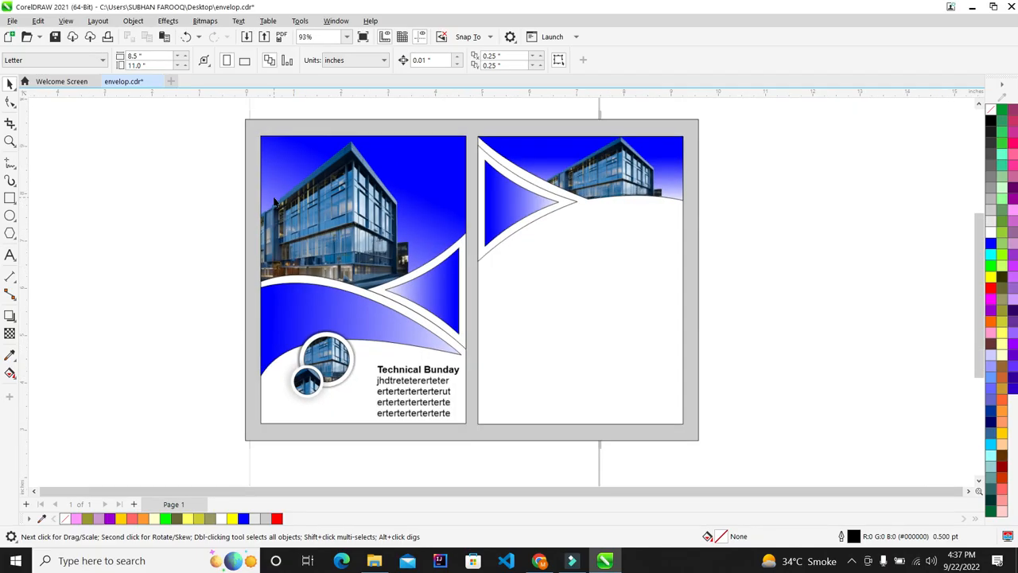
Move the building photo out of the band's PowerClip, off the page to the right
{"action": "scroll", "coordinate": [920, 104], "scroll_direction": "up", "scroll_amount": 3}
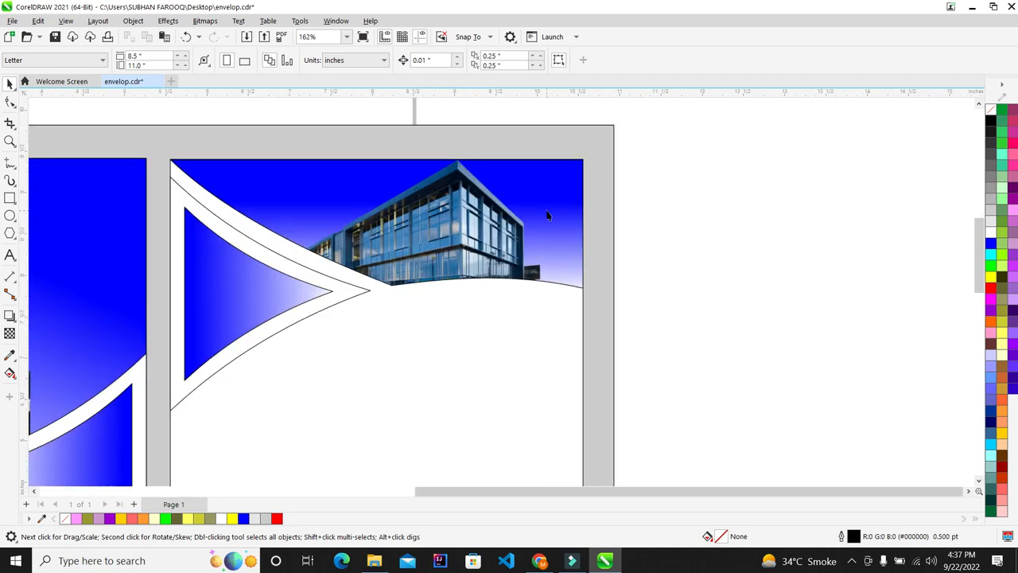
{"action": "left_click", "coordinate": [548, 214]}
{"action": "left_click", "coordinate": [48, 115]}
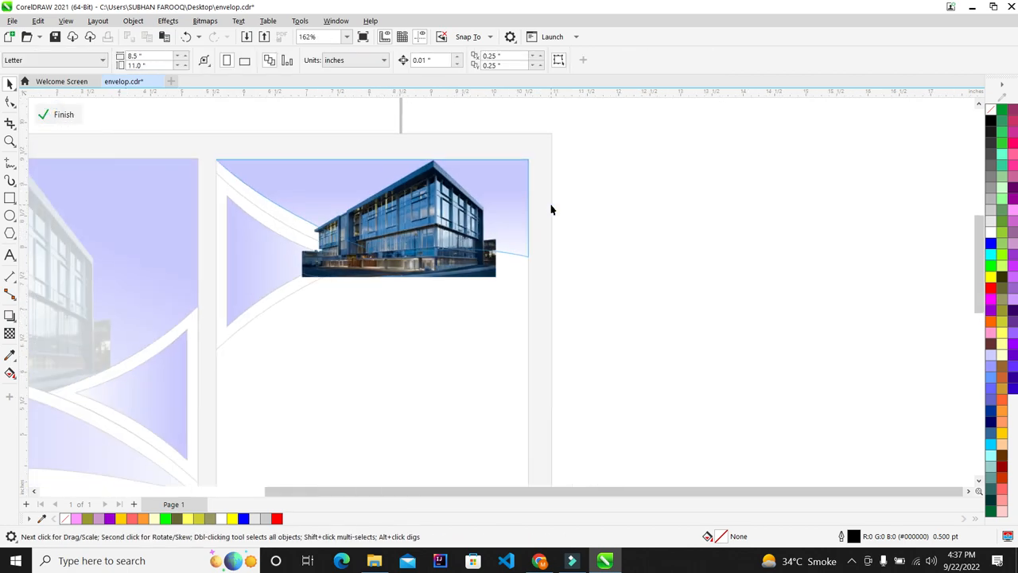
{"action": "left_click", "coordinate": [52, 115]}
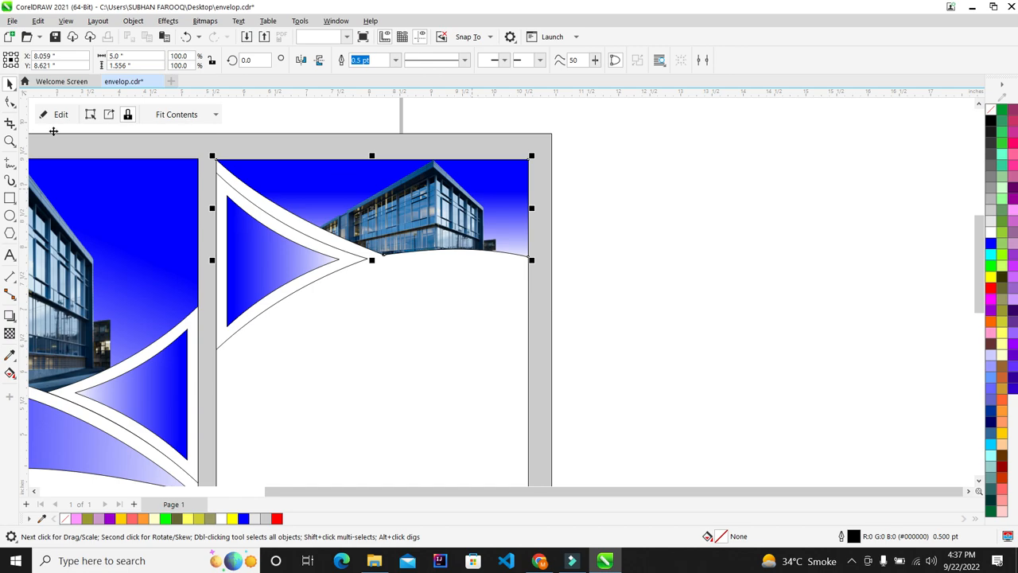
{"action": "left_click", "coordinate": [58, 115]}
{"action": "left_click_drag", "start_coordinate": [434, 217], "coordinate": [796, 220]}
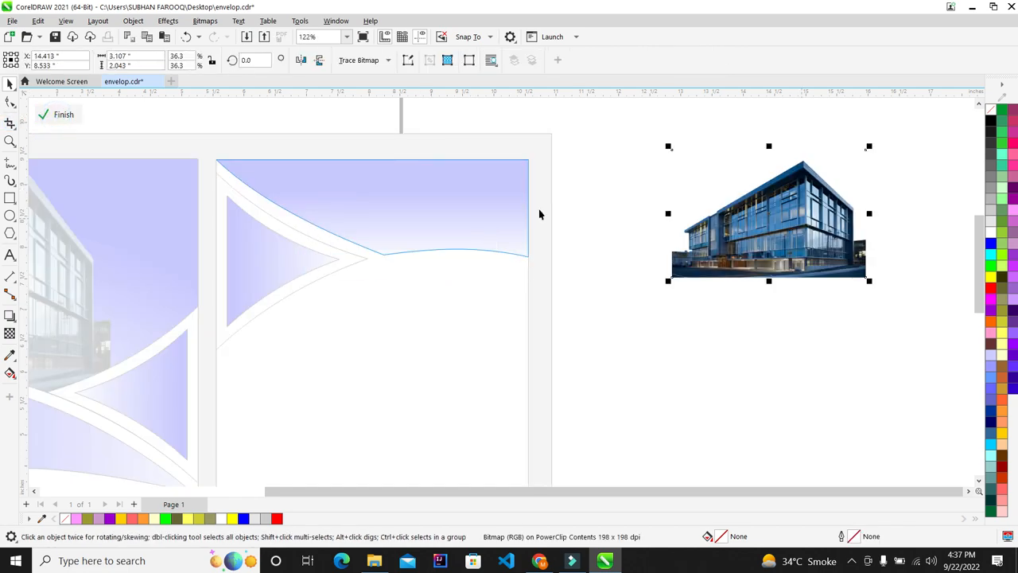
{"action": "left_click", "coordinate": [52, 115]}
{"action": "left_click", "coordinate": [418, 226]}
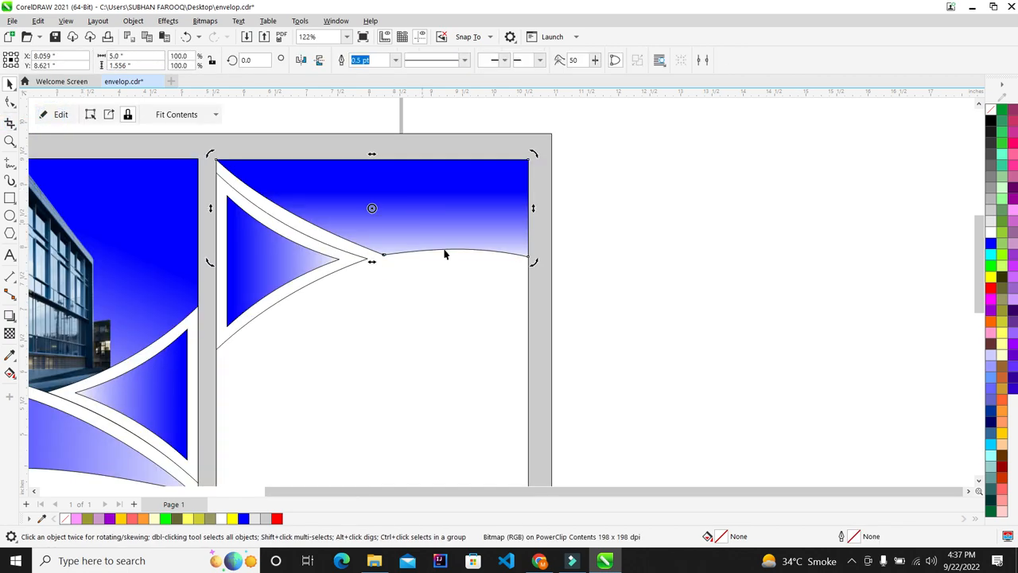
Try stretching the band and moving the outline copy, then undo back to the clipped photo
{"action": "left_click", "coordinate": [472, 230]}
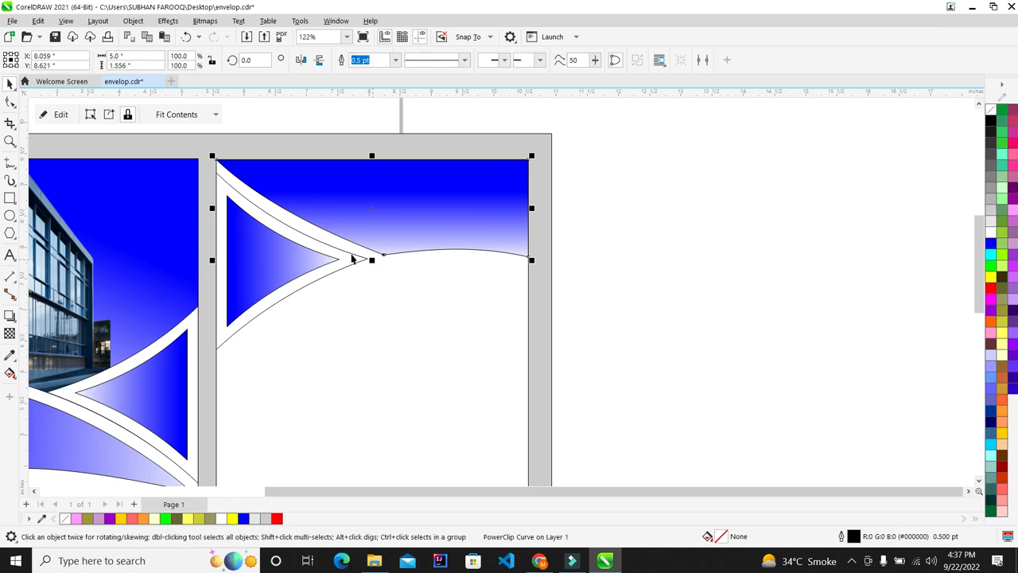
{"action": "left_click_drag", "start_coordinate": [373, 264], "coordinate": [372, 287]}
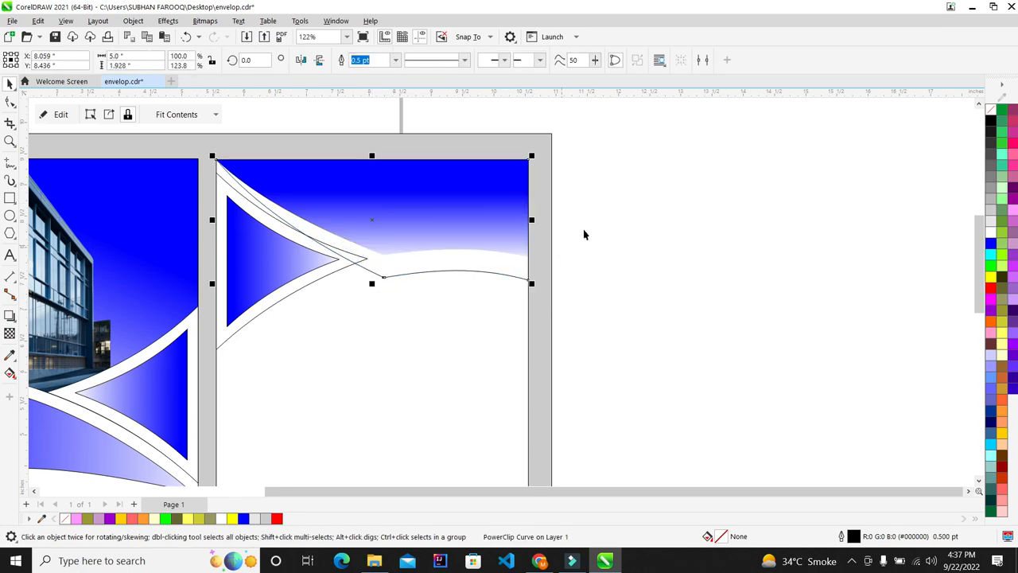
{"action": "left_click_drag", "start_coordinate": [434, 191], "coordinate": [763, 192]}
{"action": "left_click", "coordinate": [444, 220]}
{"action": "left_click_drag", "start_coordinate": [371, 268], "coordinate": [374, 308]}
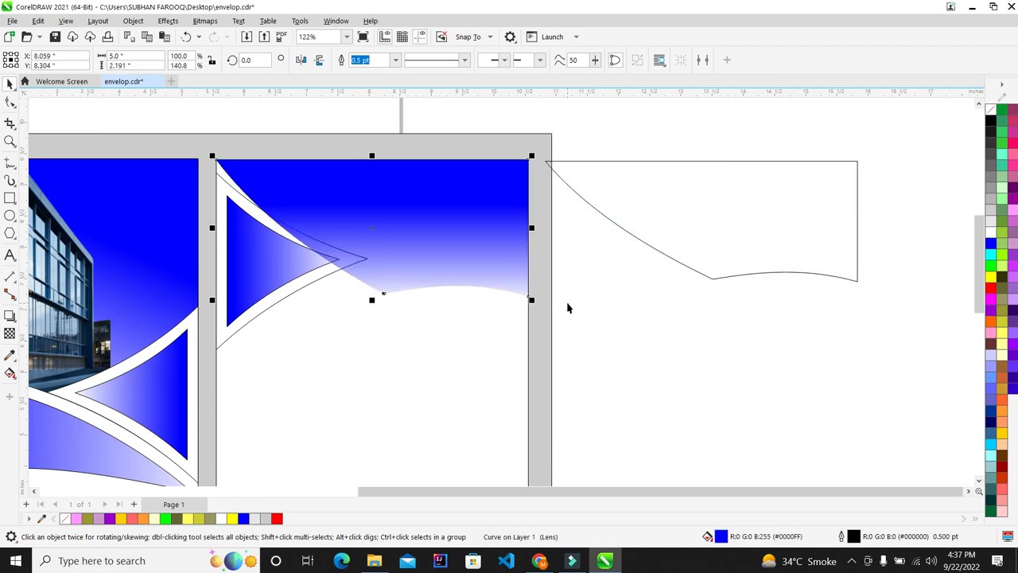
{"action": "key", "text": "ctrl+z"}
{"action": "key", "text": "ctrl+z"}
{"action": "key", "text": "ctrl+shift+z"}
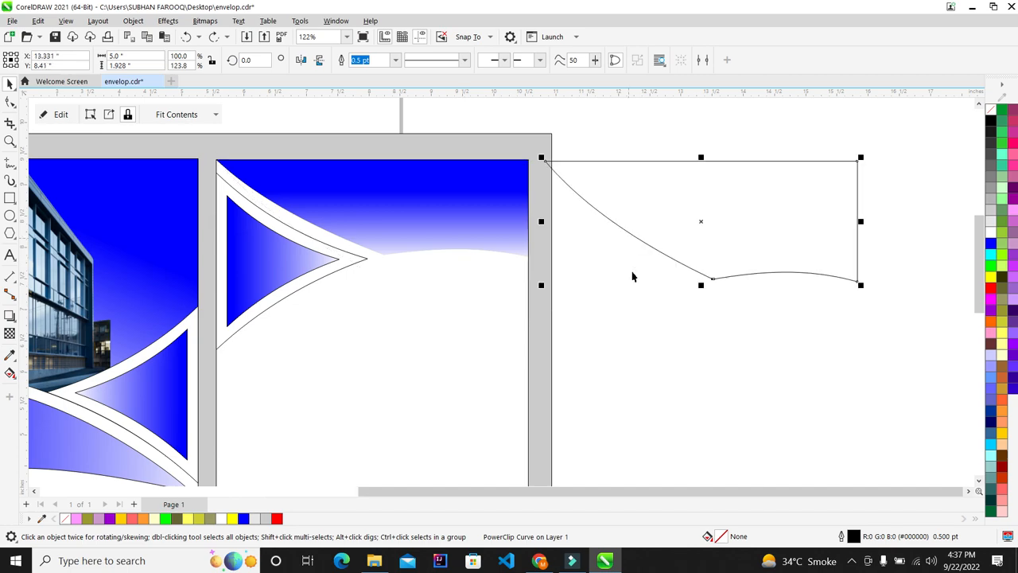
{"action": "left_click", "coordinate": [632, 272]}
{"action": "key", "text": "ctrl+z"}
{"action": "key", "text": "ctrl+z"}
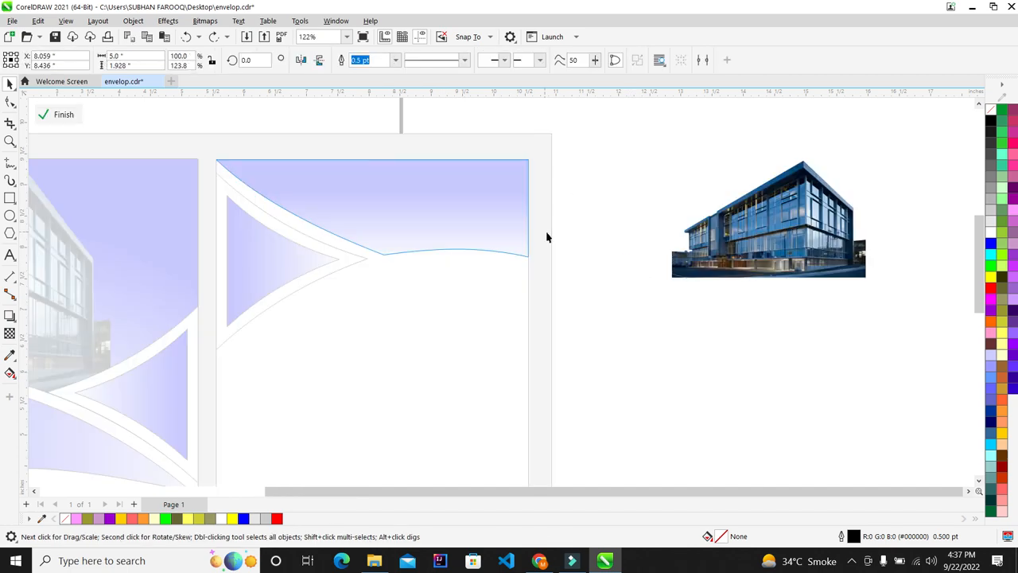
{"action": "key", "text": "ctrl+z"}
{"action": "key", "text": "ctrl+z"}
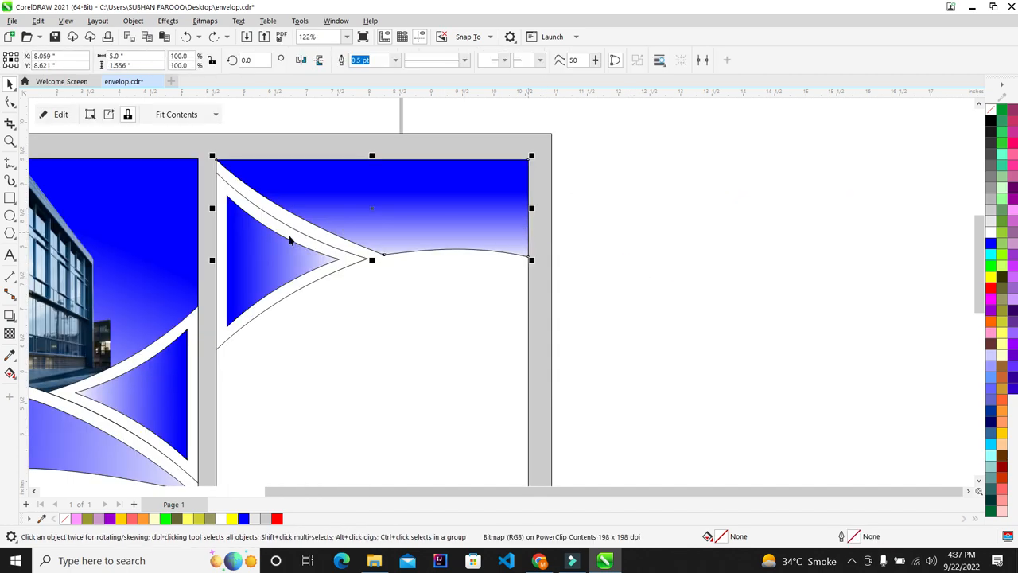
Reopen the top band's PowerClip contents, finish editing, and fit both pages in view
{"action": "left_click", "coordinate": [285, 266]}
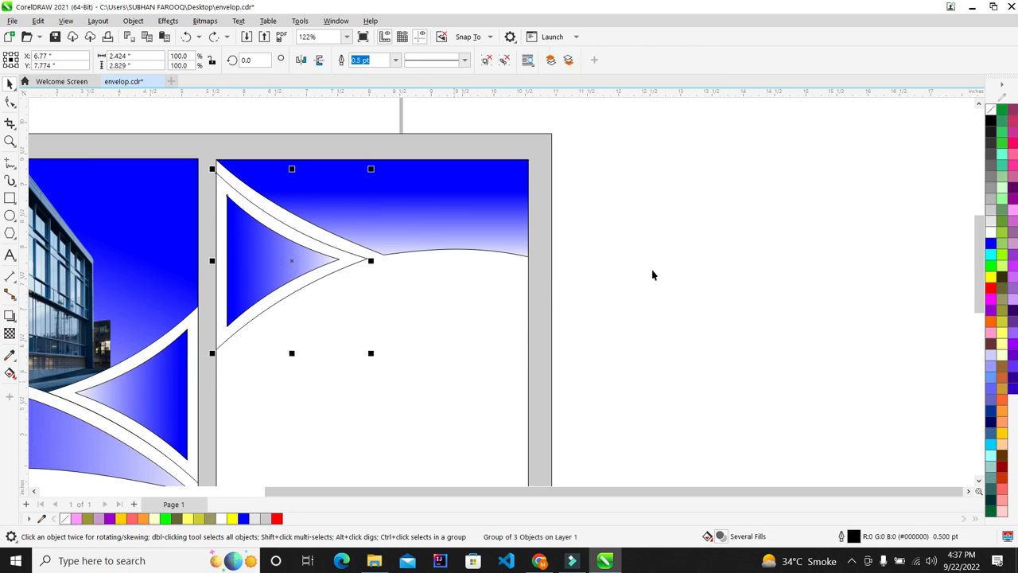
{"action": "left_click", "coordinate": [686, 255]}
{"action": "scroll", "coordinate": [345, 183], "scroll_direction": "down", "scroll_amount": 3}
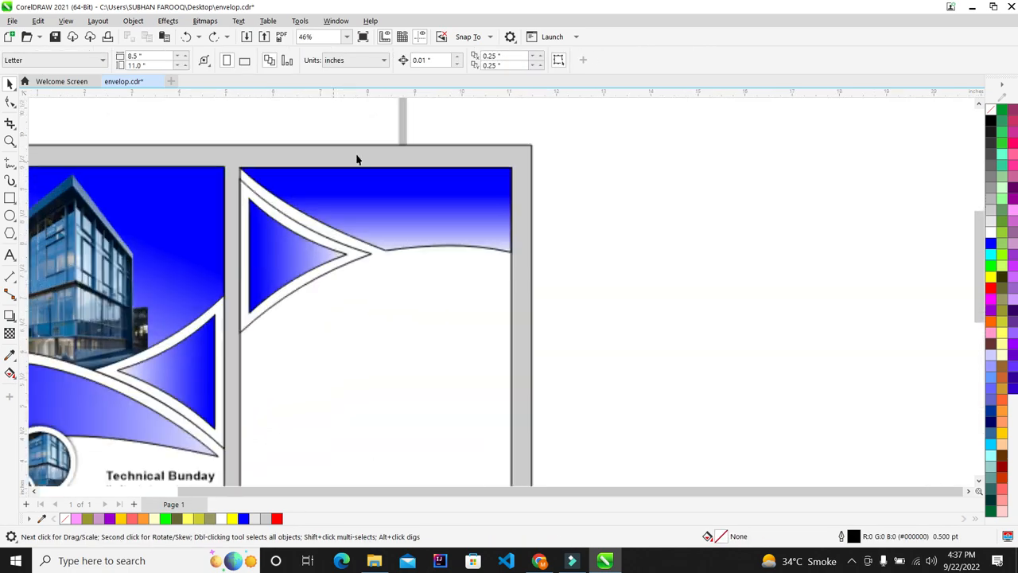
{"action": "left_click", "coordinate": [357, 169]}
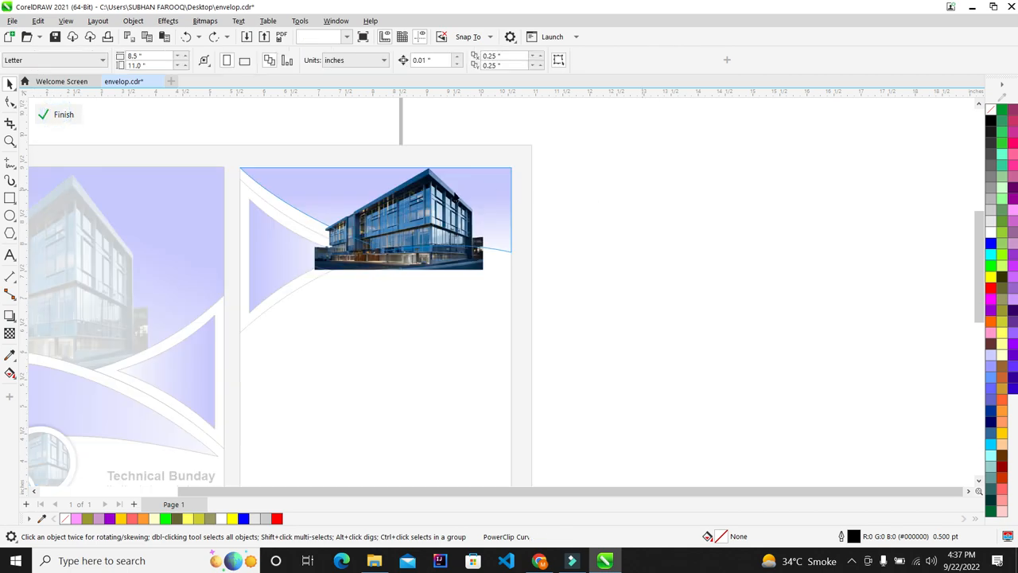
{"action": "left_click", "coordinate": [434, 199]}
{"action": "scroll", "coordinate": [435, 198], "scroll_direction": "up", "scroll_amount": 2}
{"action": "key", "text": "Escape"}
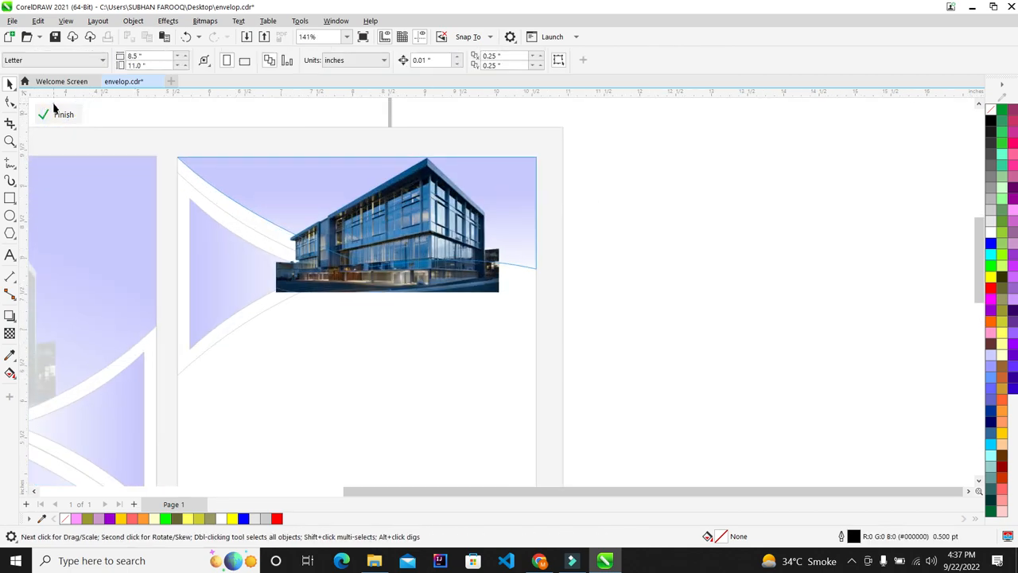
{"action": "left_click", "coordinate": [63, 118]}
{"action": "scroll", "coordinate": [355, 148], "scroll_direction": "down", "scroll_amount": 3}
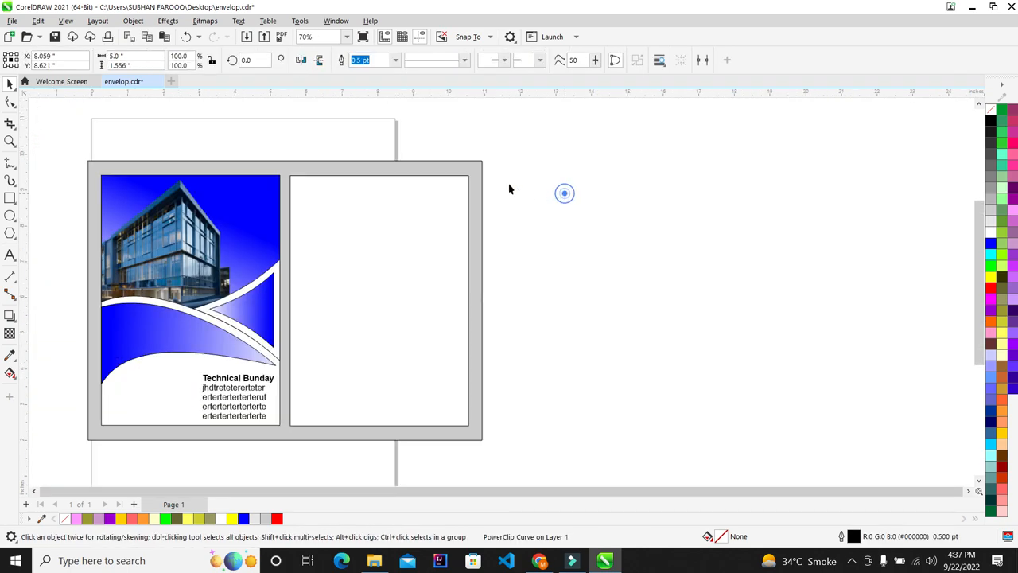
{"action": "scroll", "coordinate": [415, 187], "scroll_direction": "up", "scroll_amount": 2}
{"action": "key", "text": "F4"}
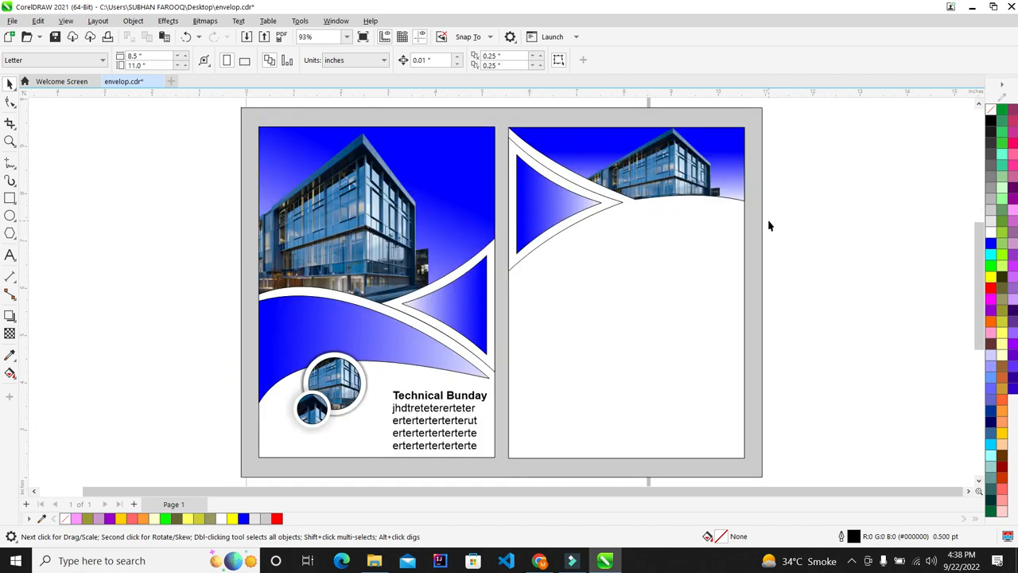
{"action": "scroll", "coordinate": [768, 226], "scroll_direction": "up", "scroll_amount": 2}
{"action": "scroll", "coordinate": [766, 222], "scroll_direction": "down", "scroll_amount": 4}
{"action": "scroll", "coordinate": [549, 207], "scroll_direction": "up", "scroll_amount": 1}
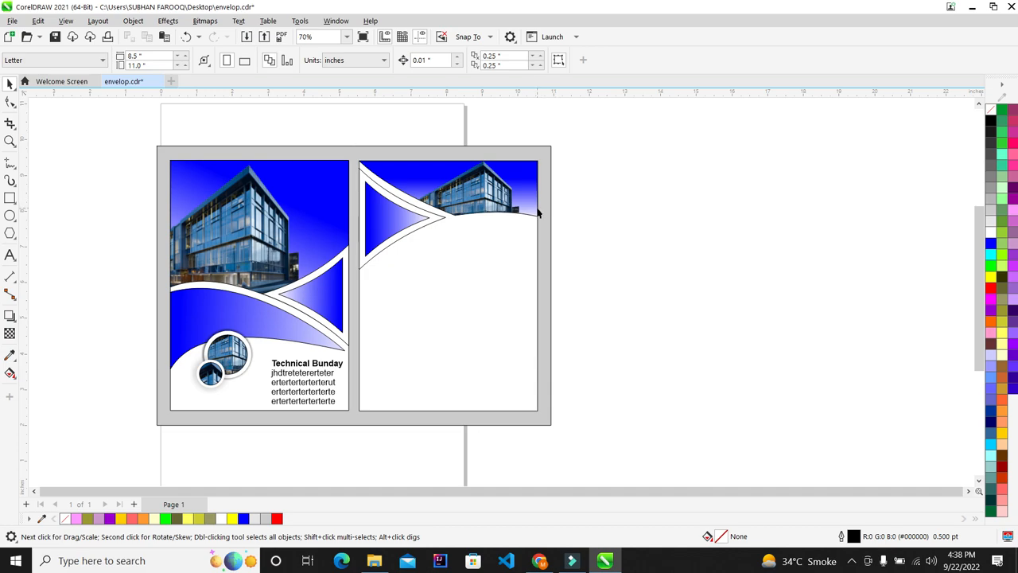
{"action": "scroll", "coordinate": [538, 214], "scroll_direction": "up", "scroll_amount": 3}
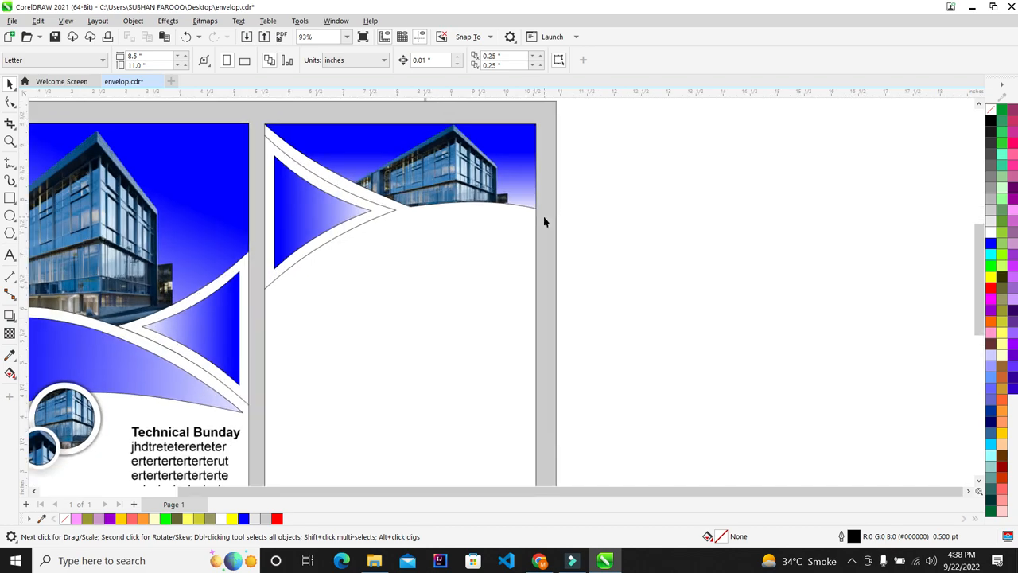
{"action": "scroll", "coordinate": [527, 226], "scroll_direction": "up", "scroll_amount": 3}
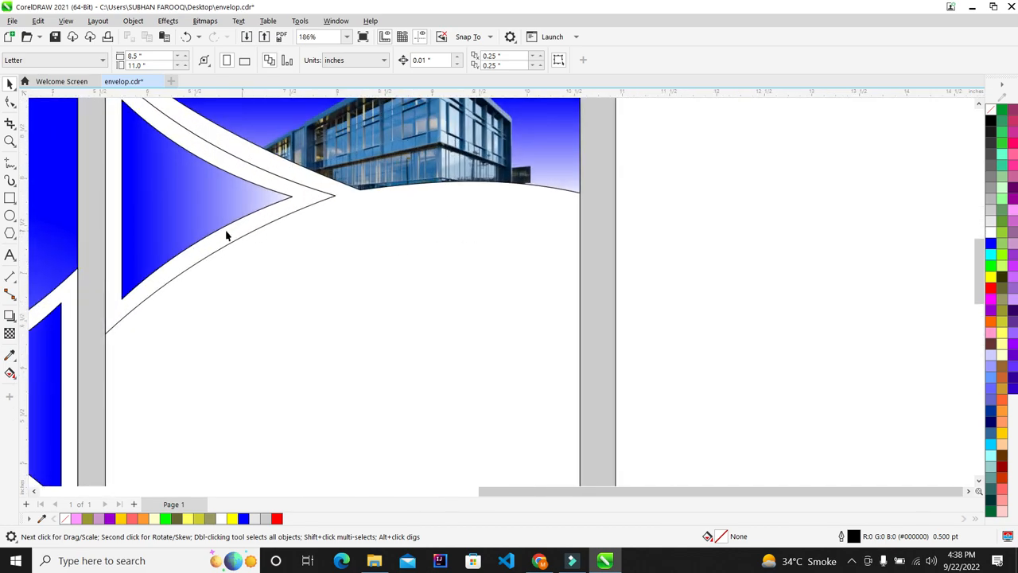
Draw a rectangle below the top band, convert it to curves, and cut it to a triangle
{"action": "left_click", "coordinate": [9, 198]}
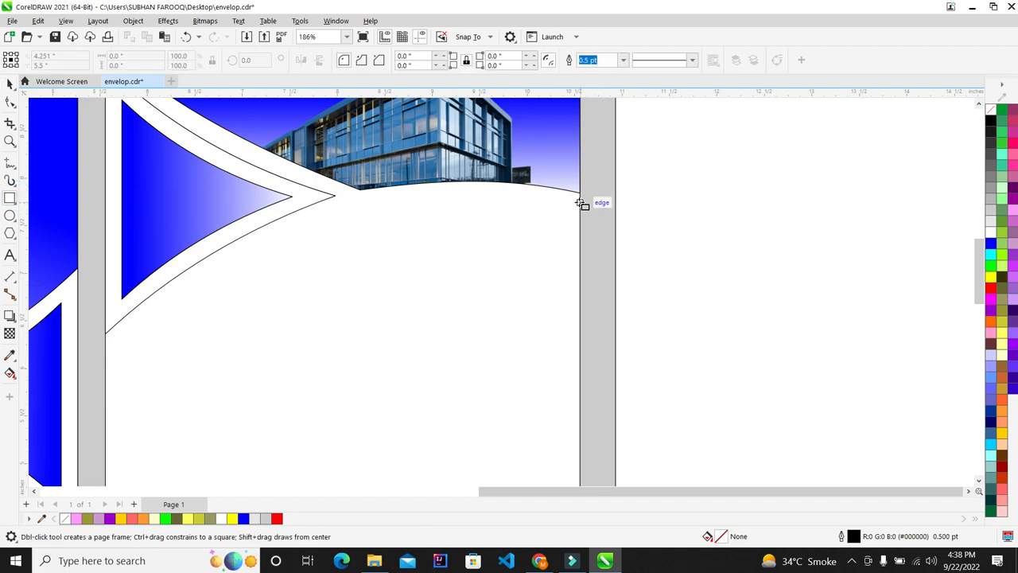
{"action": "left_click_drag", "start_coordinate": [579, 202], "coordinate": [123, 393]}
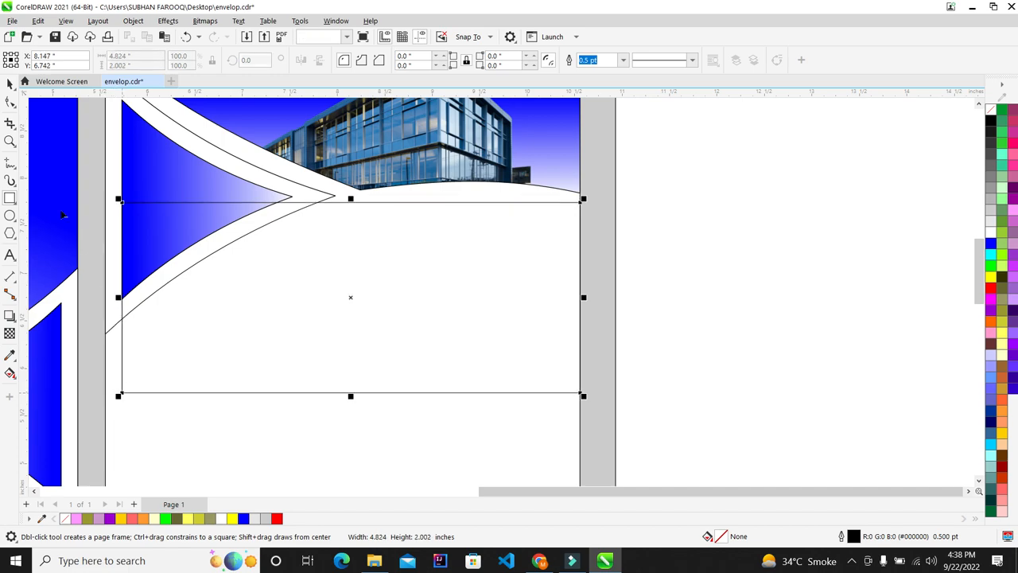
{"action": "left_click", "coordinate": [10, 102]}
{"action": "scroll", "coordinate": [339, 251], "scroll_direction": "down", "scroll_amount": 2}
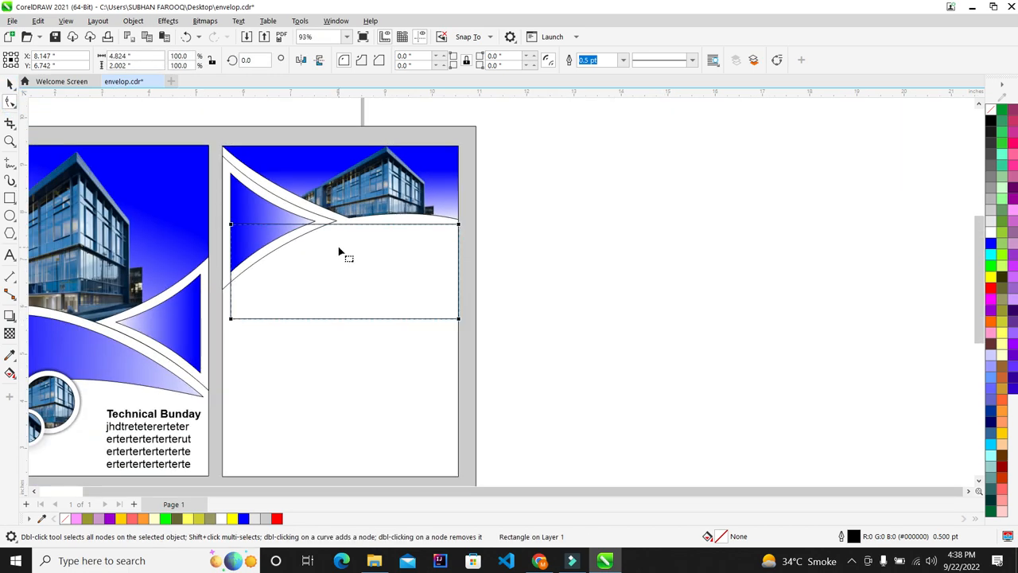
{"action": "key", "text": "ctrl+q"}
{"action": "scroll", "coordinate": [339, 252], "scroll_direction": "up", "scroll_amount": 1}
{"action": "left_click_drag", "start_coordinate": [233, 253], "coordinate": [250, 268]}
{"action": "key", "text": "Delete"}
{"action": "scroll", "coordinate": [210, 317], "scroll_direction": "up", "scroll_amount": 1}
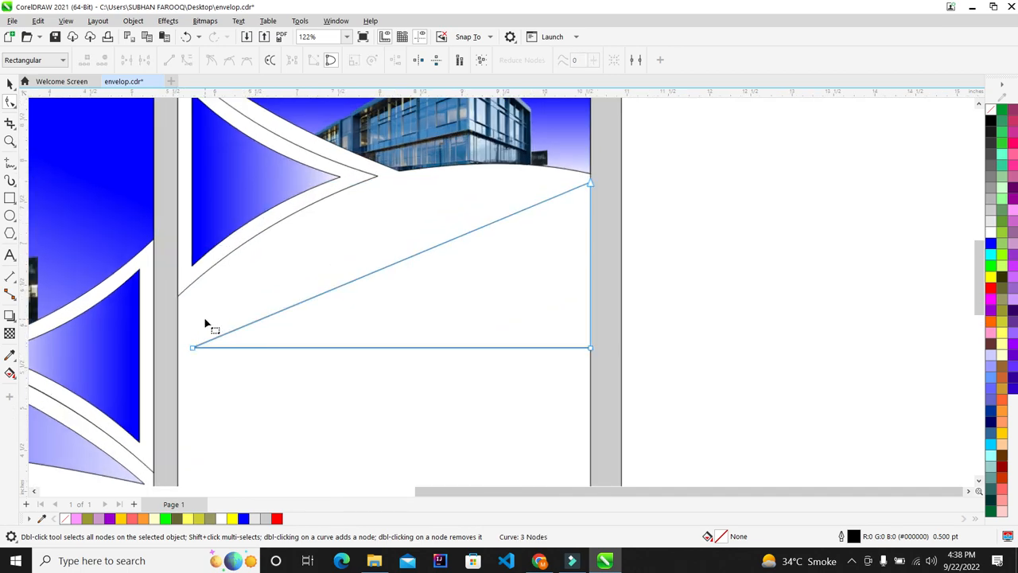
{"action": "left_click_drag", "start_coordinate": [166, 328], "coordinate": [215, 380]}
{"action": "key", "text": "Up"}
{"action": "key", "text": "Up"}
{"action": "key", "text": "Up"}
{"action": "key", "text": "Up"}
{"action": "key", "text": "Up"}
{"action": "key", "text": "Up"}
{"action": "key", "text": "Up"}
{"action": "key", "text": "Up"}
{"action": "key", "text": "Up"}
{"action": "key", "text": "Up"}
{"action": "key", "text": "Up"}
{"action": "key", "text": "Up"}
{"action": "key", "text": "Up"}
{"action": "key", "text": "Up"}
{"action": "key", "text": "Up"}
{"action": "key", "text": "Up"}
{"action": "key", "text": "Up"}
{"action": "key", "text": "Up"}
{"action": "key", "text": "Up"}
{"action": "key", "text": "Up"}
{"action": "key", "text": "Up"}
{"action": "key", "text": "Up"}
{"action": "key", "text": "Up"}
{"action": "key", "text": "Up"}
{"action": "key", "text": "Up"}
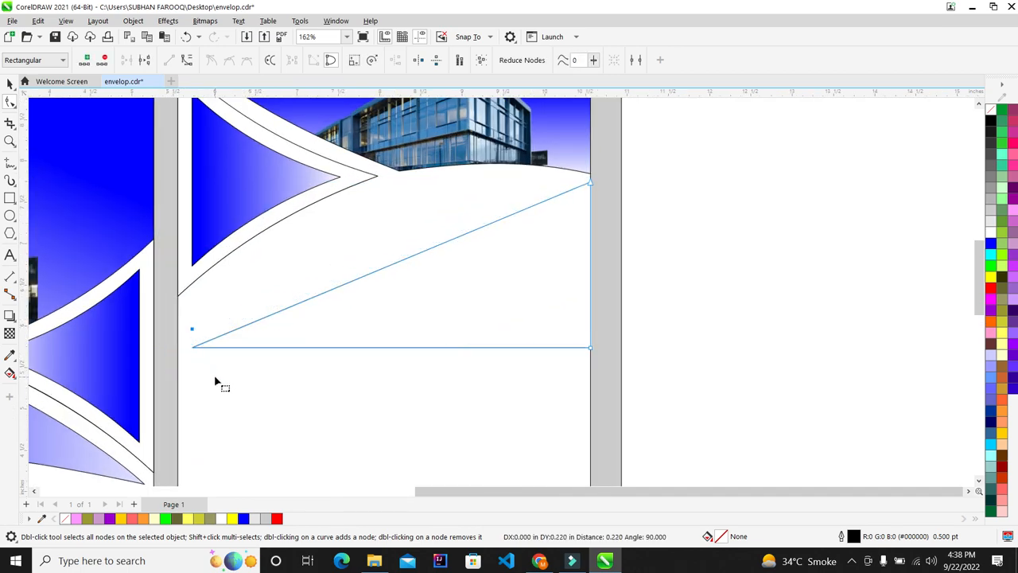
{"action": "key", "text": "Up"}
{"action": "key", "text": "Up"}
{"action": "key", "text": "Up"}
{"action": "key", "text": "Up"}
{"action": "key", "text": "Up"}
{"action": "key", "text": "Up"}
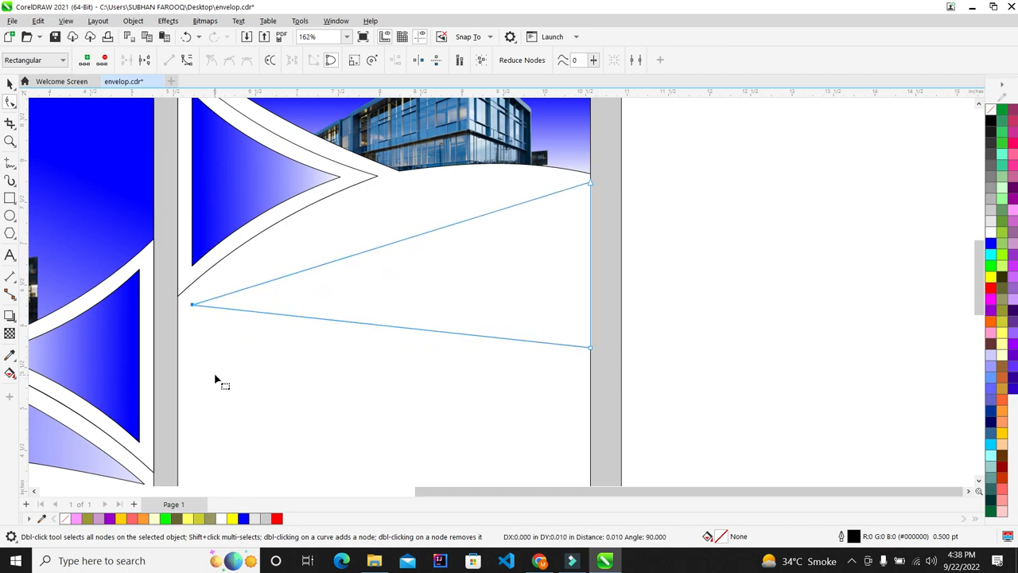
Turn the band's upper edge into a curve and bend it upward into an arc
{"action": "right_click", "coordinate": [427, 236]}
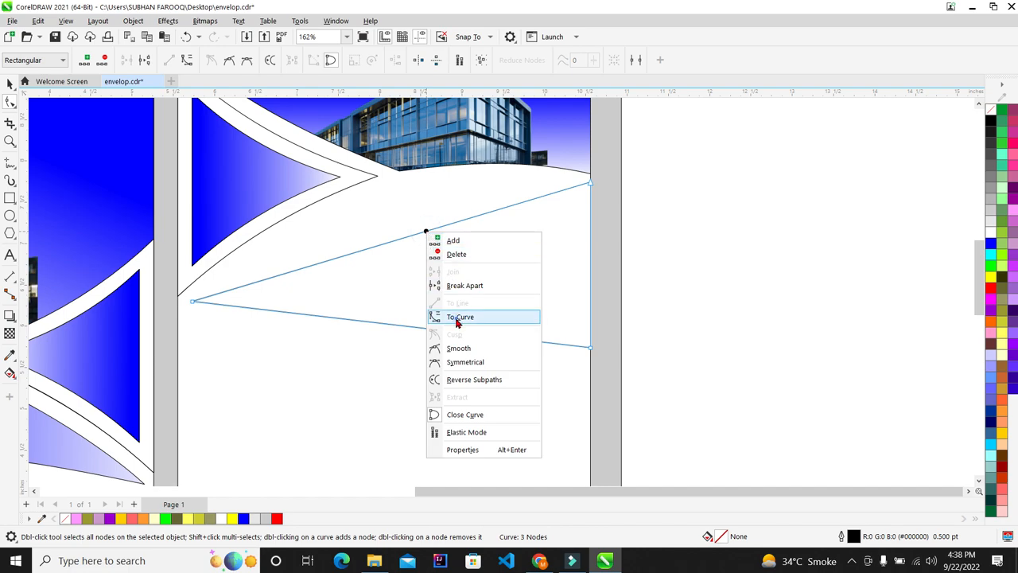
{"action": "left_click", "coordinate": [455, 315]}
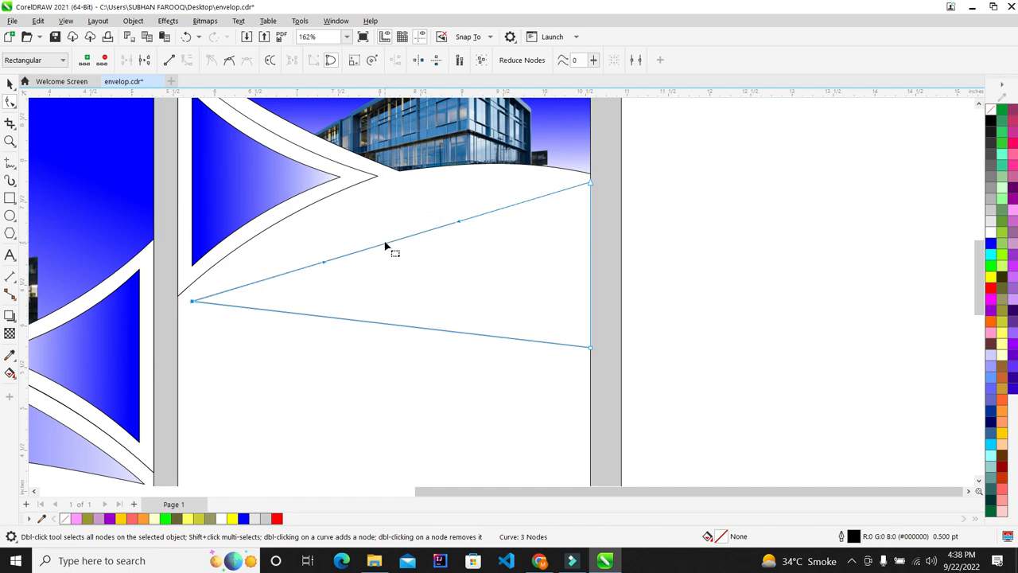
{"action": "left_click_drag", "start_coordinate": [390, 247], "coordinate": [382, 191]}
{"action": "left_click_drag", "start_coordinate": [695, 164], "coordinate": [555, 225]}
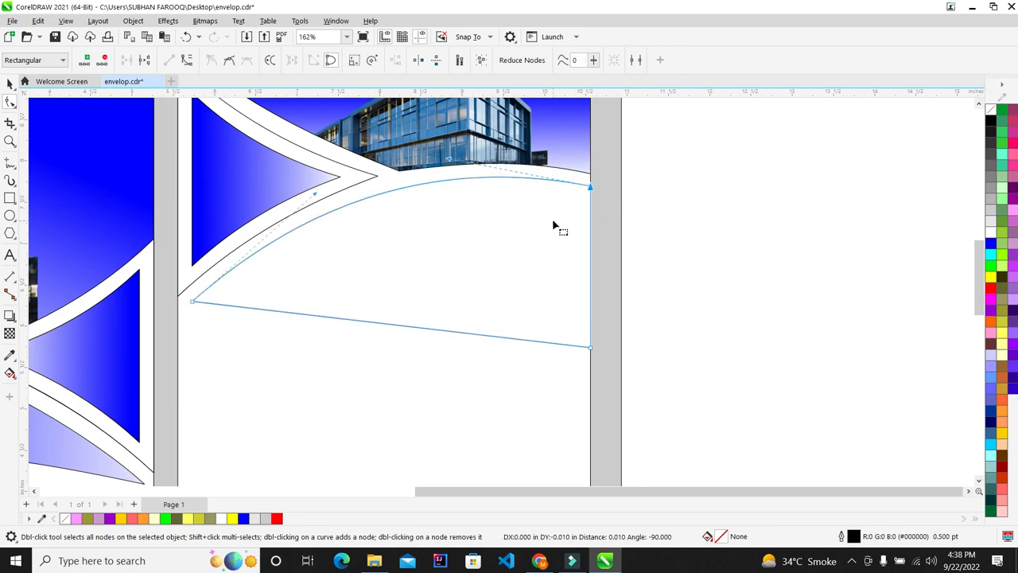
{"action": "left_click_drag", "start_coordinate": [454, 161], "coordinate": [456, 163]}
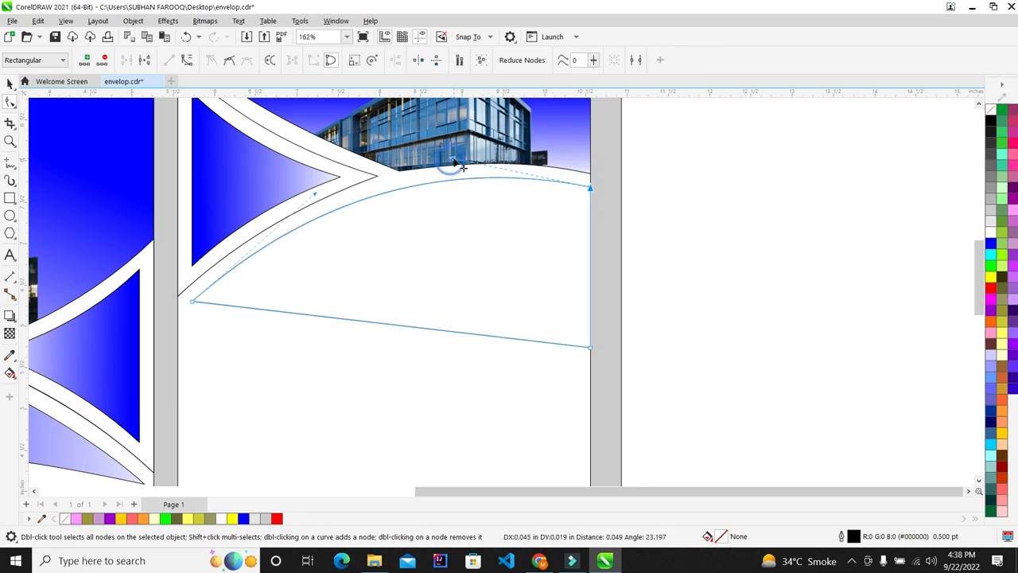
{"action": "scroll", "coordinate": [408, 249], "scroll_direction": "down", "scroll_amount": 2}
{"action": "scroll", "coordinate": [405, 266], "scroll_direction": "up", "scroll_amount": 1}
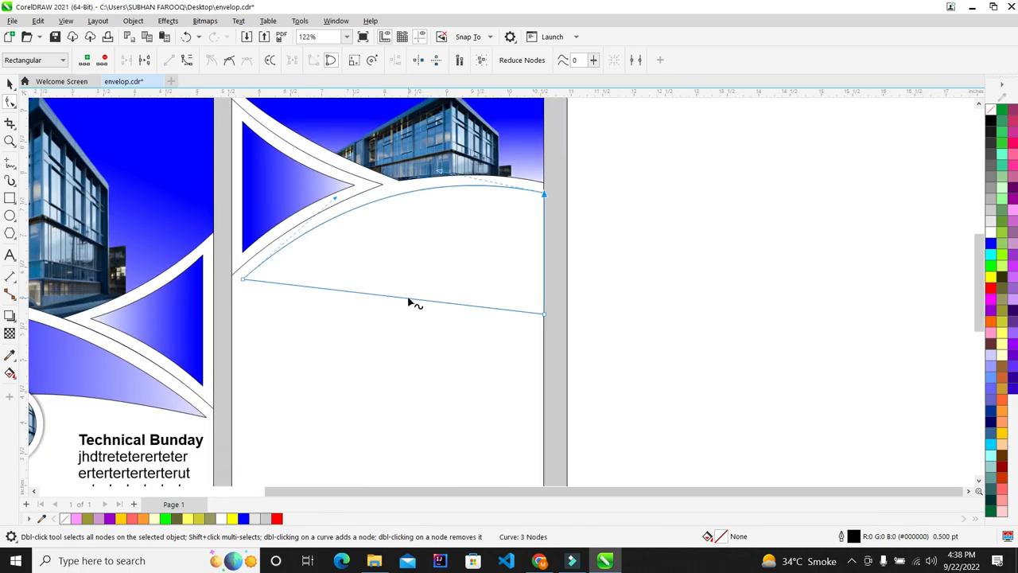
Convert the lower edge to a curve and bend it upward into an arch
{"action": "left_click", "coordinate": [409, 299]}
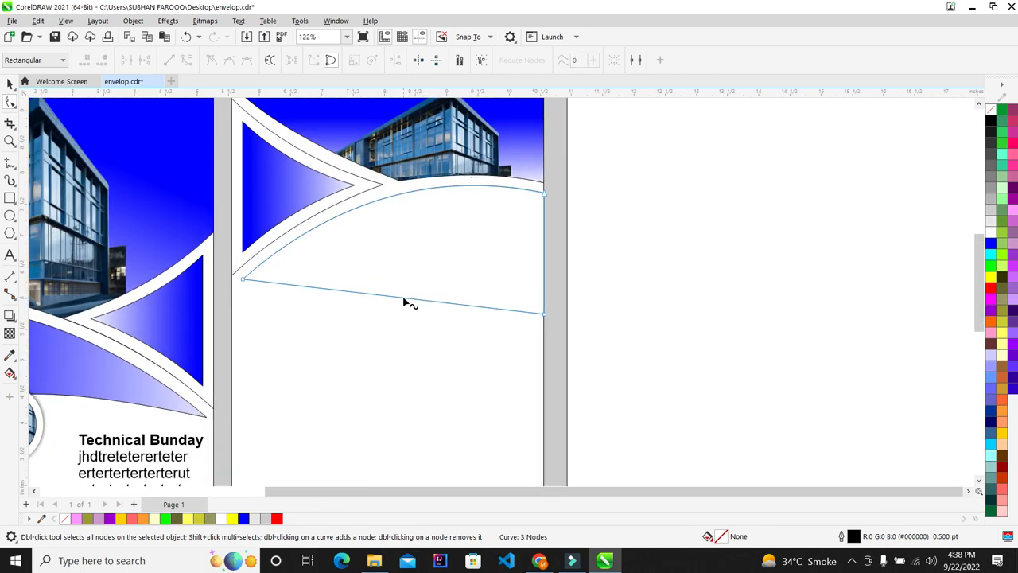
{"action": "right_click", "coordinate": [403, 299]}
{"action": "left_click", "coordinate": [429, 383]}
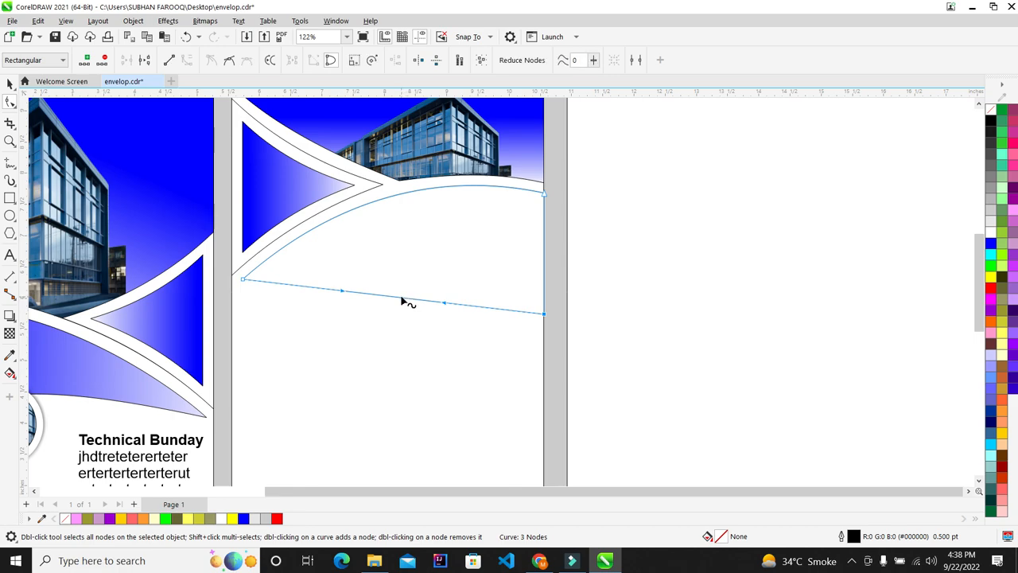
{"action": "left_click_drag", "start_coordinate": [402, 300], "coordinate": [425, 254]}
{"action": "scroll", "coordinate": [425, 254], "scroll_direction": "down", "scroll_amount": 3}
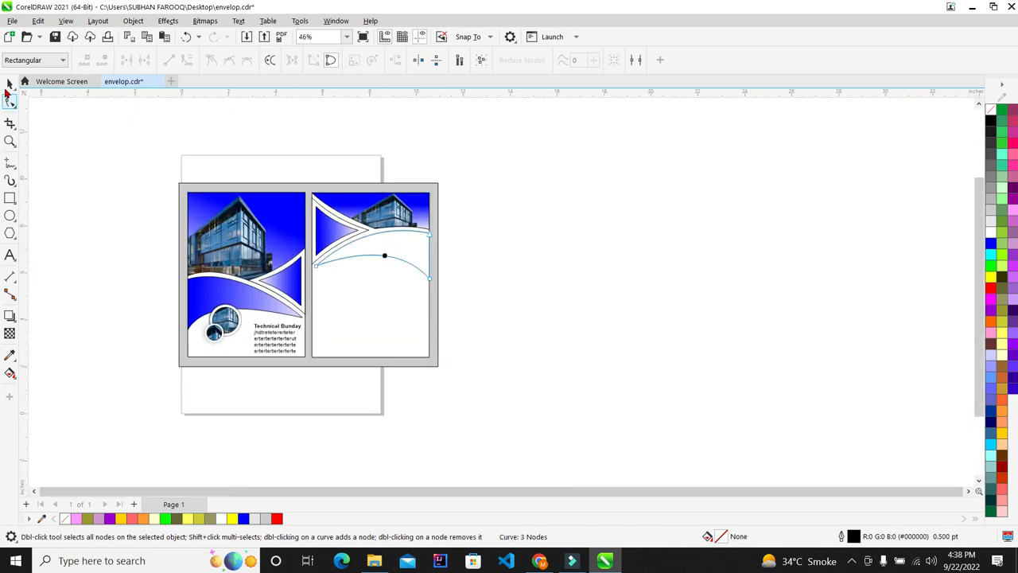
Drop an outline copy of the band beside the page and fill the original blue
{"action": "left_click", "coordinate": [9, 84]}
{"action": "scroll", "coordinate": [409, 266], "scroll_direction": "up", "scroll_amount": 3}
{"action": "left_click_drag", "start_coordinate": [408, 273], "coordinate": [924, 185]}
{"action": "left_click", "coordinate": [473, 299]}
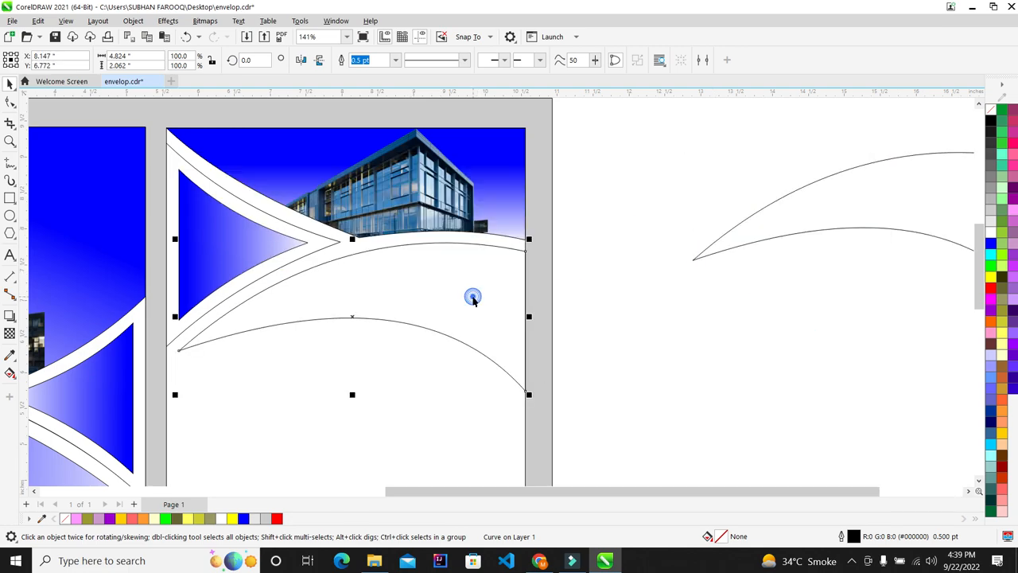
{"action": "left_click", "coordinate": [989, 244]}
{"action": "scroll", "coordinate": [458, 333], "scroll_direction": "up", "scroll_amount": 1}
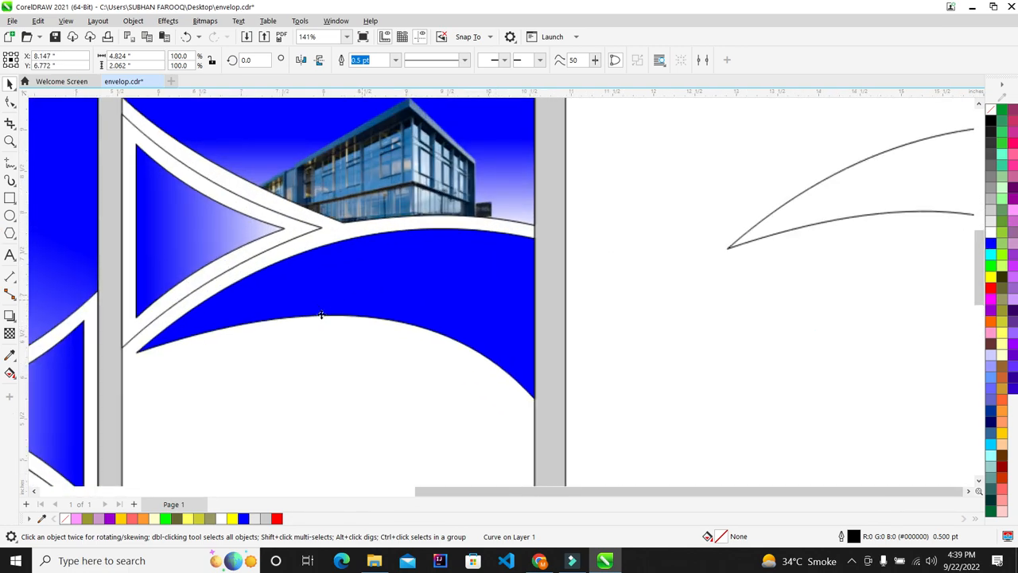
Apply a transparency fade to the blue band, fading toward its left end
{"action": "left_click", "coordinate": [10, 334]}
{"action": "left_click_drag", "start_coordinate": [370, 280], "coordinate": [131, 321]}
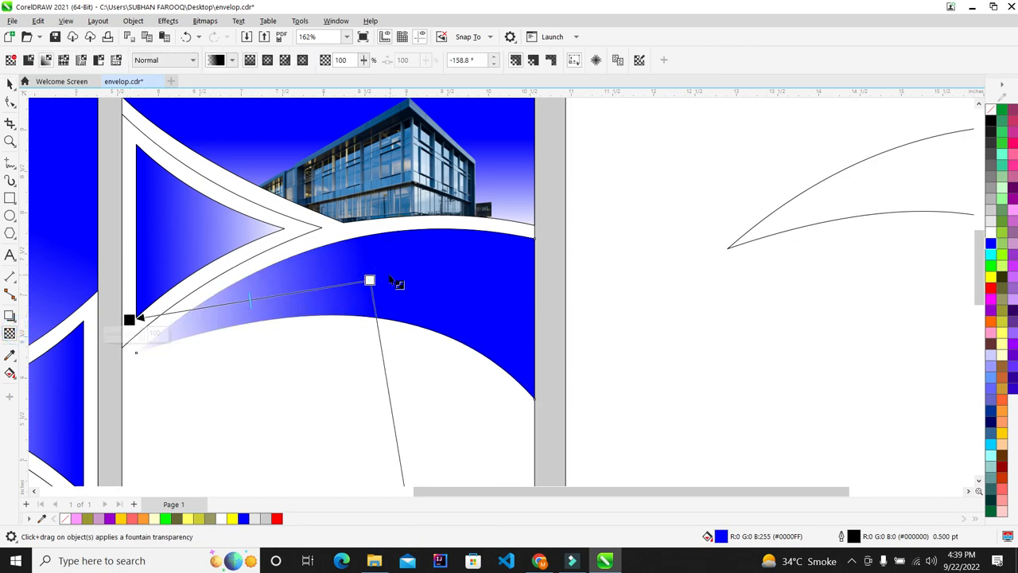
{"action": "left_click_drag", "start_coordinate": [370, 280], "coordinate": [458, 272]}
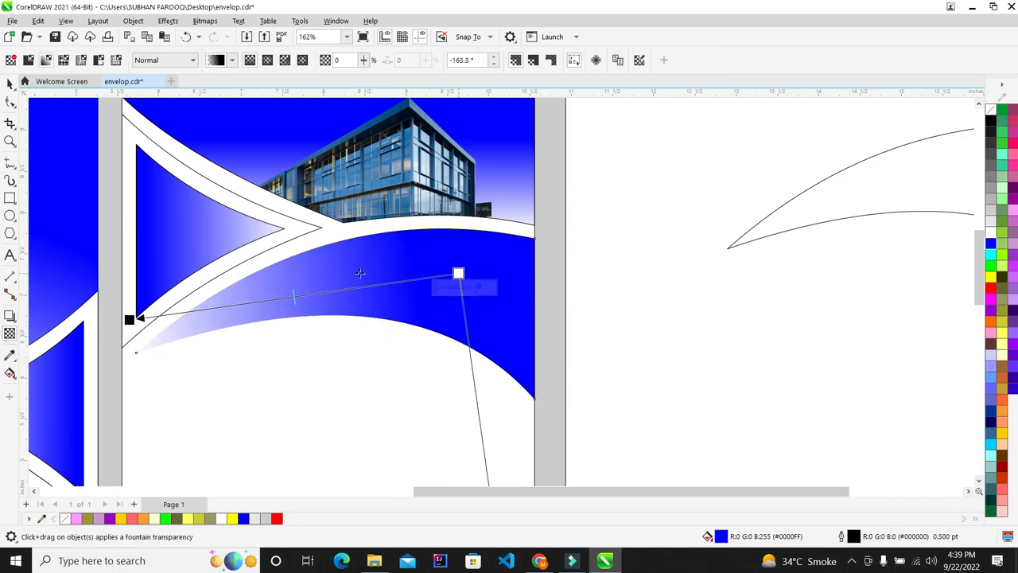
{"action": "left_click_drag", "start_coordinate": [128, 319], "coordinate": [85, 336]}
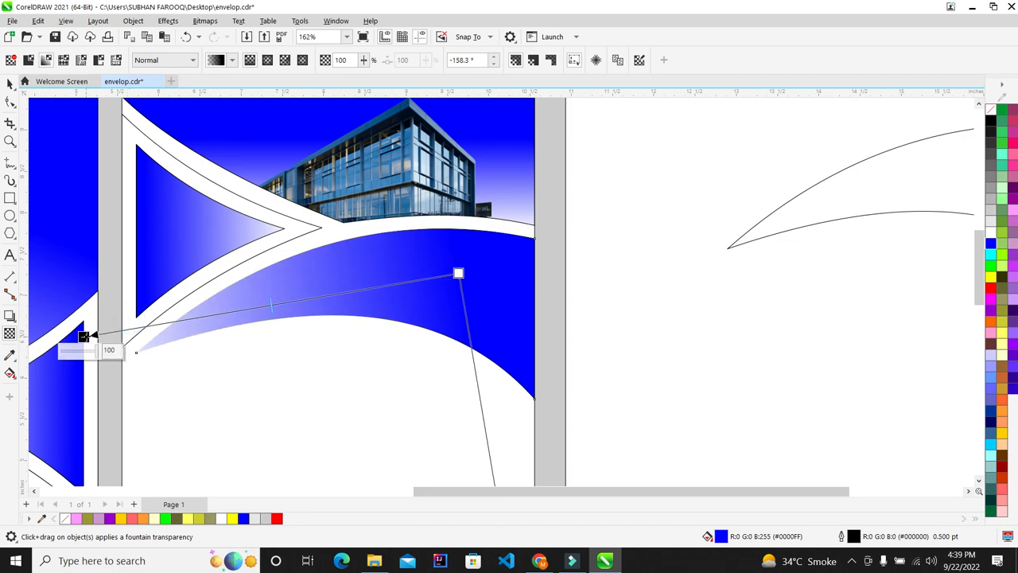
Align the outline copy centred over the blue gradient curve with C and E
{"action": "left_click", "coordinate": [11, 84]}
{"action": "key", "text": "F4"}
{"action": "left_click", "coordinate": [748, 212], "text": "shift"}
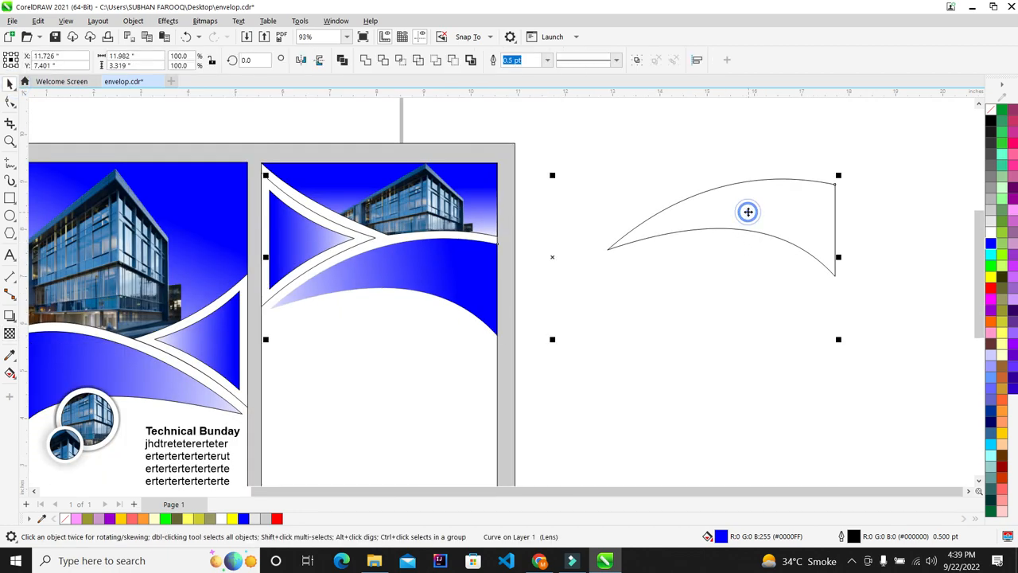
{"action": "left_click", "coordinate": [759, 207]}
{"action": "left_click", "coordinate": [448, 259], "text": "shift"}
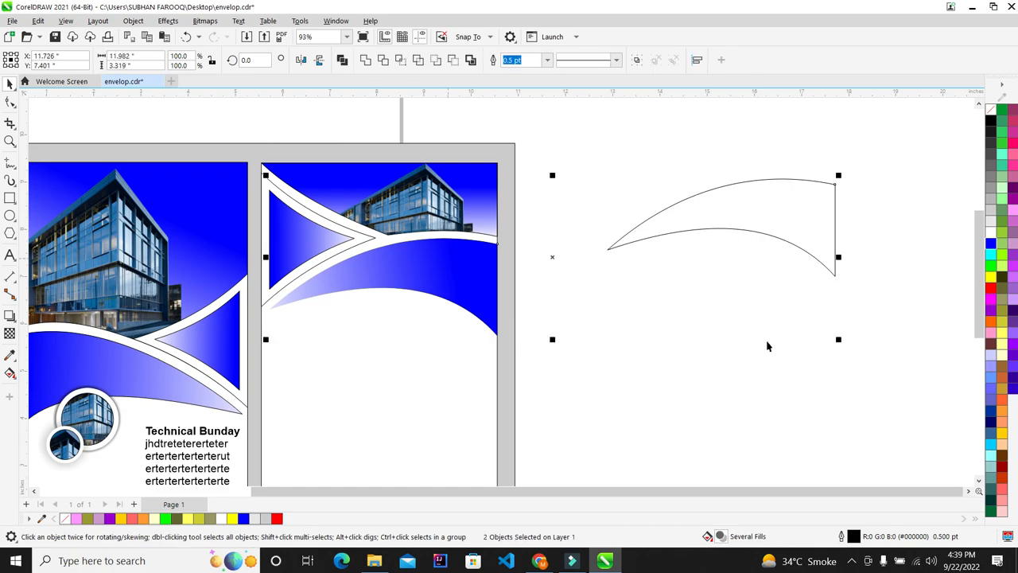
{"action": "key", "text": "c"}
{"action": "key", "text": "e"}
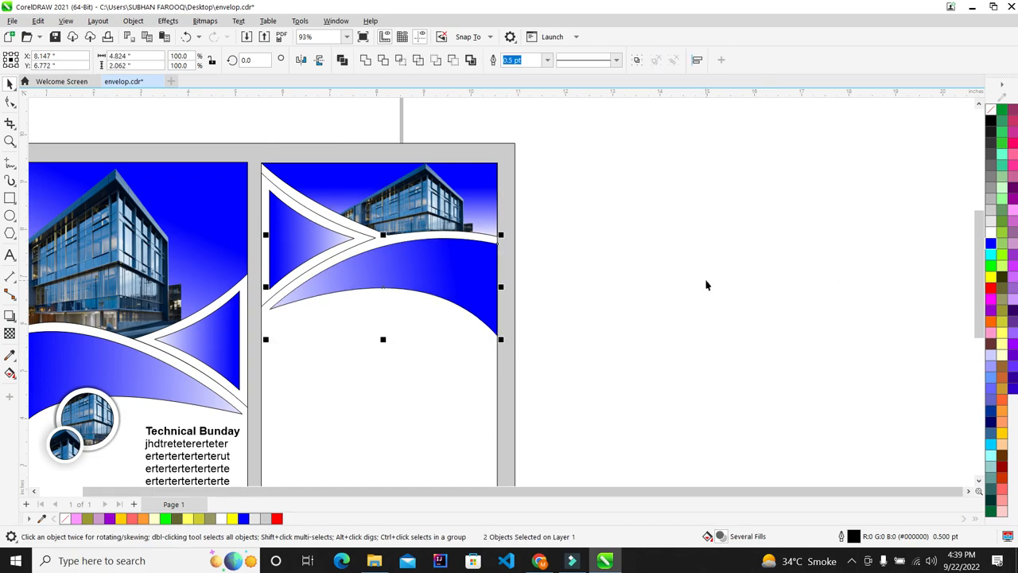
{"action": "left_click", "coordinate": [707, 284]}
{"action": "scroll", "coordinate": [267, 308], "scroll_direction": "up", "scroll_amount": 6}
{"action": "scroll", "coordinate": [267, 304], "scroll_direction": "down", "scroll_amount": 5}
{"action": "scroll", "coordinate": [267, 304], "scroll_direction": "down", "scroll_amount": 5}
{"action": "scroll", "coordinate": [164, 320], "scroll_direction": "up", "scroll_amount": 1}
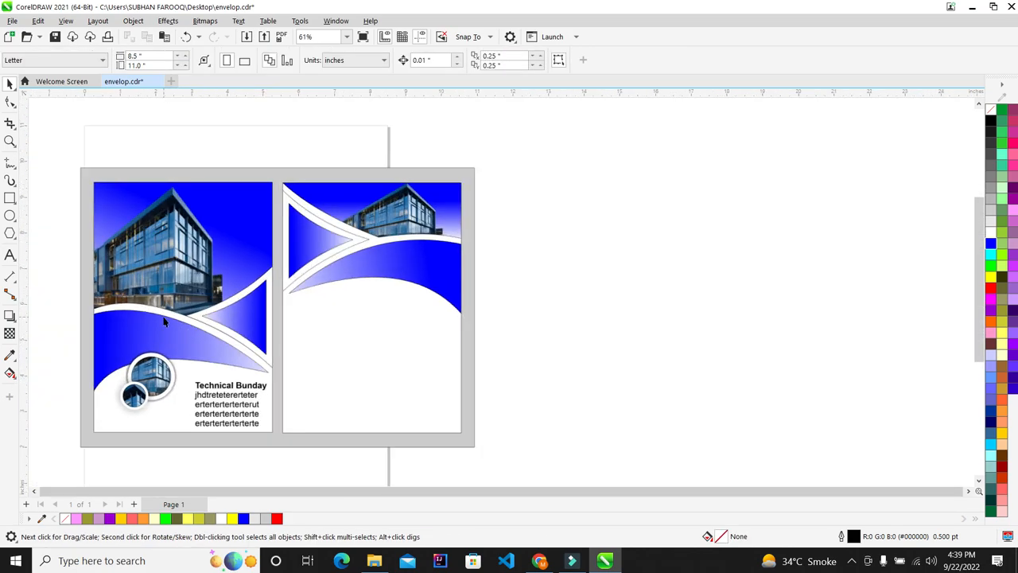
{"action": "scroll", "coordinate": [503, 269], "scroll_direction": "up", "scroll_amount": 1}
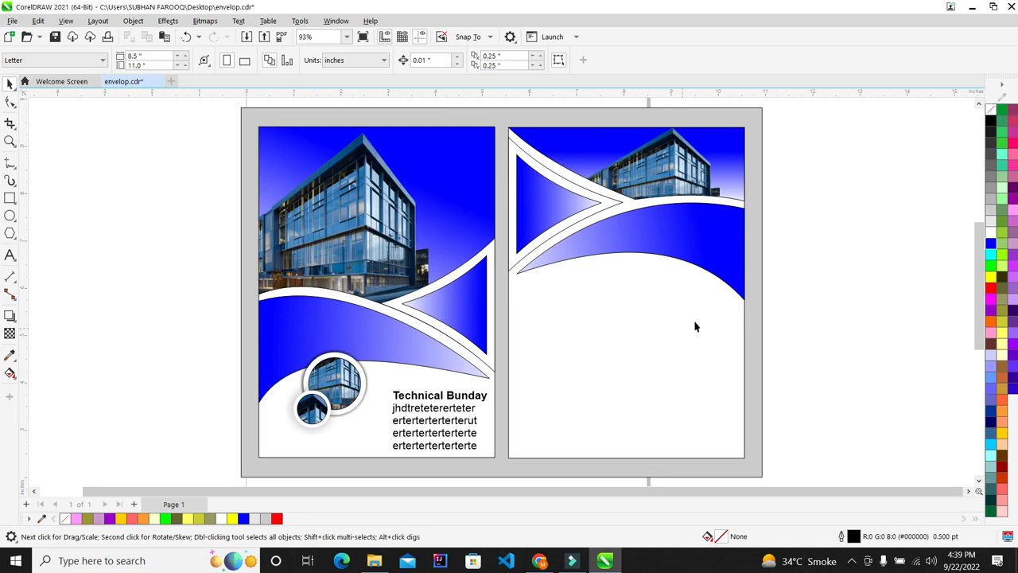
Check the left page's picture and the right page's blue panel by selecting them
{"action": "left_click", "coordinate": [347, 278]}
{"action": "left_click", "coordinate": [659, 281]}
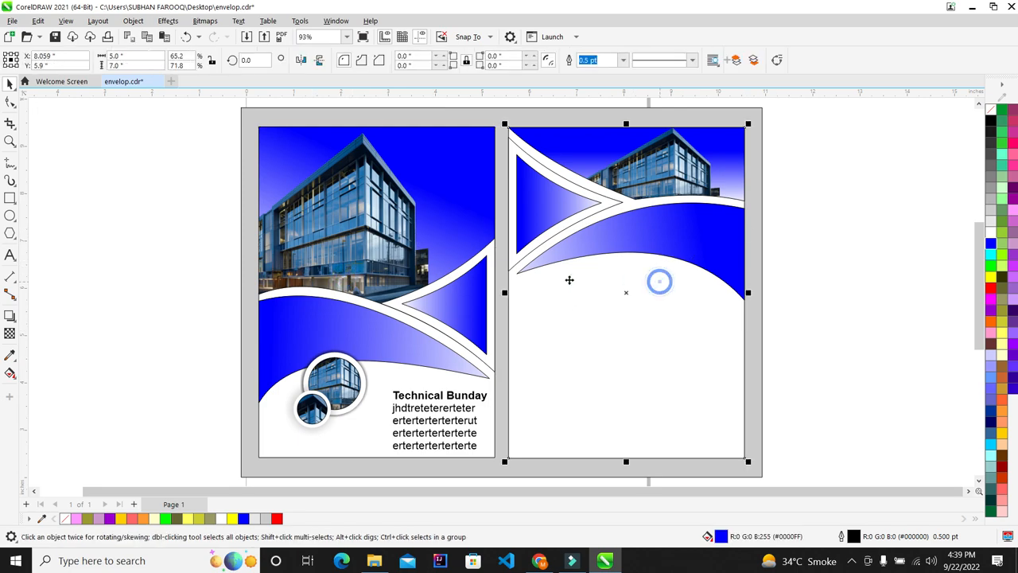
{"action": "scroll", "coordinate": [411, 403], "scroll_direction": "down", "scroll_amount": 2}
{"action": "left_click", "coordinate": [653, 323]}
{"action": "scroll", "coordinate": [495, 371], "scroll_direction": "up", "scroll_amount": 3}
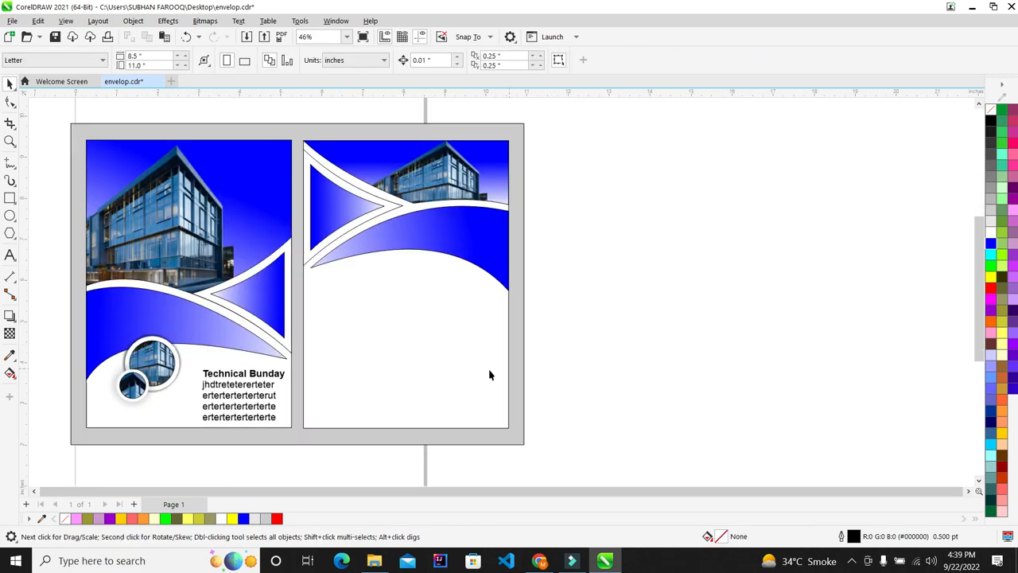
Copy the Technical Bunday text block into the right panel twice
{"action": "left_click", "coordinate": [129, 388]}
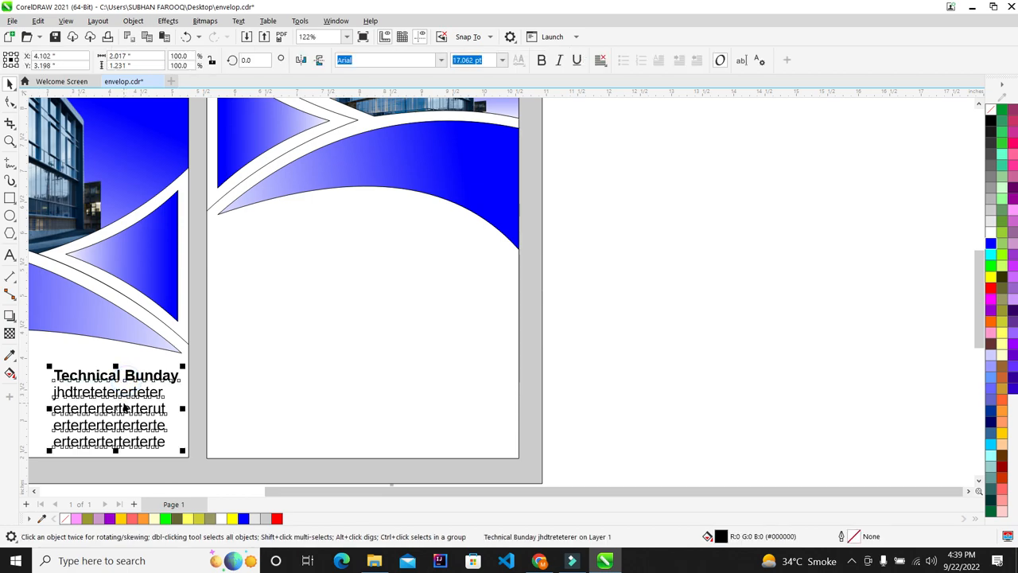
{"action": "left_click_drag", "start_coordinate": [243, 342], "coordinate": [280, 292]}
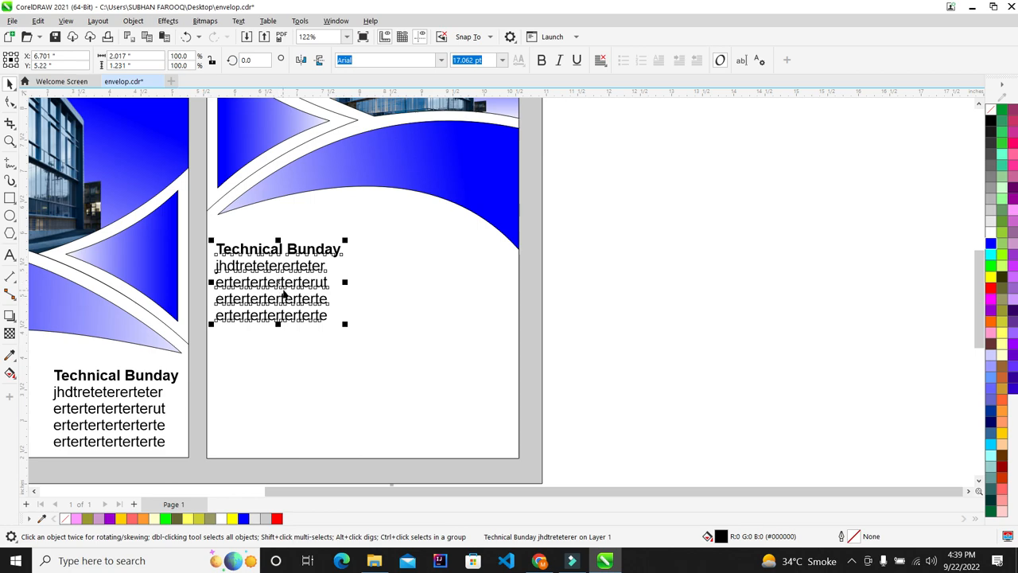
{"action": "left_click_drag", "start_coordinate": [284, 294], "coordinate": [437, 383]}
Left-align the right-column and left-column pairs of text blocks
{"action": "left_click_drag", "start_coordinate": [633, 216], "coordinate": [334, 449]}
{"action": "key", "text": "l"}
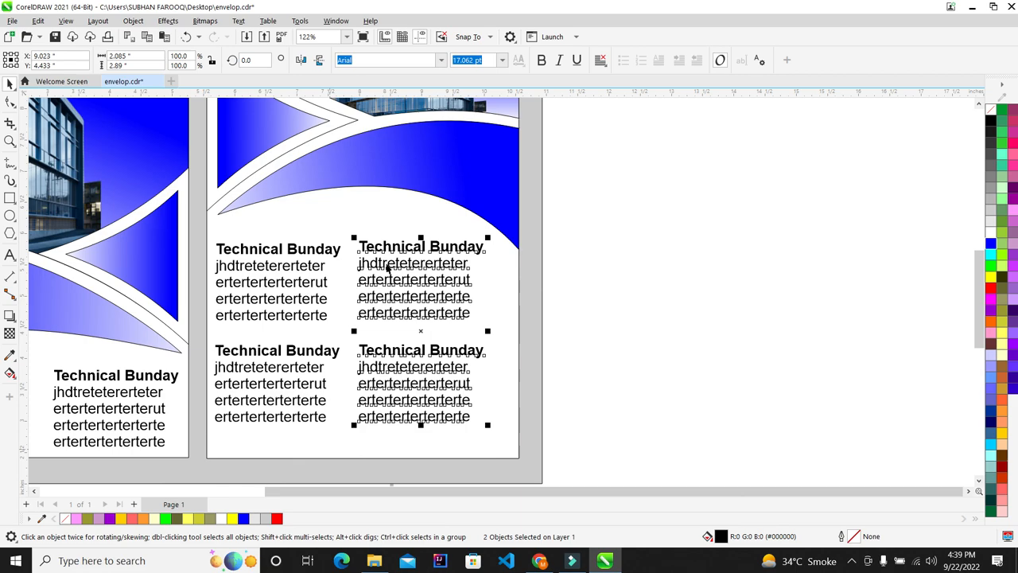
{"action": "scroll", "coordinate": [387, 268], "scroll_direction": "down", "scroll_amount": 3}
{"action": "left_click_drag", "start_coordinate": [364, 409], "coordinate": [274, 213]}
{"action": "key", "text": "l"}
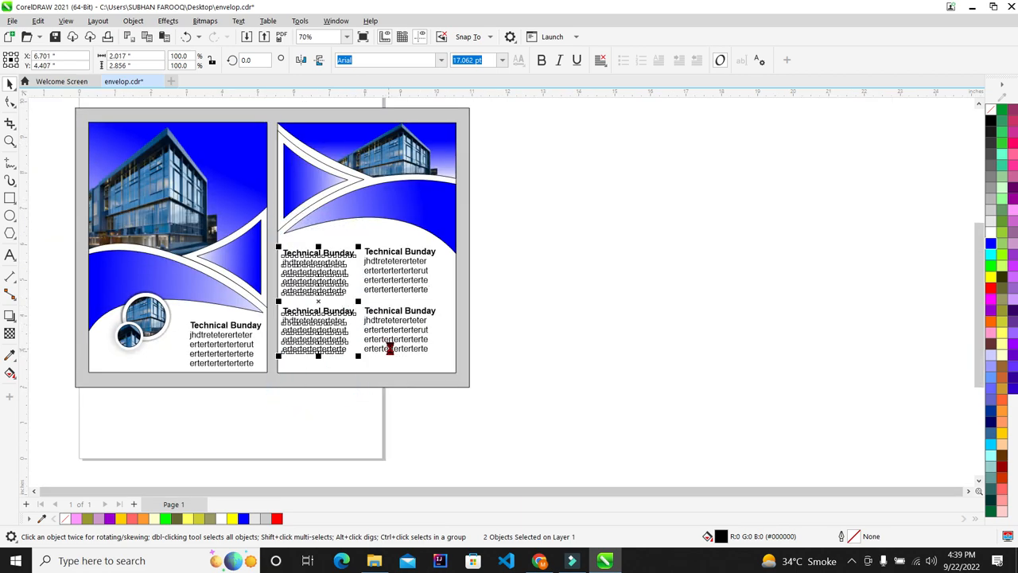
{"action": "left_click_drag", "start_coordinate": [538, 223], "coordinate": [275, 307]}
{"action": "scroll", "coordinate": [362, 277], "scroll_direction": "up", "scroll_amount": 3}
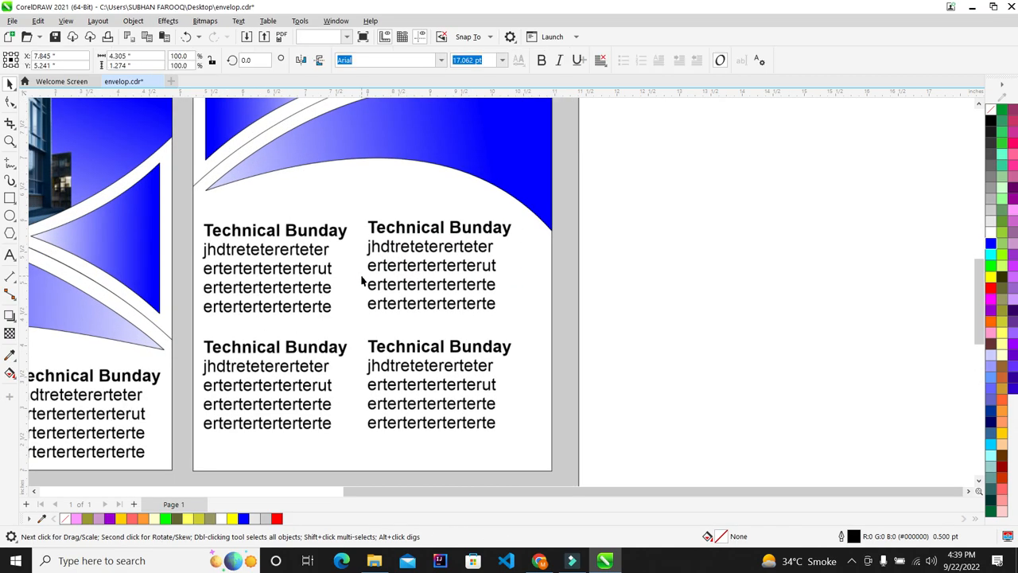
{"action": "scroll", "coordinate": [586, 301], "scroll_direction": "down", "scroll_amount": 3}
{"action": "left_click", "coordinate": [605, 304]}
{"action": "scroll", "coordinate": [568, 225], "scroll_direction": "up", "scroll_amount": 1}
Group the four text blocks, centre them on the right panel, and fit the page
{"action": "left_click_drag", "start_coordinate": [577, 222], "coordinate": [212, 443]}
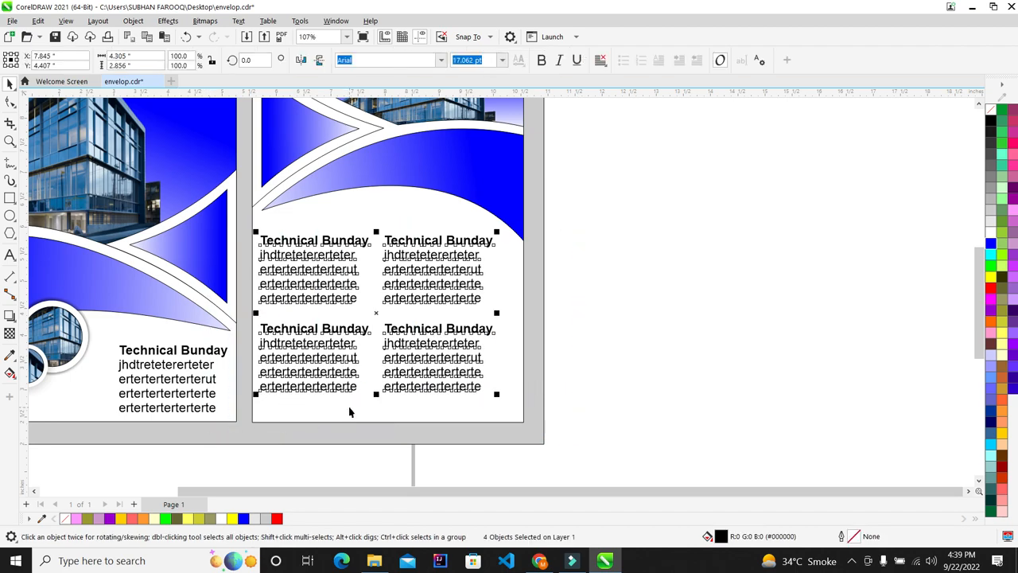
{"action": "key", "text": "ctrl+g"}
{"action": "left_click", "coordinate": [504, 415], "text": "shift"}
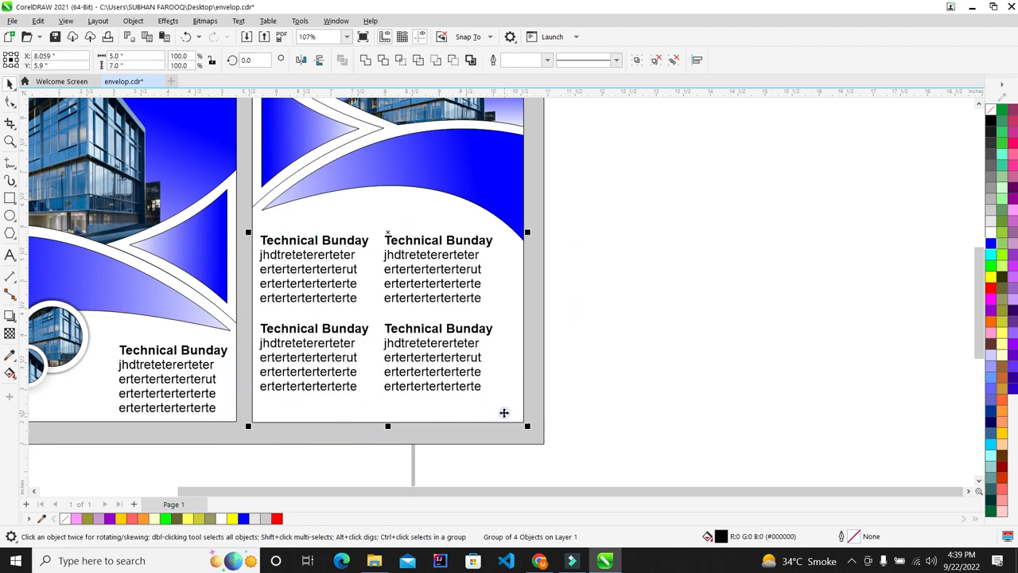
{"action": "key", "text": "c"}
{"action": "left_click", "coordinate": [621, 401]}
{"action": "left_click_drag", "start_coordinate": [619, 211], "coordinate": [213, 434]}
{"action": "key", "text": "e"}
{"action": "left_click", "coordinate": [565, 315]}
{"action": "key", "text": "shift+F4"}
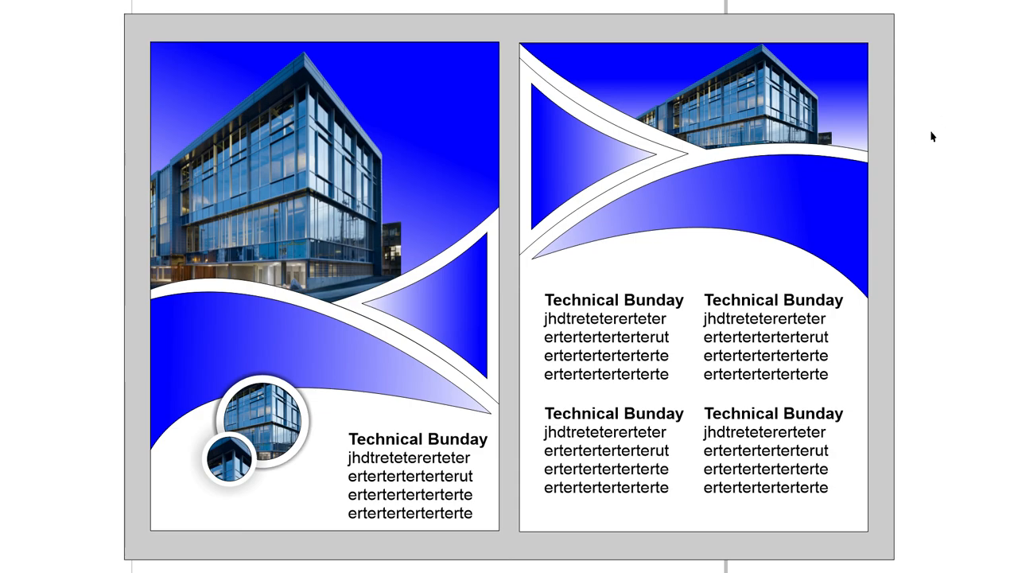
{"action": "key", "text": "Escape"}
{"action": "scroll", "coordinate": [274, 217], "scroll_direction": "down", "scroll_amount": 3}
{"action": "scroll", "coordinate": [291, 223], "scroll_direction": "up", "scroll_amount": 2}
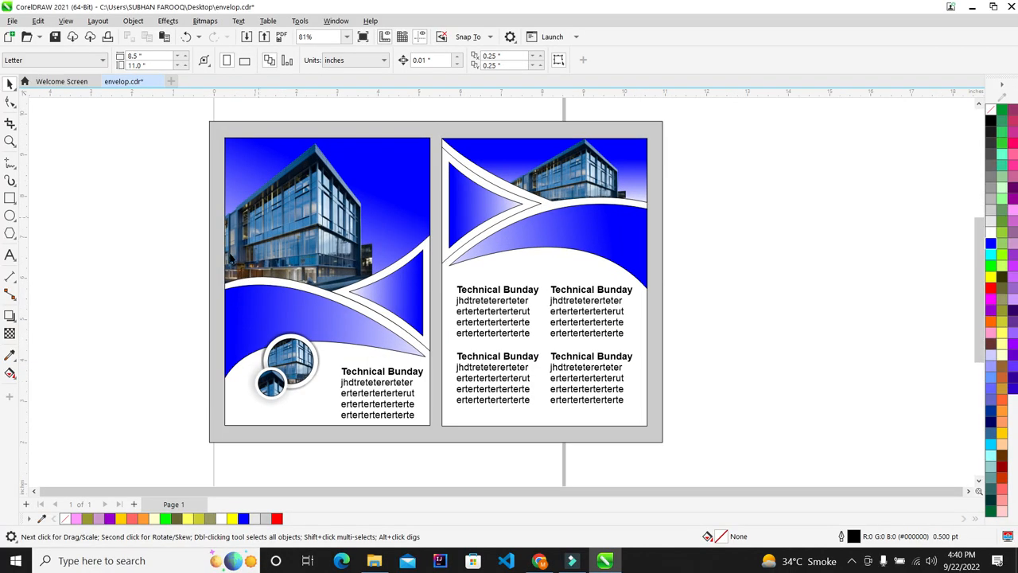
{"action": "scroll", "coordinate": [420, 253], "scroll_direction": "up", "scroll_amount": 1}
{"action": "left_click", "coordinate": [851, 561]}
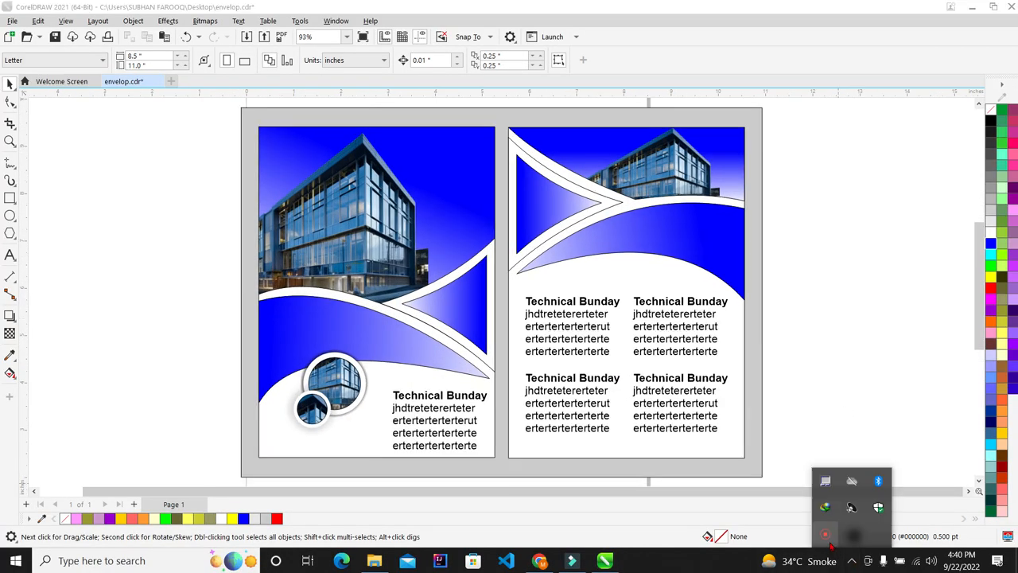
{"action": "left_click", "coordinate": [827, 540]}
{"action": "left_click", "coordinate": [989, 514]}
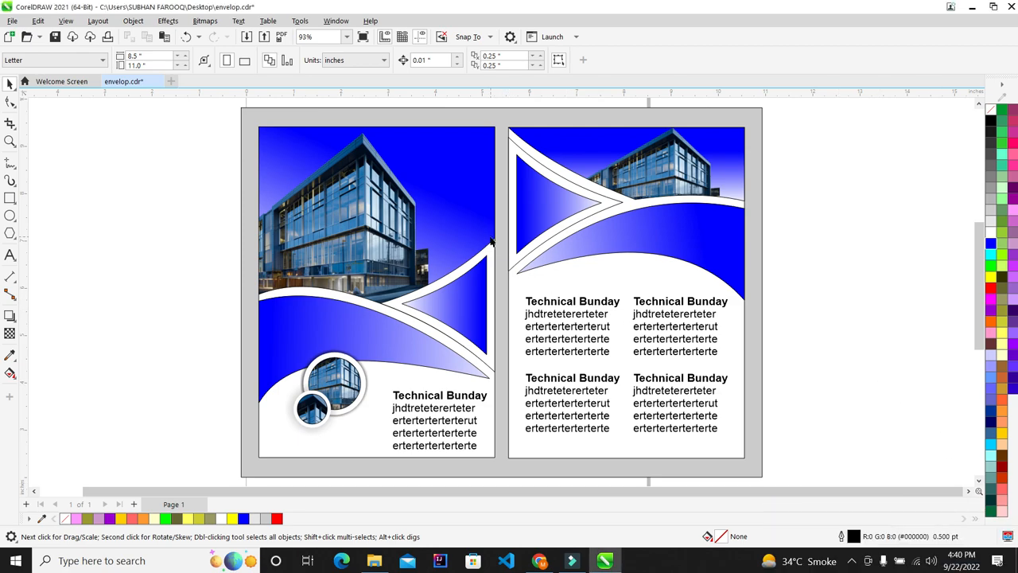
Type the phone number as a text object beside the page
{"action": "left_click", "coordinate": [10, 254]}
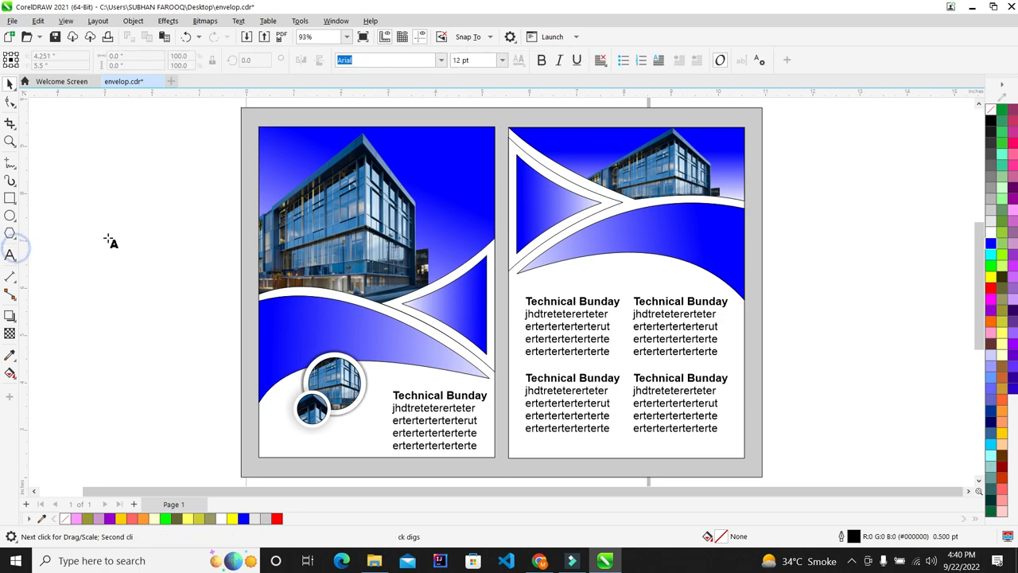
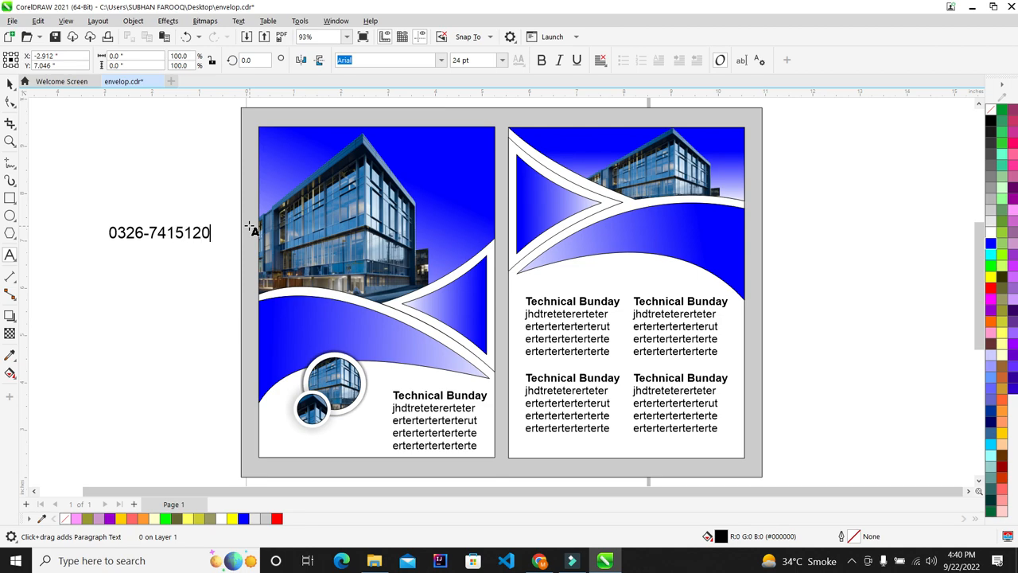
{"action": "left_click", "coordinate": [9, 84]}
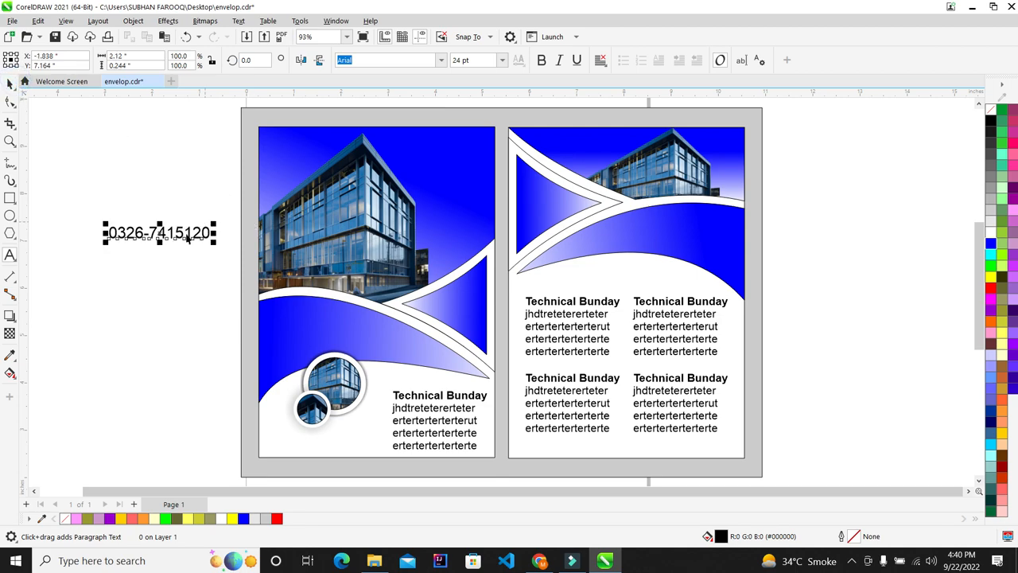
Place a copy of the phone number at the left panel's bottom-left and delete the off-page original
{"action": "left_click_drag", "start_coordinate": [182, 234], "coordinate": [342, 461]}
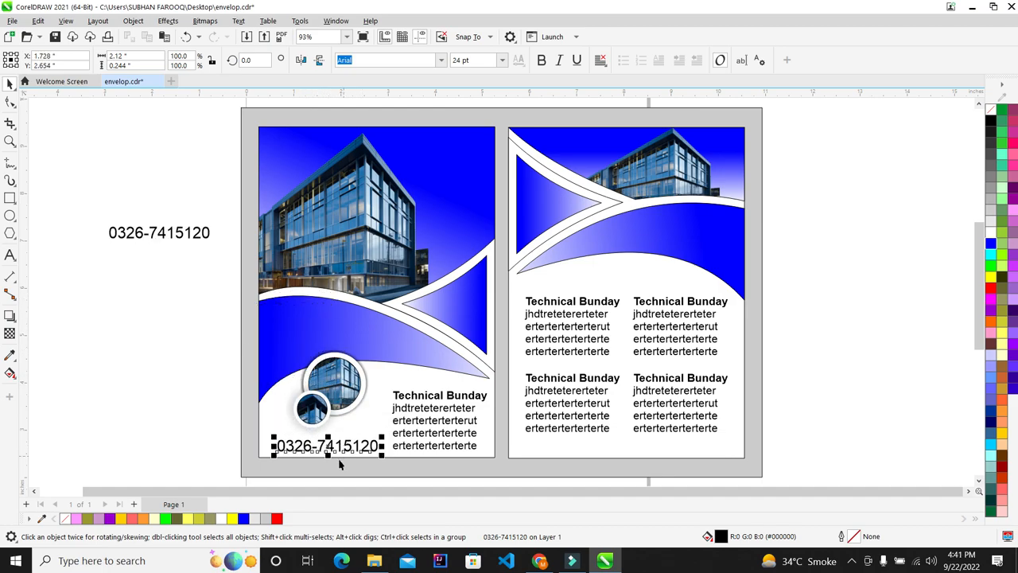
{"action": "scroll", "coordinate": [342, 461], "scroll_direction": "up", "scroll_amount": 1}
{"action": "scroll", "coordinate": [307, 384], "scroll_direction": "down", "scroll_amount": 2}
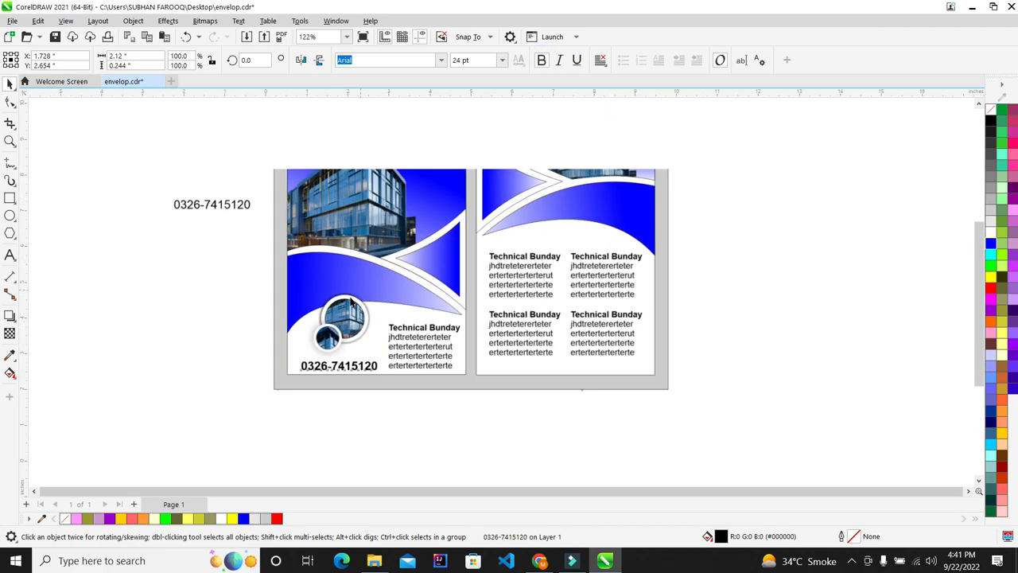
{"action": "scroll", "coordinate": [307, 384], "scroll_direction": "up", "scroll_amount": 4}
{"action": "left_click_drag", "start_coordinate": [309, 381], "coordinate": [268, 392]}
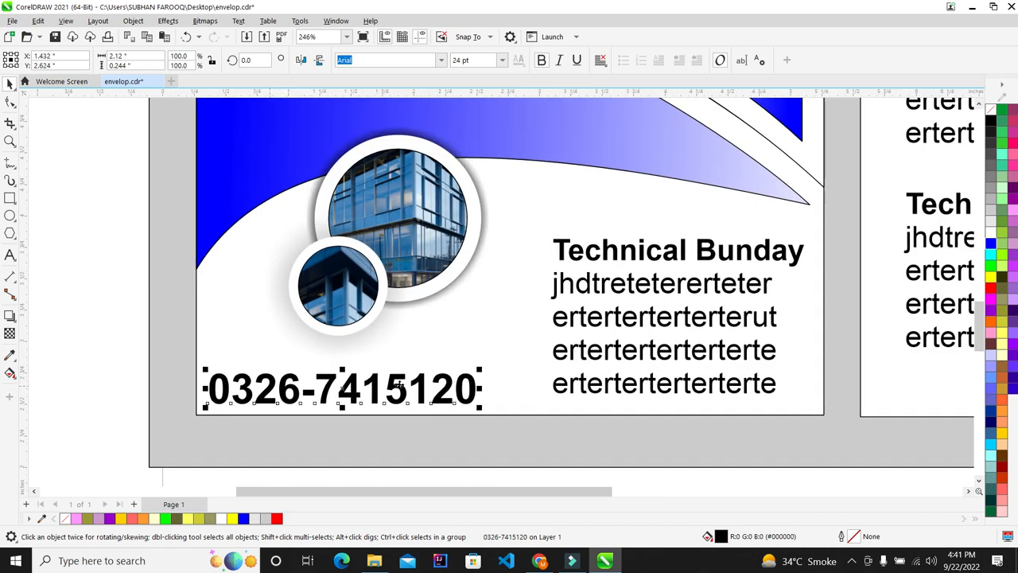
{"action": "scroll", "coordinate": [385, 385], "scroll_direction": "down", "scroll_amount": 5}
{"action": "left_click", "coordinate": [231, 235]}
{"action": "key", "text": "Delete"}
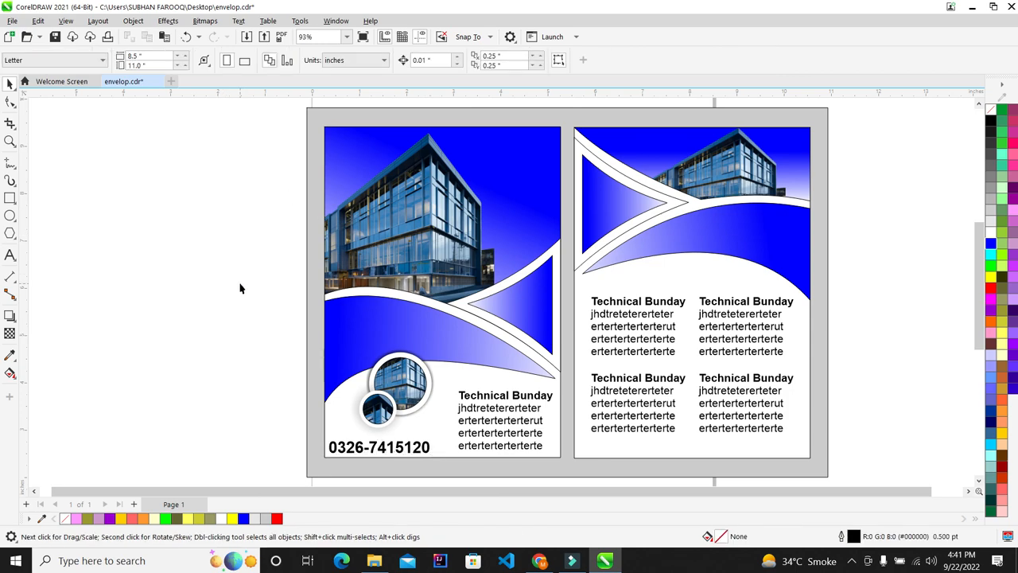
{"action": "scroll", "coordinate": [240, 288], "scroll_direction": "right", "scroll_amount": 2}
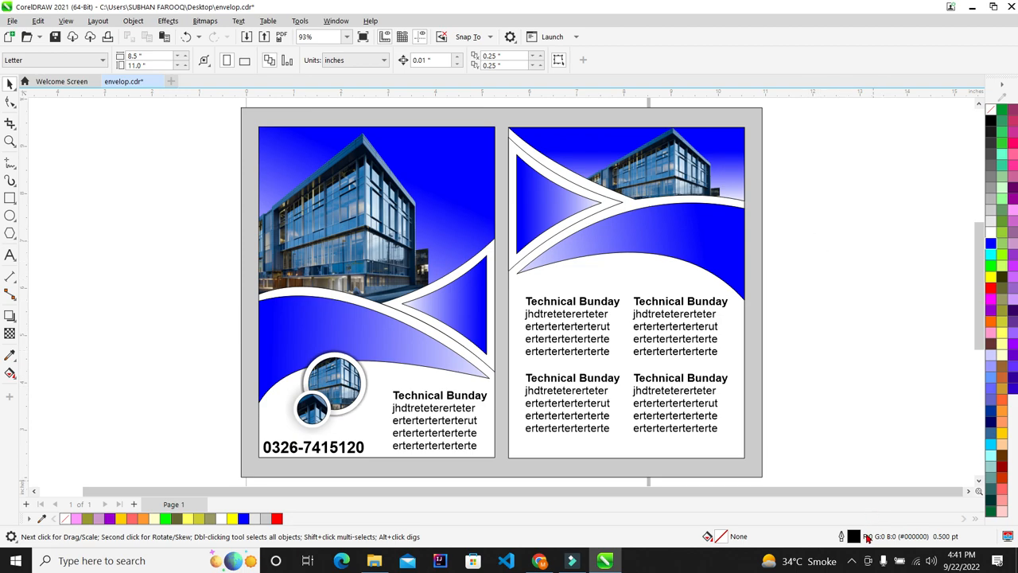
{"action": "left_click", "coordinate": [851, 562]}
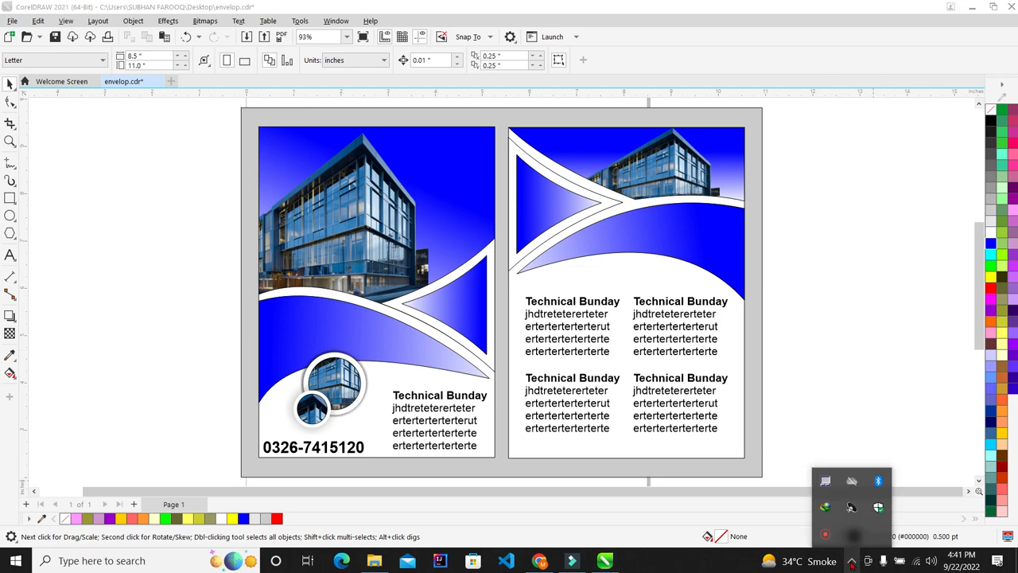
{"action": "left_click", "coordinate": [826, 536]}
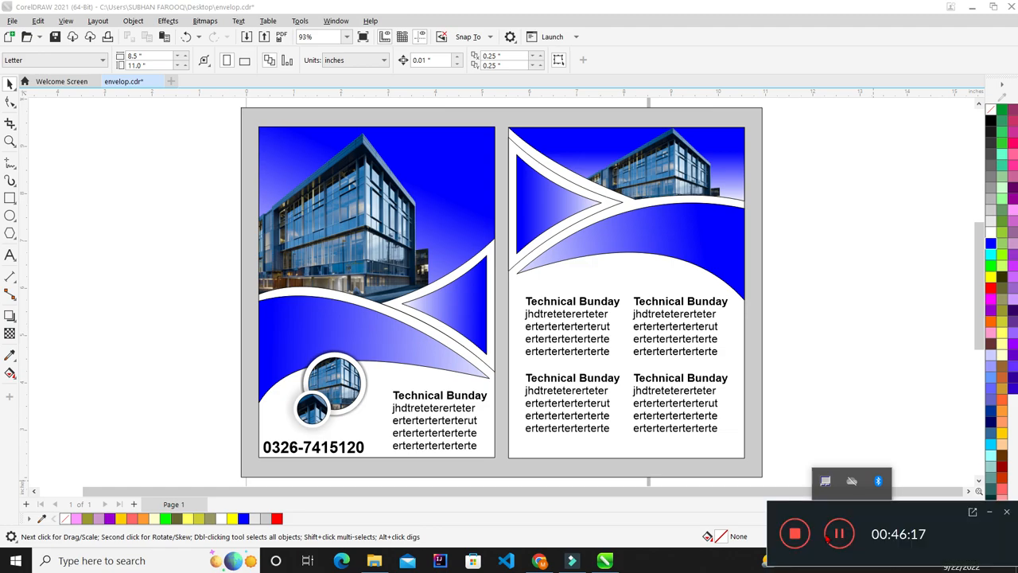